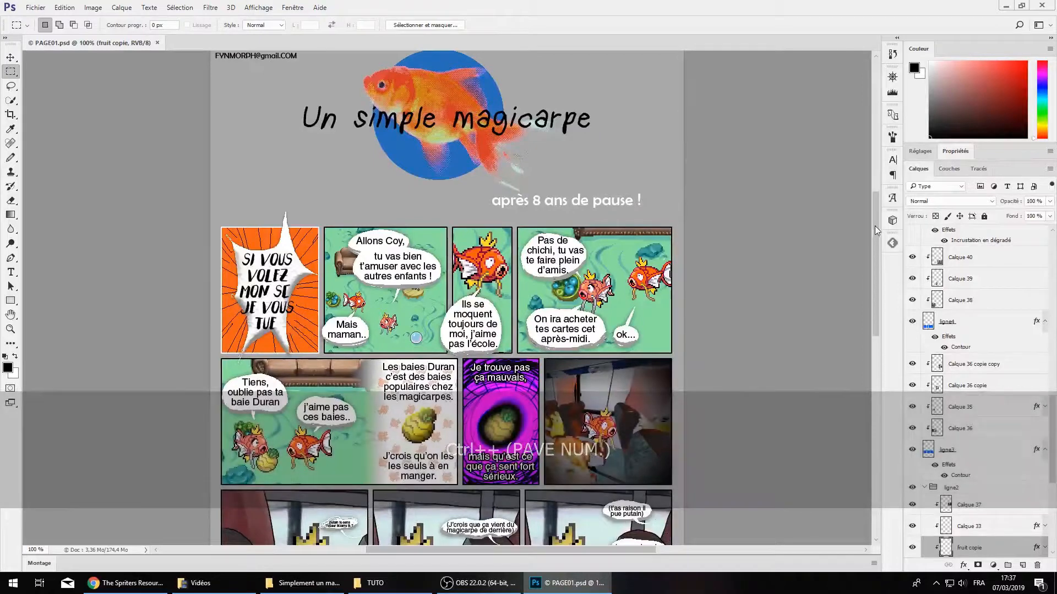
Examine the finished comic page PAGE01.psd from its title down to the last row of panels
key(ctrl+KP_Add)
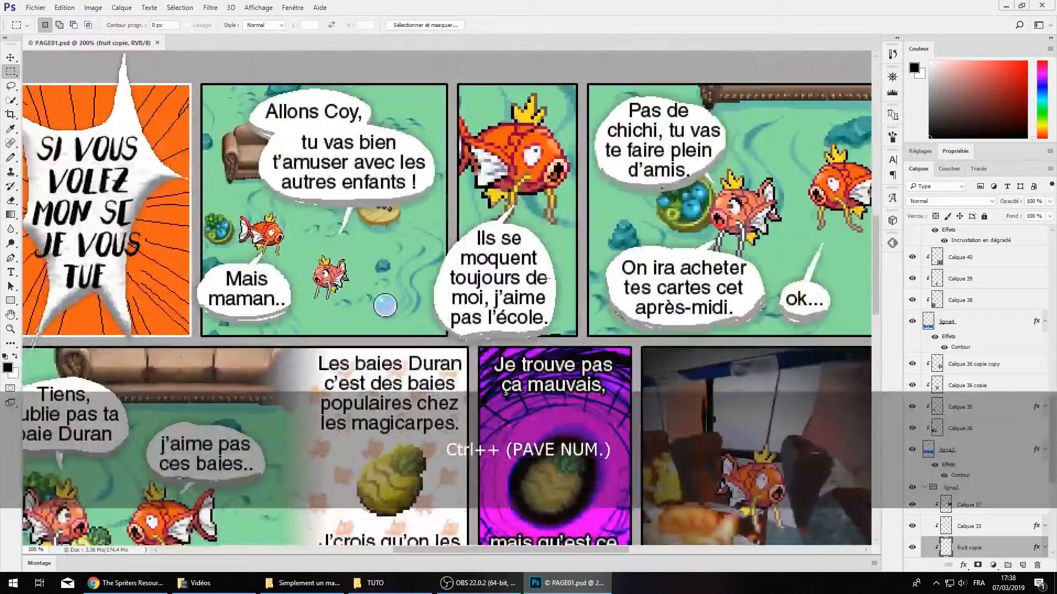
scroll(485, 244, up, 1)
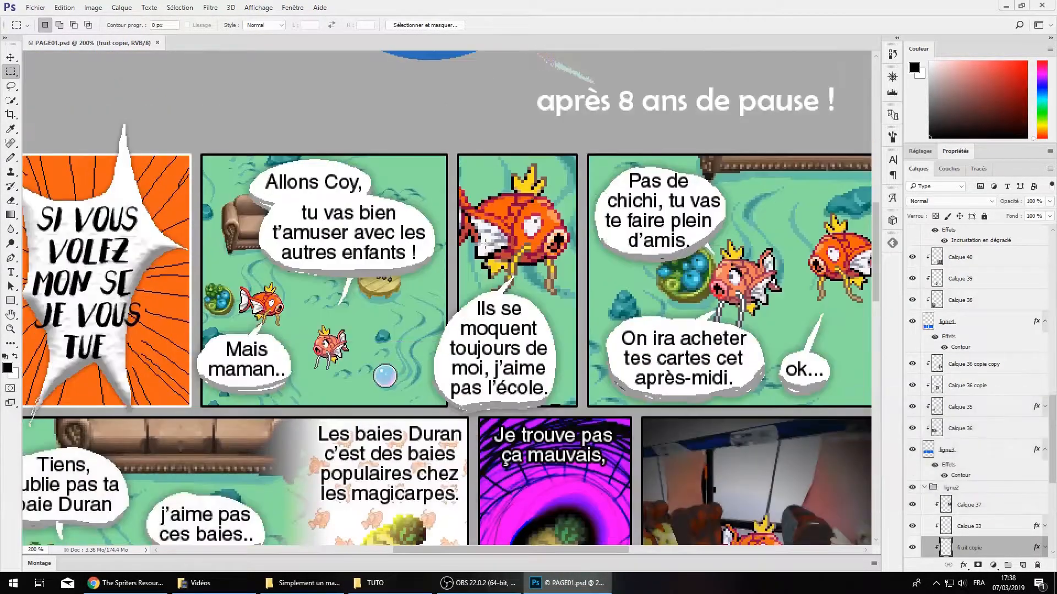
key(ctrl+KP_Subtract)
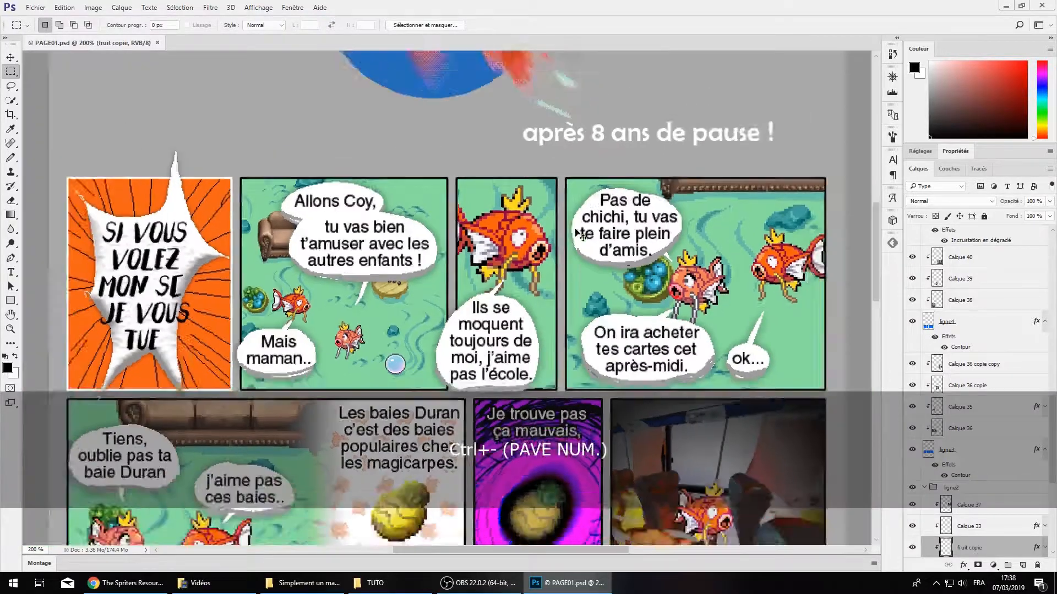
scroll(877, 184, up, 3)
scroll(847, 122, up, 3)
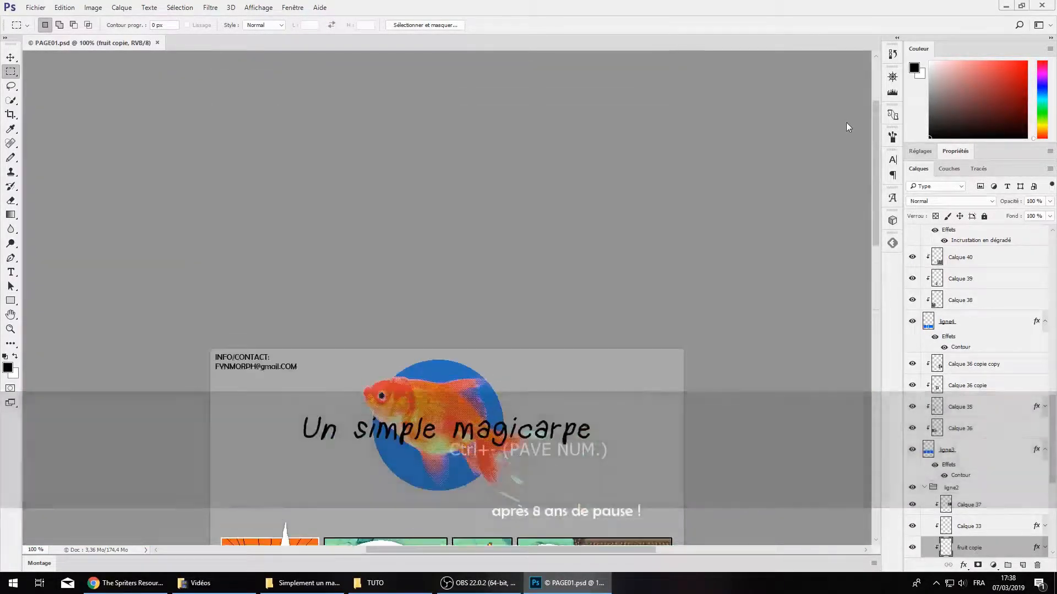
scroll(851, 248, down, 6)
scroll(851, 248, up, 2)
scroll(851, 248, up, 5)
scroll(844, 160, down, 3)
scroll(847, 240, up, 3)
scroll(839, 186, down, 2)
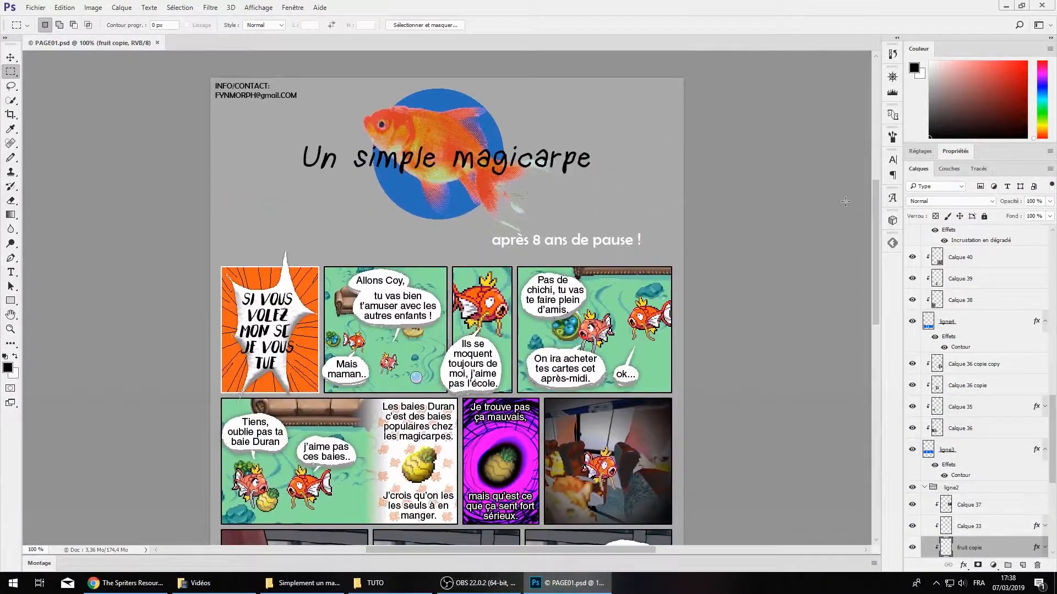
key(ctrl+KP_Add)
key(ctrl+KP_Subtract)
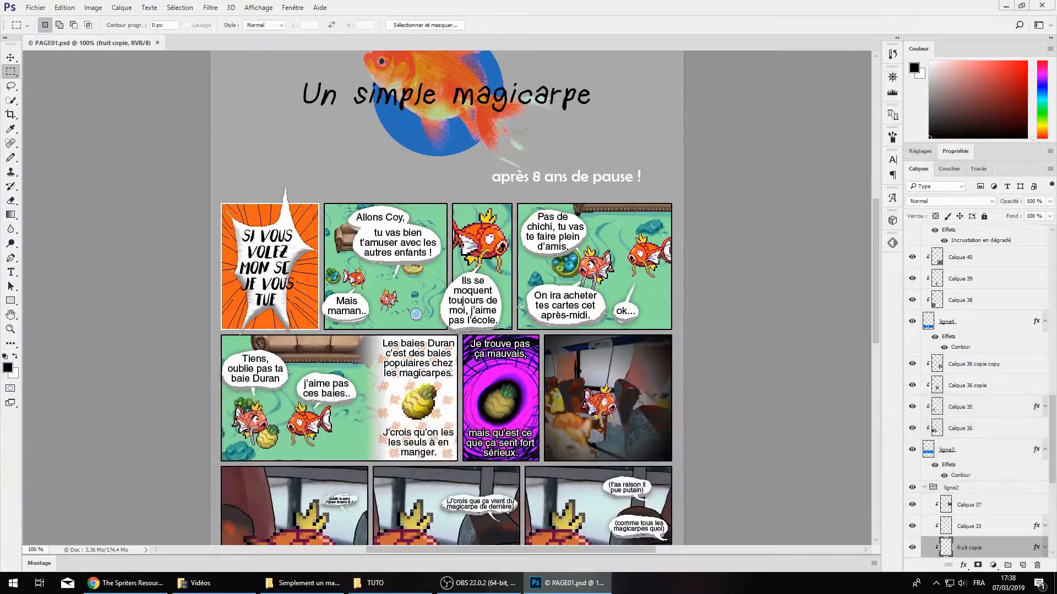
scroll(874, 298, down, 5)
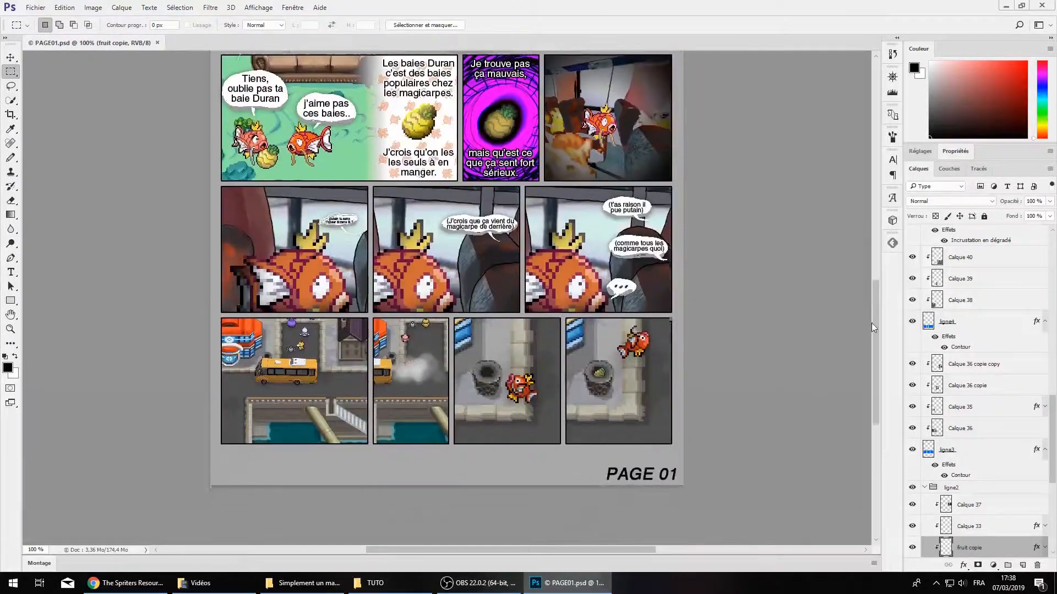
scroll(871, 323, up, 3)
scroll(861, 277, up, 6)
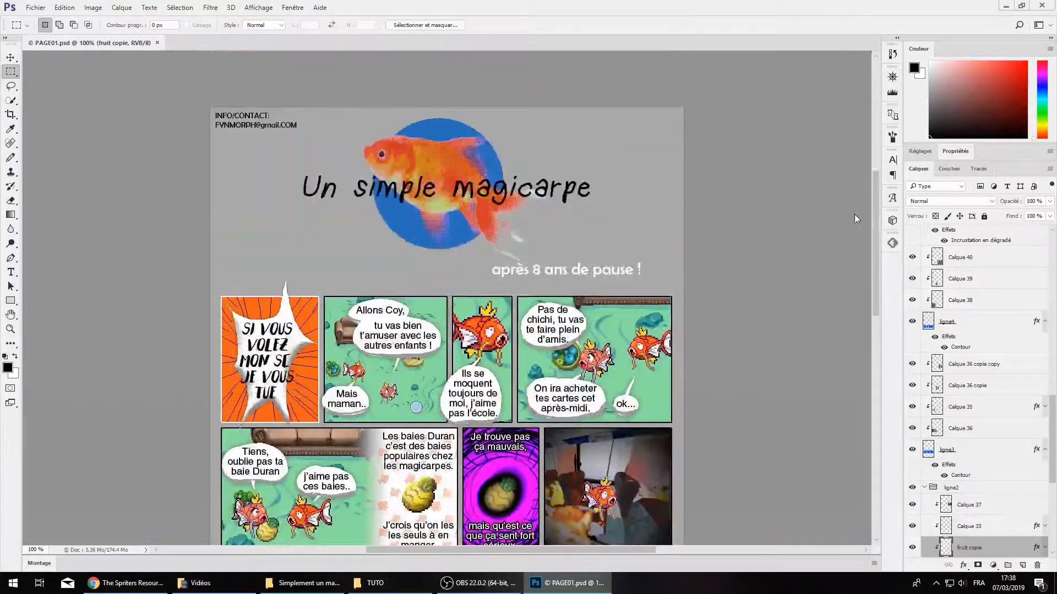
scroll(389, 295, down, 4)
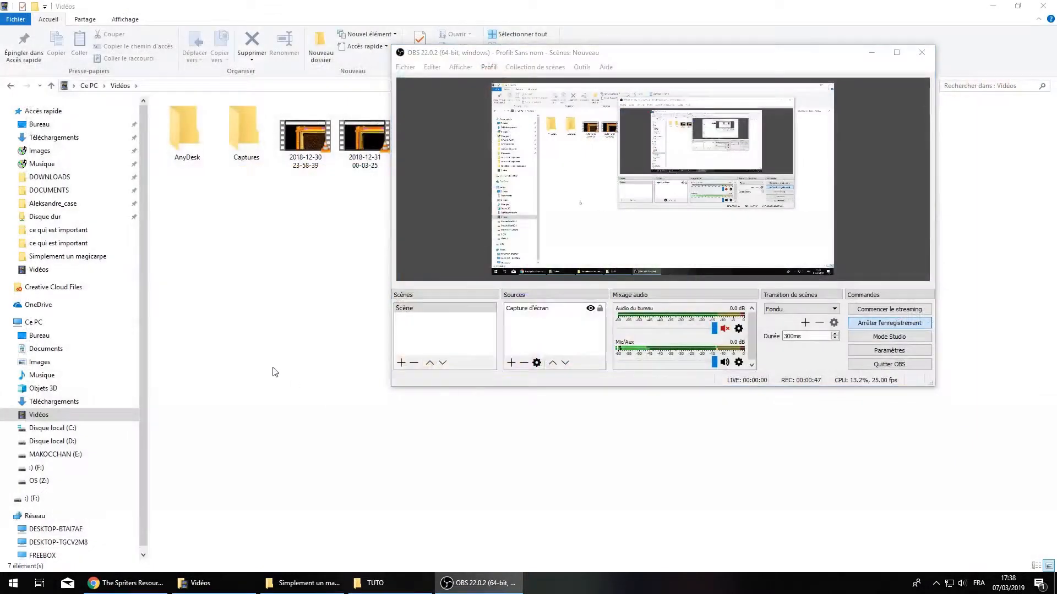
Switch away from the screen recorder to the Vidéos folder and launch Photoshop
click(272, 370)
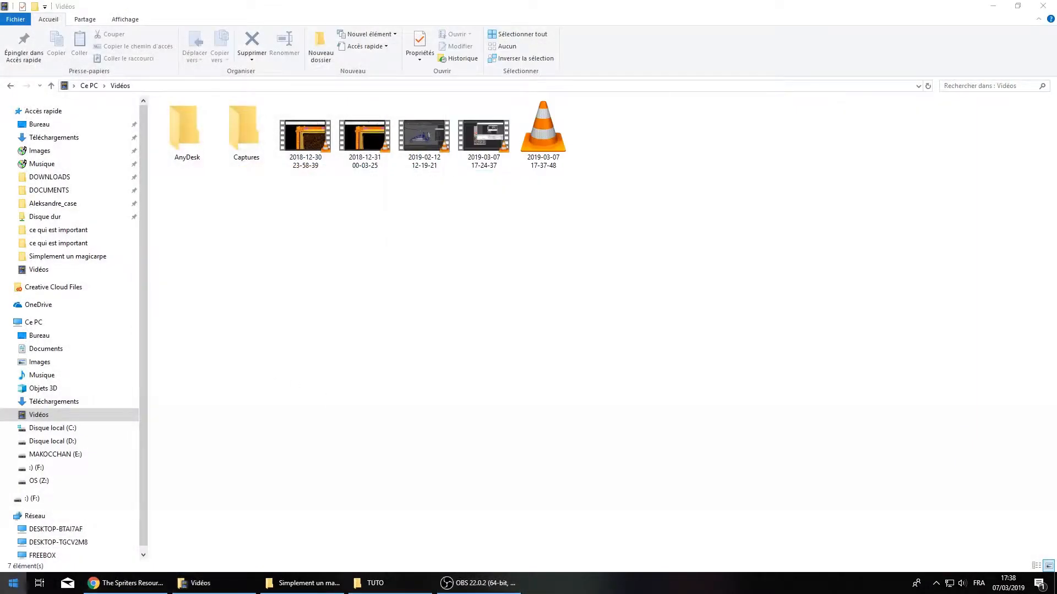
key(super)
text(phot)
click(114, 281)
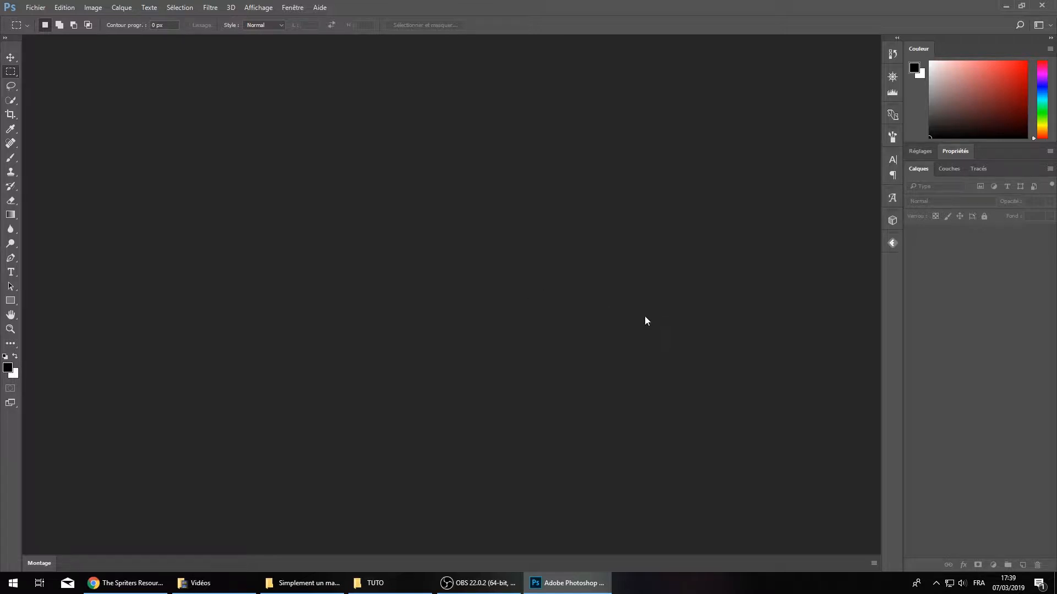
Switch to Chrome, open The Spriters Resource home page in a new tab and close the Cadillacs & Dinosaurs game page
click(126, 583)
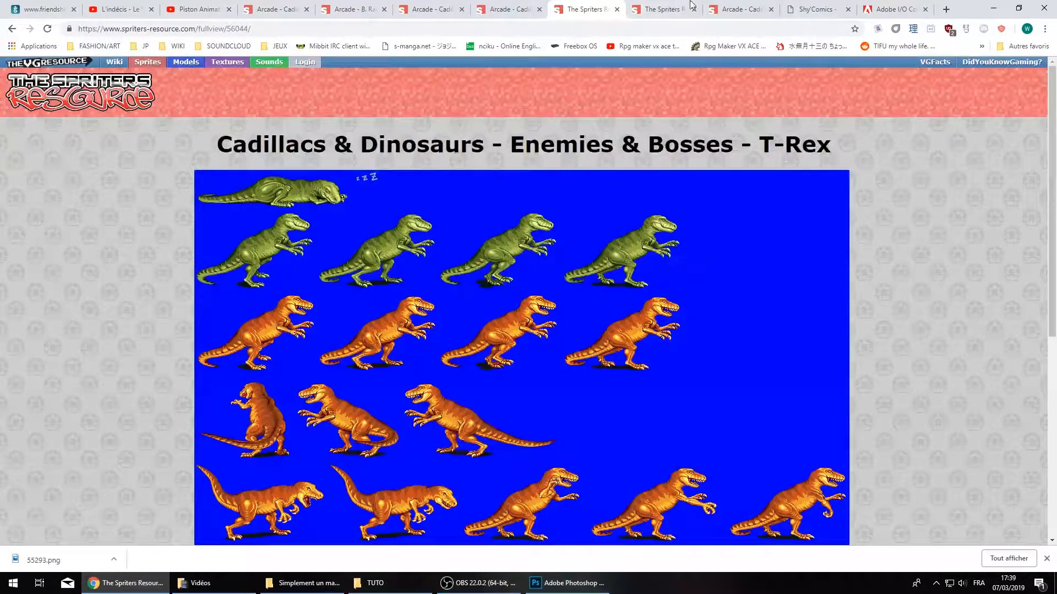
click(275, 9)
scroll(347, 117, up, 3)
click(314, 81)
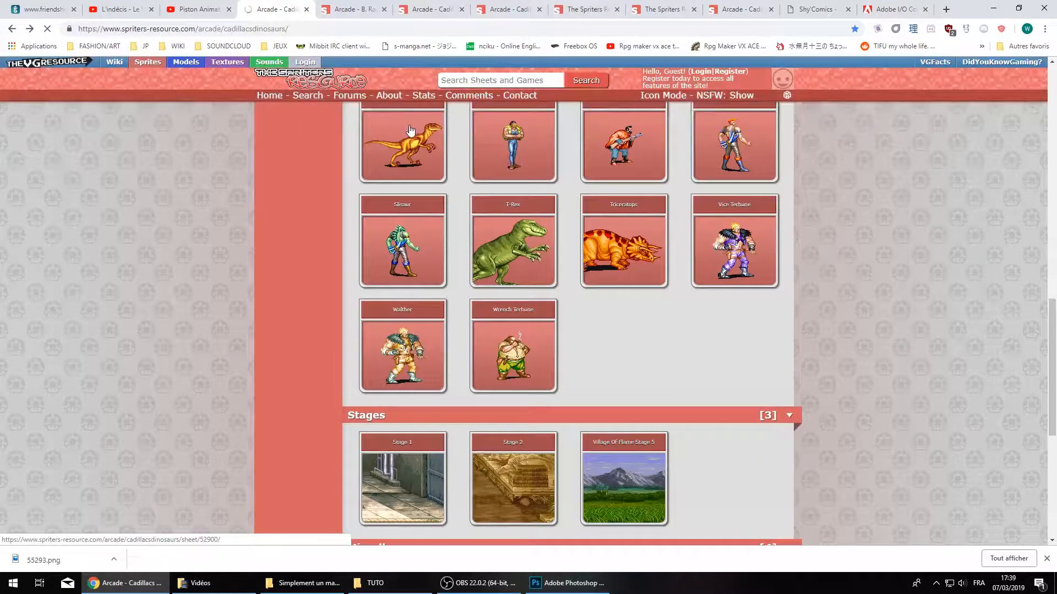
scroll(284, 207, up, 15)
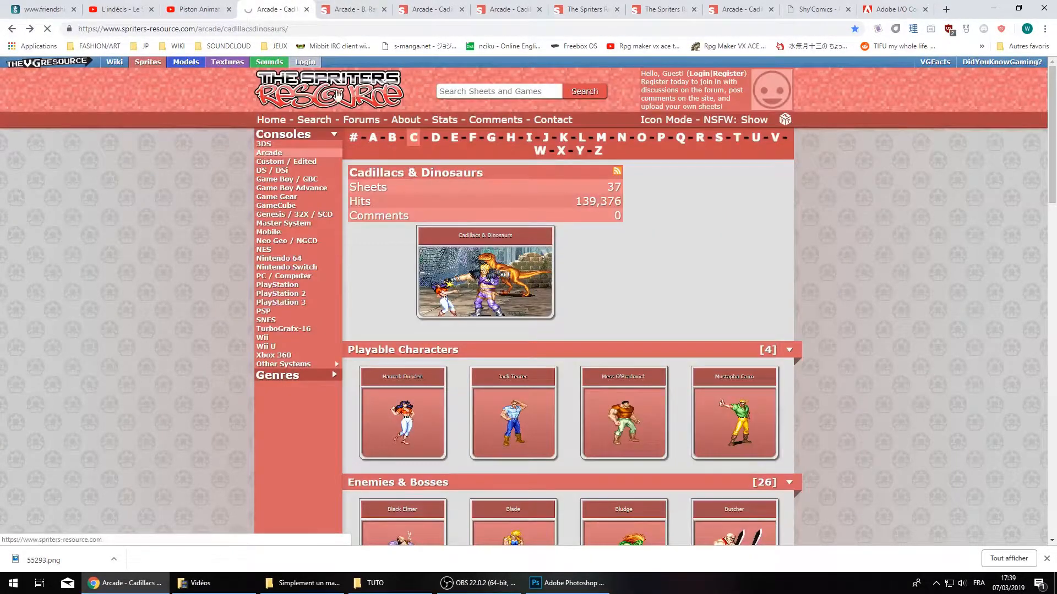
right_click(336, 91)
click(374, 98)
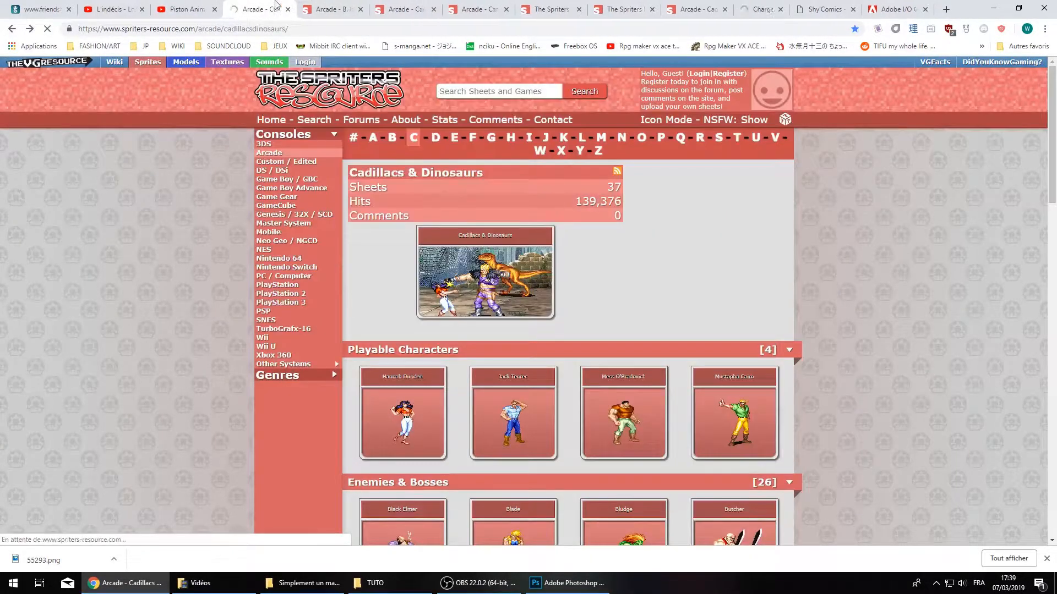
click(308, 9)
click(283, 10)
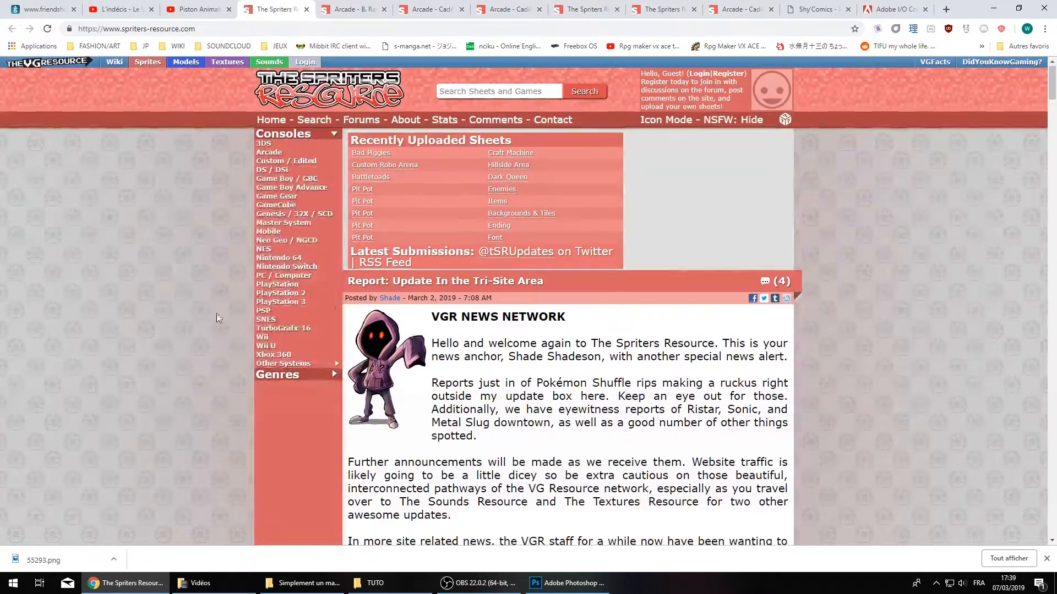
Look through the recent sheets on the home page and open Battletoads Brain and Miitopia Grub in new tabs
scroll(209, 316, down, 6)
scroll(200, 316, down, 9)
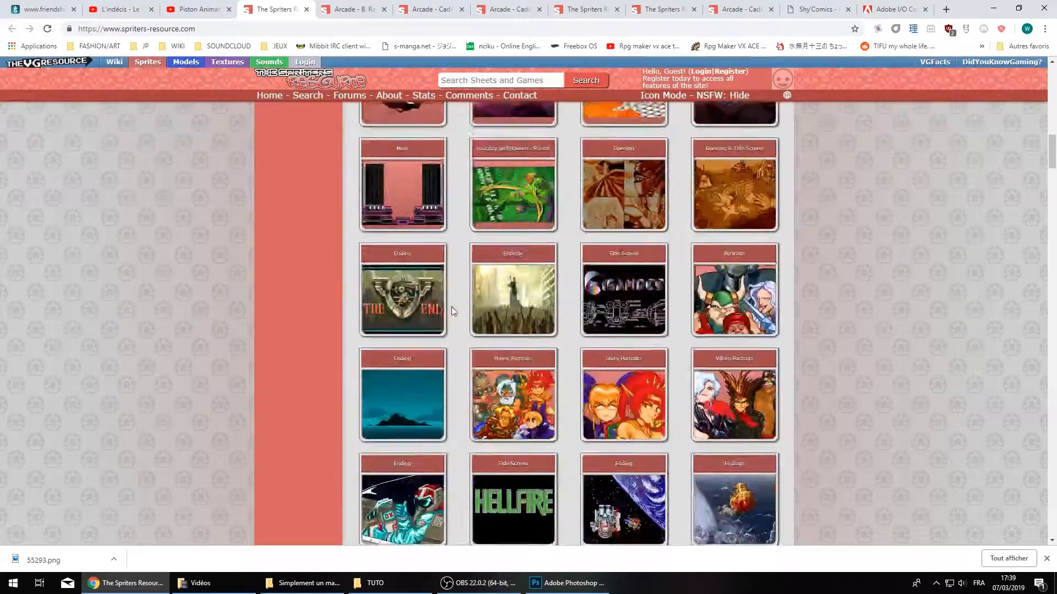
scroll(451, 322, up, 3)
ctrl+click(443, 316)
scroll(393, 220, up, 4)
ctrl+click(393, 212)
View the Miitopia Grub items sheet at full size
click(353, 4)
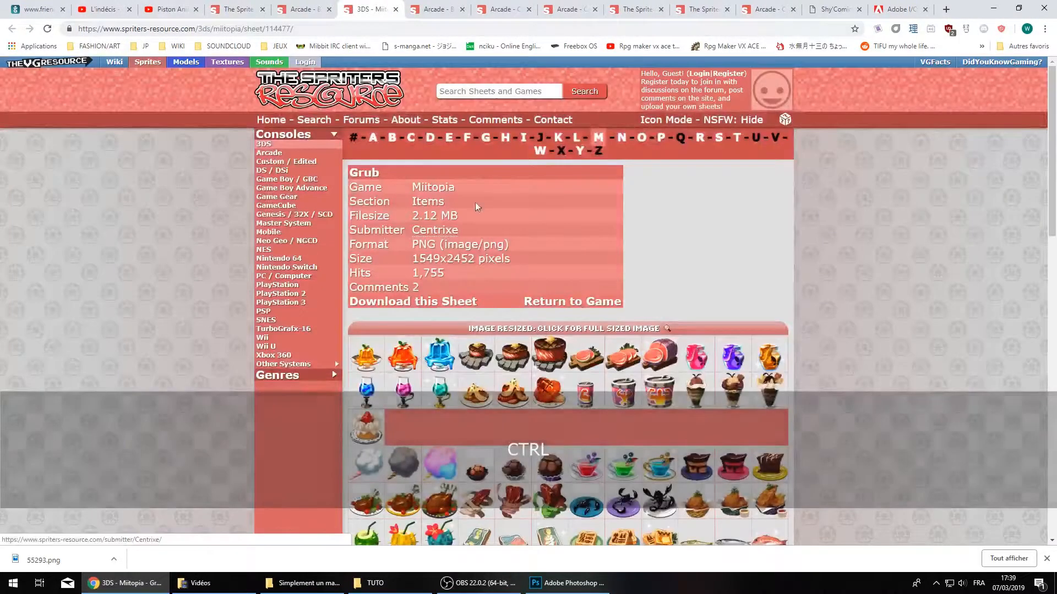
scroll(491, 141, down, 3)
click(492, 141)
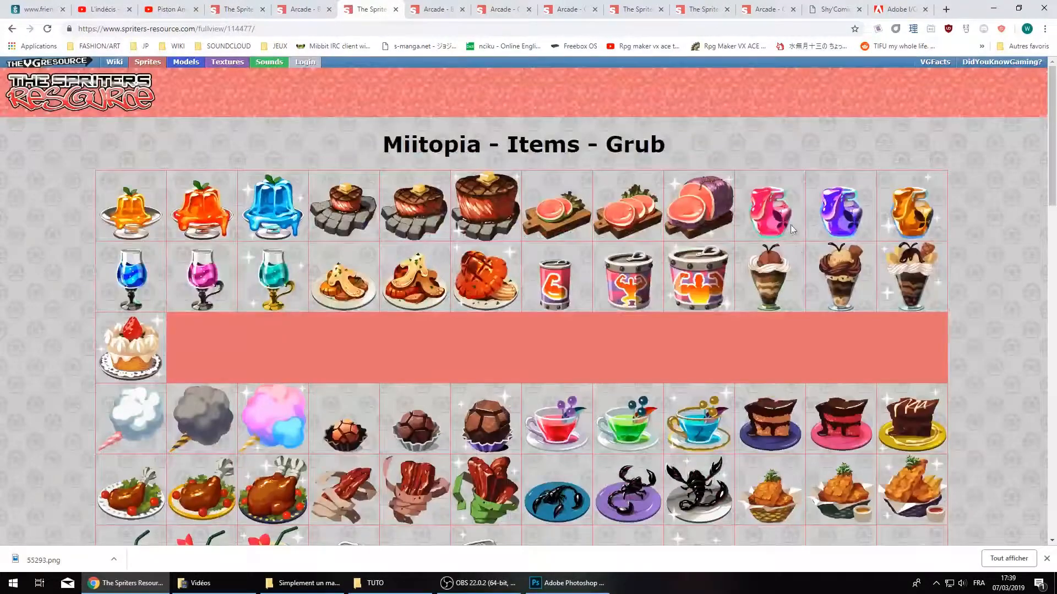
View the Battletoads Brain sheet at full size and close its tab
click(323, 9)
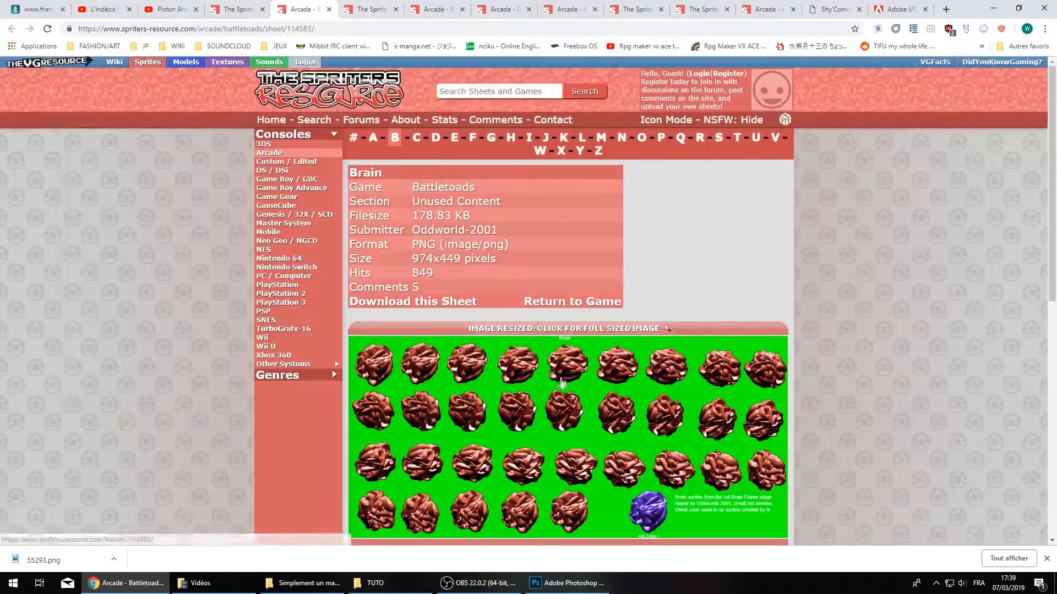
click(518, 385)
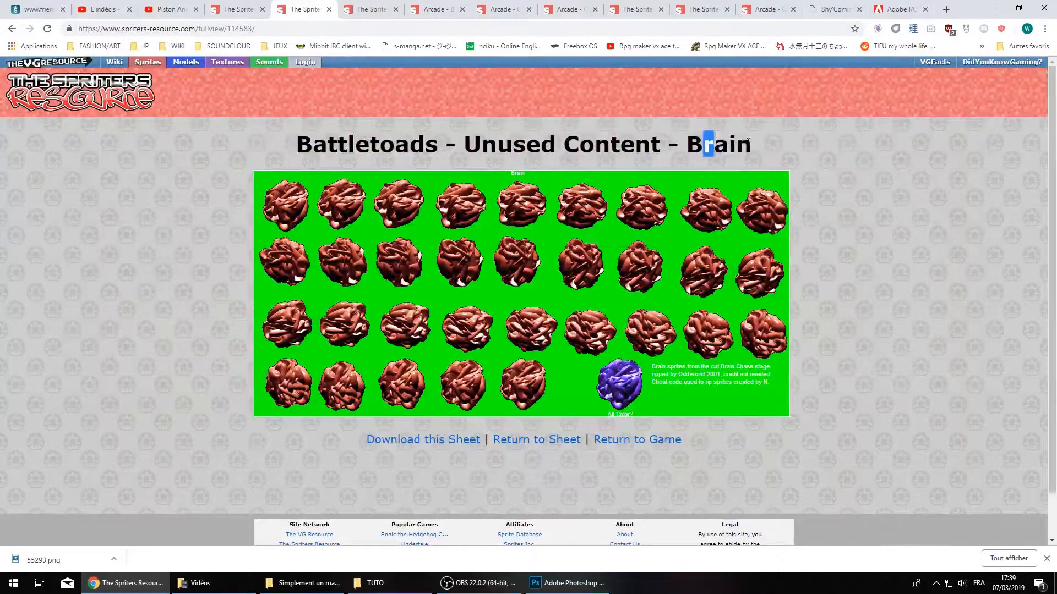
click(329, 9)
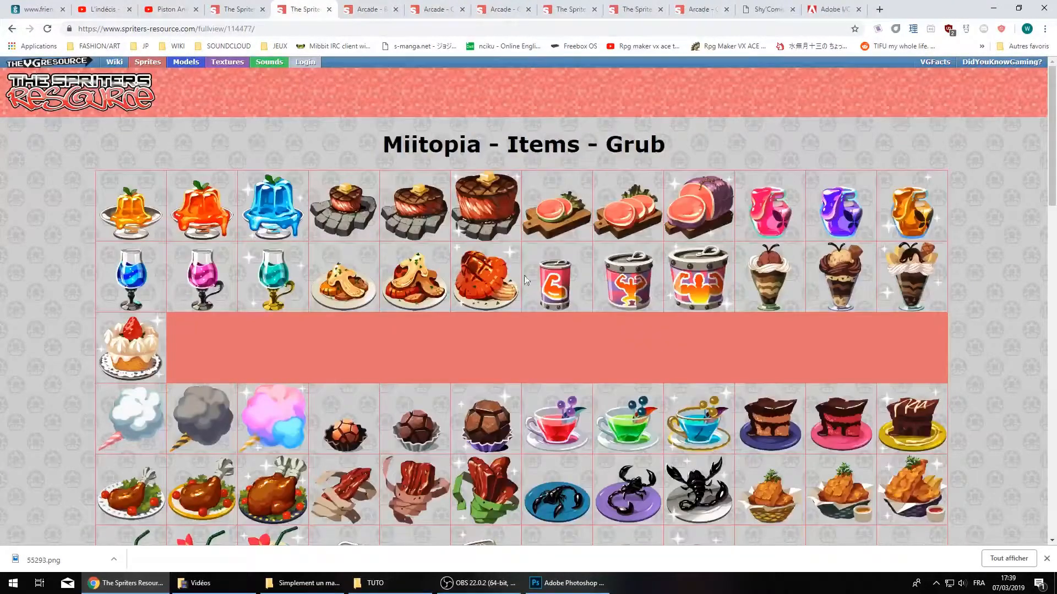
Look through the food sprites on the full-size Miitopia Grub sheet and close its tab
scroll(524, 276, down, 2)
scroll(510, 265, down, 5)
scroll(537, 276, down, 4)
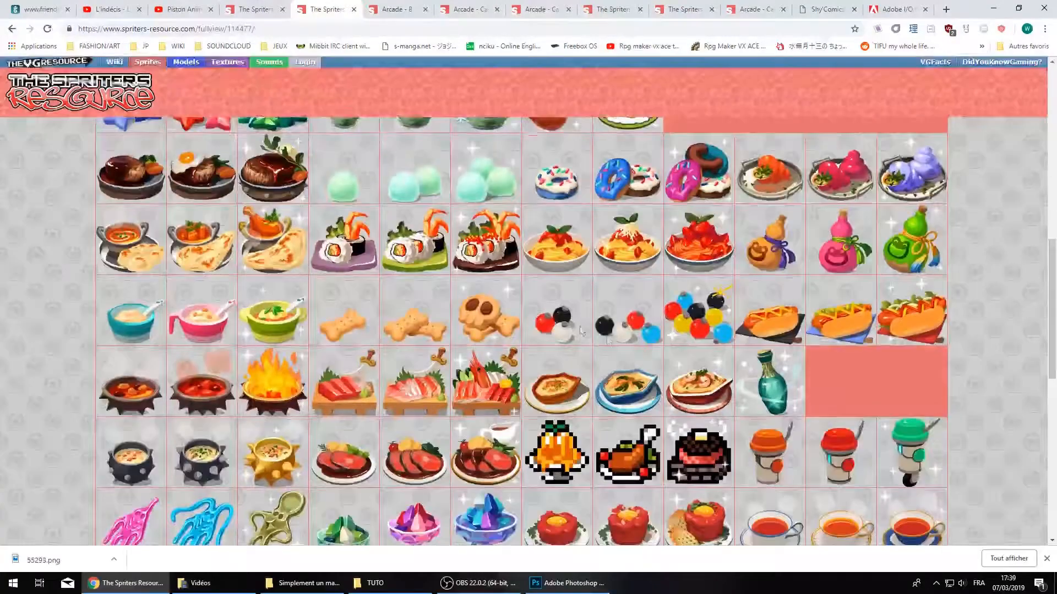
scroll(538, 277, up, 10)
click(354, 9)
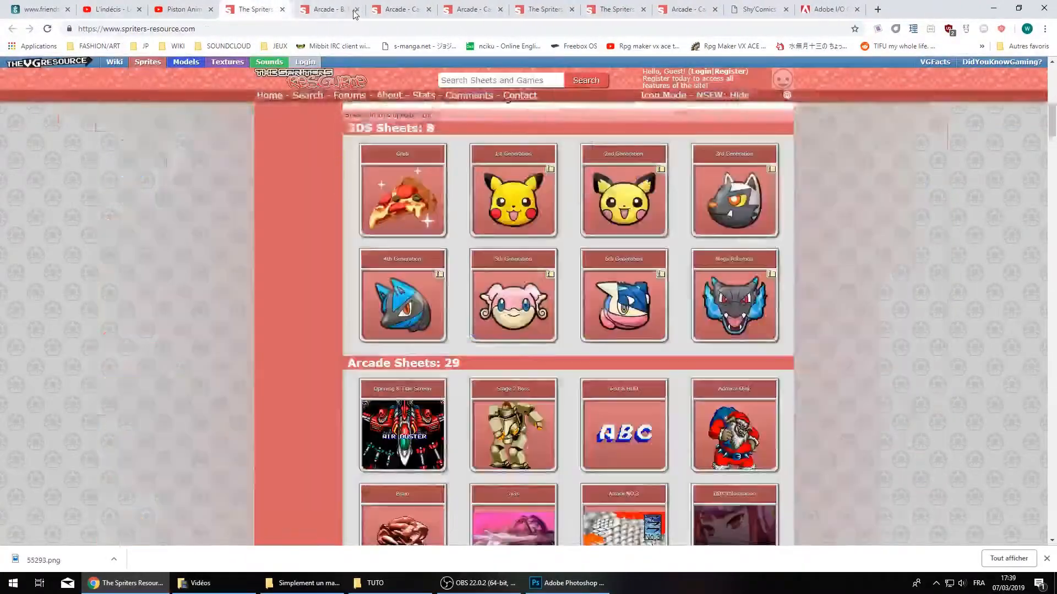
Search the site for "mario & luigi" and look through the resulting sprite sheets
scroll(495, 247, up, 10)
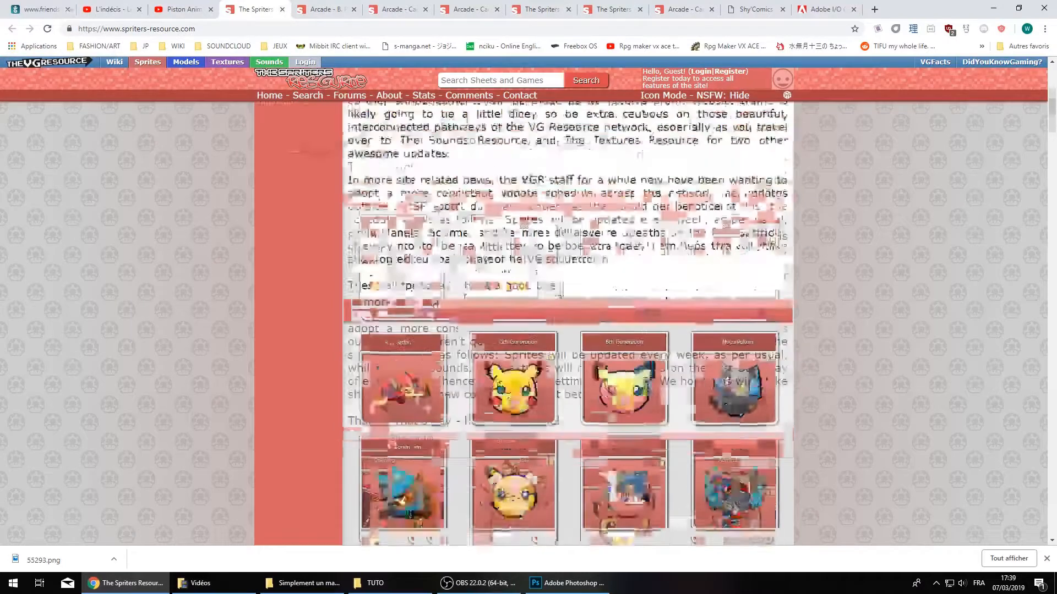
click(488, 91)
click(467, 113)
click(584, 91)
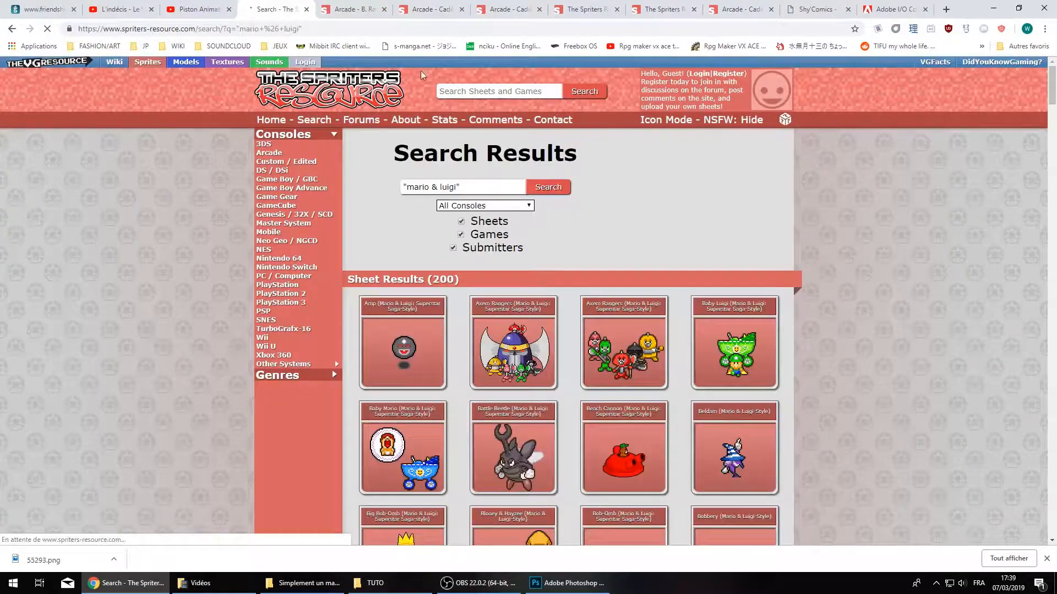
scroll(487, 250, down, 6)
scroll(487, 249, down, 10)
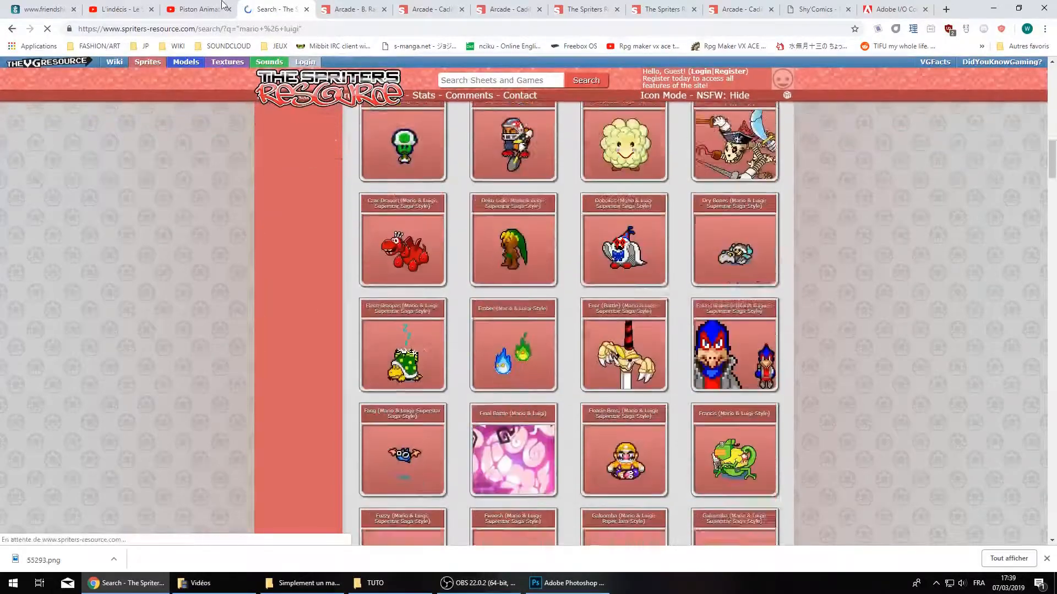
Close the search results tab and the B. Rap Boys Stage 2 Boss tab
click(333, 8)
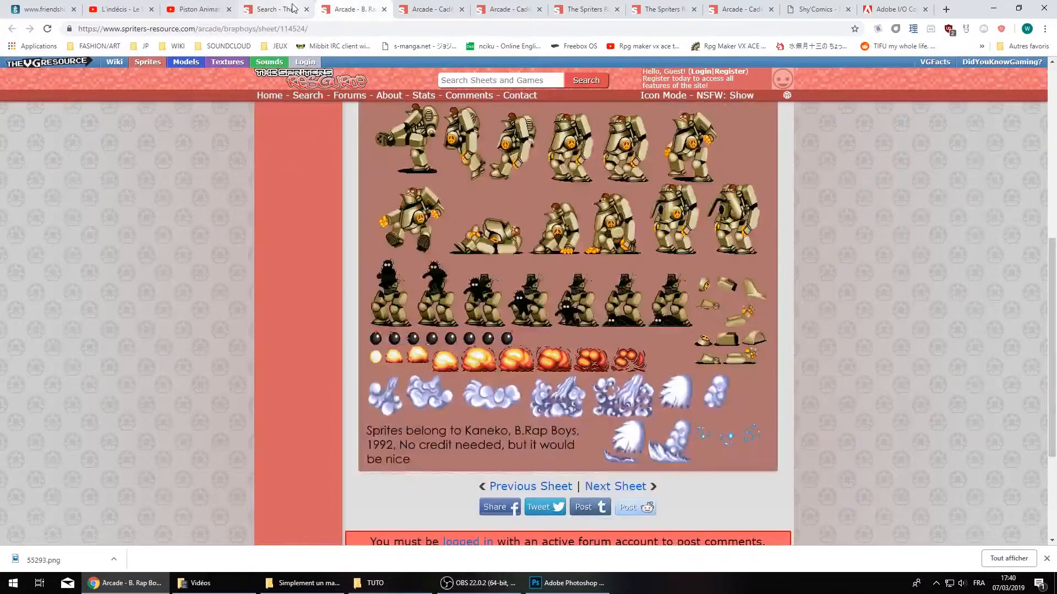
click(307, 10)
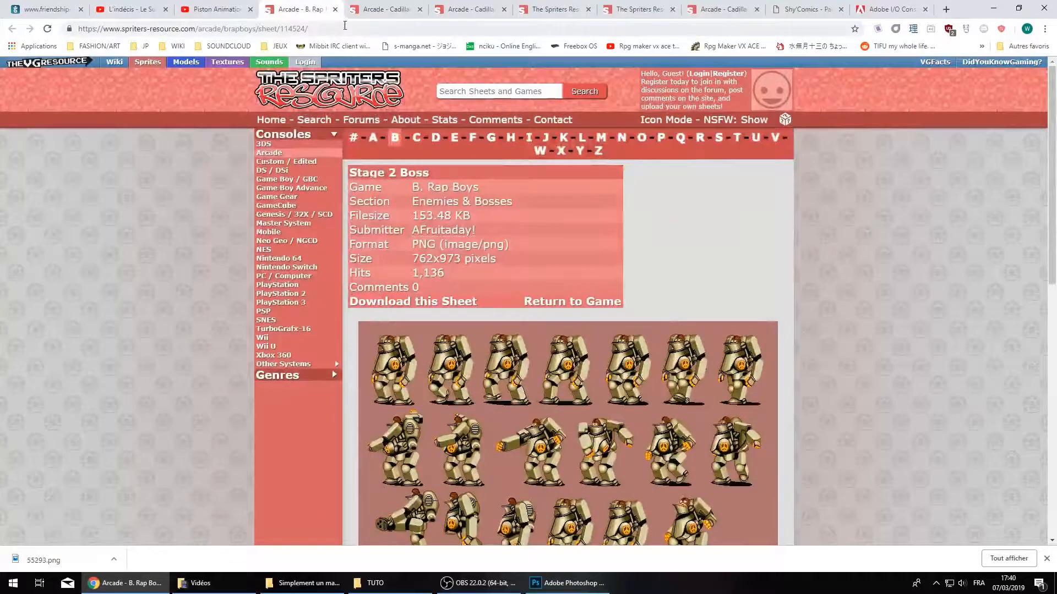
click(336, 10)
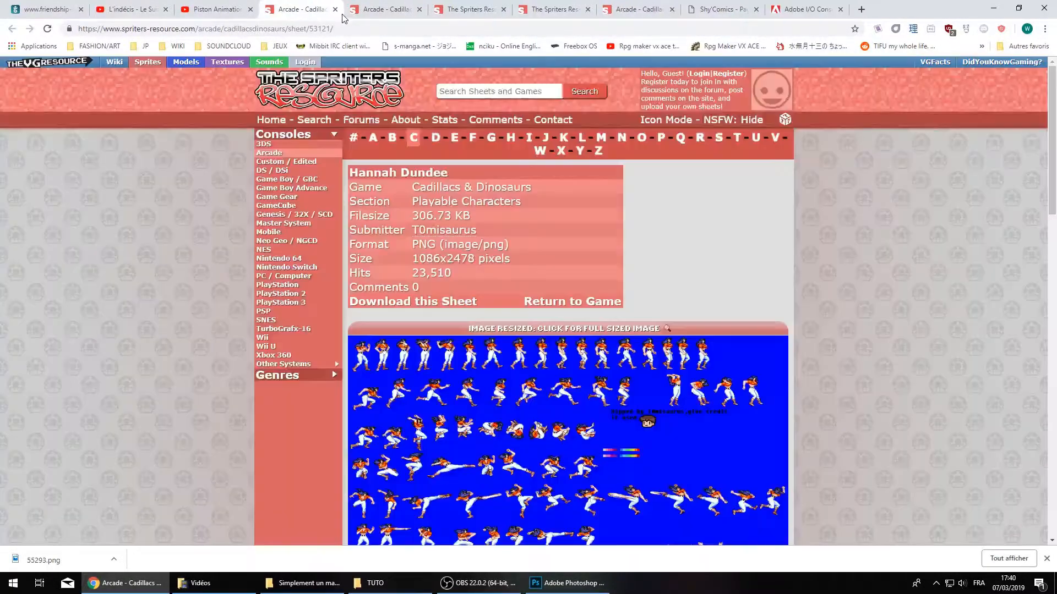
Open the Cadillacs & Dinosaurs game page in a new tab, look through its sheets and close it
key(ctrl)
ctrl+click(493, 190)
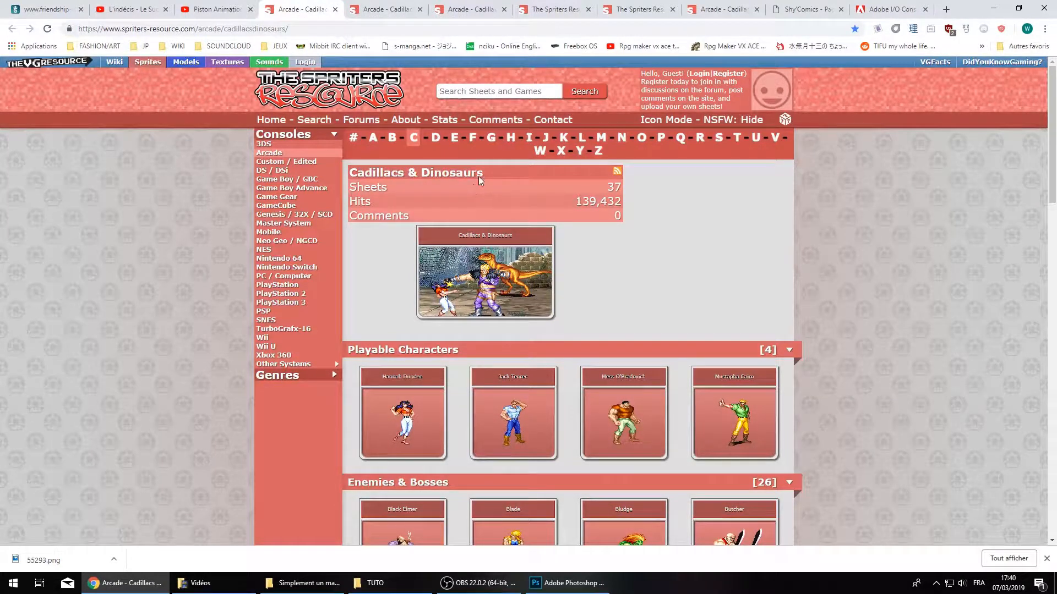
scroll(494, 176, down, 9)
click(335, 9)
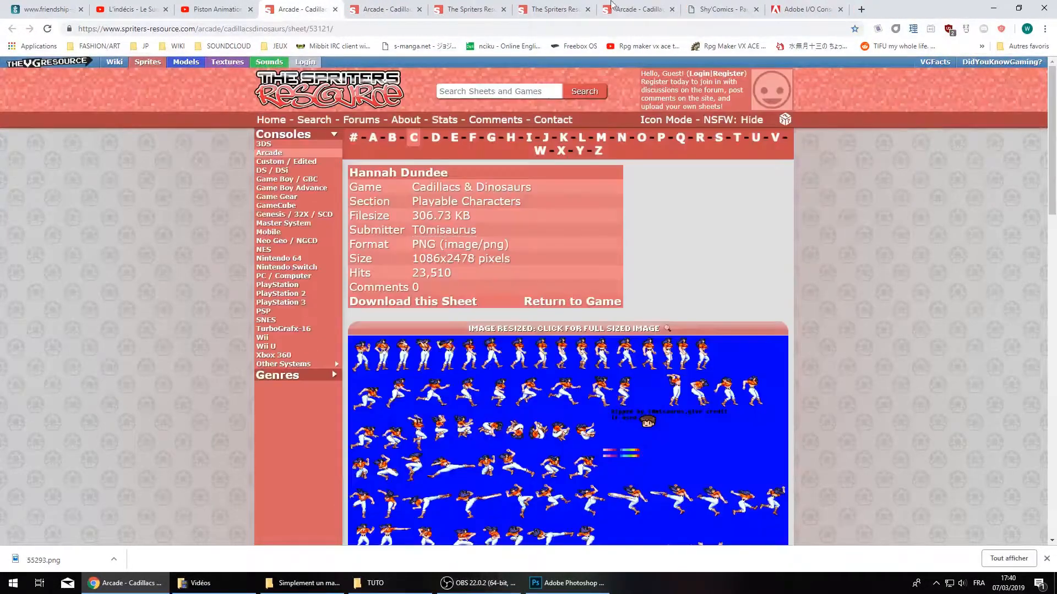
Save the full-size Cadillacs & Dinosaurs background sheet as the PNG image 55293 in the TUTO folder and dismiss the downloads bar
click(554, 7)
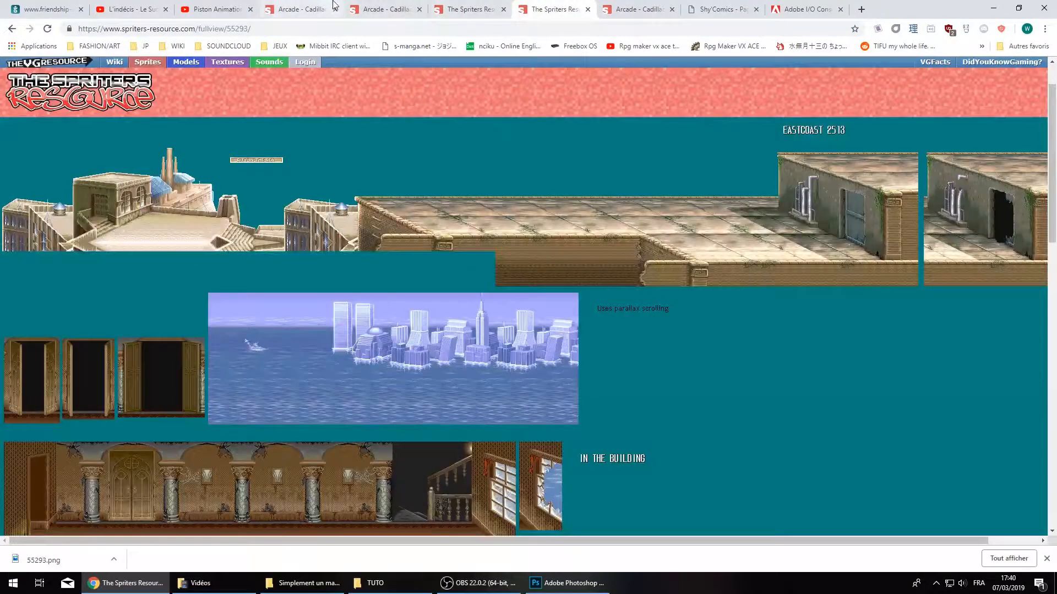
click(515, 9)
click(608, 9)
right_click(517, 218)
click(549, 237)
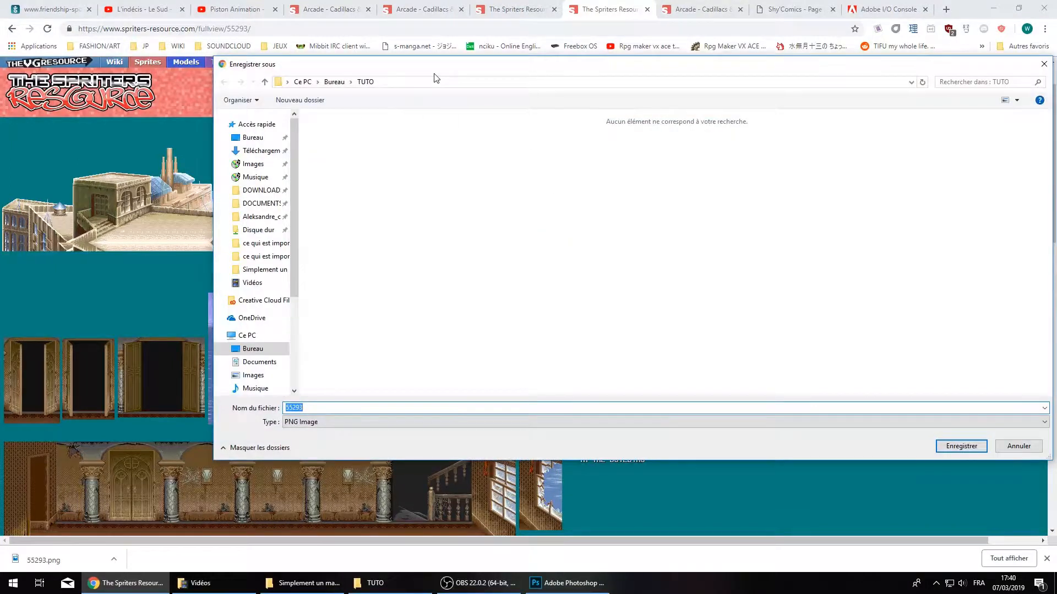
drag(439, 76, 387, 81)
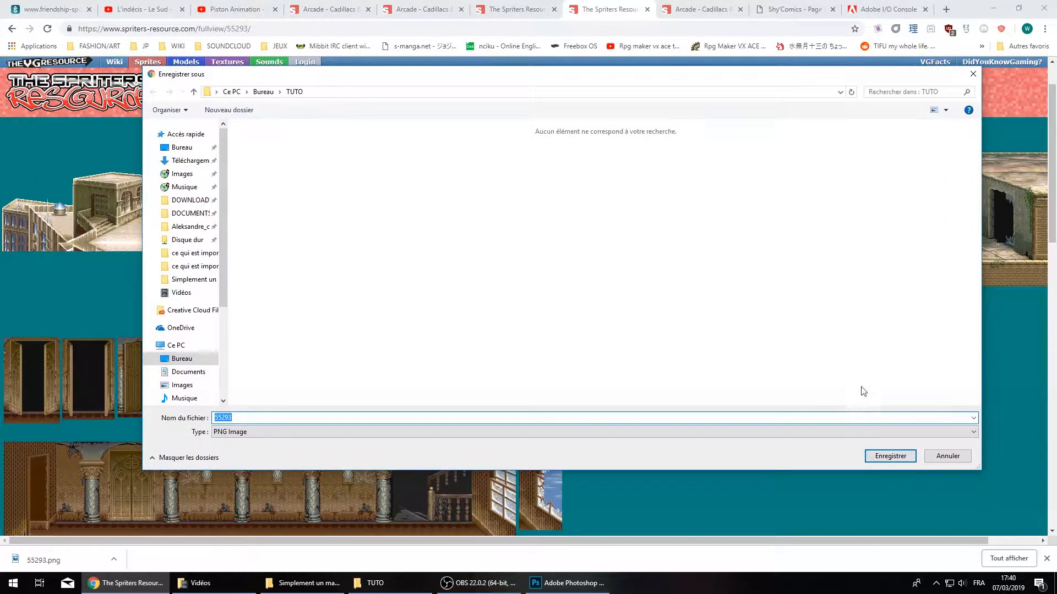
click(890, 456)
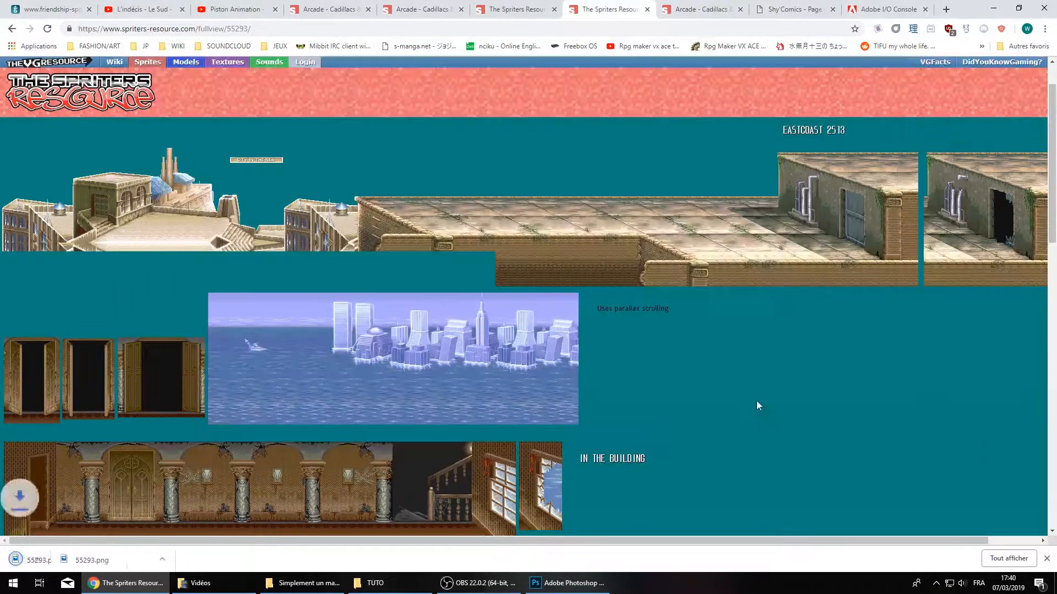
click(517, 7)
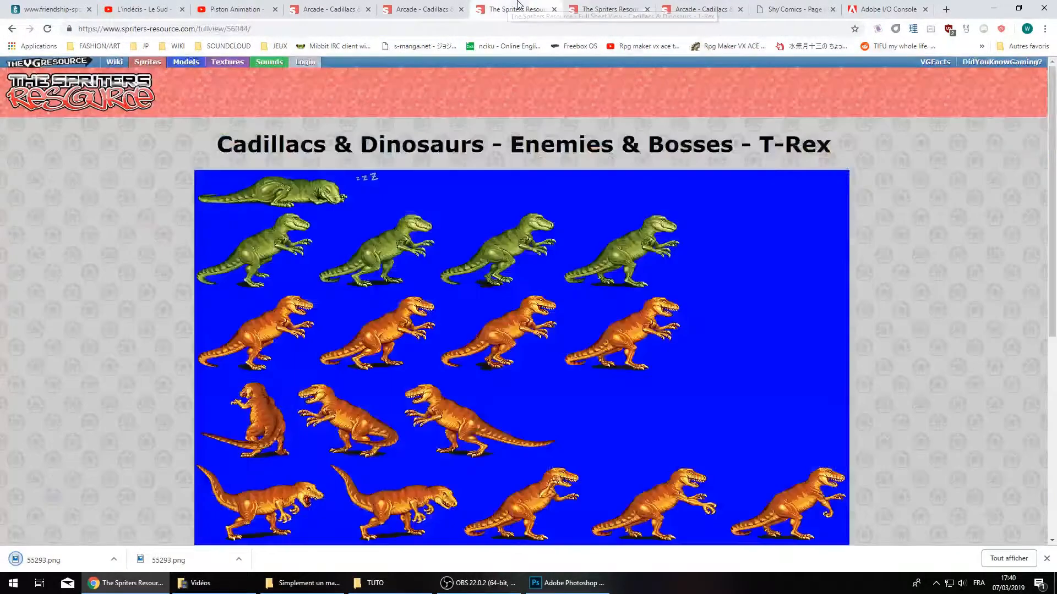
click(1046, 559)
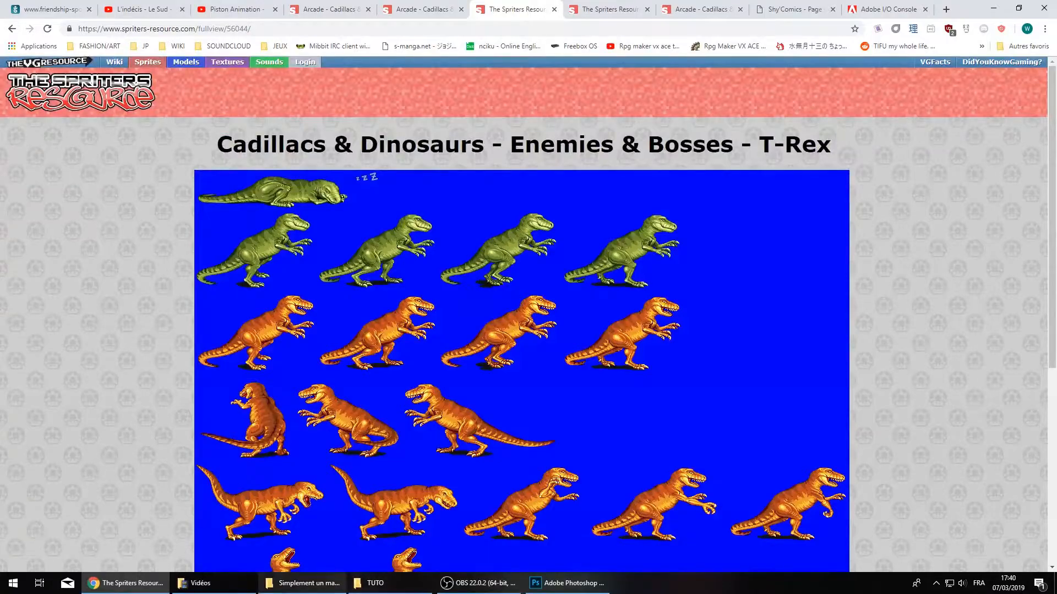
Open the 55293 image from the TUTO folder in Adobe Photoshop CC 2017
click(385, 583)
click(252, 140)
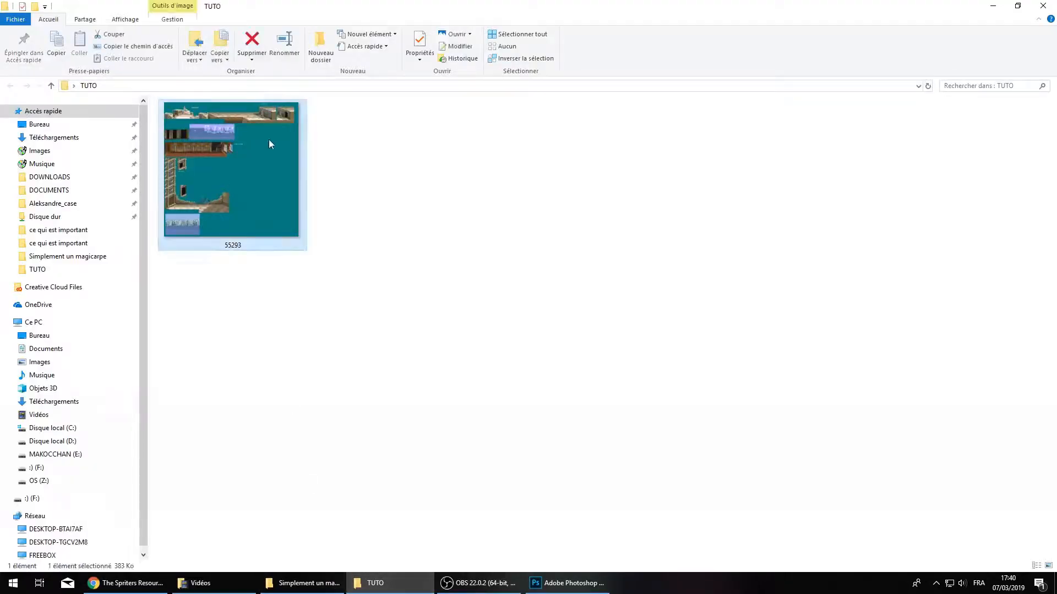
right_click(270, 140)
mouse_move(189, 365)
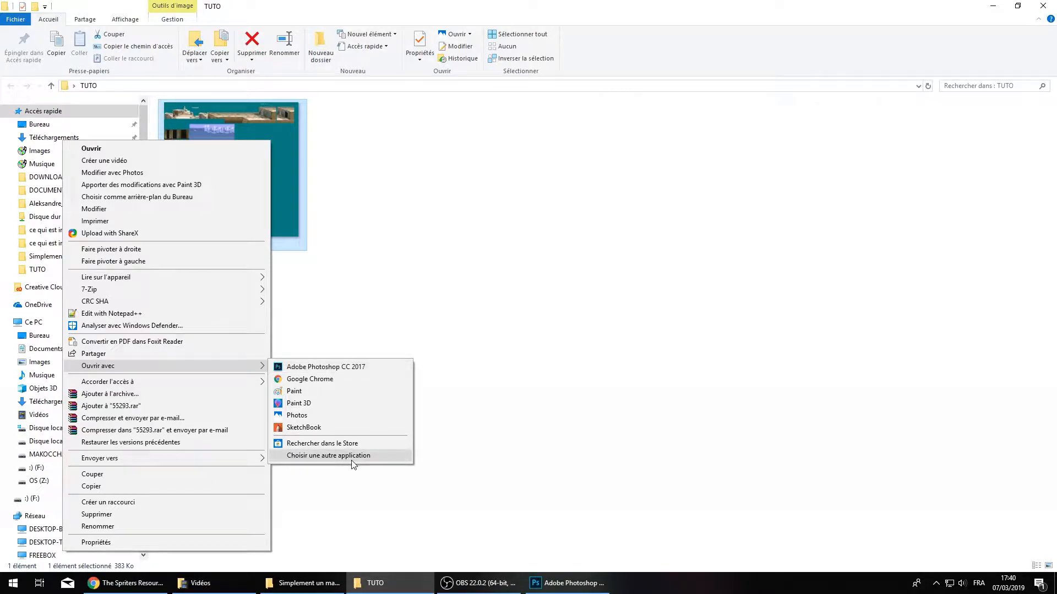
click(369, 367)
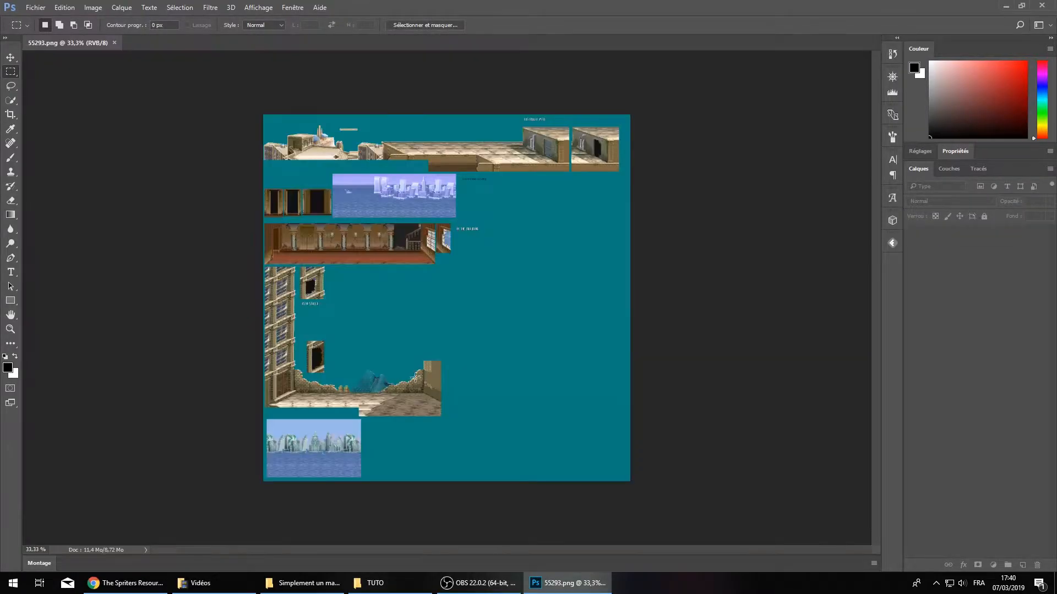
key(ctrl+KP_Add)
key(ctrl+KP_Add)
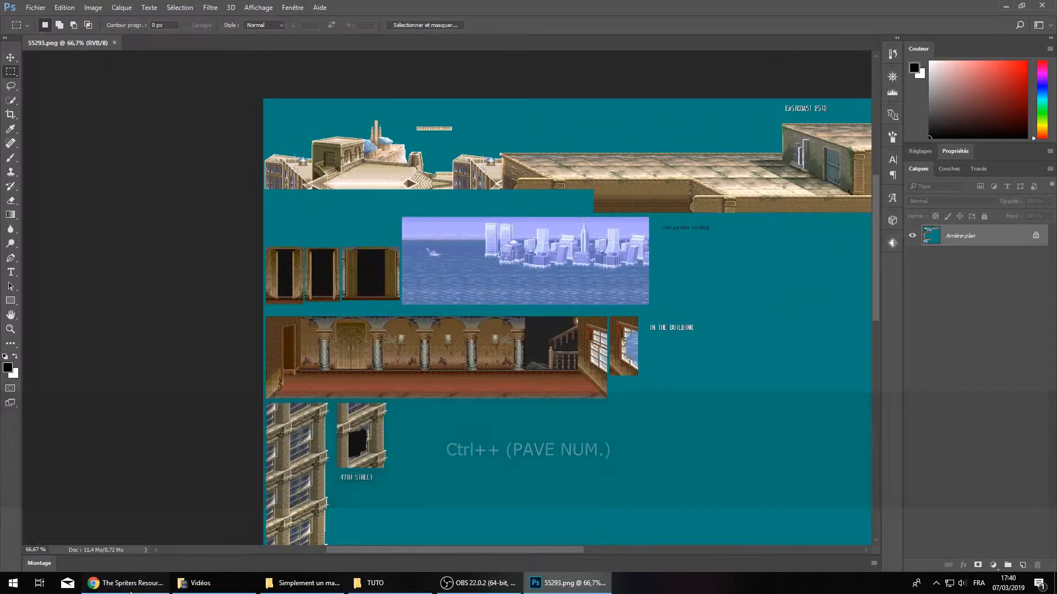
Try to copy the T-Rex sheet from Chrome and paste it into 55293.png in Photoshop
click(126, 583)
right_click(507, 278)
click(537, 304)
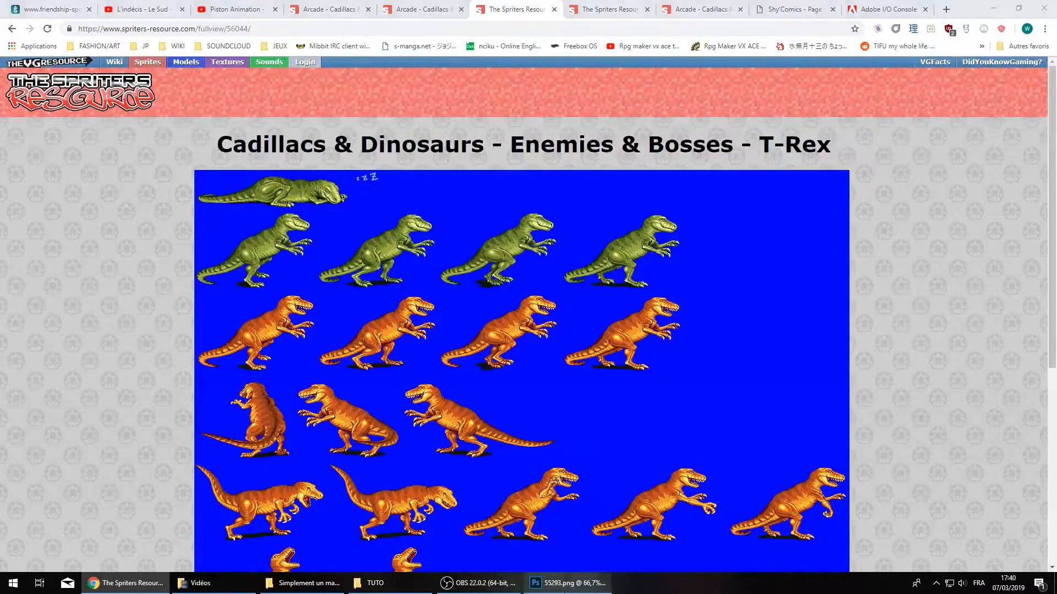
click(566, 583)
key(ctrl+v)
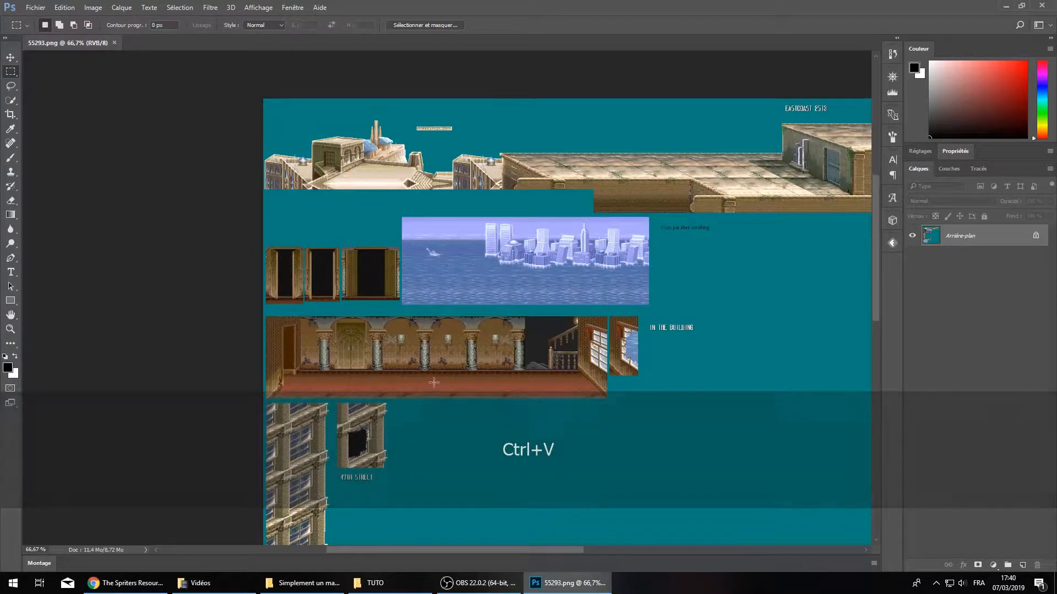
Copy the full-size T-Rex sheet image from Chrome and paste it as a new layer over the background sheet in Photoshop
click(126, 583)
right_click(407, 264)
click(441, 296)
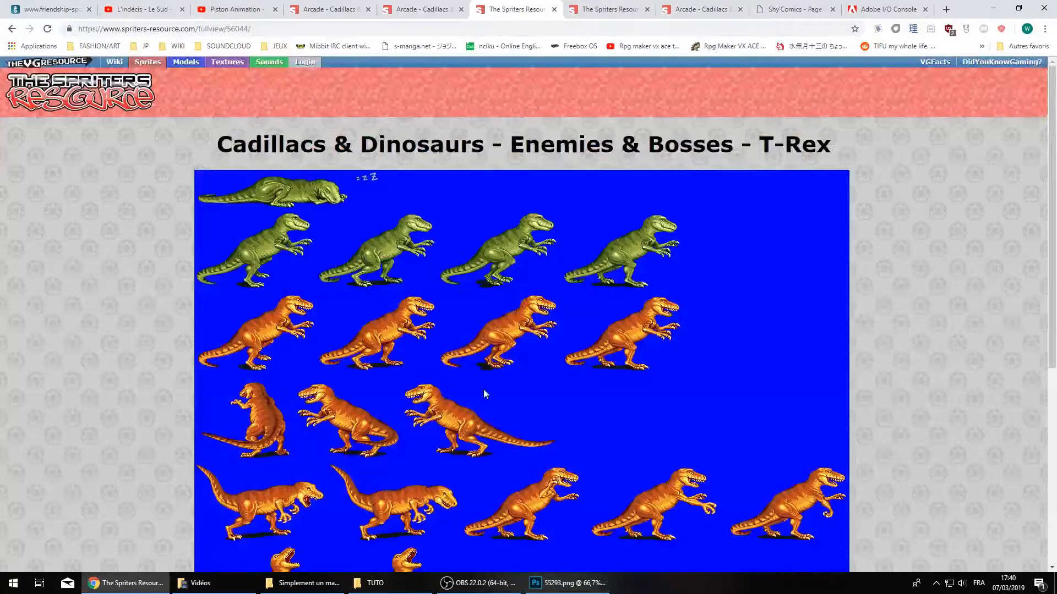
click(567, 583)
key(ctrl+v)
key(ctrl+plus)
drag(169, 110, 632, 202)
drag(589, 396, 594, 368)
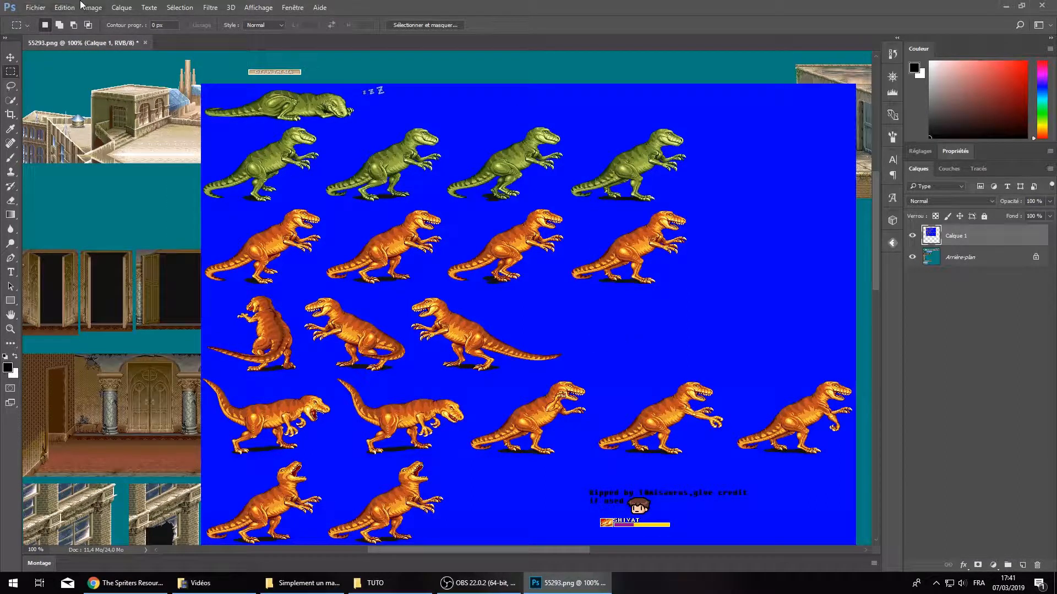
click(64, 7)
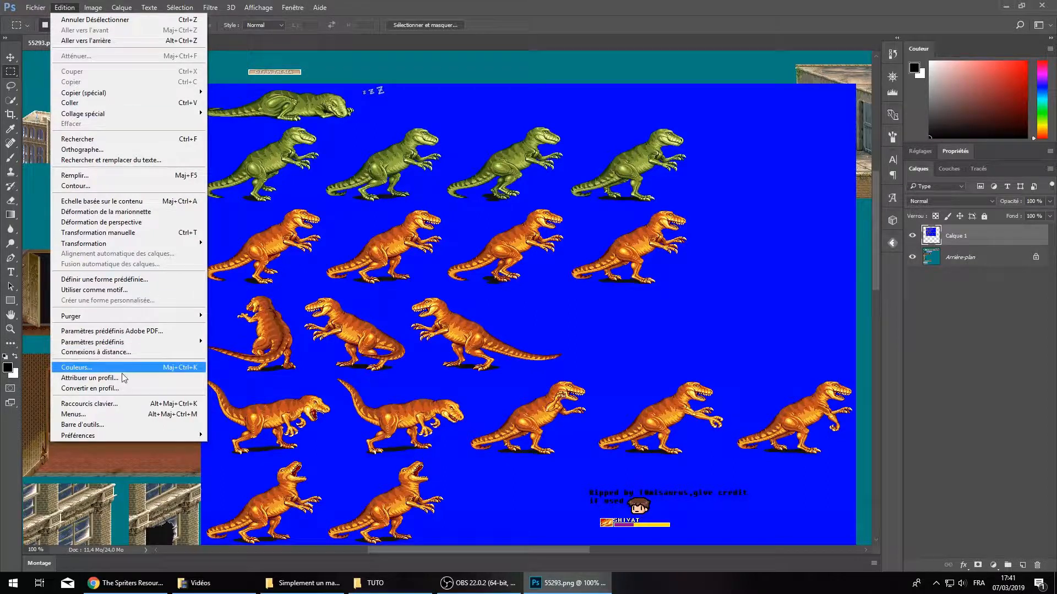
mouse_move(176, 435)
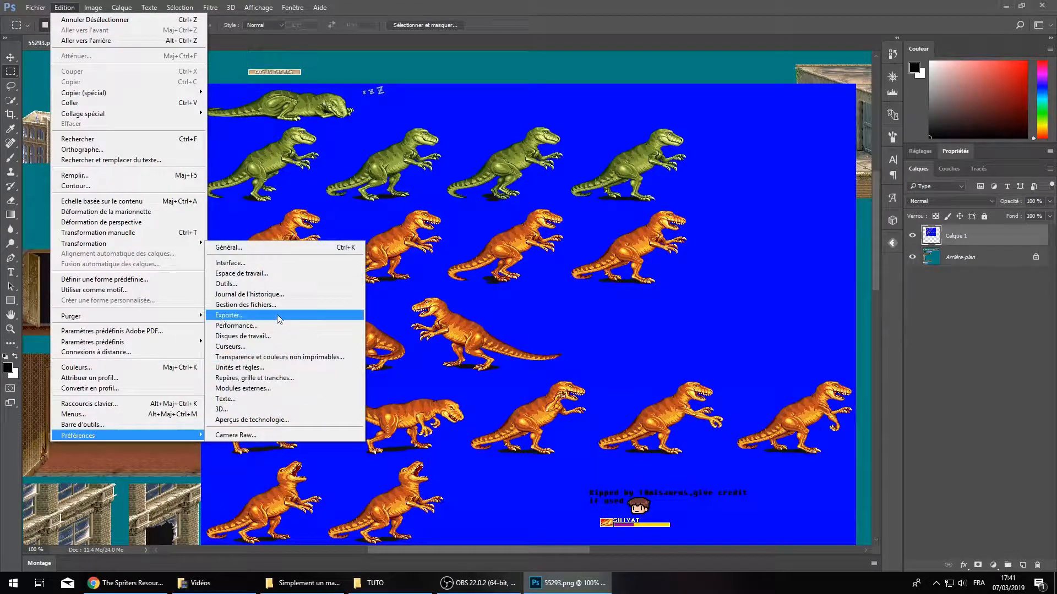
mouse_move(92, 7)
click(502, 279)
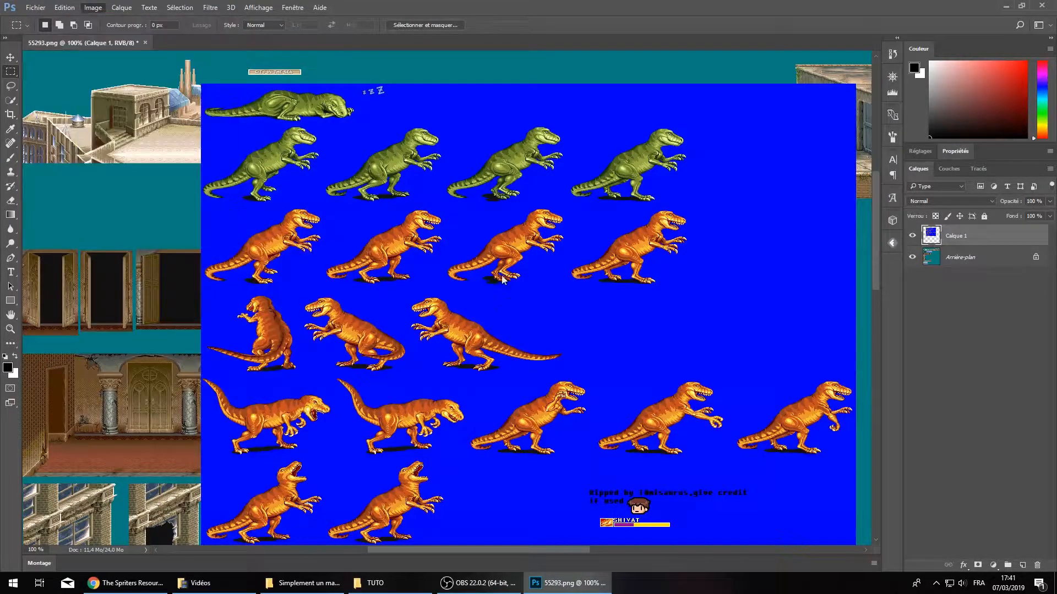
scroll(627, 308, up, 3)
scroll(618, 302, down, 3)
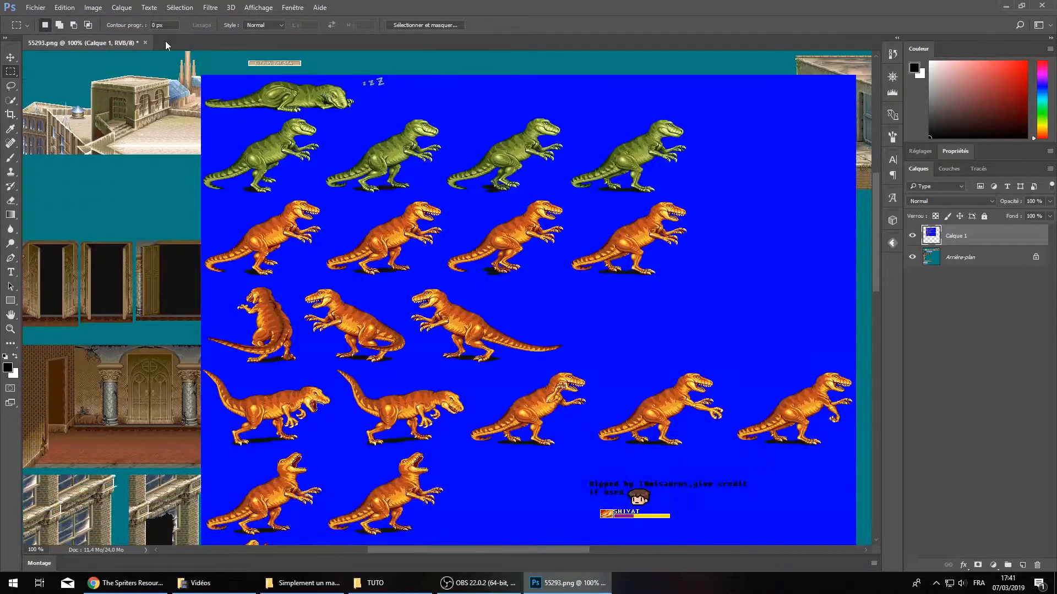
Open the Units and Rulers preferences and look at the ruler and text unit options
click(59, 7)
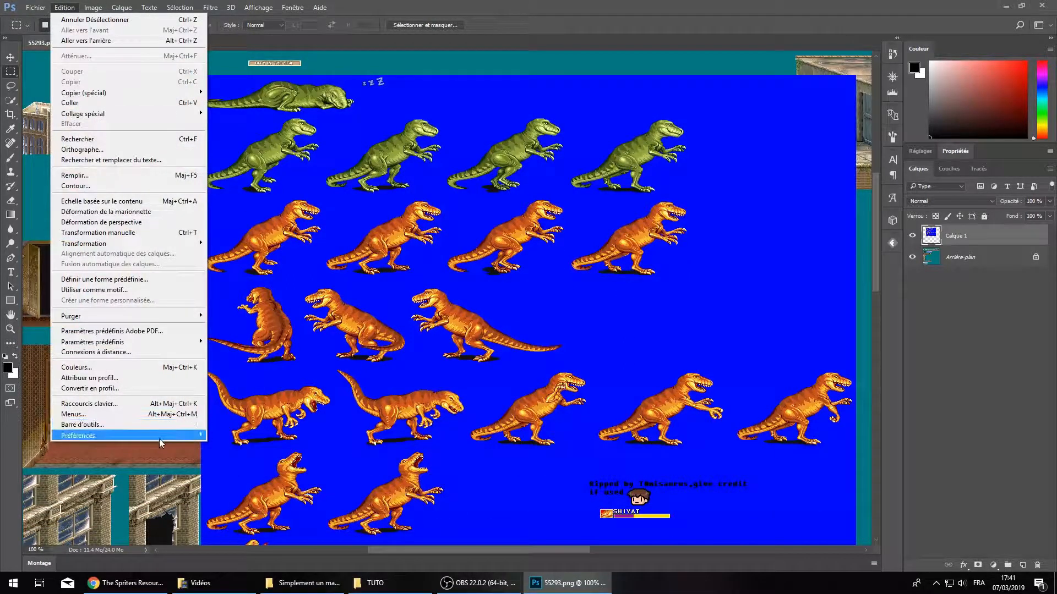
mouse_move(161, 436)
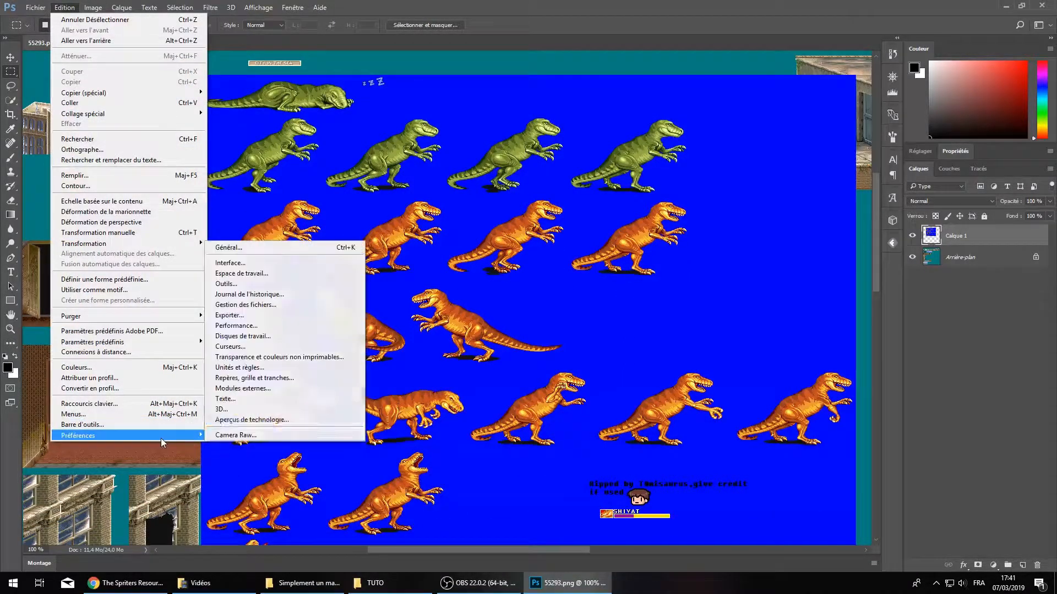
click(280, 368)
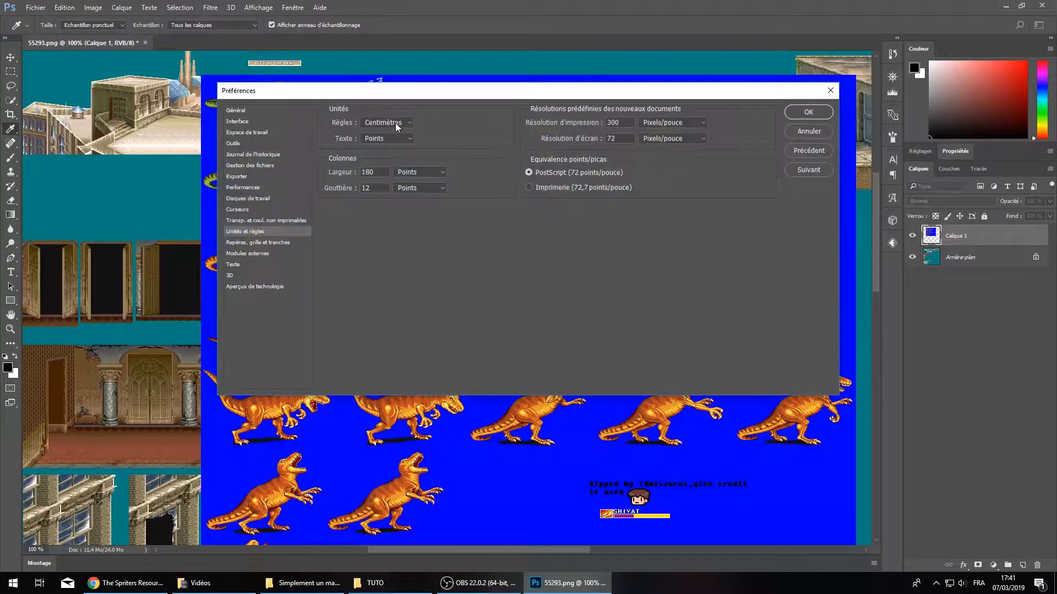
click(395, 123)
click(391, 134)
click(388, 141)
Set the interface colour theme to the lightest grey in the preferences
click(263, 222)
click(262, 132)
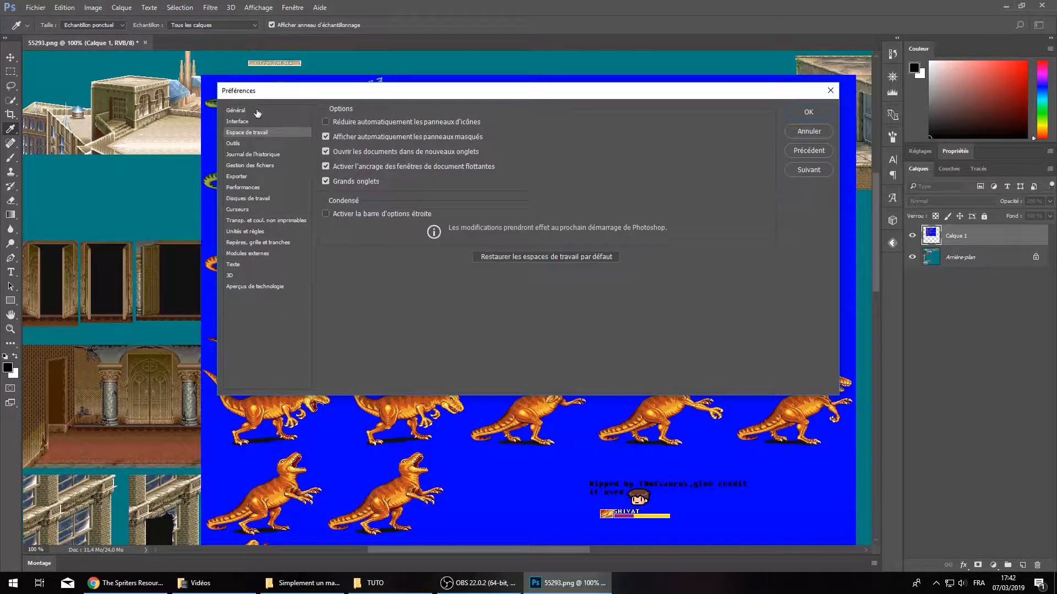
click(258, 123)
click(461, 126)
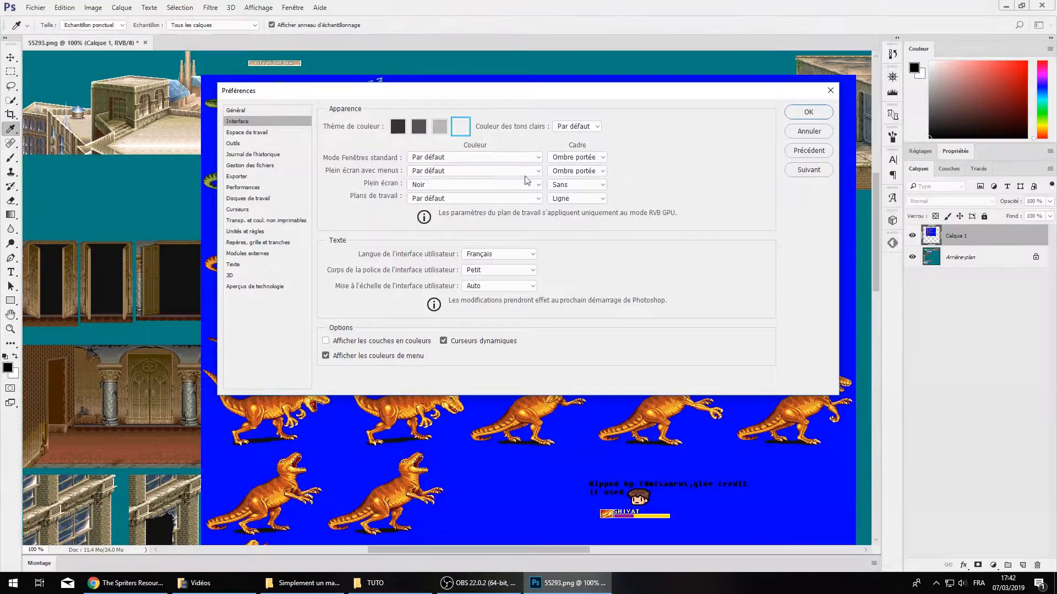
Look through the workspace, tools, history, file handling and export preferences and accept the preference changes
click(235, 133)
click(238, 143)
click(248, 155)
click(253, 165)
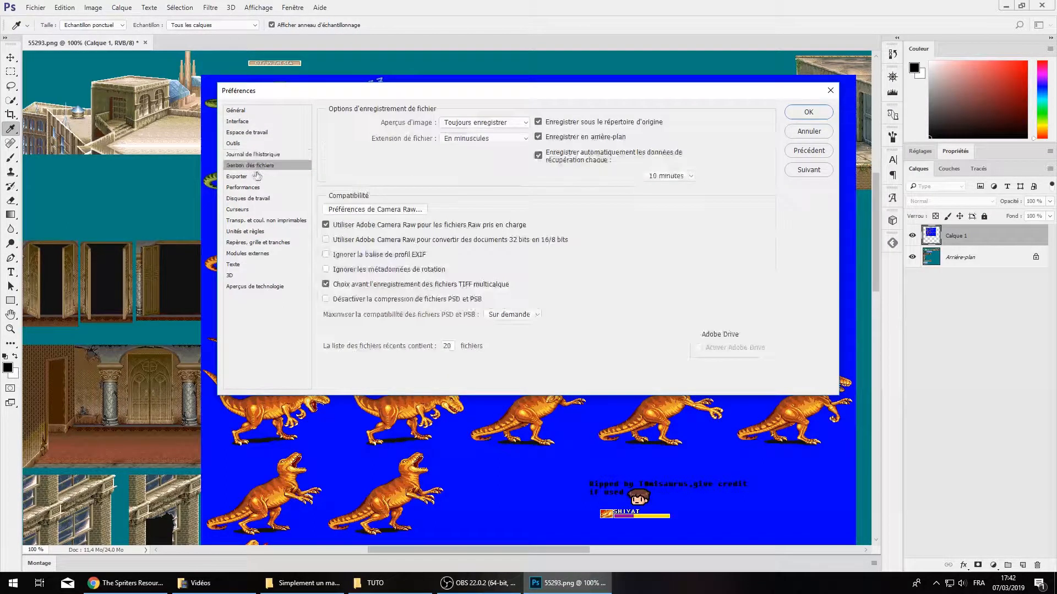
click(257, 176)
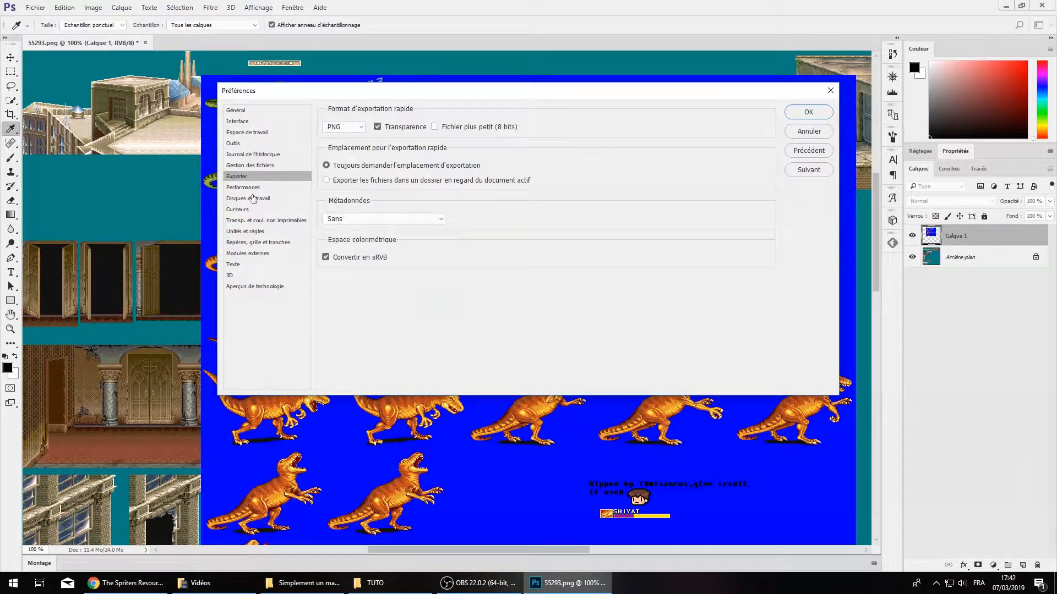
click(808, 113)
In the keyboard shortcut settings, remove the shortcut assigned to the Edition command Annuler/Rétablir
key(m)
click(93, 7)
click(99, 7)
click(64, 8)
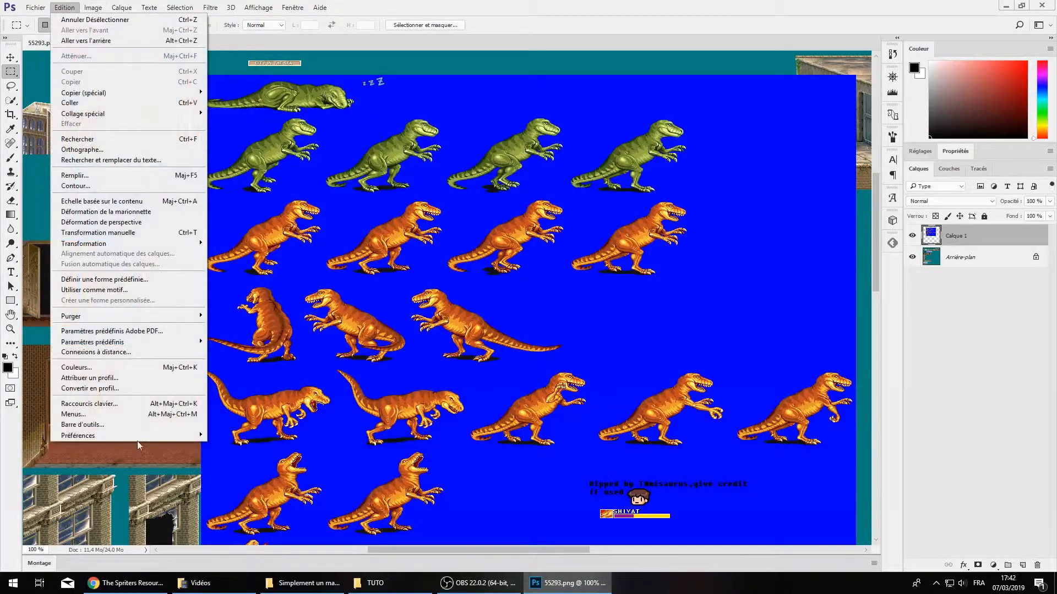
click(134, 407)
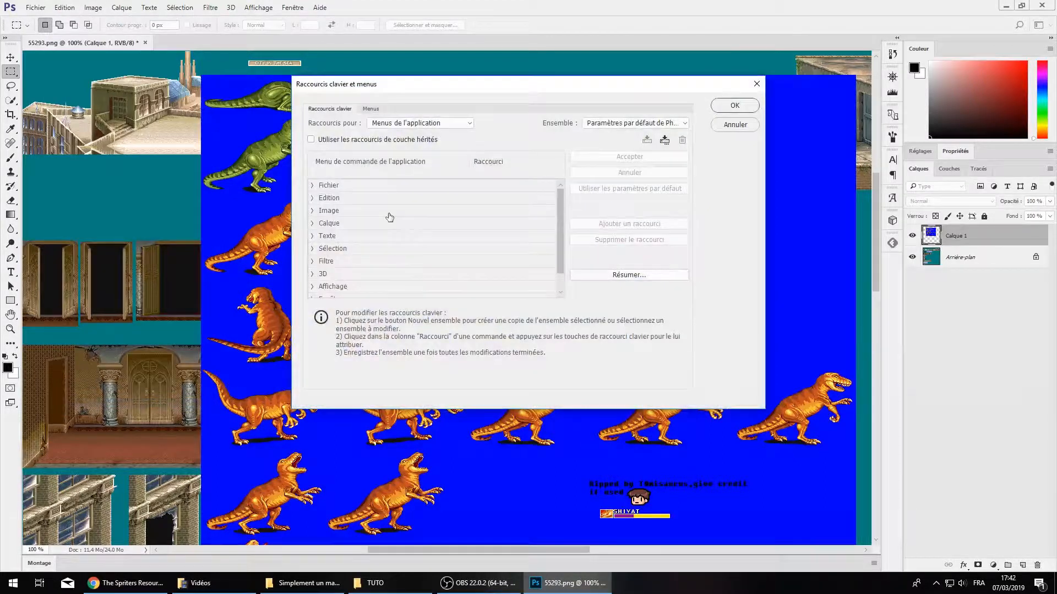
click(312, 198)
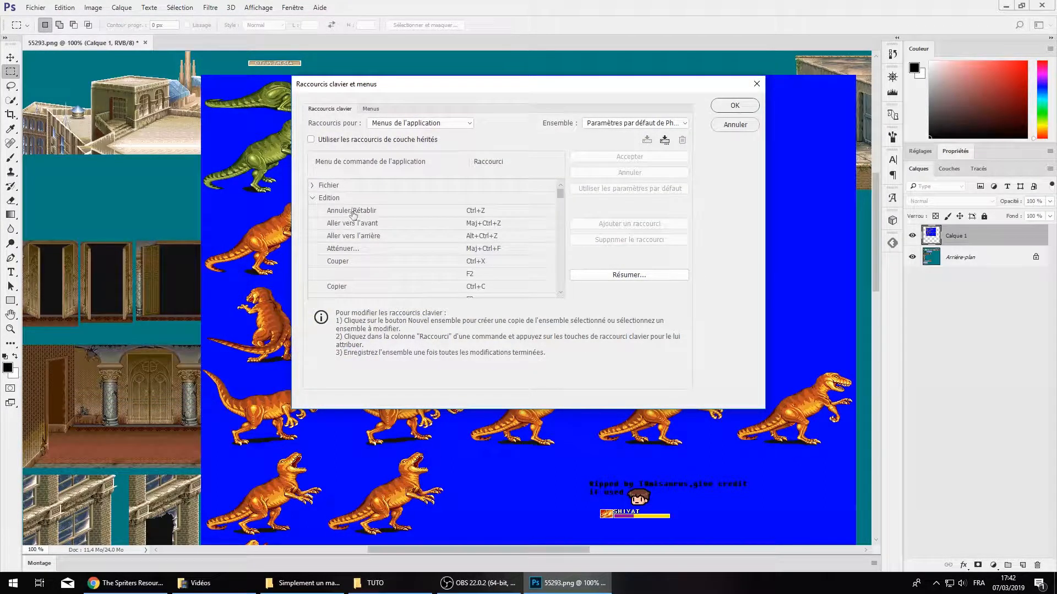
click(491, 224)
click(478, 210)
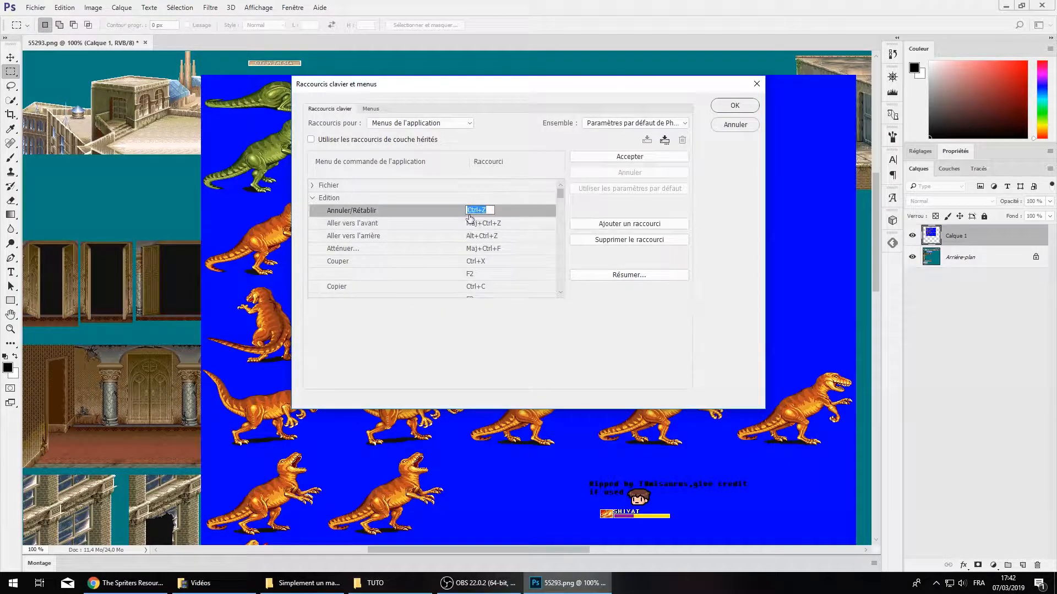
key(BackSpace)
Assign Ctrl+Z to Aller vers l'avant and Ctrl+Y to Aller vers l'arrière, accept the shortcut conflict and save the shortcuts
click(503, 223)
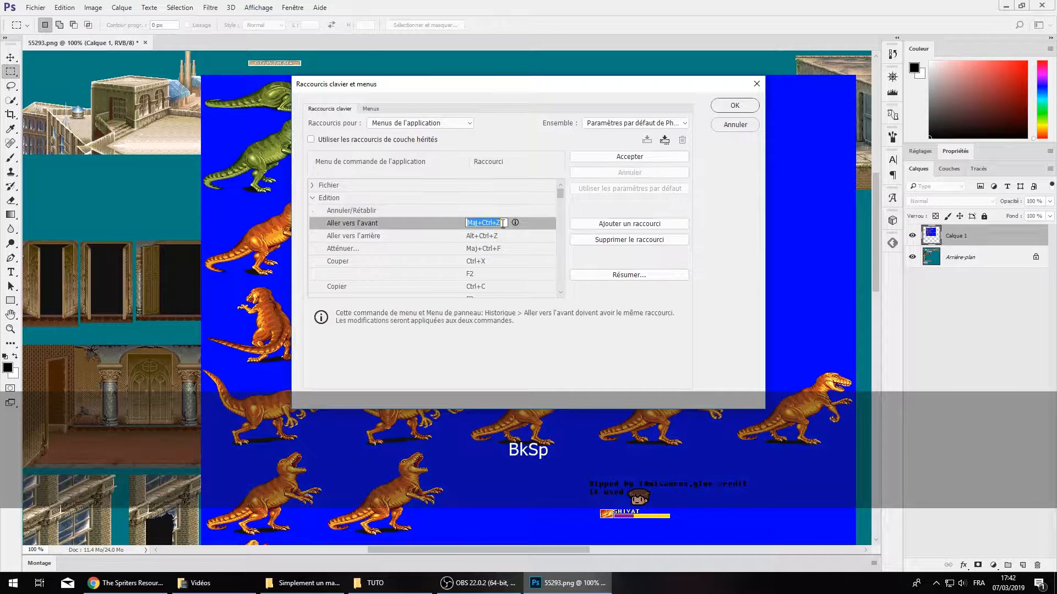
key(ctrl+z)
click(492, 236)
key(ctrl+y)
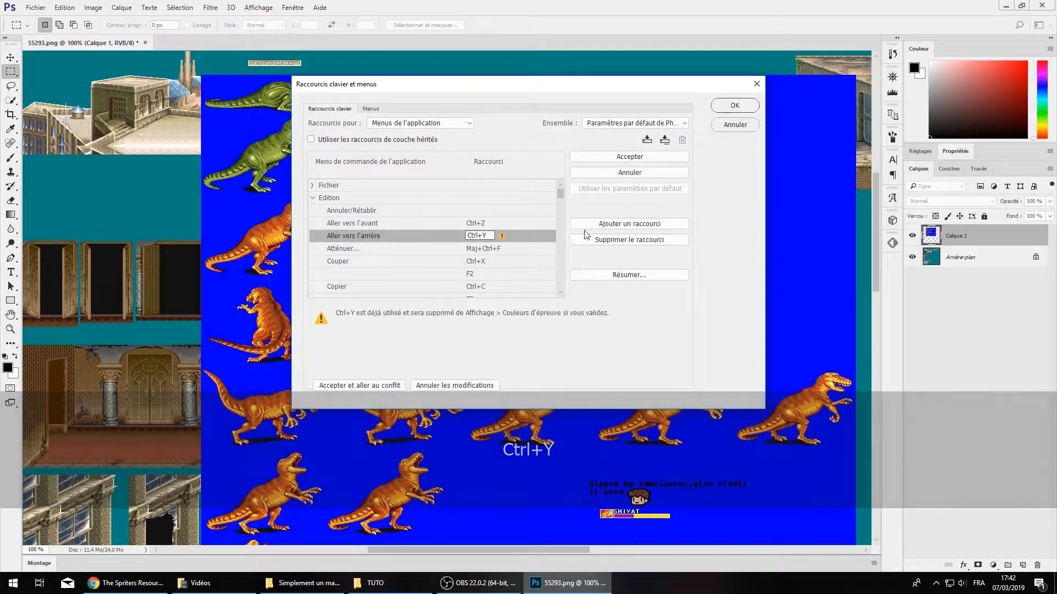
click(385, 386)
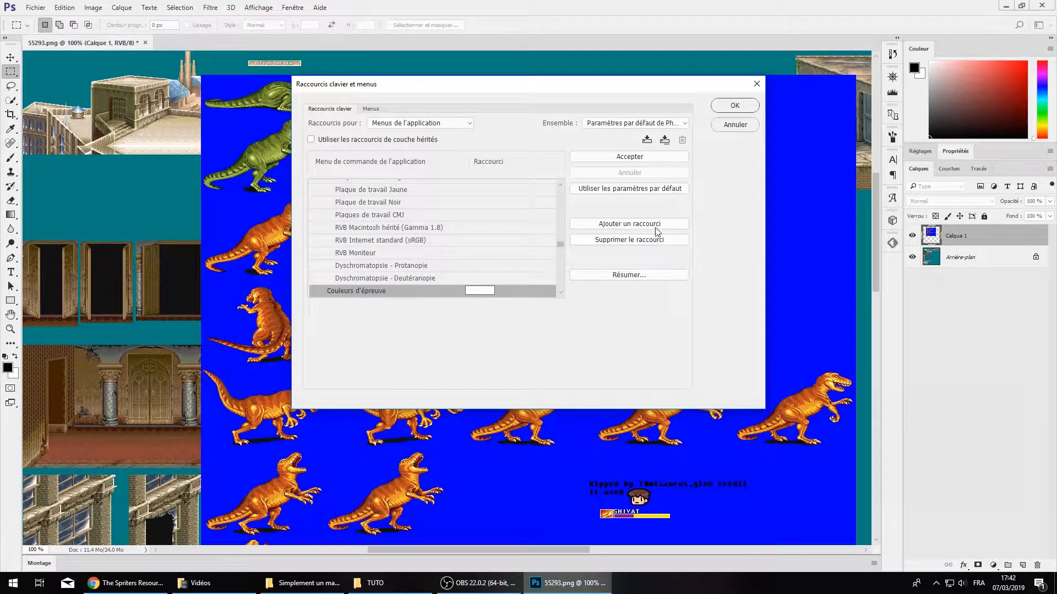
click(735, 105)
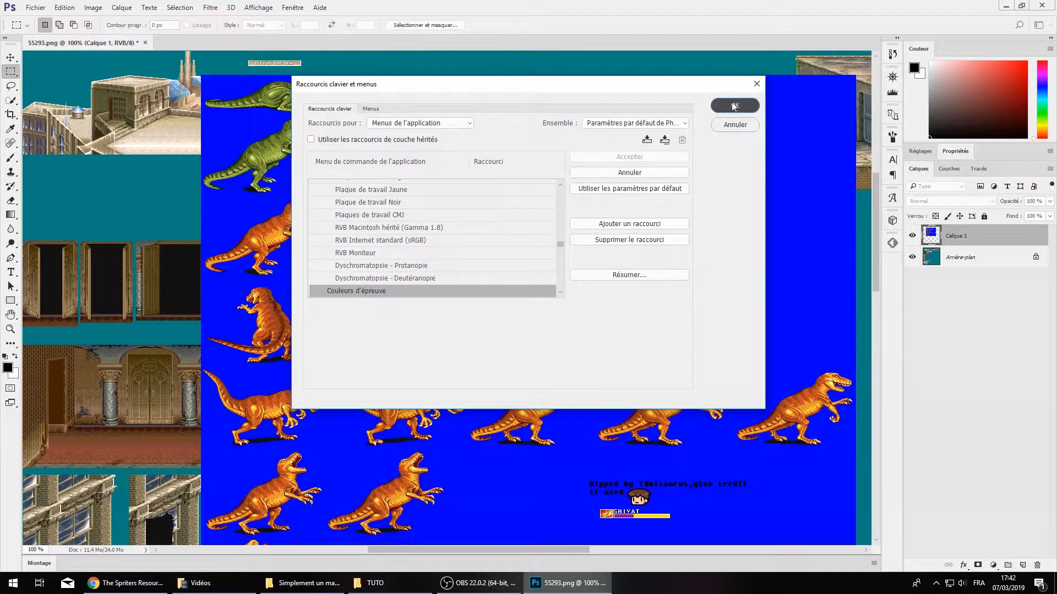
Step backward and forward through the document history with the reassigned commands to test them on the dinosaur layer
key(ctrl+KP_Subtract)
key(alt)
key(ctrl+KP_Add)
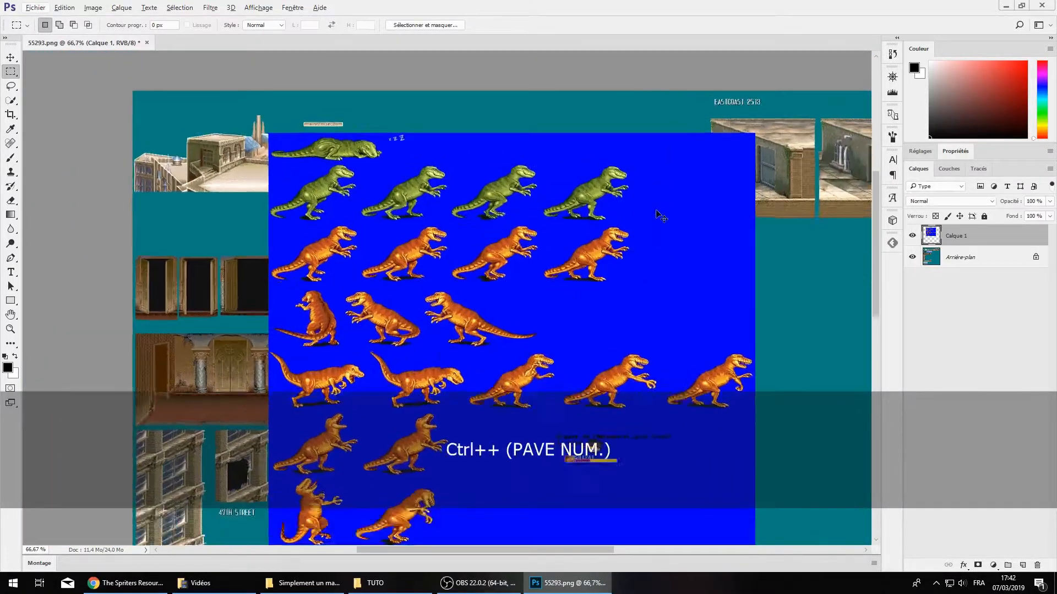
click(104, 6)
mouse_move(65, 8)
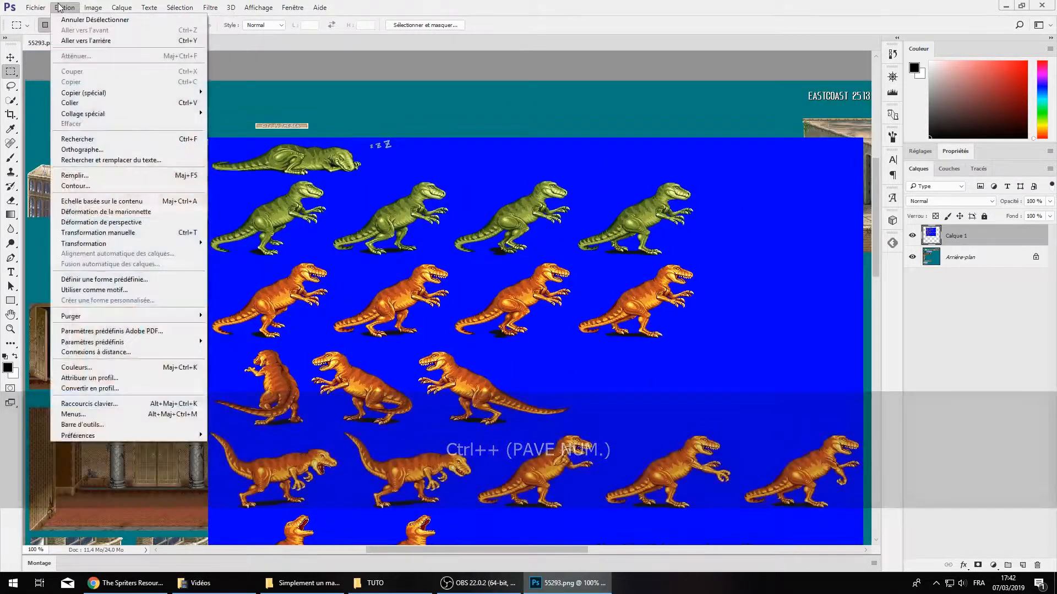
click(79, 42)
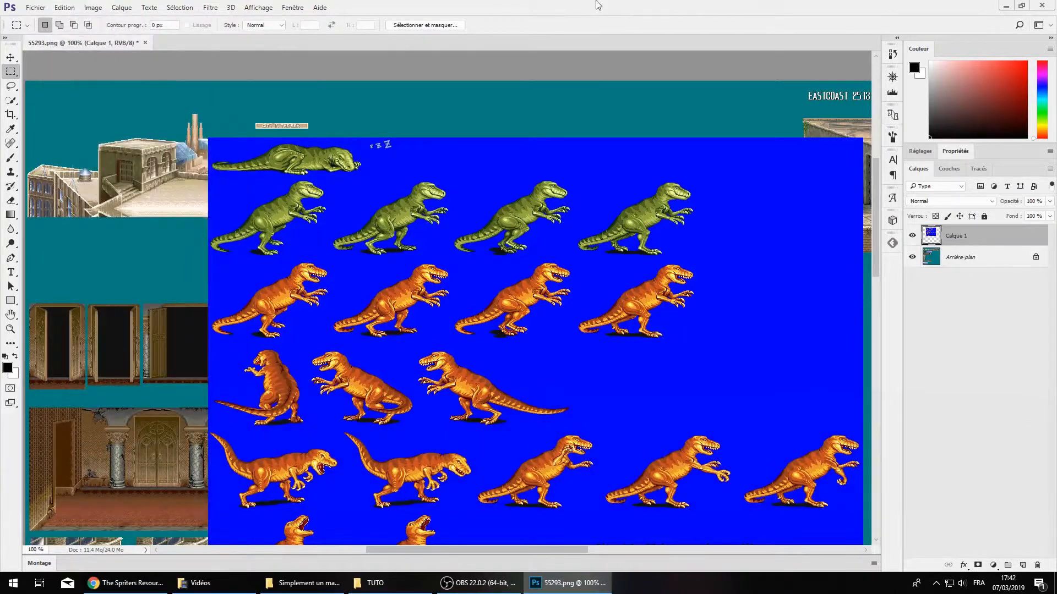
key(ctrl+z)
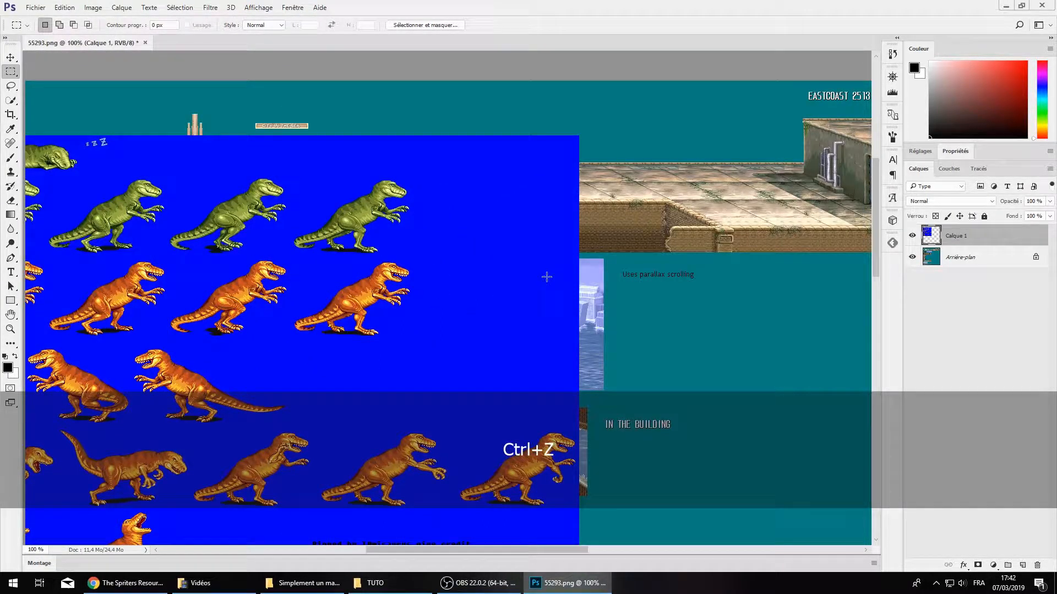
key(ctrl+y)
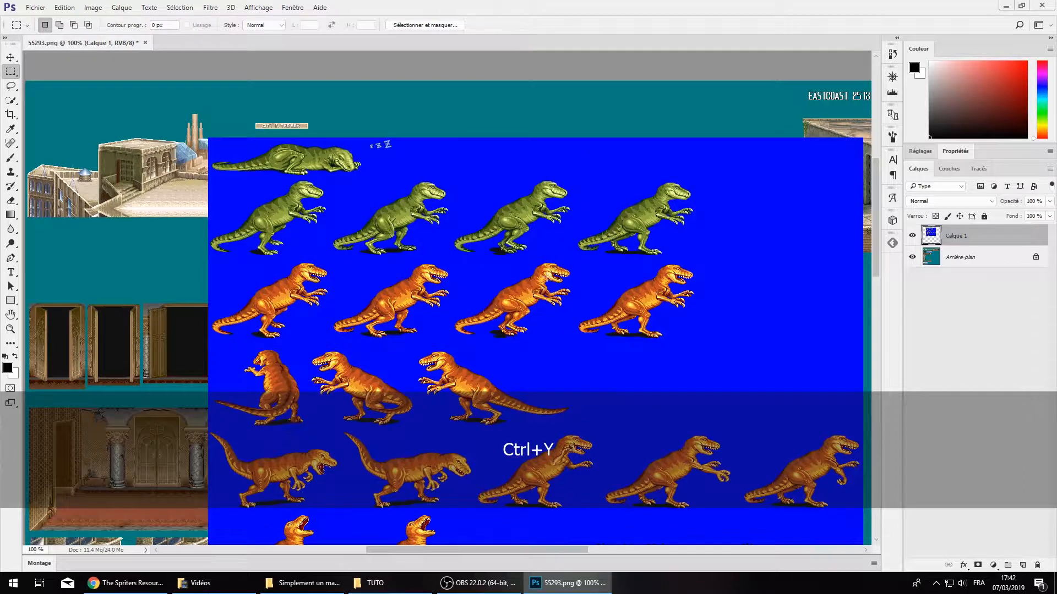
Open the general preferences for review and accept them without changing any option
click(64, 7)
mouse_move(147, 432)
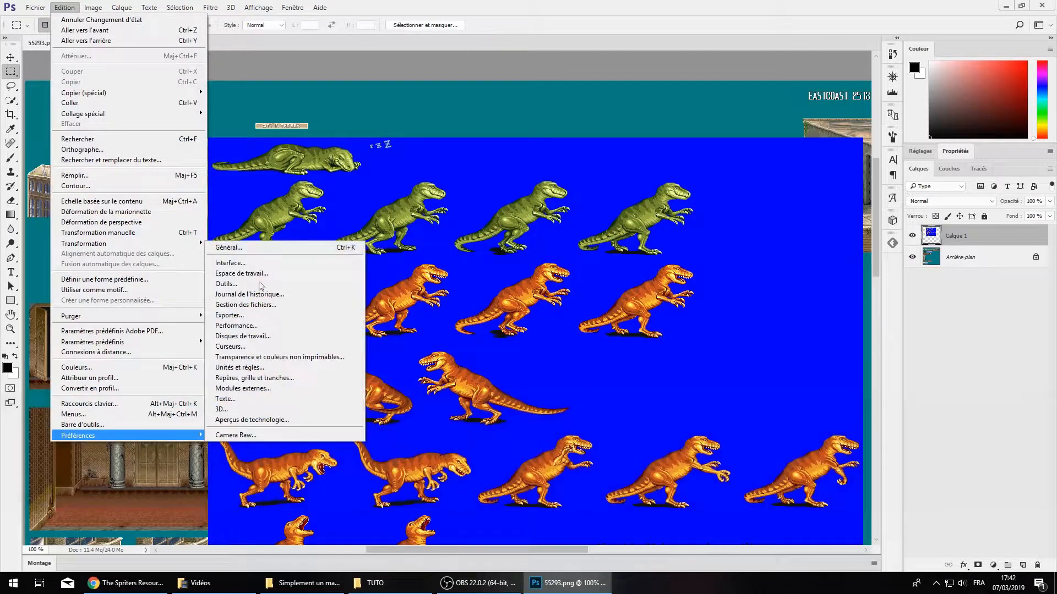
click(275, 247)
click(738, 104)
Move the dinosaur sprite layer down and to the left, paint a large black brush scribble over the sprites and undo the stroke
drag(683, 248, 589, 355)
key(b)
mouse_move(550, 209)
mouse_down()
mouse_move(600, 308)
mouse_move(322, 479)
mouse_up()
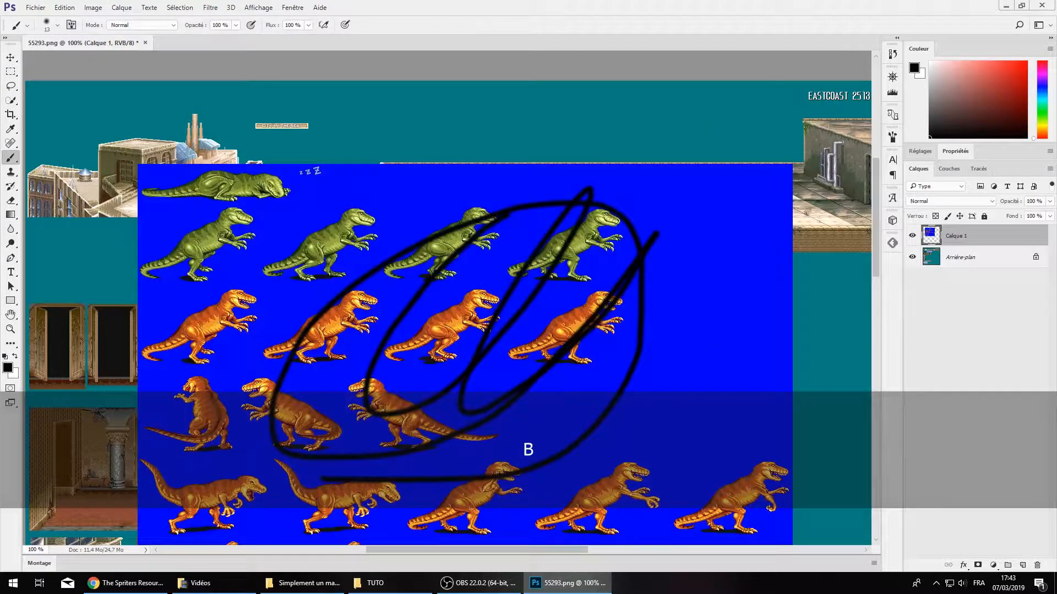
scroll(401, 428, down, 2)
scroll(401, 428, down, 3)
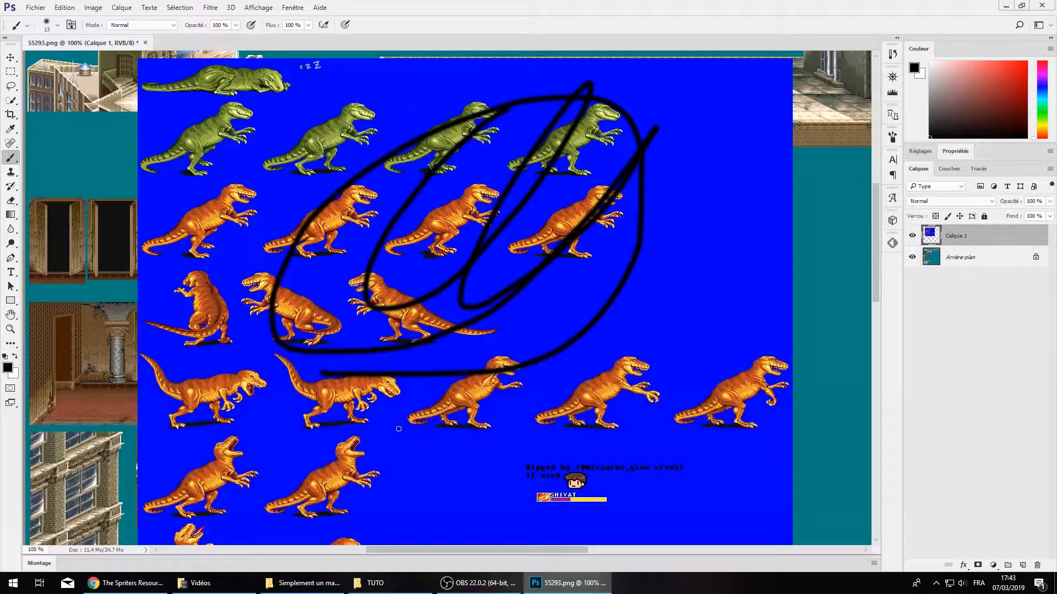
key(ctrl+z)
Examine the dinosaur sprite sheet at several zoom levels, including one reached with the Zoom avant command
scroll(442, 426, up, 2)
key(ctrl+KP_Subtract)
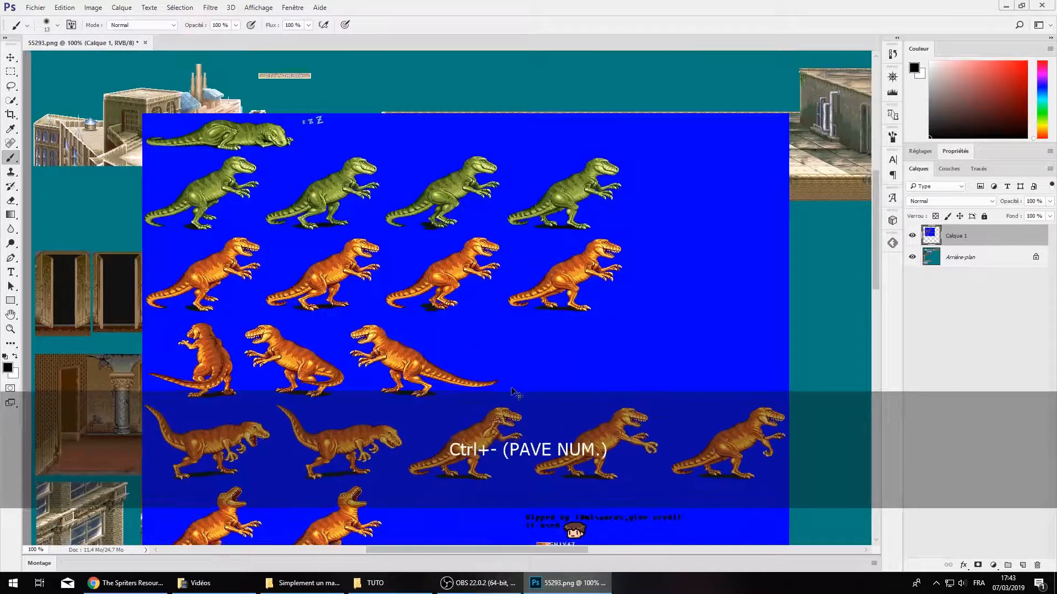
scroll(590, 485, up, 2)
key(ctrl+KP_Add)
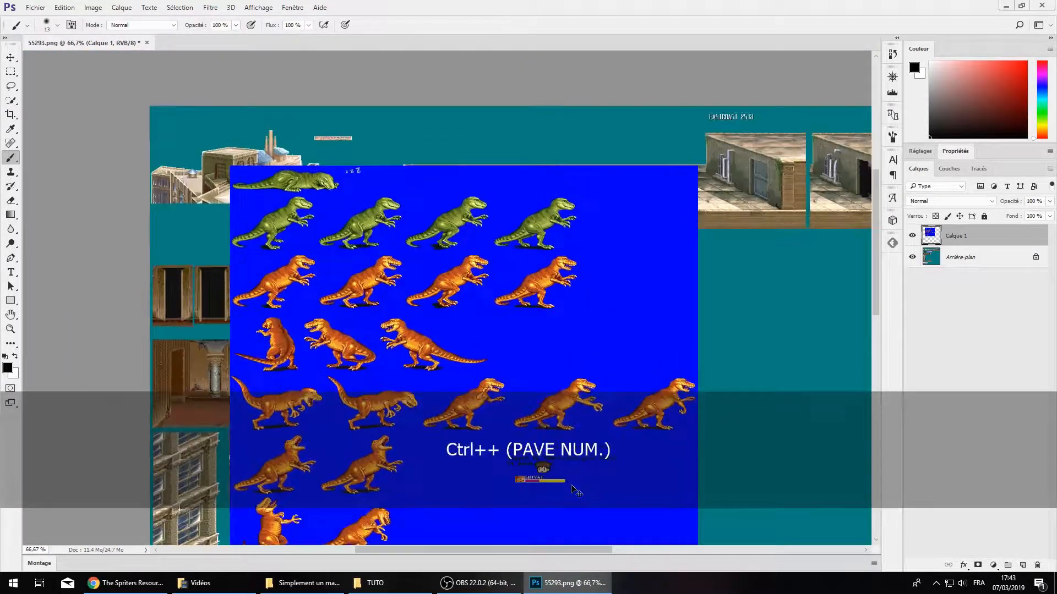
key(ctrl+KP_Subtract)
key(ctrl+KP_Add)
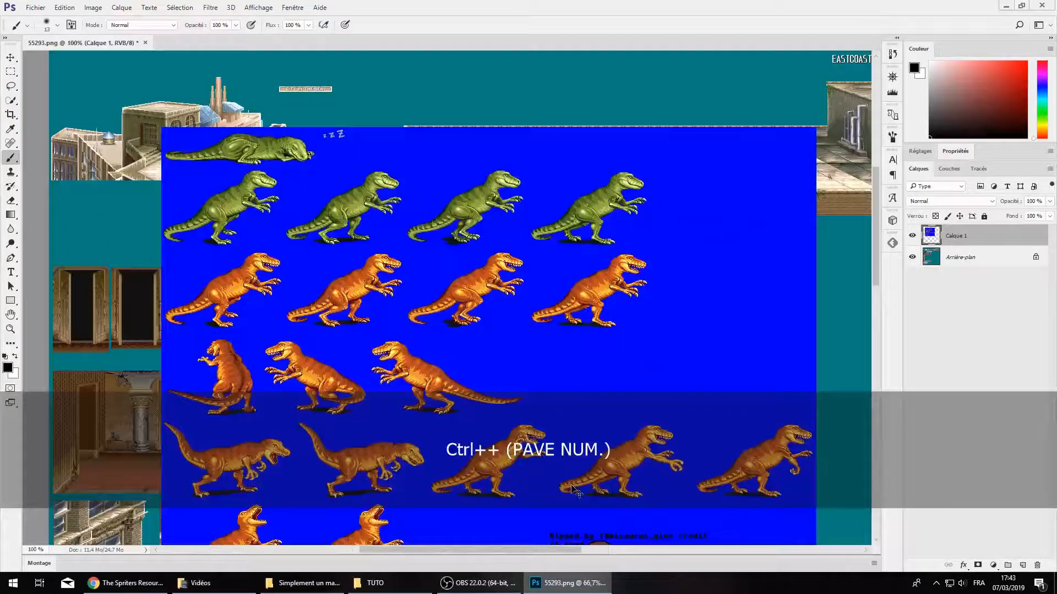
key(ctrl+KP_Add)
key(ctrl+KP_Subtract)
key(ctrl+KP_Subtract)
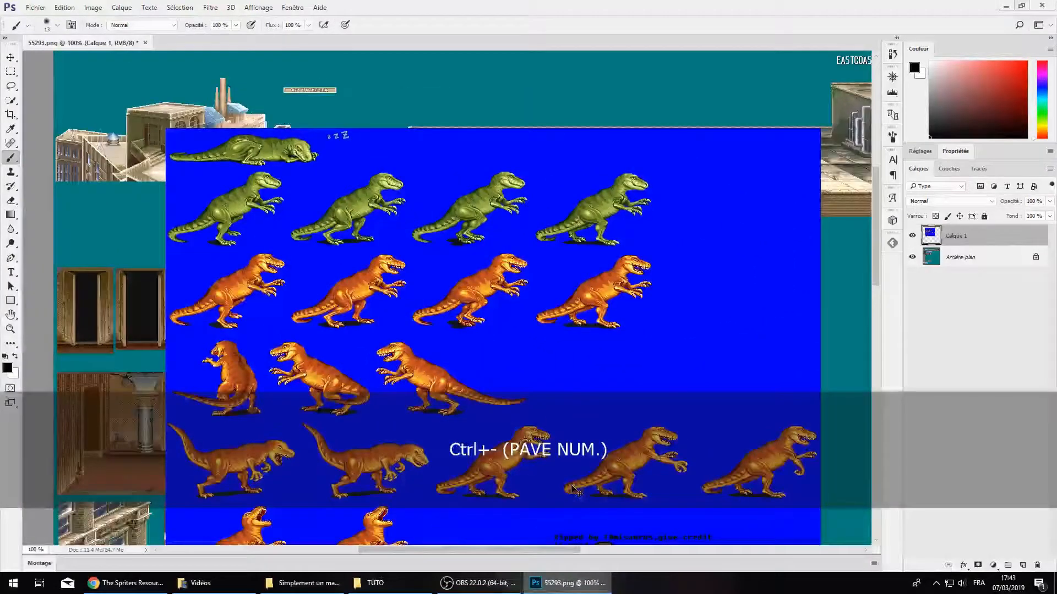
key(ctrl+KP_Add)
click(247, 10)
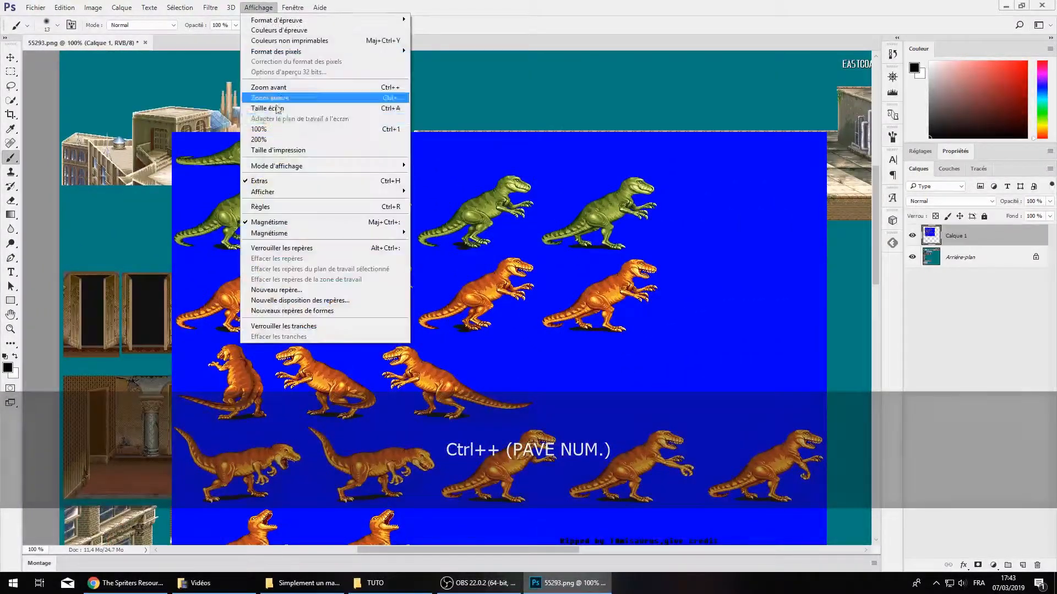
click(272, 88)
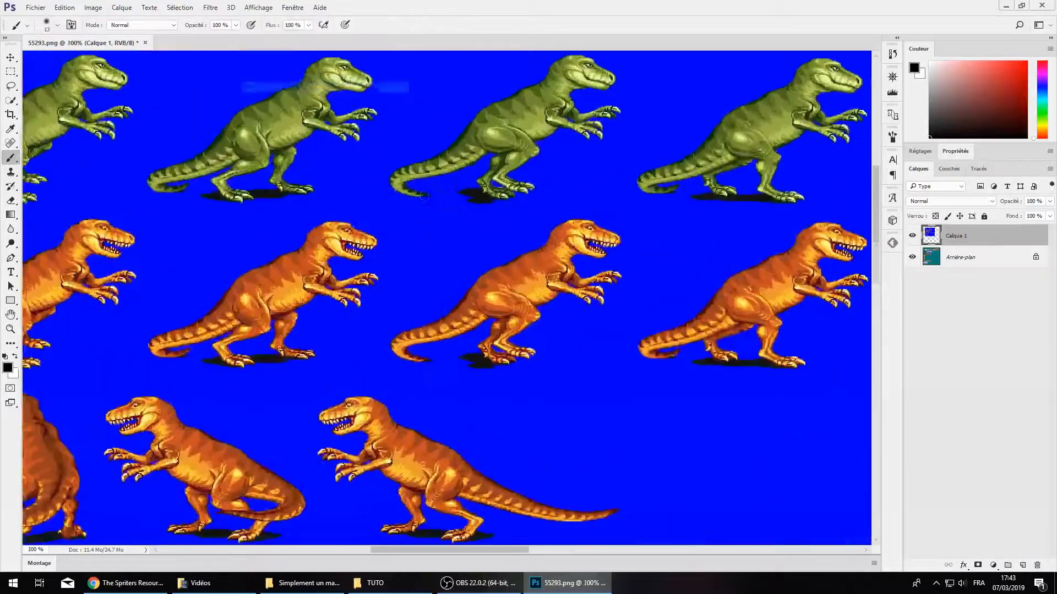
key(ctrl+KP_Subtract)
key(ctrl+KP_Subtract)
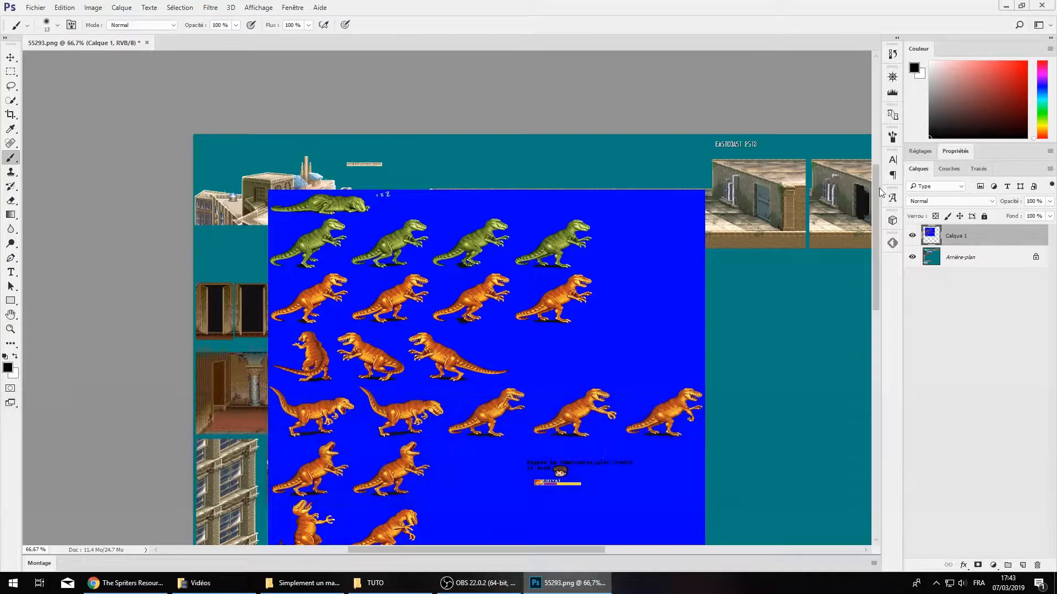
Compare the two layers by hiding and showing Calque 1 and alternating the selection between Arrière-plan and Calque 1
click(910, 237)
click(910, 237)
click(911, 237)
click(910, 237)
click(974, 257)
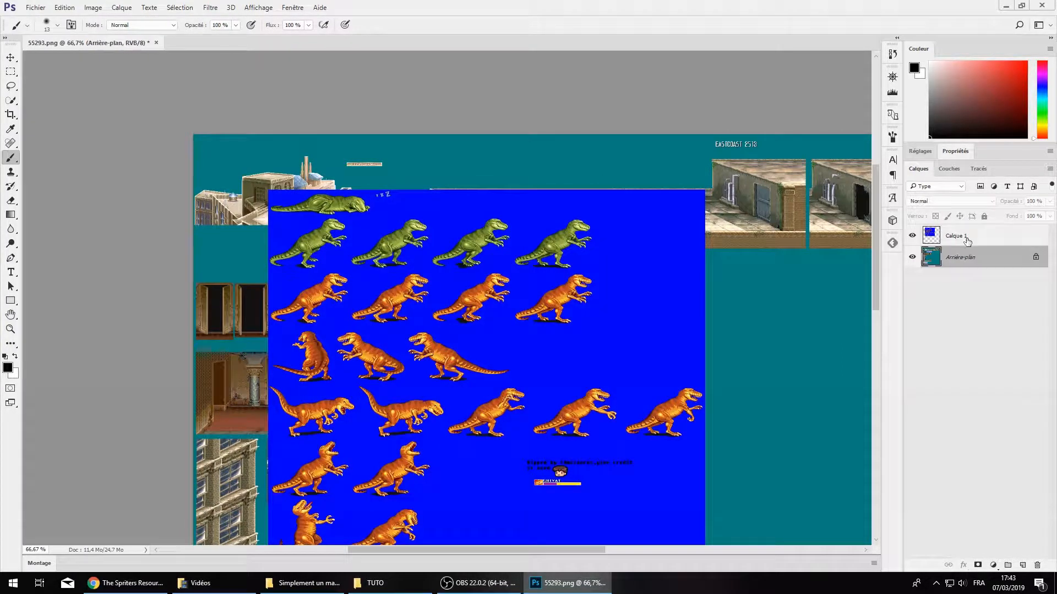
click(957, 236)
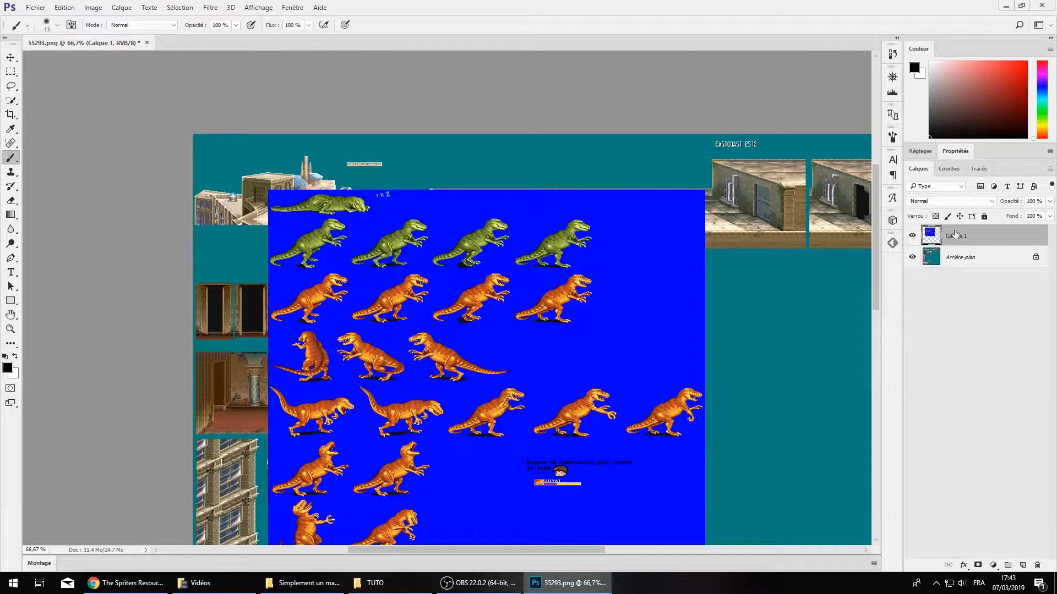
click(912, 236)
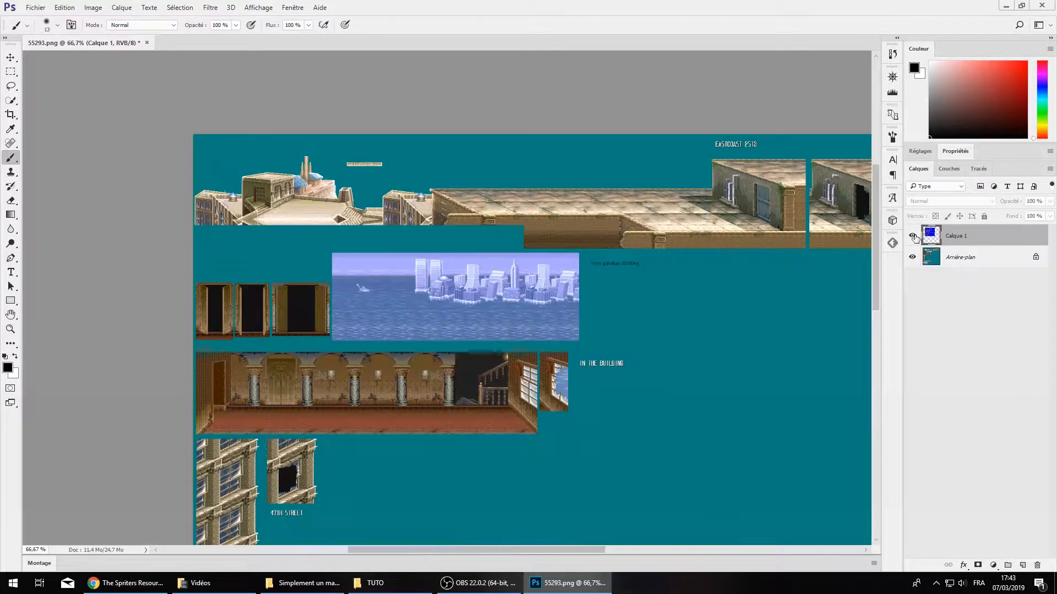
click(912, 236)
click(943, 260)
click(912, 236)
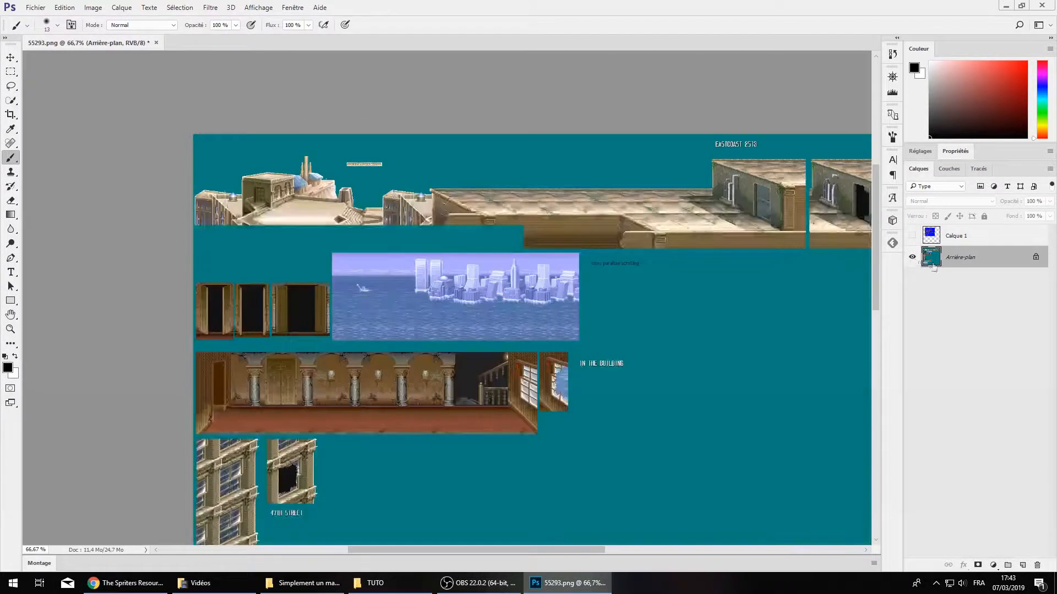
click(912, 236)
click(968, 236)
Paint a small black stroke beside the dinosaur sheet on Calque 1, and cut it away with a rectangular selection
mouse_move(771, 272)
mouse_down()
mouse_move(796, 281)
mouse_move(782, 314)
mouse_up()
mouse_move(645, 303)
mouse_down()
mouse_move(575, 304)
mouse_move(512, 344)
mouse_move(394, 311)
mouse_move(374, 275)
mouse_move(479, 311)
mouse_move(622, 303)
mouse_move(435, 215)
mouse_move(658, 267)
mouse_move(694, 310)
mouse_up()
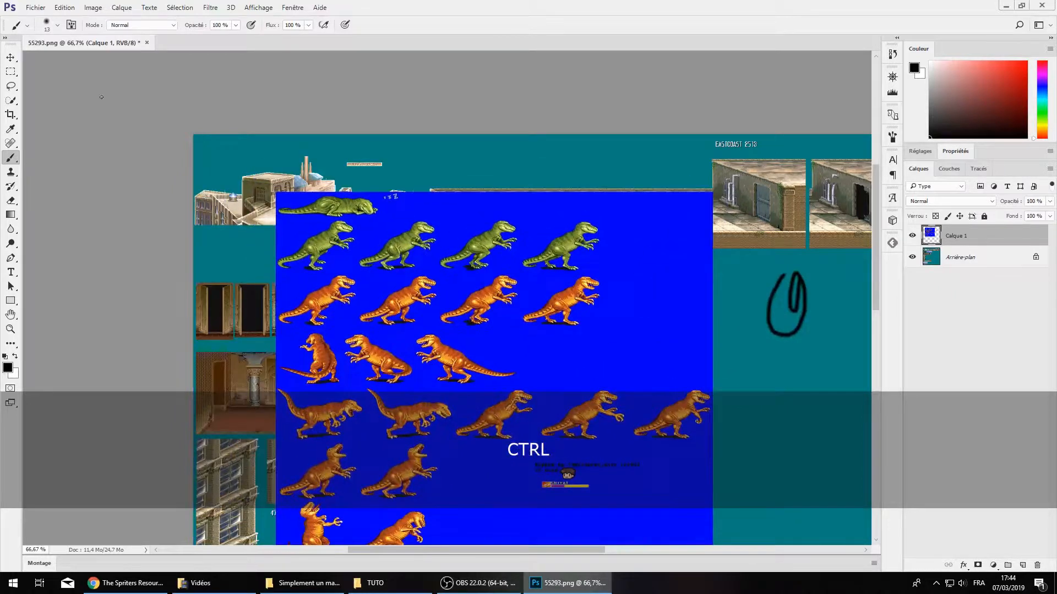
click(15, 75)
key(ctrl+x)
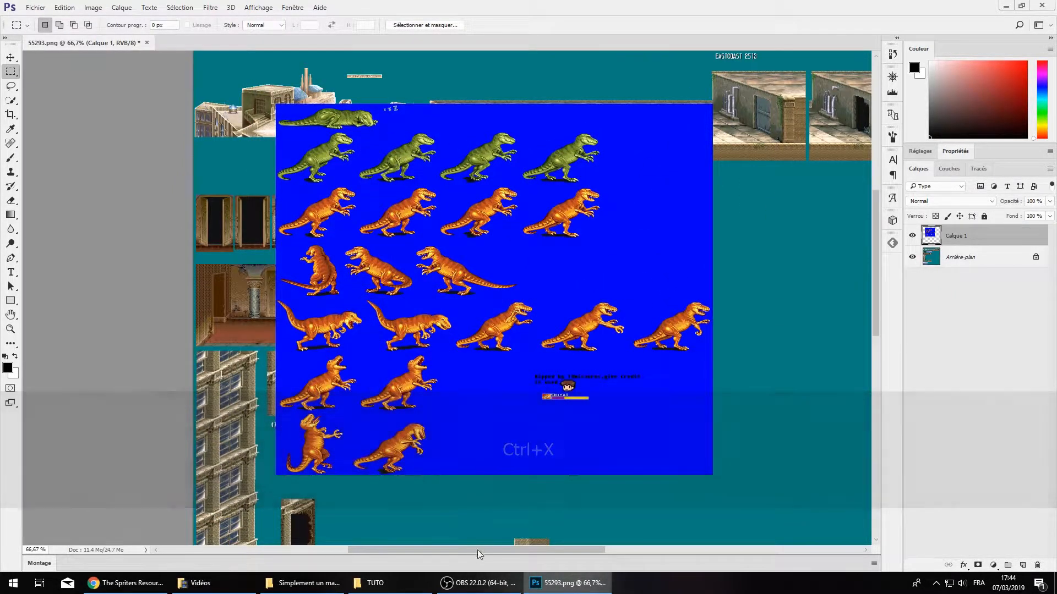
scroll(429, 374, down, 1)
scroll(429, 374, right, 2)
scroll(450, 451, up, 2)
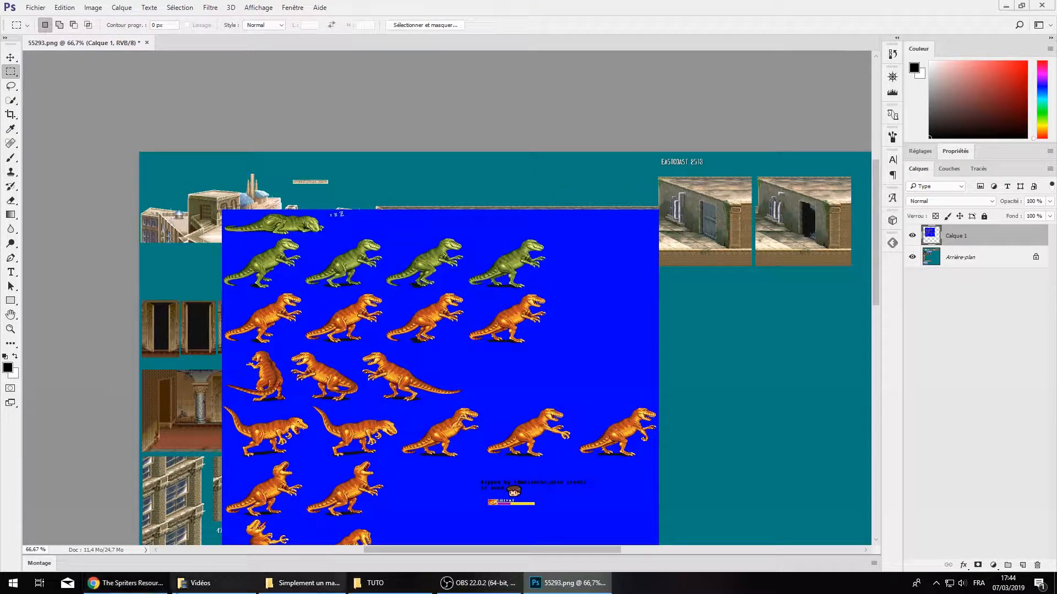
Open the comic page PAGE01.psd from the Simplement un magicarpe folder and view its panel layout
click(297, 584)
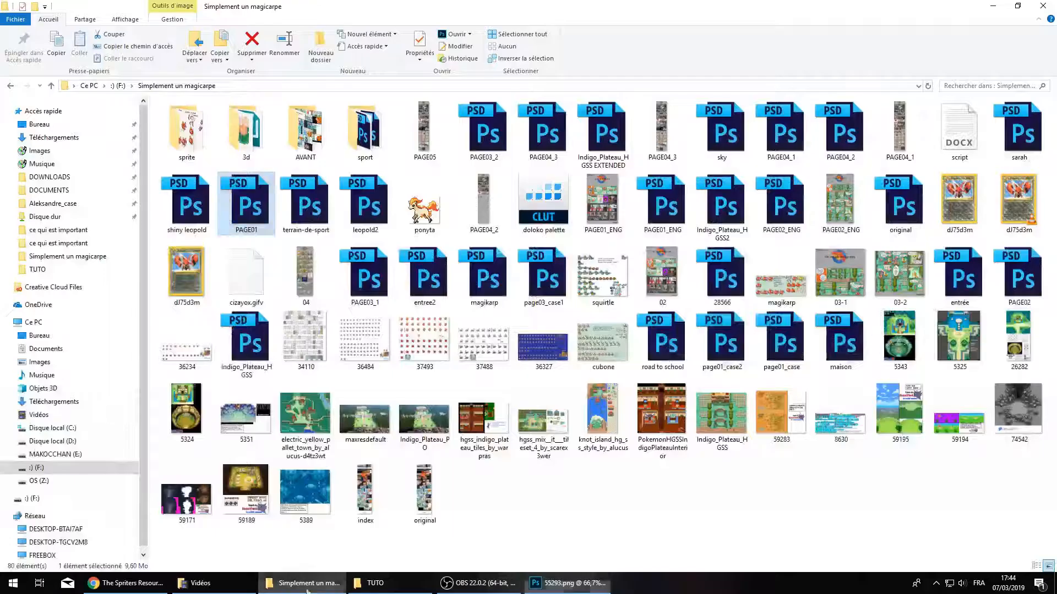
double_click(243, 208)
click(538, 222)
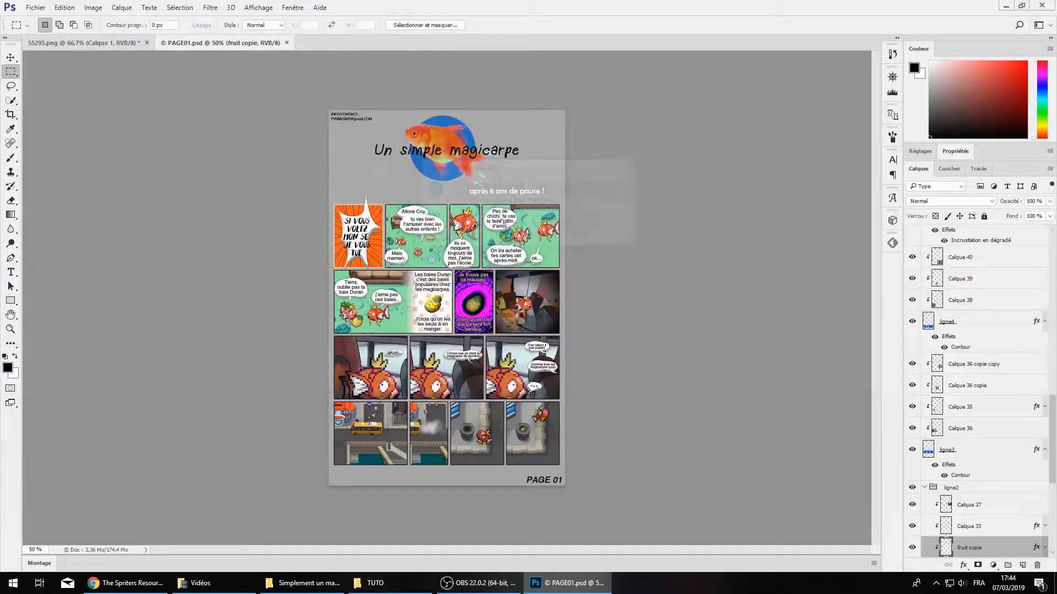
mouse_move(303, 584)
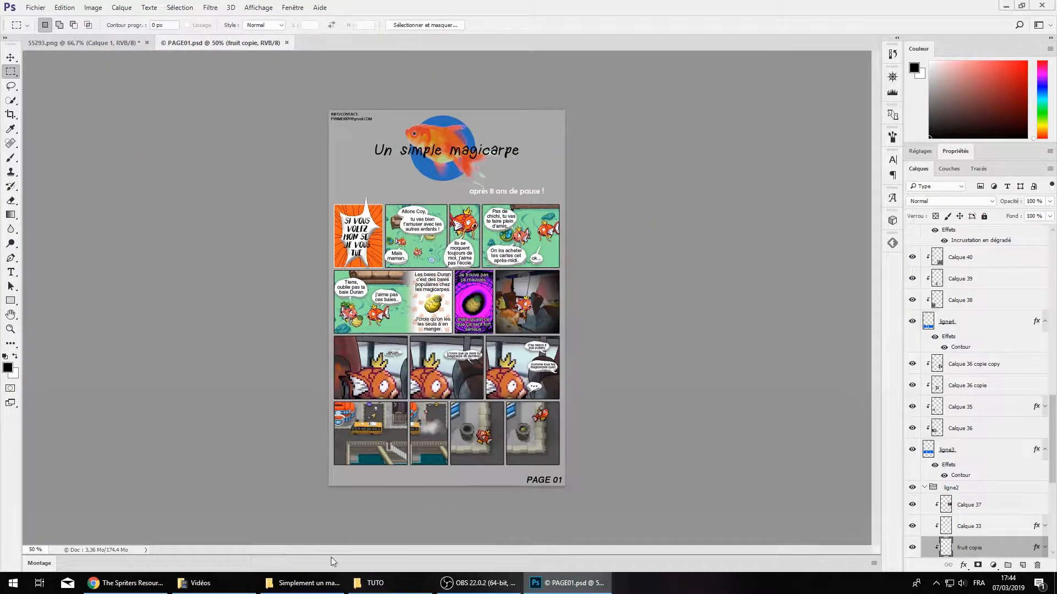
drag(298, 92, 607, 335)
Open maison.psd from the Simplement un magicarpe folder and view the scene at 200%
click(374, 583)
click(306, 583)
double_click(830, 316)
key(ctrl+KP_Add)
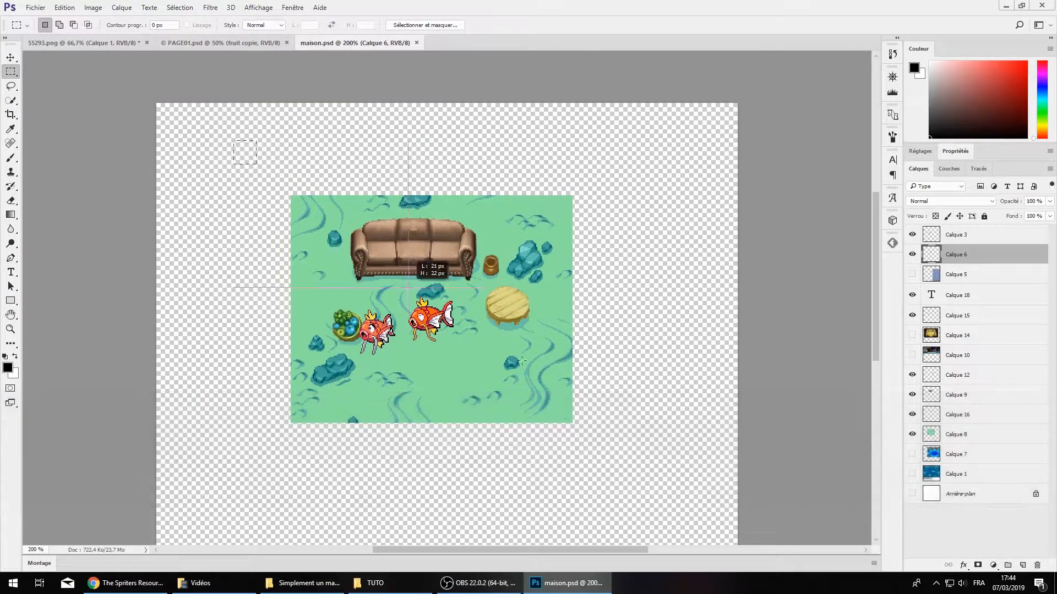
Move the fish on Calque 6 below the middle of the scene and the fish on Calque 3 up beside the round table
click(913, 253)
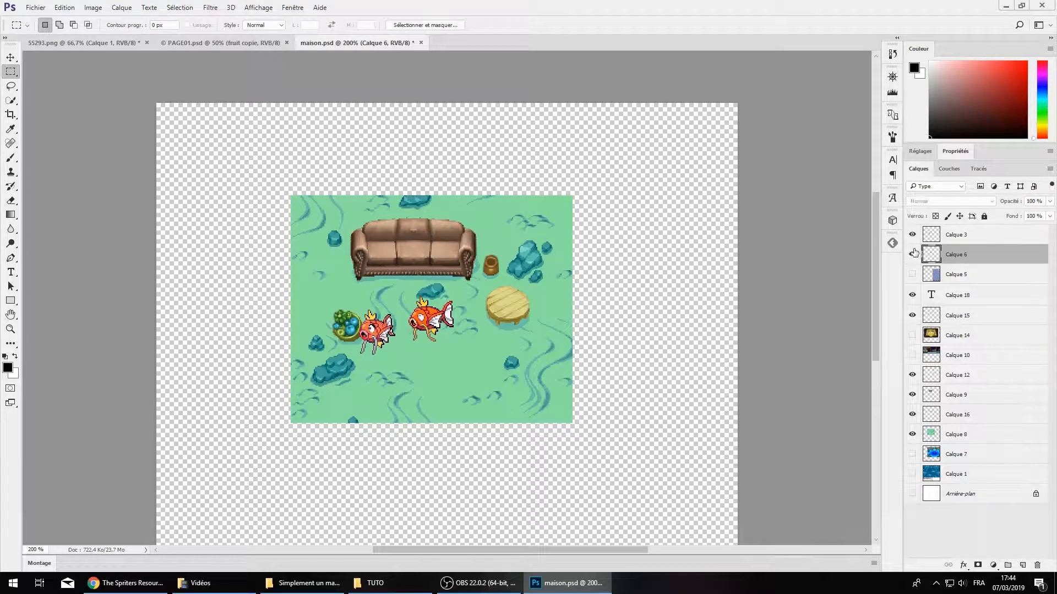
drag(434, 320, 459, 353)
click(912, 235)
click(912, 234)
click(956, 235)
key(ctrl)
drag(382, 327, 505, 270)
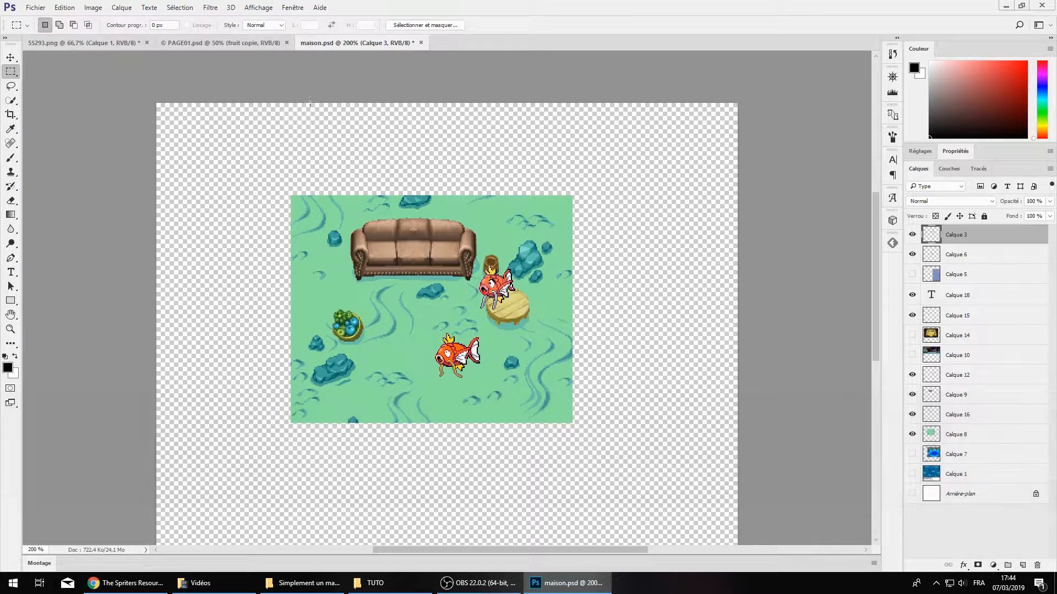
Select the entire maison.psd canvas and copy the merged content of its visible layers
key(ctrl+a)
key(shift)
key(ctrl+c)
key(shift)
key(ctrl+shift+c)
Examine the panels of PAGE01.psd at 100%, marking the page area with a rectangular selection
click(263, 44)
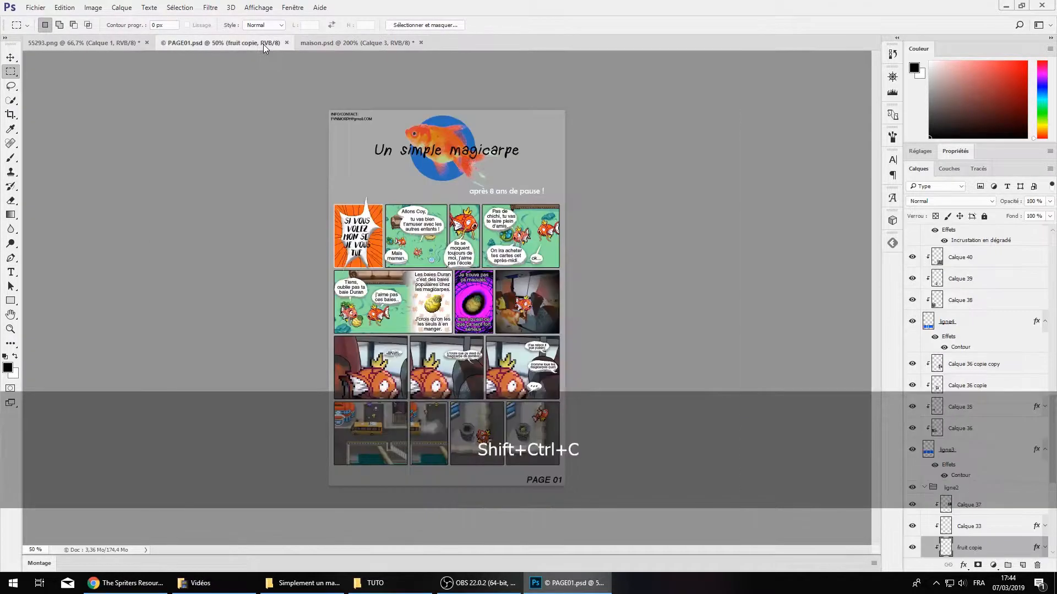
key(ctrl+KP_Add)
key(ctrl+KP_Add)
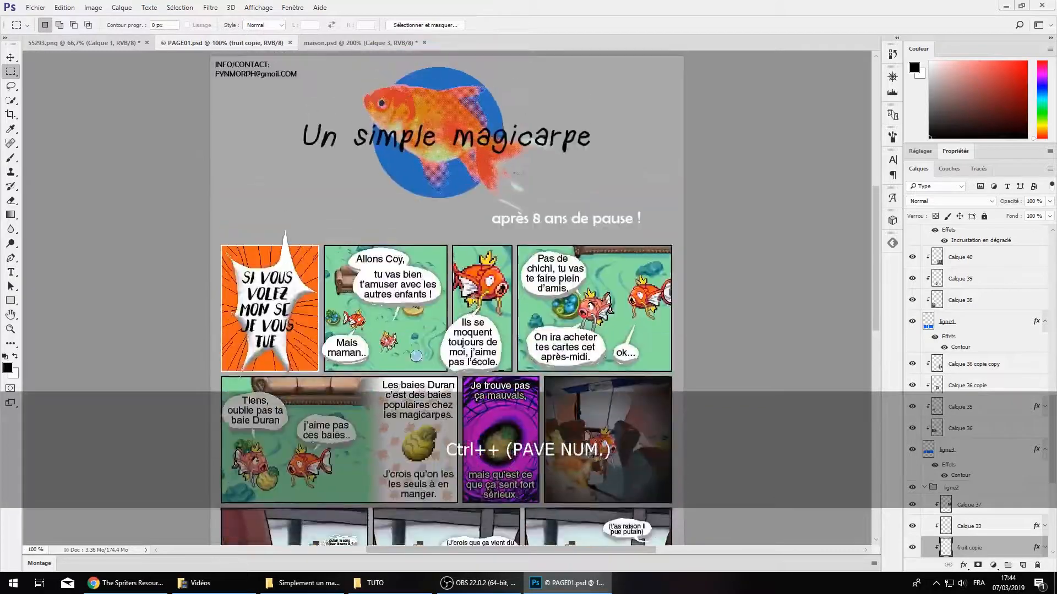
drag(210, 56, 730, 560)
scroll(722, 423, up, 5)
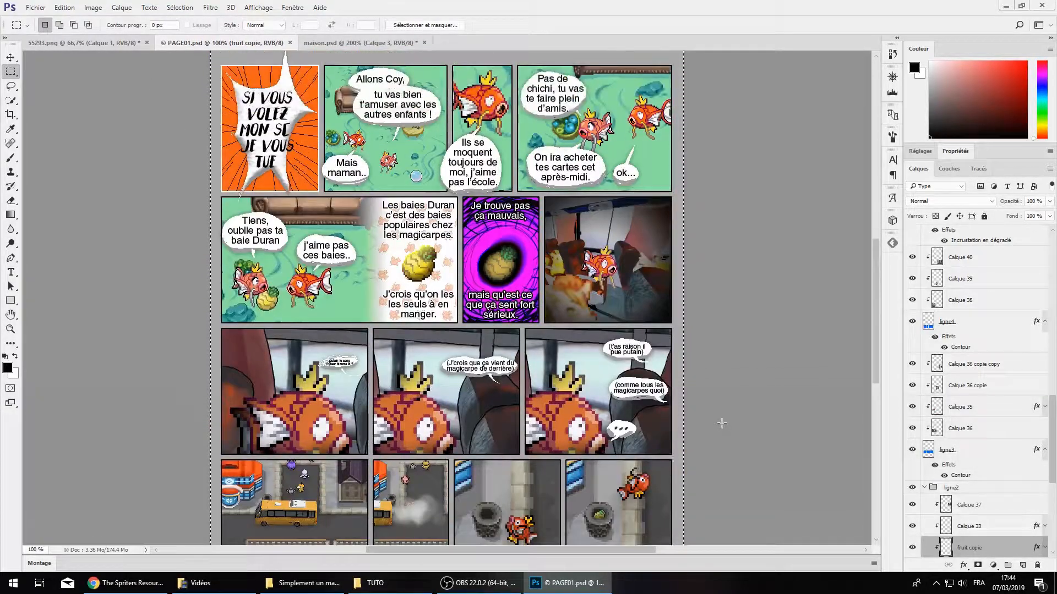
scroll(722, 423, up, 4)
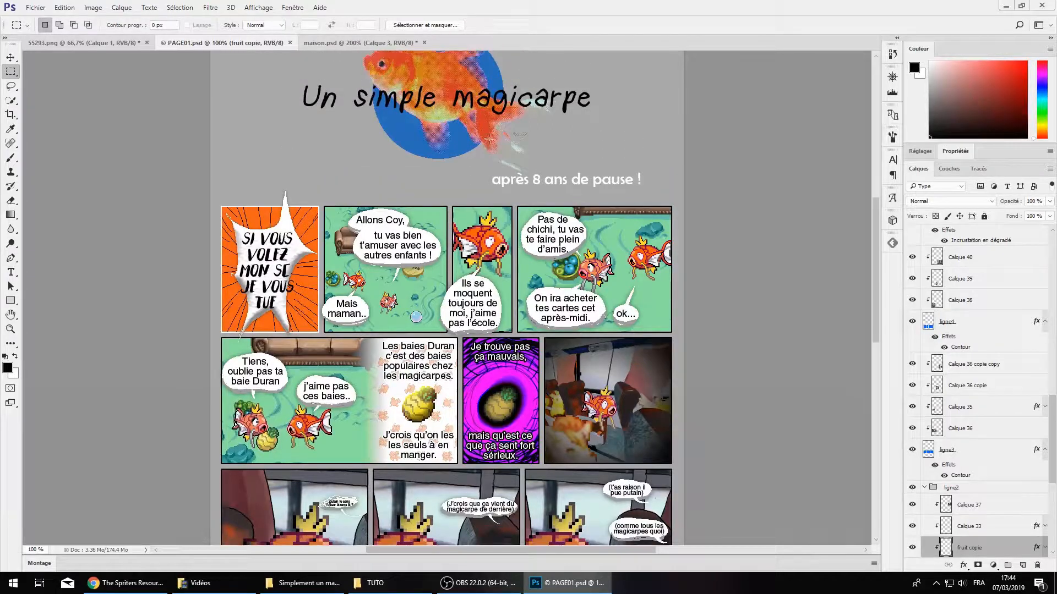
Close maison.psd without saving its changes, and close PAGE01.psd to return to the sprite document
click(423, 42)
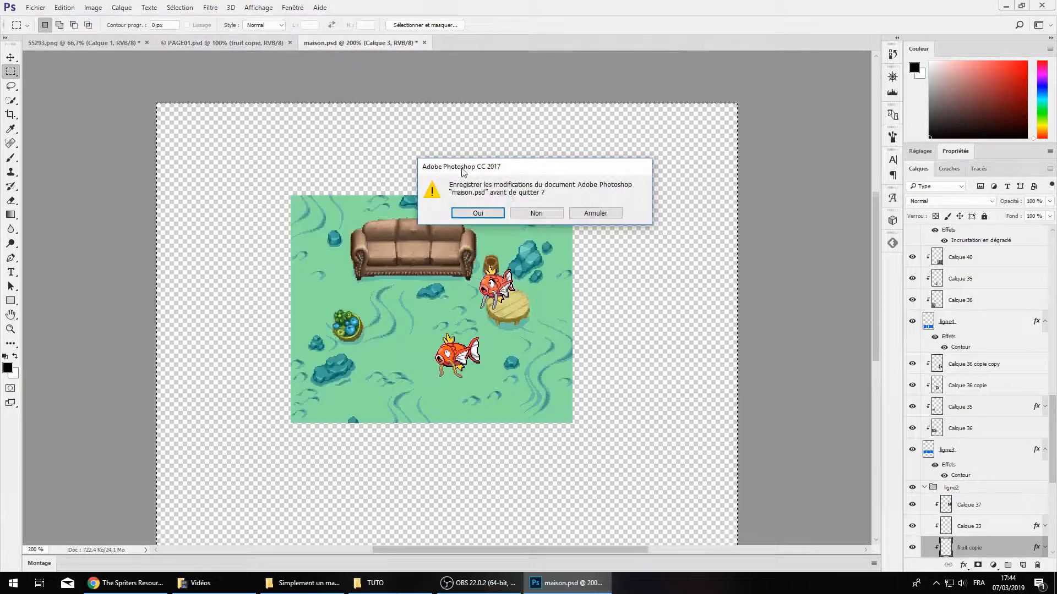
click(537, 209)
click(289, 43)
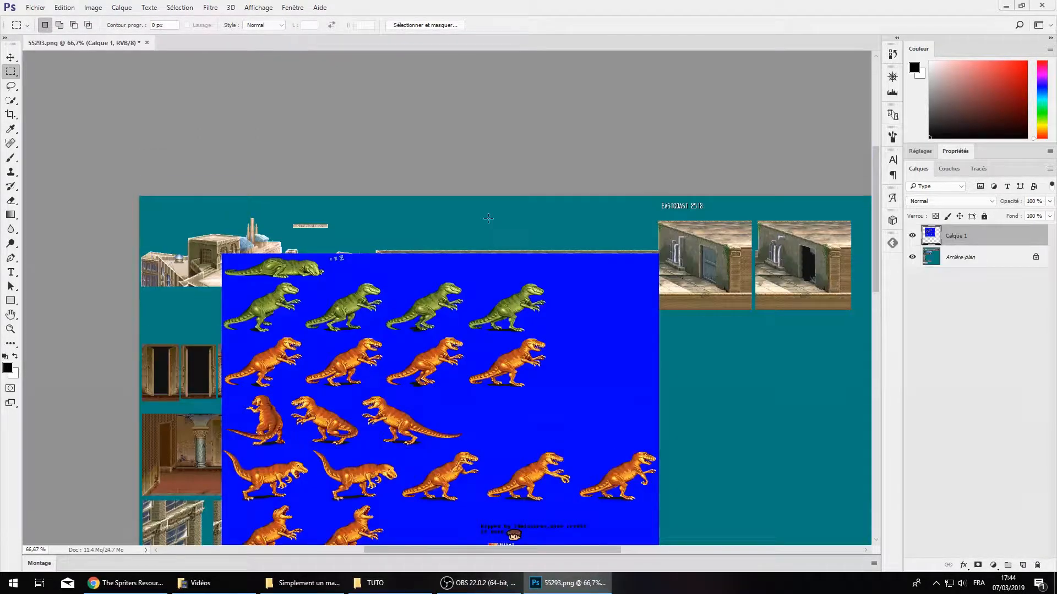
Save the sprite document in the TUTO folder as ruine in Photoshop format, keeping layers and maximized compatibility
click(36, 8)
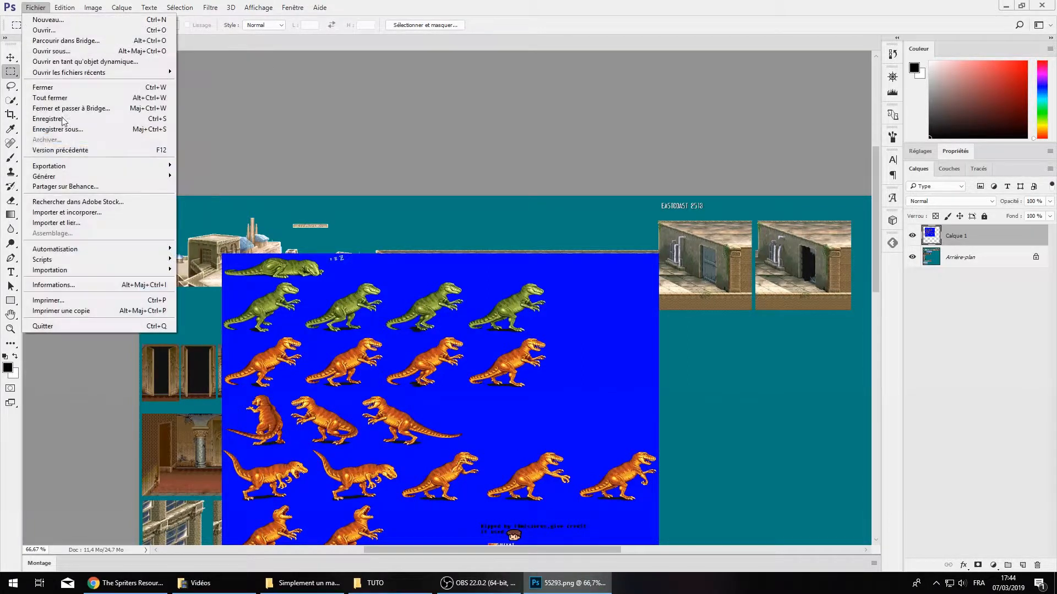
click(47, 131)
key(Return)
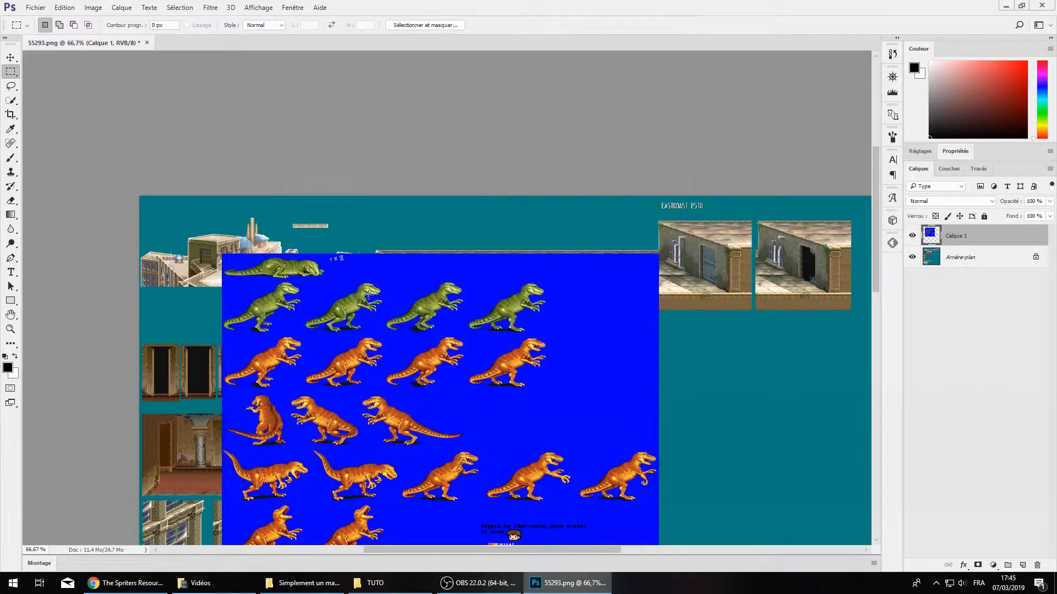
click(36, 7)
click(47, 131)
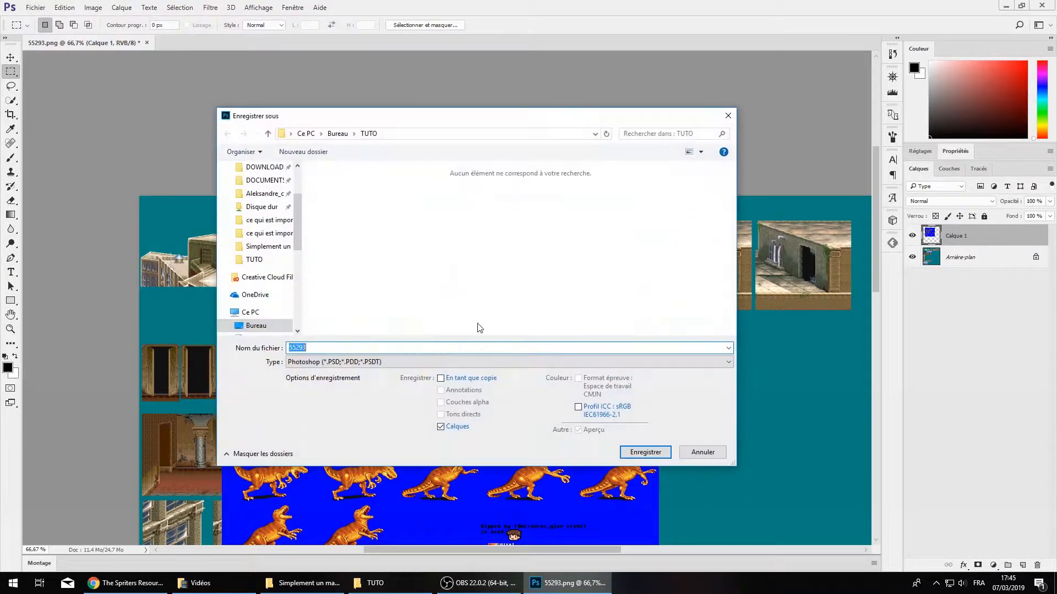
text(r)
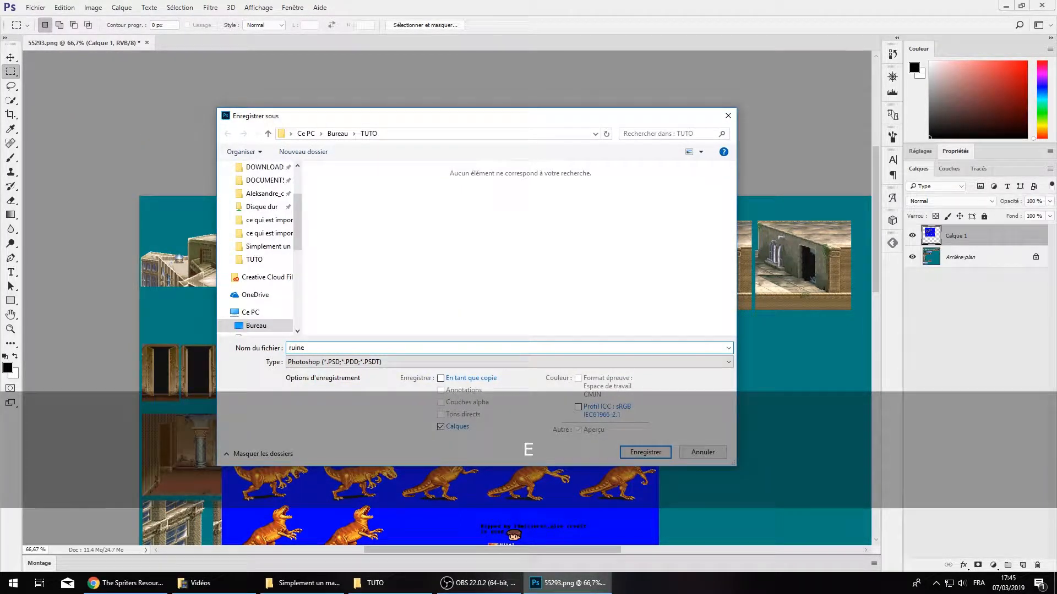
text(uine)
click(640, 452)
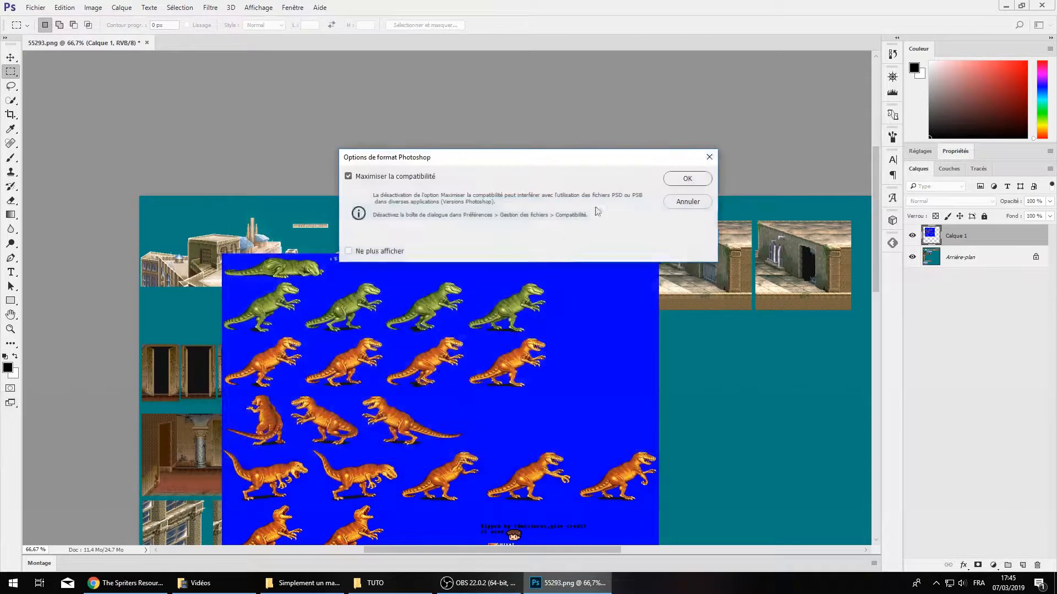
click(697, 187)
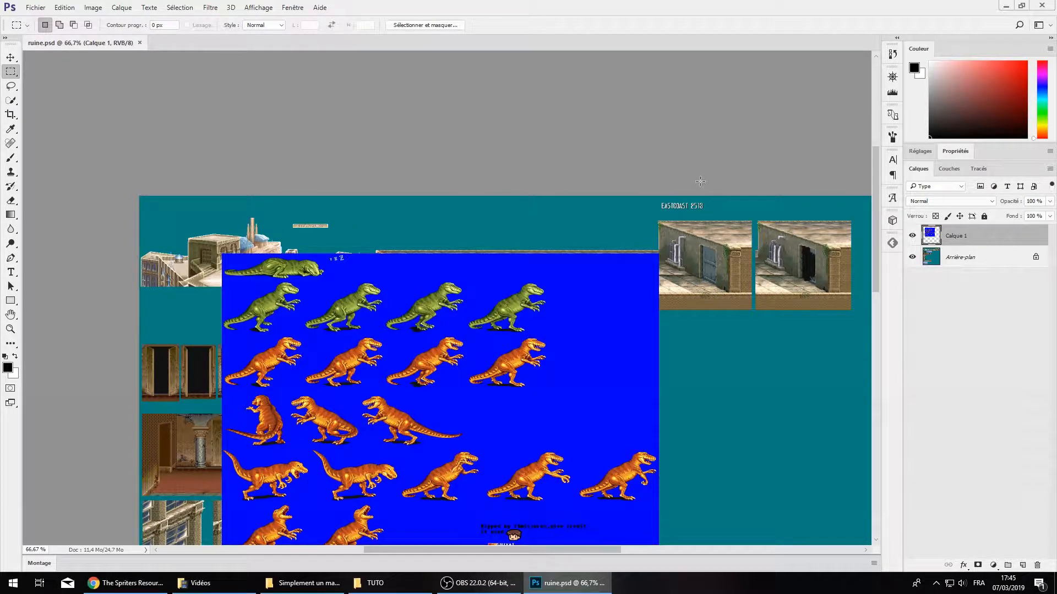
Create a new blank portrait document with a white background for the comic page
click(36, 8)
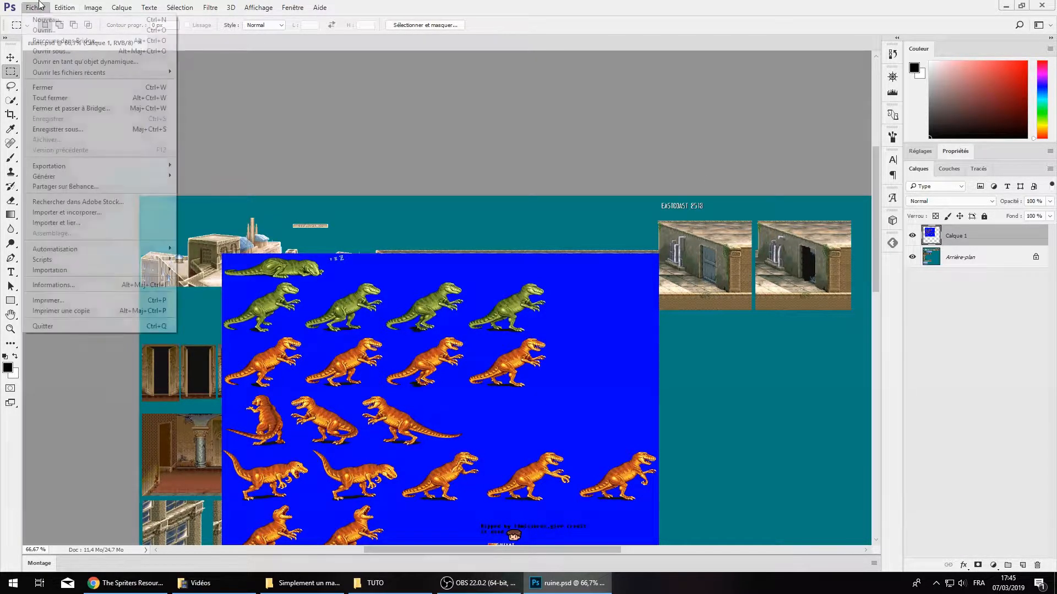
click(37, 8)
click(36, 7)
click(48, 20)
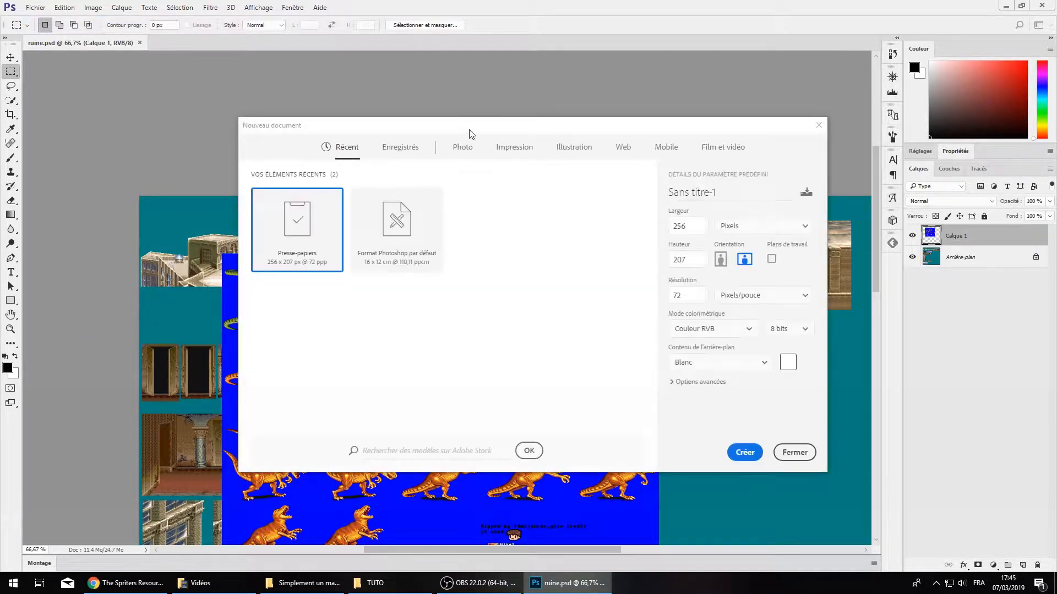
text(6)
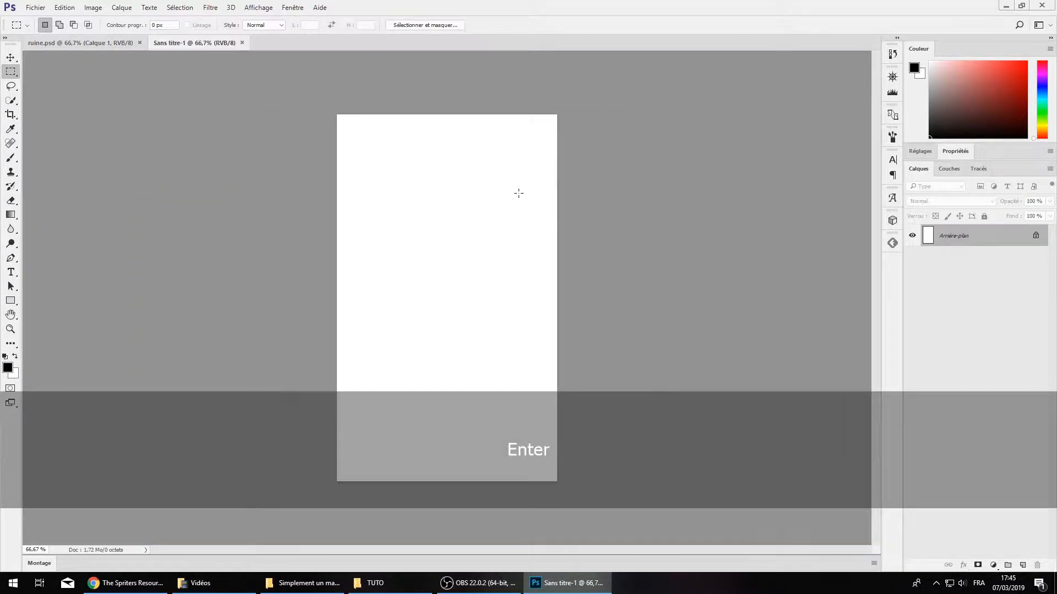
key(ctrl+KP_Add)
key(ctrl+KP_Add)
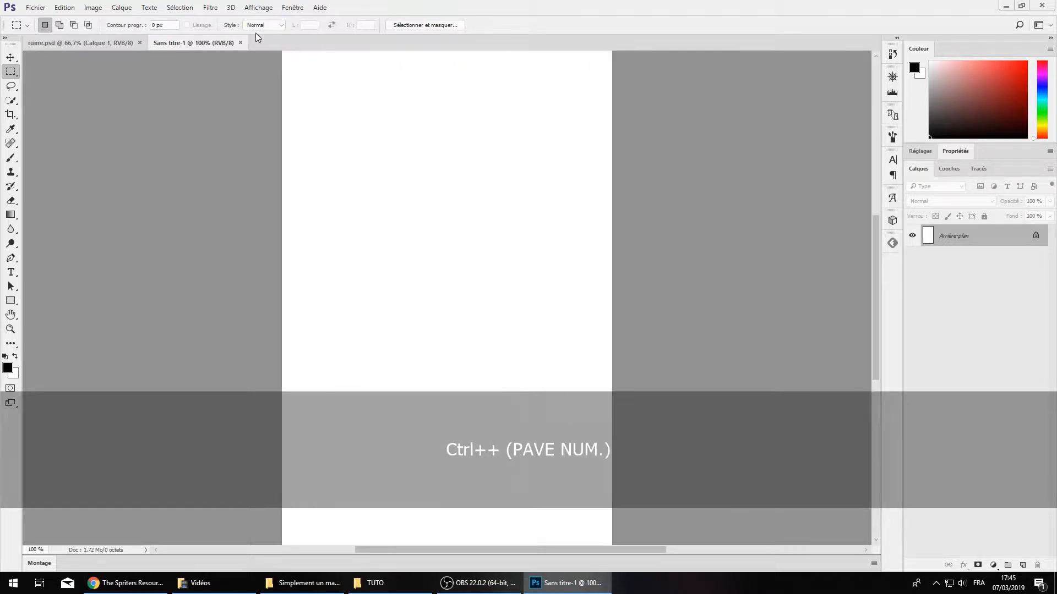
Compare the sprite sheets in ruine.psd with the blank page document, ending on ruine.psd
click(88, 43)
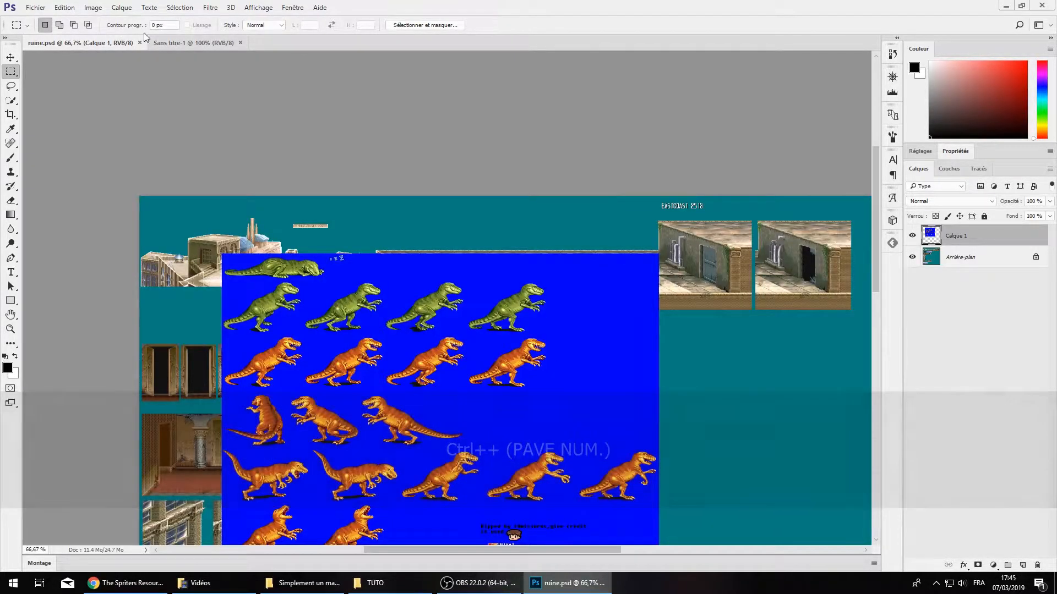
scroll(330, 231, down, 3)
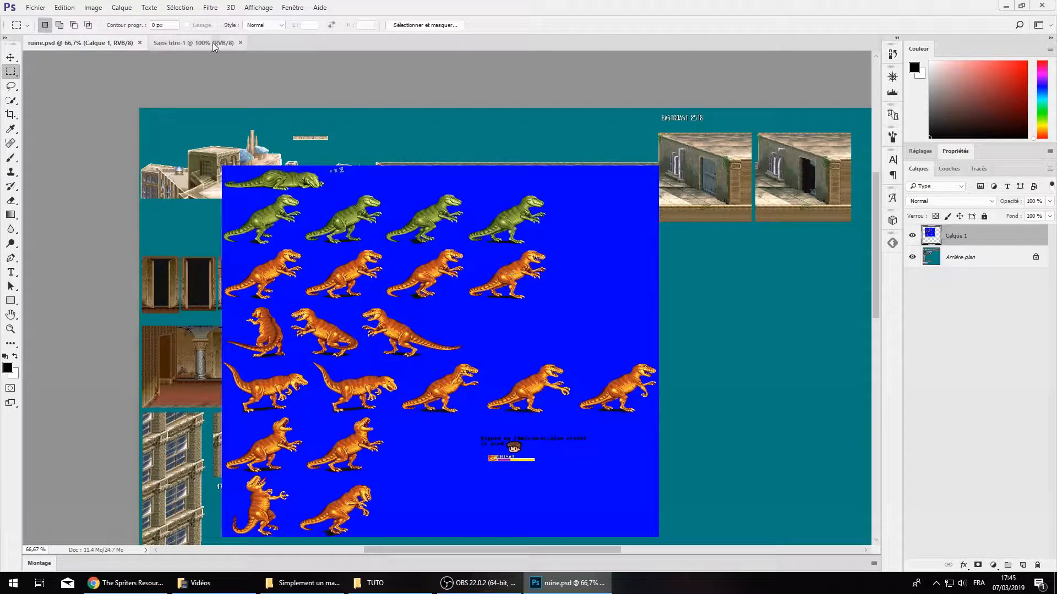
click(193, 42)
scroll(463, 253, up, 3)
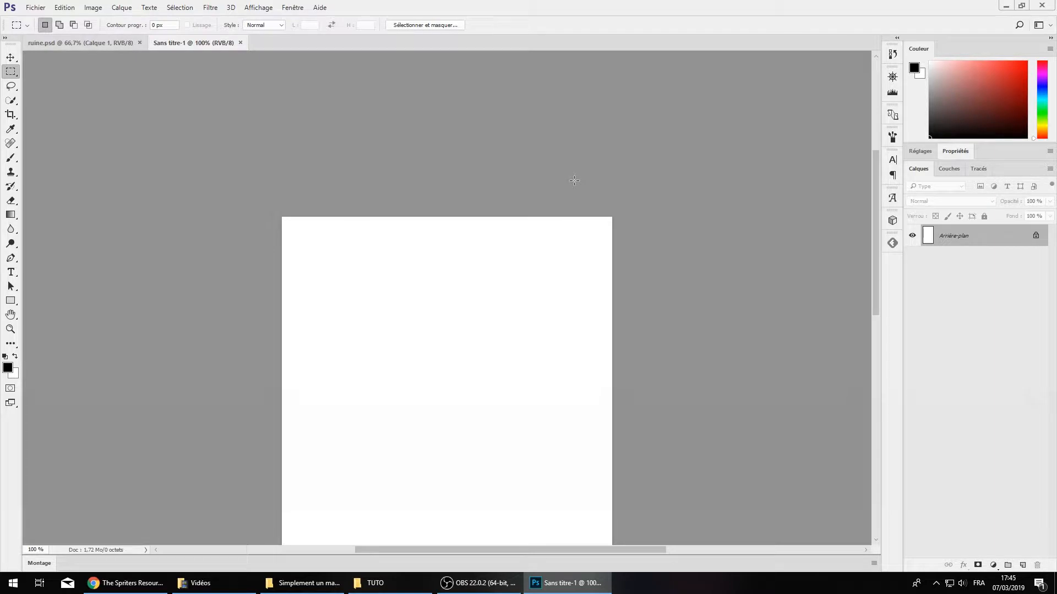
click(97, 41)
scroll(562, 308, up, 1)
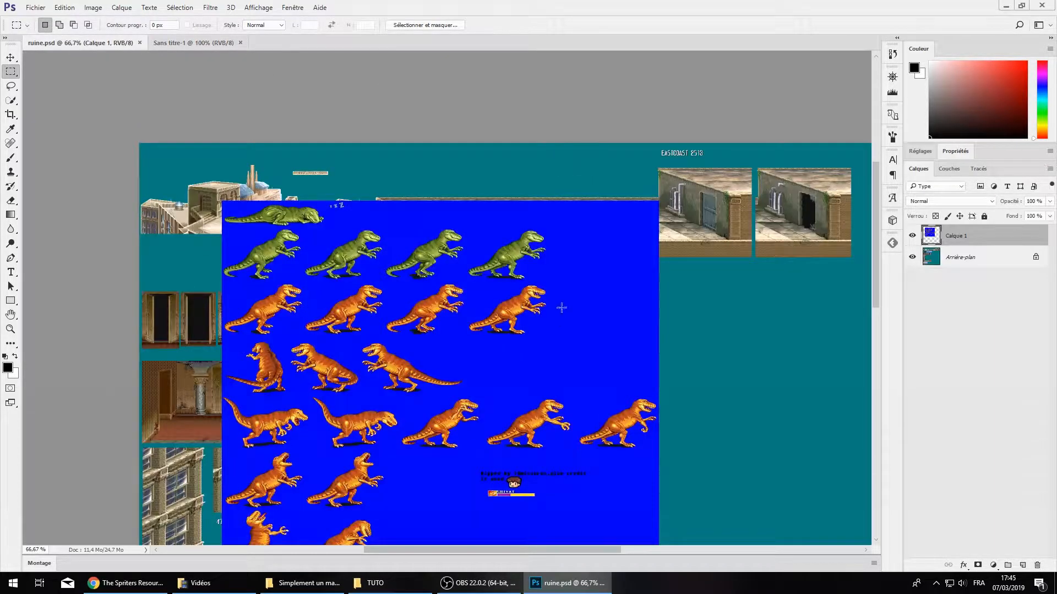
Hide and reshow Calque 1 to compare the dinosaur sheet with the scenery beneath, and examine the sprites at 100%
click(912, 237)
click(912, 237)
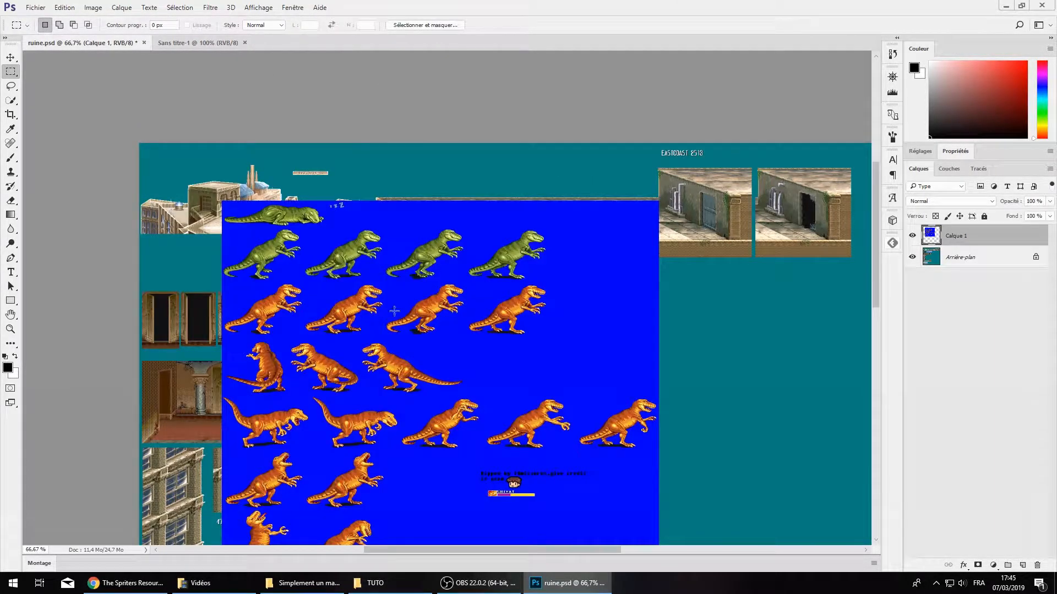
click(911, 237)
click(912, 236)
scroll(591, 289, down, 2)
key(ctrl+KP_Add)
key(ctrl+KP_Subtract)
key(ctrl+KP_Add)
scroll(621, 231, up, 2)
drag(476, 210, 384, 337)
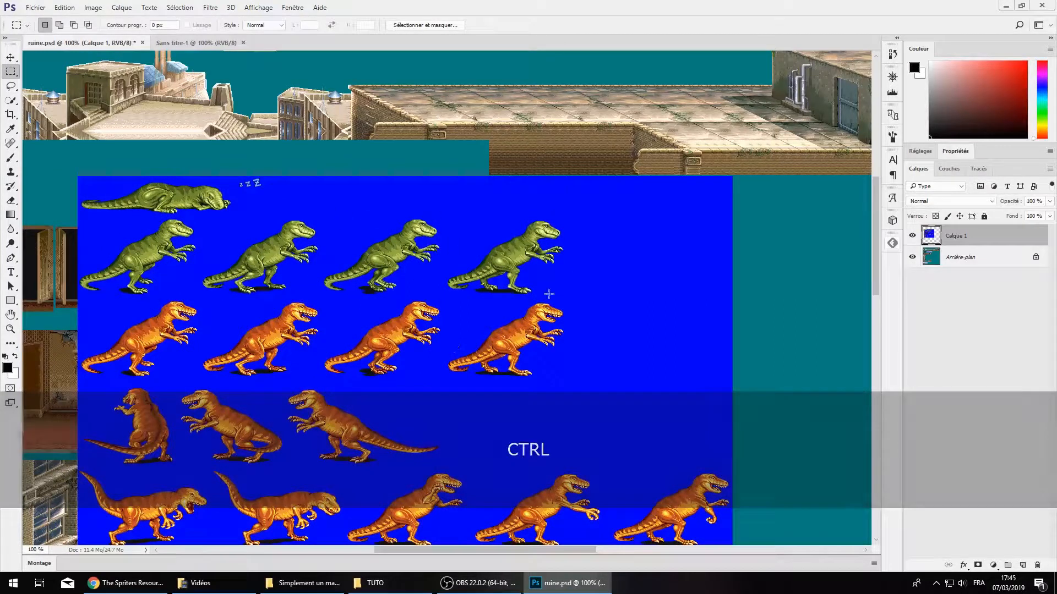
Draw a rectangular marquee about 250 px wide around the last green dinosaur in the standing row
scroll(522, 281, down, 4)
right_click(10, 73)
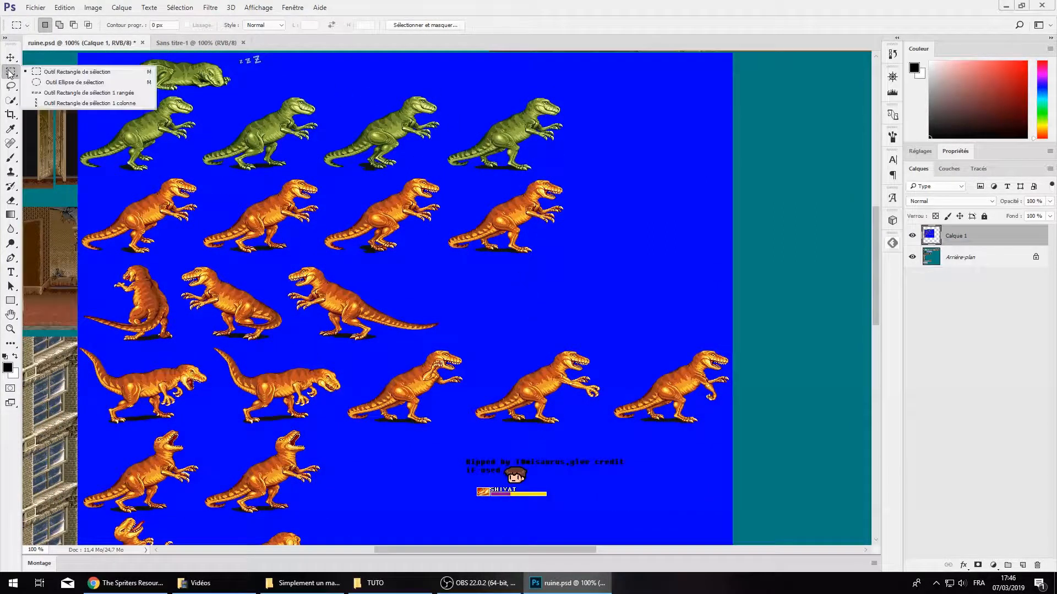
click(11, 72)
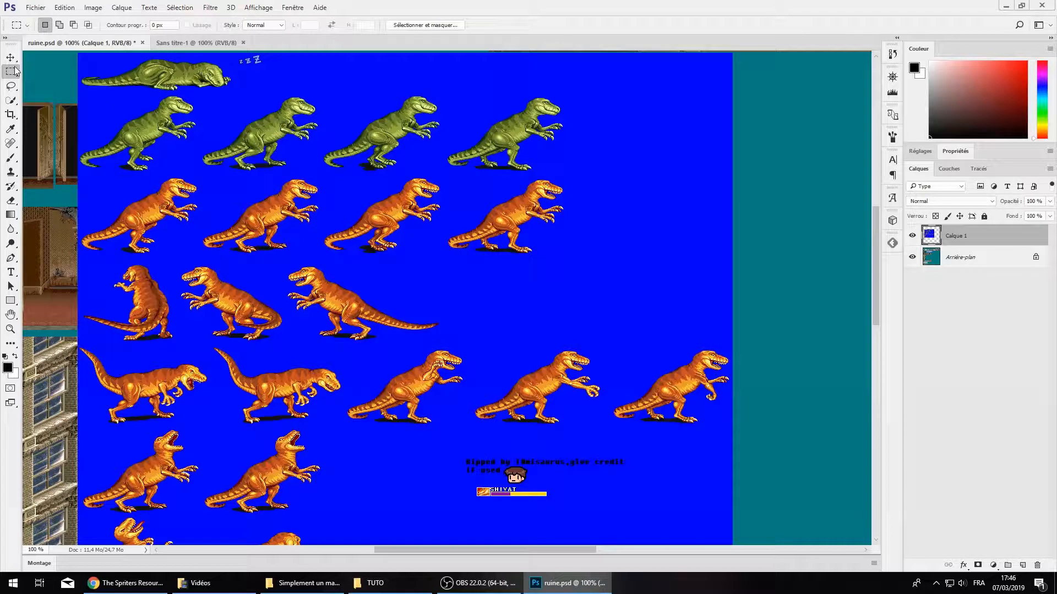
right_click(11, 72)
click(44, 70)
scroll(471, 232, up, 3)
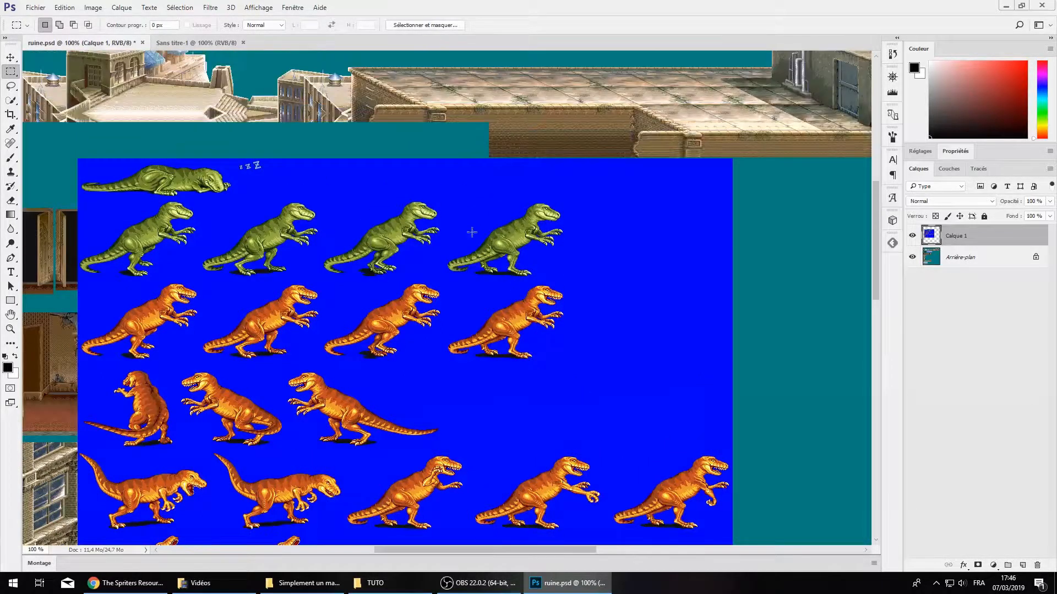
drag(441, 279, 573, 179)
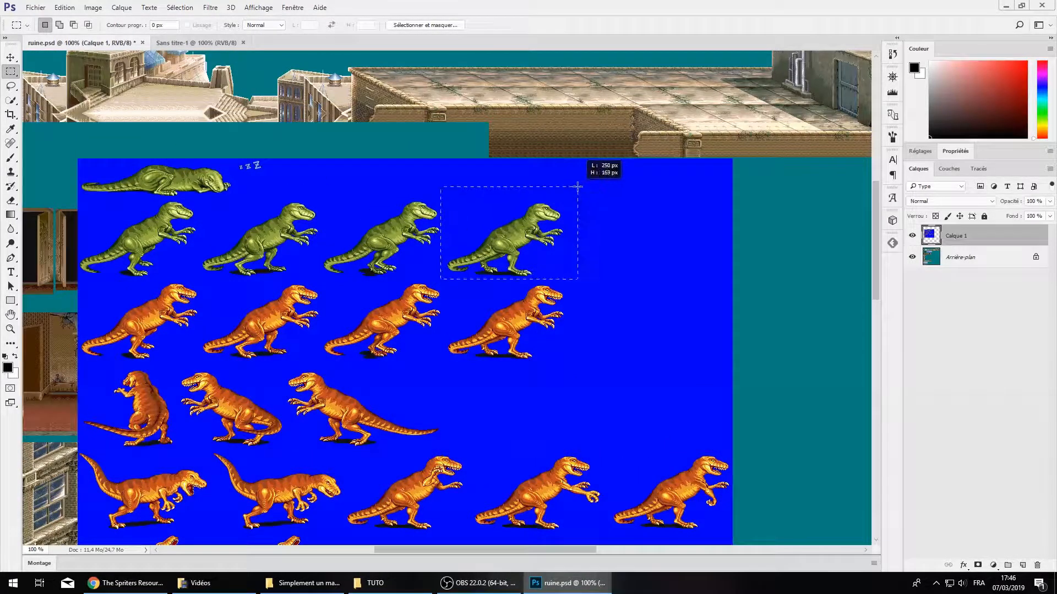
Try moving the framed green dinosaur upward past the edge of the blue sheet
drag(527, 207, 508, 282)
drag(485, 290, 531, 168)
key(ctrl)
scroll(648, 232, up, 2)
drag(597, 162, 603, 228)
scroll(653, 216, up, 2)
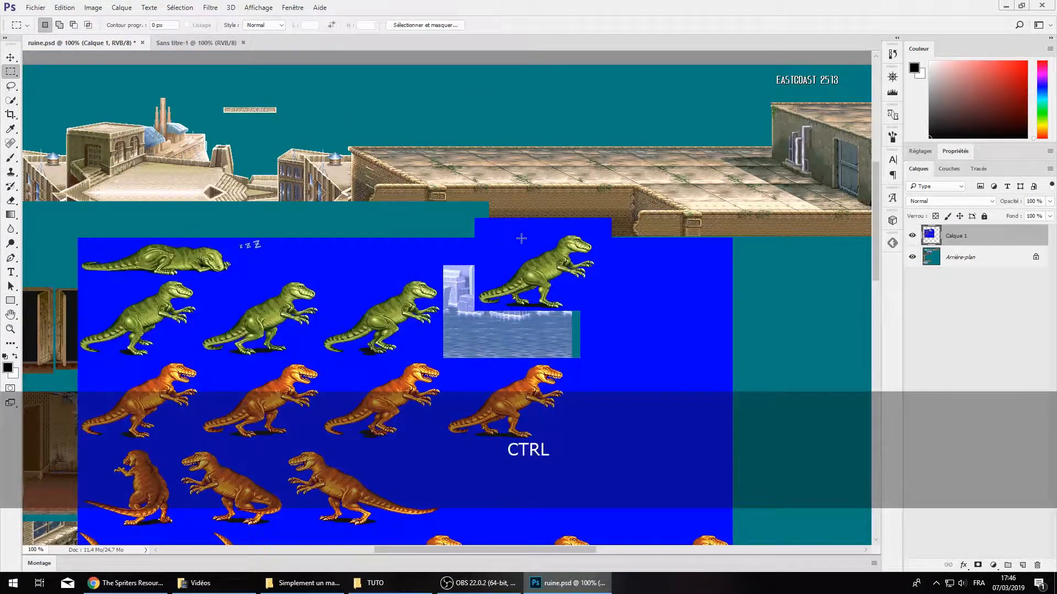
Undo the upward move and shift the framed green dinosaur down so it overlaps the orange one below
key(ctrl+z)
drag(528, 258, 536, 352)
scroll(577, 287, down, 2)
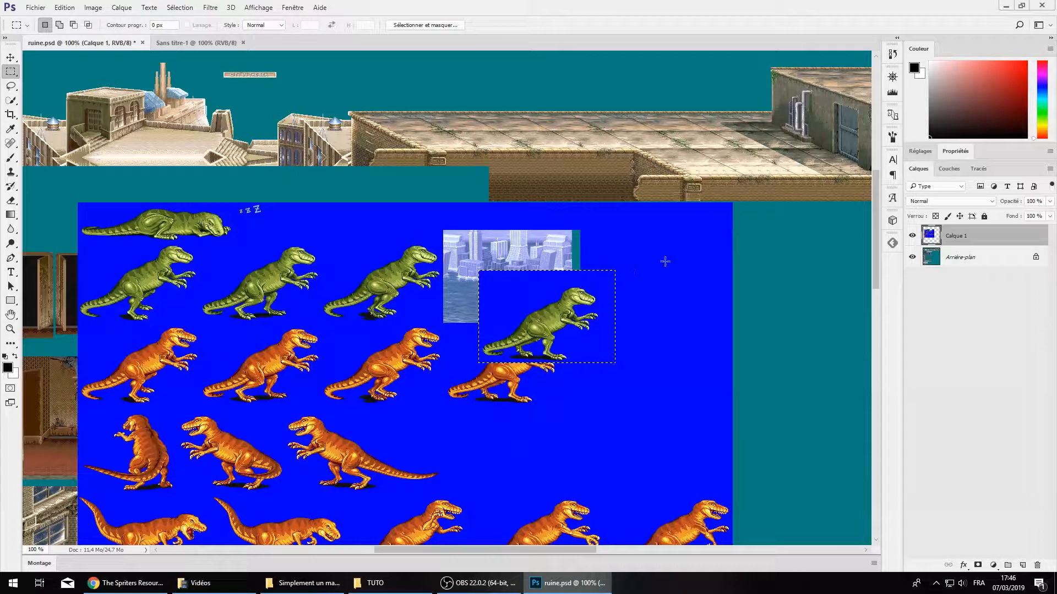
Clear the marquee and undo the green dinosaur's moves on Calque 1
mouse_move(477, 268)
mouse_down()
mouse_move(590, 309)
mouse_move(610, 330)
mouse_move(613, 362)
mouse_up()
drag(653, 355, 667, 301)
key(ctrl+z)
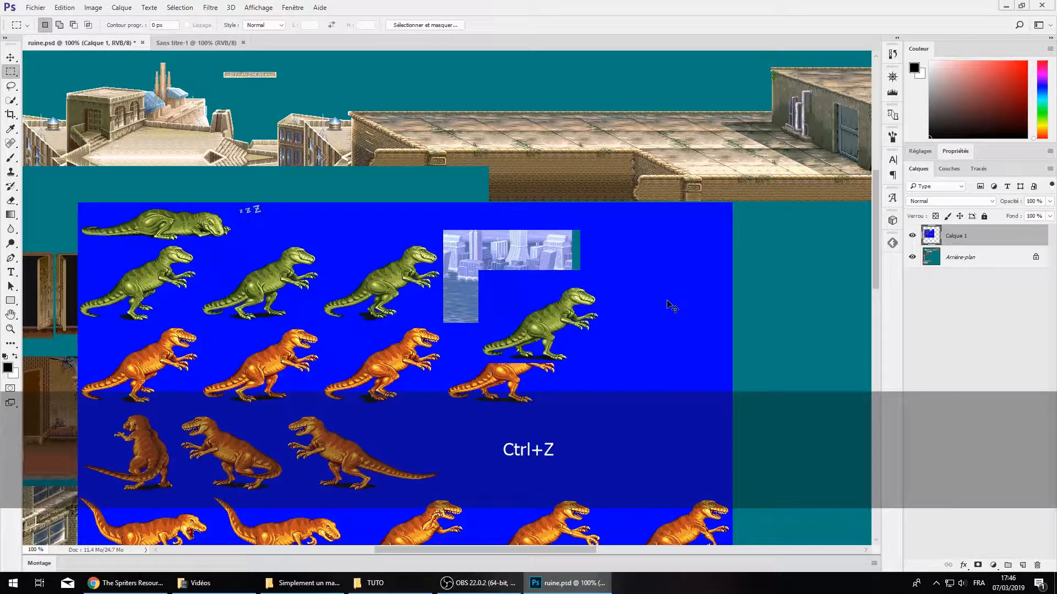
key(ctrl+z)
key(ctrl+z)
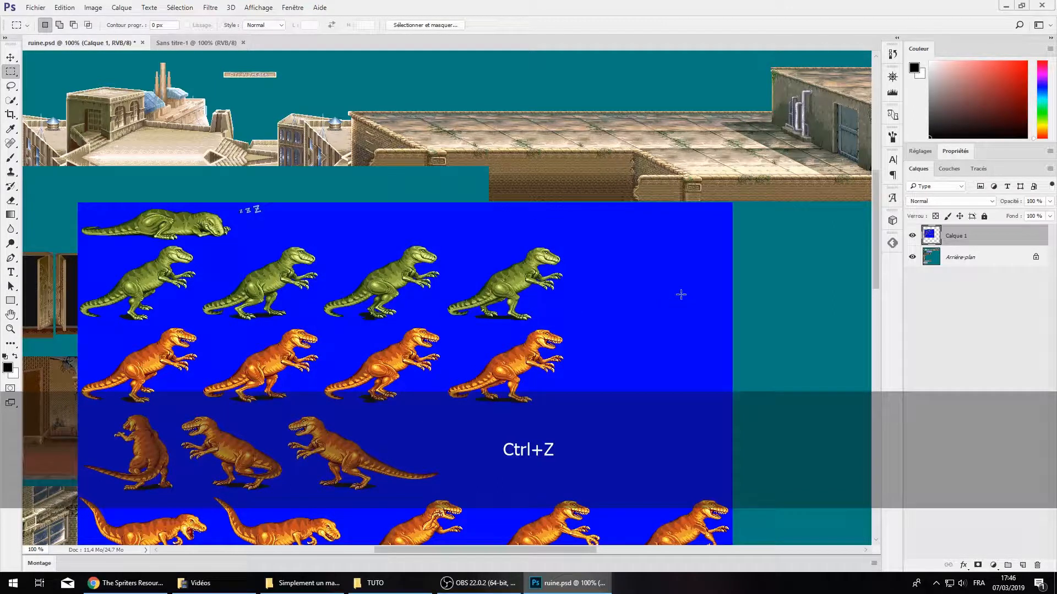
scroll(656, 271, down, 1)
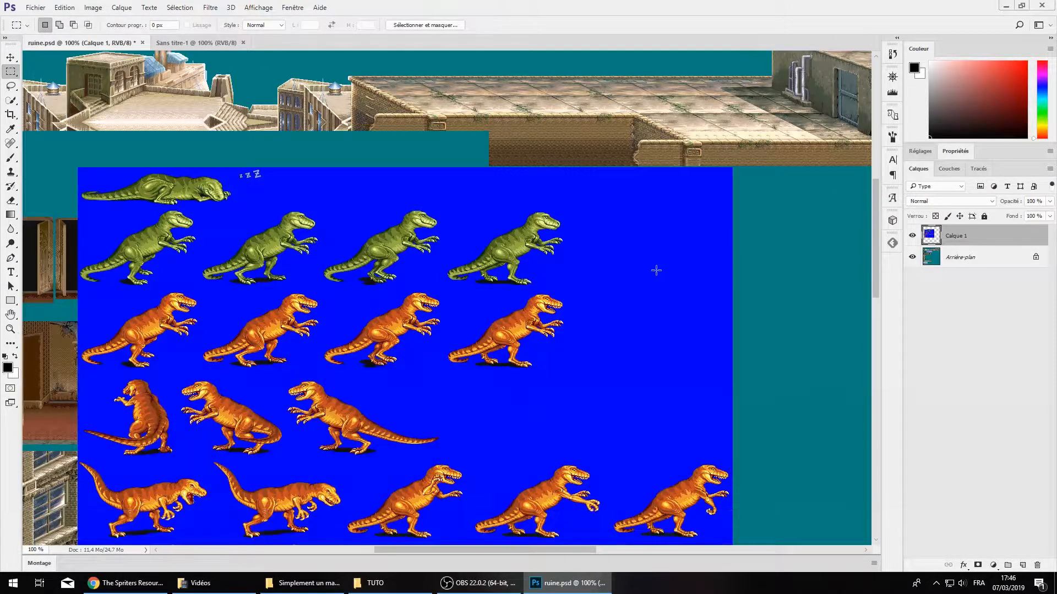
drag(787, 169, 564, 410)
click(538, 361)
Switch from the Quick Selection tool to the Magic Wand tool, checking the Move and Rectangular Marquee tools along the way
click(11, 102)
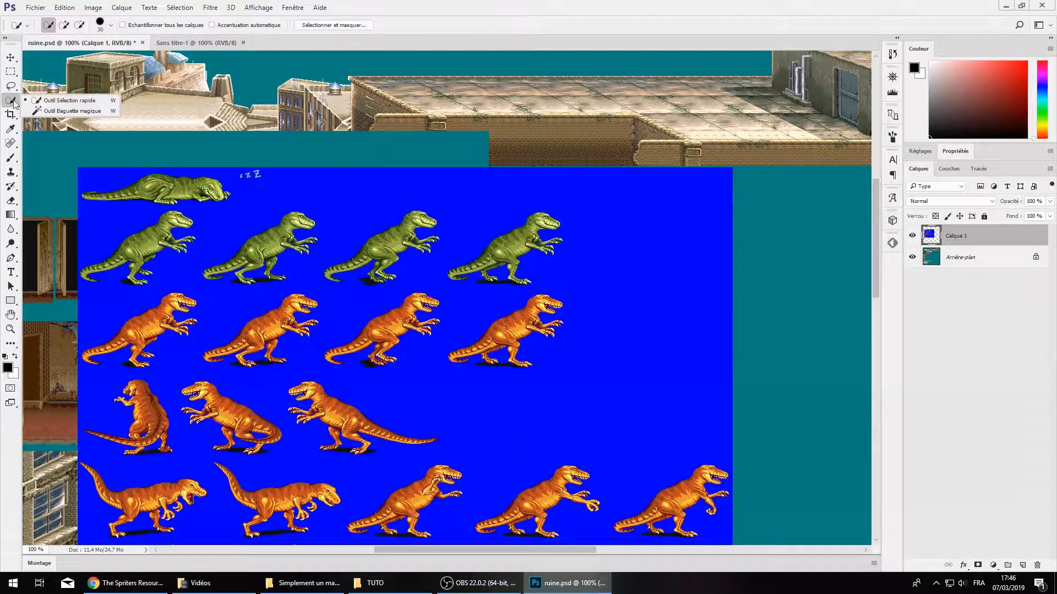
click(61, 112)
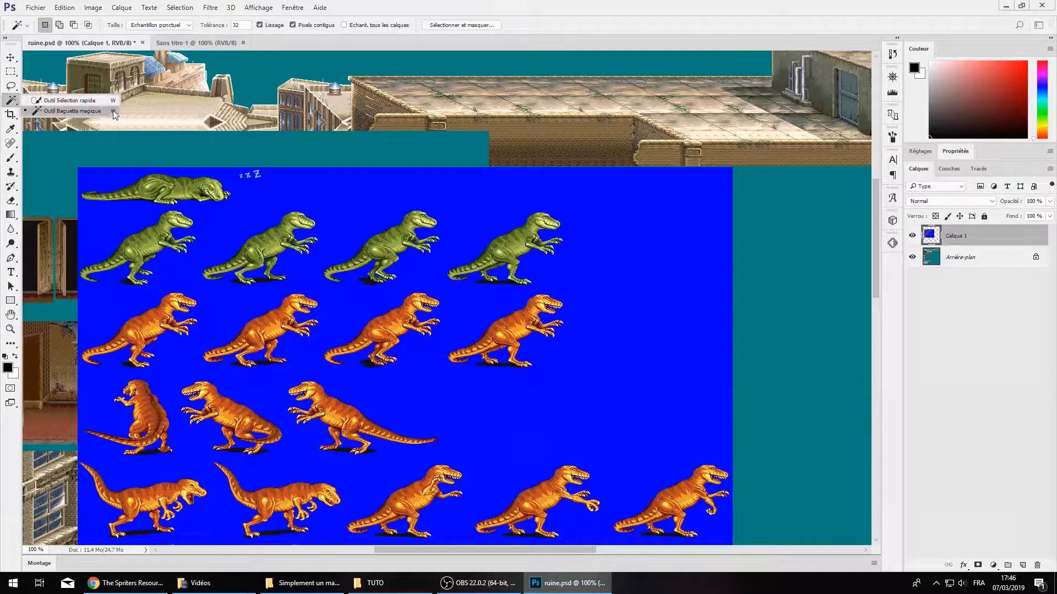
click(11, 71)
click(12, 58)
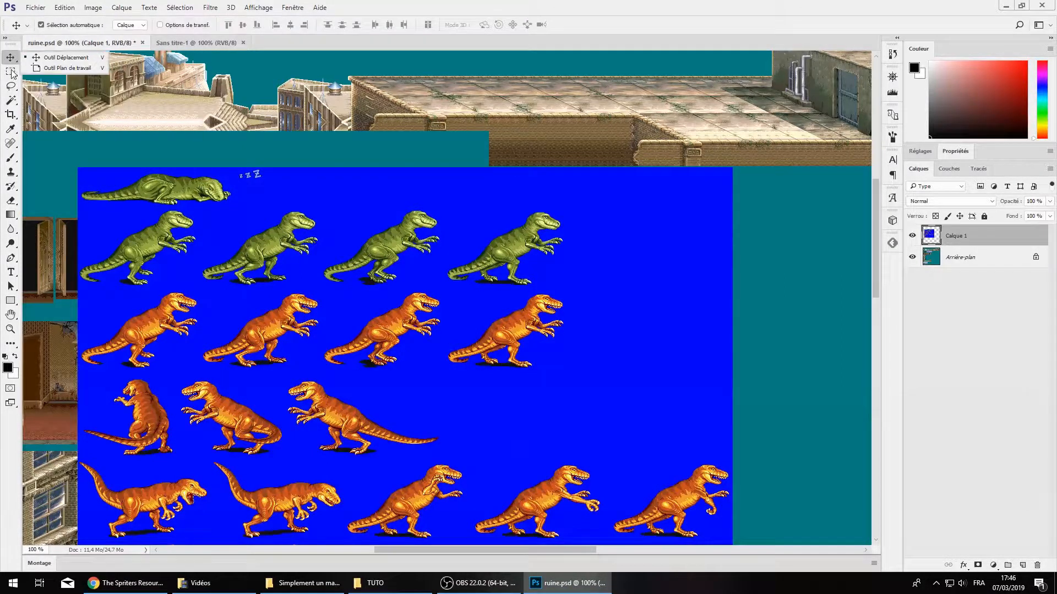
click(10, 100)
click(10, 71)
click(458, 132)
key(w)
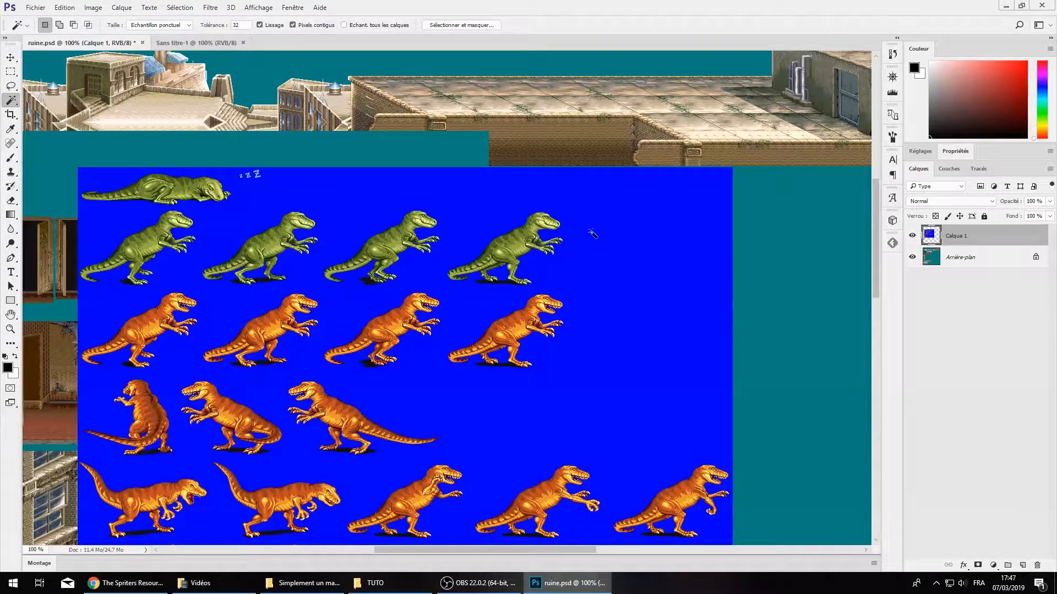
Set the Magic Wand to tolerance 0 without anti-aliasing and select the blue background around the dinosaurs
scroll(591, 234, up, 3)
key(ctrl+KP_Add)
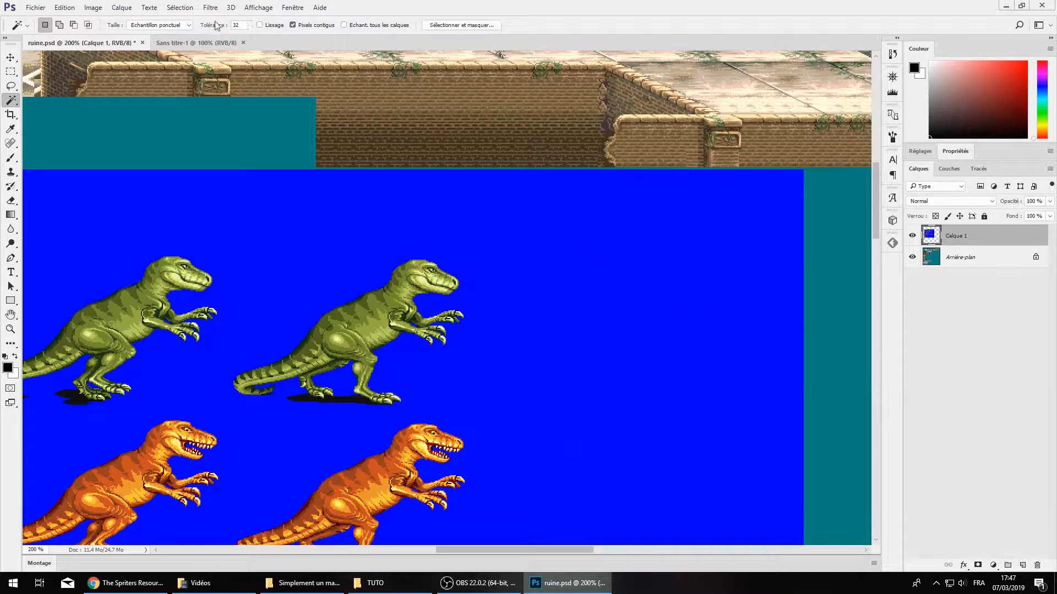
click(572, 254)
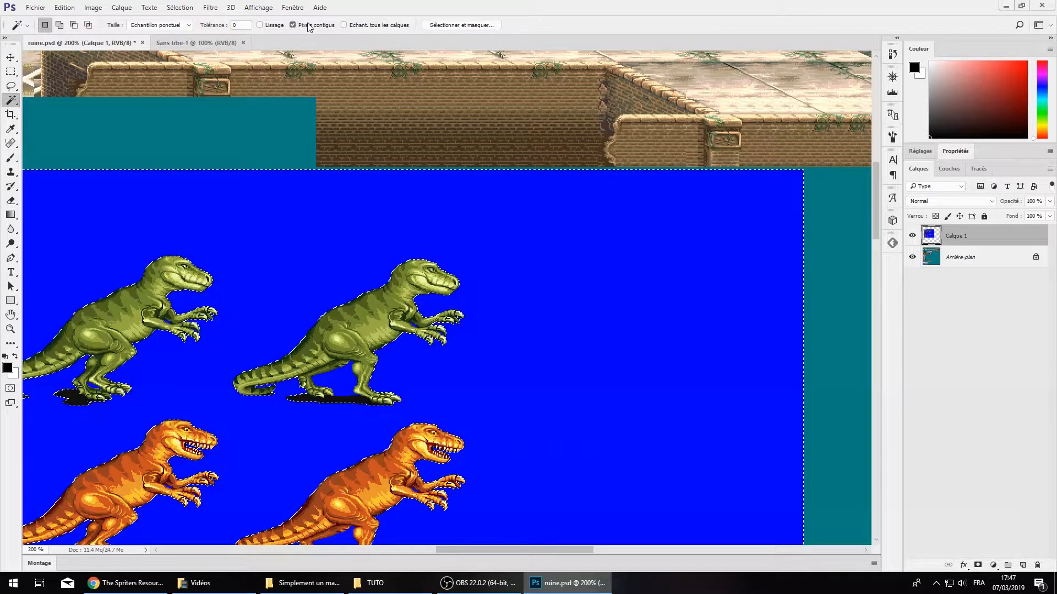
Sample the sheet's blue with the Eyedropper and brush a blue scribble over the brick wall above the dinosaurs
scroll(440, 159, up, 2)
key(i)
click(486, 283)
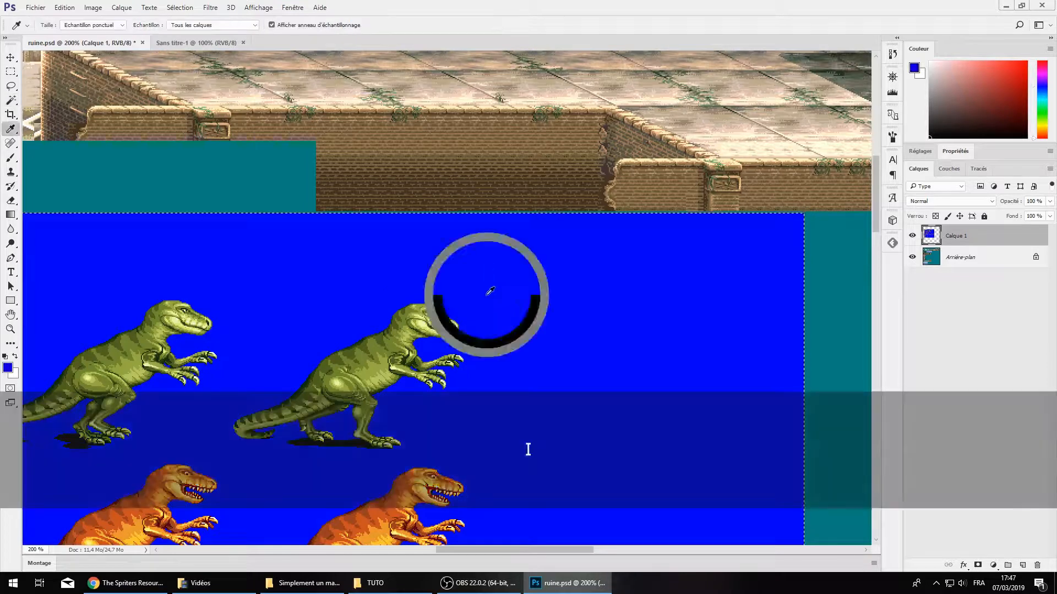
scroll(486, 282, up, 3)
key(ctrl+d)
key(b)
mouse_move(337, 189)
mouse_down()
mouse_move(338, 222)
mouse_move(319, 234)
mouse_move(397, 239)
mouse_up()
Compare Magic Wand selections of the blue with contiguous pixels on and off, then clear the selection
key(w)
scroll(556, 298, down, 2)
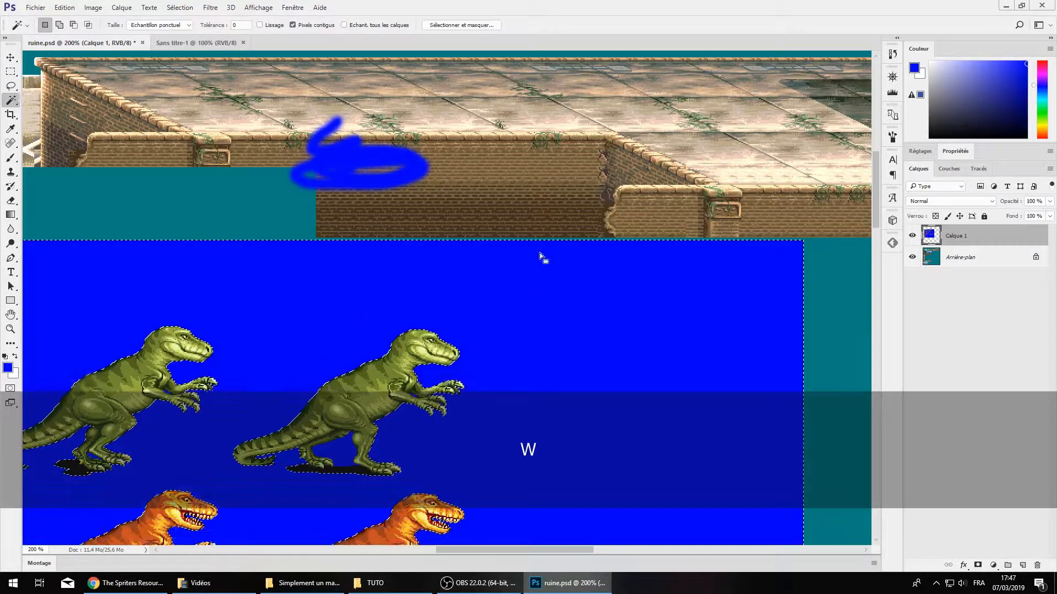
click(430, 251)
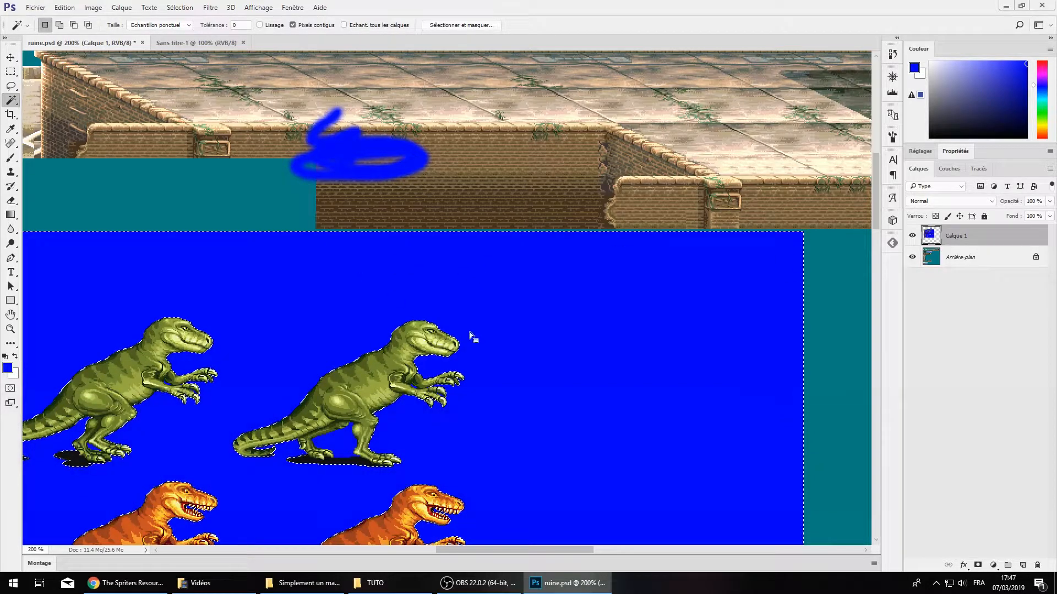
click(292, 24)
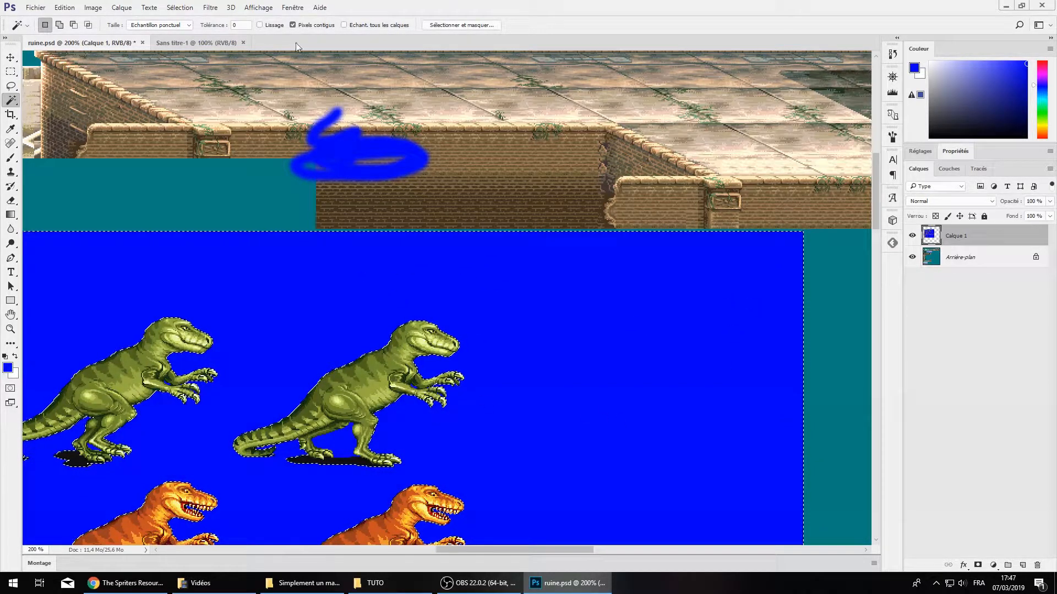
key(ctrl+d)
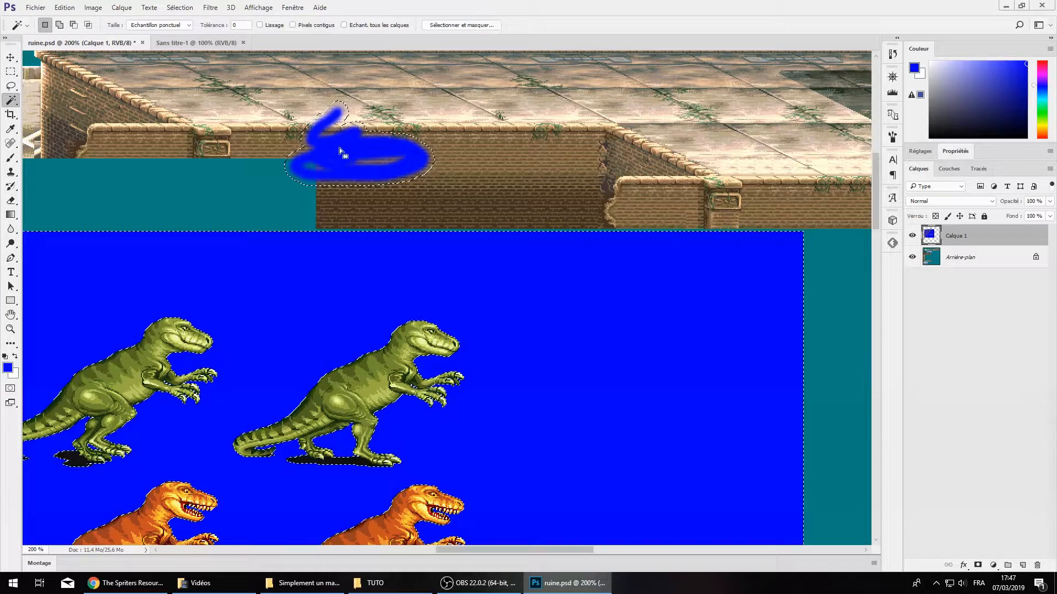
click(363, 168)
click(293, 24)
key(ctrl+d)
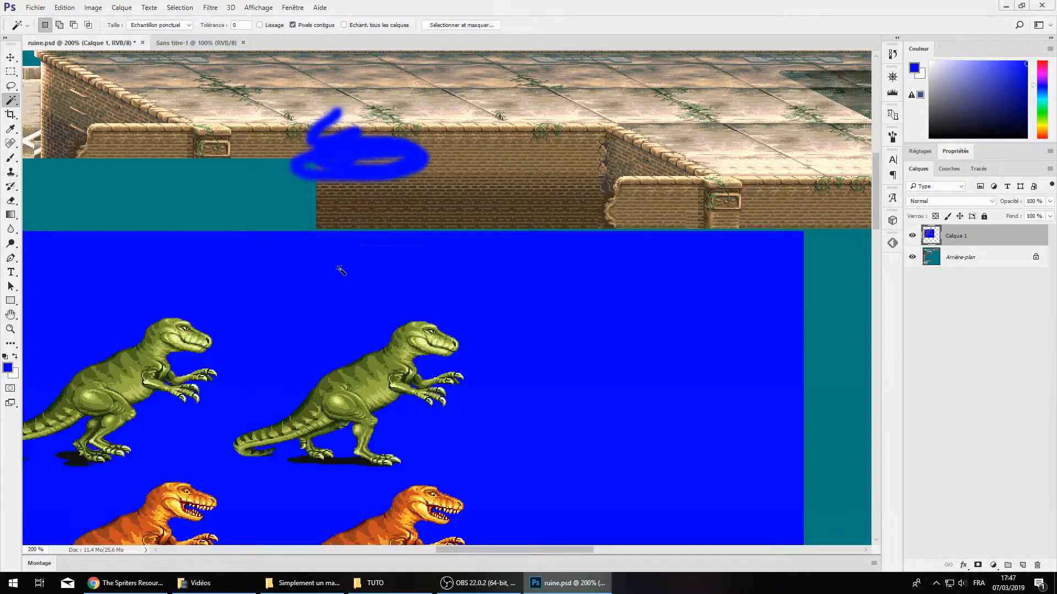
Turn off contiguous selection for the Magic Wand, select all the blue on Calque 1 and delete it
click(292, 25)
click(379, 248)
scroll(583, 269, down, 2)
key(ctrl+KP_Subtract)
key(ctrl+KP_Subtract)
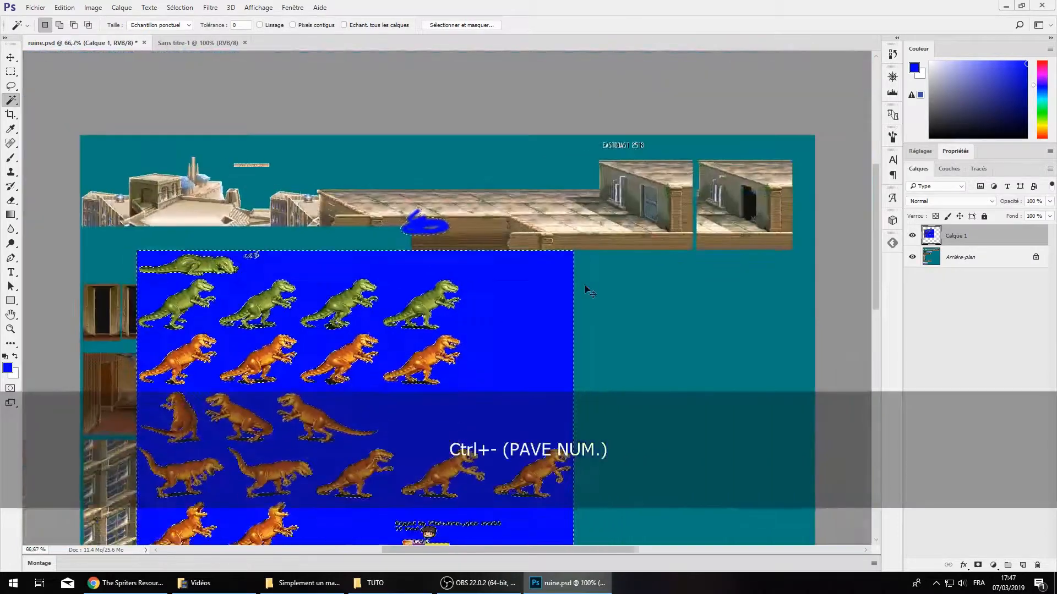
key(ctrl+KP_Add)
key(Delete)
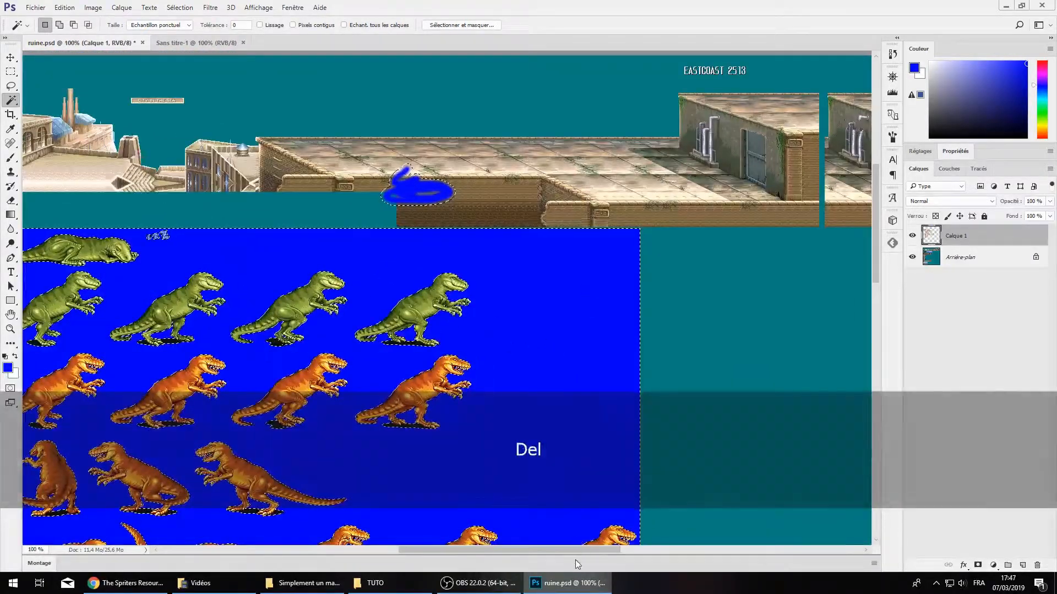
scroll(446, 299, left, 3)
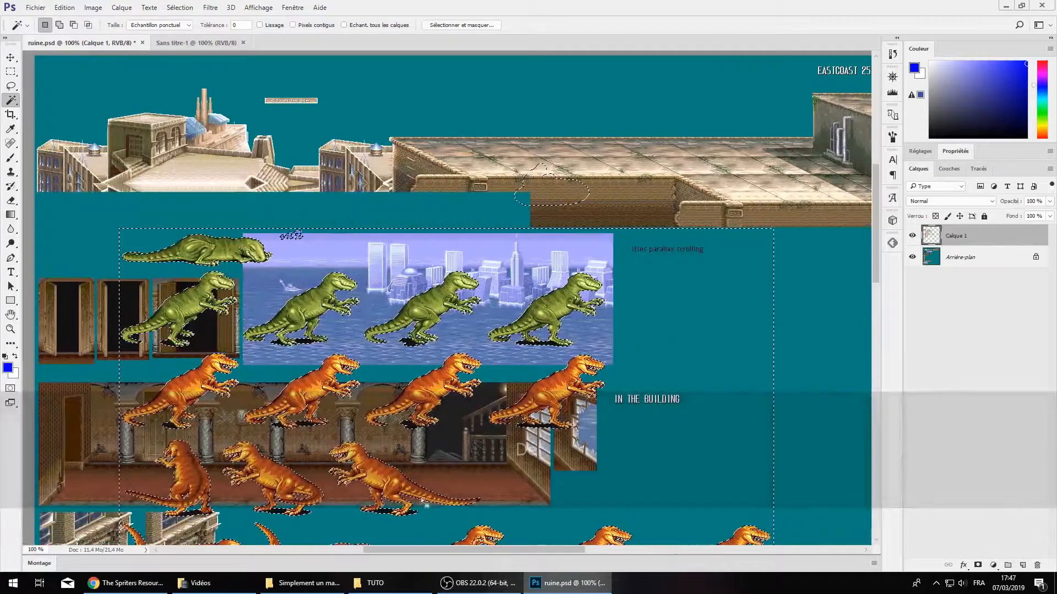
Switch to the Rectangular Marquee tool, clear the selection and look over the cut-out dinosaur sprites
key(m)
key(ctrl+d)
scroll(751, 303, down, 5)
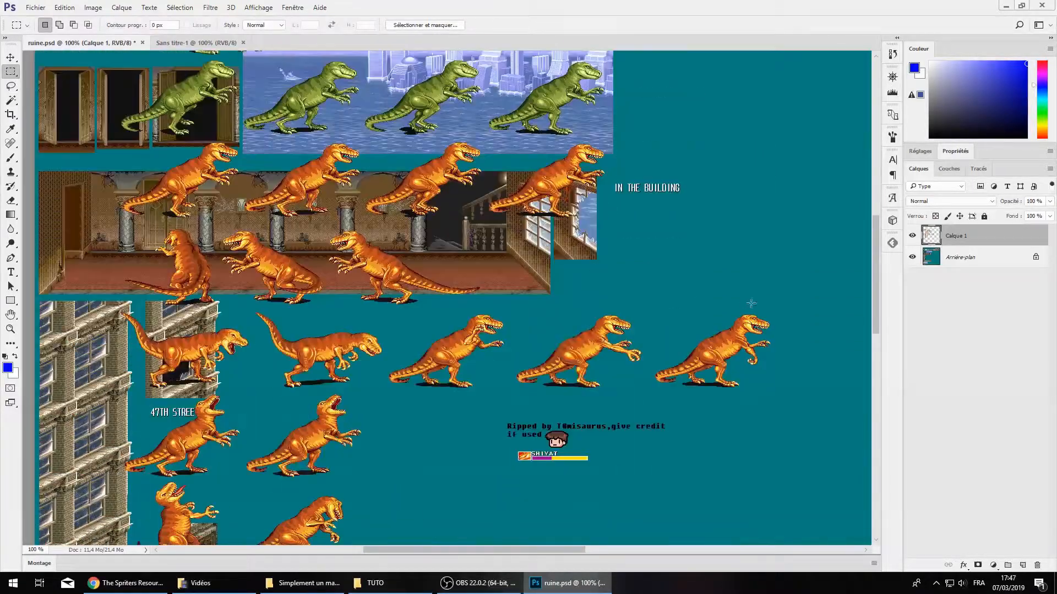
mouse_move(873, 318)
mouse_down()
mouse_move(876, 376)
mouse_move(877, 306)
mouse_up()
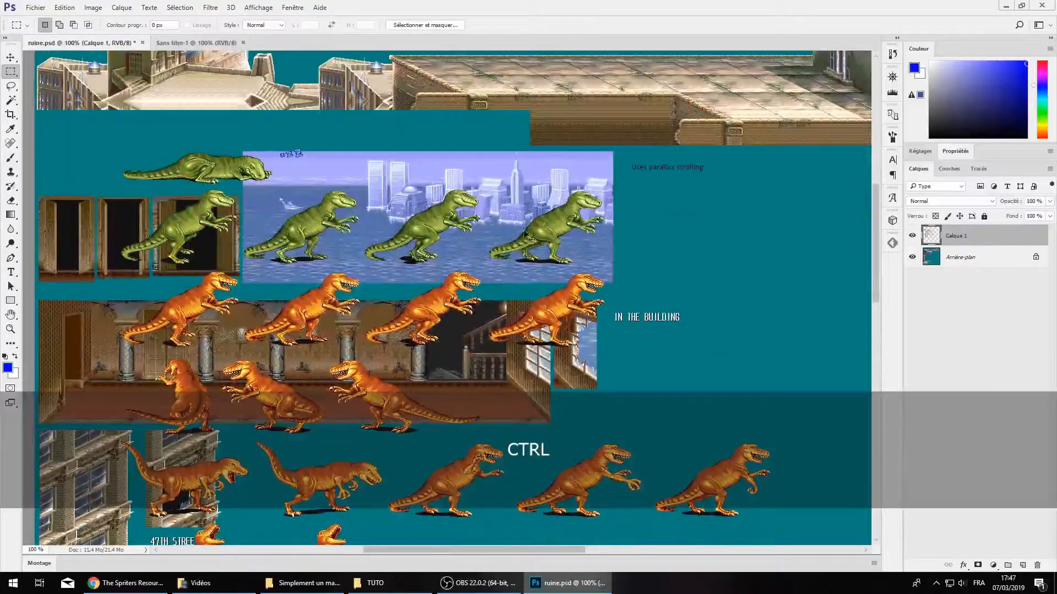
scroll(692, 276, up, 1)
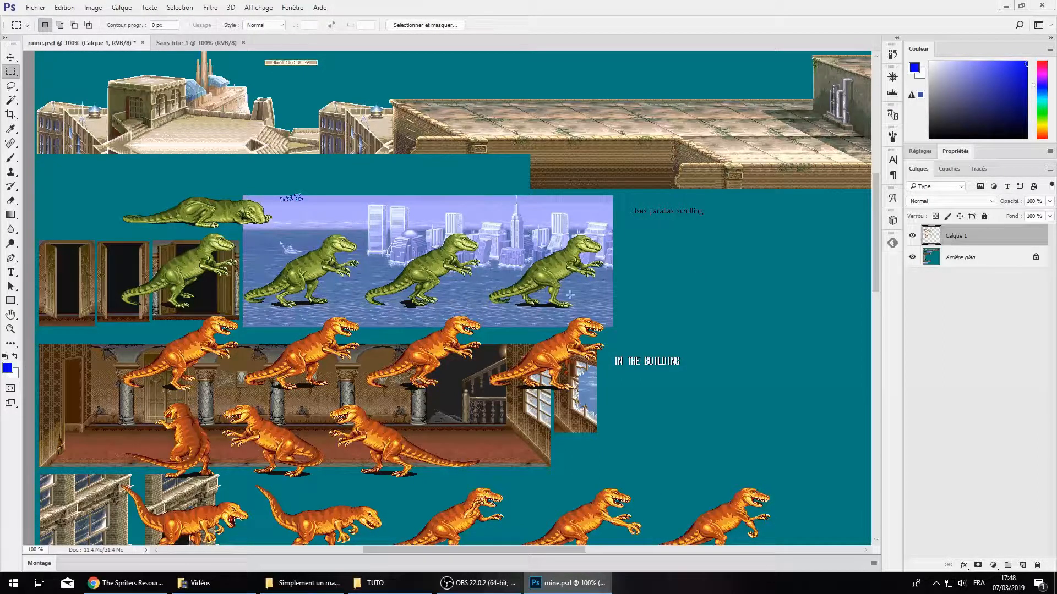
Shift the dinosaur layer slightly, marquee an empty area above the skyline and try to move its contents
key(ctrl)
drag(555, 271, 447, 234)
drag(453, 128, 536, 177)
drag(325, 113, 498, 216)
key(ctrl)
ctrl+click(392, 180)
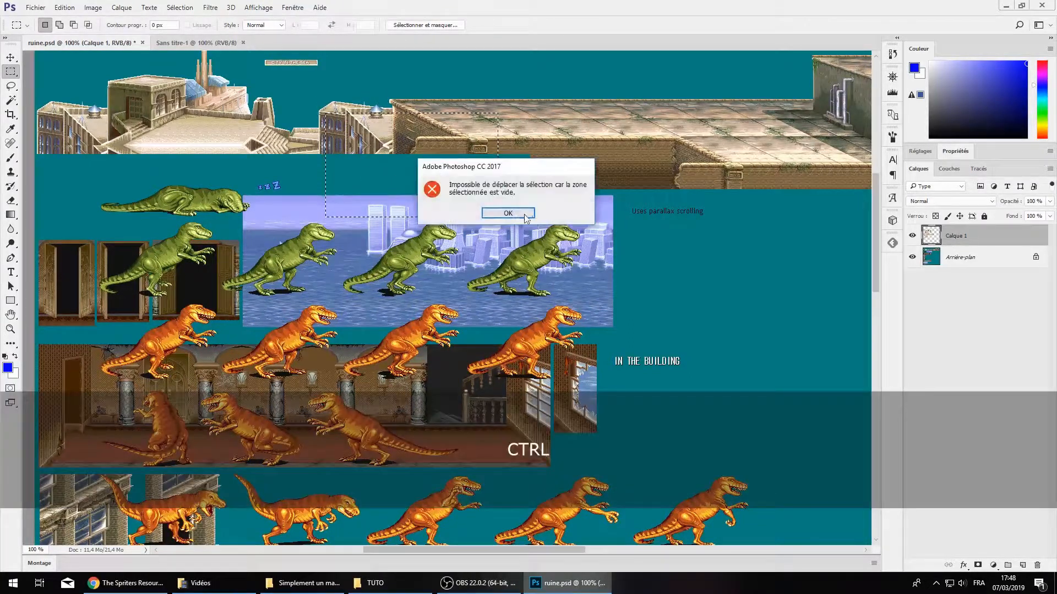
key(Return)
Clear the marquee and move the whole dinosaur layer up over the rooftops and doors
click(546, 147)
drag(560, 253, 542, 154)
scroll(524, 509, left, 5)
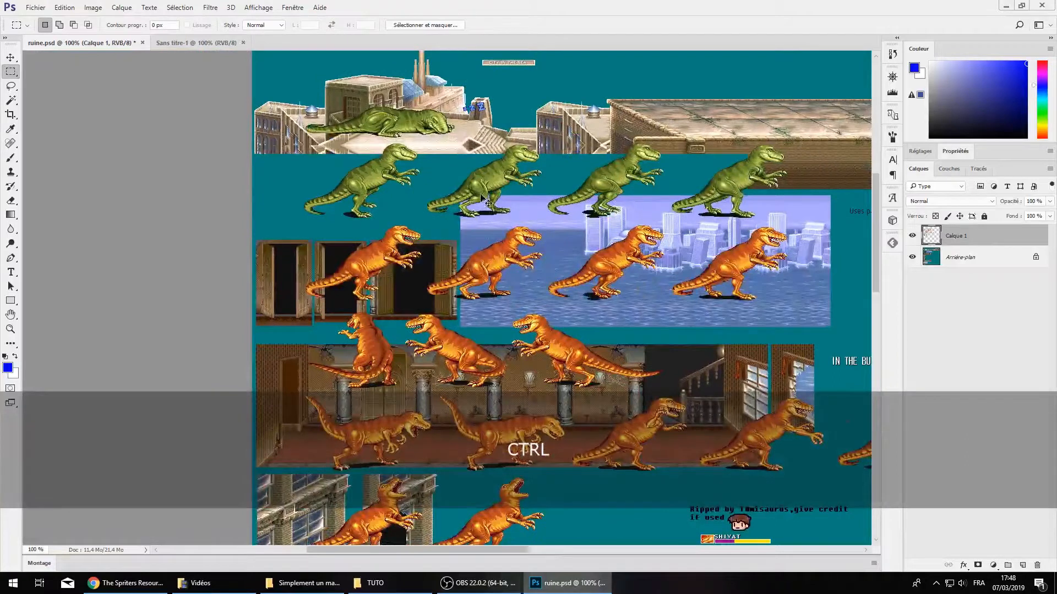
drag(523, 255, 385, 288)
drag(364, 221, 339, 196)
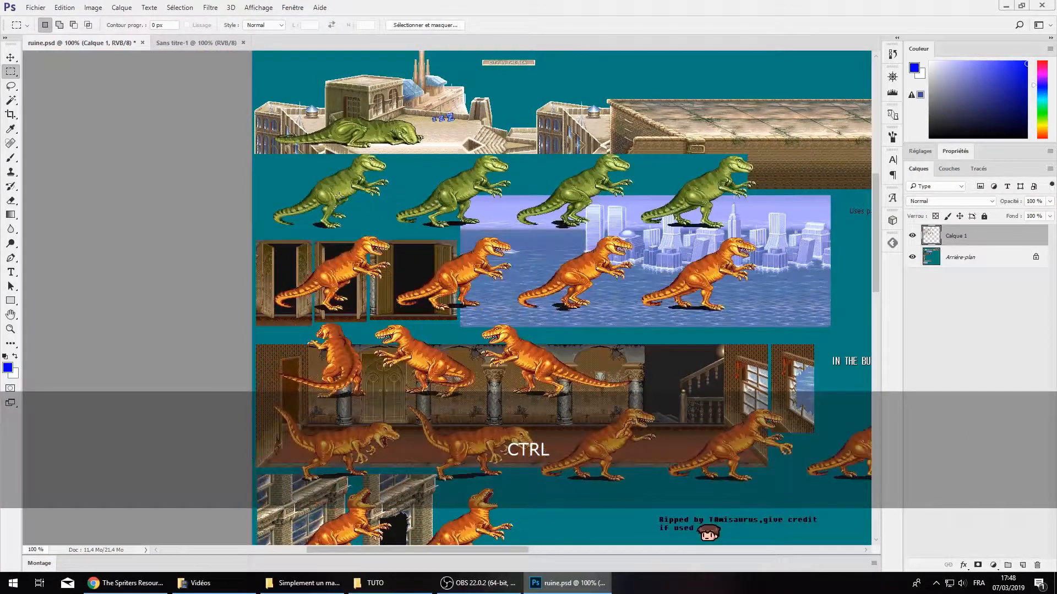
Use the Move tool with layer auto-selection to move the dinosaur layer down over the skyline and building interior
click(10, 59)
click(66, 57)
drag(490, 181, 542, 318)
drag(479, 549, 531, 550)
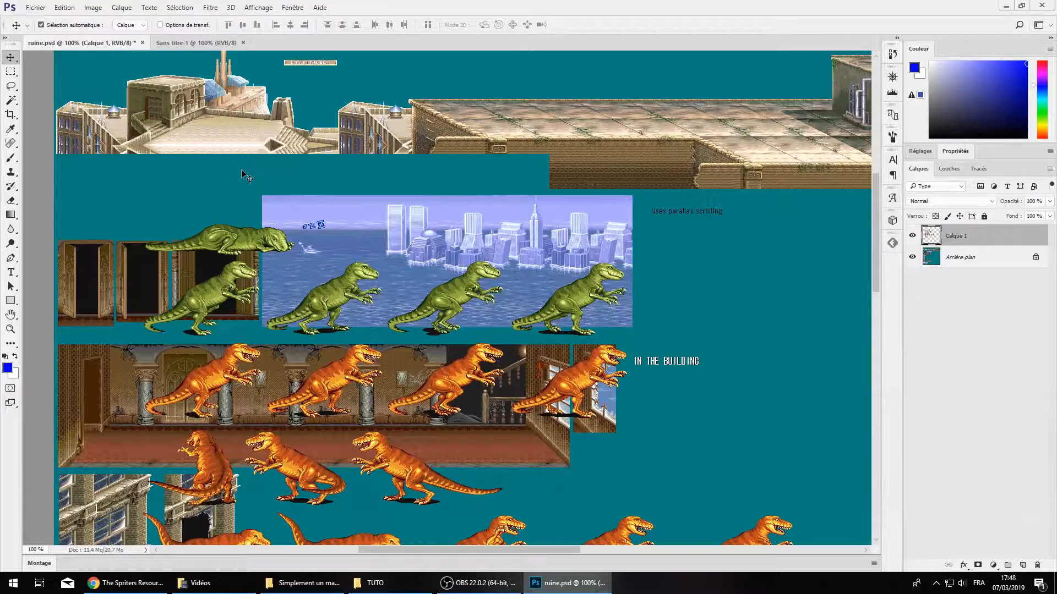
key(ctrl)
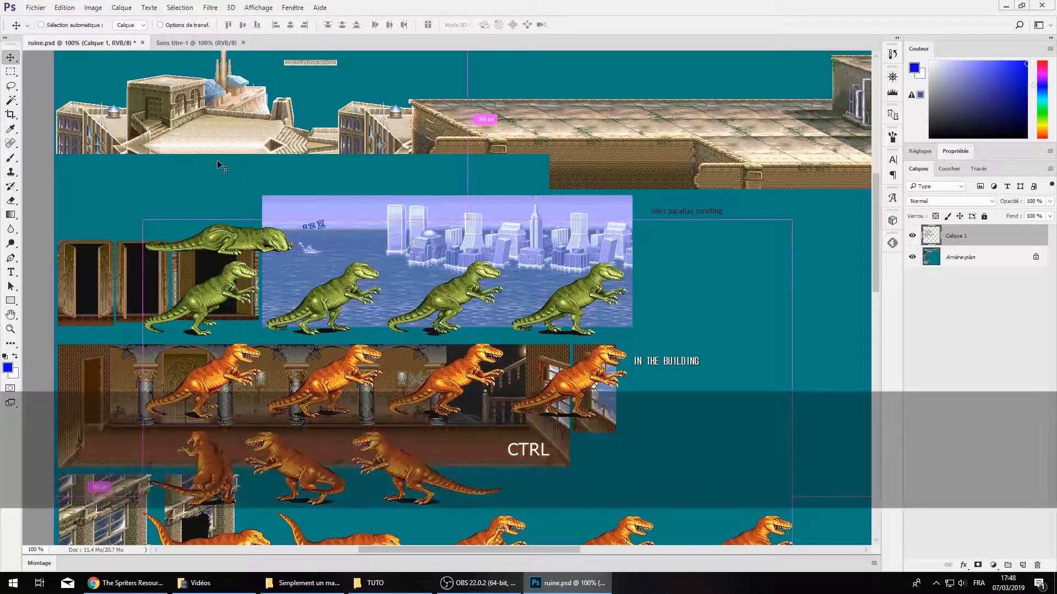
click(41, 25)
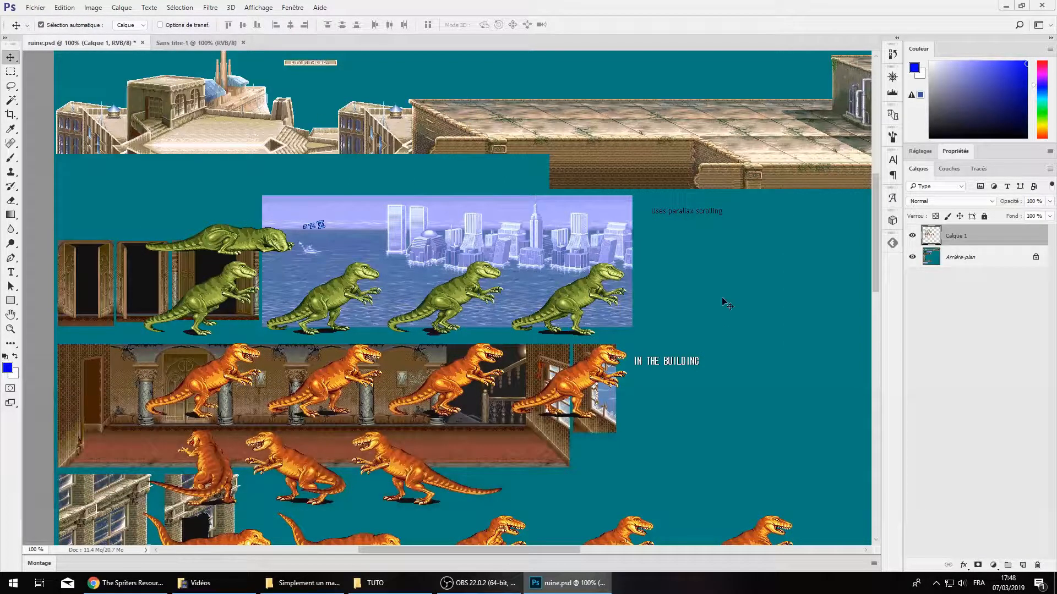
scroll(738, 336, up, 3)
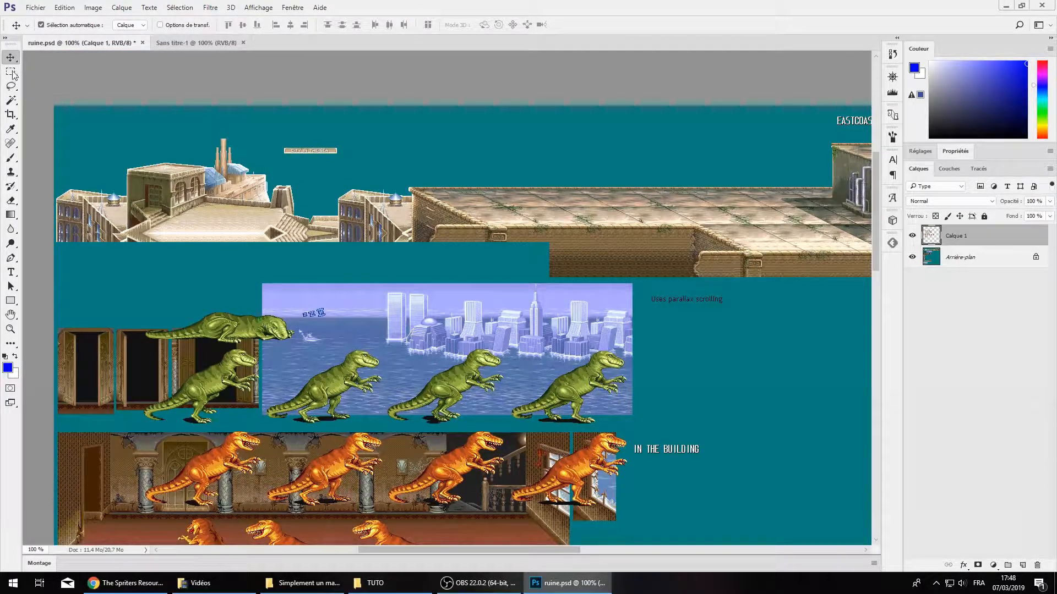
Add five new empty layers above Calque 1
click(1023, 566)
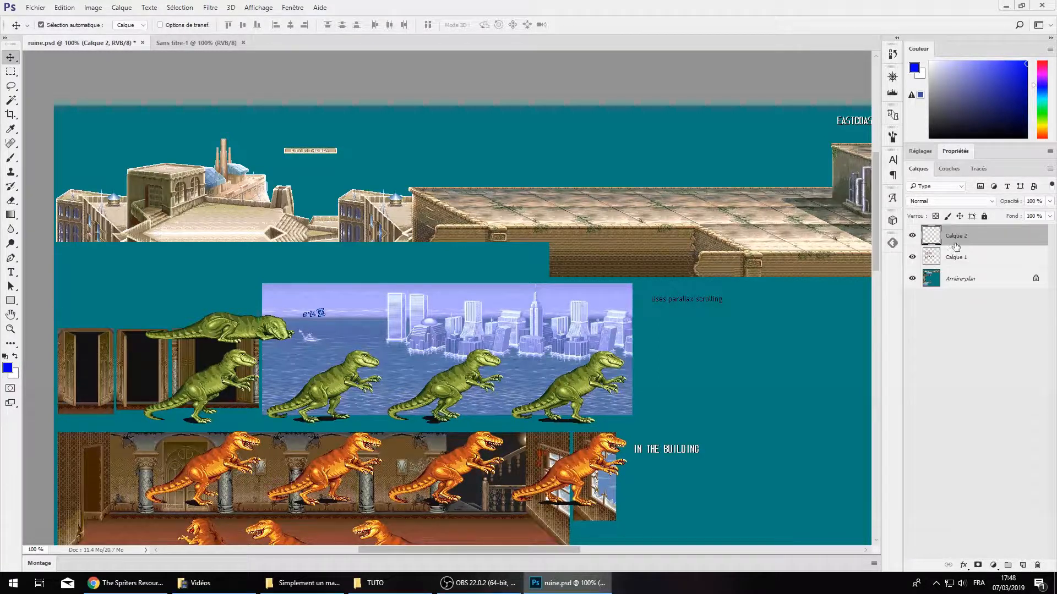
click(1022, 566)
click(1022, 565)
click(1022, 566)
click(1023, 566)
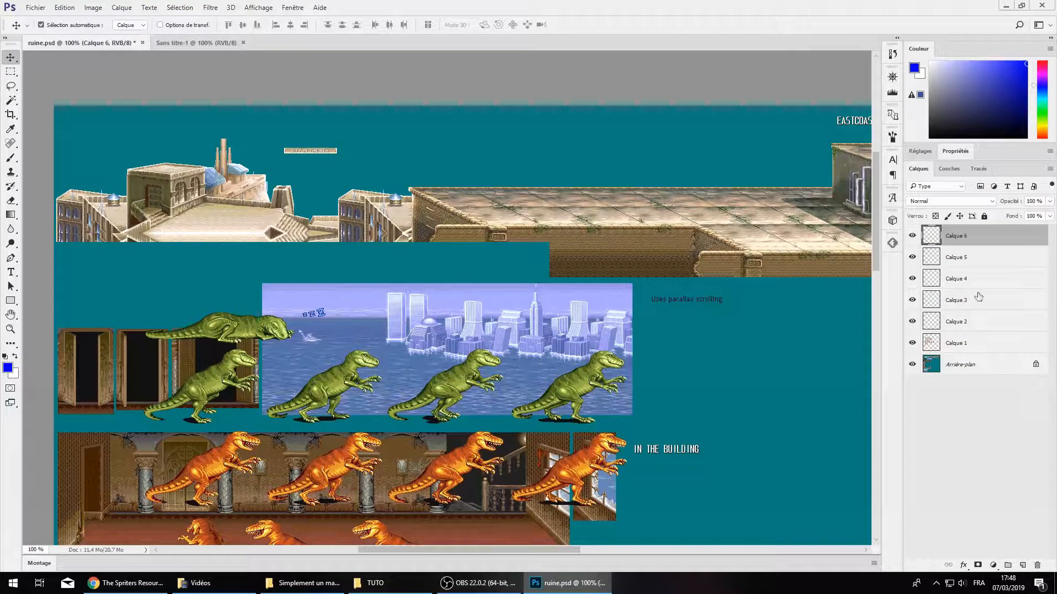
Delete the empty layers Calque 5, Calque 4, Calque 3 and Calque 2, and make Calque 6 the active layer
click(982, 259)
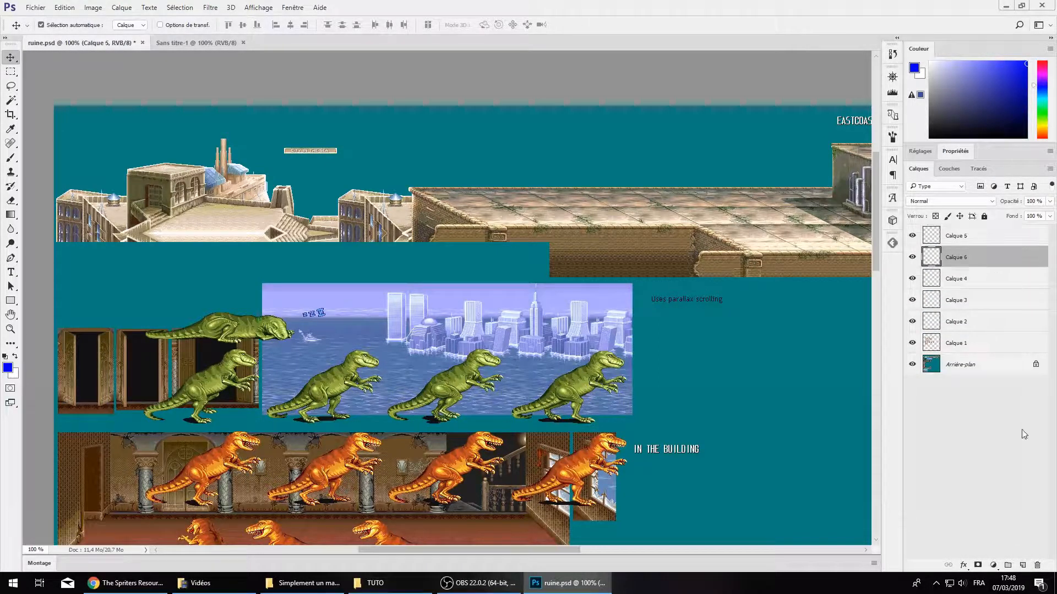
click(1038, 566)
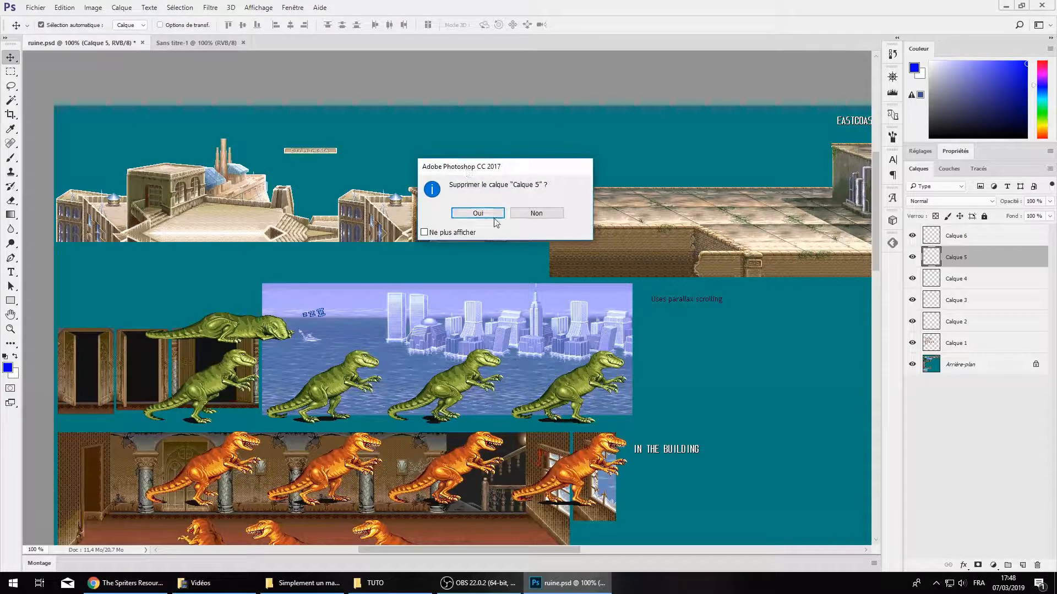
click(478, 213)
click(1037, 564)
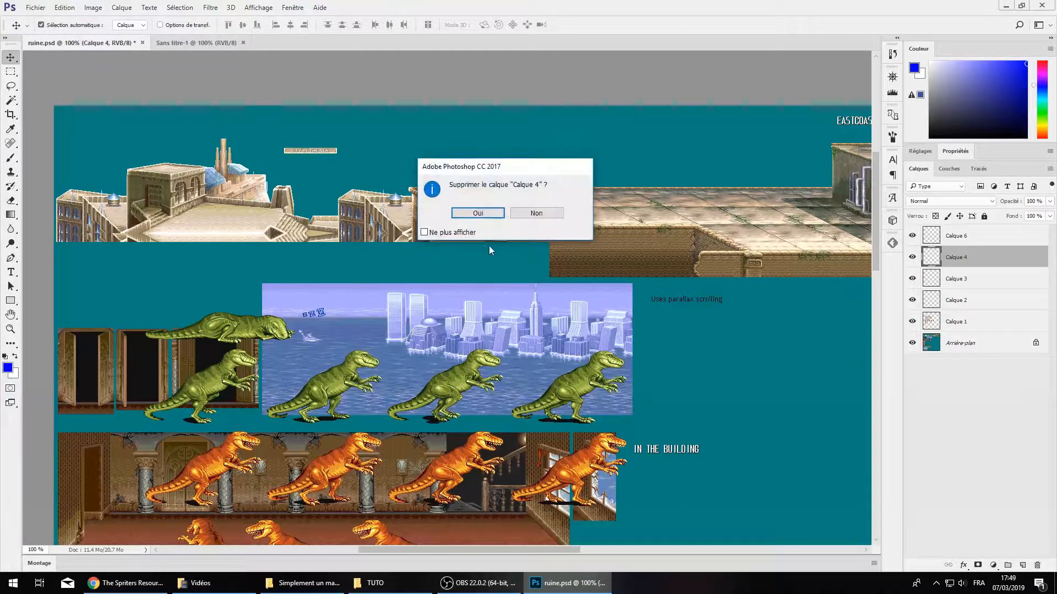
click(477, 214)
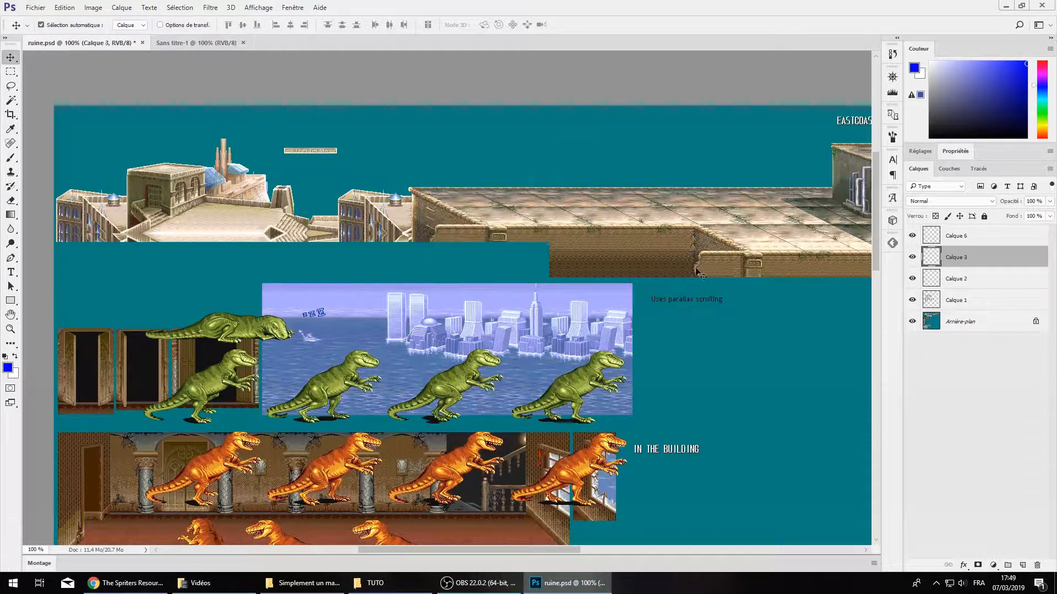
click(1037, 564)
click(1007, 255)
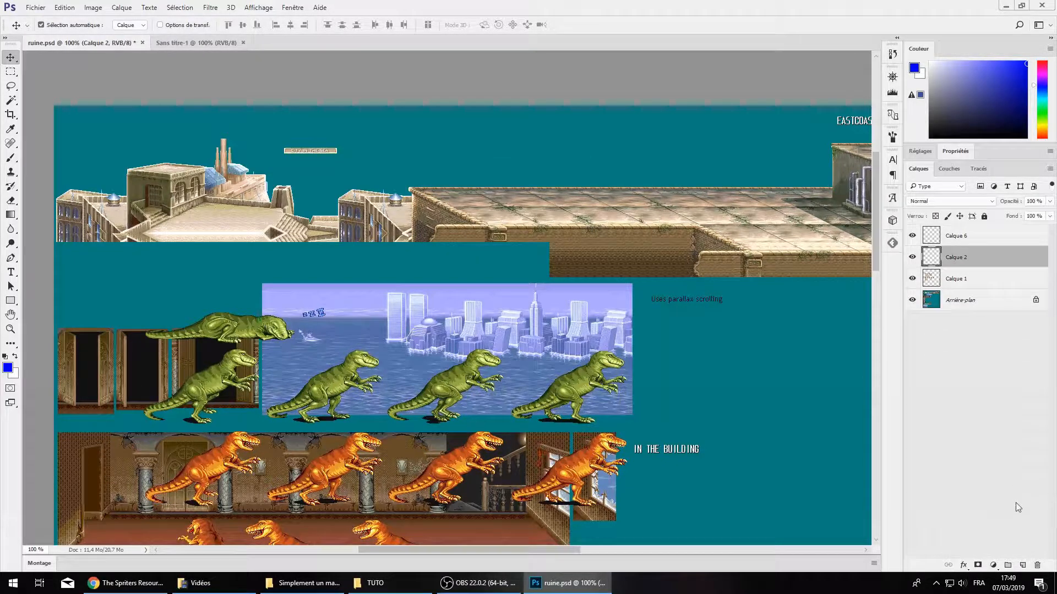
click(1037, 566)
click(985, 237)
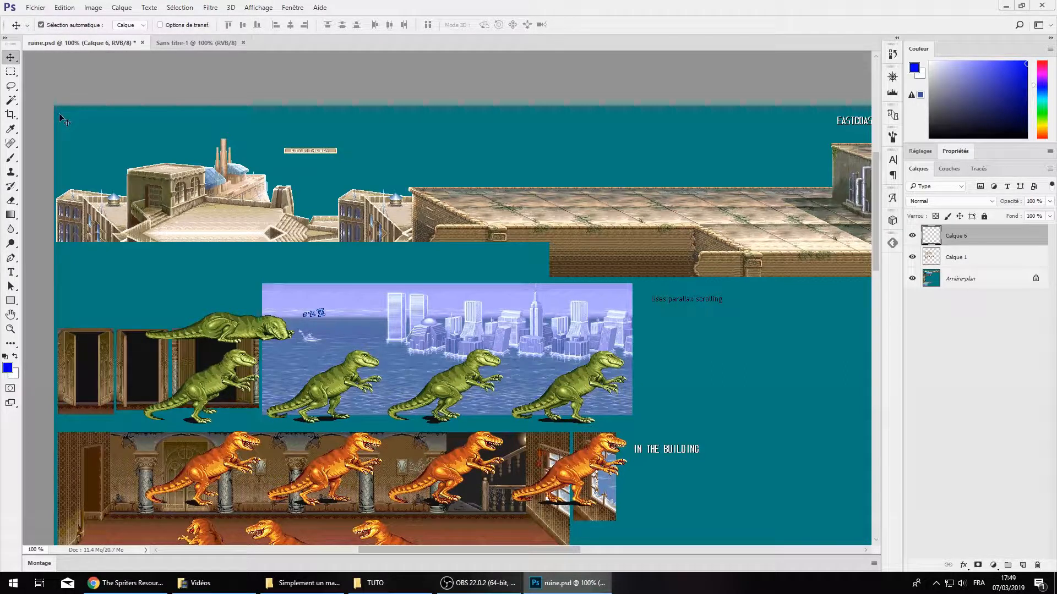
Brush a blue scribble across the long rooftop on Calque 6 and add six empty layers above it
click(10, 159)
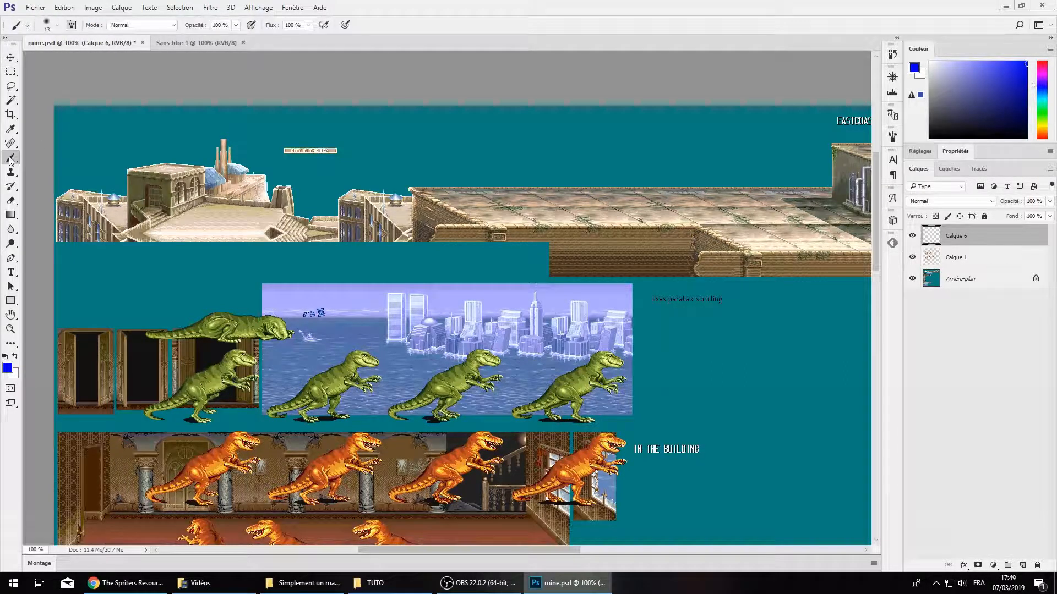
right_click(13, 160)
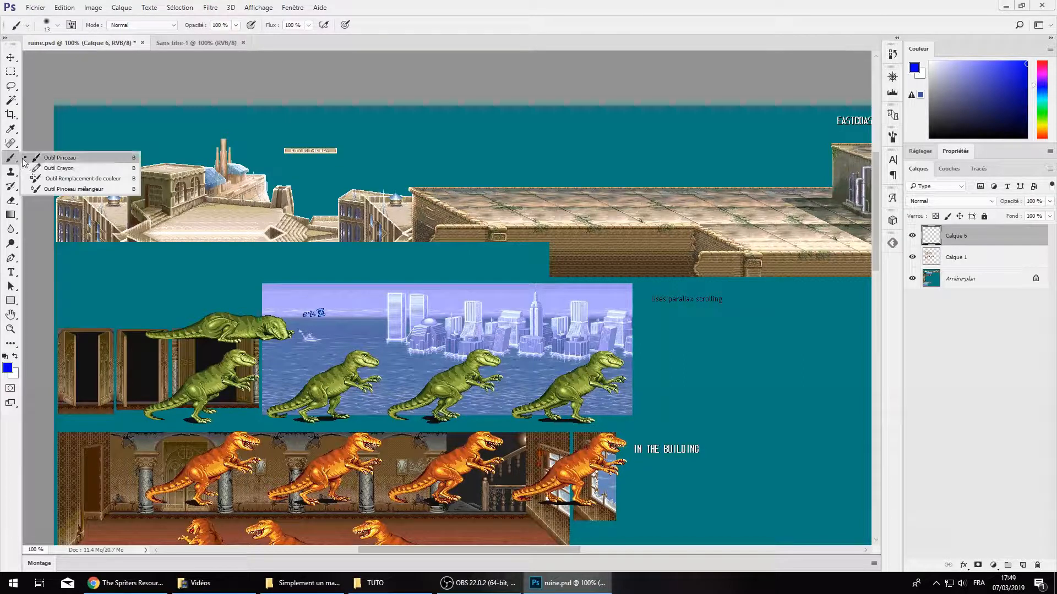
click(55, 158)
mouse_move(488, 172)
mouse_down()
mouse_move(526, 212)
mouse_move(654, 208)
mouse_up()
drag(472, 189, 605, 220)
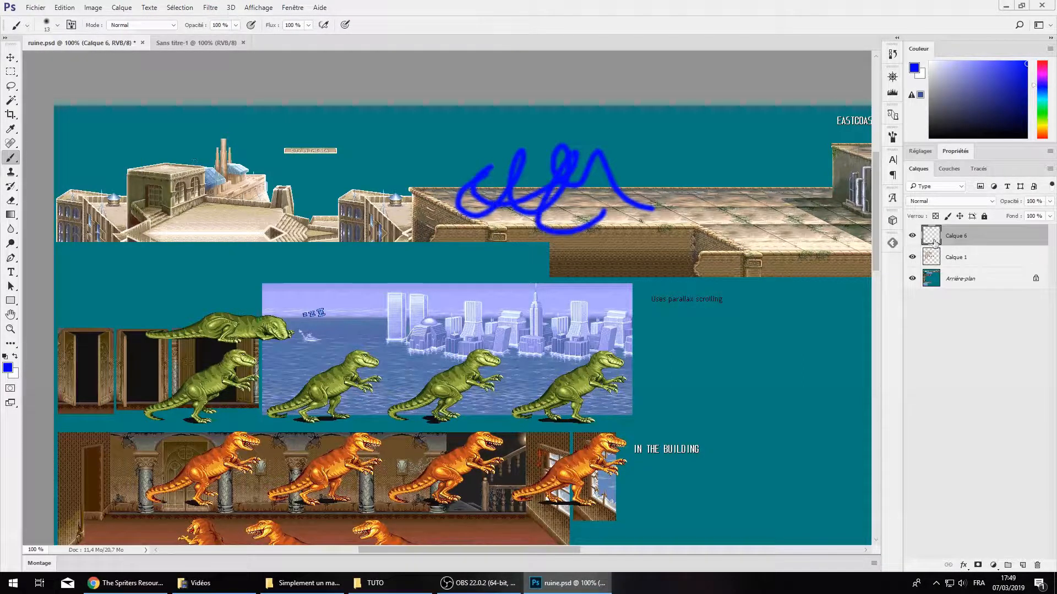
key(ctrl+z)
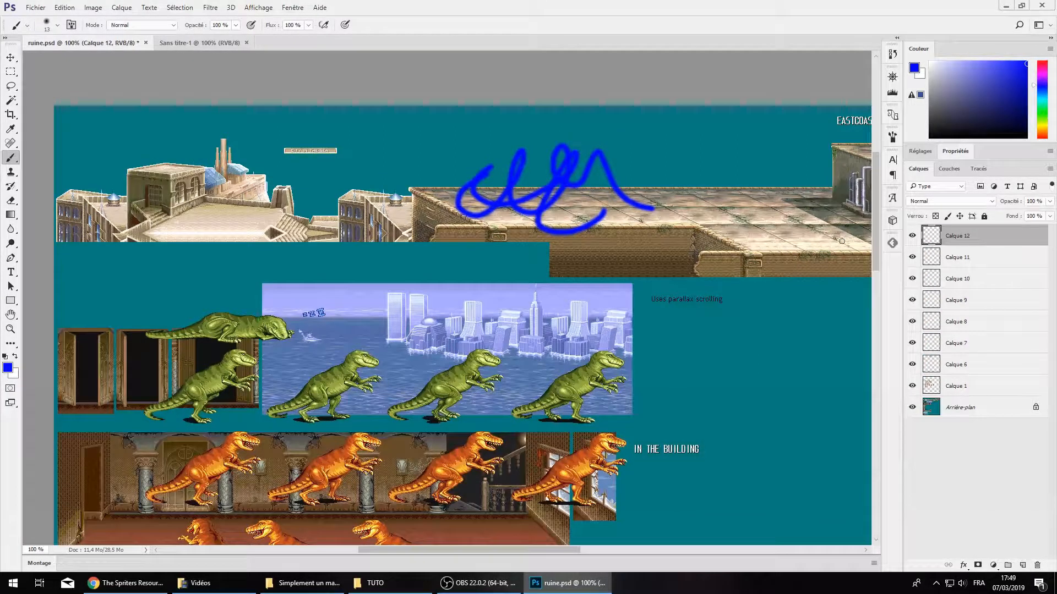
With auto-selection on, move the blue scribble and the dinosaurs slightly left by grabbing them on the canvas, and reselect the scribble's layer
click(11, 57)
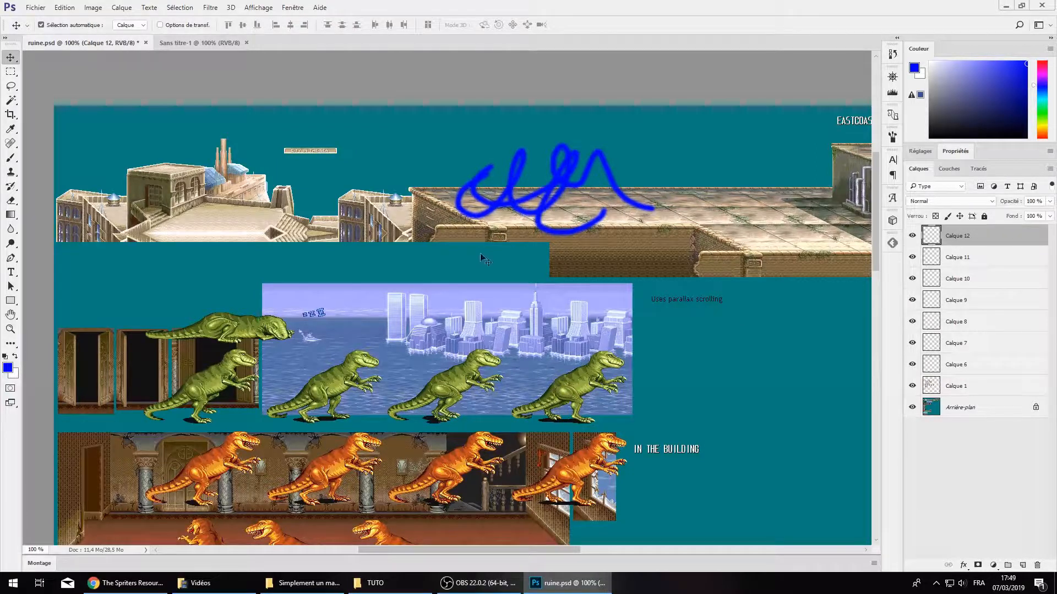
mouse_move(559, 178)
mouse_down()
mouse_move(575, 184)
mouse_move(493, 174)
mouse_move(498, 182)
mouse_up()
click(996, 237)
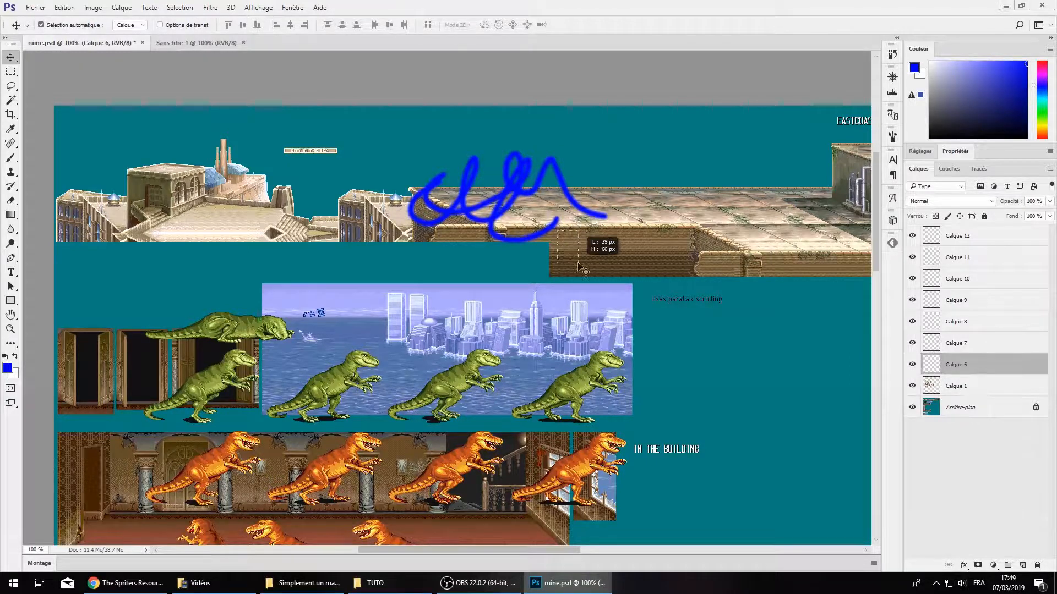
click(521, 339)
mouse_move(472, 377)
mouse_down()
mouse_move(467, 344)
mouse_move(468, 377)
mouse_up()
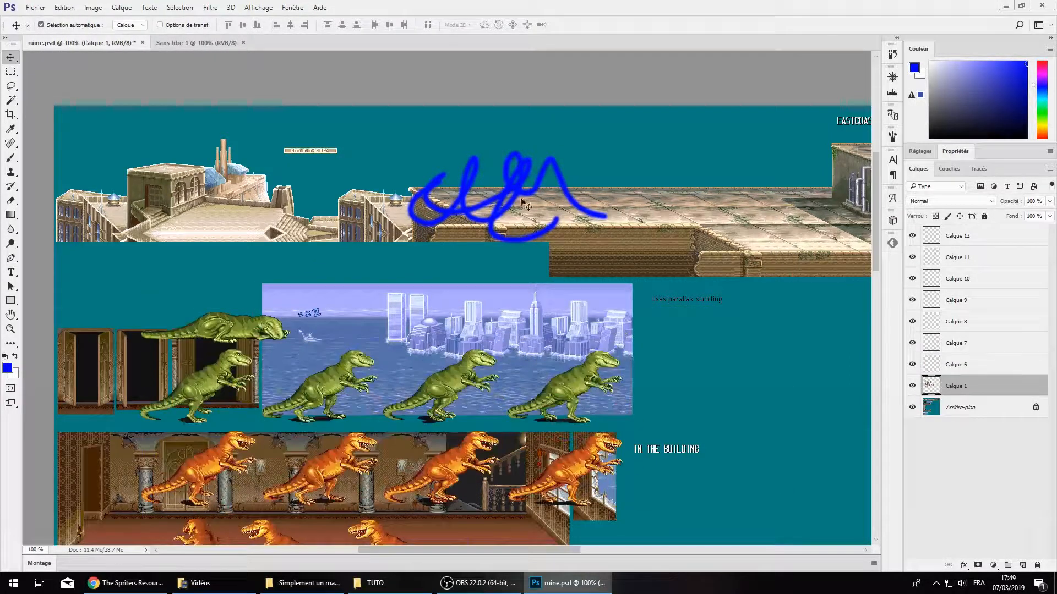
click(524, 202)
Turn off layer auto-selection and move the Calque 6 scribble down and left by dragging from elsewhere on the canvas
click(50, 25)
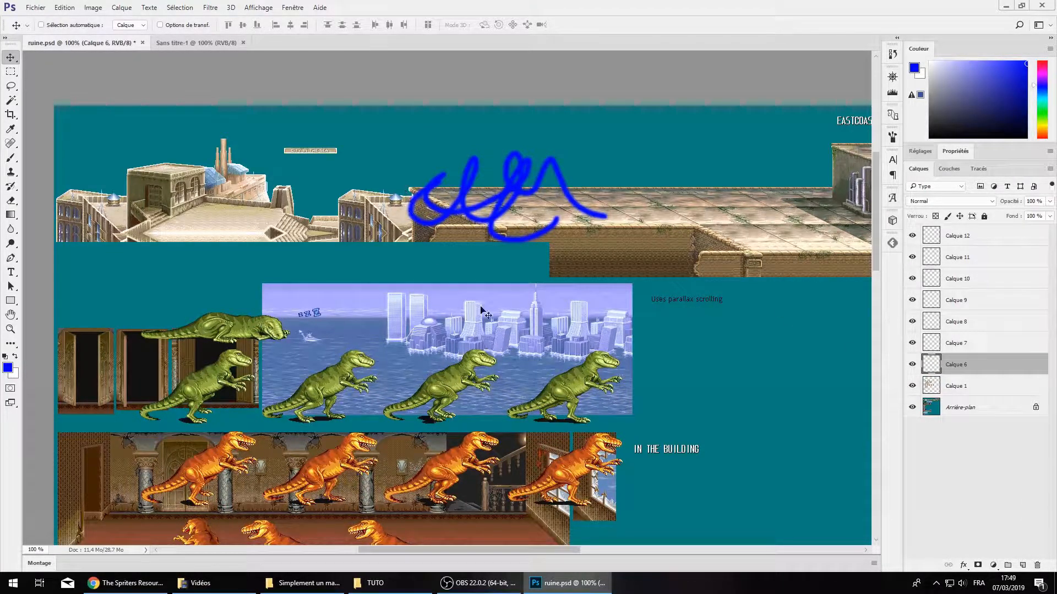
mouse_move(552, 295)
mouse_down()
mouse_move(560, 425)
mouse_move(469, 429)
mouse_move(516, 434)
mouse_move(563, 380)
mouse_up()
mouse_move(678, 297)
mouse_down()
mouse_move(702, 377)
mouse_move(640, 449)
mouse_up()
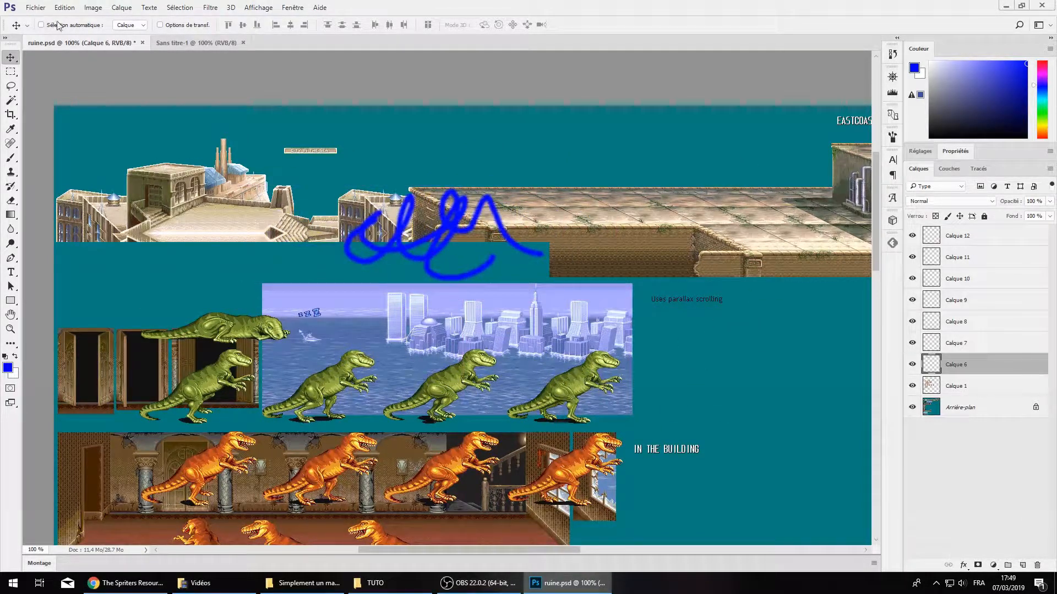
With the Rectangular Marquee tool active, temporarily switch to moving and shift the Calque 6 blue scribble slightly down
click(13, 71)
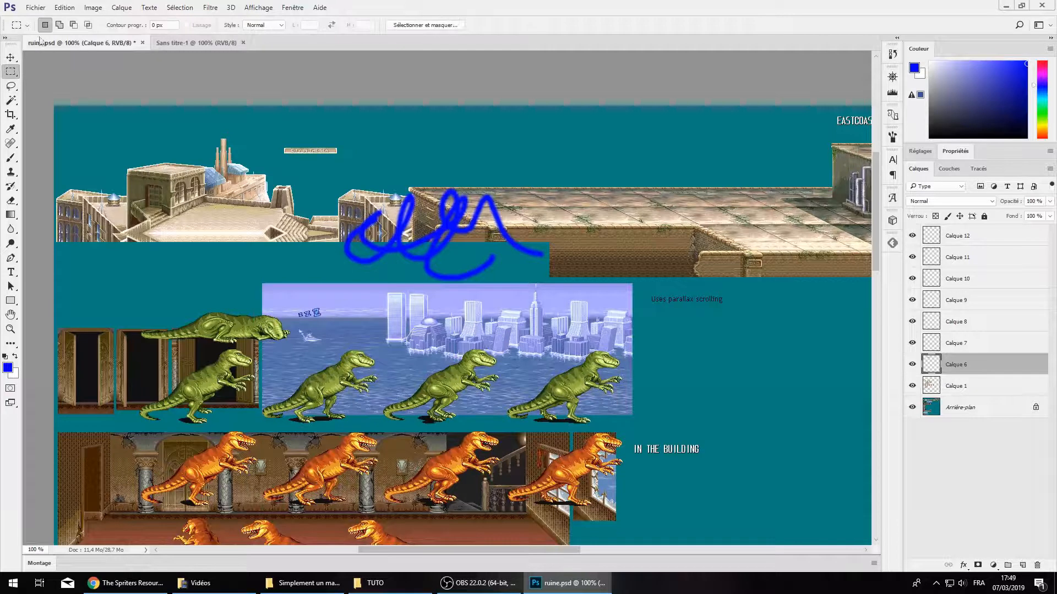
right_click(13, 71)
click(55, 70)
mouse_move(489, 226)
mouse_down()
mouse_move(580, 251)
mouse_move(611, 294)
mouse_move(538, 294)
mouse_move(286, 139)
mouse_move(281, 180)
mouse_move(262, 161)
mouse_move(218, 212)
mouse_move(219, 276)
mouse_up()
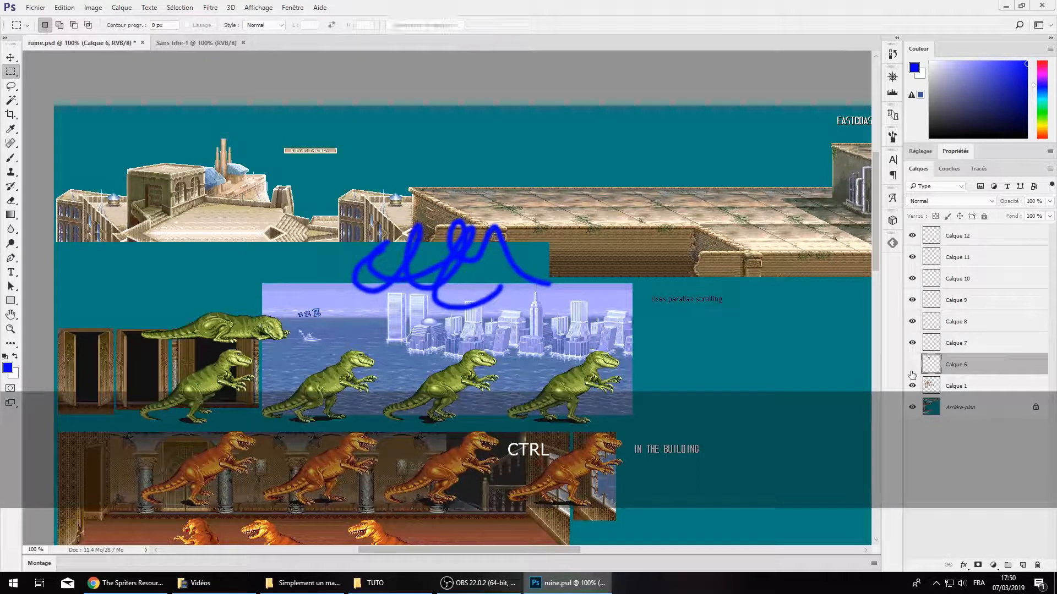
Make Calque 11 active, and with the Move tool pick up the blue scribble directly on the canvas and shift it slightly right
shift+click(979, 235)
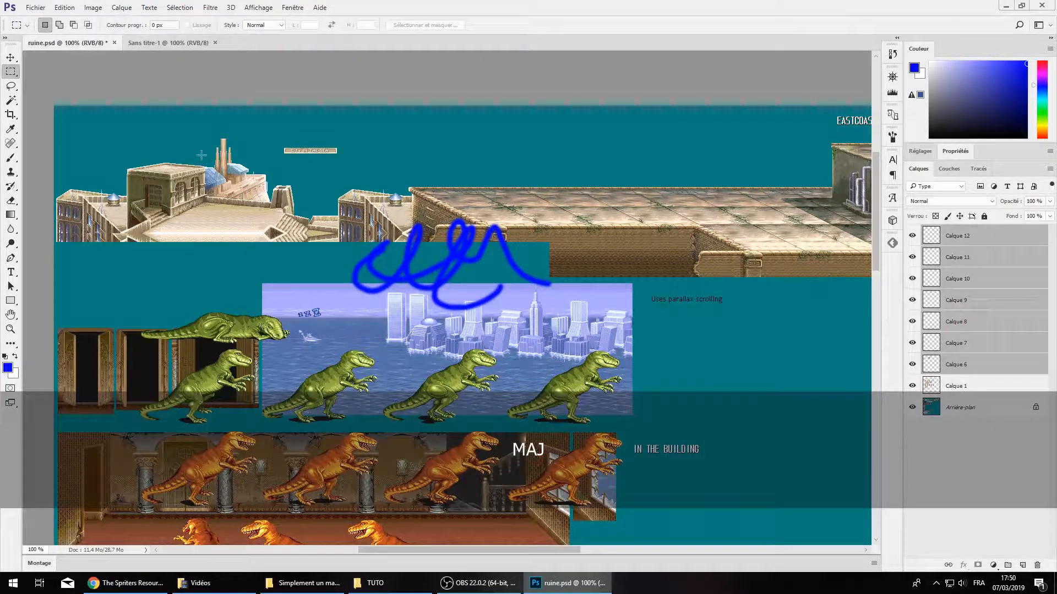
click(958, 257)
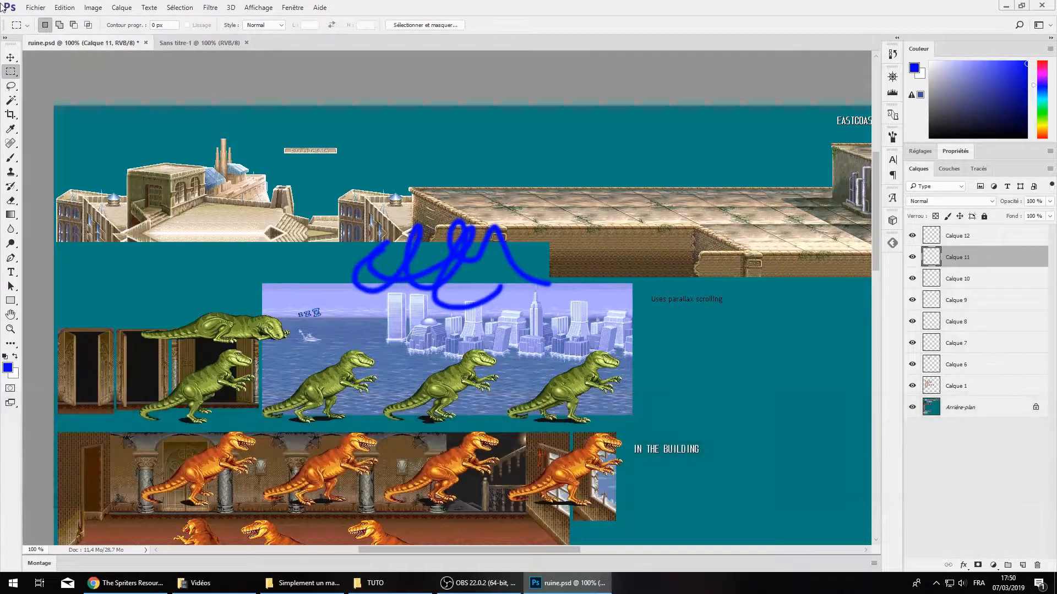
click(11, 57)
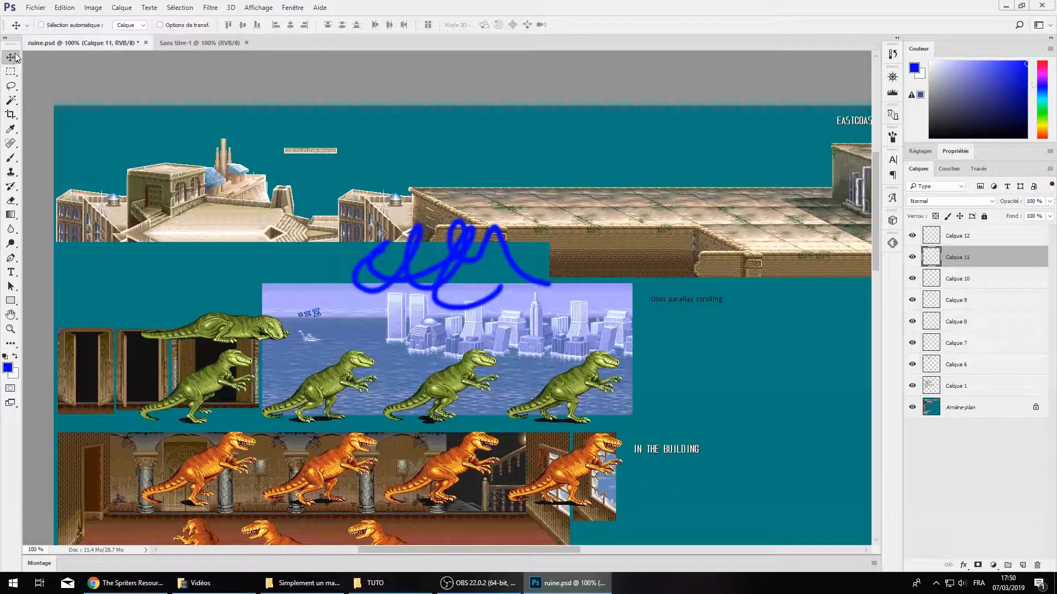
ctrl+click(505, 251)
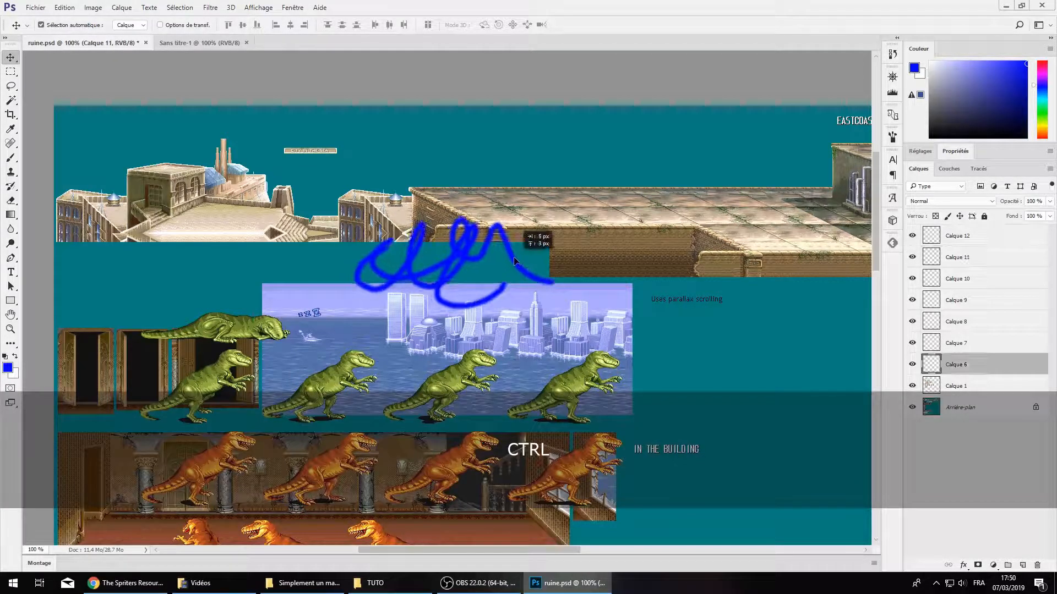
drag(509, 256, 517, 253)
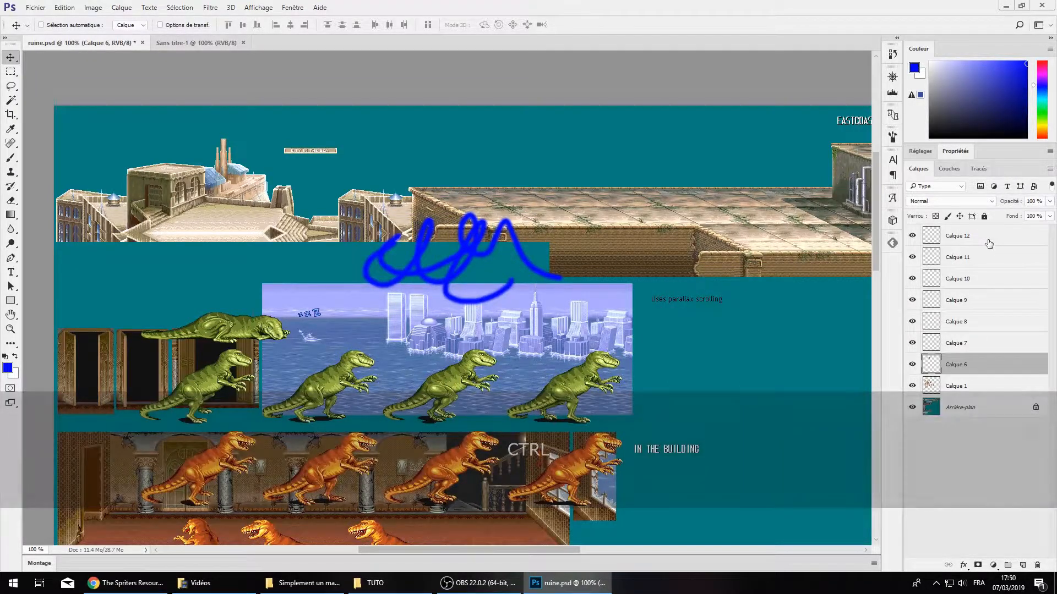
Delete the scribble layer Calque 6 and the six empty layers Calque 7 to Calque 12
key(Delete)
key(Delete)
key(Delete)
key(Delete)
key(Delete)
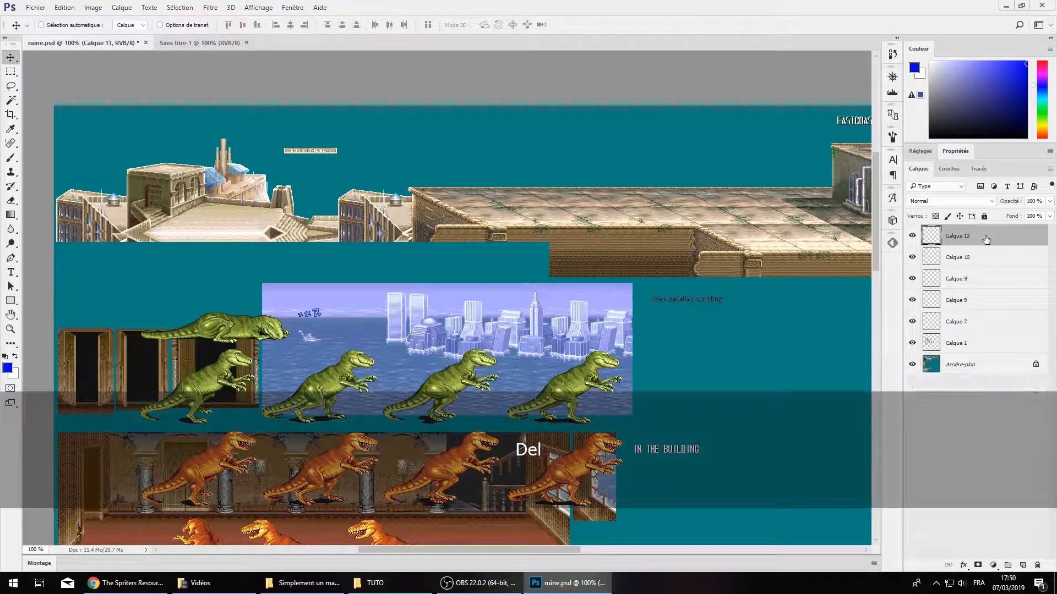
key(Delete)
key(Delete)
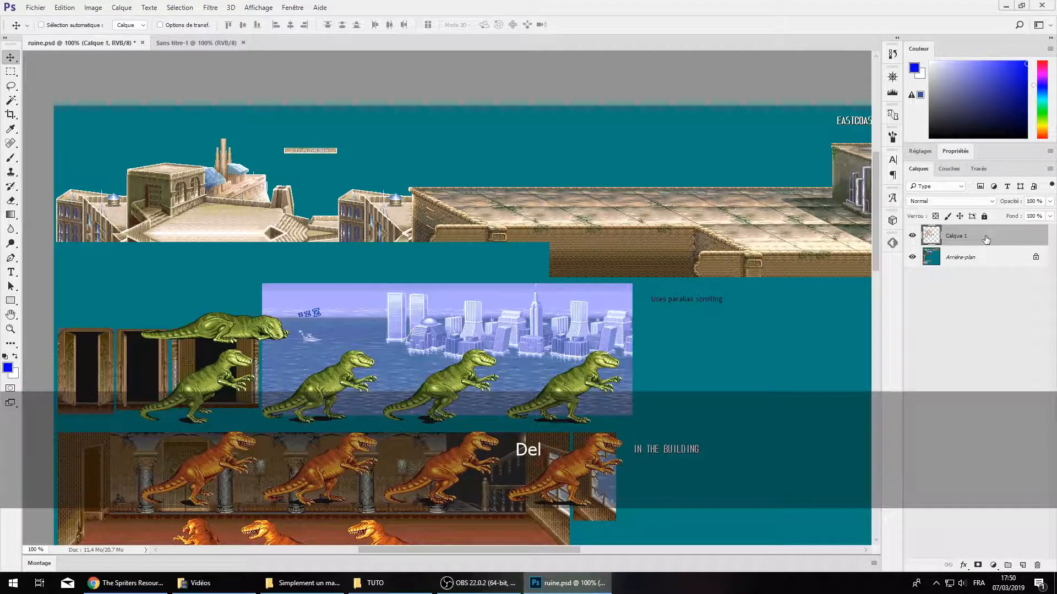
With the Rectangular Marquee tool active, move all the dinosaur sprites on Calque 1 to the right and slightly up
scroll(440, 275, down, 3)
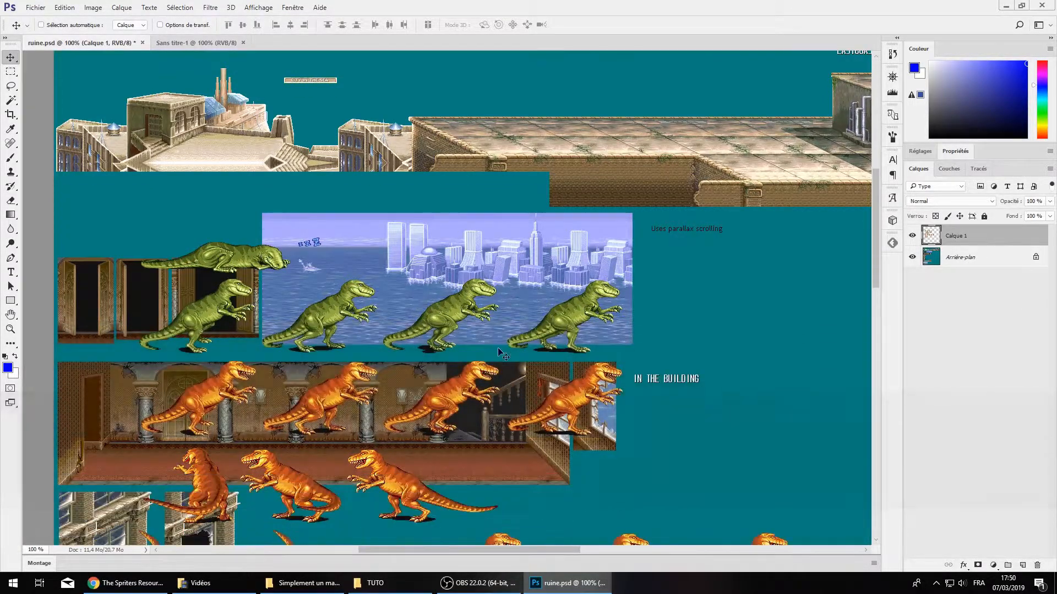
click(6, 76)
scroll(463, 297, down, 2)
drag(648, 398, 745, 380)
scroll(661, 358, down, 5)
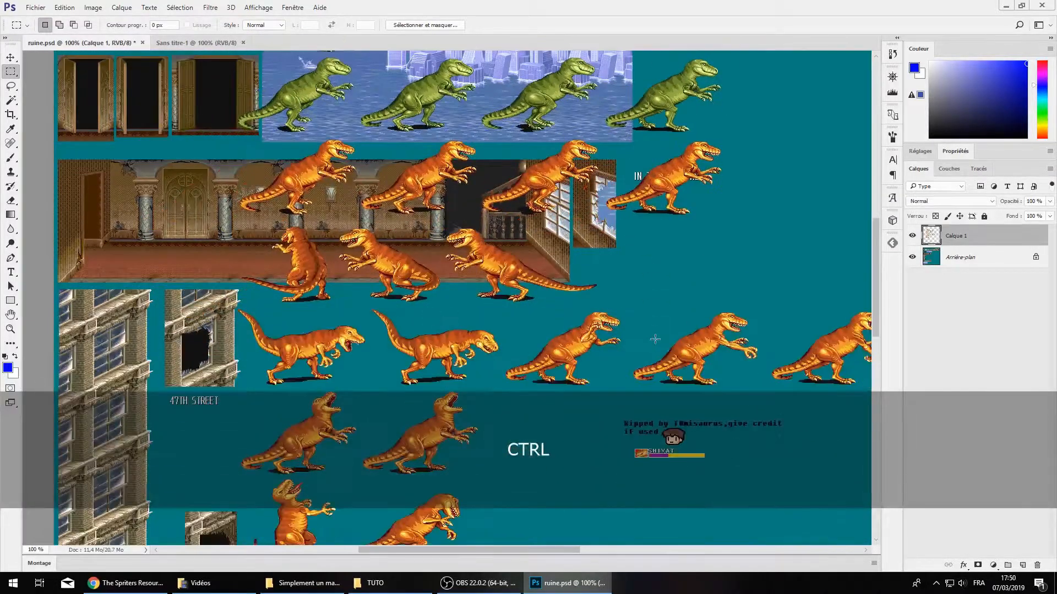
Convert the locked Arrière-plan layer into a regular layer with the default settings
scroll(638, 359, down, 4)
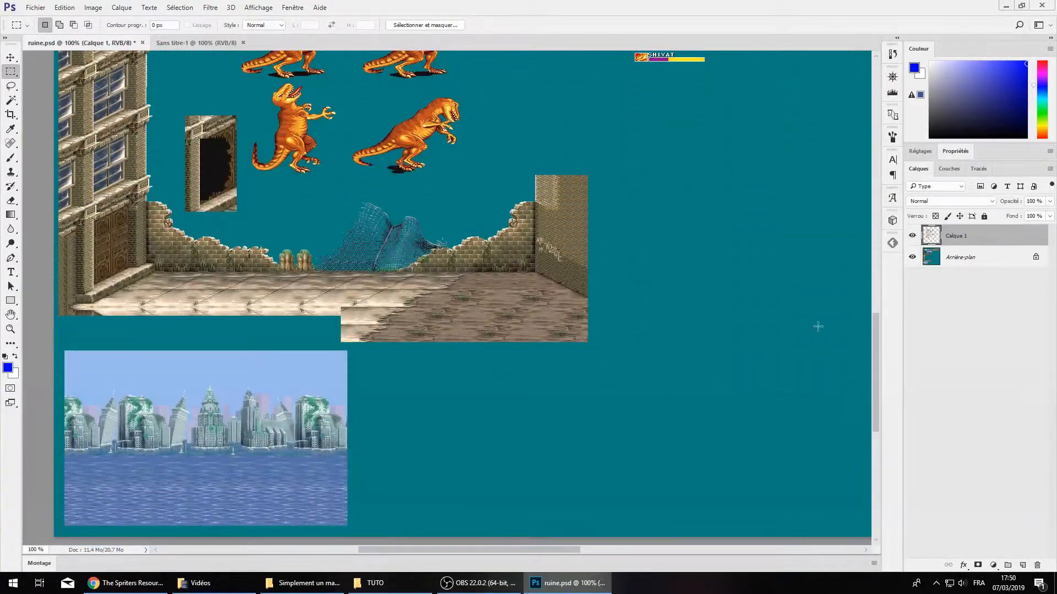
mouse_move(870, 343)
mouse_down()
mouse_move(875, 294)
mouse_move(877, 367)
mouse_move(873, 335)
mouse_move(870, 353)
mouse_up()
click(948, 262)
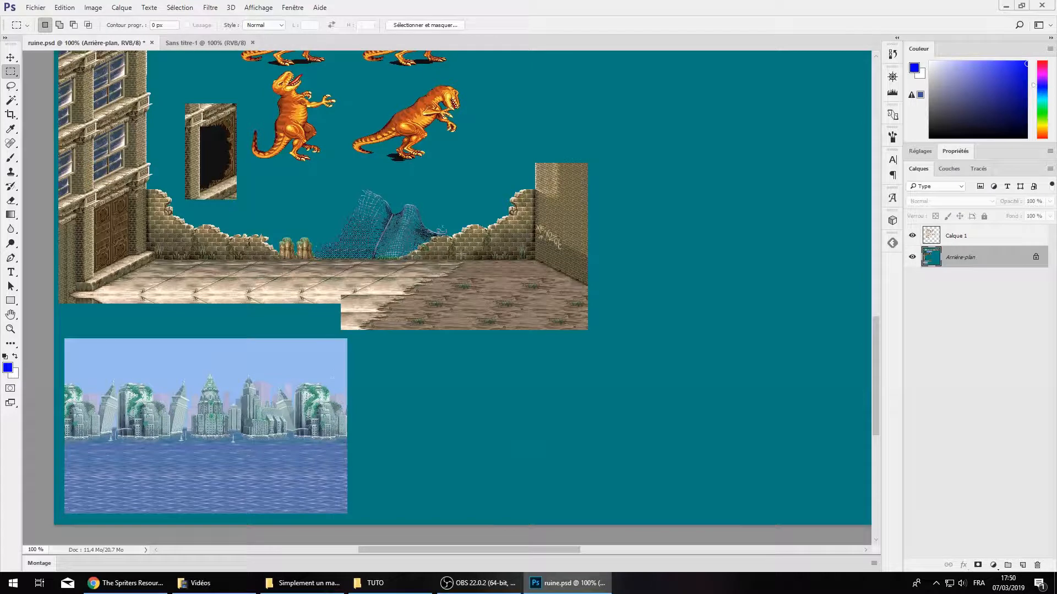
drag(575, 315, 188, 211)
double_click(1015, 260)
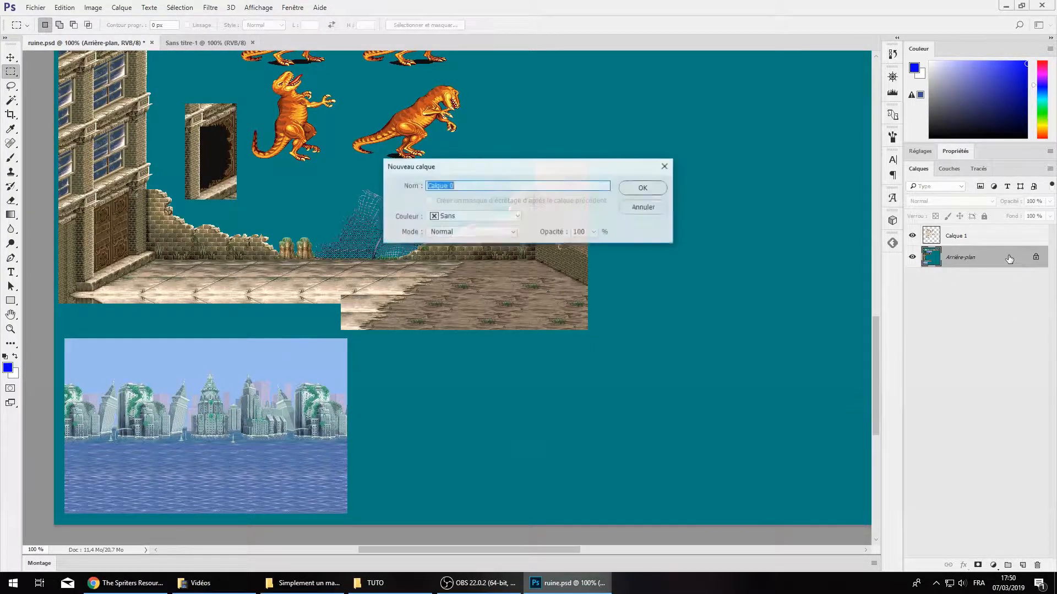
click(643, 189)
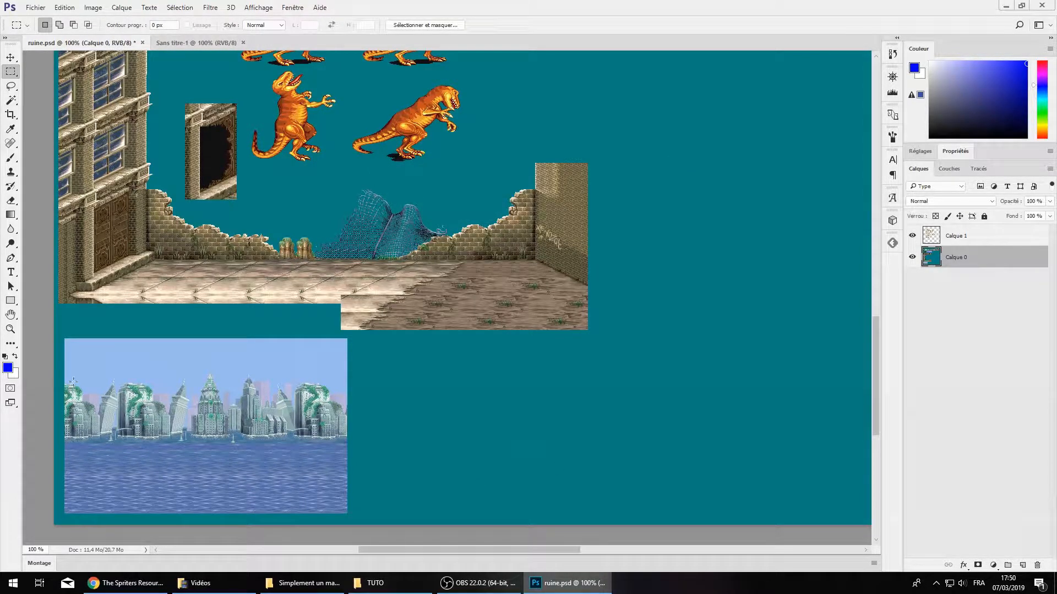
Select the teal background of Calque 0 with the Magic Wand, delete it and clear the selection
scroll(33, 337, up, 5)
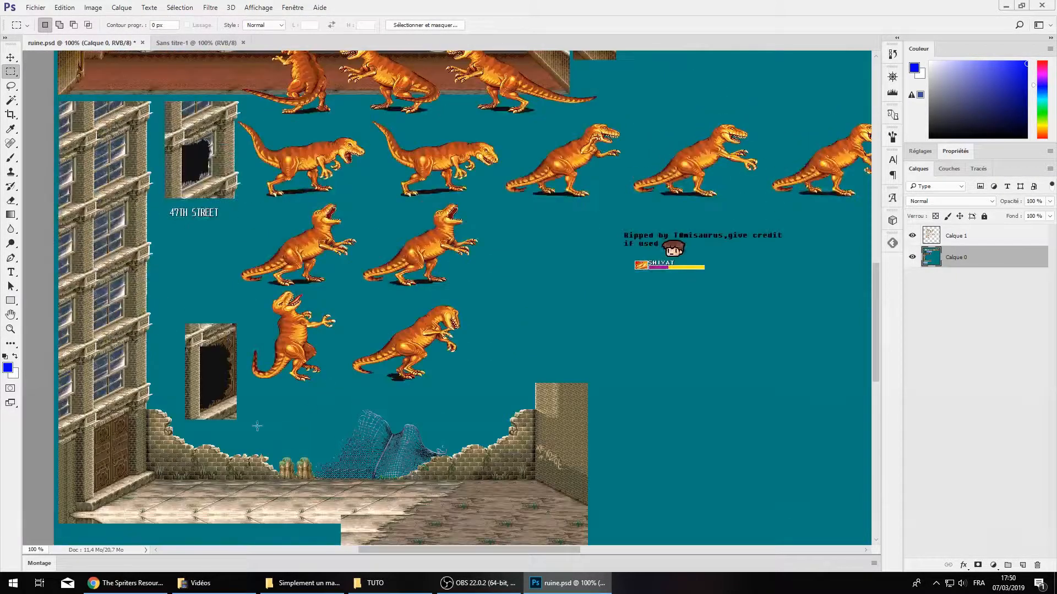
scroll(291, 356, down, 1)
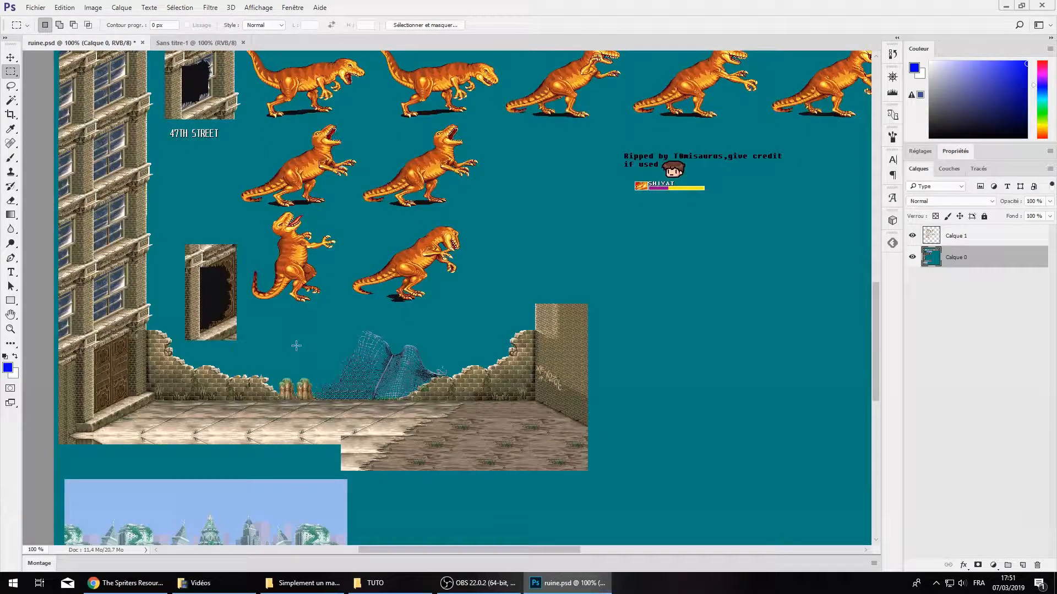
click(10, 101)
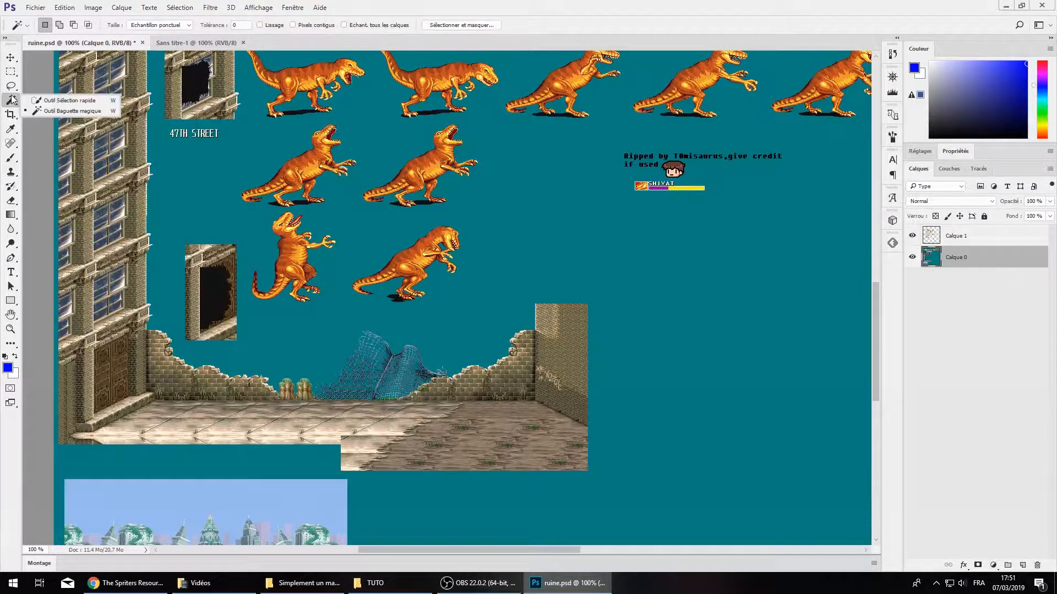
click(72, 111)
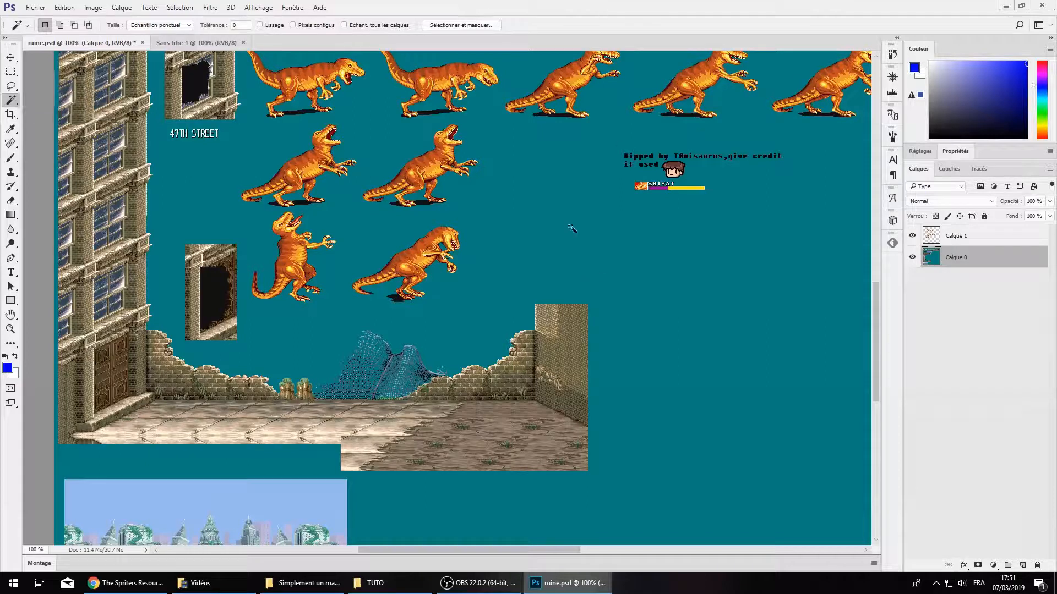
click(572, 228)
key(Delete)
scroll(582, 226, down, 2)
click(11, 71)
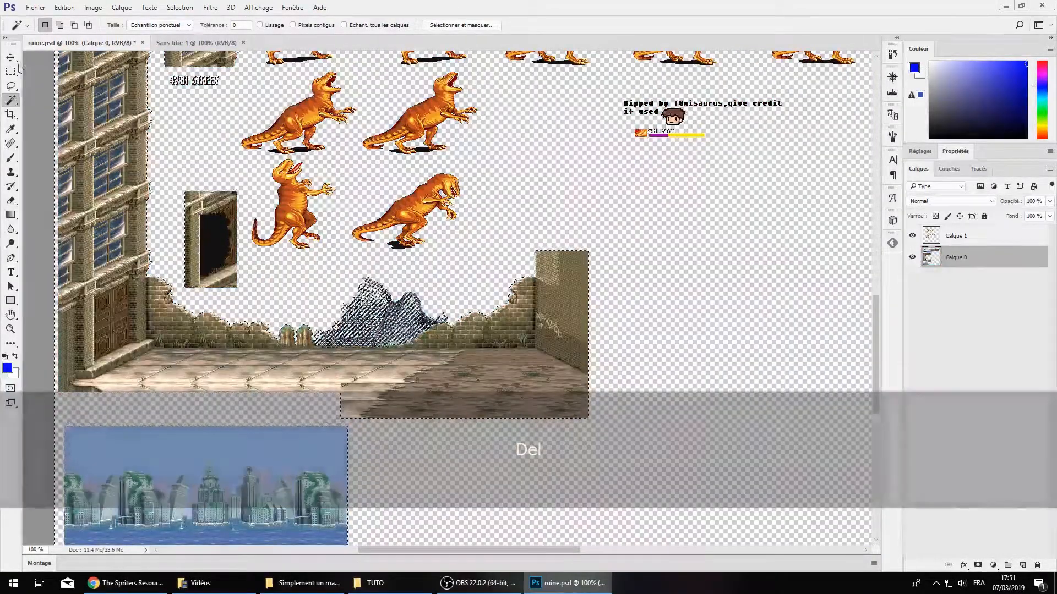
click(39, 72)
Cut the city skyline and sea picture at the bottom of Calque 0 and paste it onto its own layer
scroll(104, 299, down, 4)
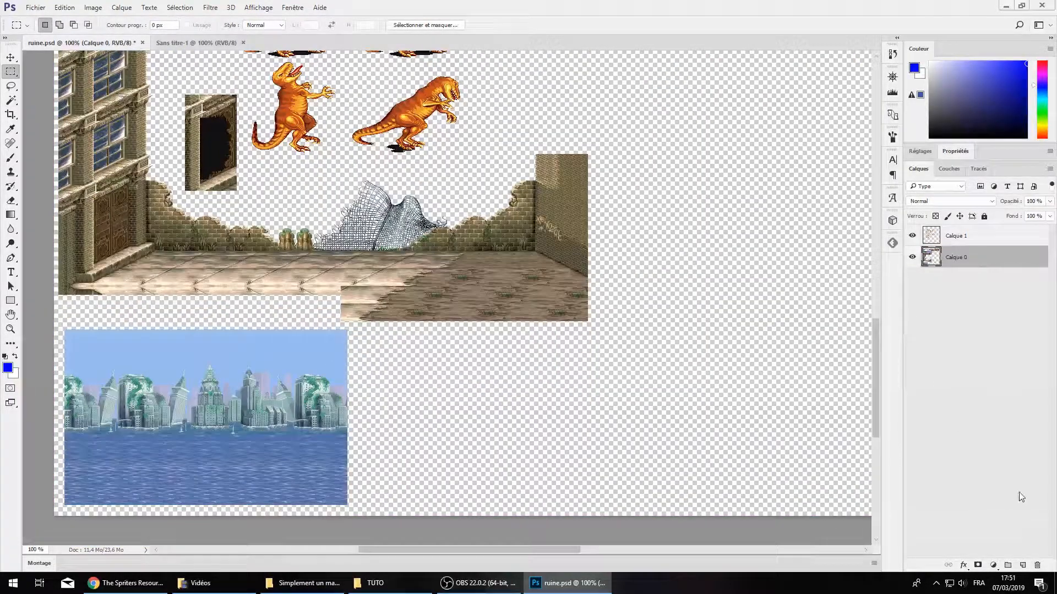
drag(385, 506, 36, 325)
drag(302, 479, 403, 515)
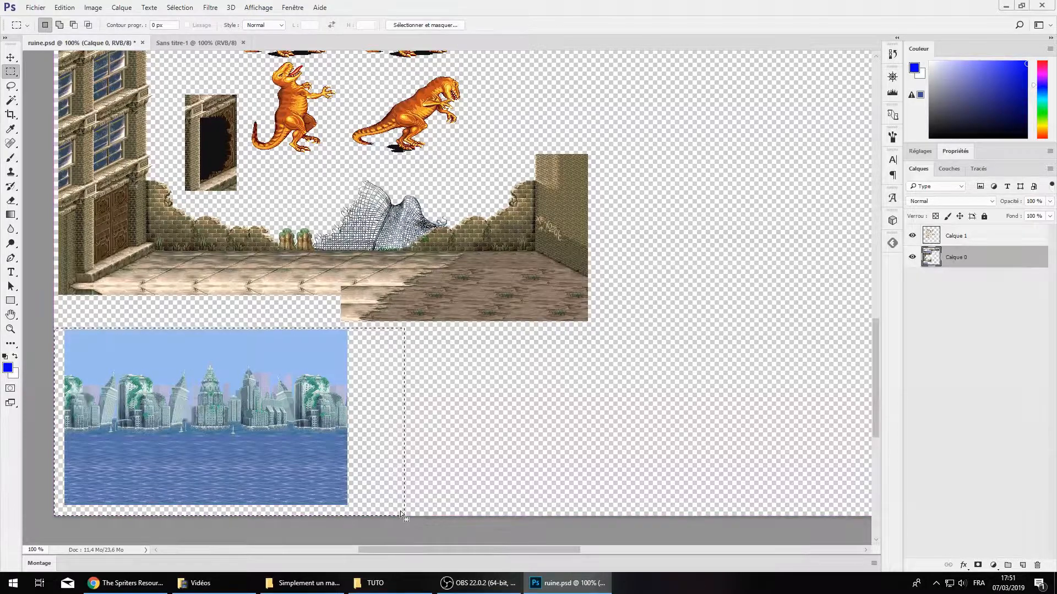
key(ctrl+x)
key(ctrl+v)
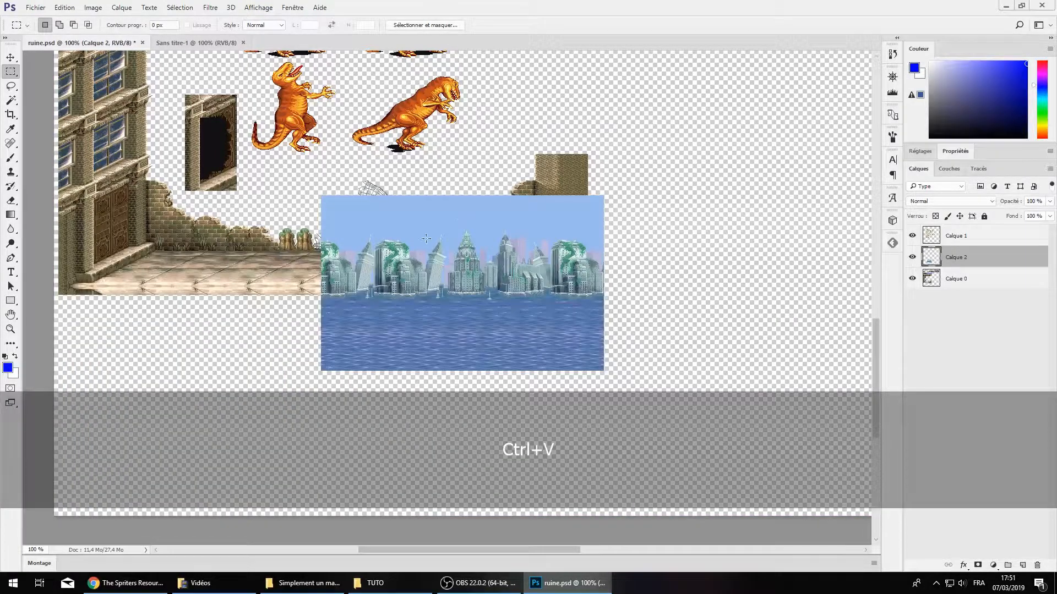
Place the skyline layer beneath Calque 0 and position the skyline behind the broken street wall beside the building
click(912, 258)
double_click(913, 258)
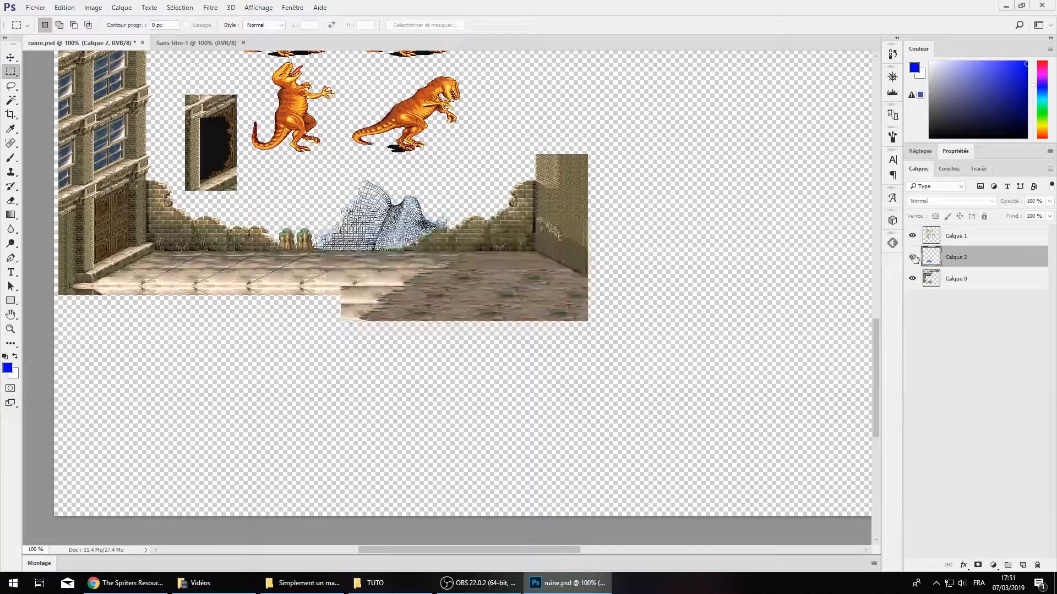
click(912, 257)
drag(536, 254, 491, 206)
drag(966, 279, 985, 254)
scroll(478, 302, up, 4)
drag(479, 302, 608, 310)
Make Calque 1 active and move all the dinosaur sprites down over the ruined street scene
scroll(608, 310, up, 8)
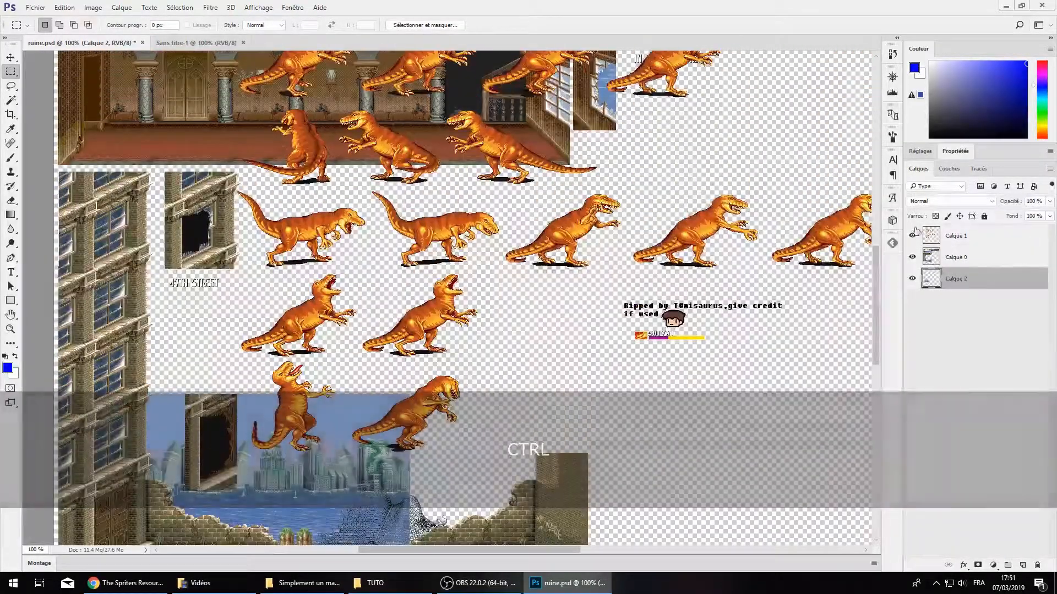
click(912, 235)
click(912, 235)
click(958, 235)
scroll(733, 333, down, 4)
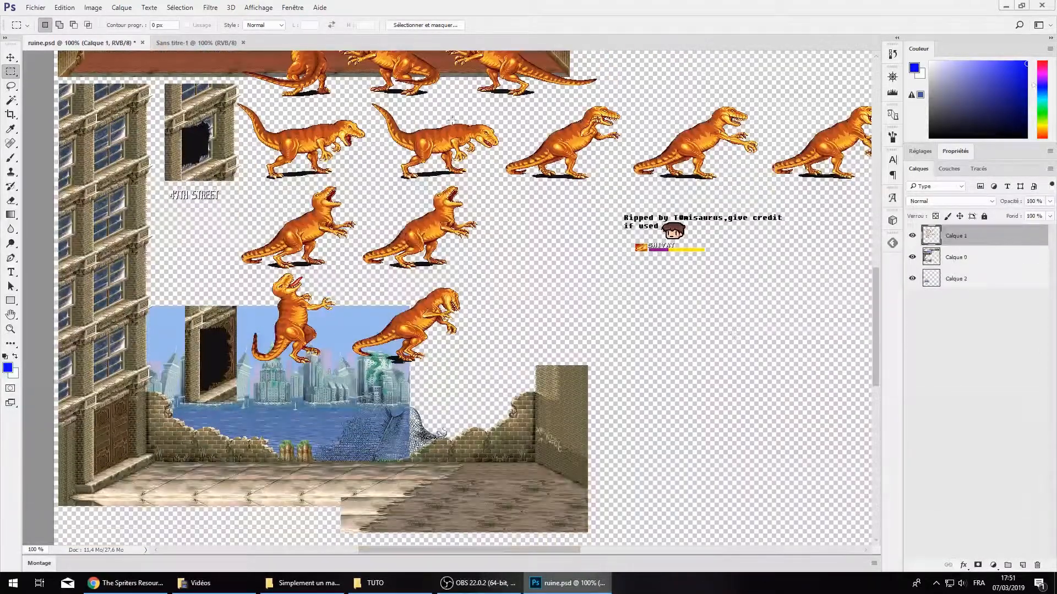
drag(452, 118, 434, 550)
scroll(440, 542, down, 2)
scroll(476, 504, down, 3)
drag(579, 302, 564, 340)
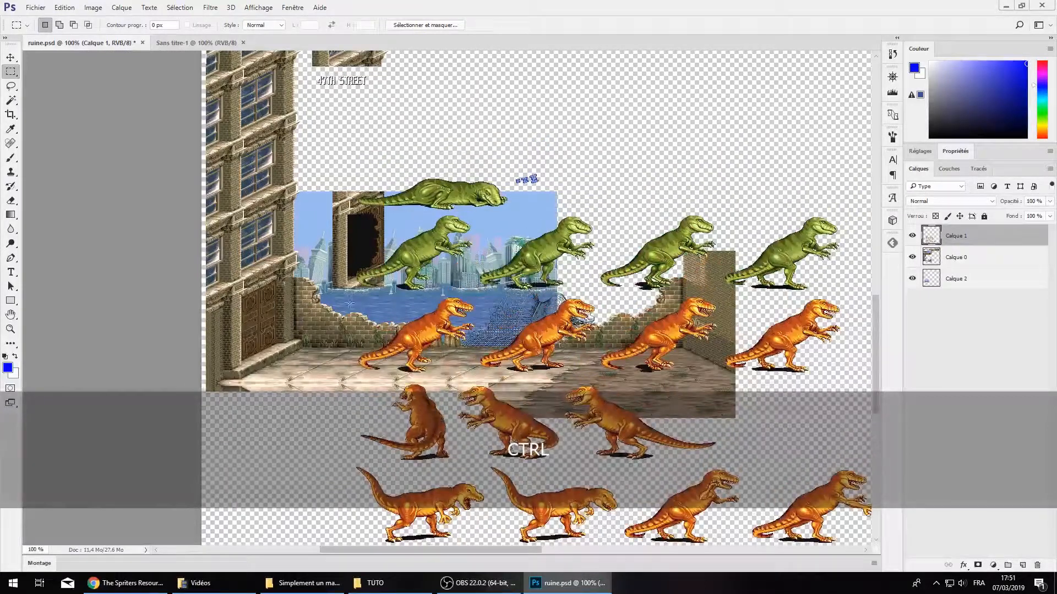
Cut the leftmost standing orange dinosaur from Calque 1 onto its own layer and, with Calque 1 hidden, place it on the street near the building
drag(347, 376, 476, 292)
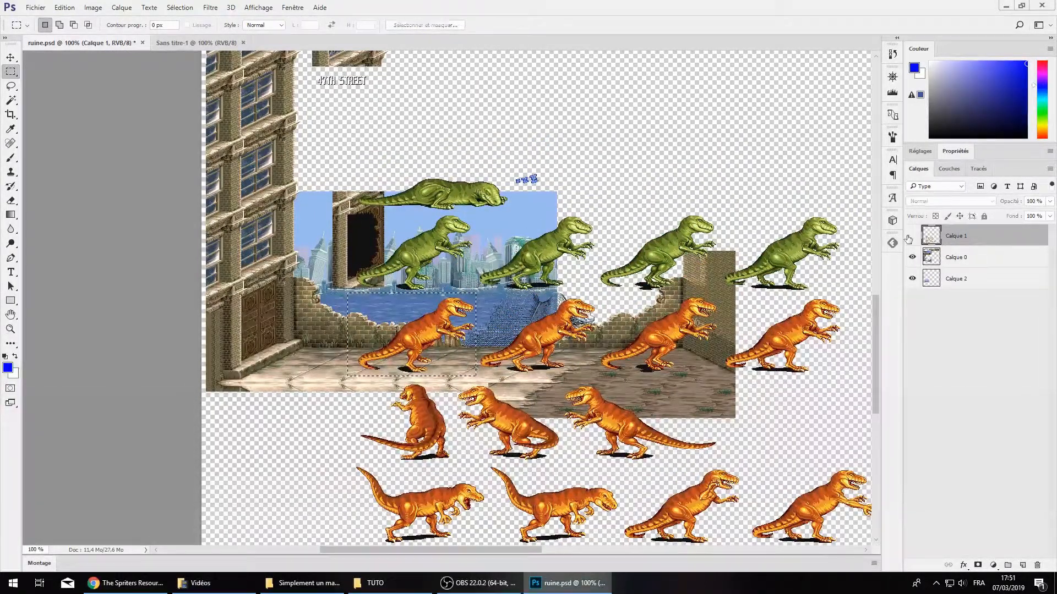
key(ctrl+x)
key(ctrl+v)
click(911, 257)
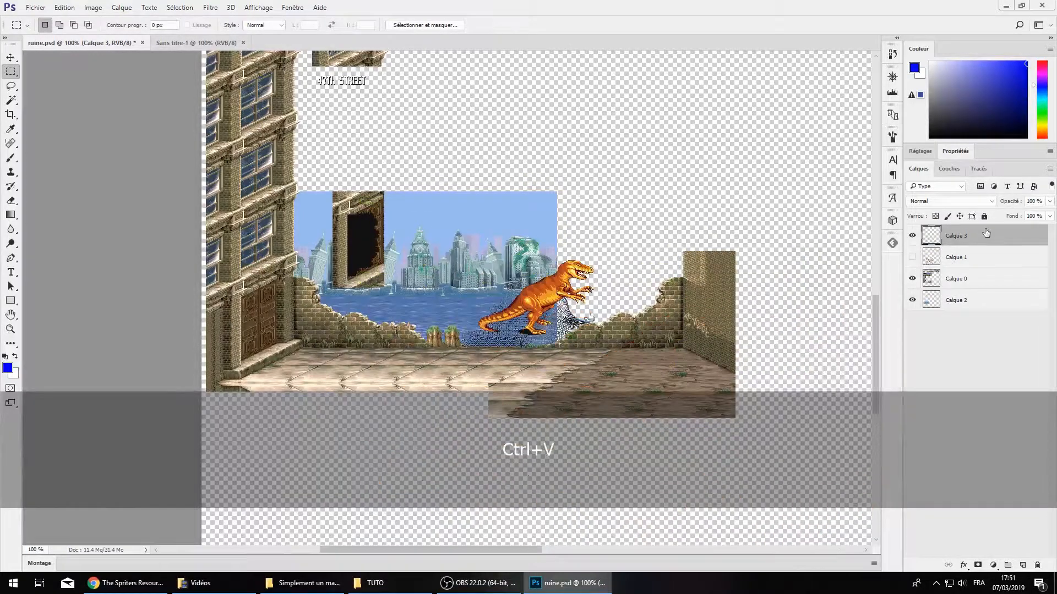
drag(531, 308, 355, 339)
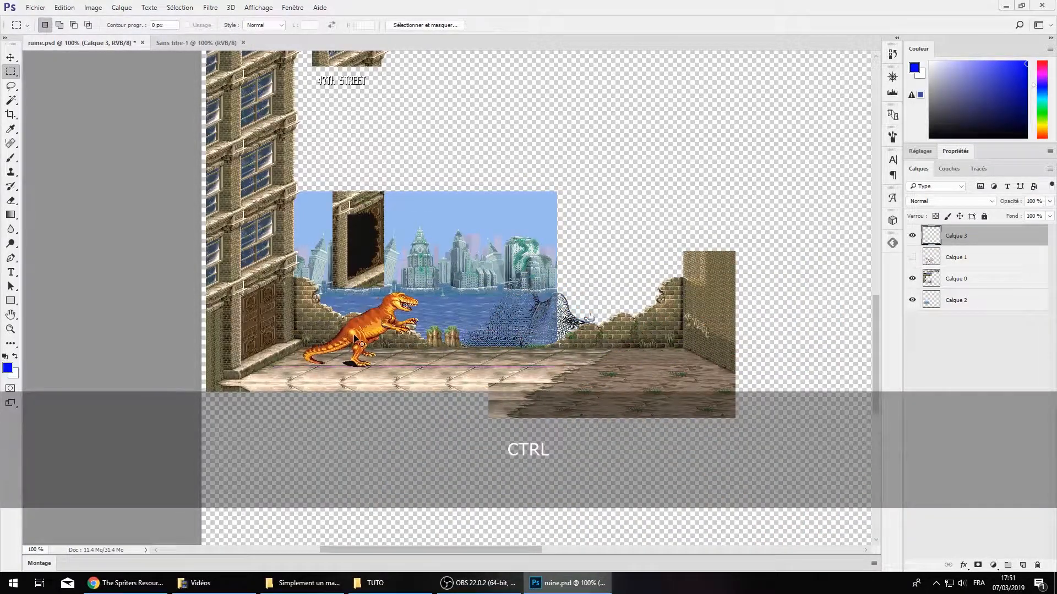
Select the broken window piece on Calque 0 and move it off the skyline to the empty area above the far wall
click(912, 278)
click(912, 278)
click(956, 299)
drag(400, 254, 328, 168)
drag(369, 237, 606, 118)
key(ctrl+z)
click(974, 282)
drag(386, 245, 682, 103)
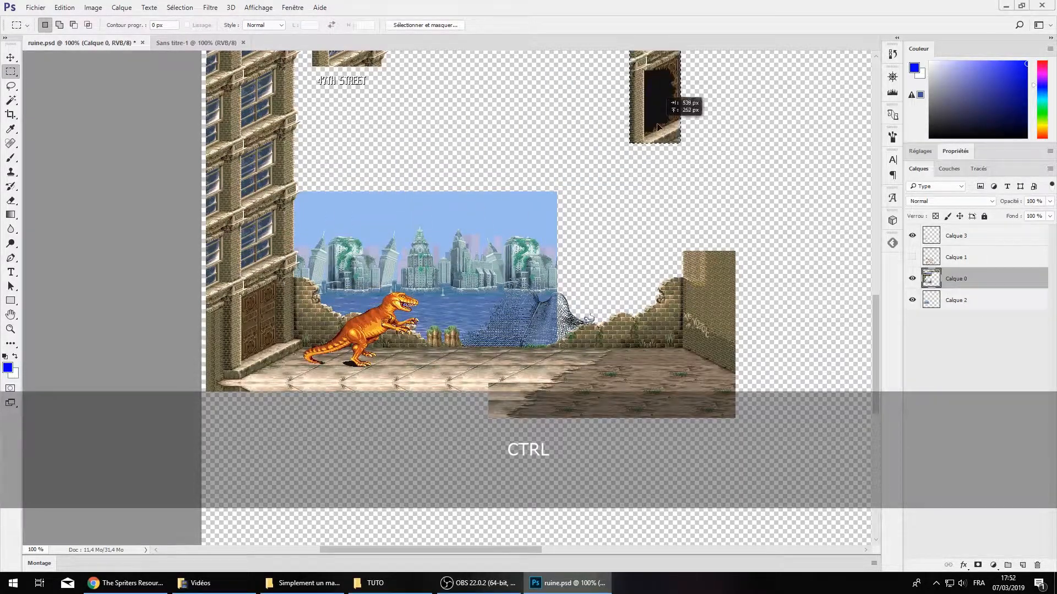
Cut the third standing green dinosaur from Calque 1 onto its own layer, leaving Calque 1 hidden and Calque 0 shown
click(912, 257)
click(956, 257)
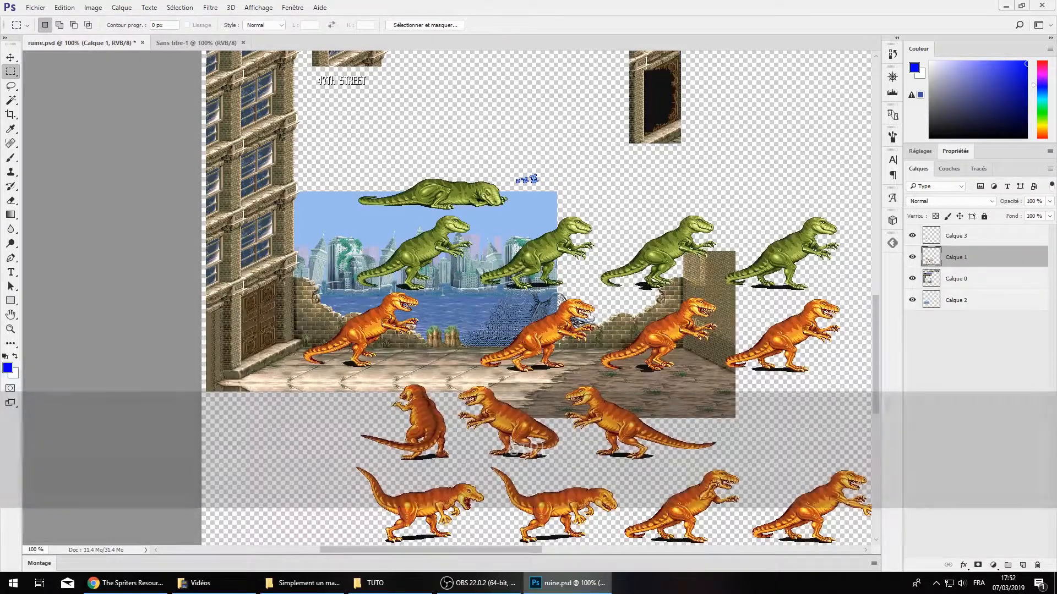
drag(679, 254, 707, 280)
key(shift)
key(ctrl+x)
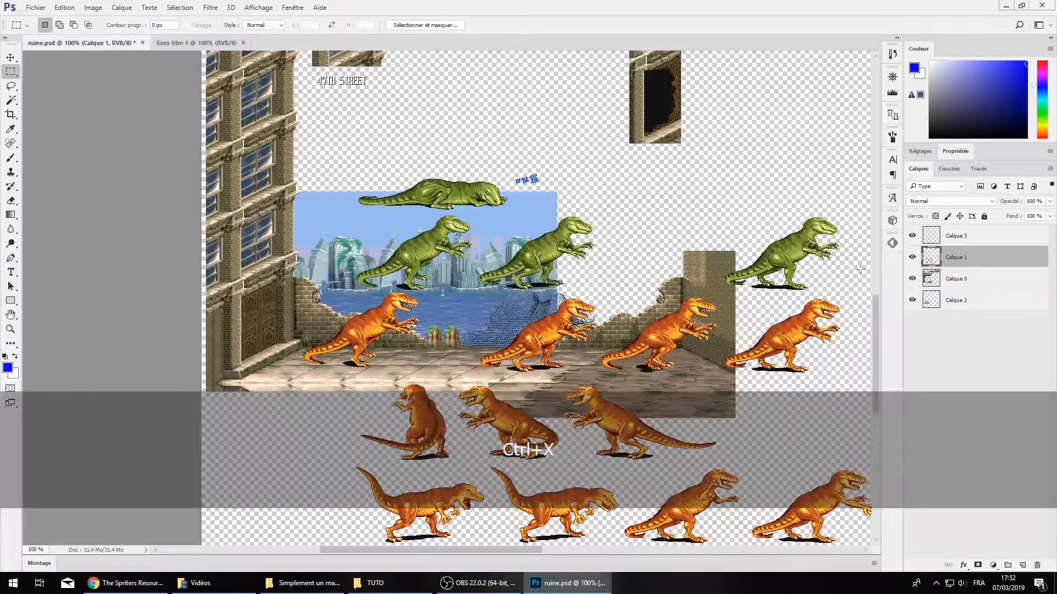
click(911, 278)
key(ctrl+v)
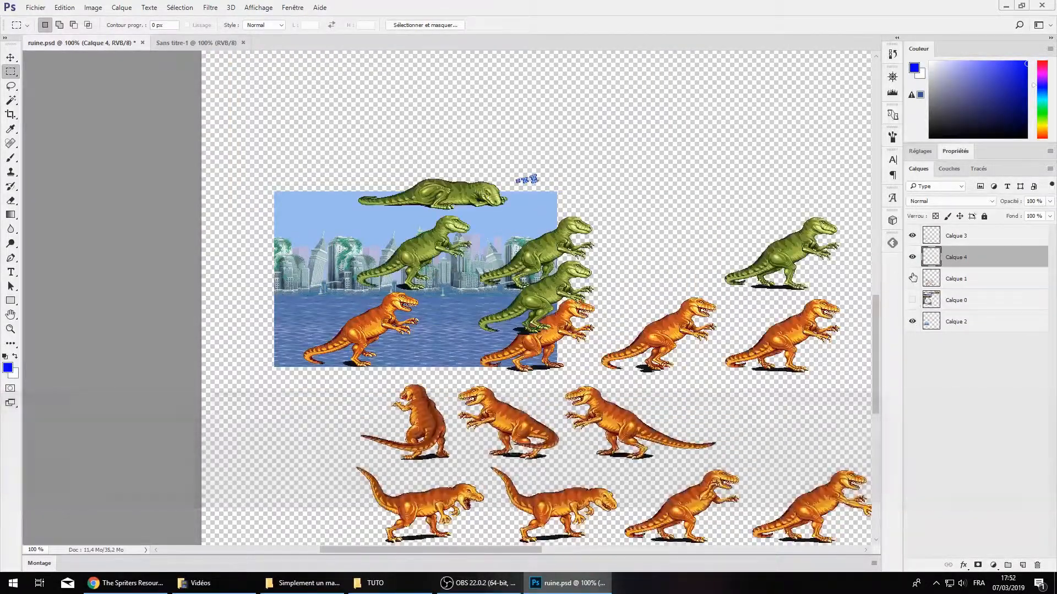
click(912, 279)
click(912, 300)
Rename the Calque 0 layer as décor
double_click(958, 301)
text(d)
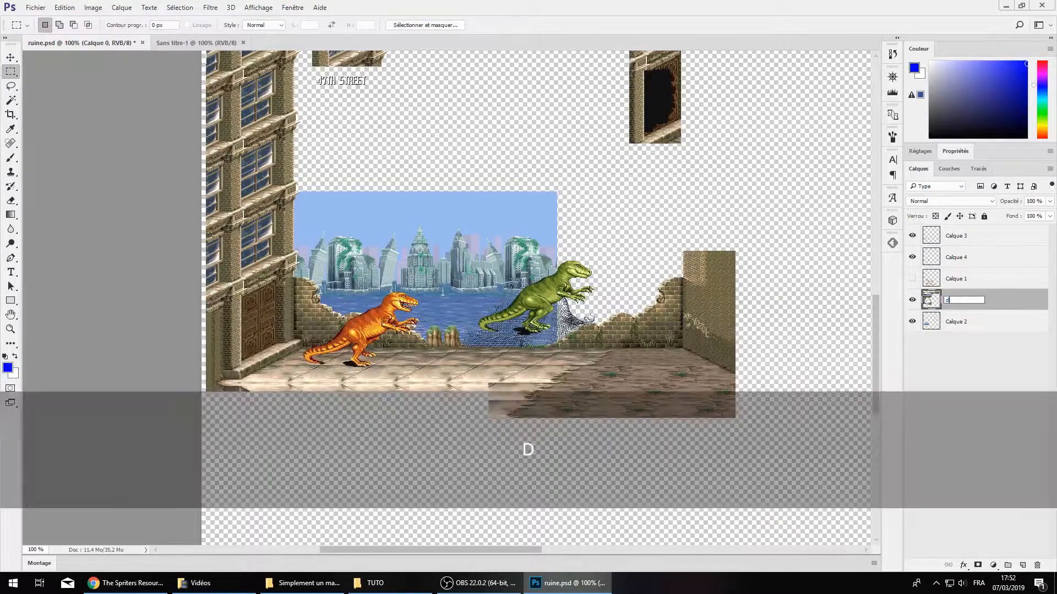
text(écor)
key(Return)
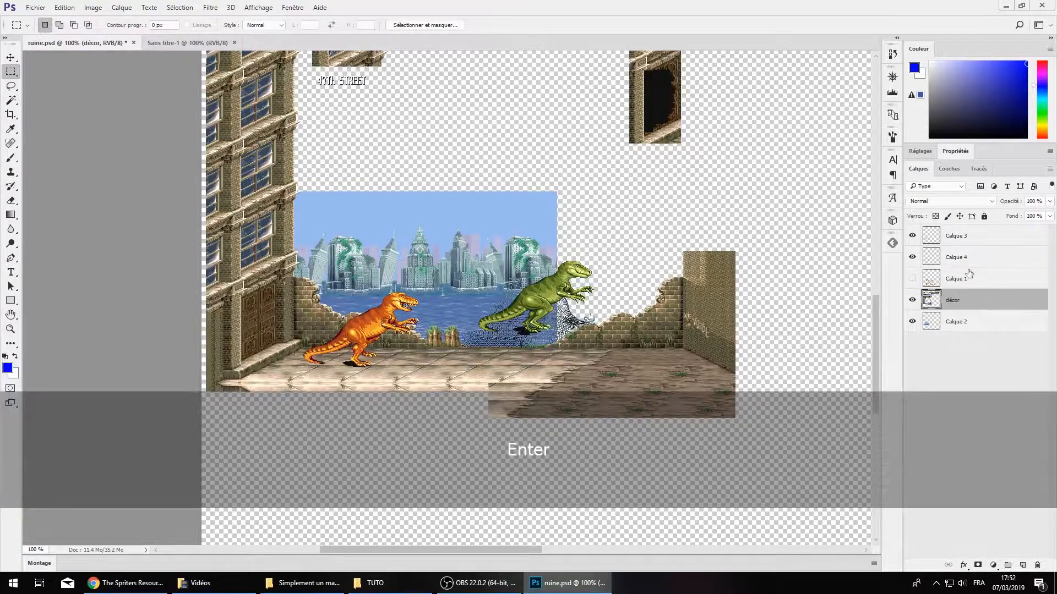
Rename the Calque 4 layer as VERT and the Calque 3 layer as ORANGE
double_click(971, 248)
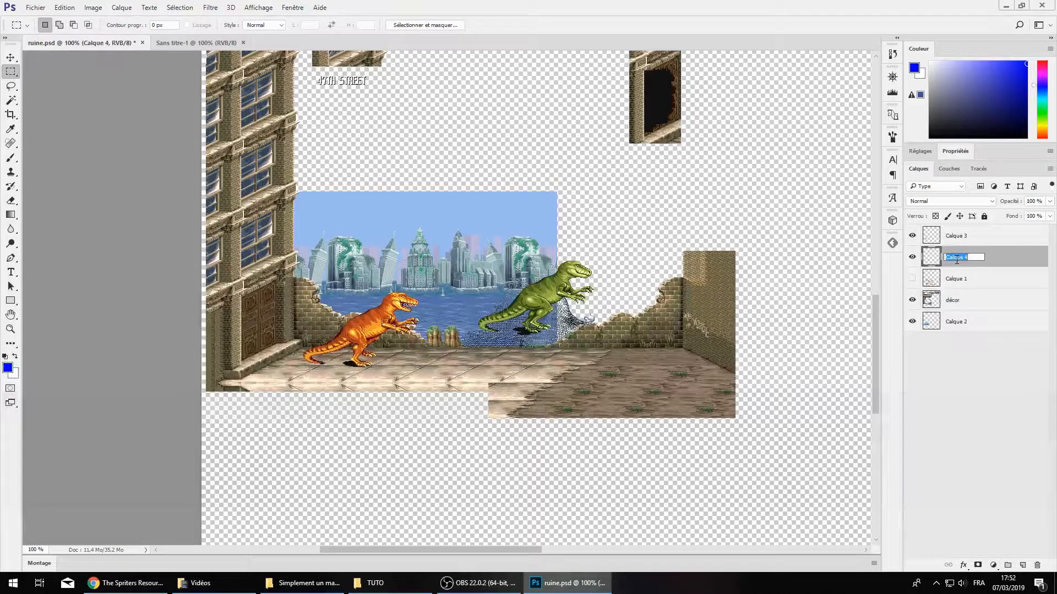
text(eERT)
key(Return)
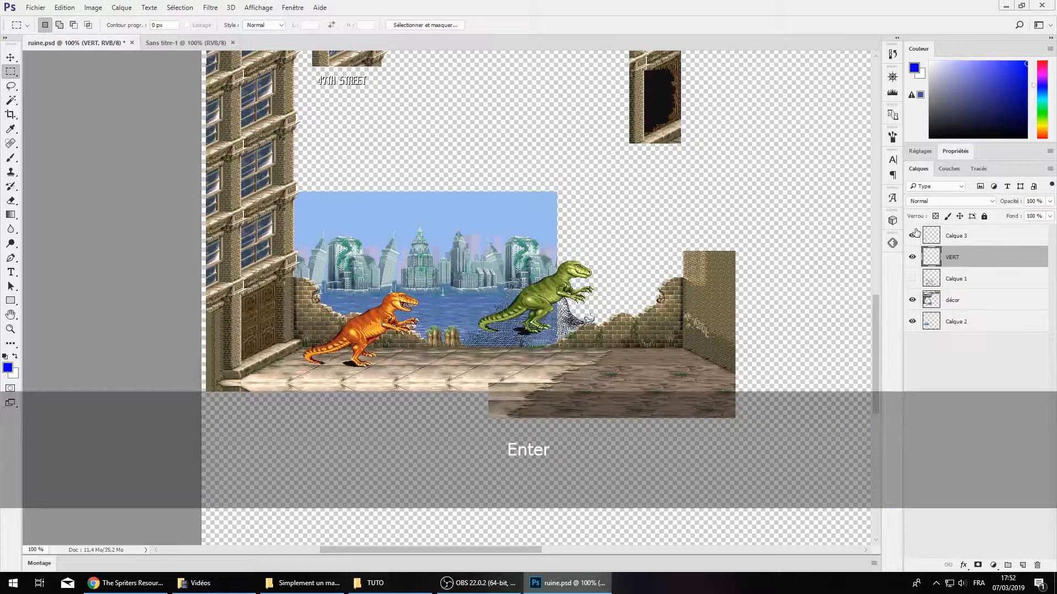
double_click(960, 237)
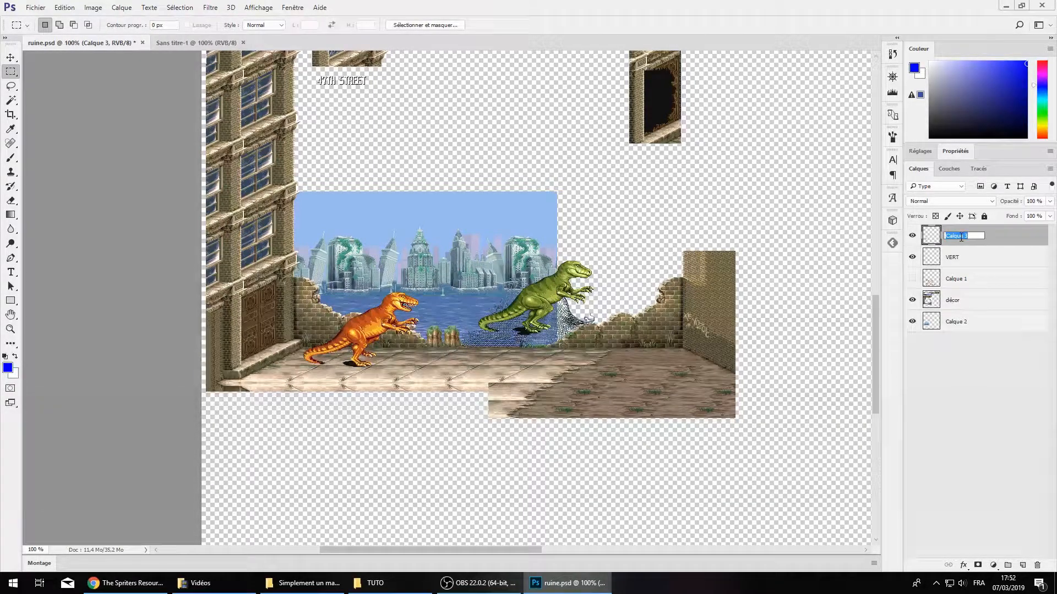
text(ORANGE)
key(Return)
Give the ORANGE layer an orange colour label and the VERT layer a green one
right_click(1001, 238)
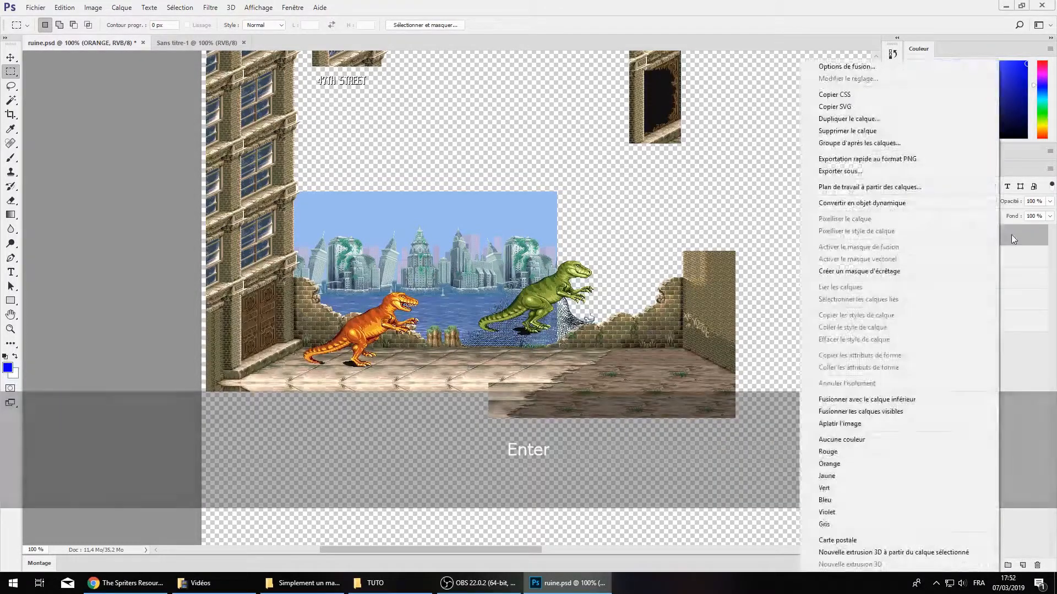
click(1011, 234)
right_click(1012, 235)
click(872, 461)
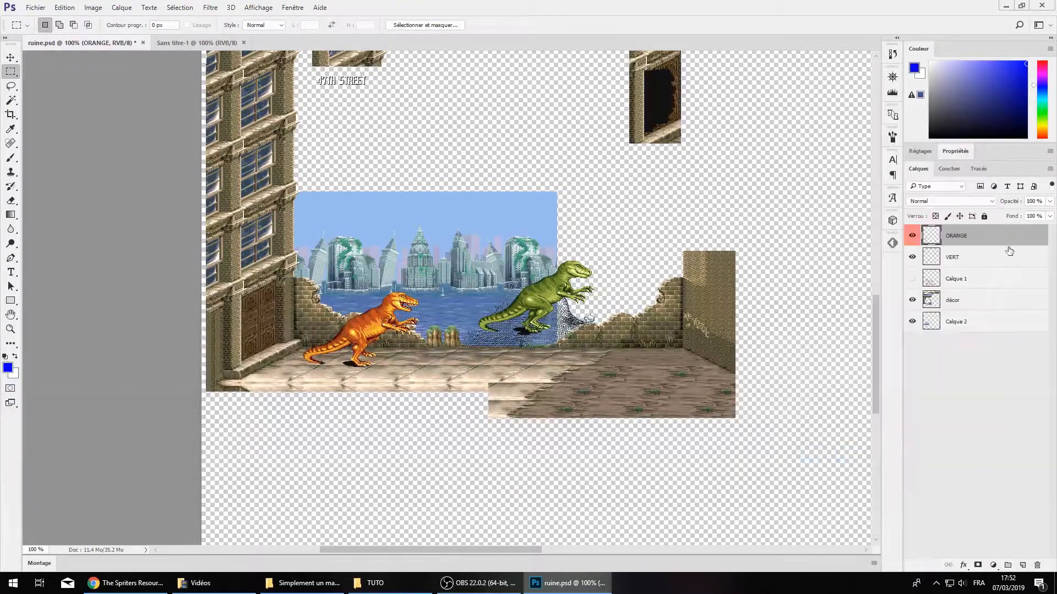
right_click(1004, 238)
click(859, 464)
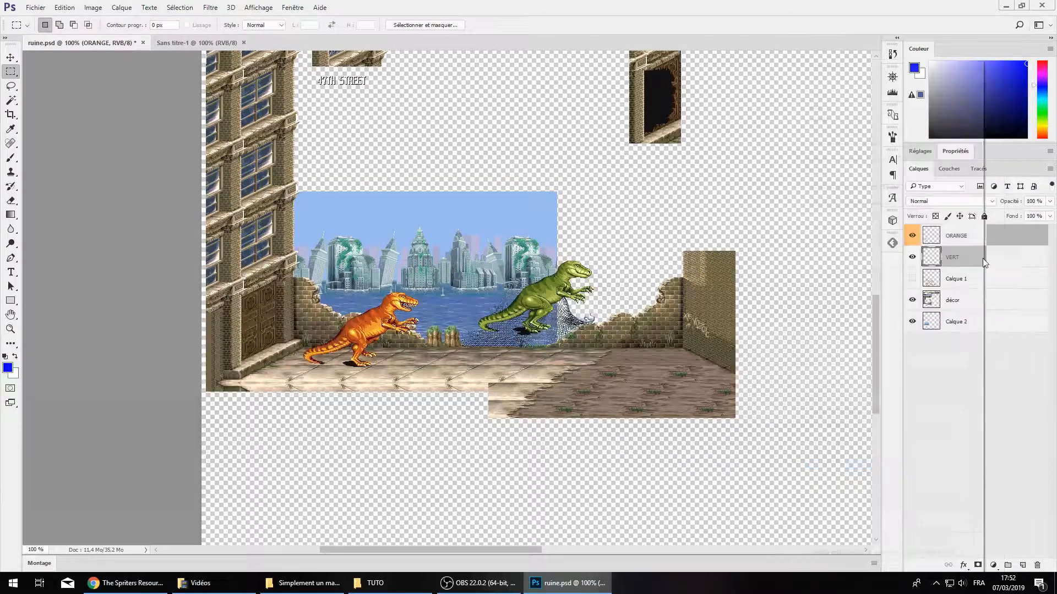
right_click(982, 259)
click(864, 487)
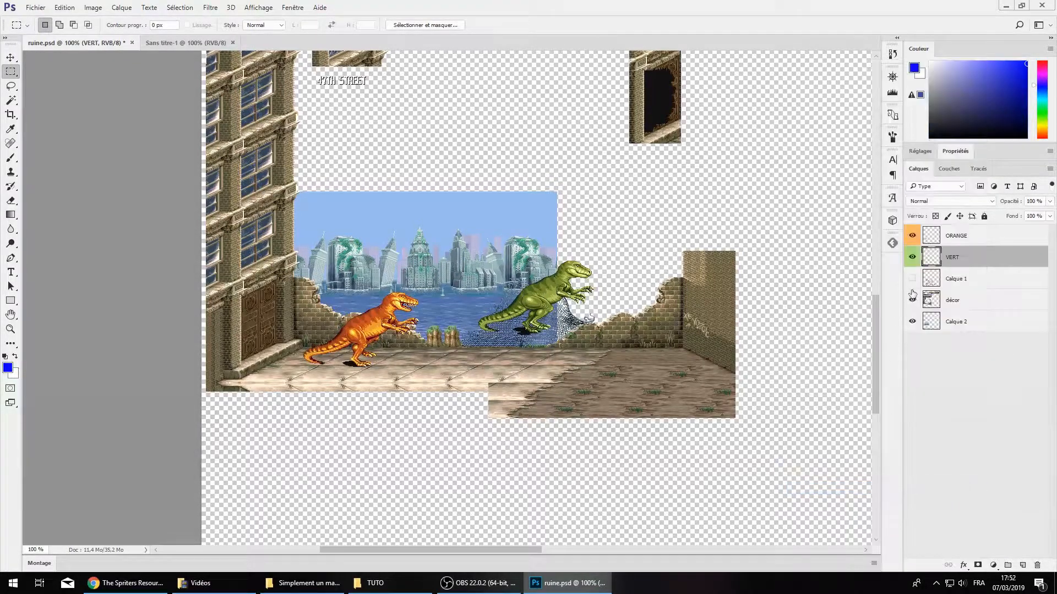
Rename the Calque 2 skyline layer as fond
double_click(952, 322)
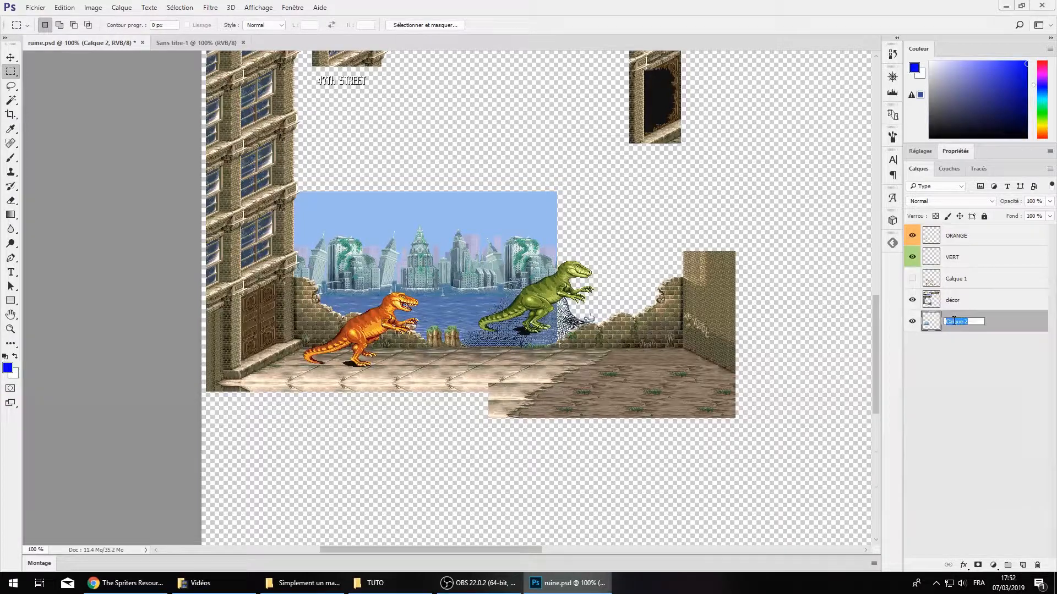
text(fond)
key(Return)
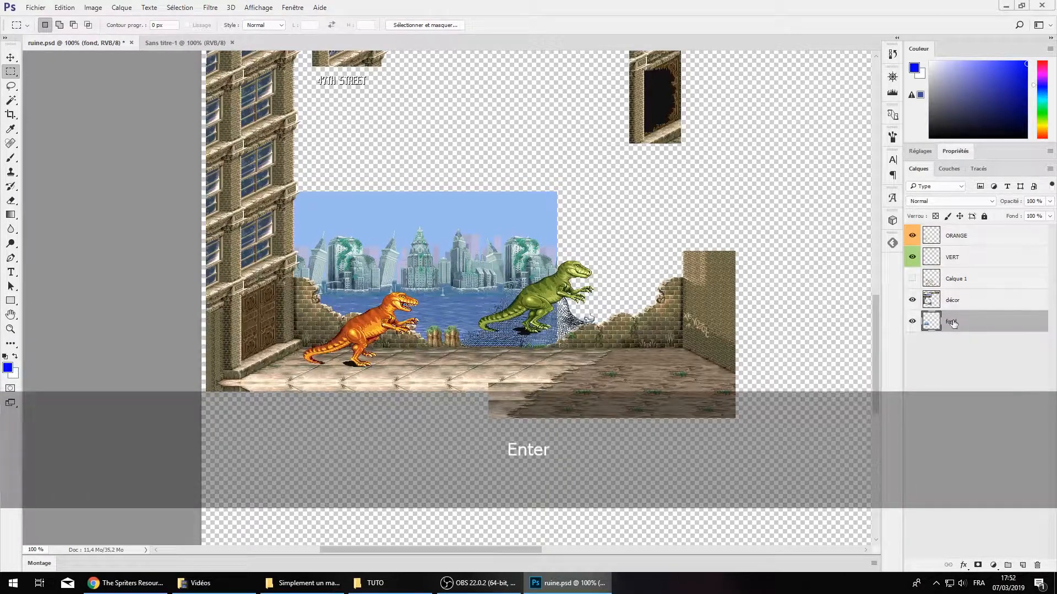
Move the green dinosaur on the VERT layer down onto the street, in front of the orange dinosaur
click(985, 266)
drag(540, 300, 501, 334)
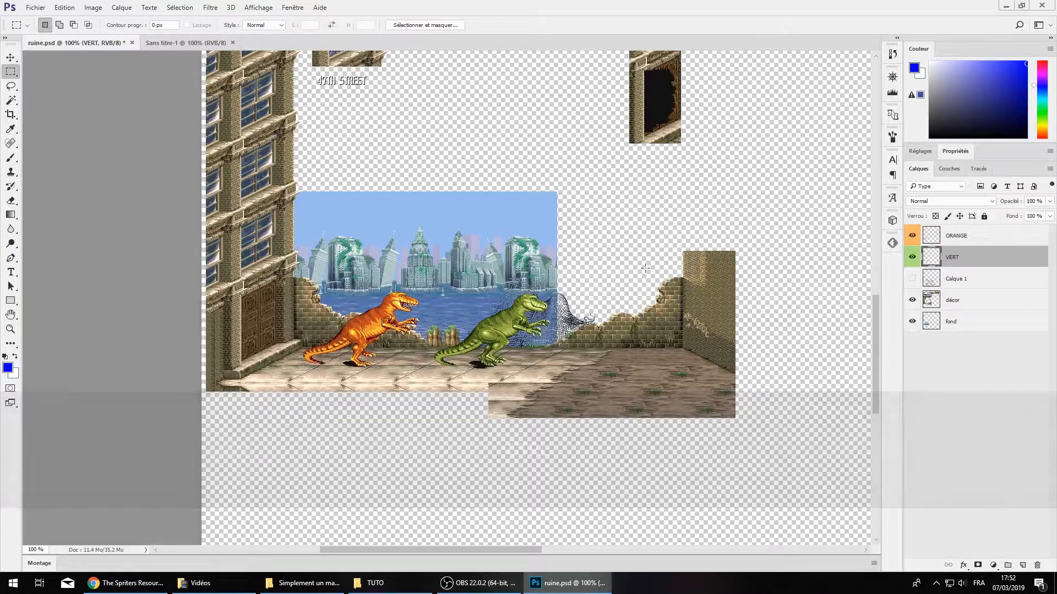
key(ctrl+KP_Add)
drag(567, 334, 581, 344)
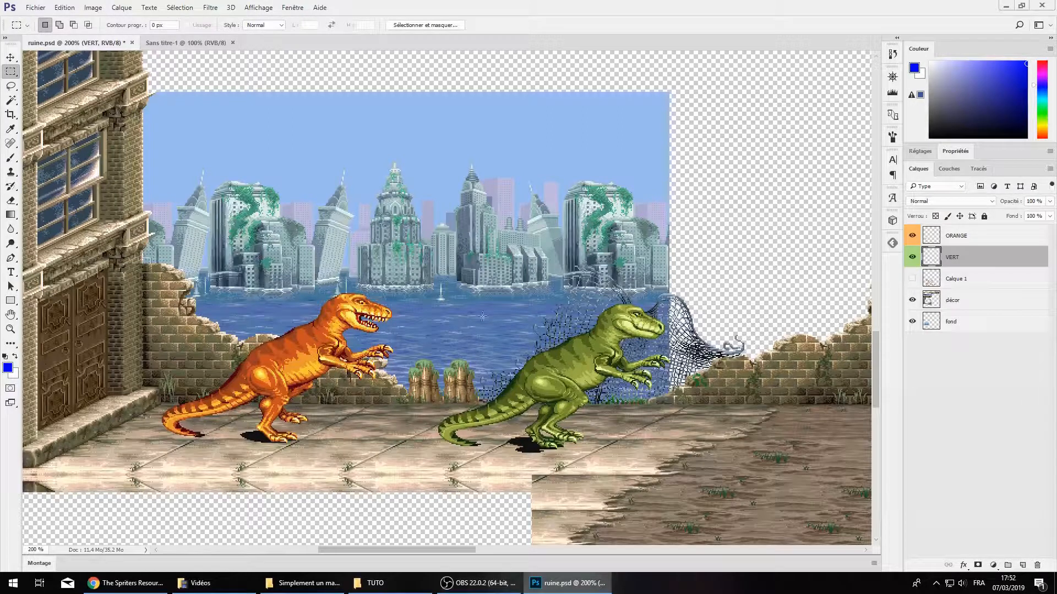
Try enlarging the green dinosaur freely to about 116% with Free Transform, and cancel the transformation
right_click(635, 221)
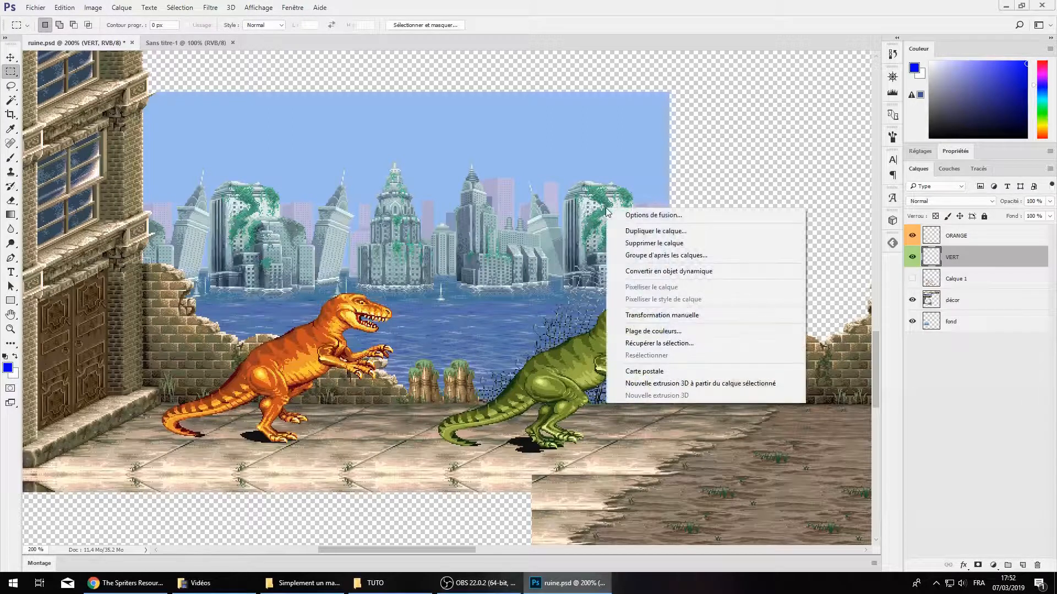
click(658, 322)
key(ctrl)
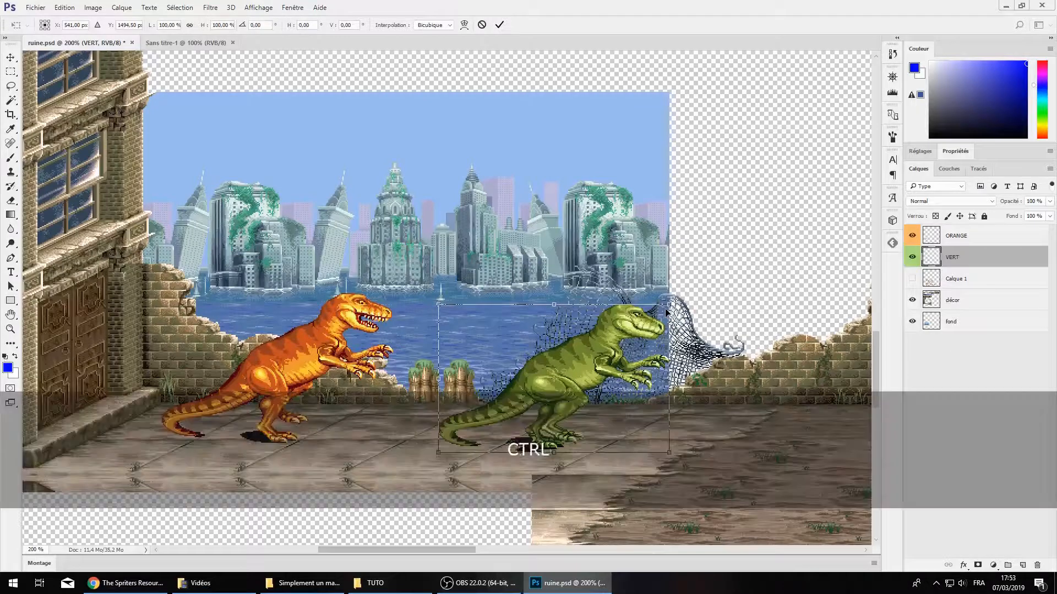
key(Escape)
key(ctrl+t)
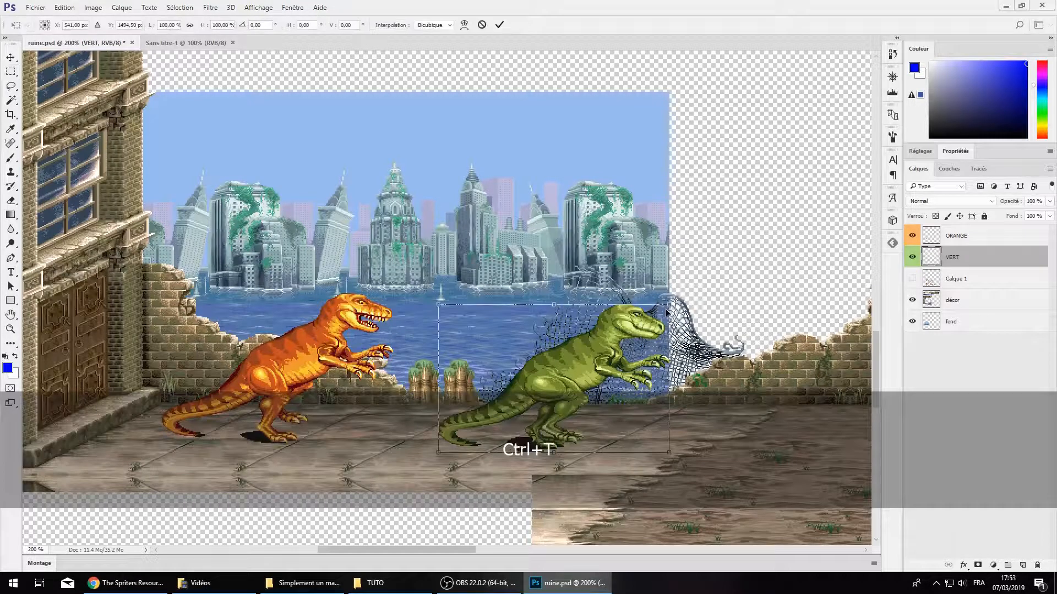
drag(664, 309, 509, 222)
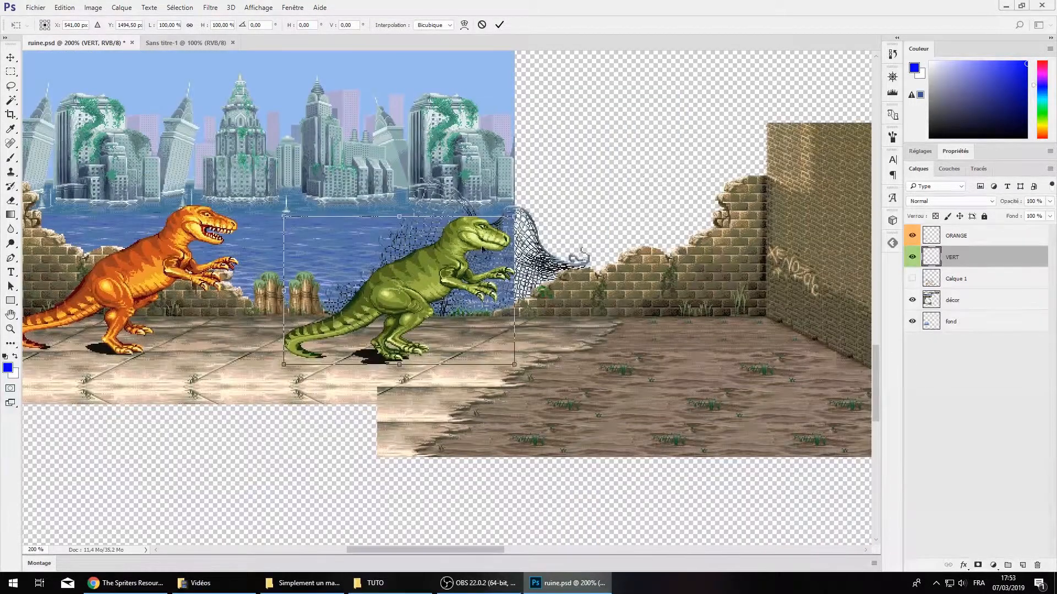
mouse_move(567, 190)
mouse_down()
mouse_move(589, 209)
mouse_move(583, 259)
mouse_move(564, 88)
mouse_move(563, 203)
mouse_move(684, 87)
mouse_move(720, 71)
mouse_move(341, 352)
mouse_move(550, 194)
mouse_up()
key(Escape)
key(ctrl+t)
key(Escape)
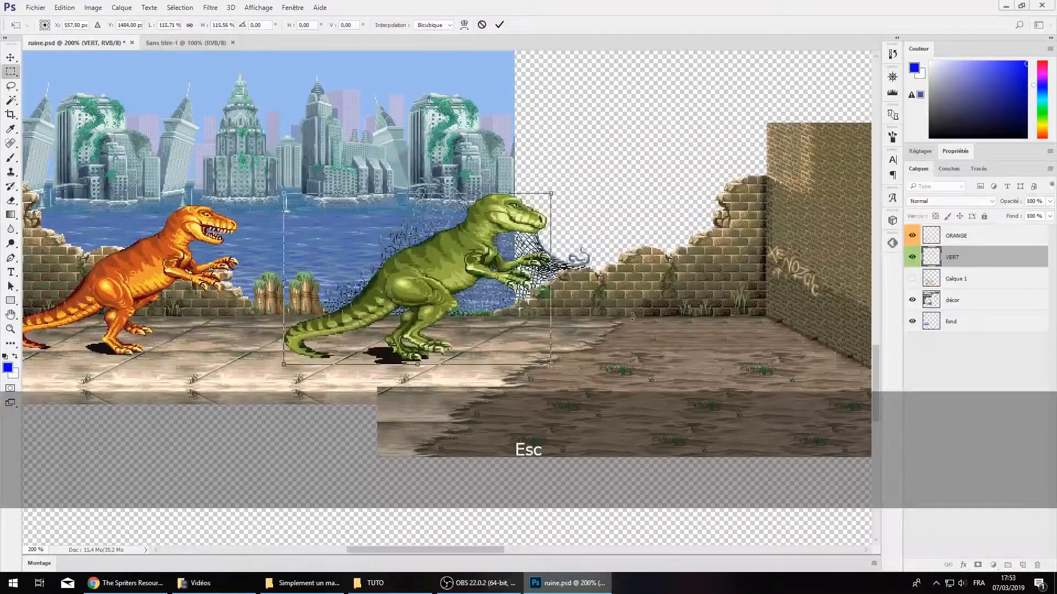
key(ctrl+t)
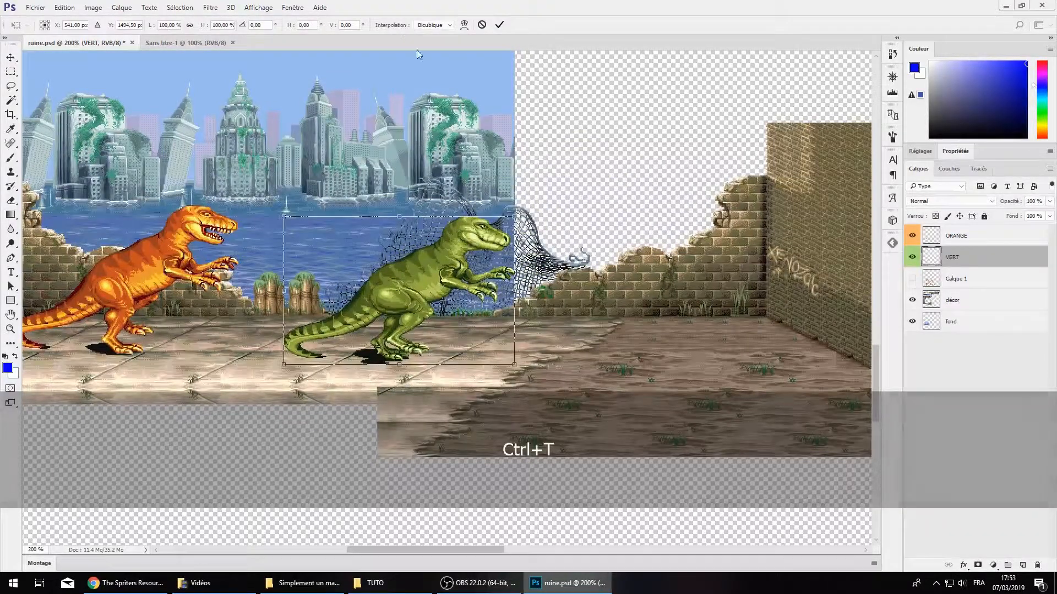
drag(342, 430, 458, 475)
scroll(450, 417, up, 3)
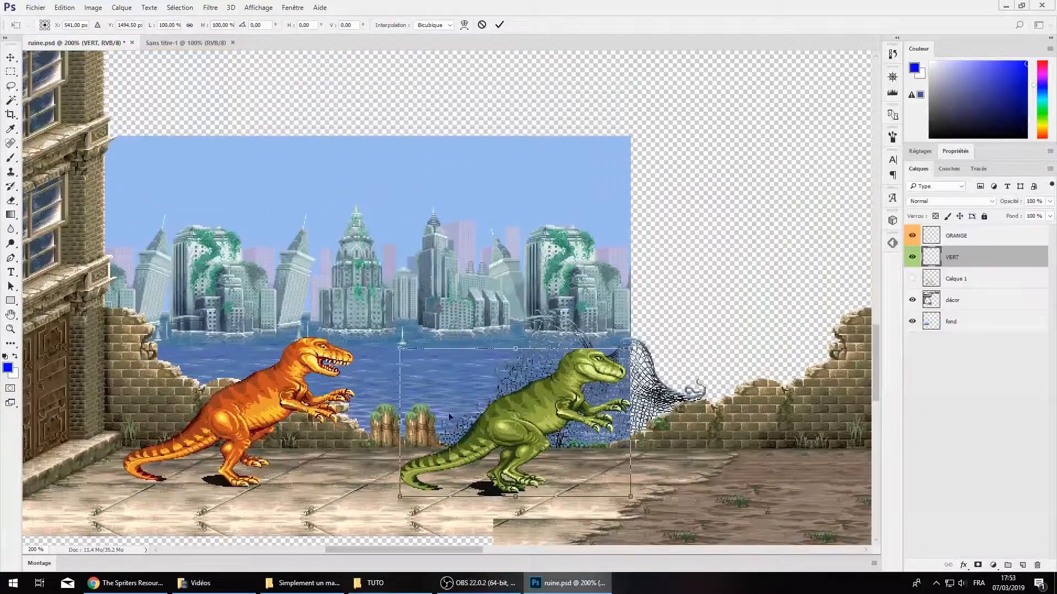
drag(393, 340, 372, 354)
key(Escape)
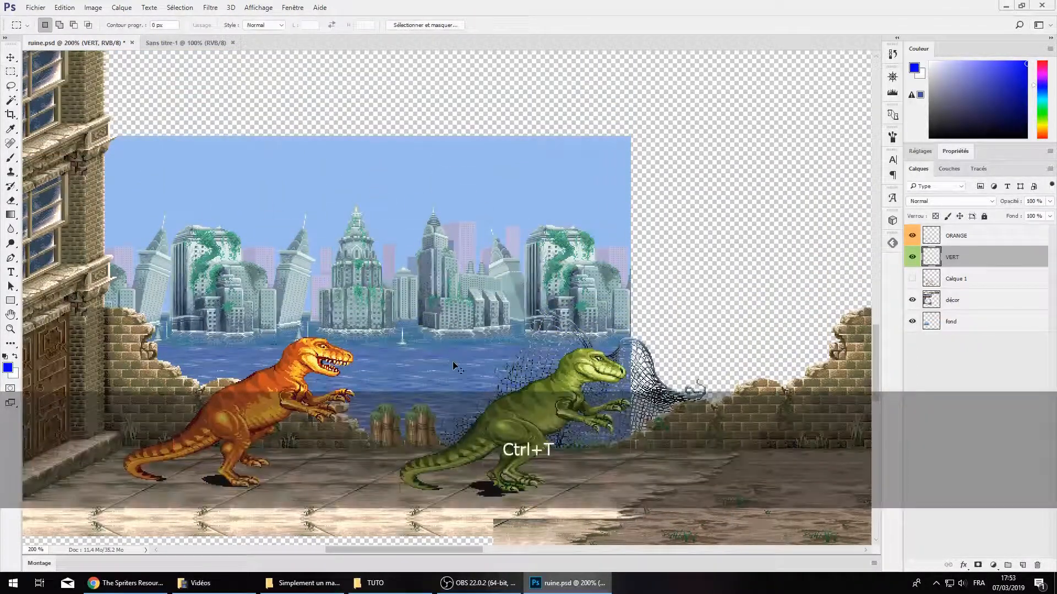
Try scaling the green dinosaur proportionally to 200% with Bicubique interpolation, and undo the enlargement
key(ctrl+t)
scroll(633, 449, down, 2)
scroll(707, 502, down, 2)
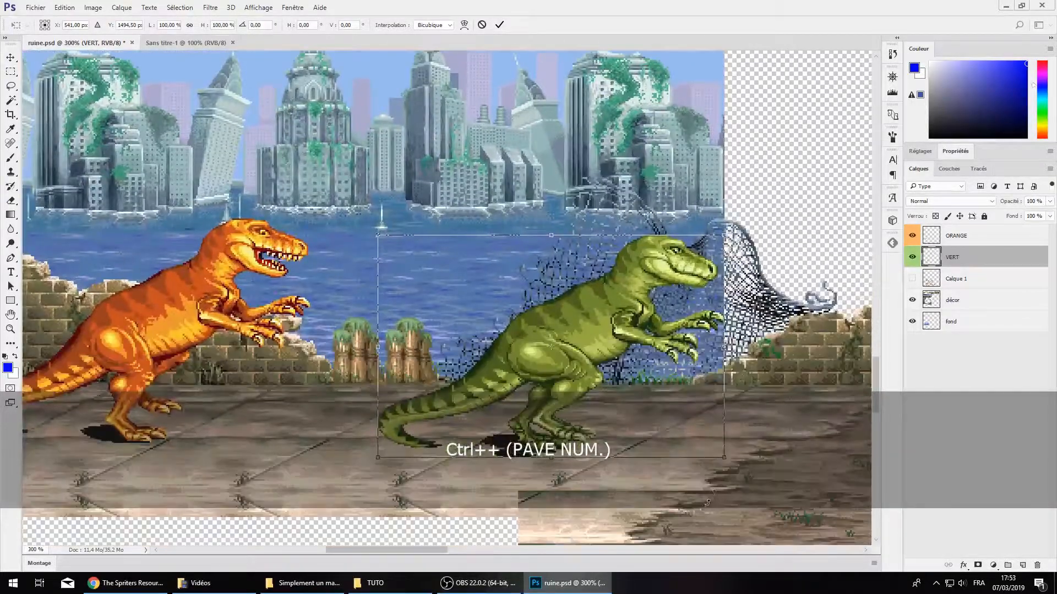
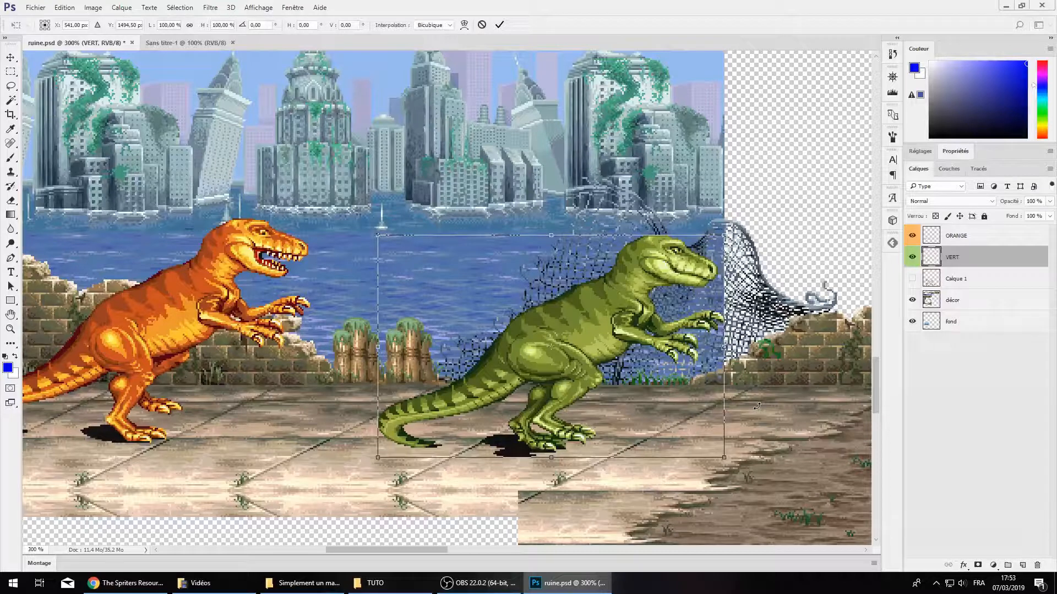
key(ctrl+KP_Subtract)
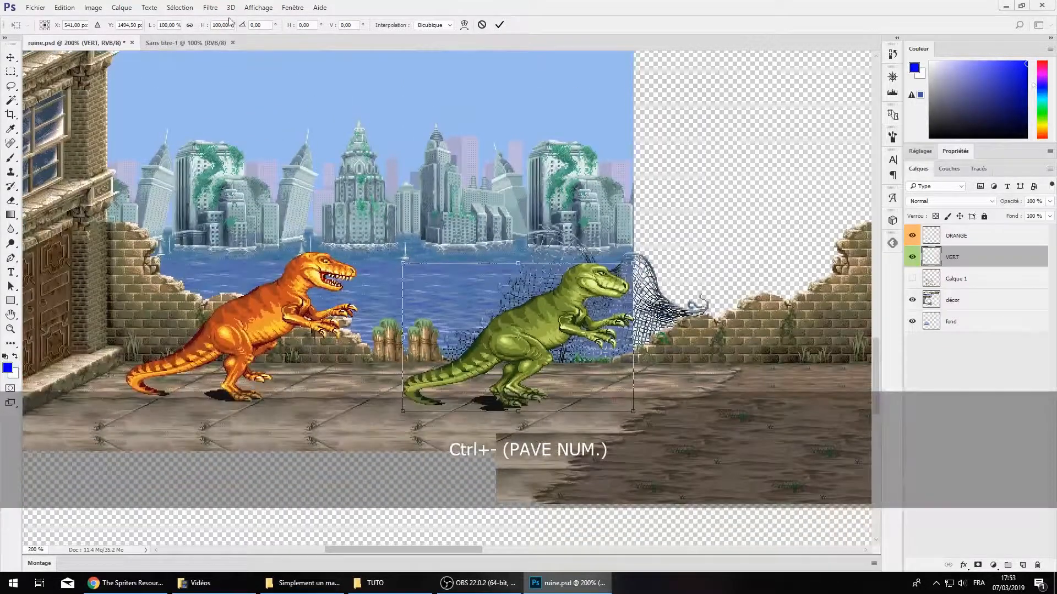
click(217, 25)
text(200)
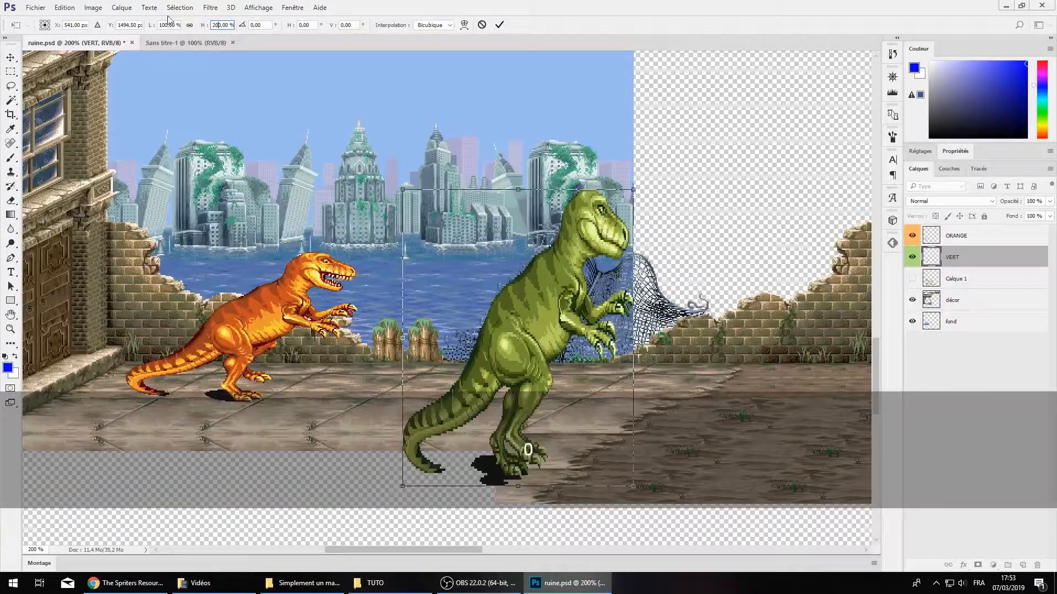
click(189, 25)
key(Return)
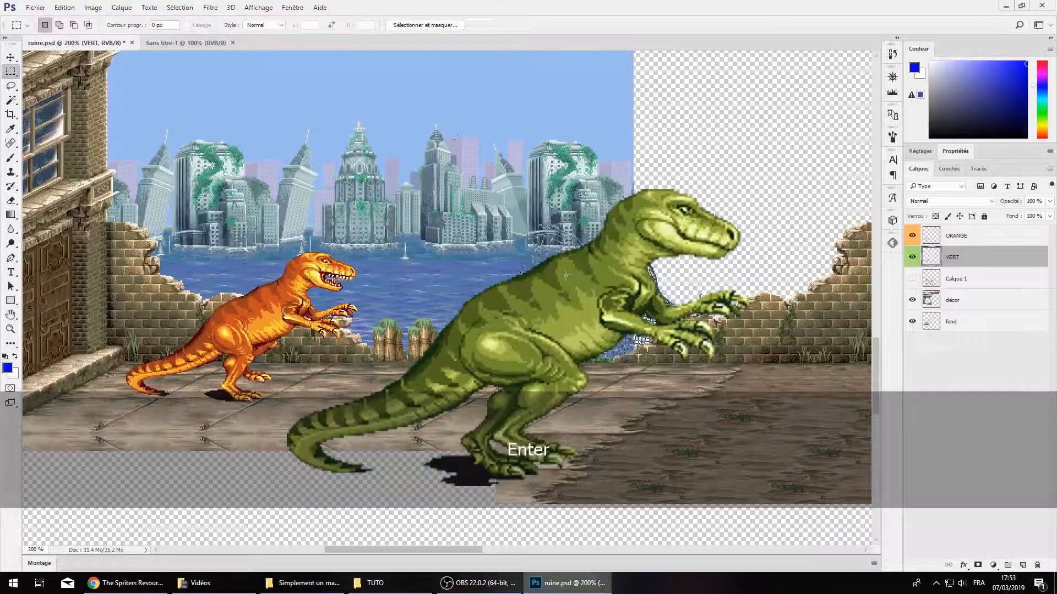
drag(422, 550, 465, 552)
key(ctrl+z)
Scale the green dinosaur proportionally to 200% with Free Transform, using Au plus proche interpolation
key(ctrl+t)
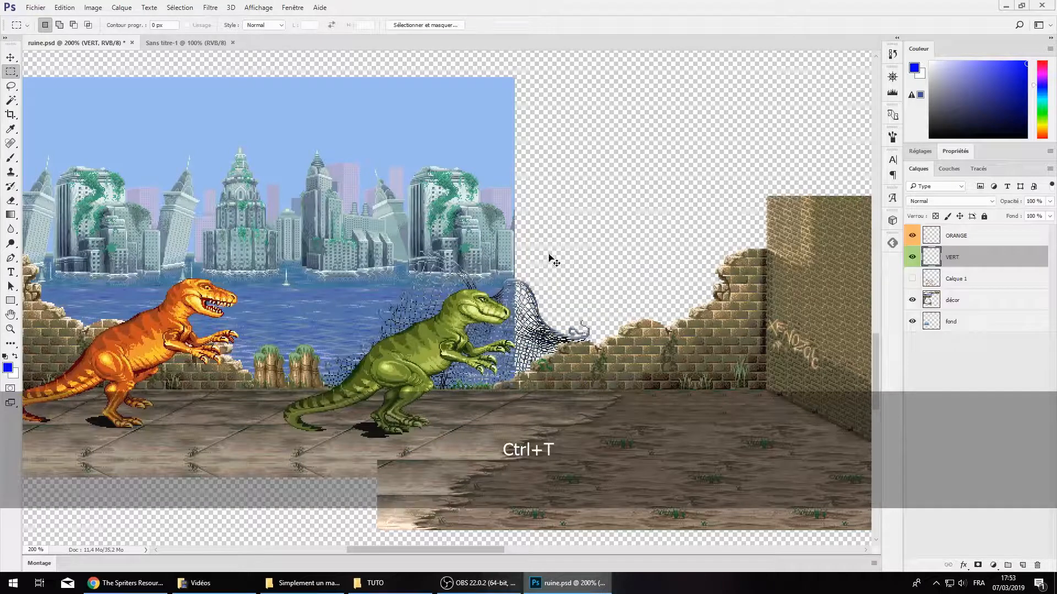
click(200, 26)
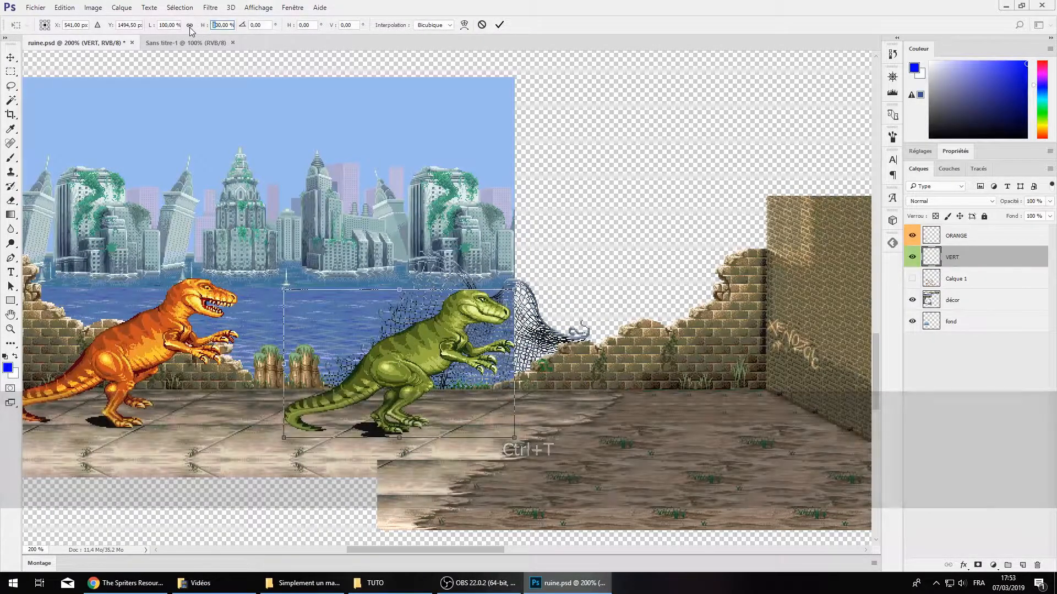
text(2)
click(189, 26)
click(433, 24)
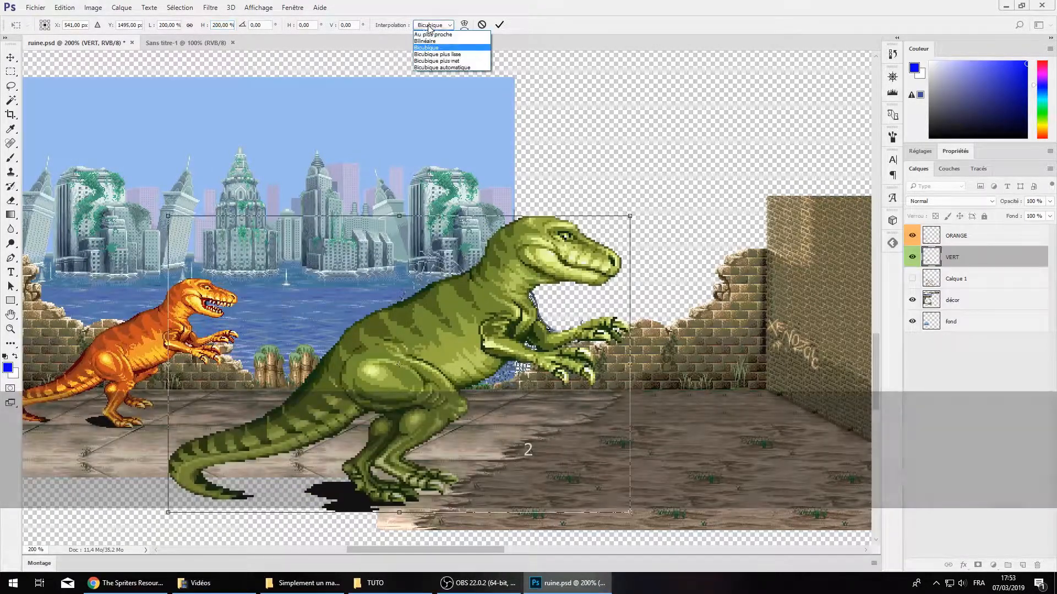
click(438, 35)
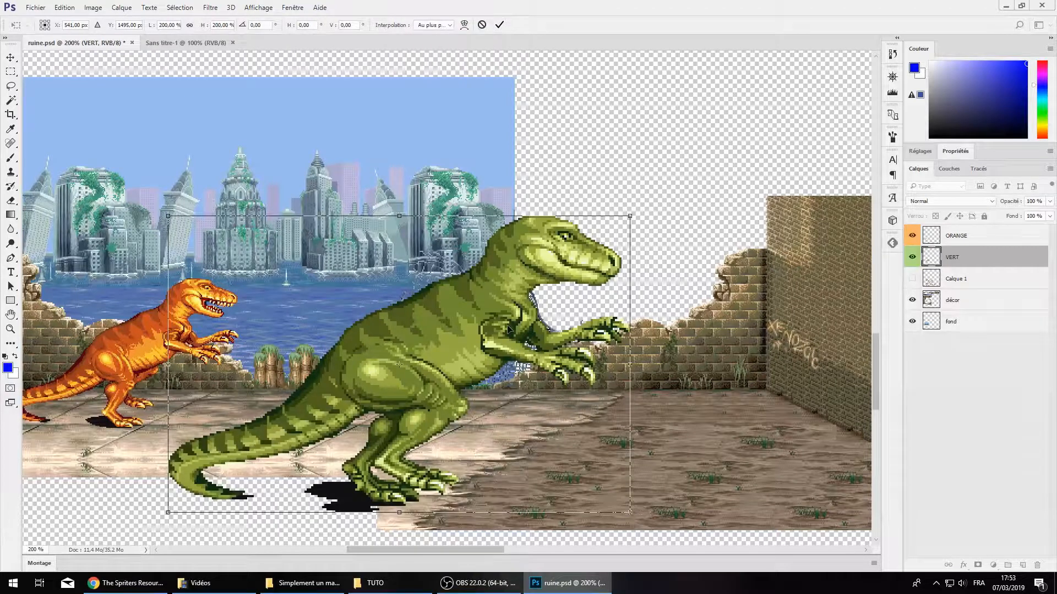
key(Return)
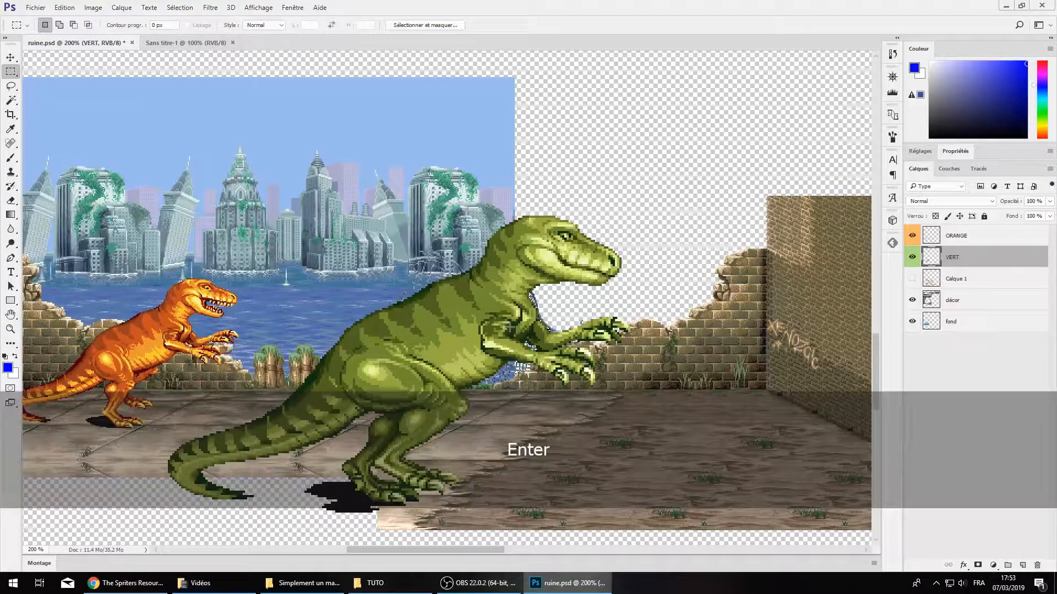
Try the Au plus proche (contours nets) resampling method in the image size settings, and cancel without resizing the image
click(93, 7)
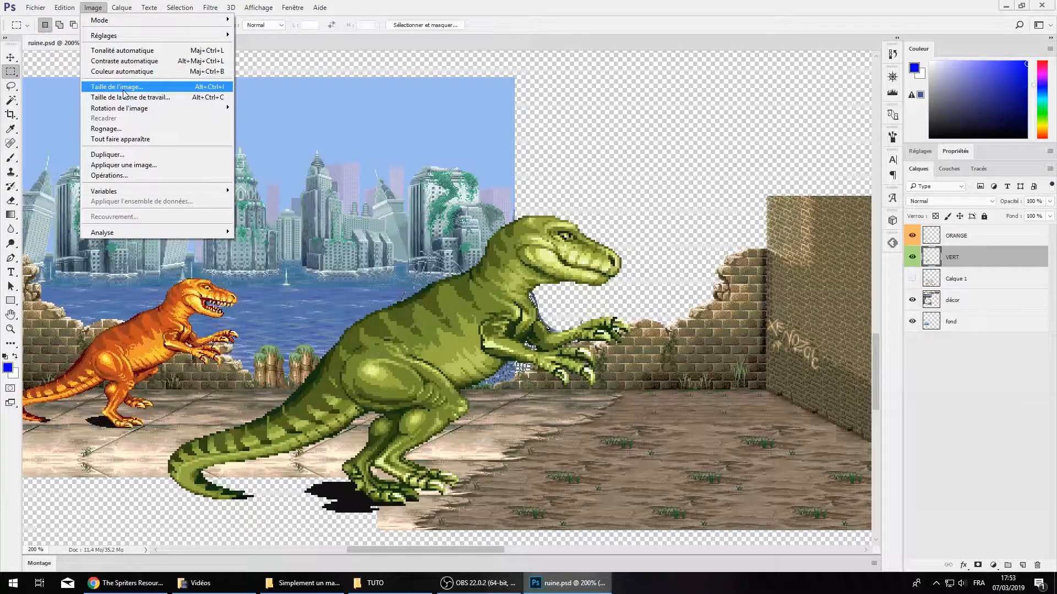
click(124, 89)
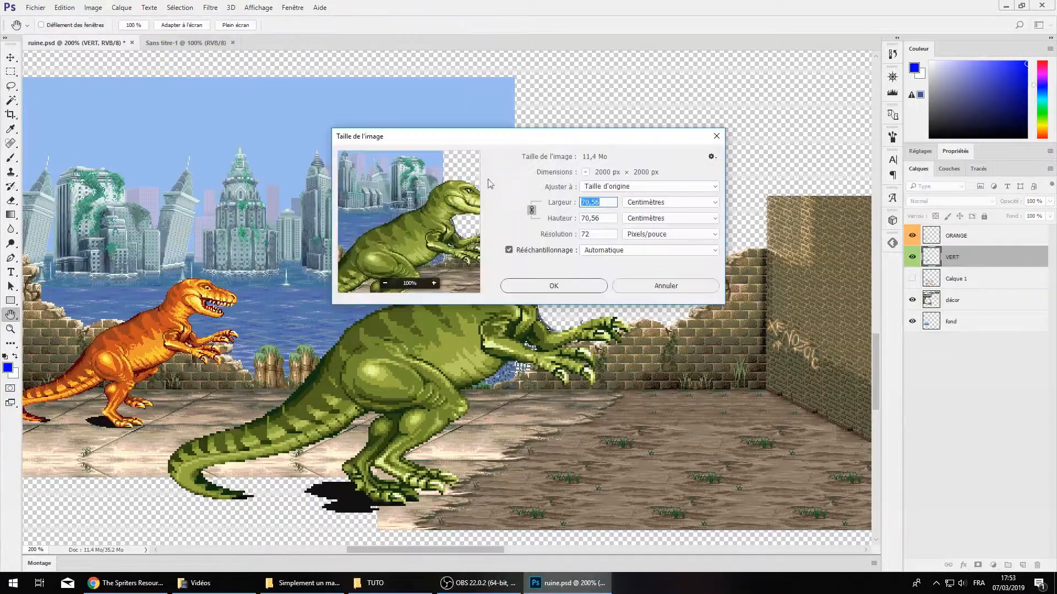
click(599, 253)
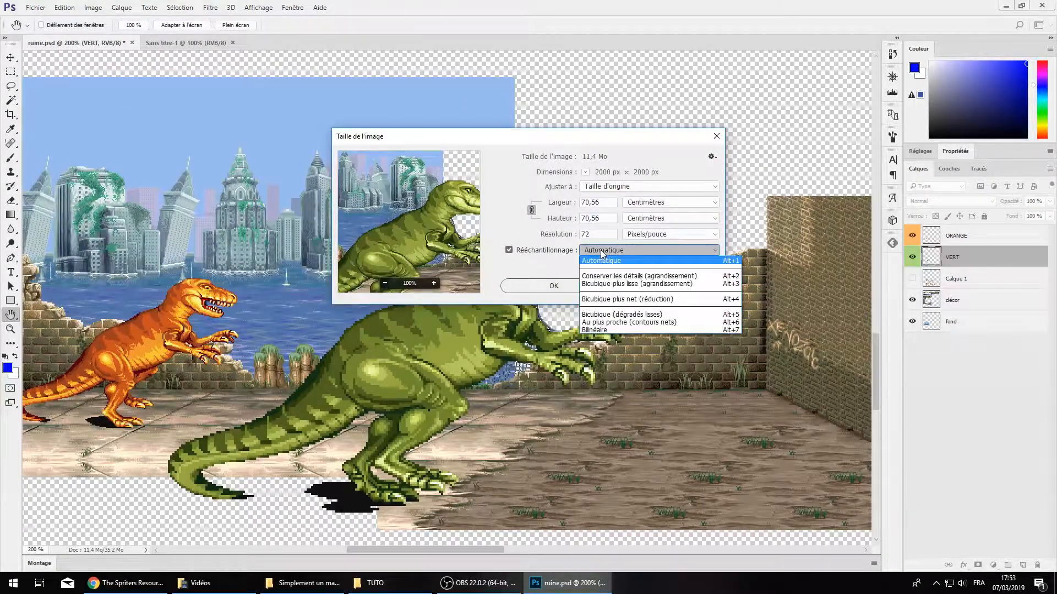
click(615, 323)
click(646, 290)
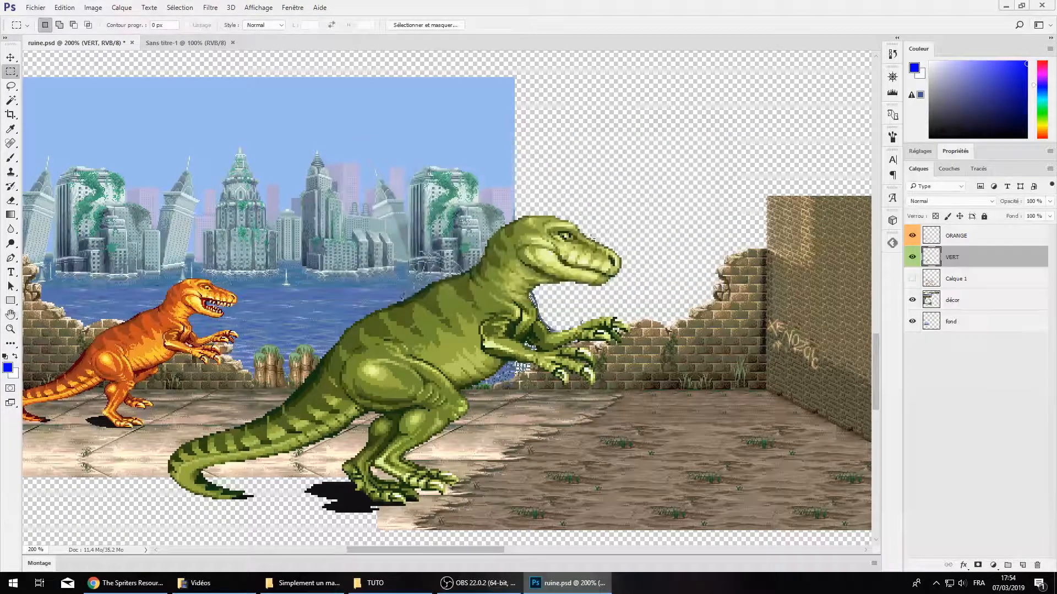
Undo the 200% enlargement of the green dinosaur
key(alt+i)
key(Down)
key(Down)
key(Escape)
key(ctrl+z)
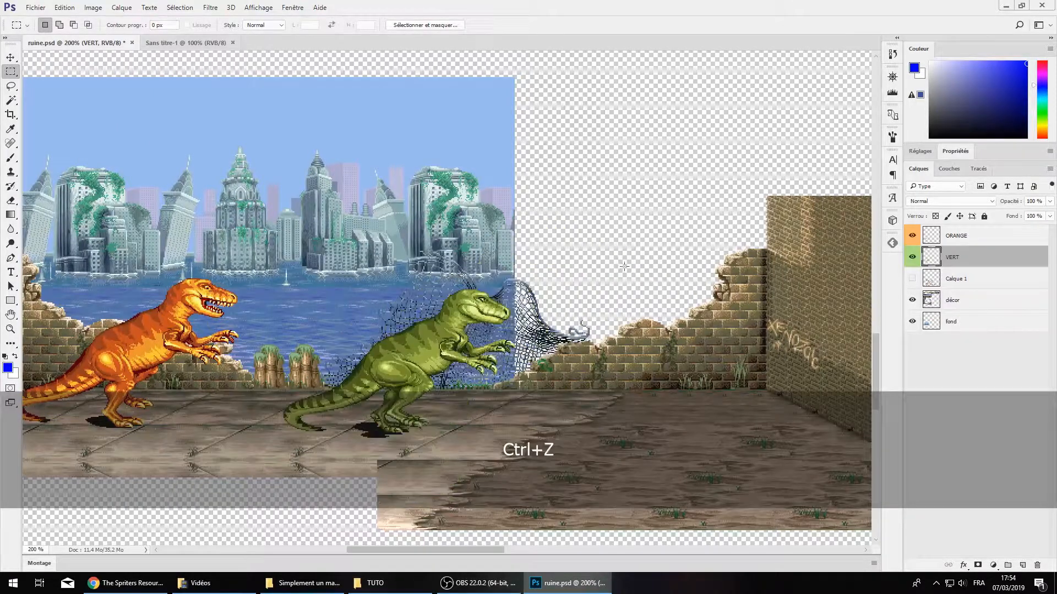
Flip the green dinosaur horizontally with Free Transform so it faces the orange one
scroll(439, 483, left, 3)
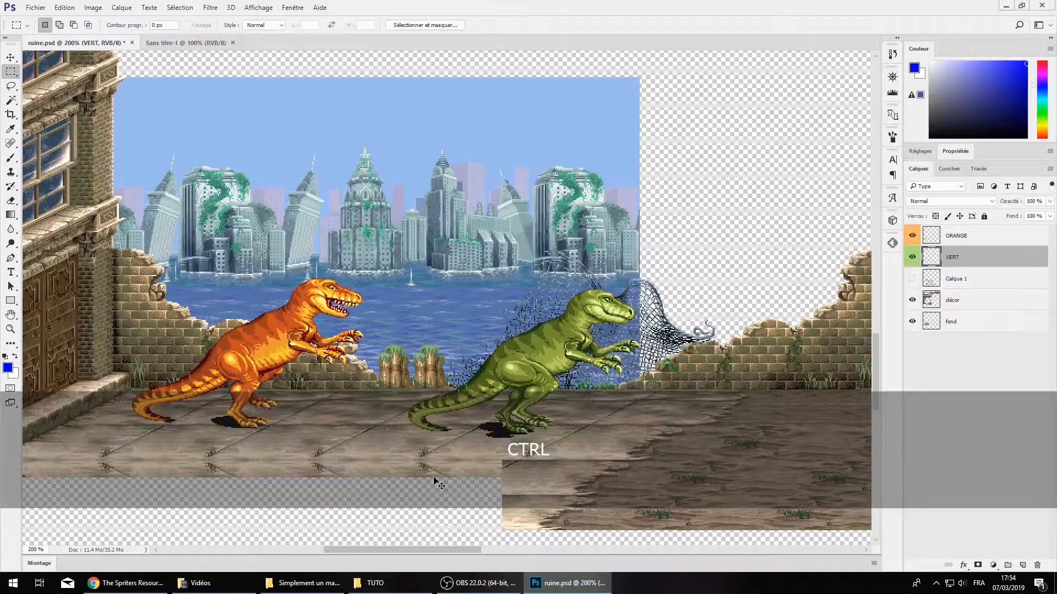
key(ctrl+t)
right_click(586, 307)
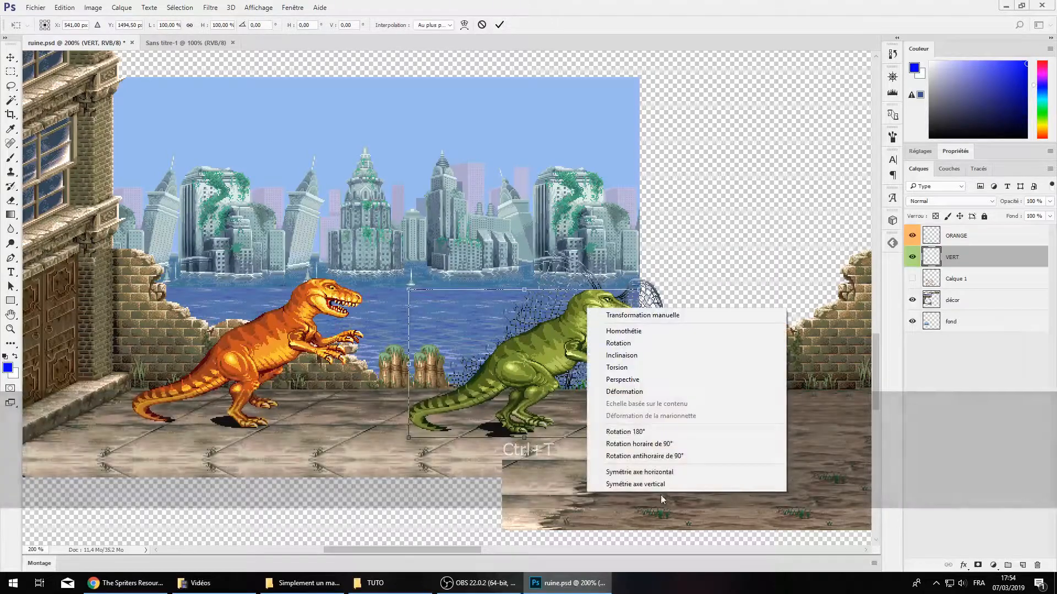
click(656, 474)
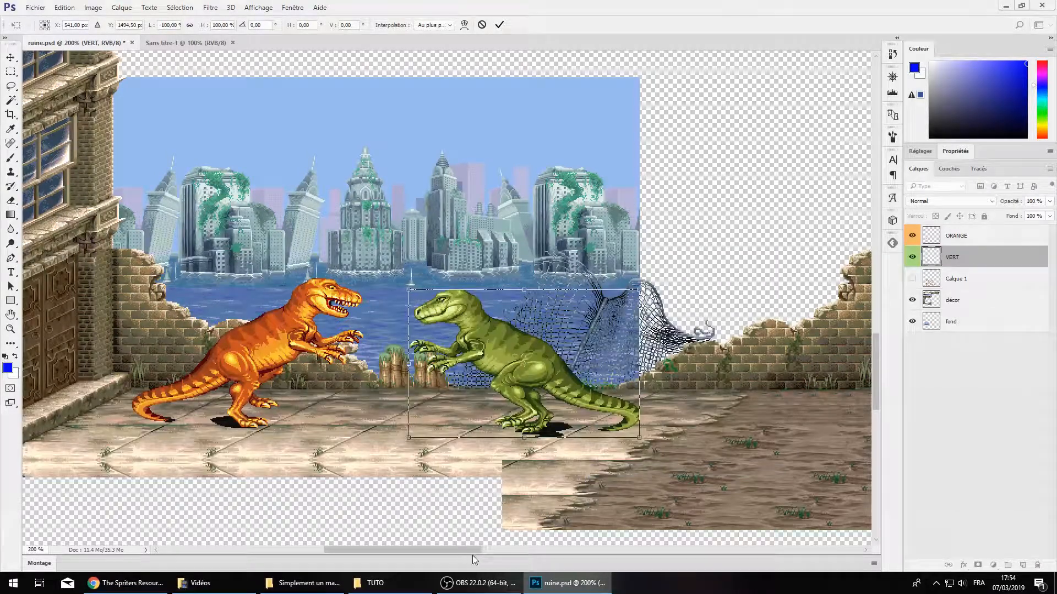
key(ctrl+KP_Add)
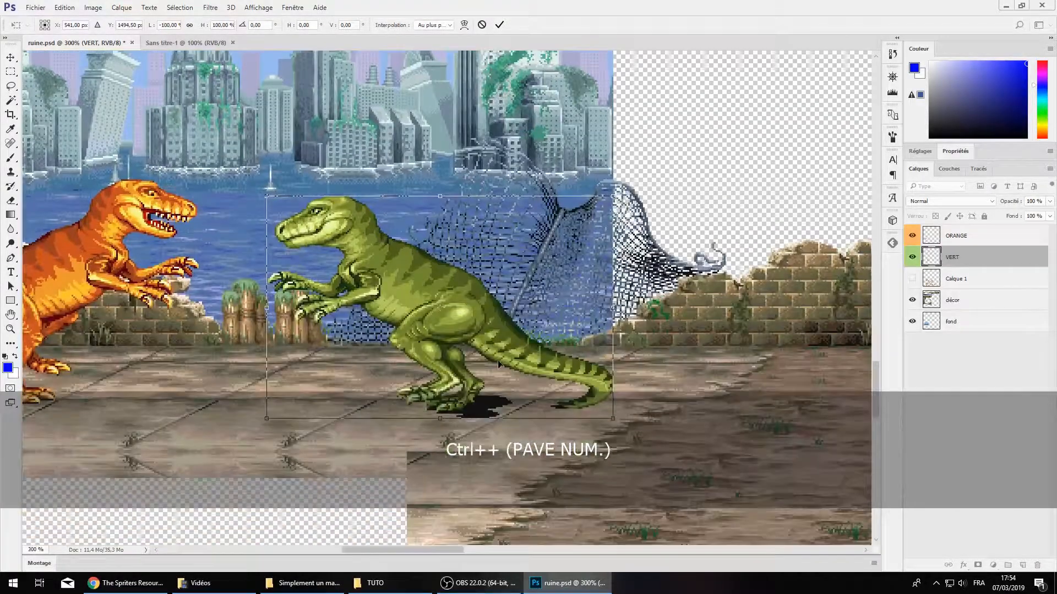
key(Return)
Nudge the green dinosaur left in large increments, bringing it closer to the orange dinosaur
key(ctrl+KP_Subtract)
scroll(627, 278, down, 3)
key(ctrl+shift+Left)
key(ctrl+shift+Left)
key(ctrl+shift+Left)
key(ctrl+shift+Left)
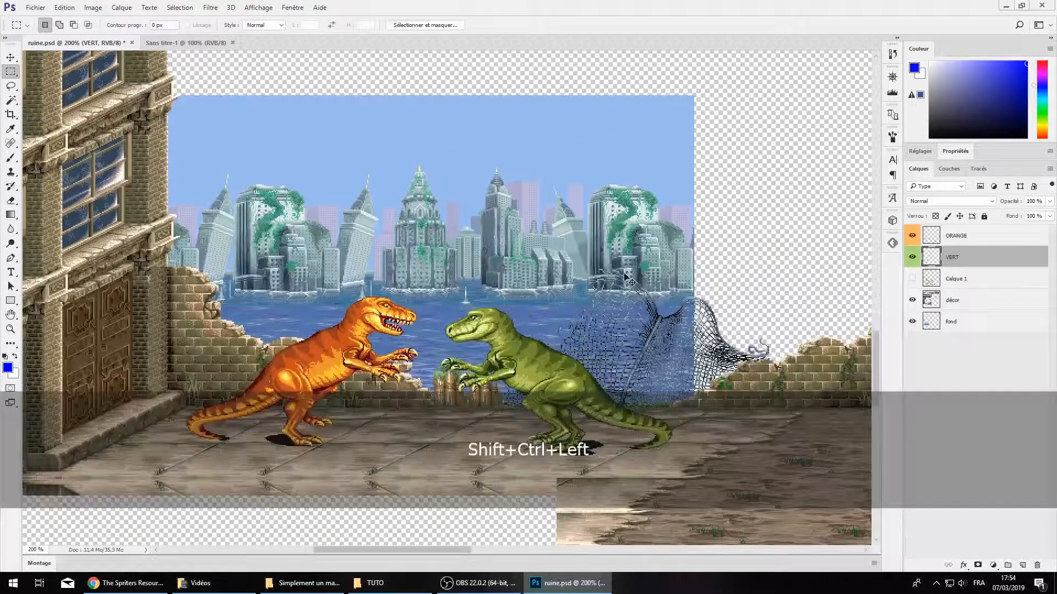
Nudge the orange dinosaur on the ORANGE layer left in large increments, away from the green one
click(1010, 233)
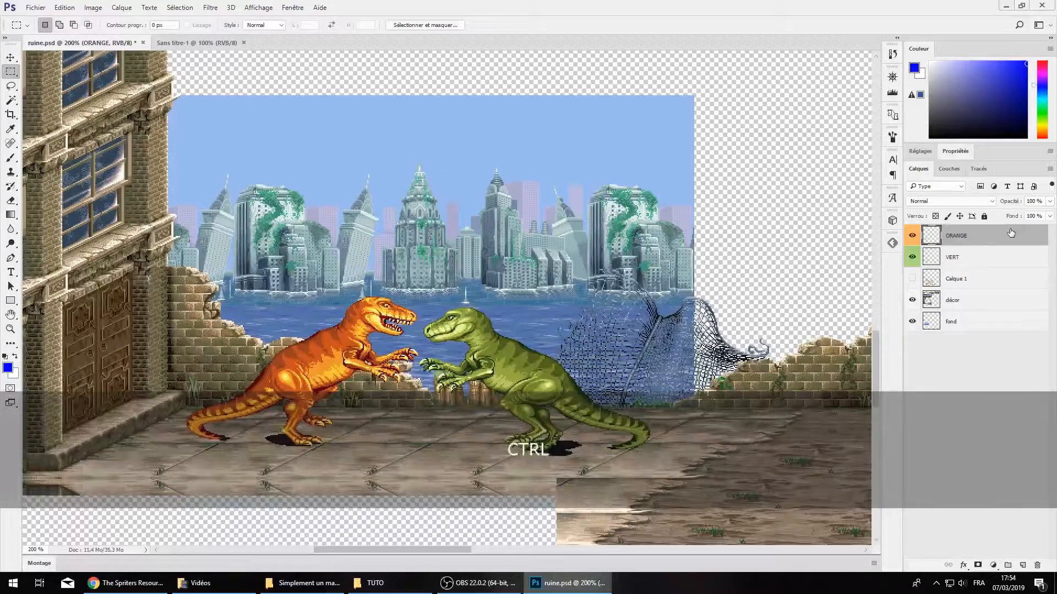
key(ctrl+shift+Left)
key(ctrl+shift+Left)
key(ctrl+shift+Left)
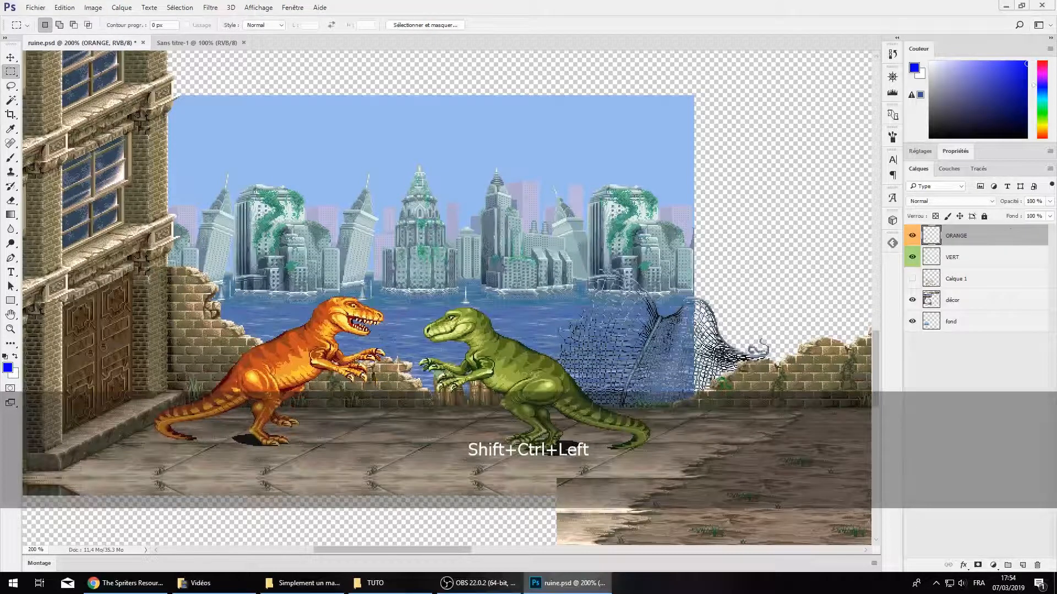
drag(226, 173, 584, 456)
key(ctrl+minus)
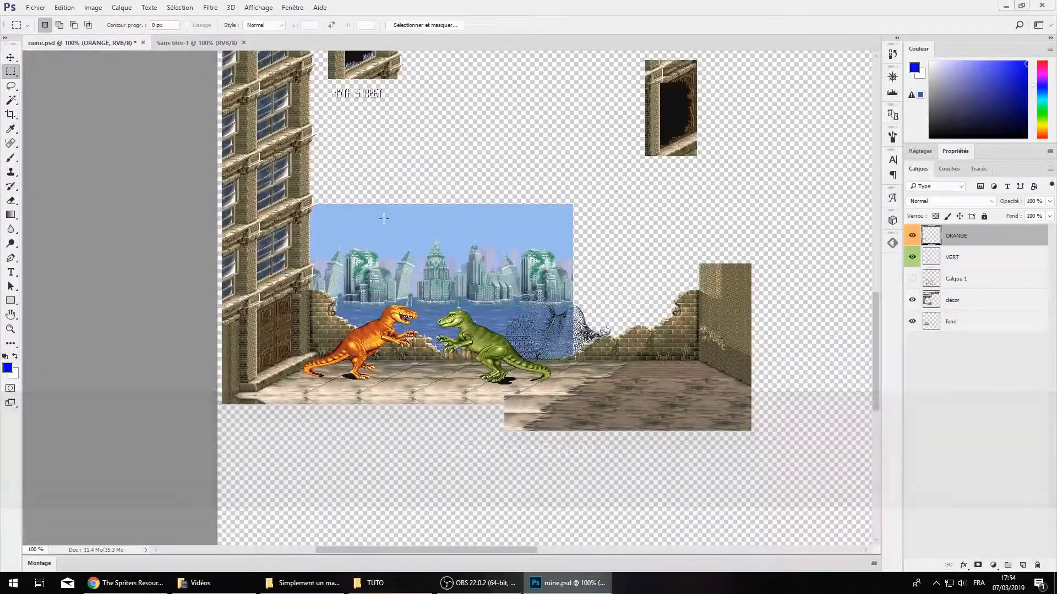
scroll(446, 253, up, 2)
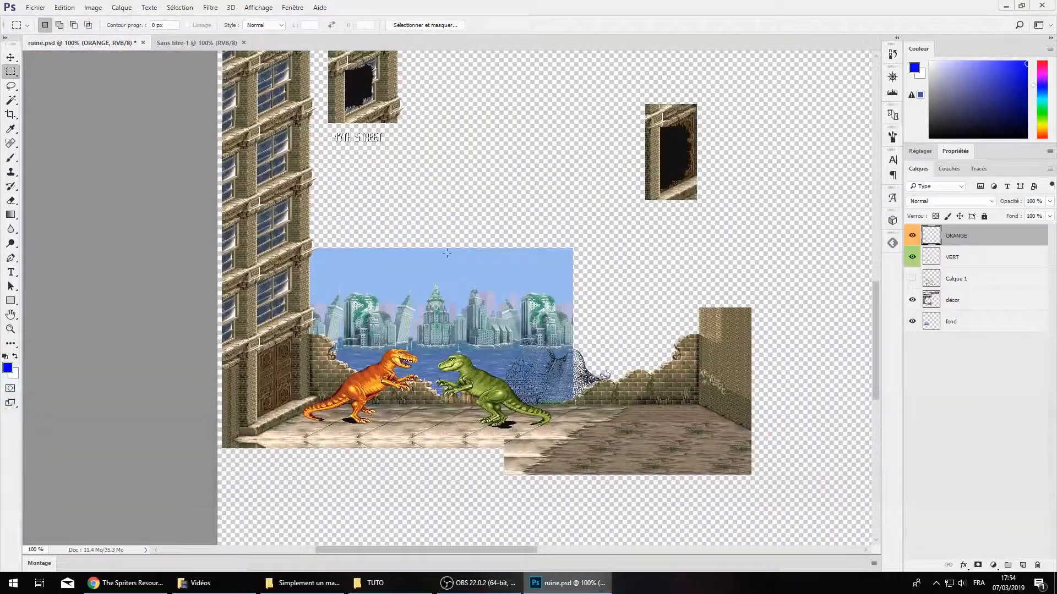
Save the blank untitled document as page 01 in Photoshop format in the TUTO folder
click(189, 44)
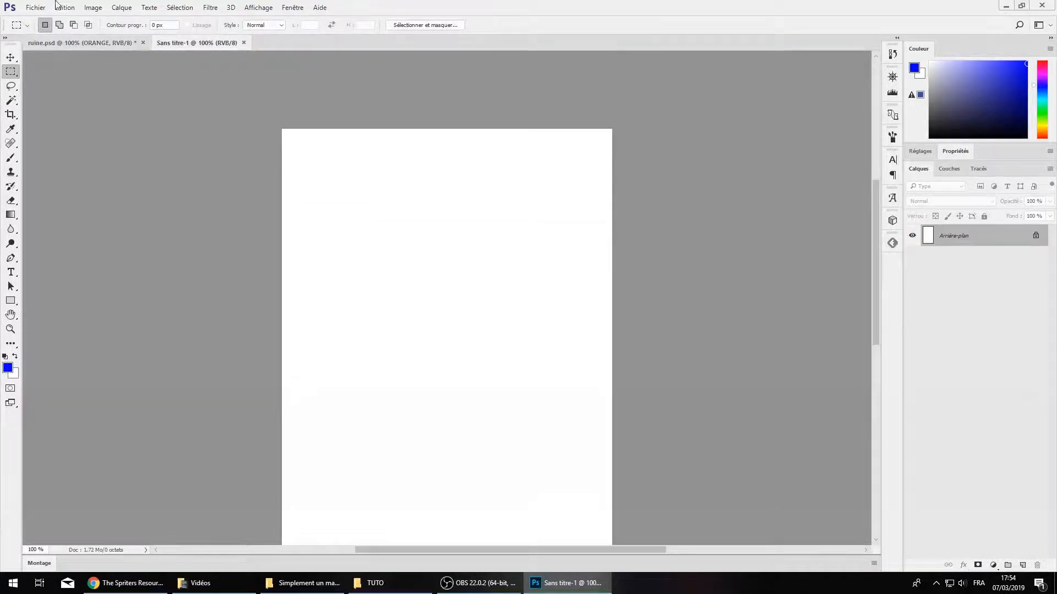
click(35, 7)
click(73, 132)
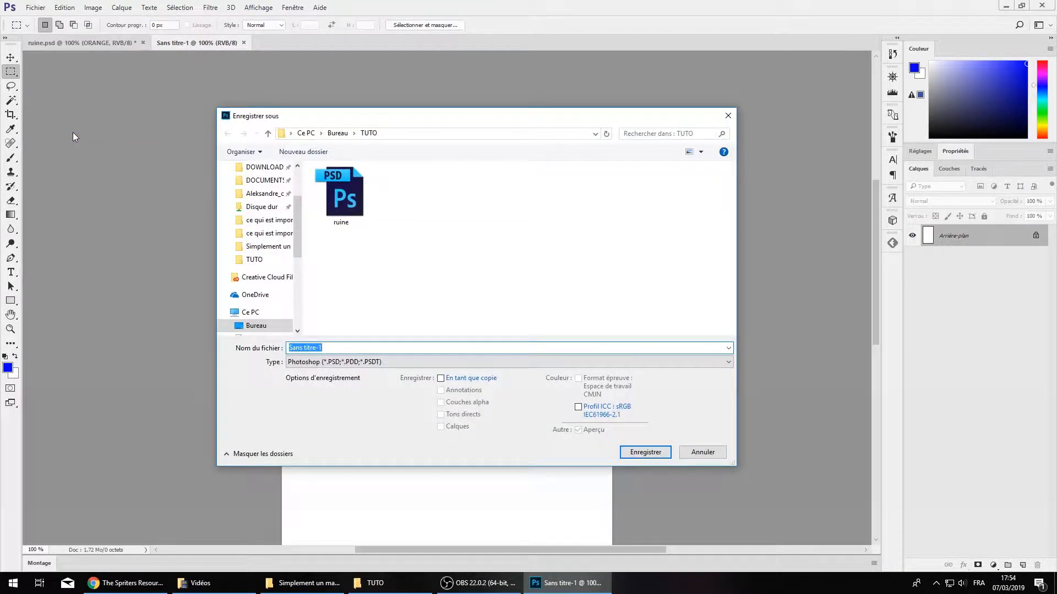
text(page 01)
key(Return)
key(ctrl+KP_Add)
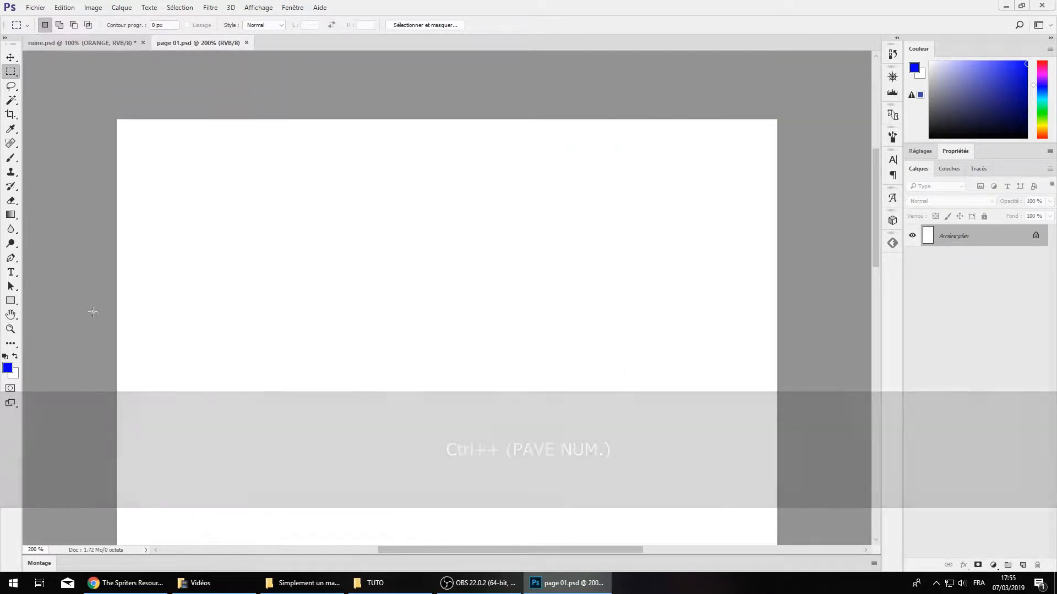
scroll(243, 287, down, 2)
scroll(243, 287, up, 1)
scroll(226, 273, down, 1)
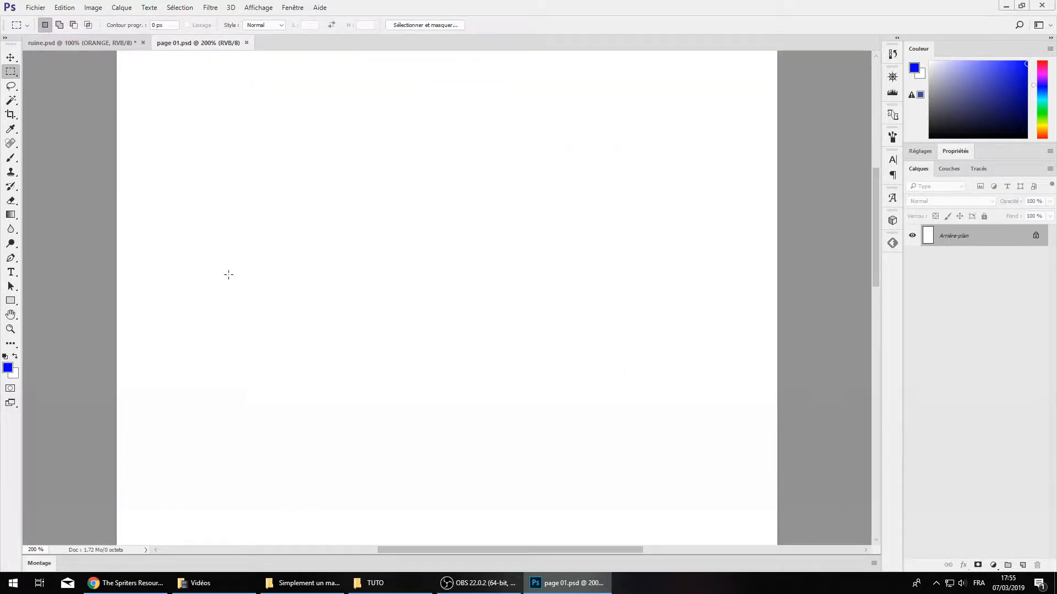
Select the street scene with both dinosaurs in ruine.psd using a rectangular marquee, and shift the selection slightly
click(107, 44)
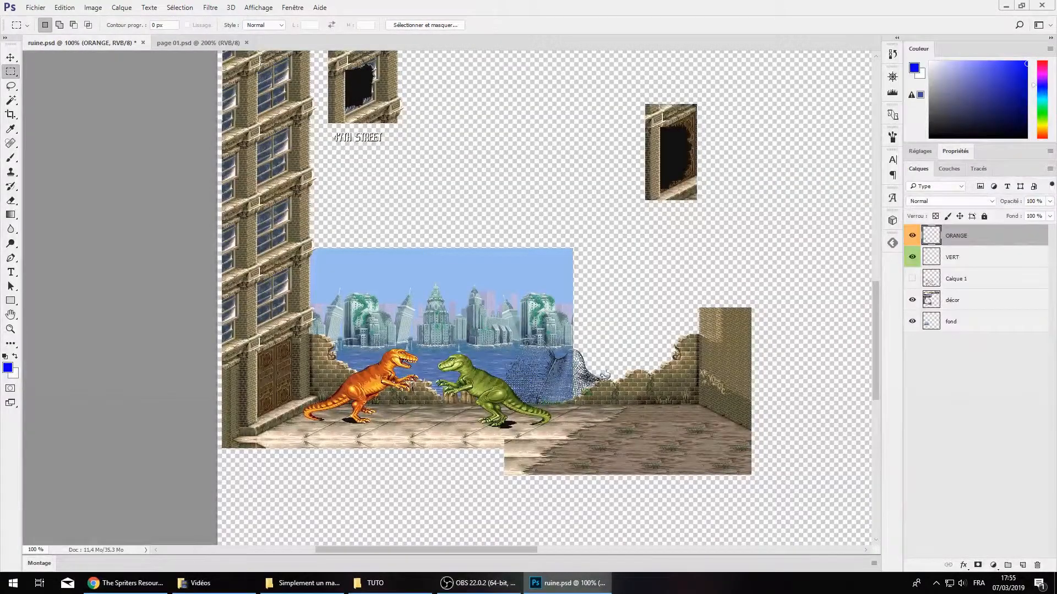
drag(762, 523, 150, 121)
click(220, 43)
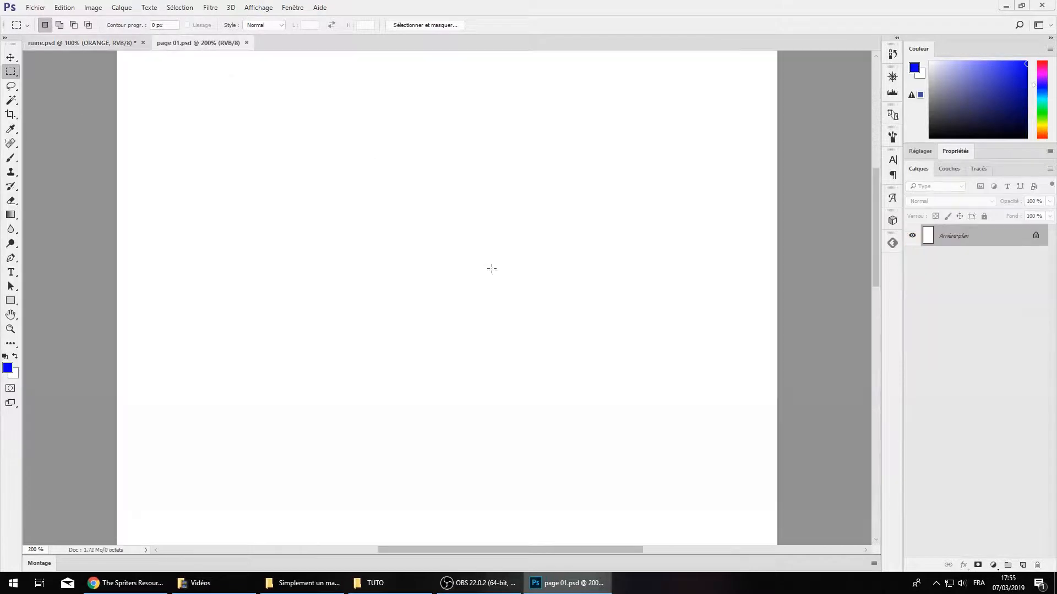
click(82, 40)
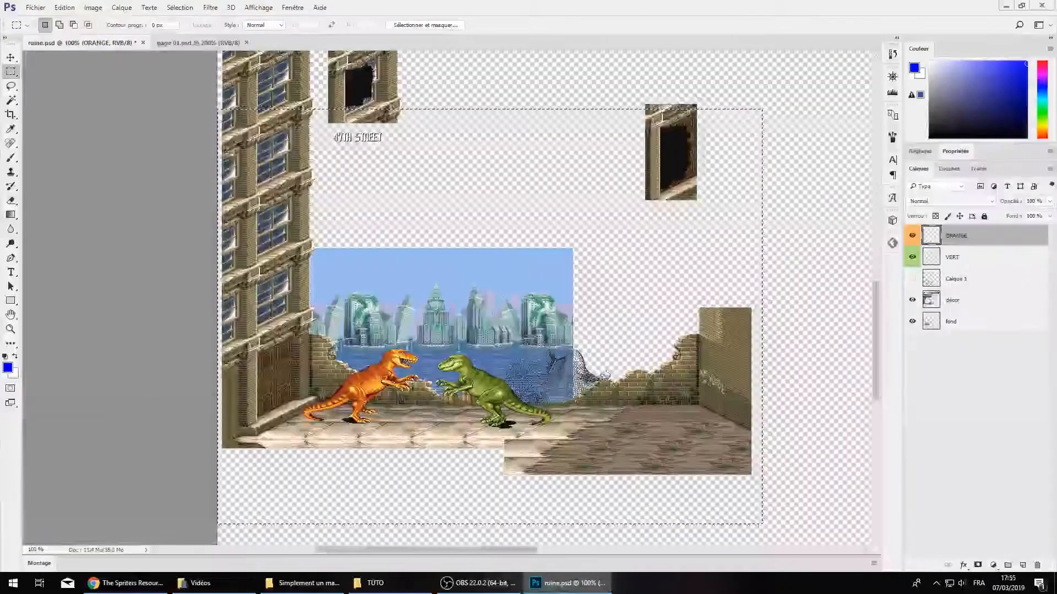
drag(494, 282, 596, 341)
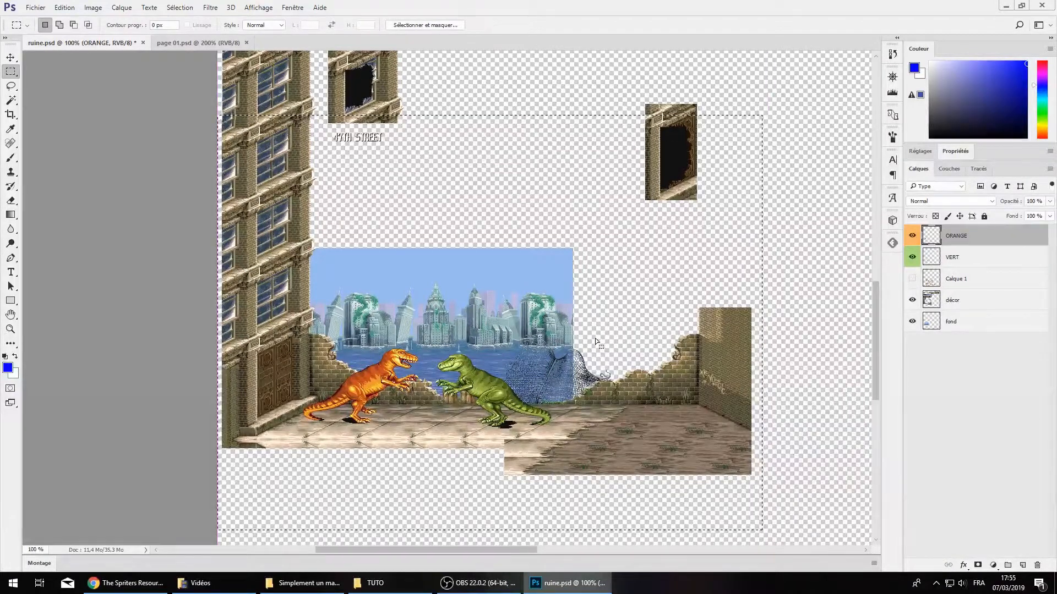
Try a plain copy of the selected area on the ORANGE layer, paste it into page 01.psd, and undo the paste
right_click(611, 211)
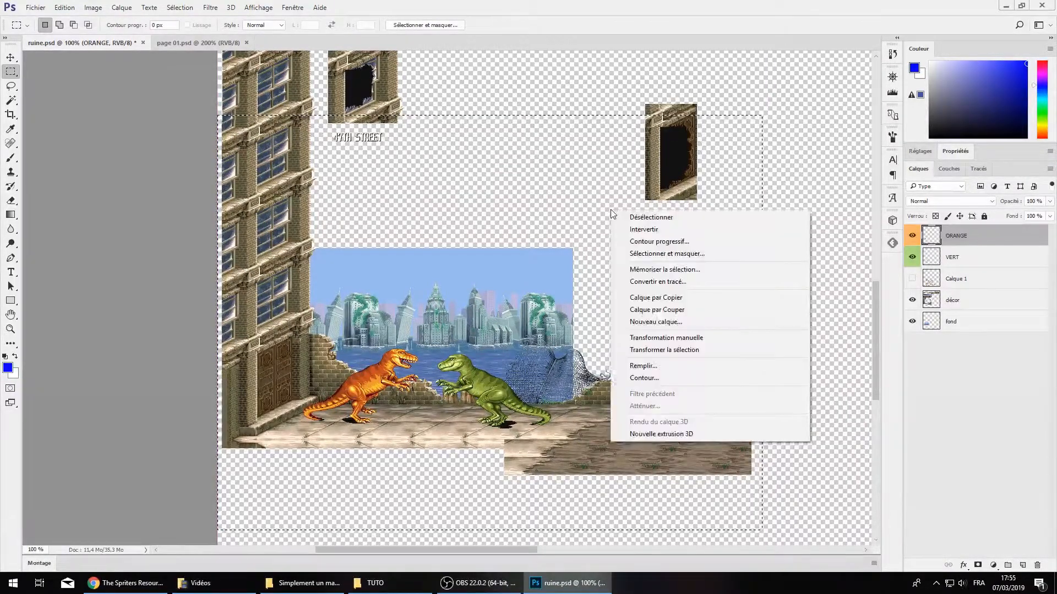
click(65, 7)
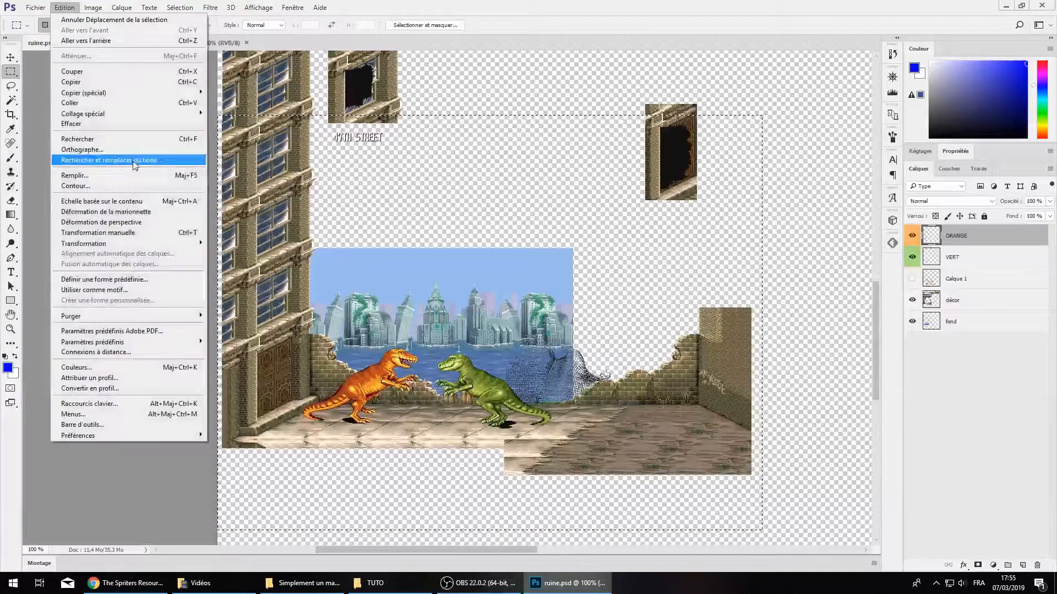
mouse_move(118, 92)
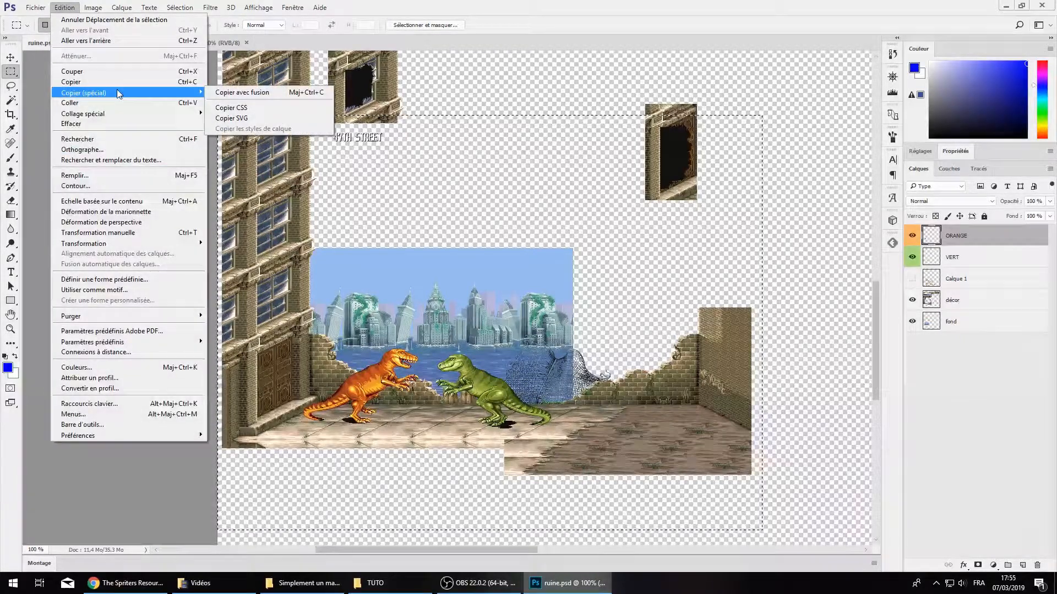
click(227, 94)
key(ctrl+c)
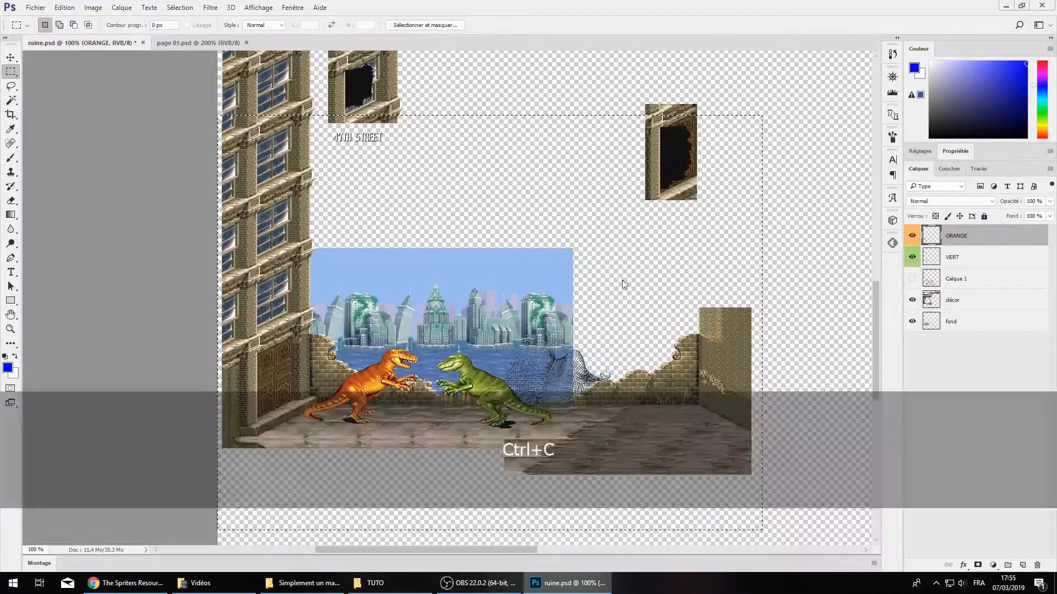
click(181, 44)
key(ctrl+v)
key(ctrl+z)
Try pasting a merged copy of the selected scene into page 01.psd, reposition it, and delete the pasted layer
click(58, 43)
click(64, 8)
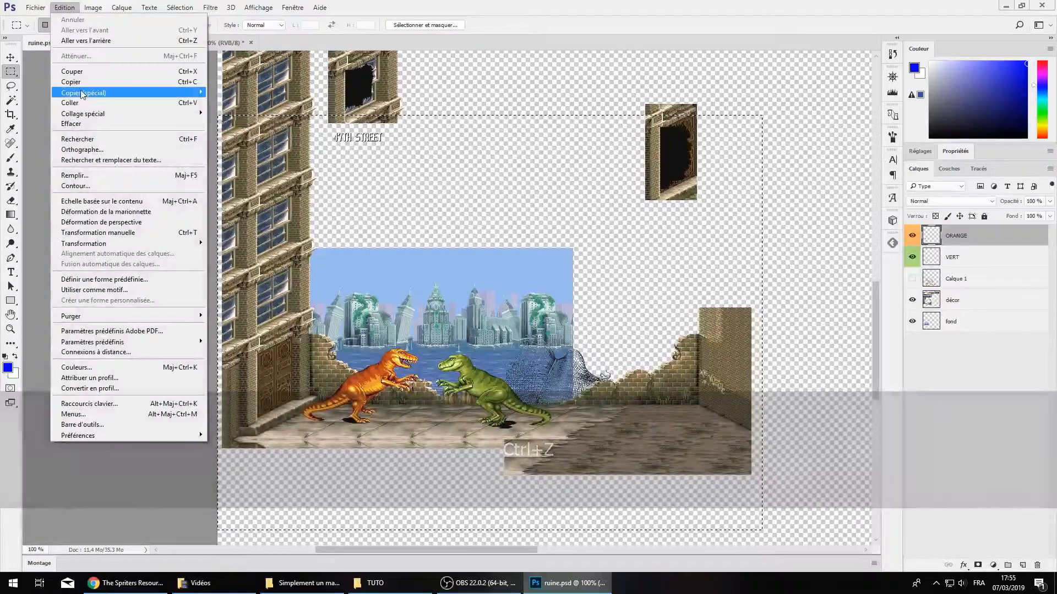
mouse_move(82, 93)
click(242, 92)
click(182, 43)
key(ctrl+v)
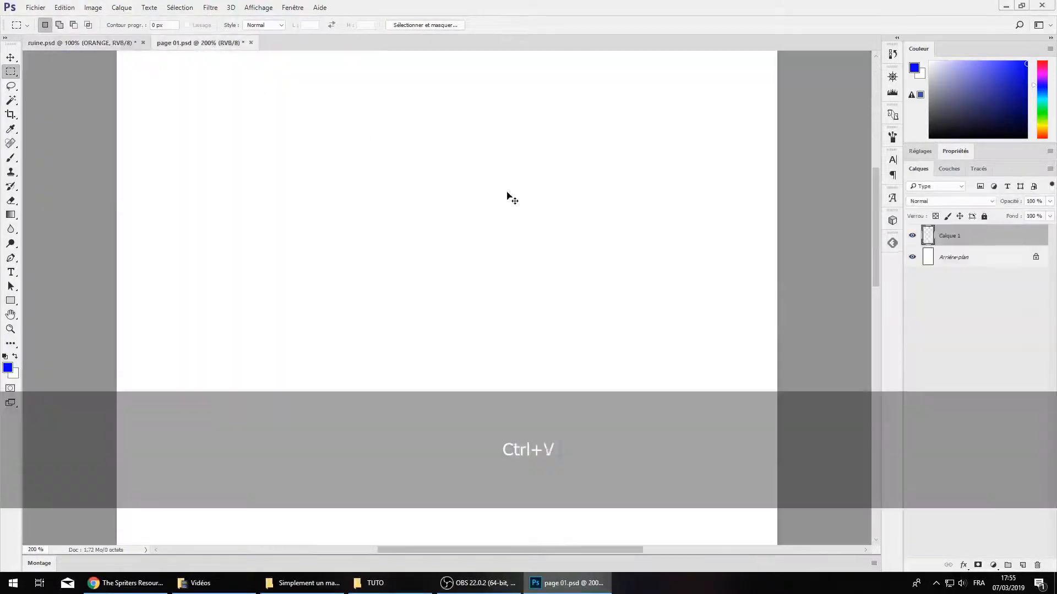
key(ctrl+KP_Subtract)
drag(576, 395, 526, 310)
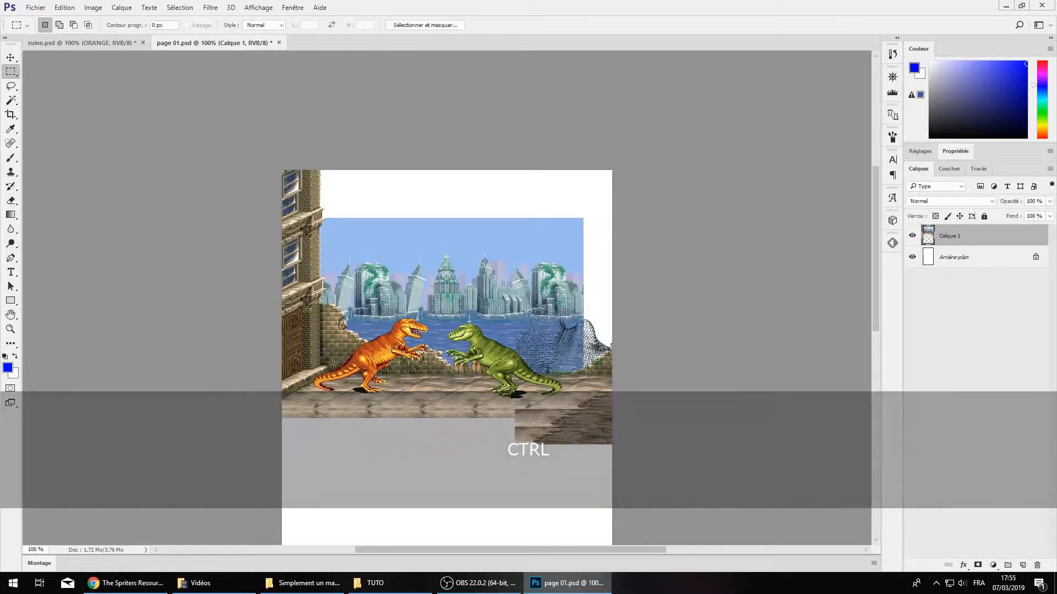
key(Delete)
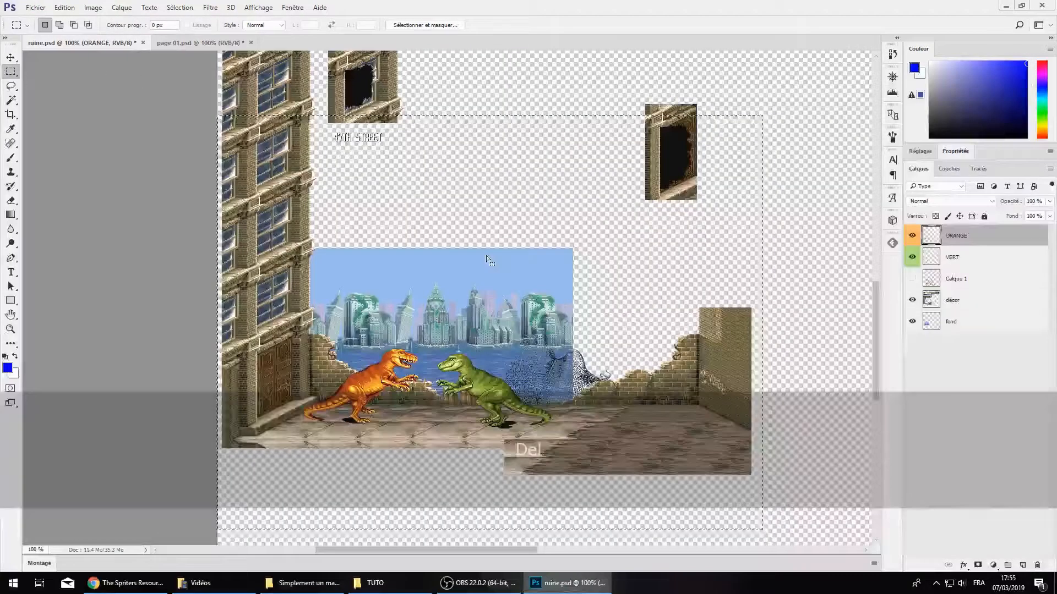
Copy the selected scene from ruine.psd with all visible layers merged, paste it into page 01.psd, and position it at the page's top
click(74, 44)
key(shift+ctrl+c)
click(200, 43)
key(ctrl+v)
key(ctrl+KP_Add)
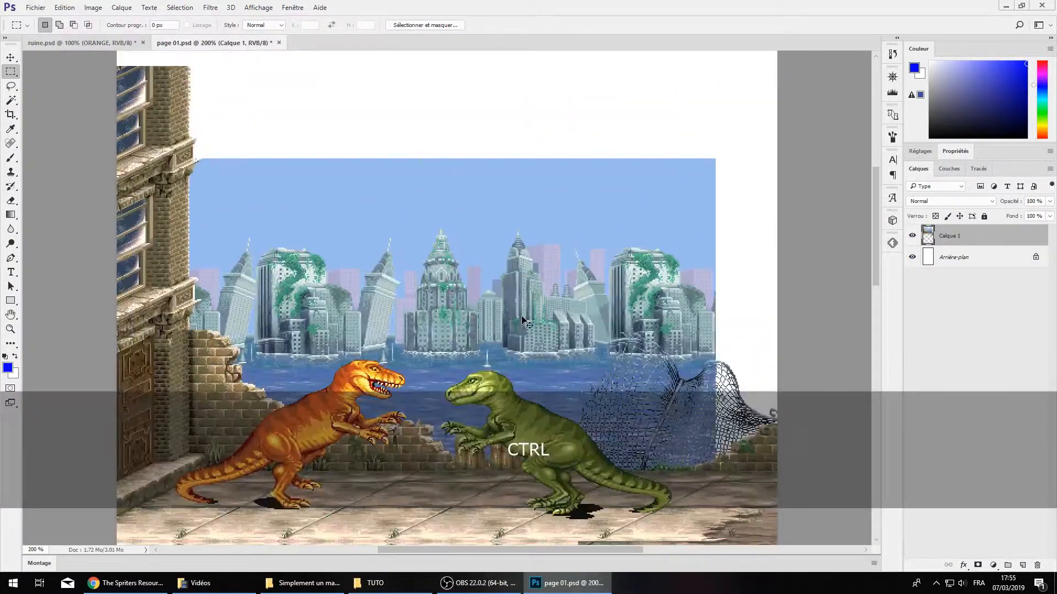
key(ctrl+KP_Subtract)
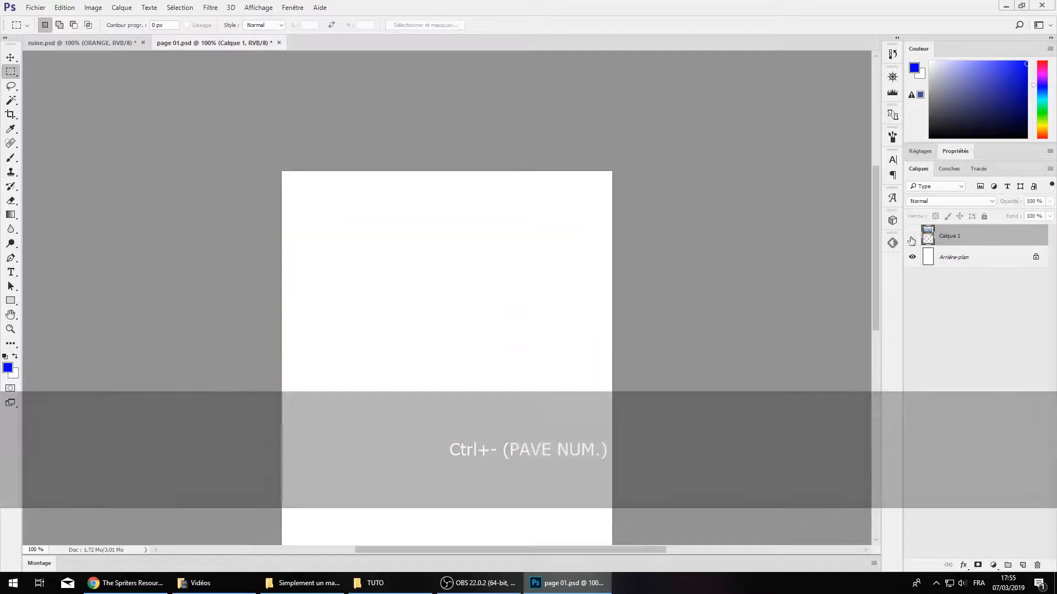
mouse_move(490, 368)
mouse_down()
mouse_move(507, 346)
mouse_move(487, 361)
mouse_move(478, 352)
mouse_up()
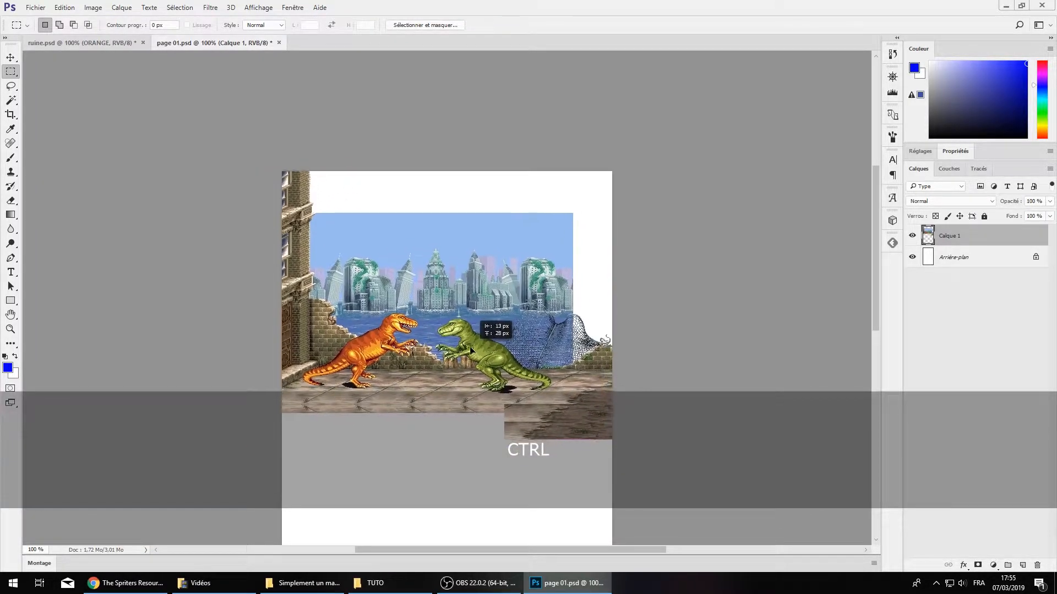
Toggle the pasted scene layer's visibility to compare it with the background, and undo the removal of the scene's right-hand strip
click(912, 236)
click(912, 236)
click(967, 258)
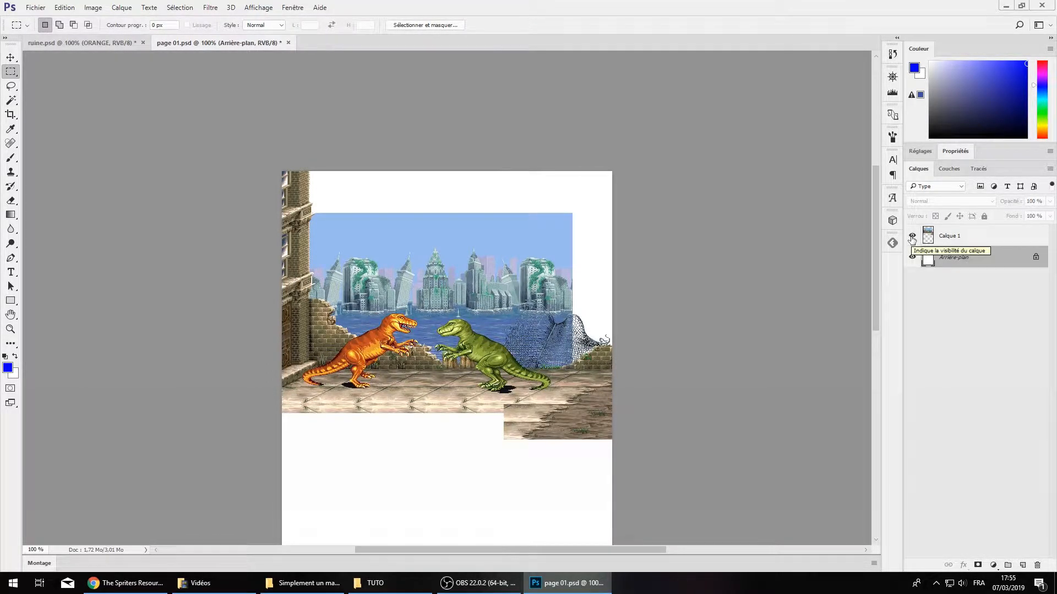
click(912, 236)
key(ctrl+z)
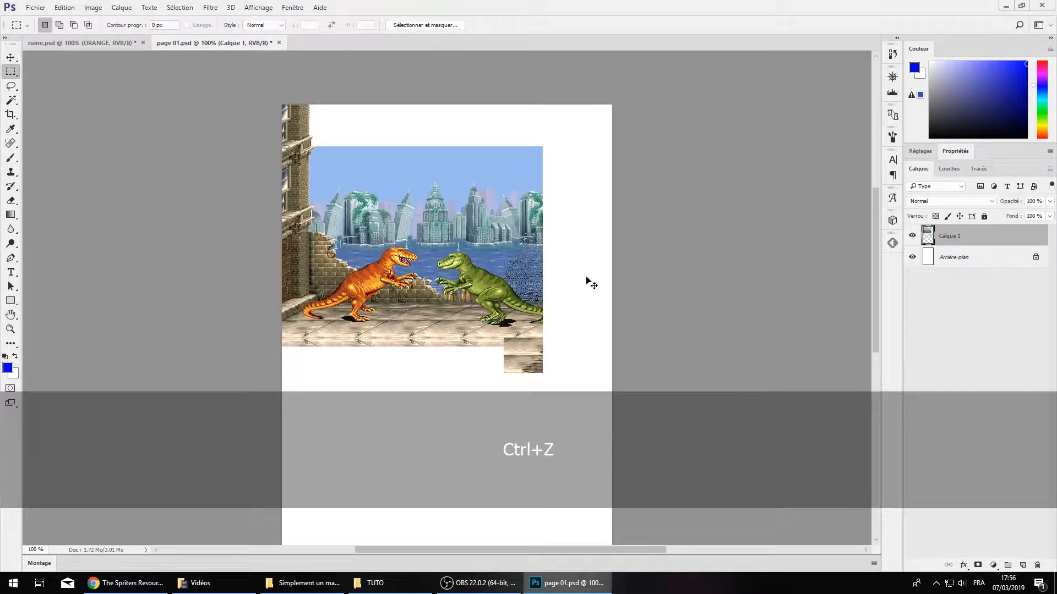
key(ctrl+z)
Hide the pasted scene layer, leaving only the white background displayed
click(912, 235)
click(912, 235)
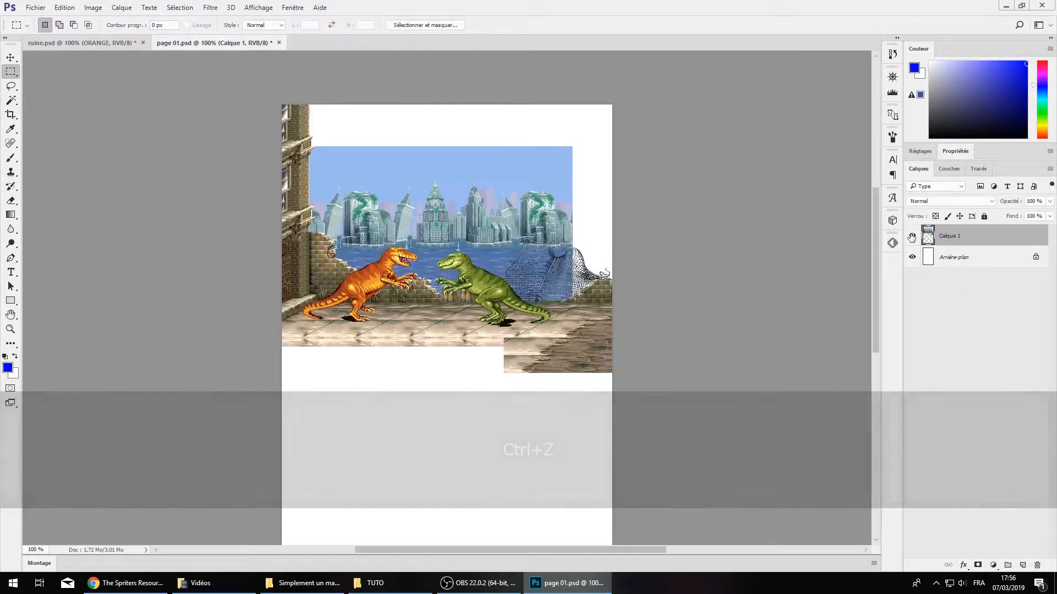
click(912, 236)
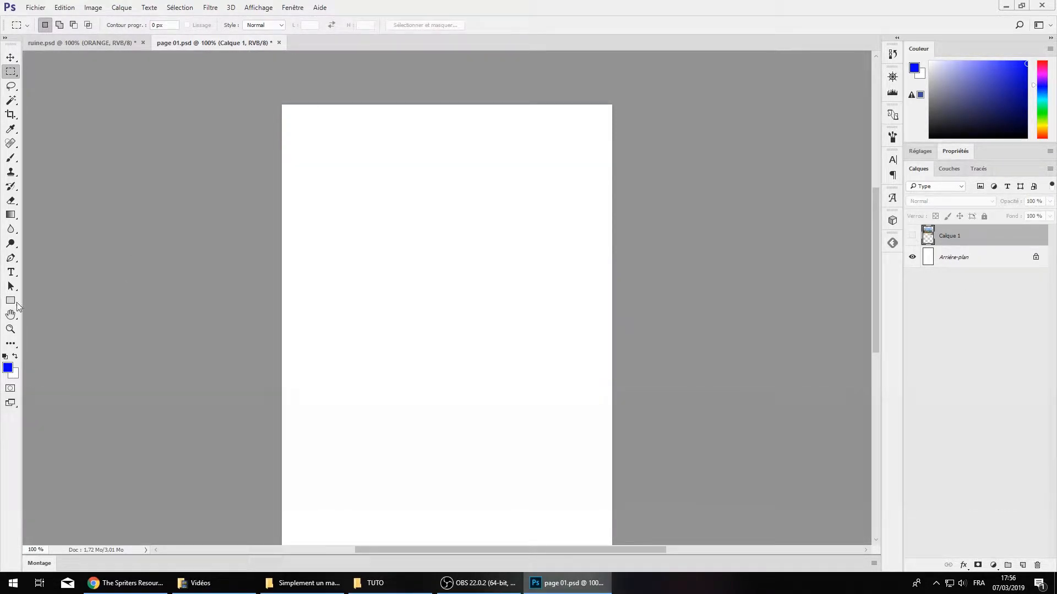
Try drawing a blue rectangle of about 272 by 262 px in Forme mode on the page, and undo it
click(11, 301)
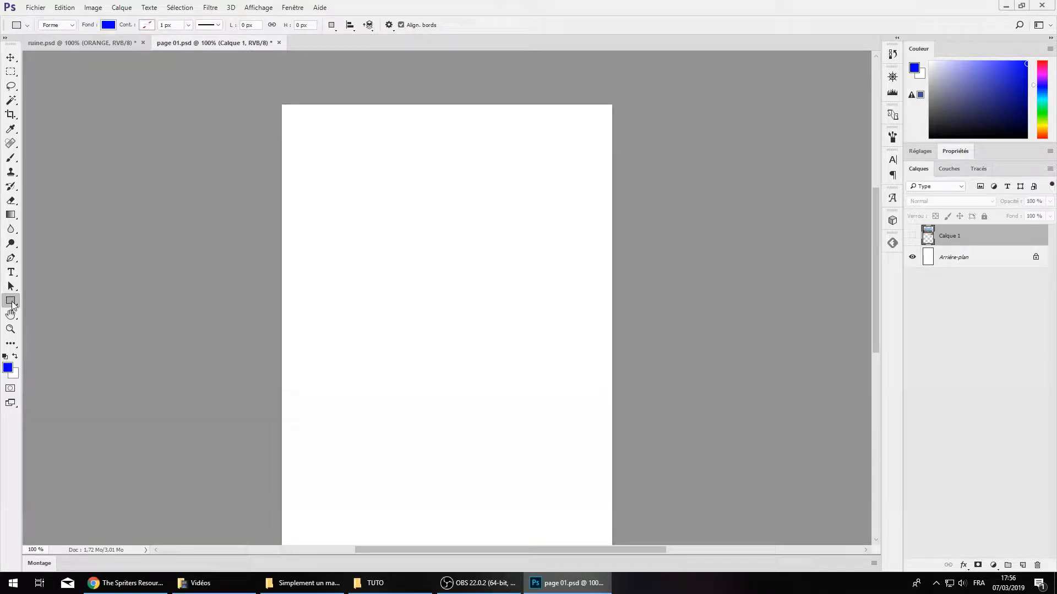
right_click(11, 302)
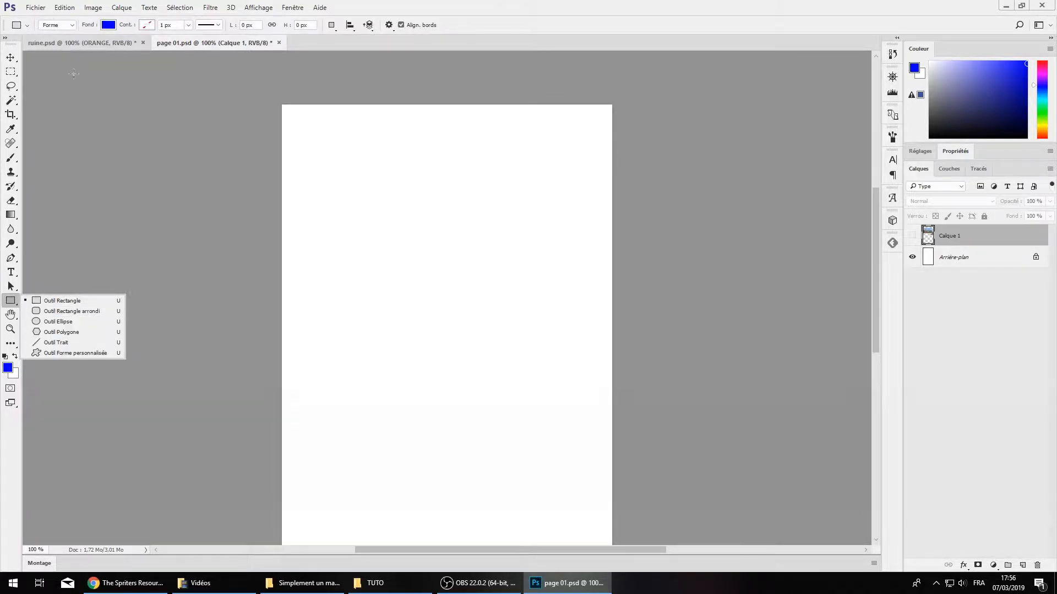
click(163, 7)
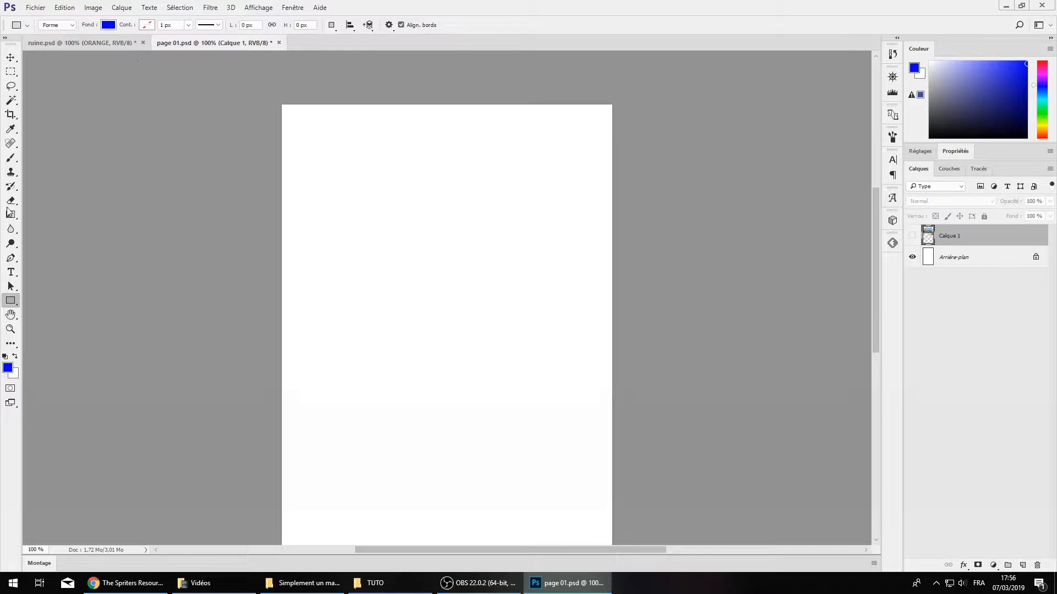
right_click(10, 301)
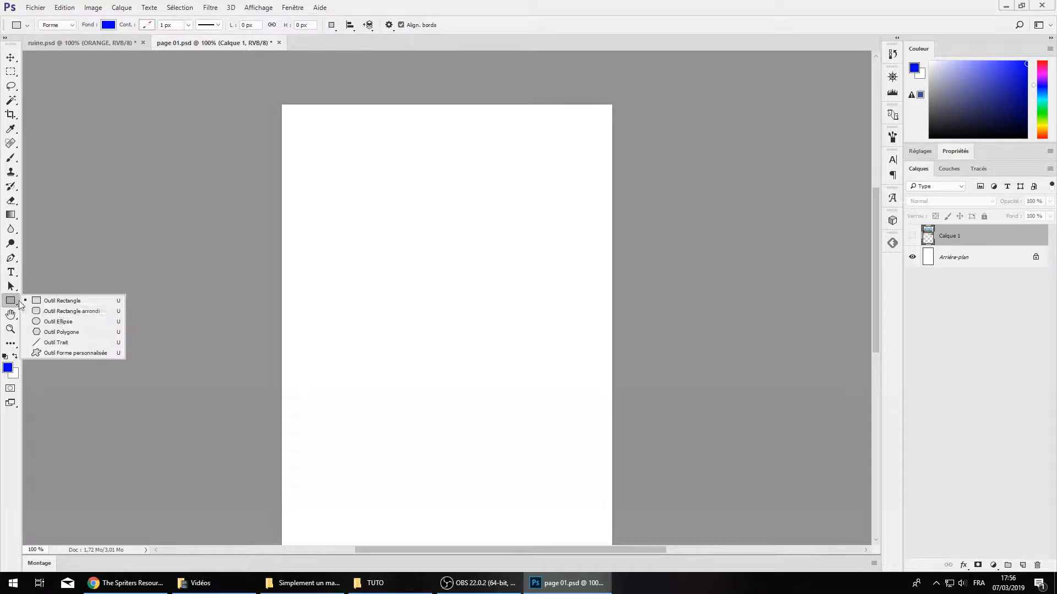
click(108, 24)
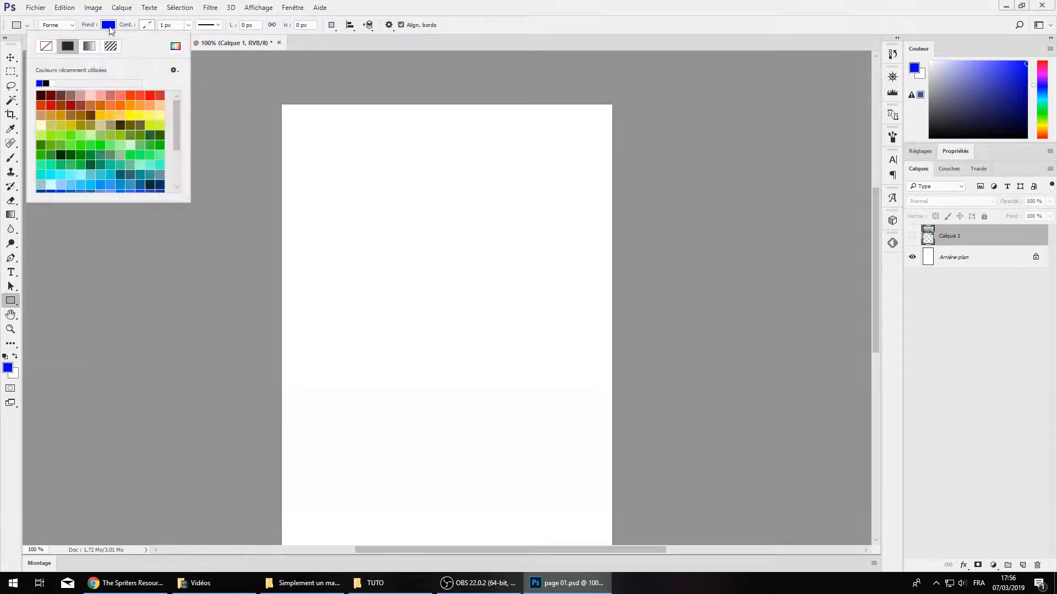
click(58, 25)
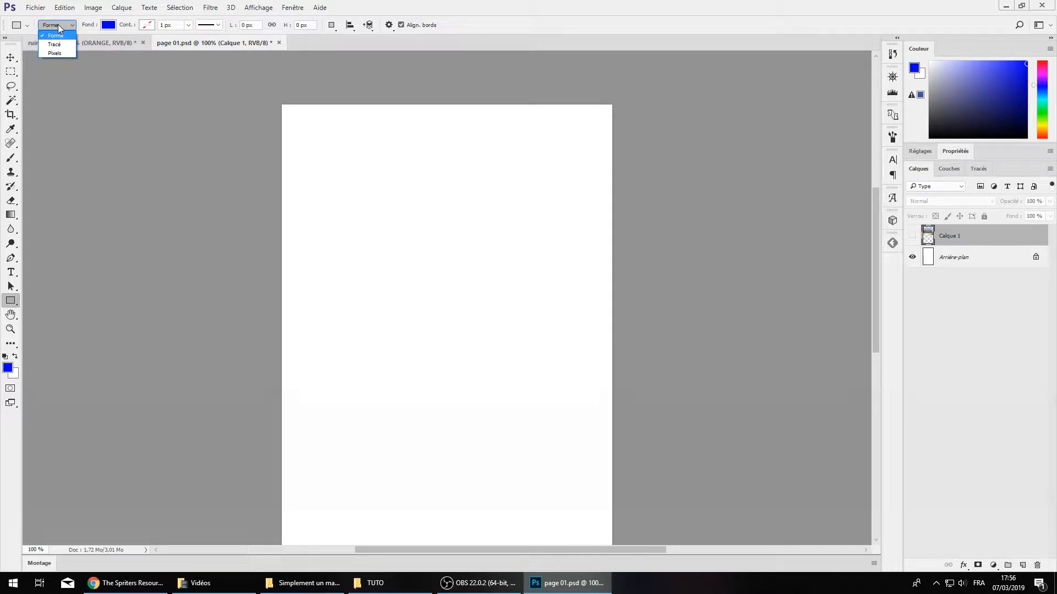
click(55, 35)
drag(387, 231, 537, 375)
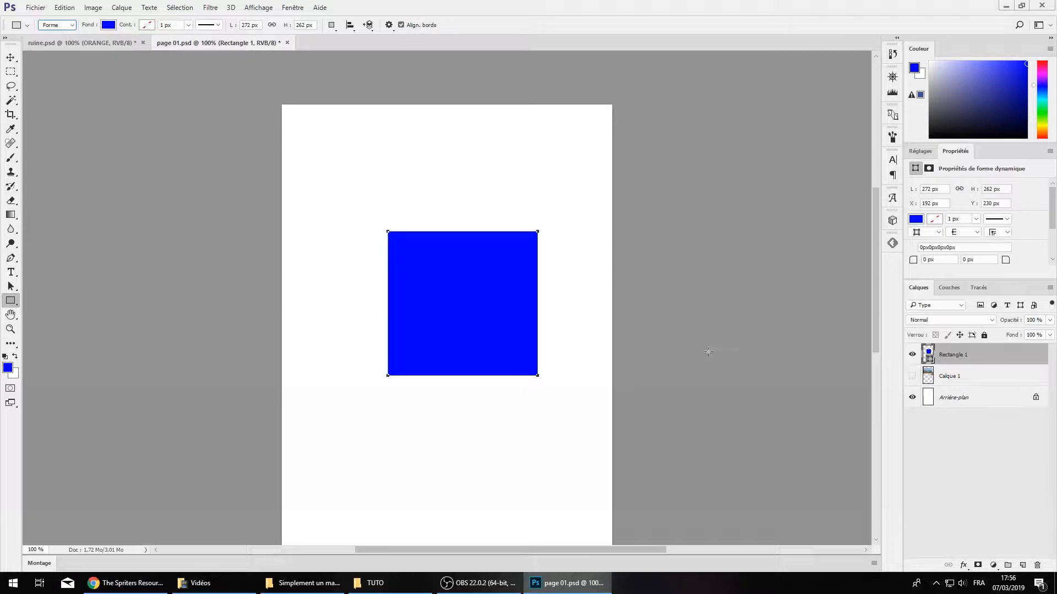
key(Escape)
key(ctrl+z)
key(ctrl+z)
Set the Rectangle tool to Pixels mode and add a new layer directly above the background
click(57, 25)
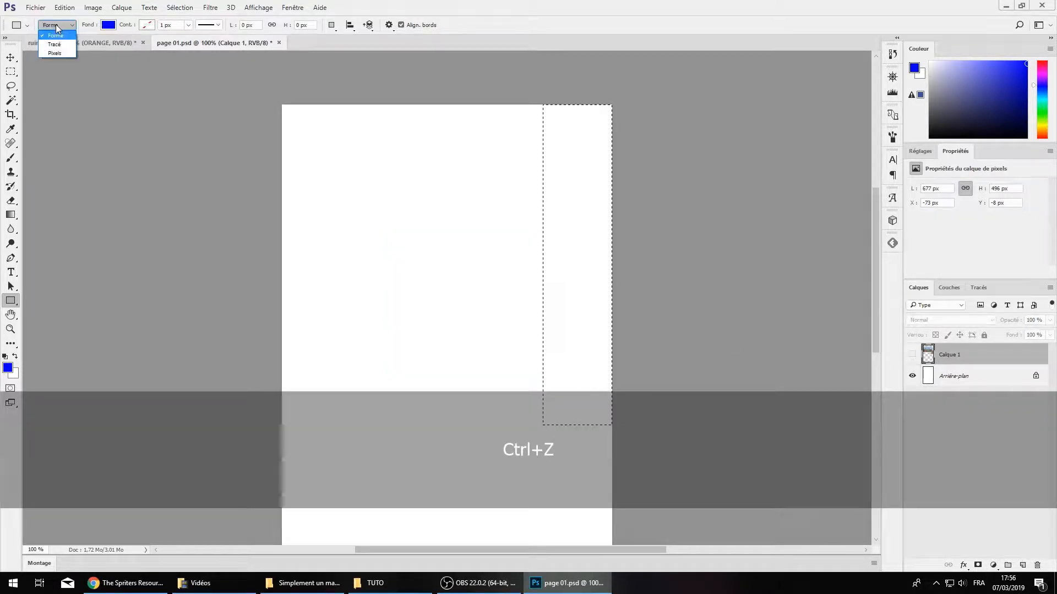
click(55, 53)
click(990, 377)
click(1022, 566)
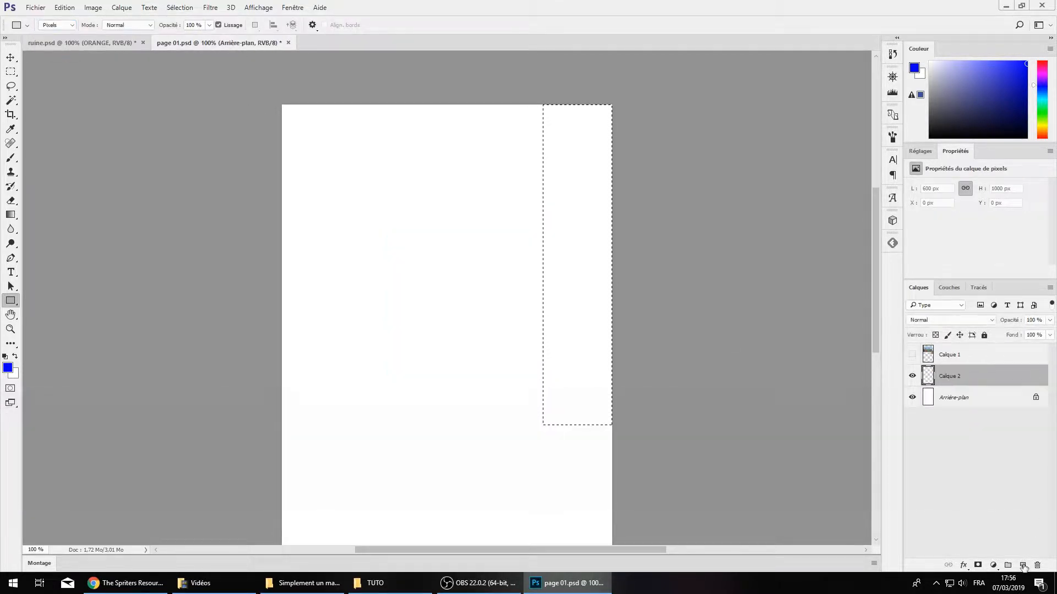
Clear the selection and rename the new layer as CASES
click(10, 71)
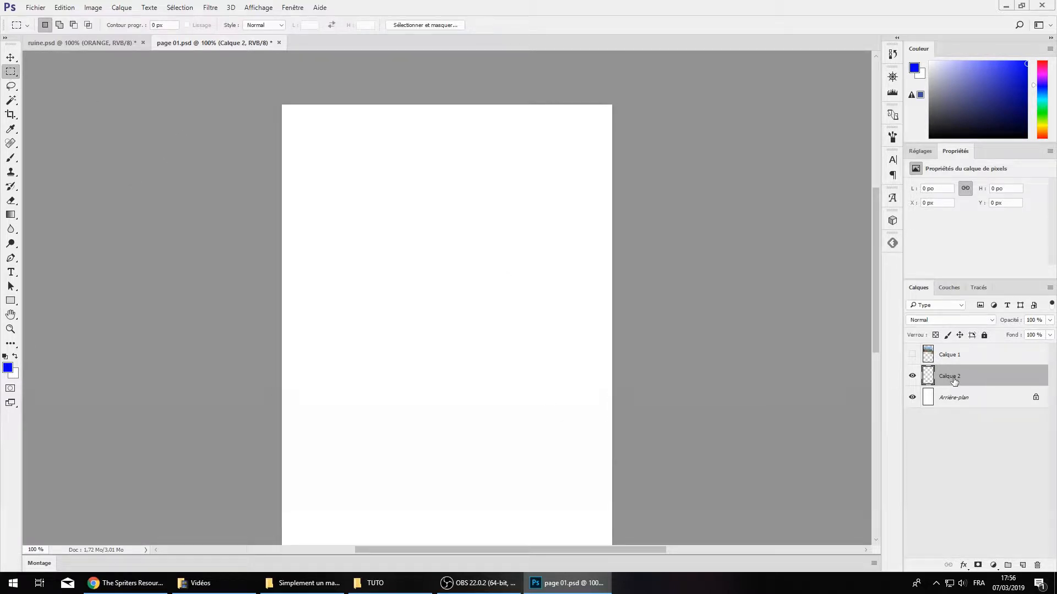
key(Caps_Lock)
text(CALQUES)
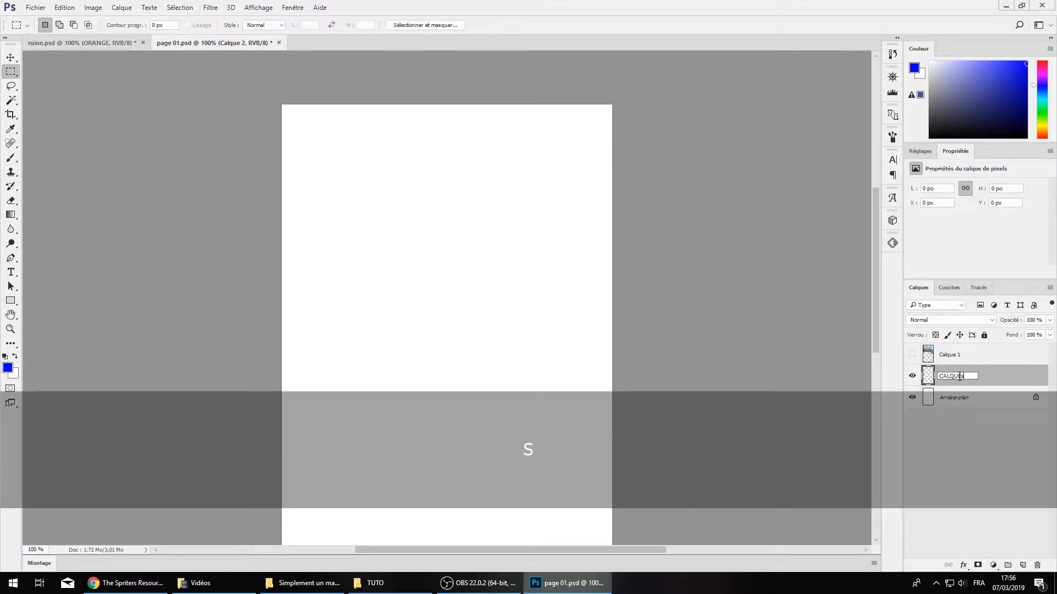
key(Return)
key(Caps_Lock)
text(CASES)
key(Return)
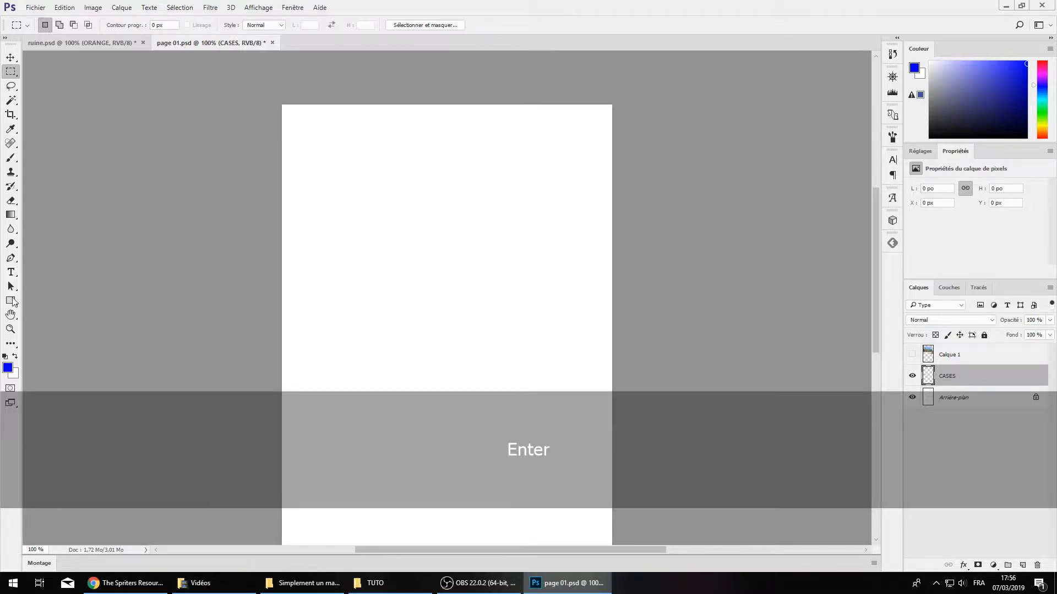
Create a blue pixel rectangle 270 px wide and 100 px high on the CASES layer
click(13, 302)
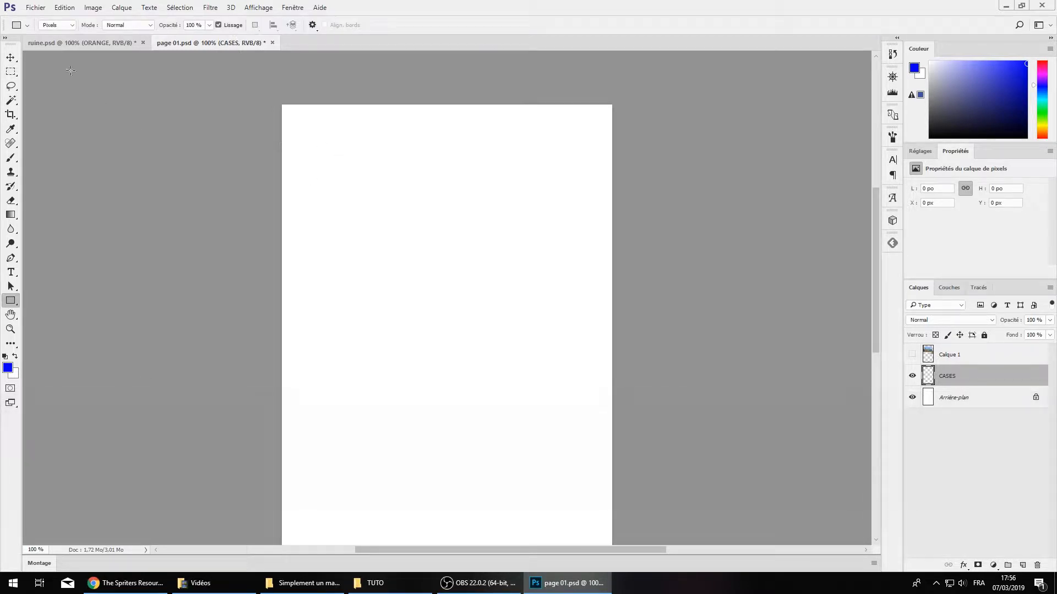
click(5, 72)
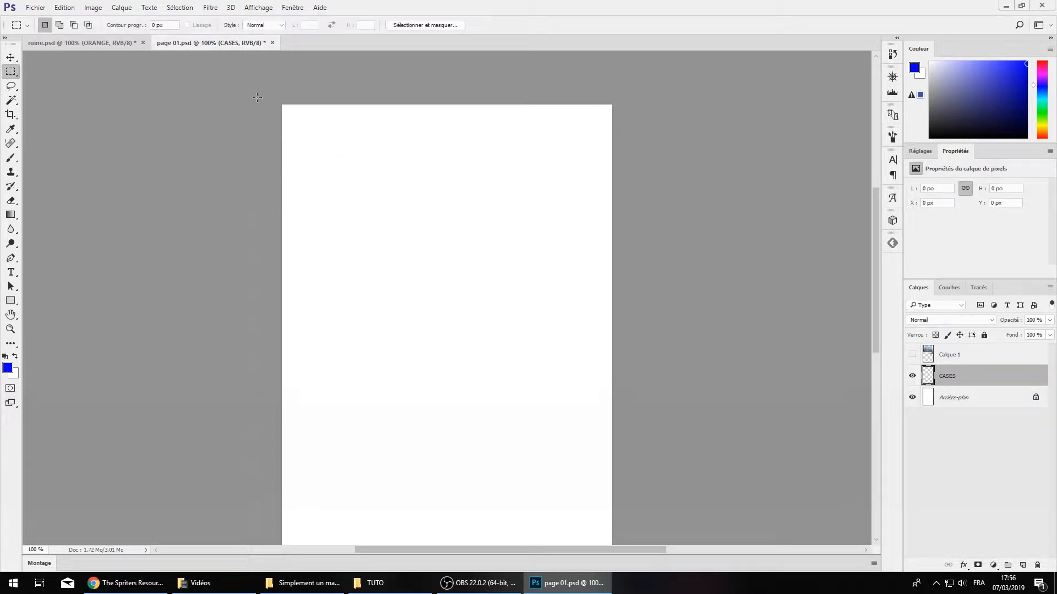
key(ctrl+z)
click(354, 194)
text(2)
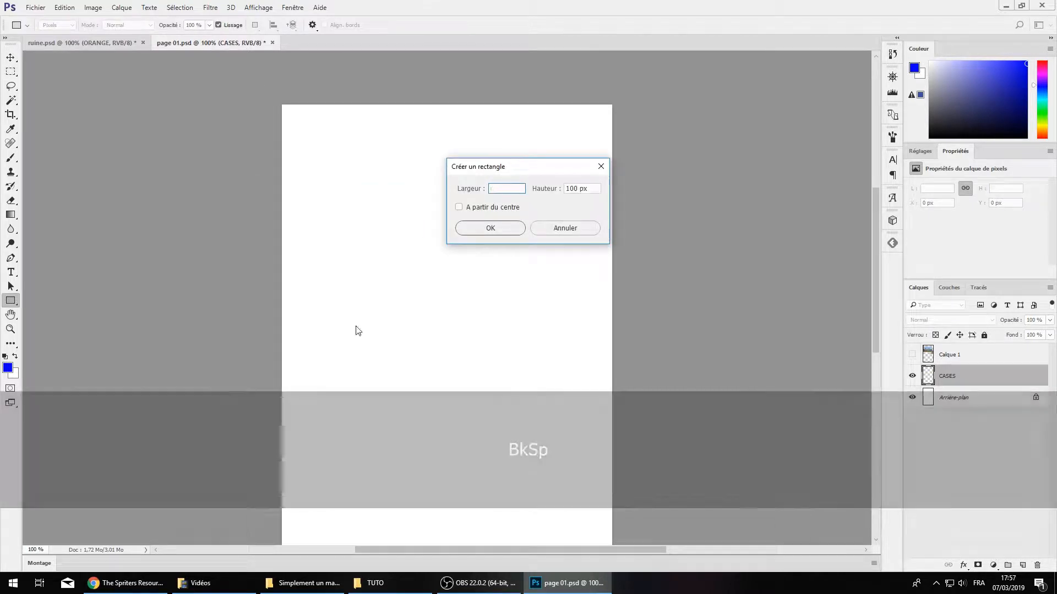
text(5)
text(270)
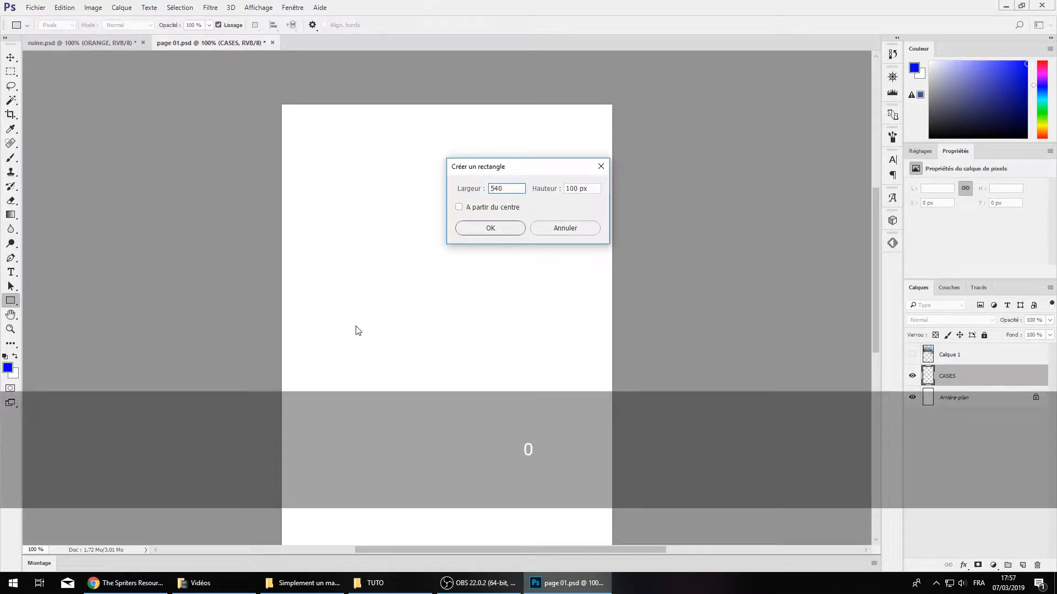
click(487, 231)
Move the blue rectangle up and slightly left, to about X 116 px and Y 97 px
key(ctrl+KP_Add)
scroll(101, 116, up, 2)
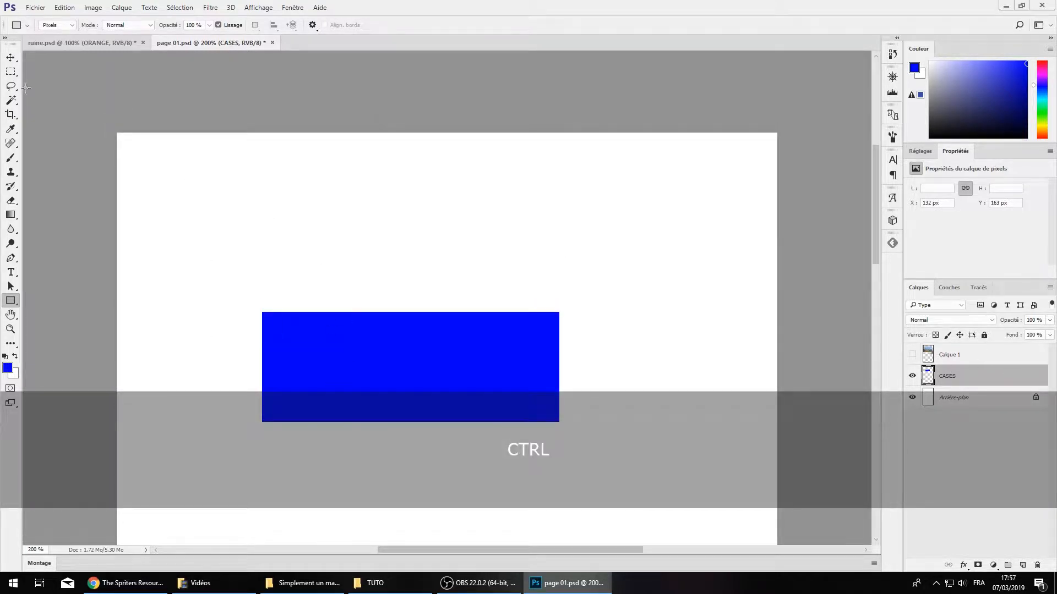
click(10, 72)
drag(366, 363, 310, 288)
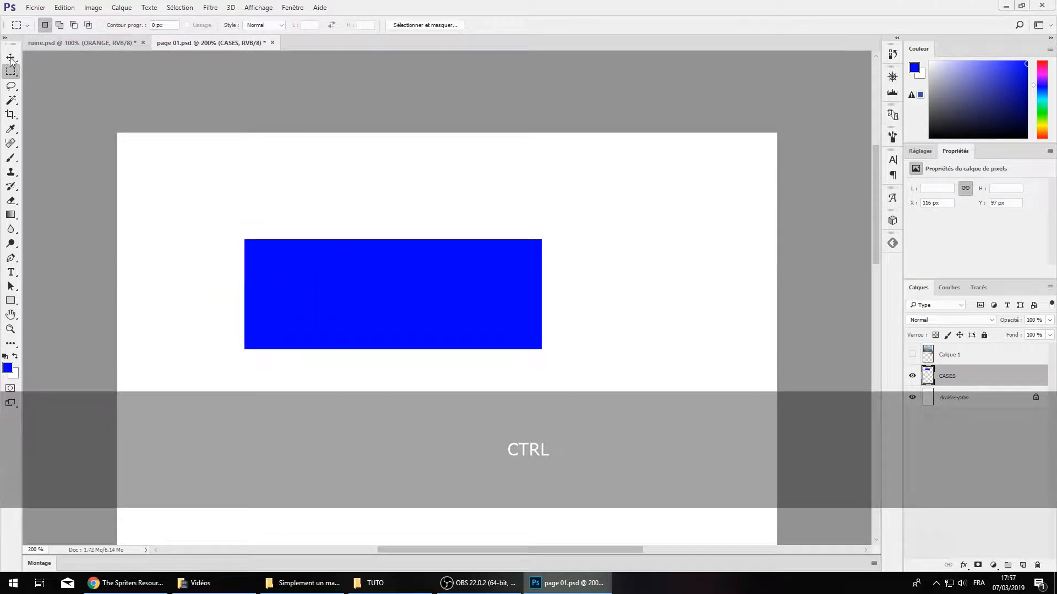
Select the whole canvas and align the blue rectangle with its left, top and right edges in turn
click(10, 58)
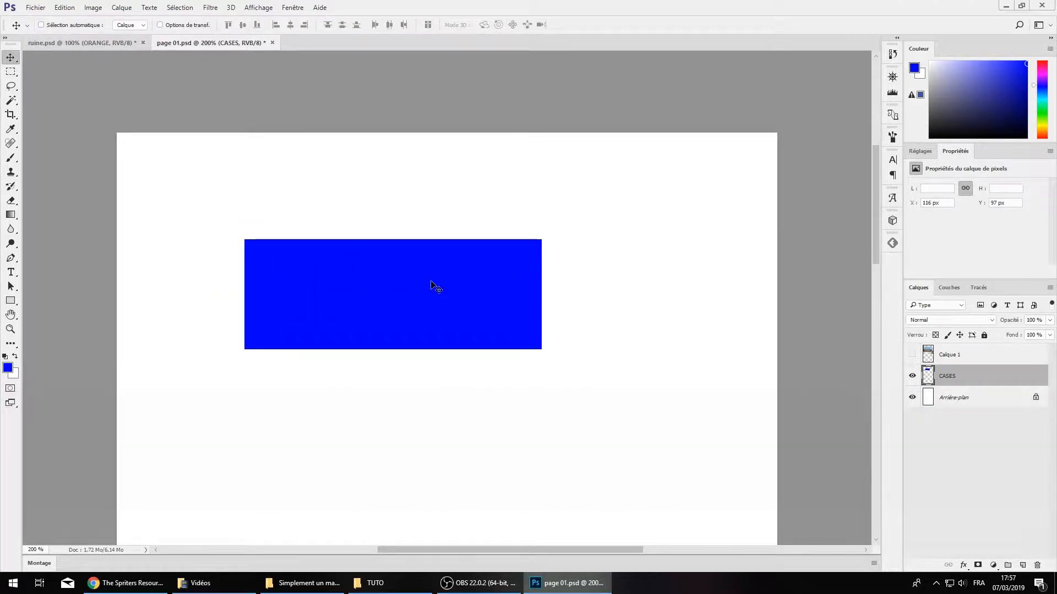
scroll(339, 144, down, 2)
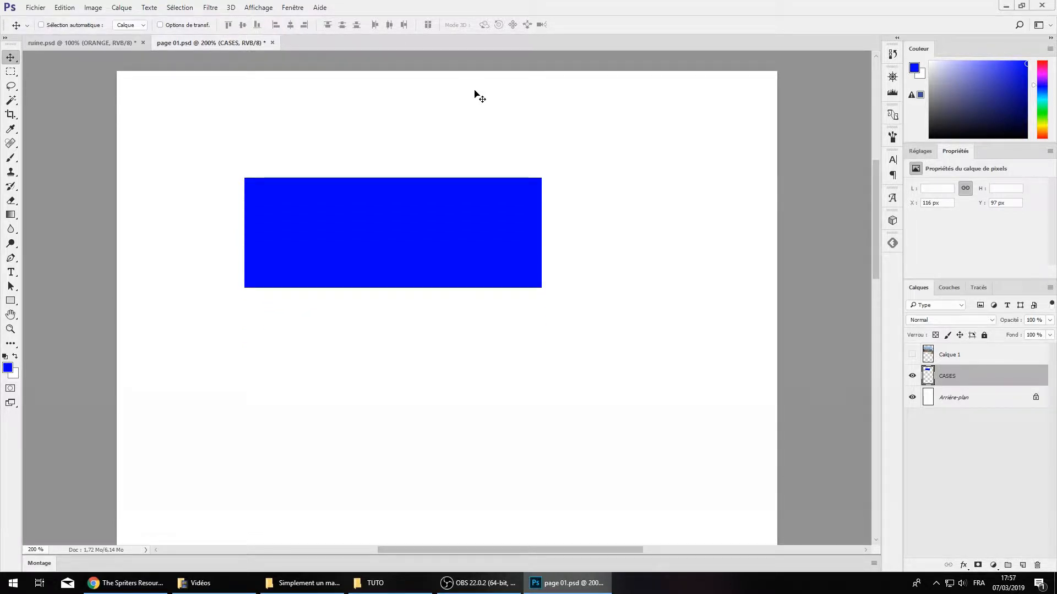
key(ctrl)
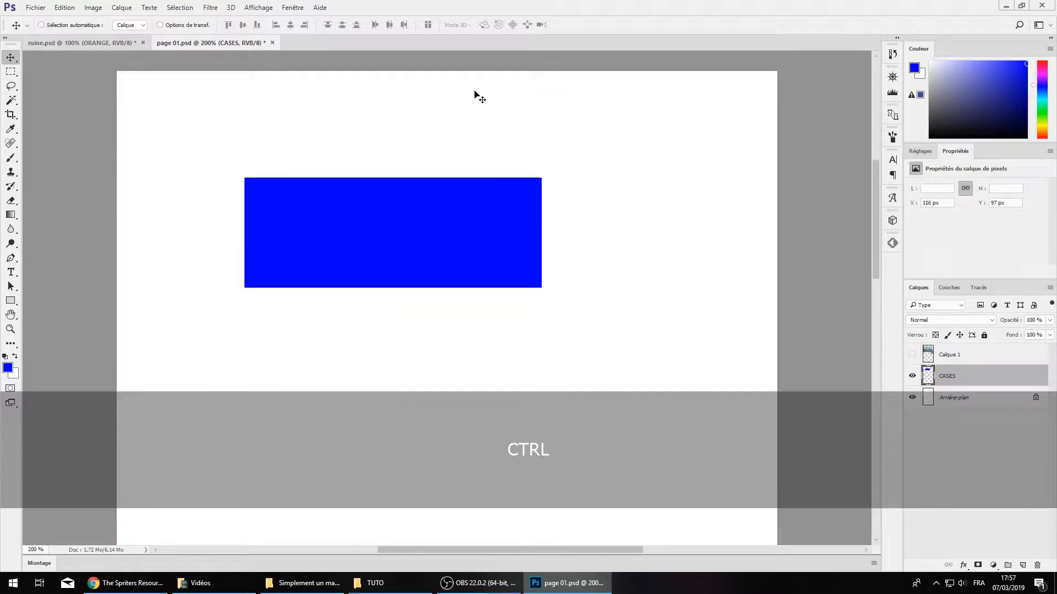
key(ctrl+a)
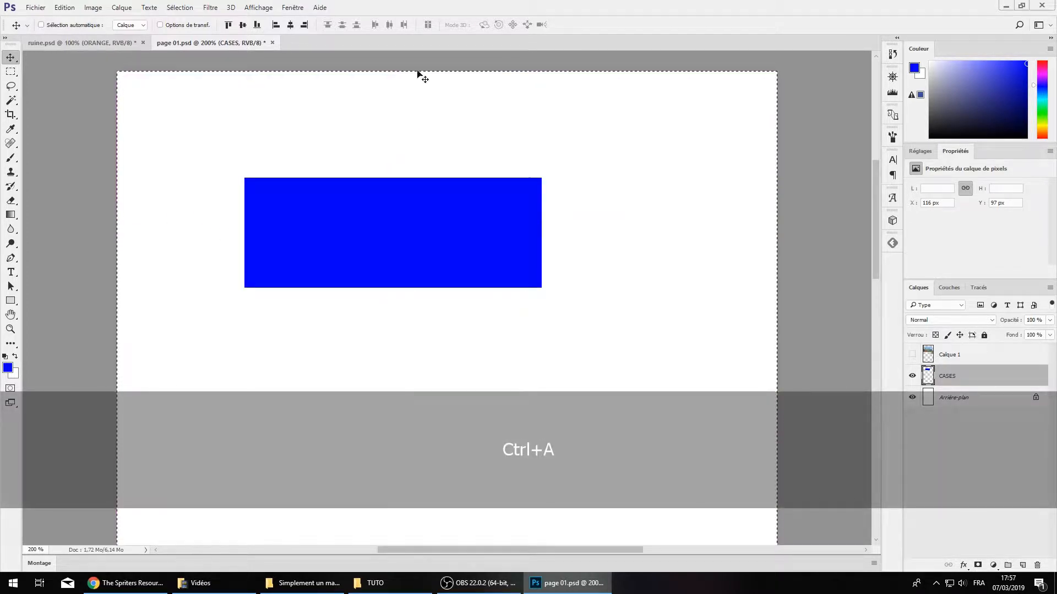
click(274, 25)
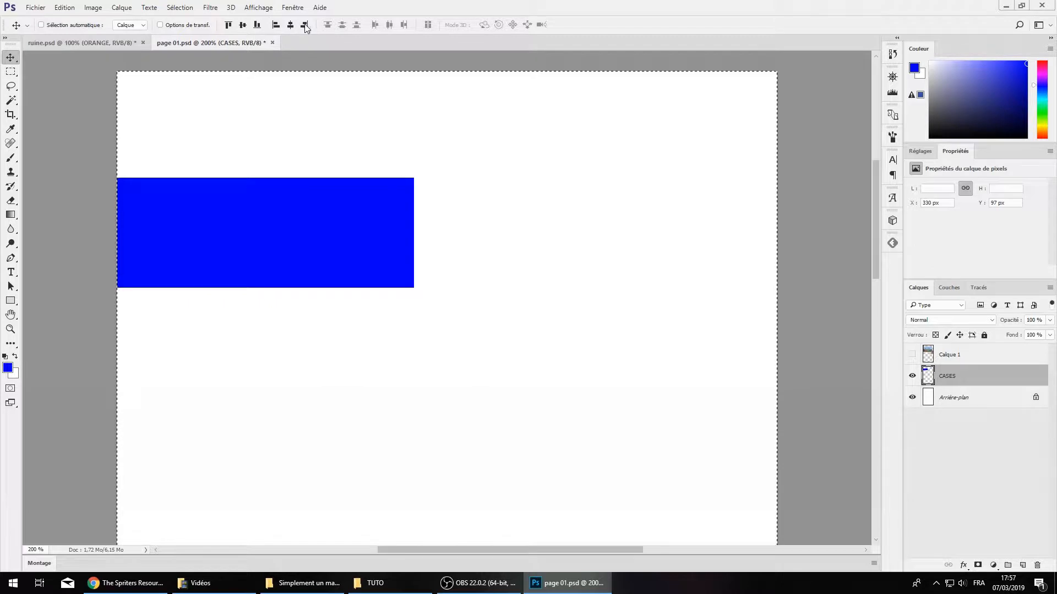
click(235, 25)
click(303, 25)
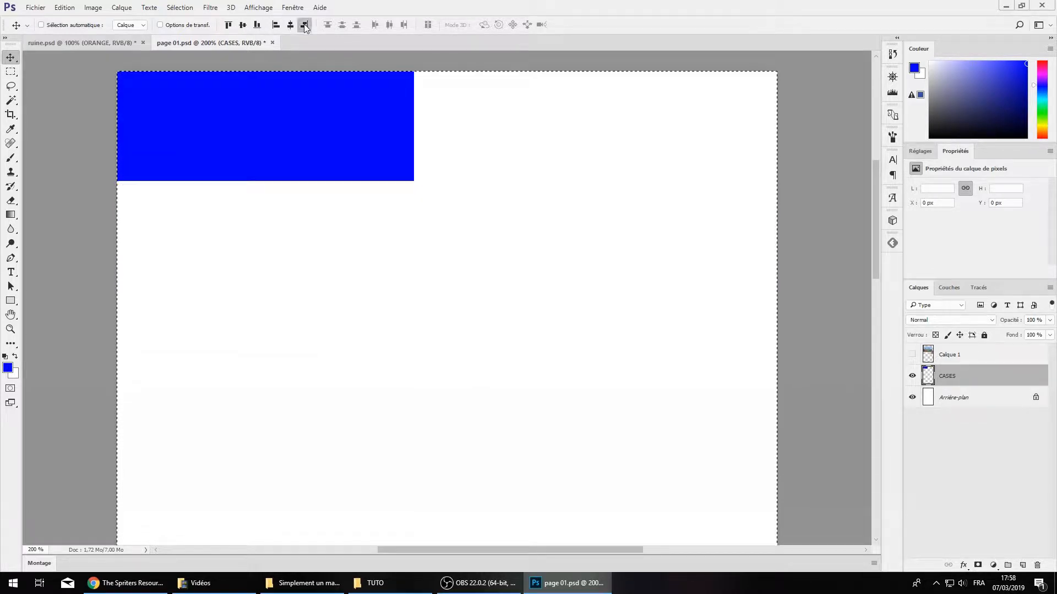
Clear the selection and move the blue rectangle down toward the page's left edge, to about Y 134 px
key(m)
click(412, 222)
scroll(413, 222, up, 2)
drag(636, 220, 282, 373)
Nudge the blue rectangle sideways in small and large increments until it sits at X 20 px from the page's left edge
key(ctrl+Left)
key(ctrl+Left)
key(ctrl+Left)
key(ctrl+Left)
key(ctrl+Left)
key(shift+ctrl+Left)
key(shift+ctrl+Right)
key(ctrl+Right)
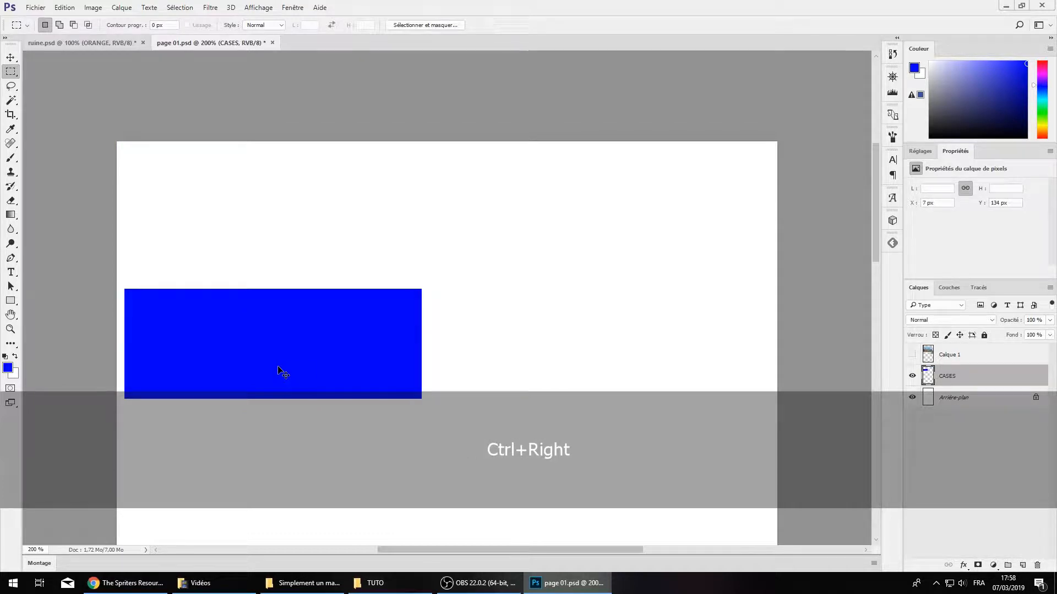
key(ctrl+Left)
key(ctrl+Down)
key(ctrl+Right)
key(ctrl+Left)
key(ctrl+Right)
key(ctrl+Right)
key(ctrl+Up)
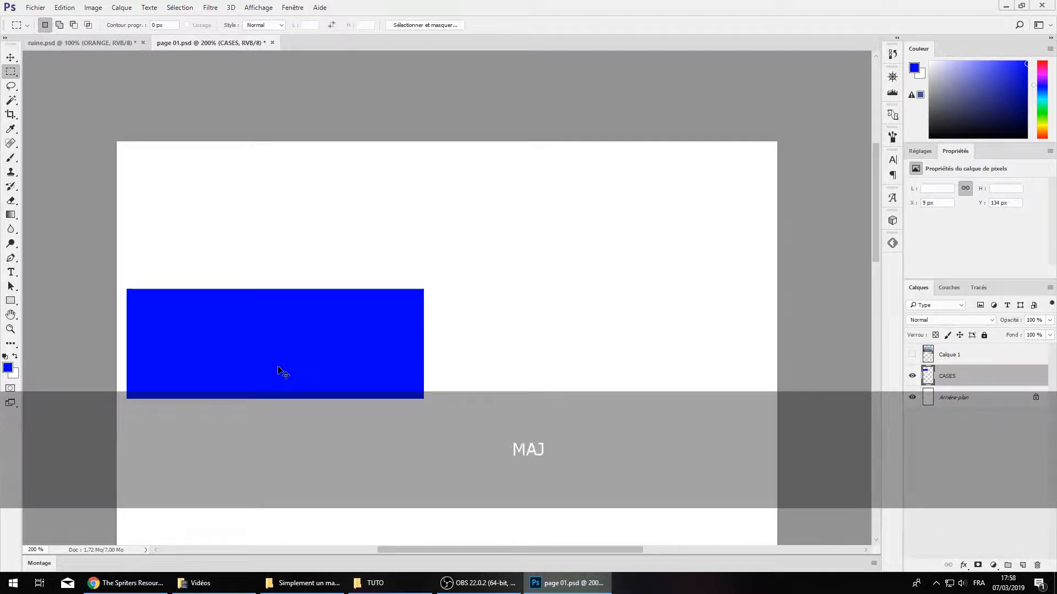
key(shift+ctrl+Right)
key(shift+ctrl+Right)
key(shift+ctrl+Right)
key(shift+ctrl+Right)
key(shift+ctrl+Left)
key(shift+ctrl+Left)
key(shift+ctrl+Left)
key(shift+ctrl+Left)
key(shift+ctrl+Left)
key(ctrl+Right)
key(ctrl+Left)
key(shift+ctrl+Right)
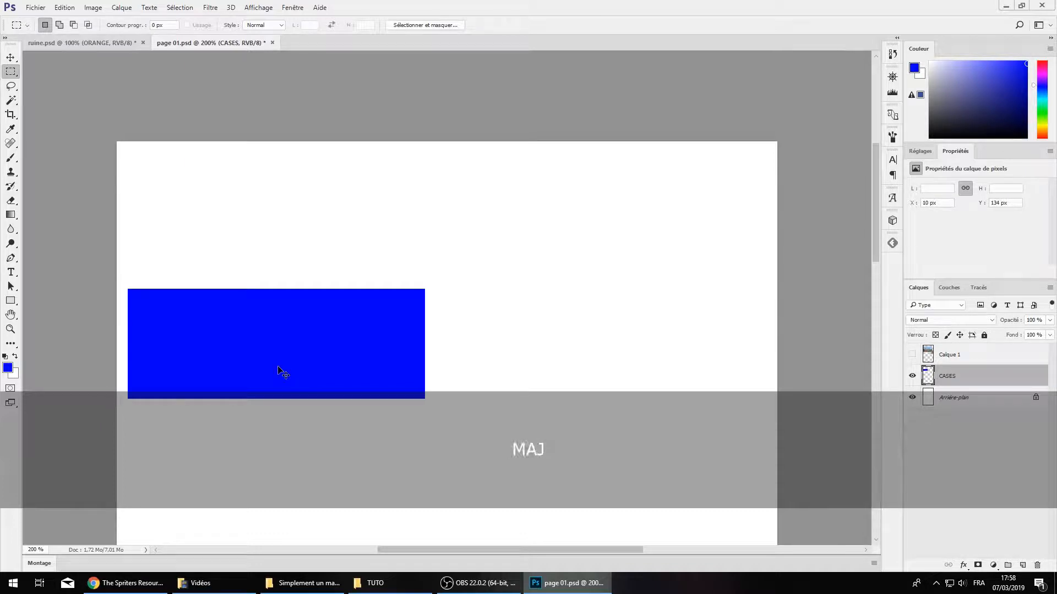
key(shift+ctrl+Right)
Stretch the blue rectangle downward with a free transform to a little over twice its height
scroll(279, 369, down, 2)
key(ctrl+t)
drag(290, 311, 276, 455)
key(Return)
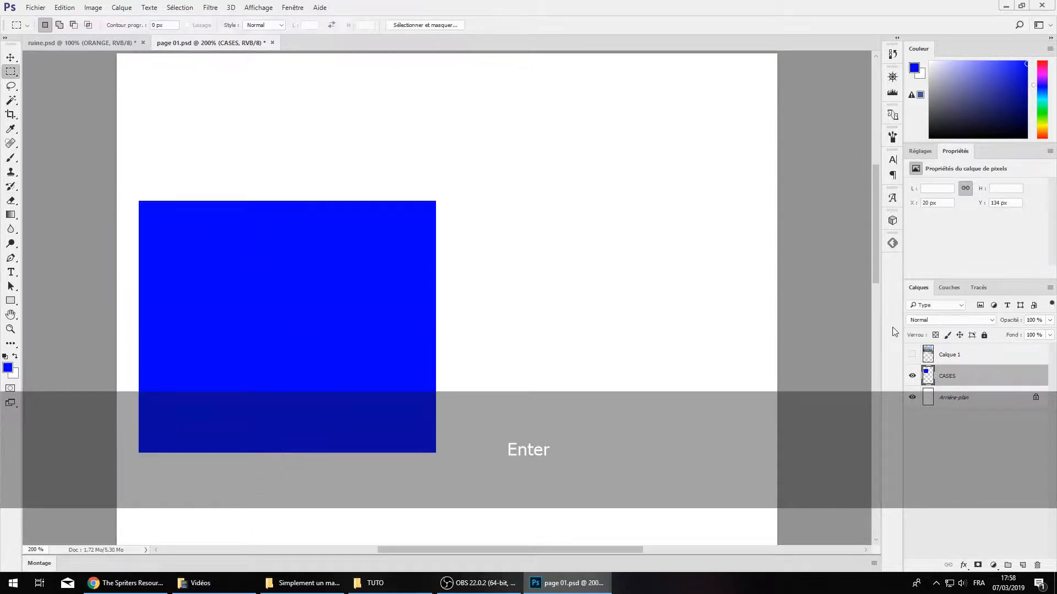
Duplicate the CASES layer and place the copy beside the original rectangle, at X 310 px and Y 134 px
right_click(1001, 374)
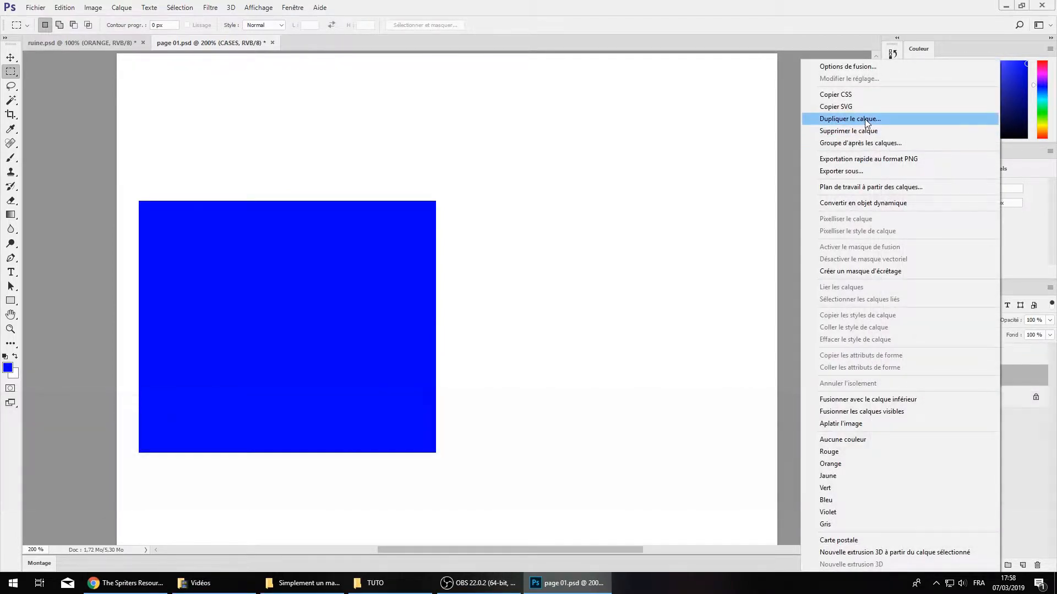
click(869, 119)
key(Return)
drag(377, 311, 677, 314)
key(ctrl+shift+Left)
key(ctrl+shift+Right)
key(ctrl+shift+Right)
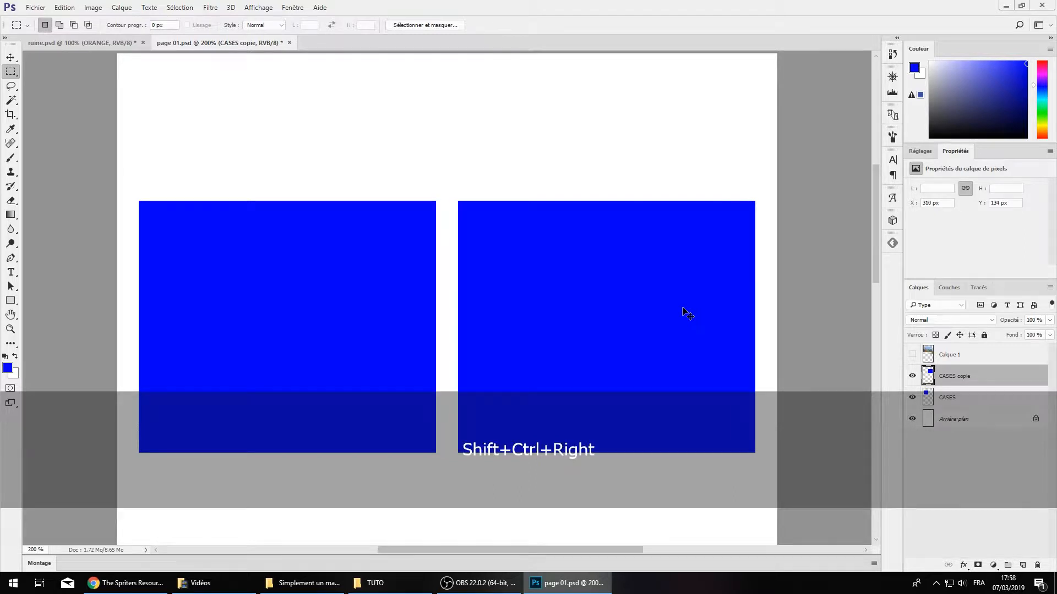
Merge the duplicated rectangle layer down into the CASES layer
key(ctrl+KP_Subtract)
right_click(973, 377)
click(883, 400)
Select the right-hand blue rectangle and cut it onto its own new layer
key(ctrl+KP_Add)
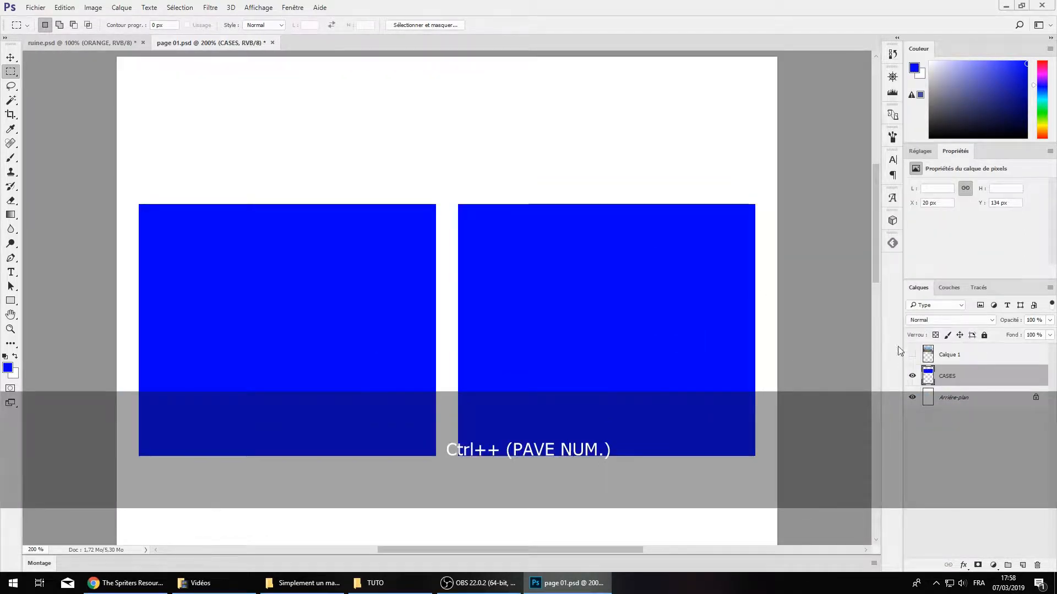
drag(448, 189, 777, 493)
right_click(706, 130)
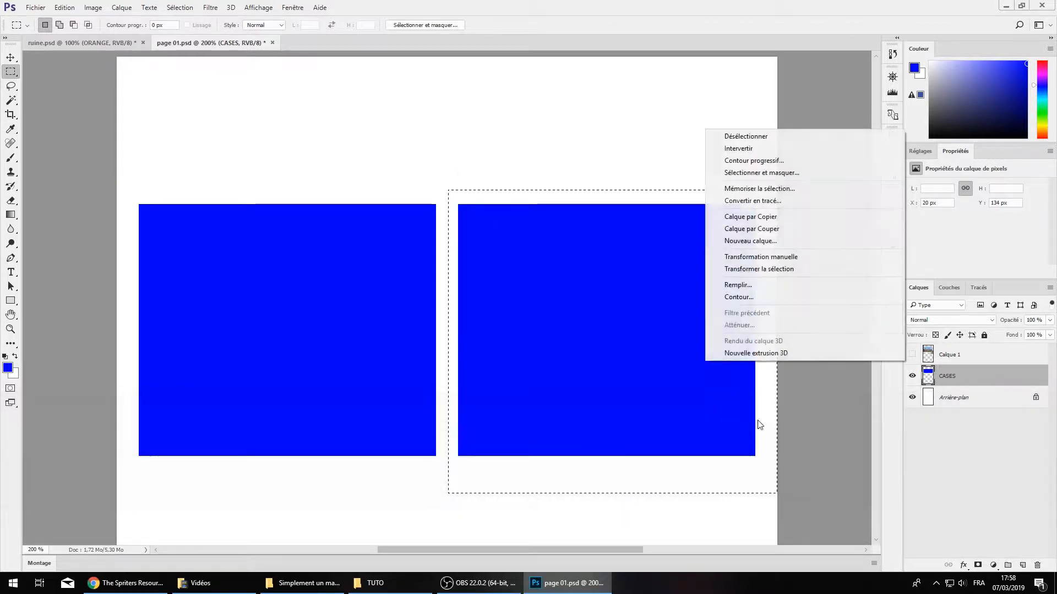
click(761, 228)
Hide the right-hand rectangle's layer, show the scene layer Calque 1, and move it directly above CASES
click(912, 376)
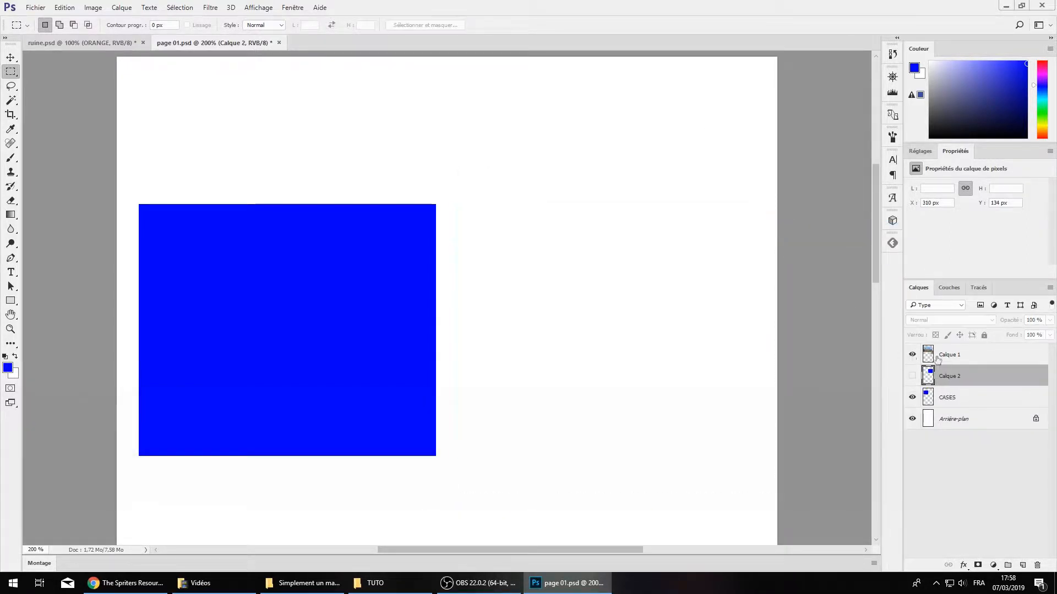
click(912, 354)
click(988, 356)
drag(988, 356, 981, 386)
Toggle the scene layer's visibility to compare it with the blue panel beneath, leaving the scene shown
click(910, 376)
click(911, 376)
click(910, 376)
click(912, 376)
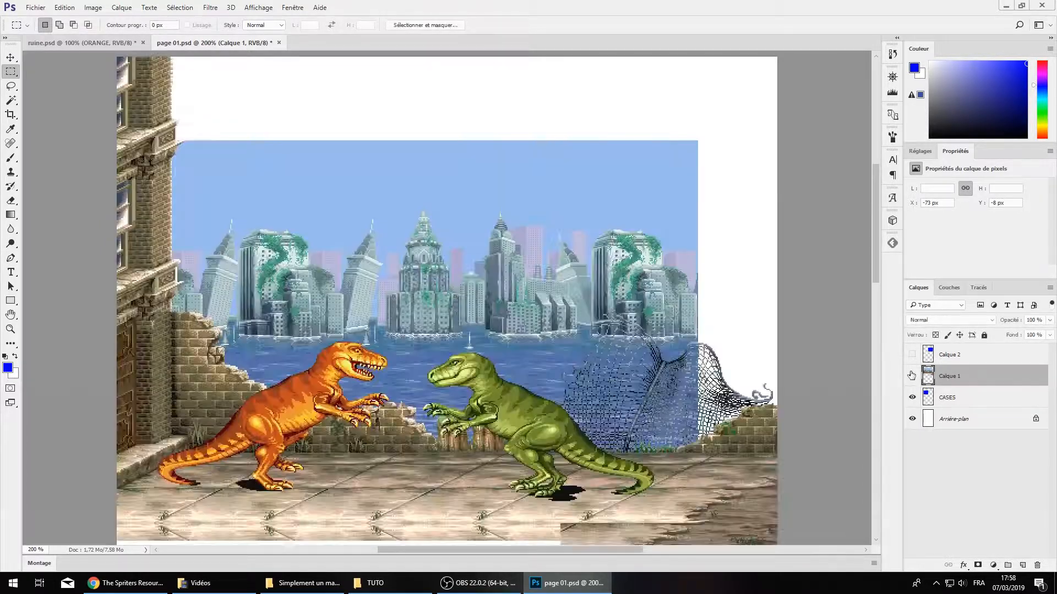
click(912, 376)
click(912, 376)
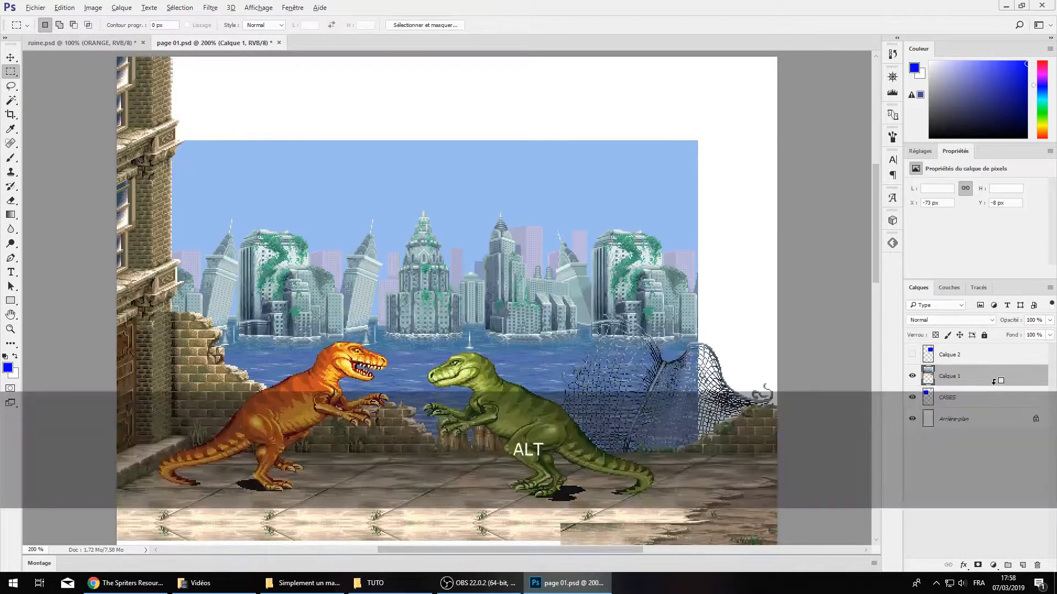
Clip the scene layer Calque 1 to the CASES layer and move the scene to about X -180 px, Y -52 px
right_click(994, 376)
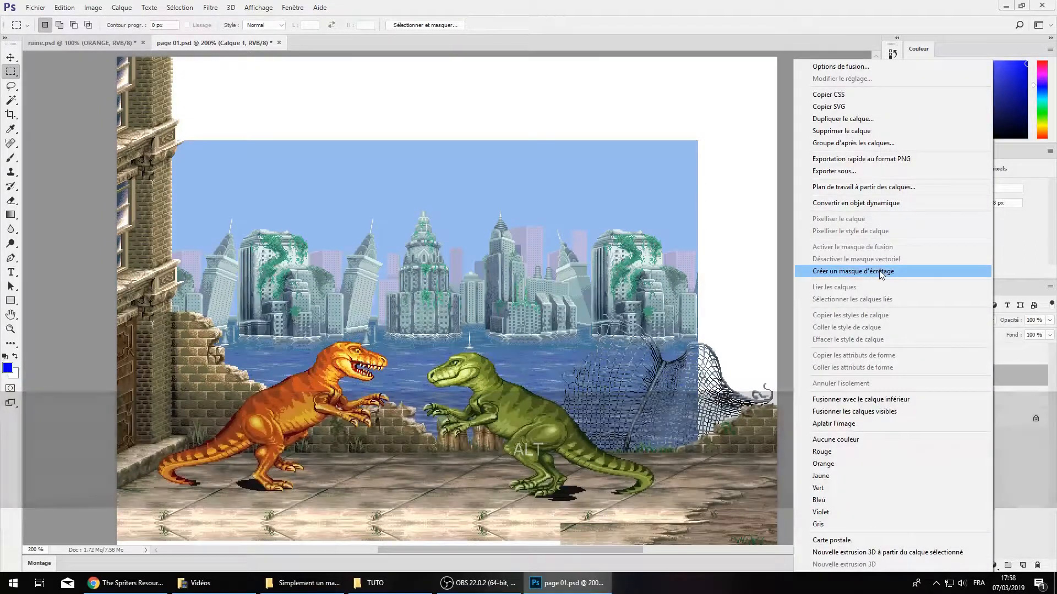
click(884, 272)
drag(408, 365, 290, 316)
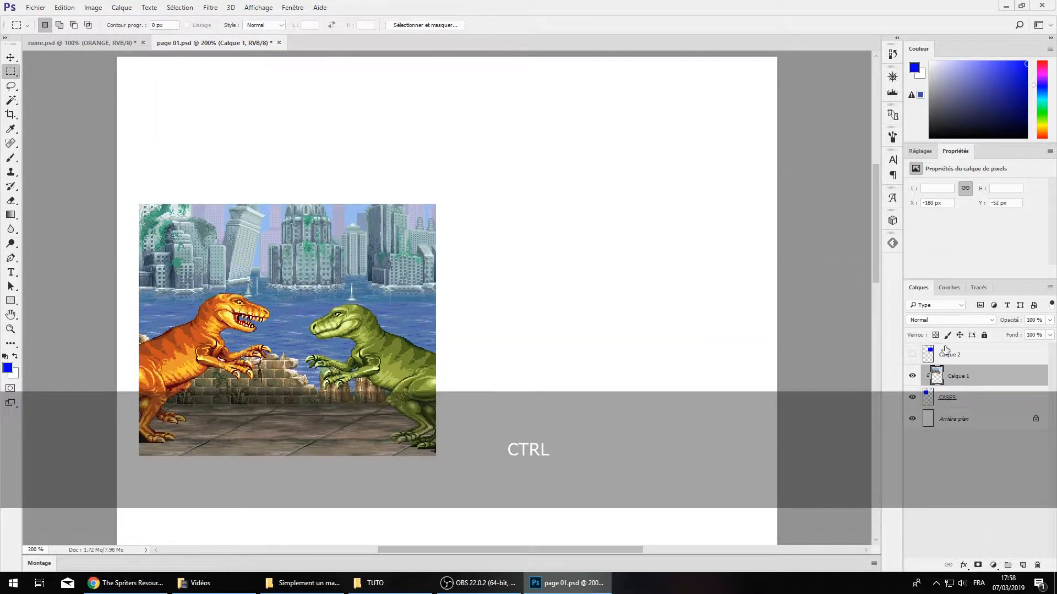
Release and reapply the scene layer's clipping mask several times to compare it with and without the panel crop
alt+click(993, 384)
alt+click(993, 383)
alt+click(992, 383)
alt+click(992, 383)
alt+click(993, 382)
alt+click(992, 383)
key(ctrl+minus)
key(ctrl+plus)
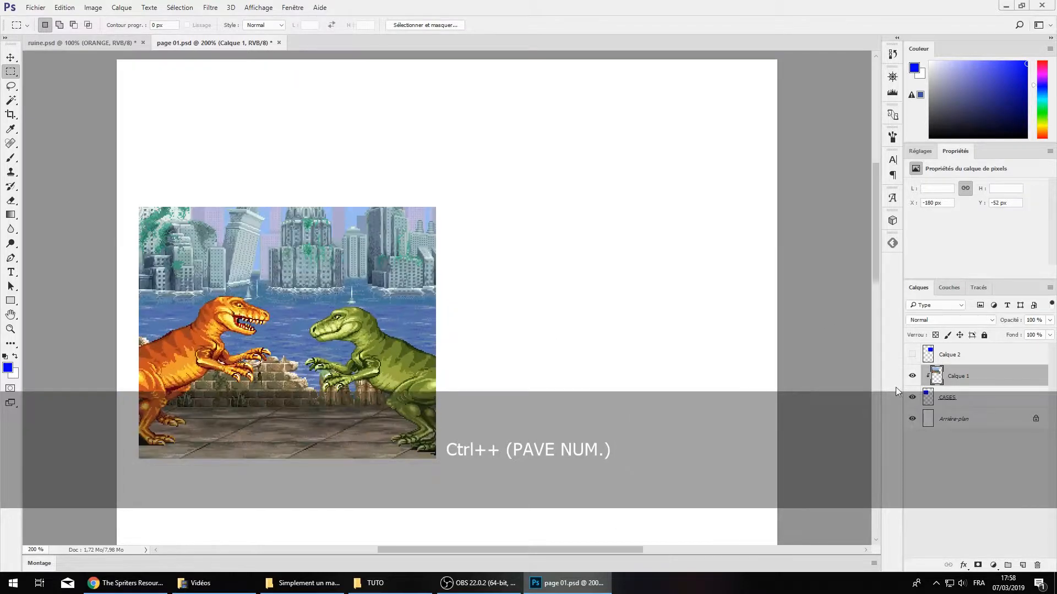
Nudge the clipped scene layer 4 px left and 1 px up inside the panel
key(ctrl+shift+Left)
key(ctrl+shift+Right)
key(ctrl+Left)
key(ctrl+Left)
key(ctrl+Left)
key(ctrl+Left)
key(ctrl+Left)
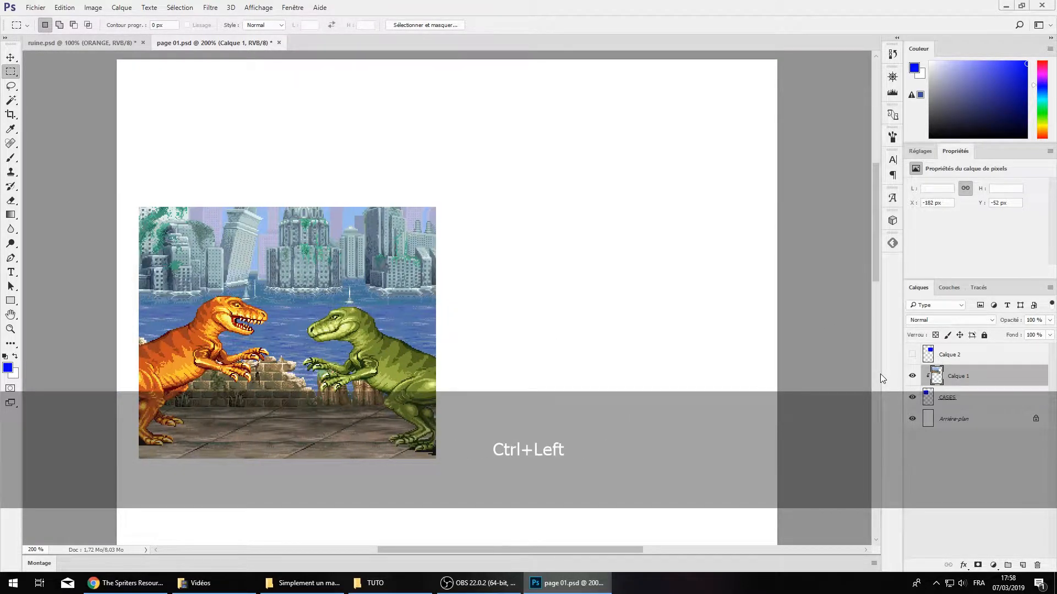
key(ctrl+Up)
key(ctrl+Right)
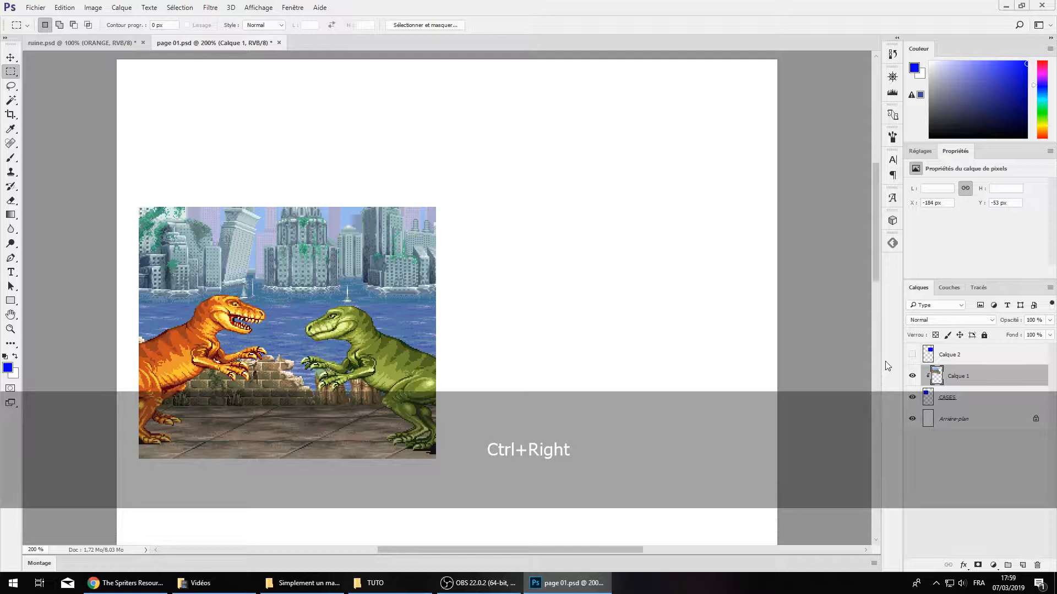
Create an empty layer directly above the background and below CASES
click(977, 397)
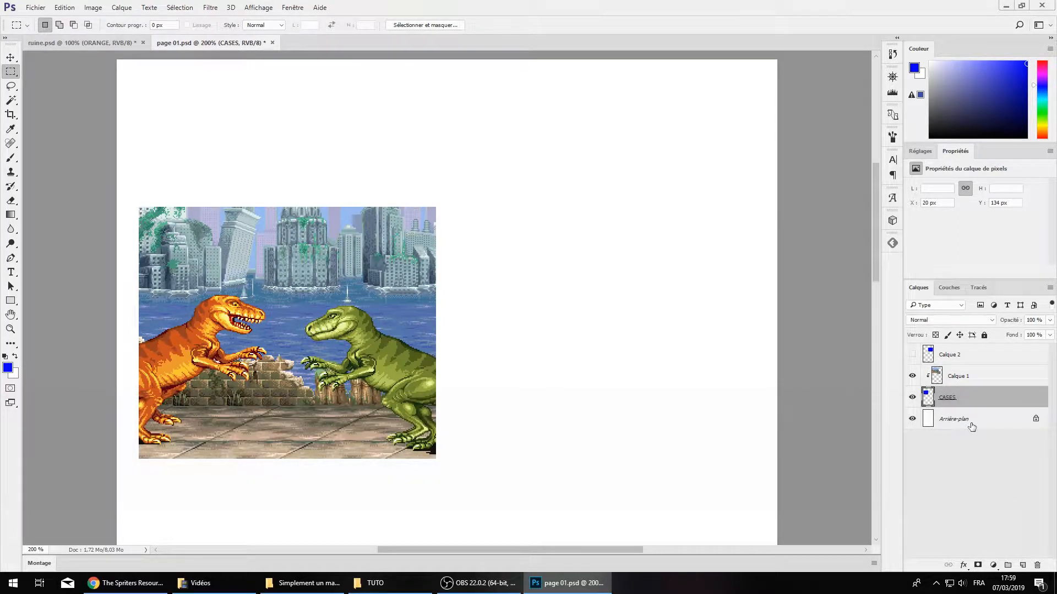
click(971, 427)
click(1022, 565)
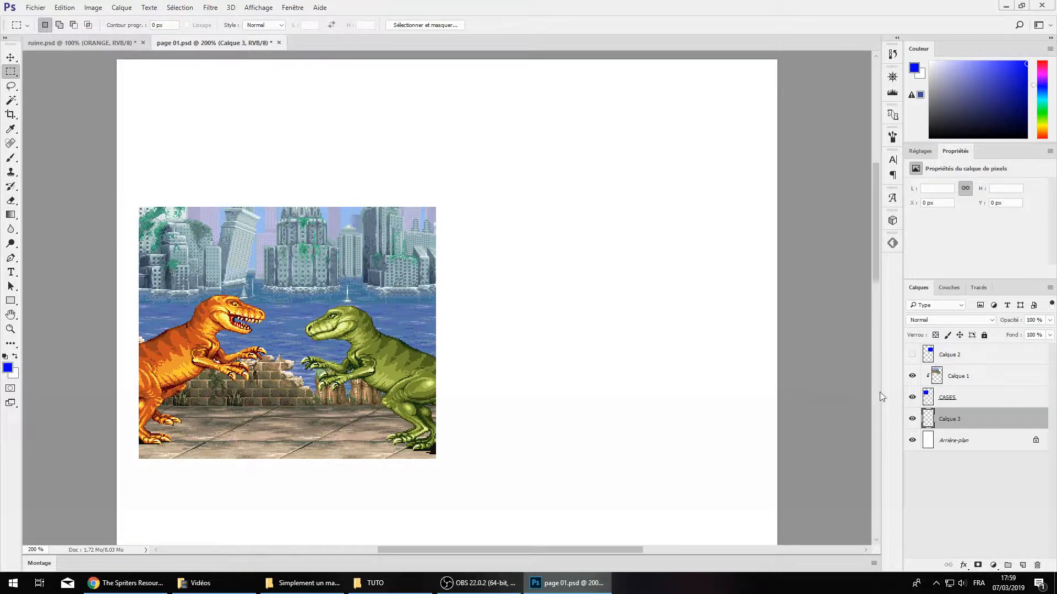
Load the CASES layer's rectangle as a selection, keeping CASES the active layer
key(ctrl)
click(952, 397)
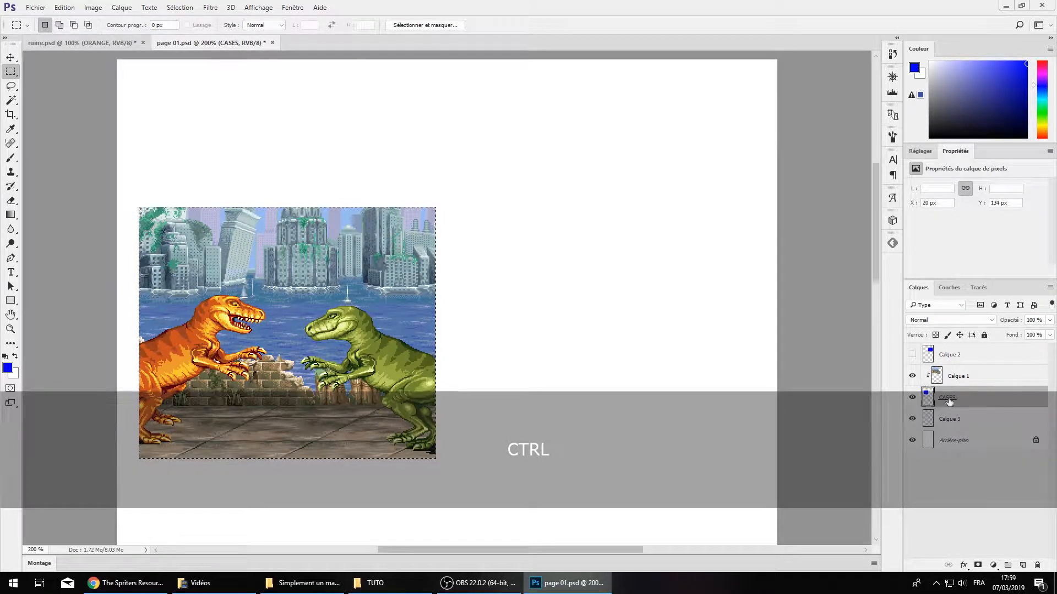
click(949, 419)
click(936, 398)
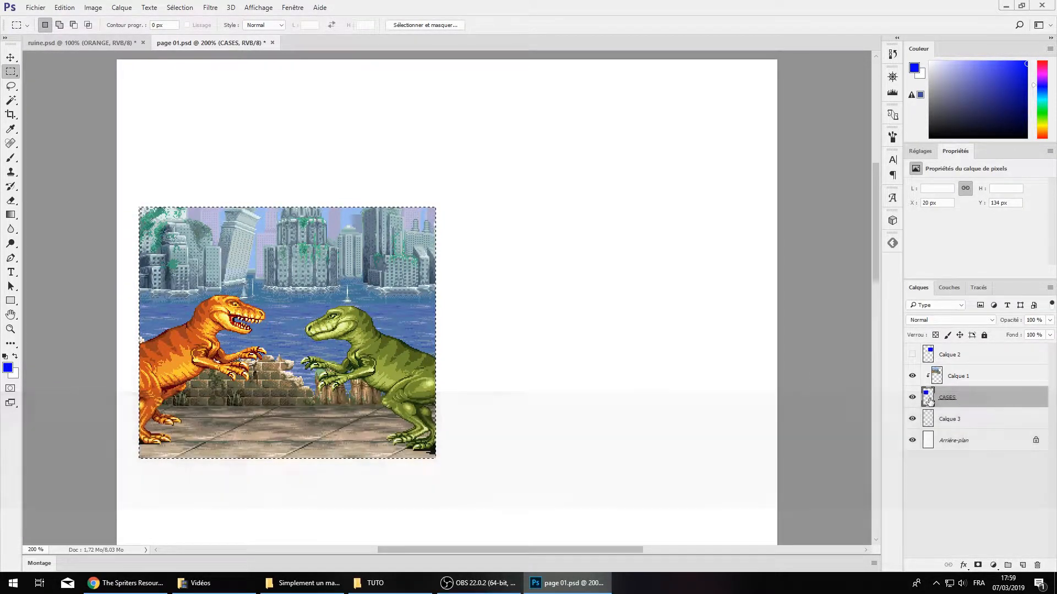
key(ctrl)
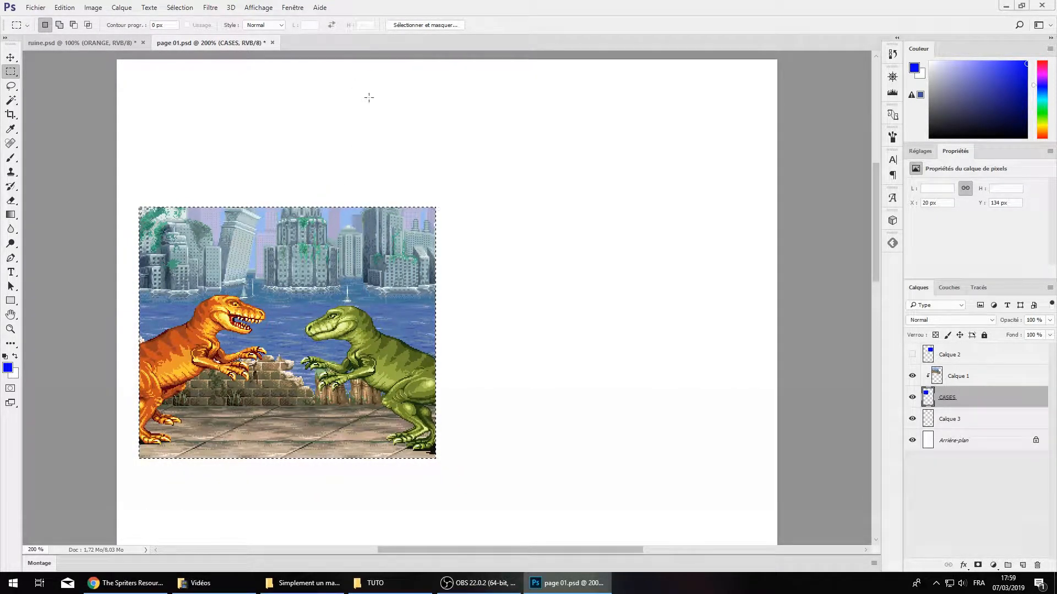
Expand the panel selection by 2 pixels
click(274, 6)
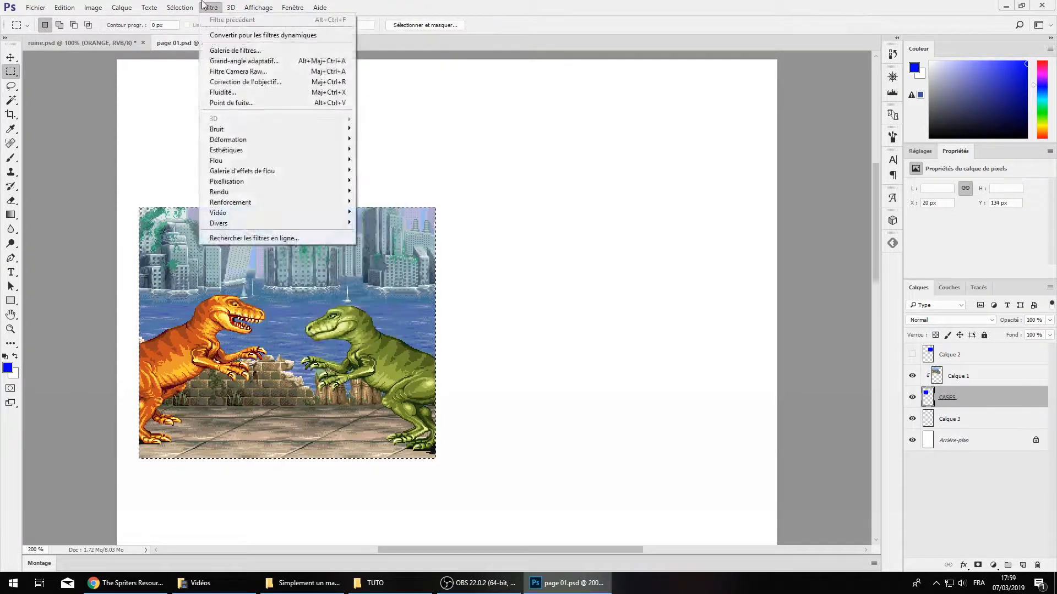
click(262, 6)
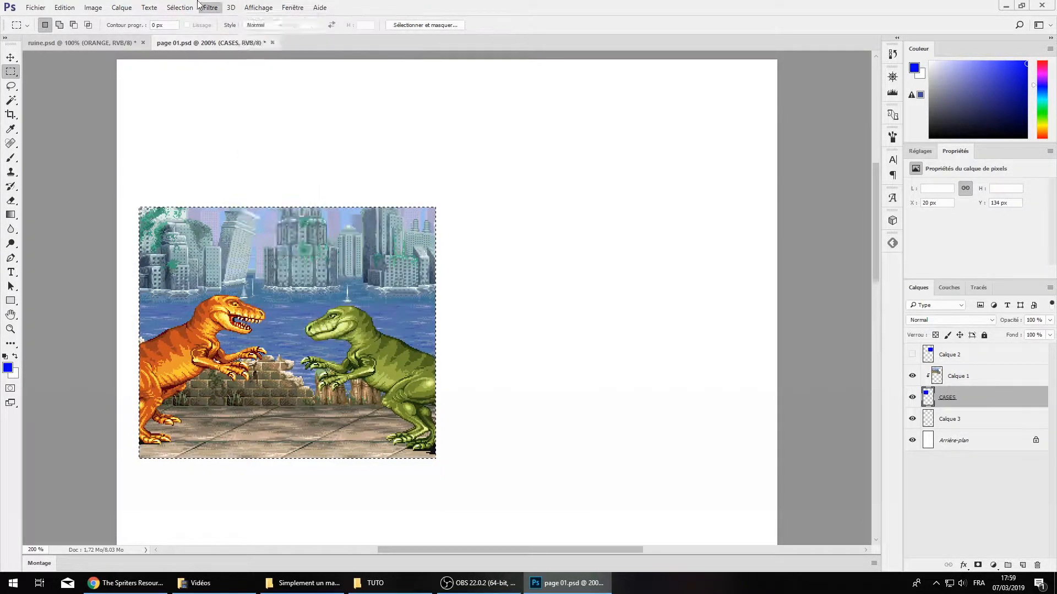
click(180, 7)
mouse_move(248, 150)
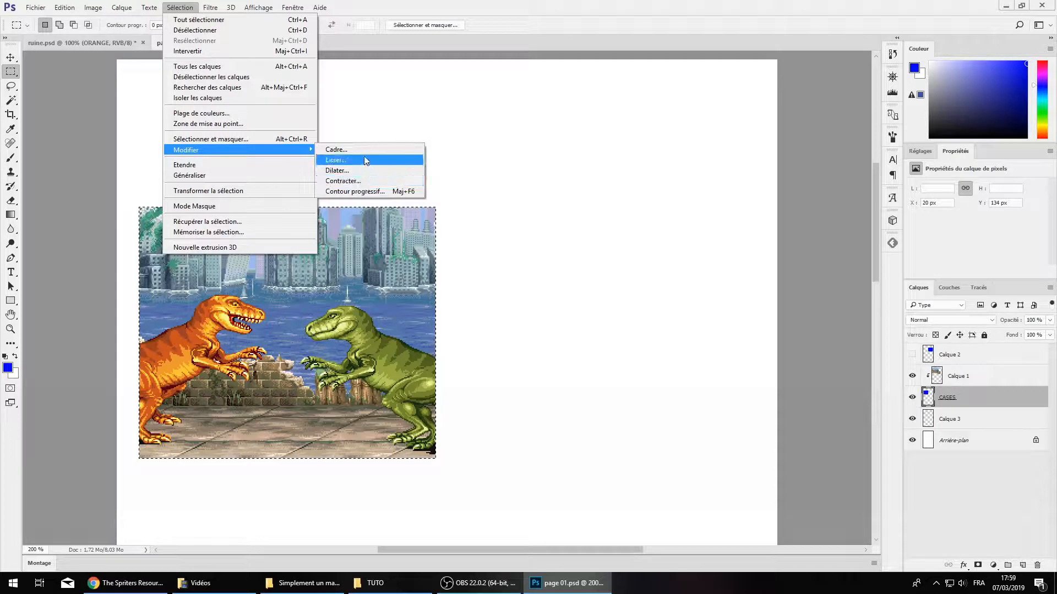
click(372, 172)
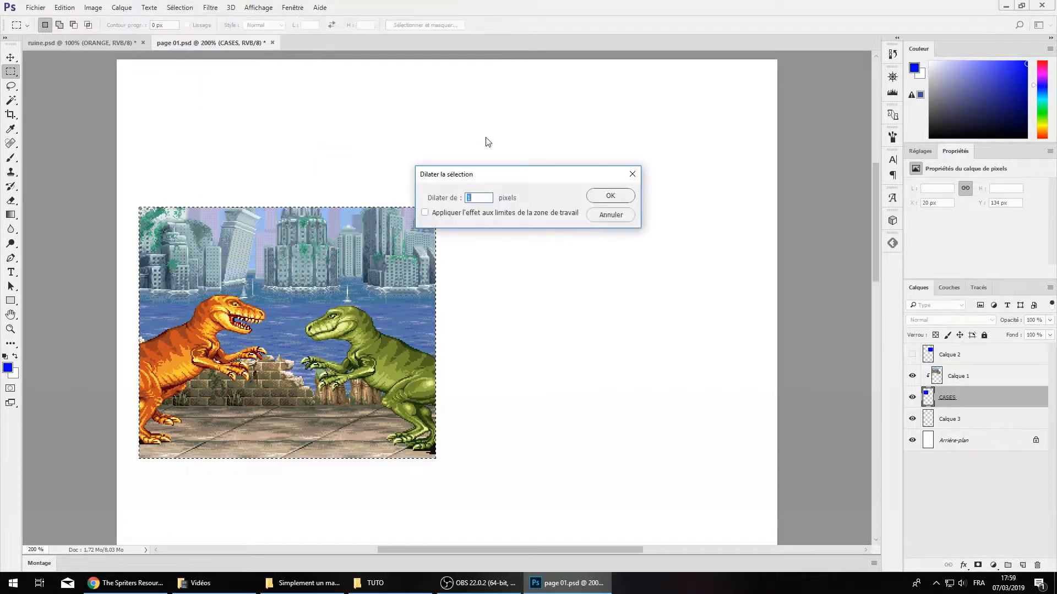
key(Return)
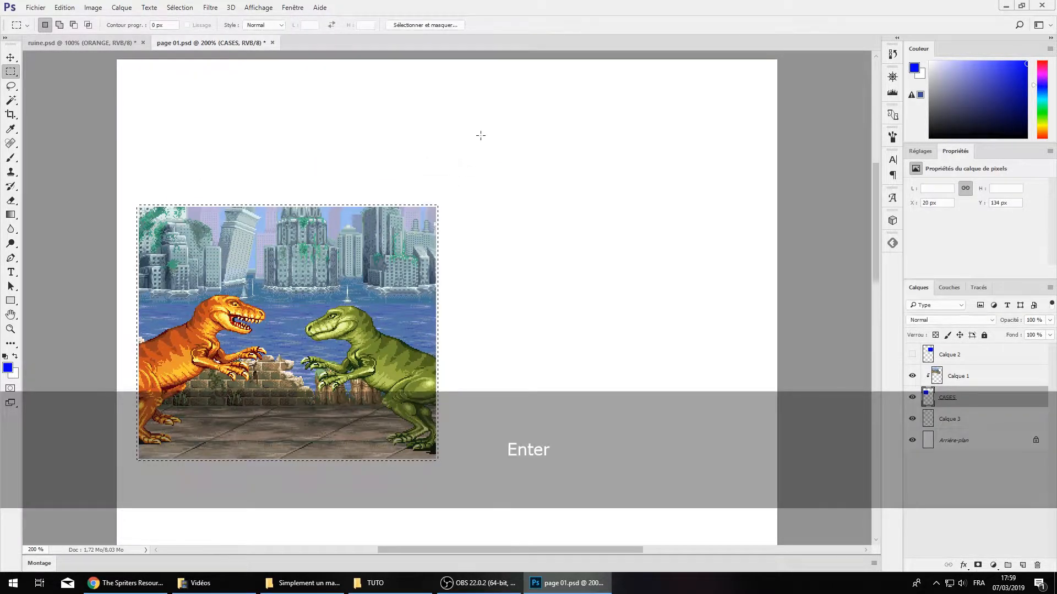
Try to fill the expanded selection with black on the CASES layer using the Paint Bucket, and undo the fill
key(g)
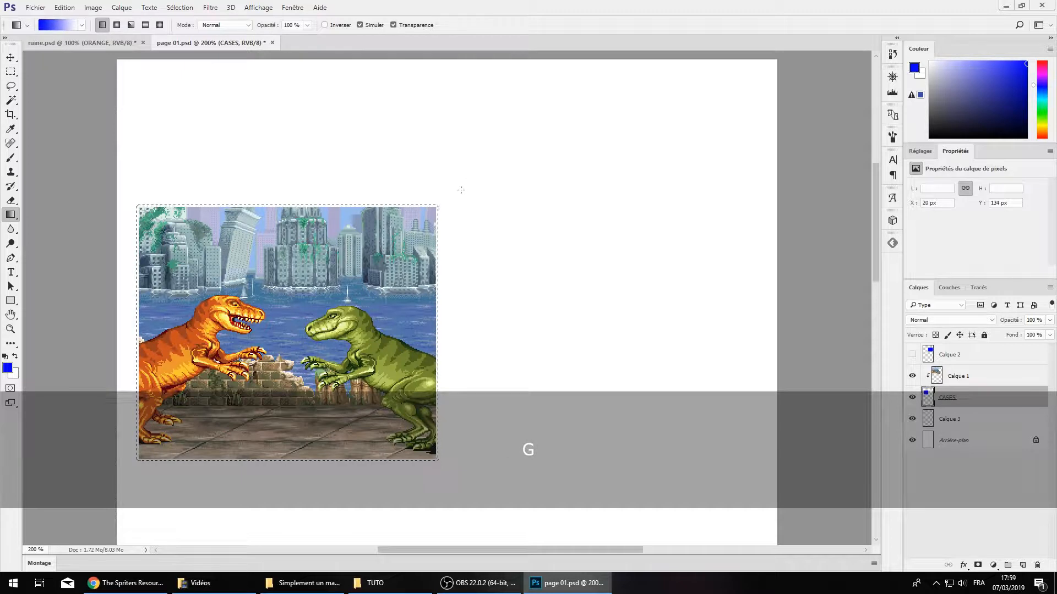
right_click(14, 217)
click(33, 223)
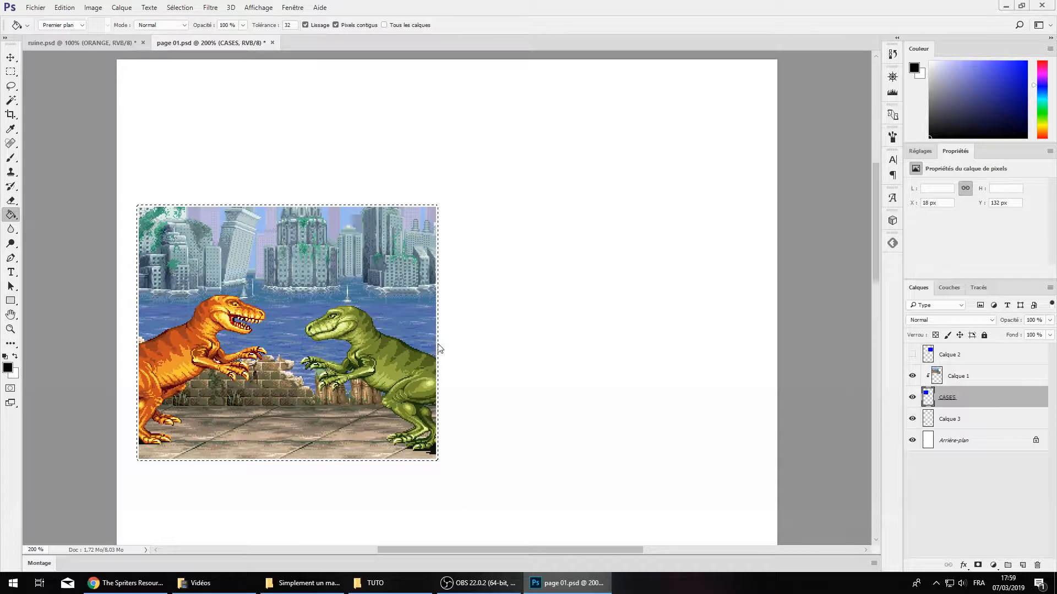
key(ctrl+z)
click(913, 378)
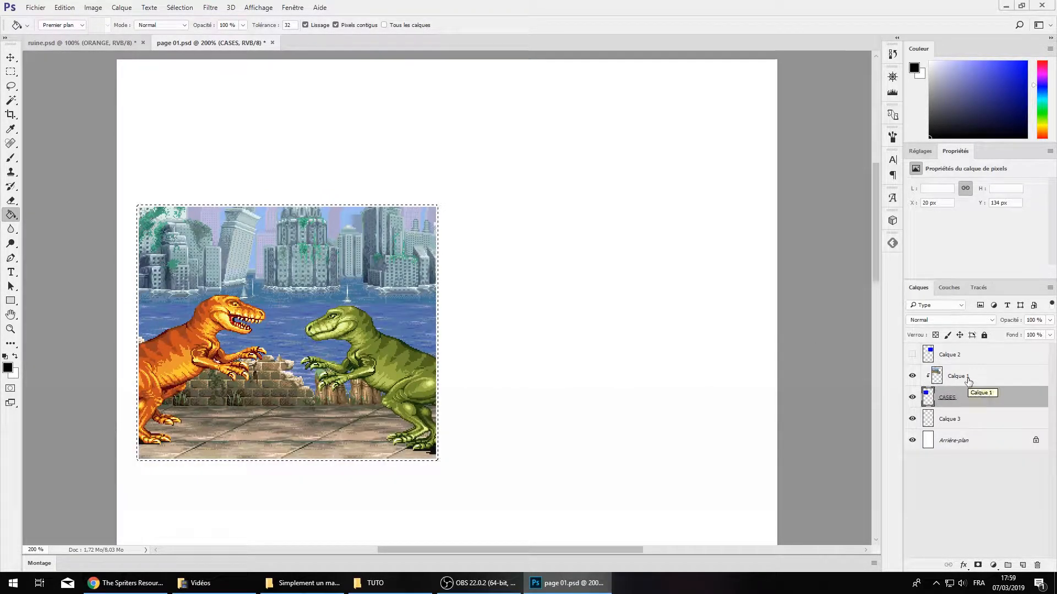
click(912, 376)
click(912, 376)
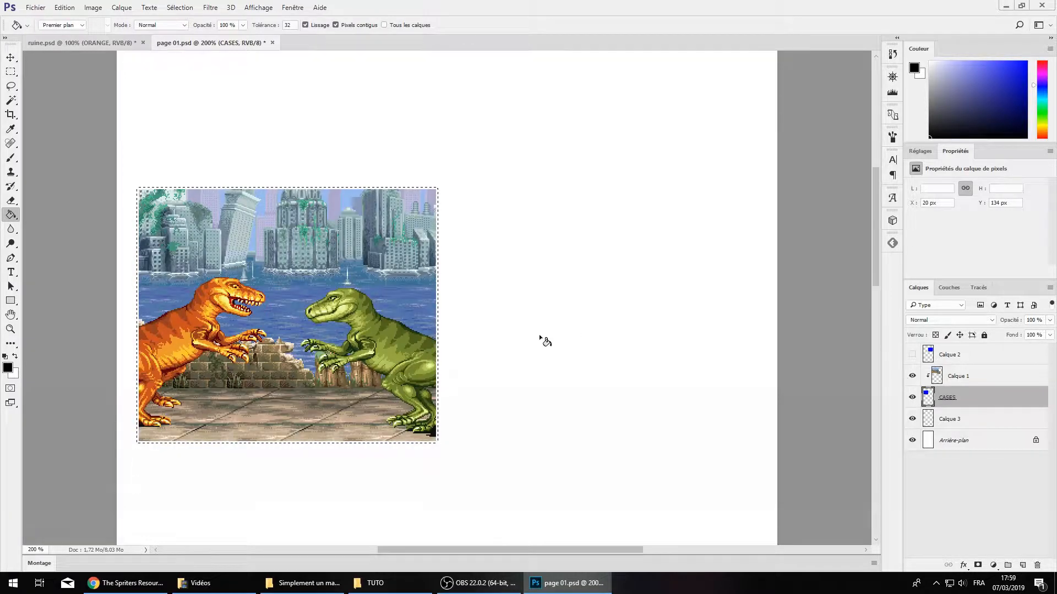
Try framing the panel by filling the expanded selection with black on a new layer beneath CASES, and delete that layer
key(ctrl+KP_Add)
key(ctrl+a)
key(ctrl+shift+alt+n)
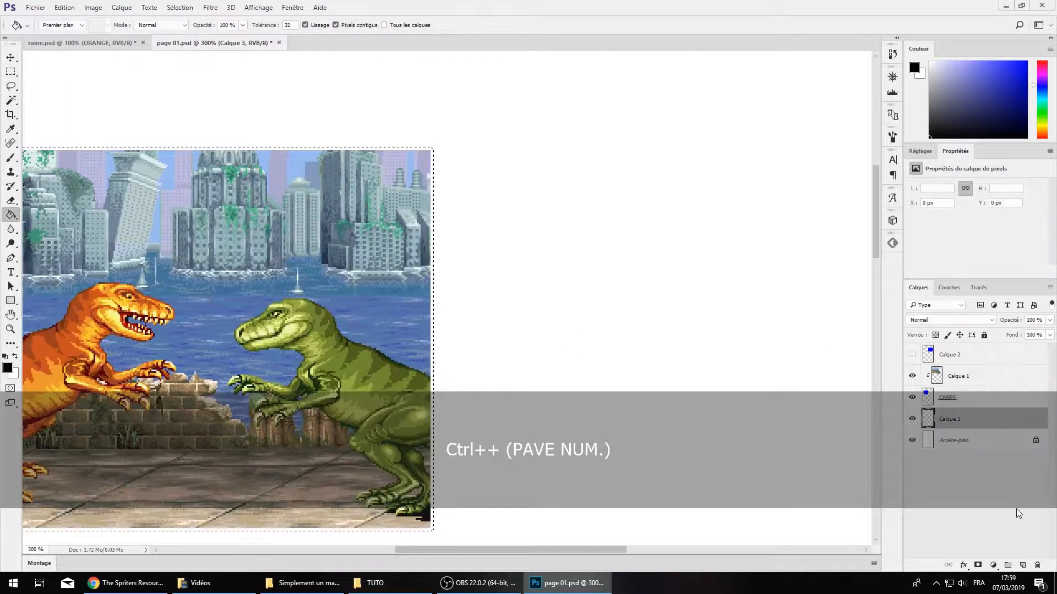
key(ctrl+KP_Subtract)
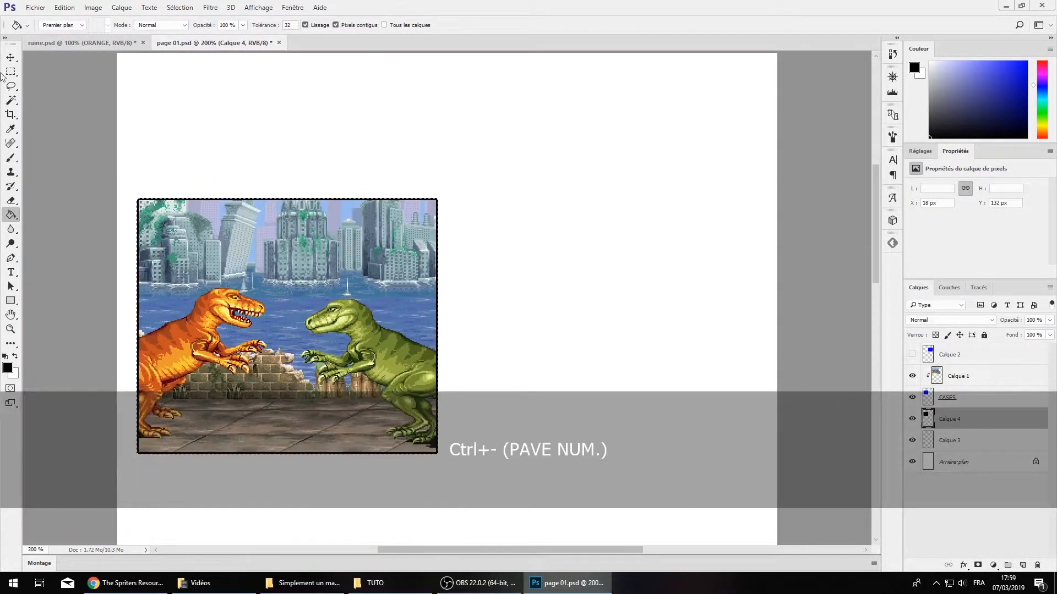
click(11, 72)
click(361, 141)
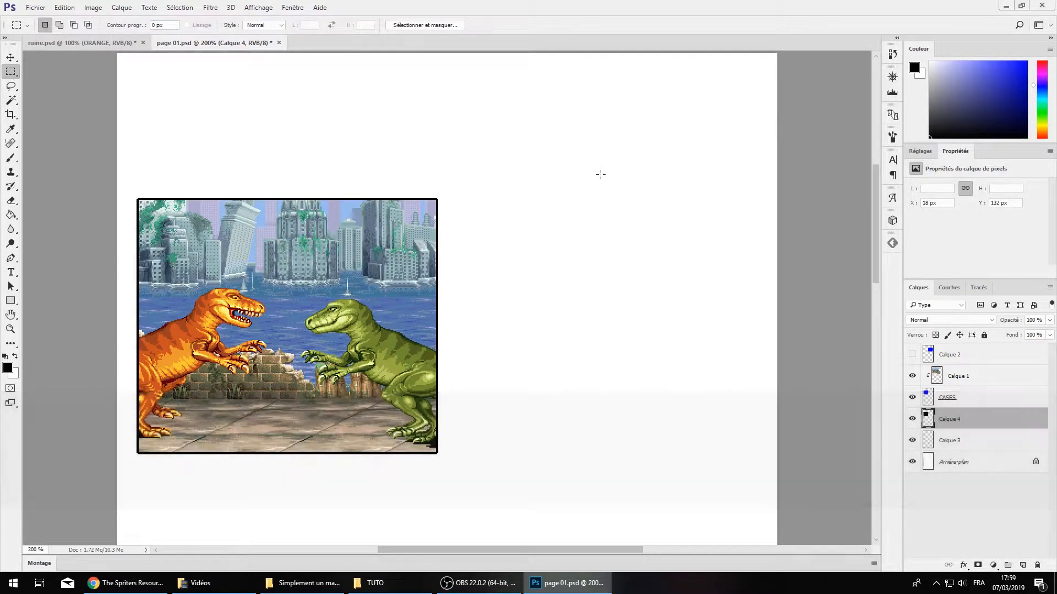
key(Delete)
Add a black inside Stroke layer style with a size of 2 px to the CASES layer
click(936, 397)
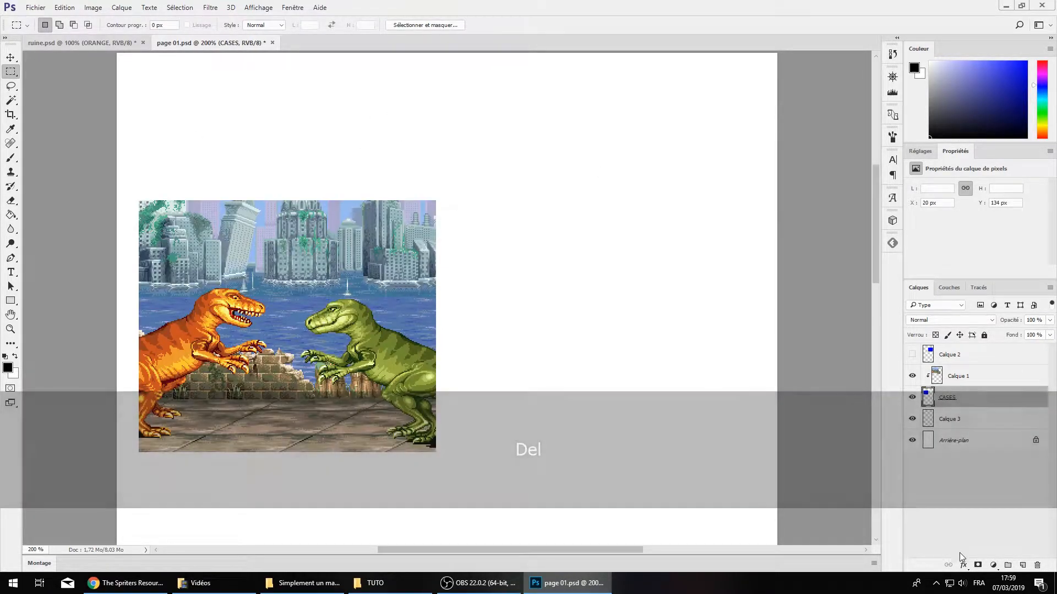
click(963, 565)
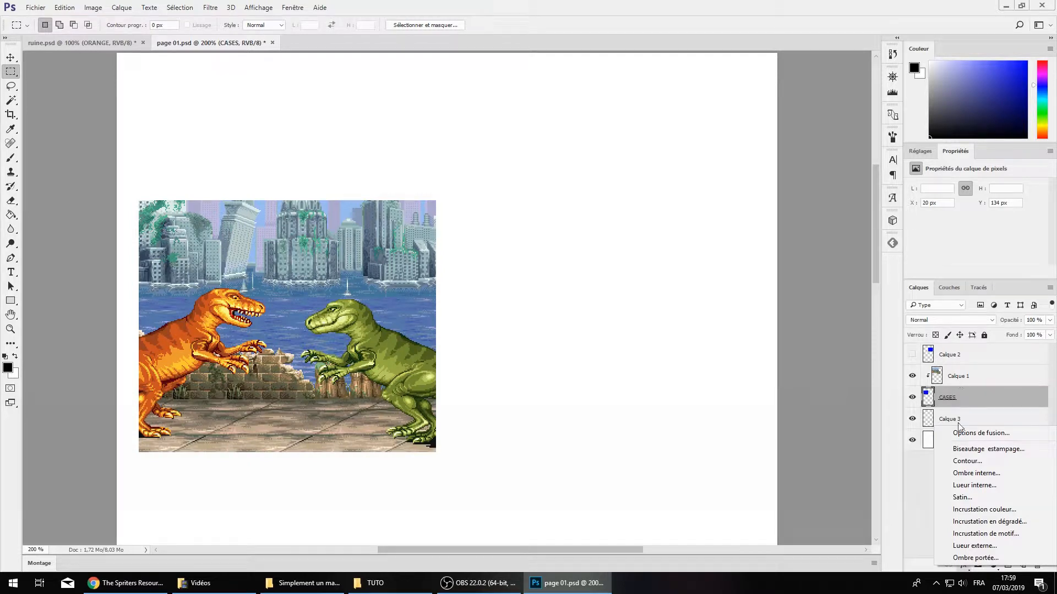
click(963, 565)
click(963, 565)
click(997, 462)
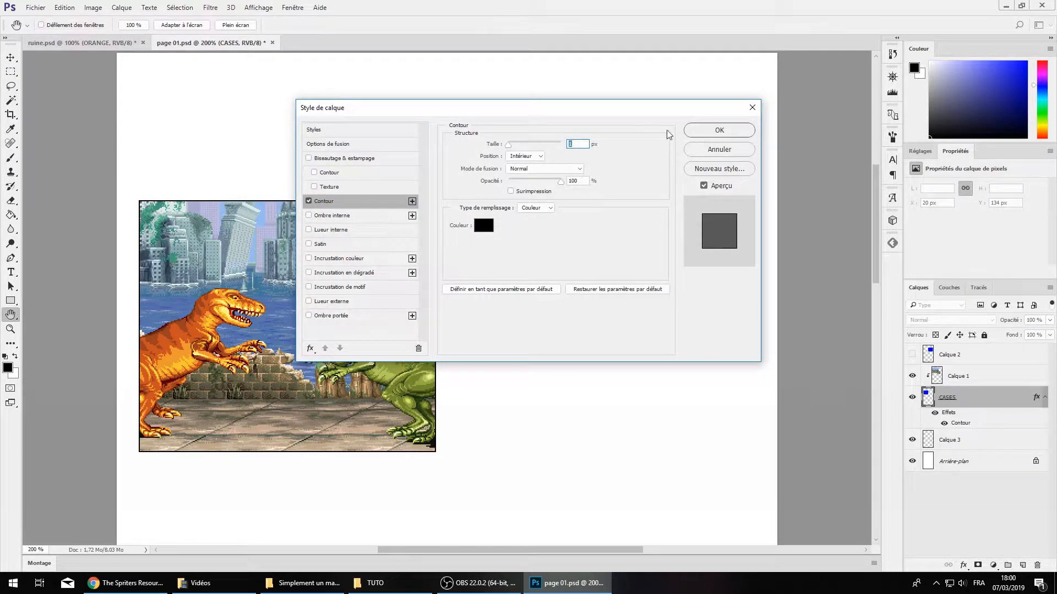
text(2)
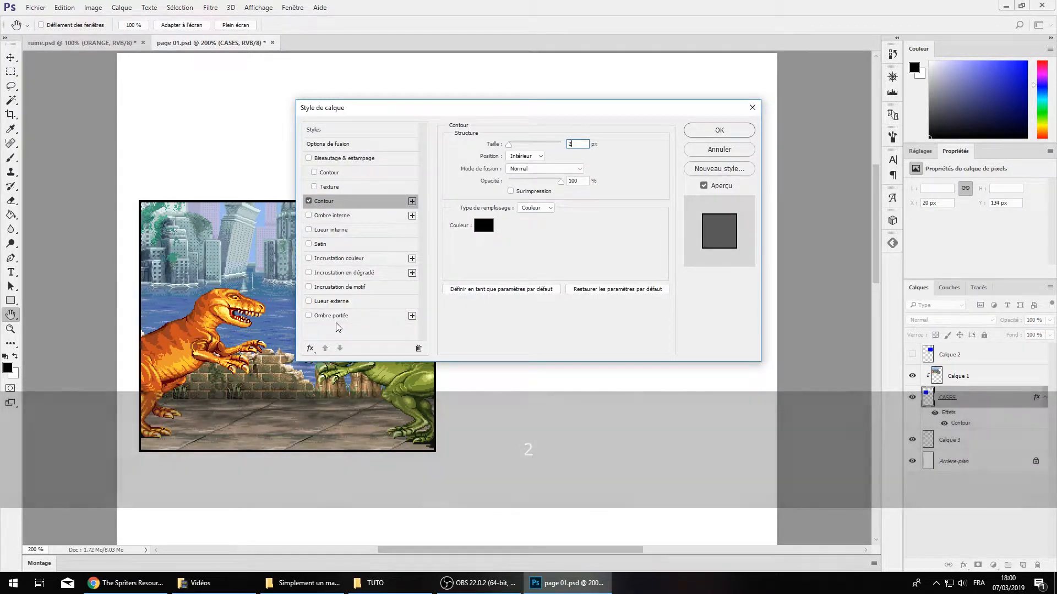
drag(598, 111, 663, 125)
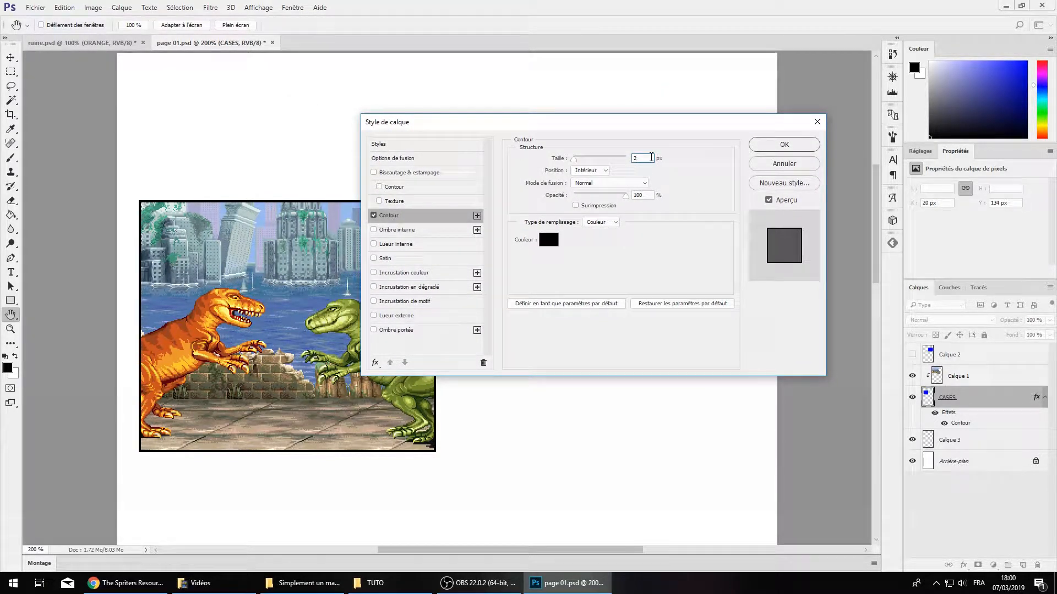
click(771, 142)
Try extending the CASES shape with 22 px Pencil strokes beyond its upper-left edge and beside the green dinosaur, and undo them
key(b)
key(ctrl+z)
click(58, 25)
drag(64, 52, 71, 55)
drag(187, 192, 197, 234)
drag(455, 368, 460, 420)
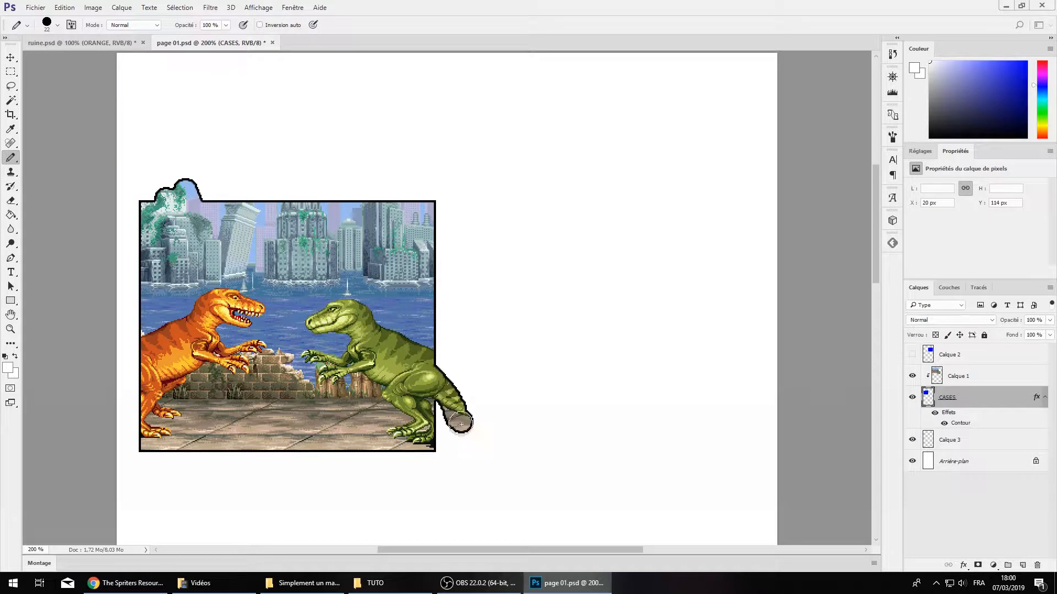
key(ctrl+z)
key(ctrl+z)
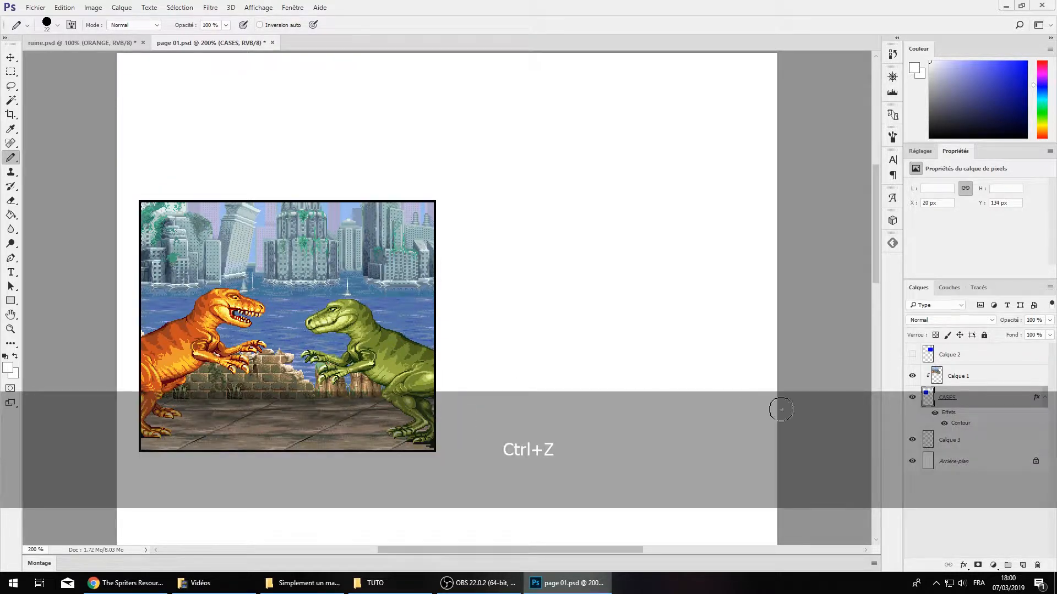
Reposition the scene layer Calque 1 inside the framed panel, 20 px down and 7 px left
scroll(773, 408, up, 1)
click(913, 376)
click(913, 376)
click(954, 382)
key(shift)
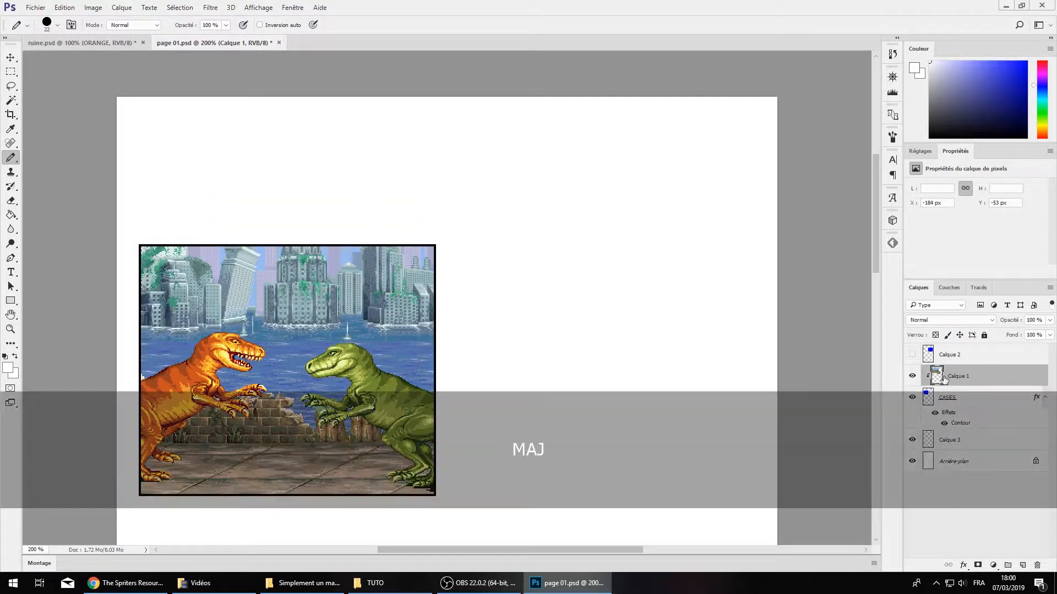
key(shift+ctrl+Down)
key(shift+ctrl+Down)
key(shift+ctrl+Down)
key(shift+ctrl+Up)
key(shift+ctrl+Left)
key(shift+ctrl+Right)
key(shift+ctrl+Left)
key(ctrl+Right)
key(ctrl+Right)
key(shift+ctrl+Left)
key(ctrl+Right)
key(ctrl+Right)
key(ctrl+Left)
key(ctrl+Left)
Show the second panel's blue rectangle layer, Calque 2, and make it the active layer
click(912, 355)
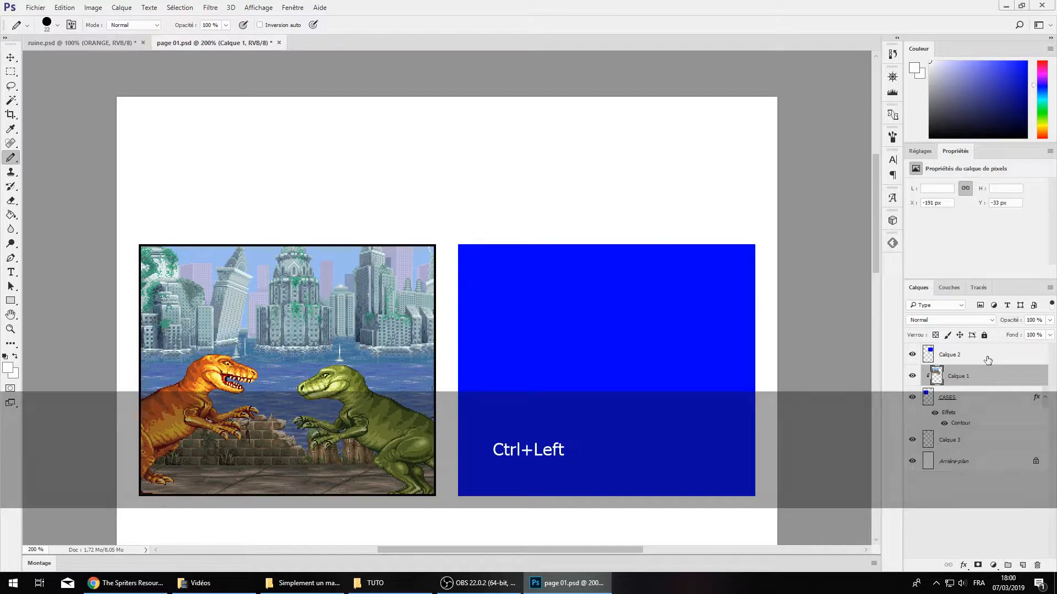
click(949, 355)
scroll(652, 374, down, 3)
drag(496, 547, 456, 550)
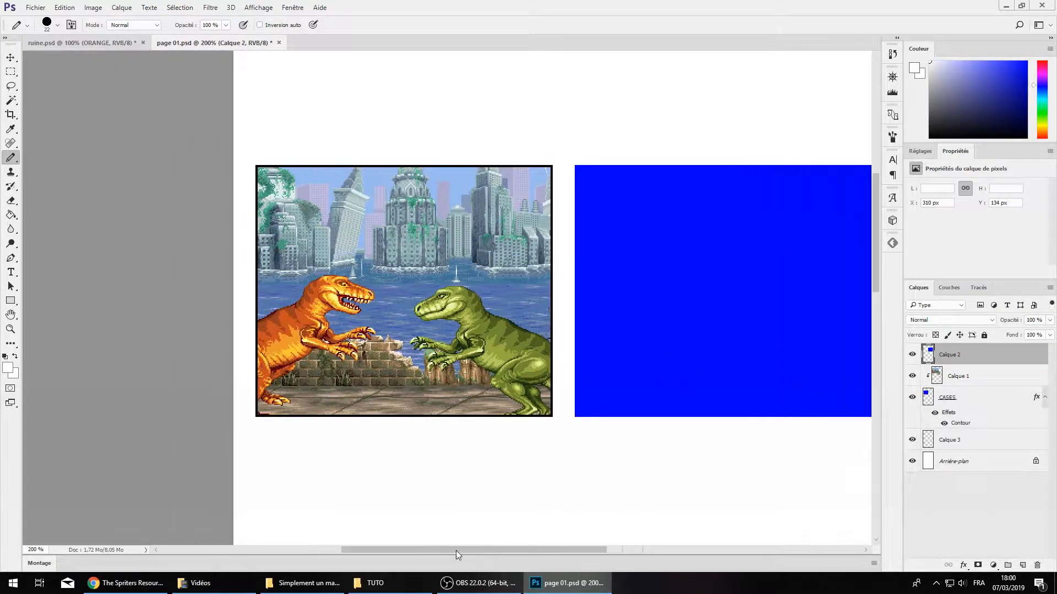
scroll(715, 495, up, 2)
scroll(538, 503, up, 2)
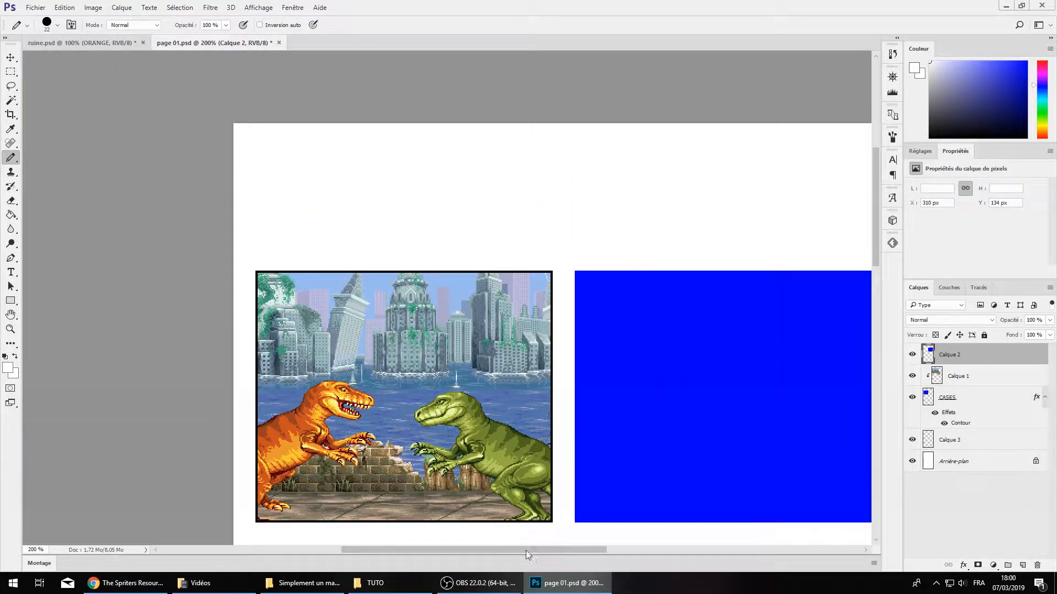
drag(526, 551, 557, 547)
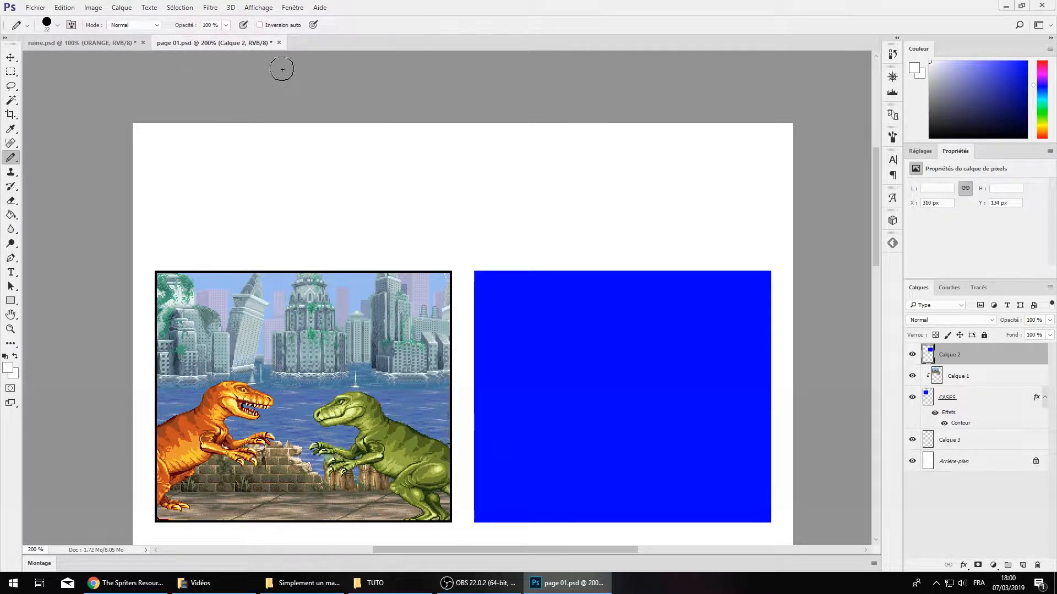
Add the black title text "LA FIN DES DINOS" in the blank area above the two panels
click(8, 357)
key(t)
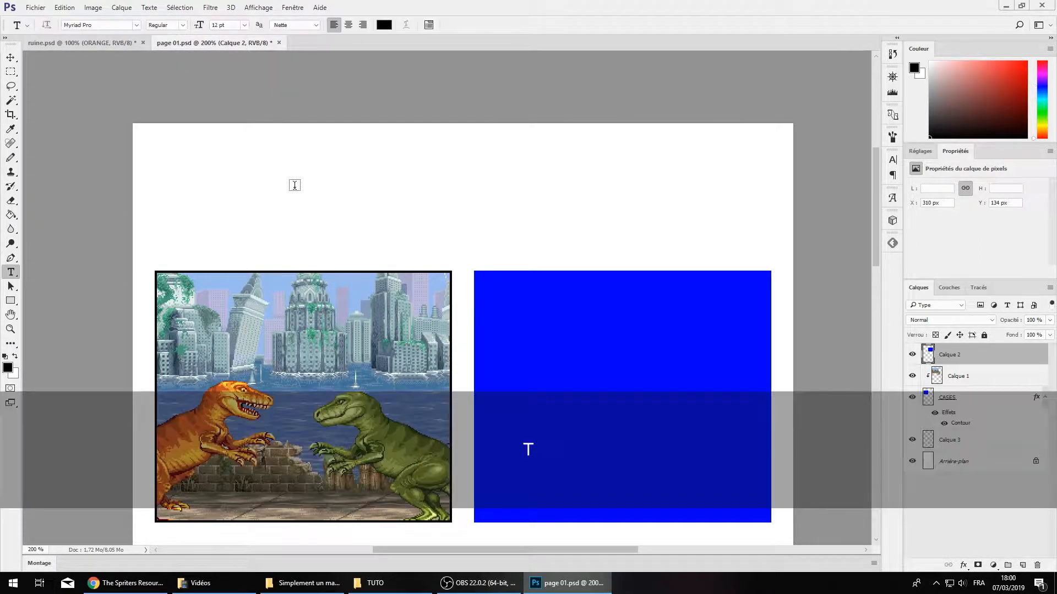
click(11, 271)
click(39, 273)
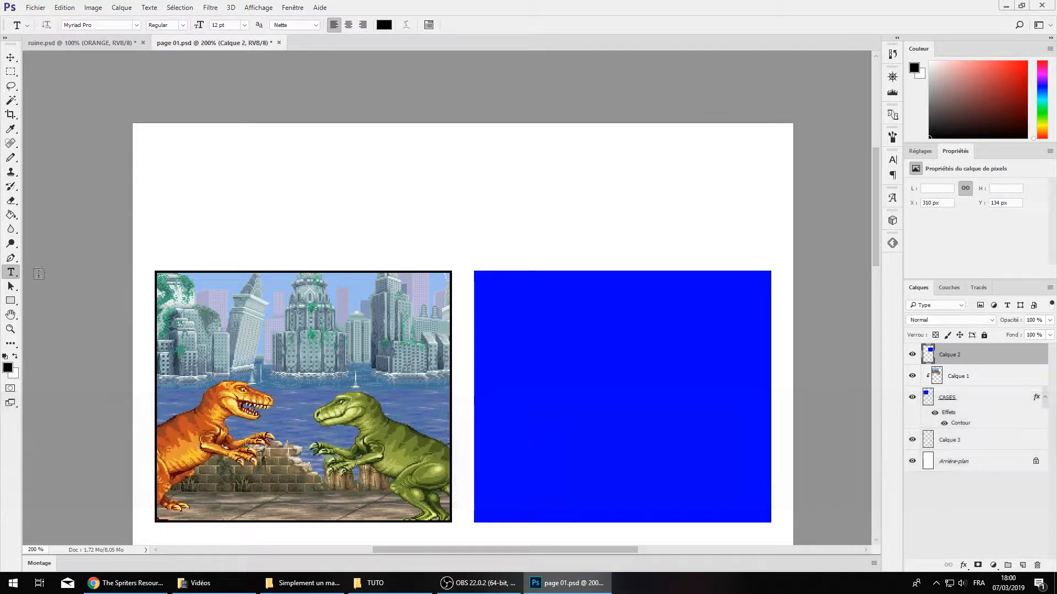
click(271, 179)
key(Caps_Lock)
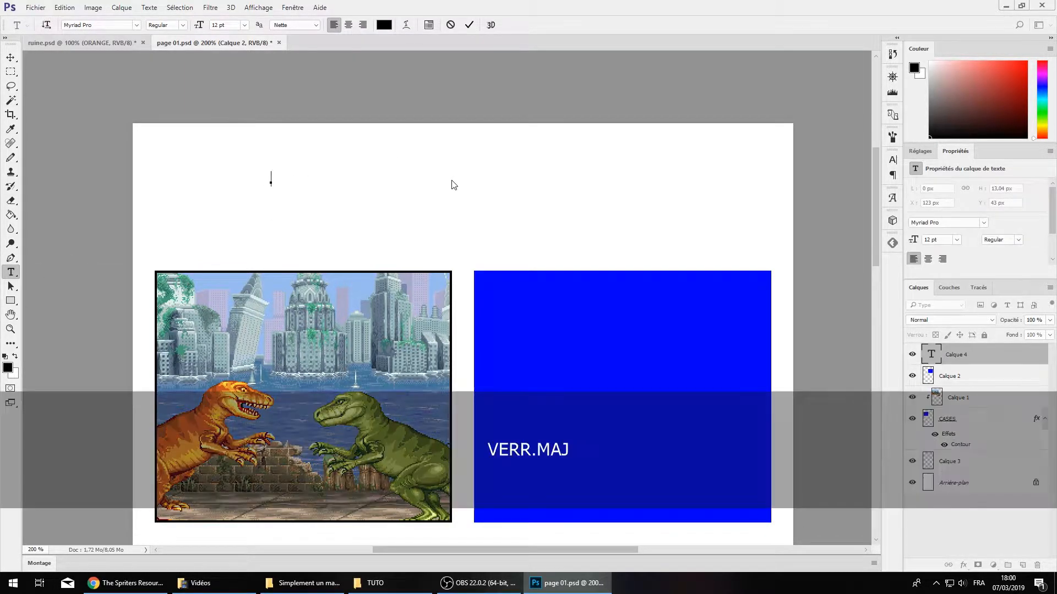
text(LA FIN)
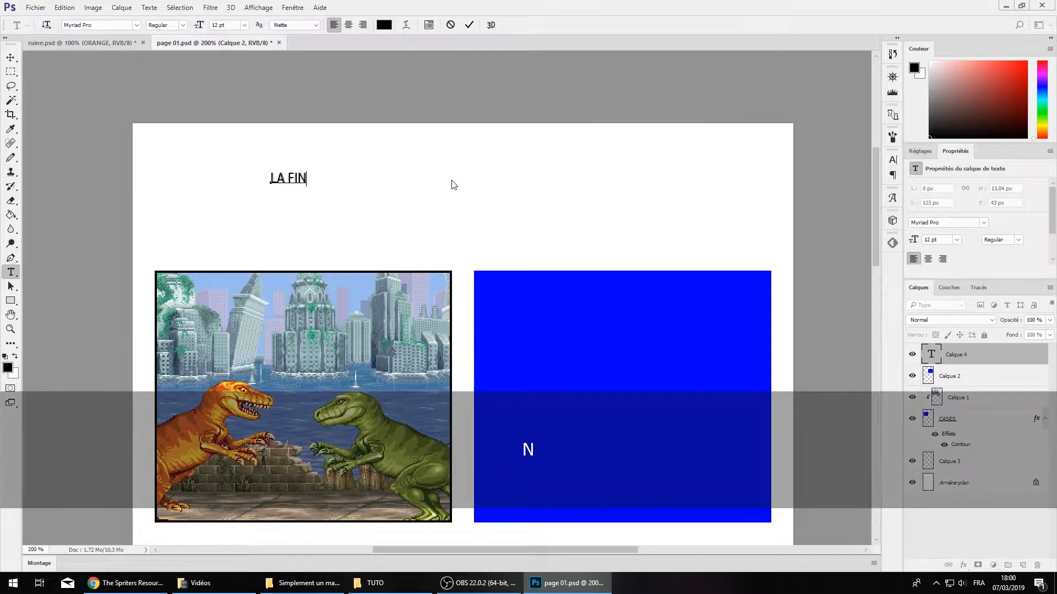
text( DES DINOS)
Set the whole title's font size to 60 pt, after trying 72 pt
key(ctrl+a)
click(244, 25)
click(255, 225)
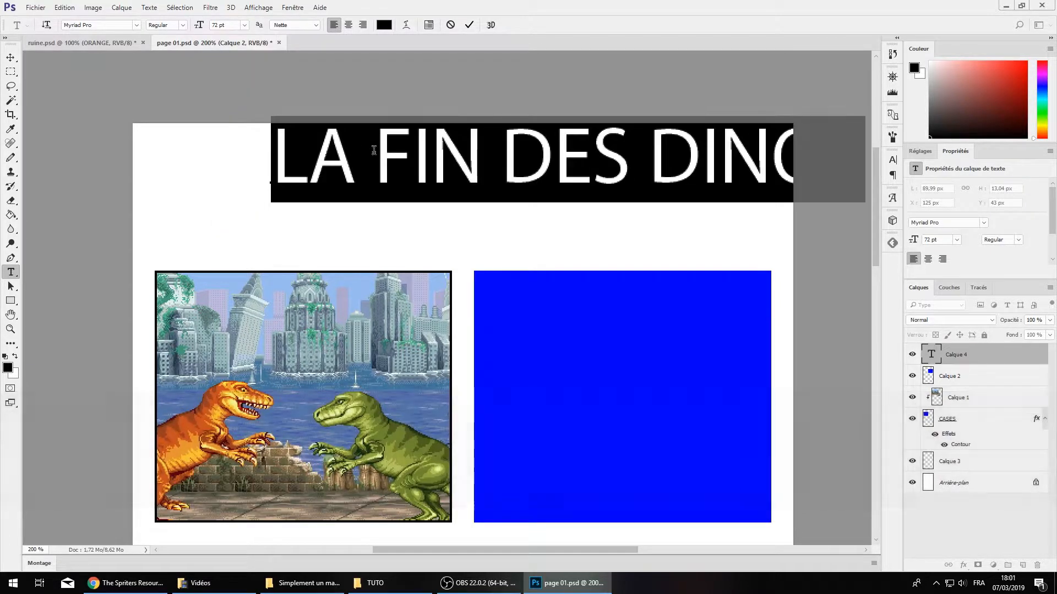
click(248, 26)
click(243, 212)
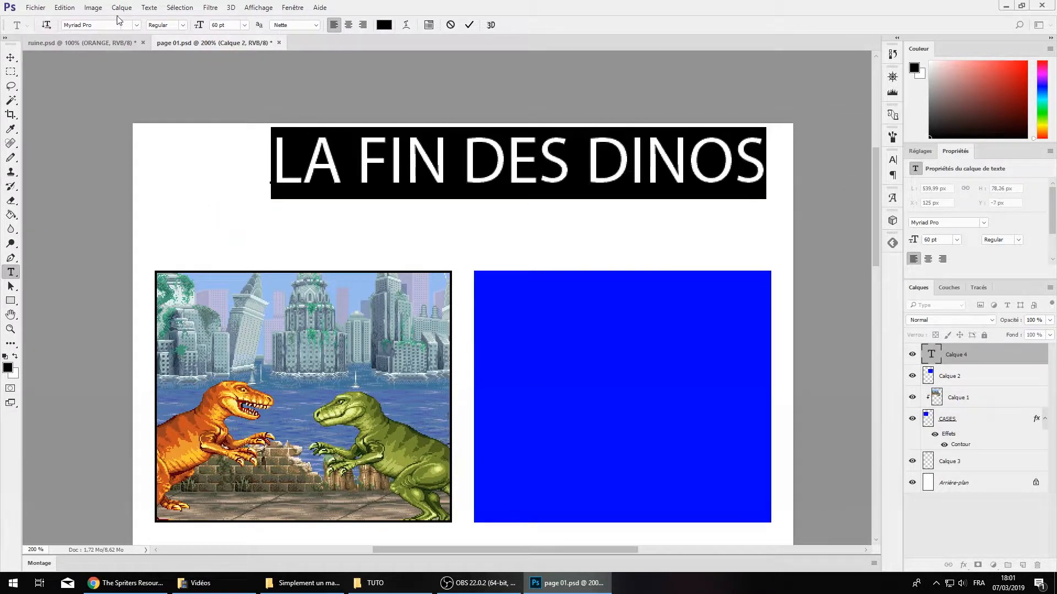
Centre the title horizontally on the page and nudge it down about 30 px
click(11, 57)
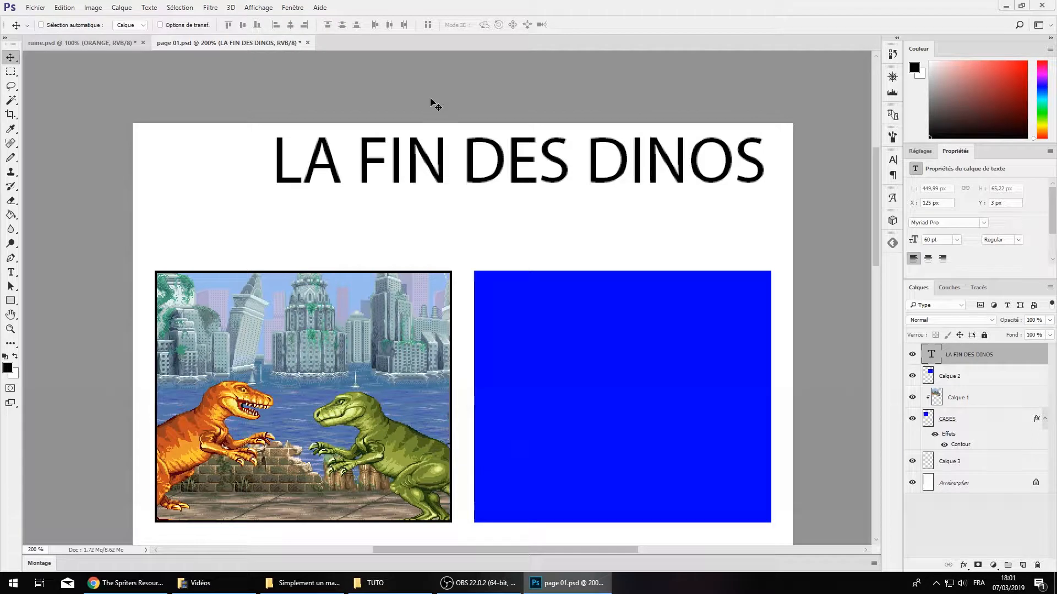
key(ctrl+a)
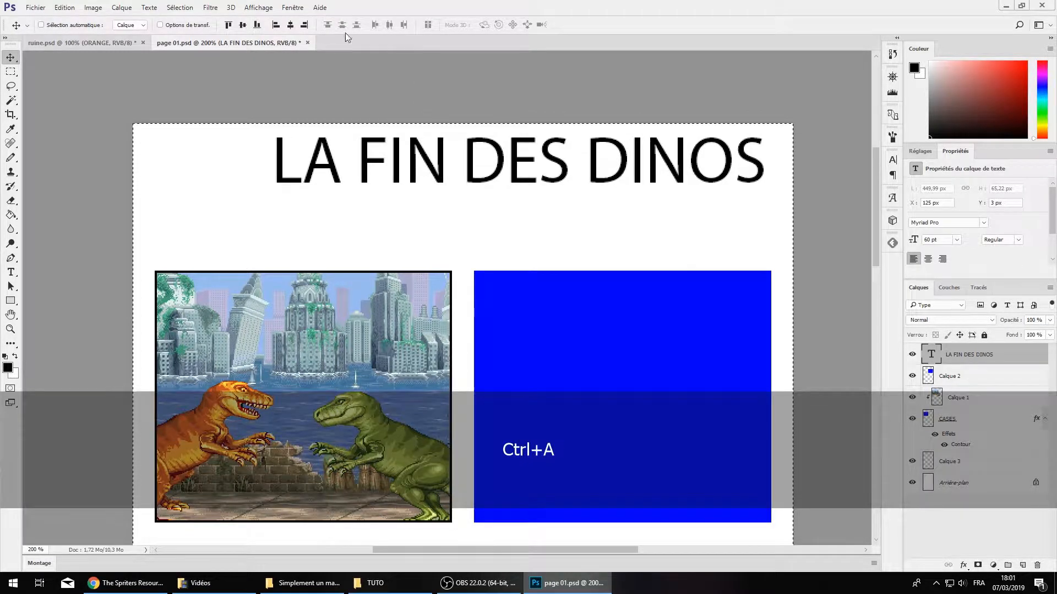
click(290, 25)
key(m)
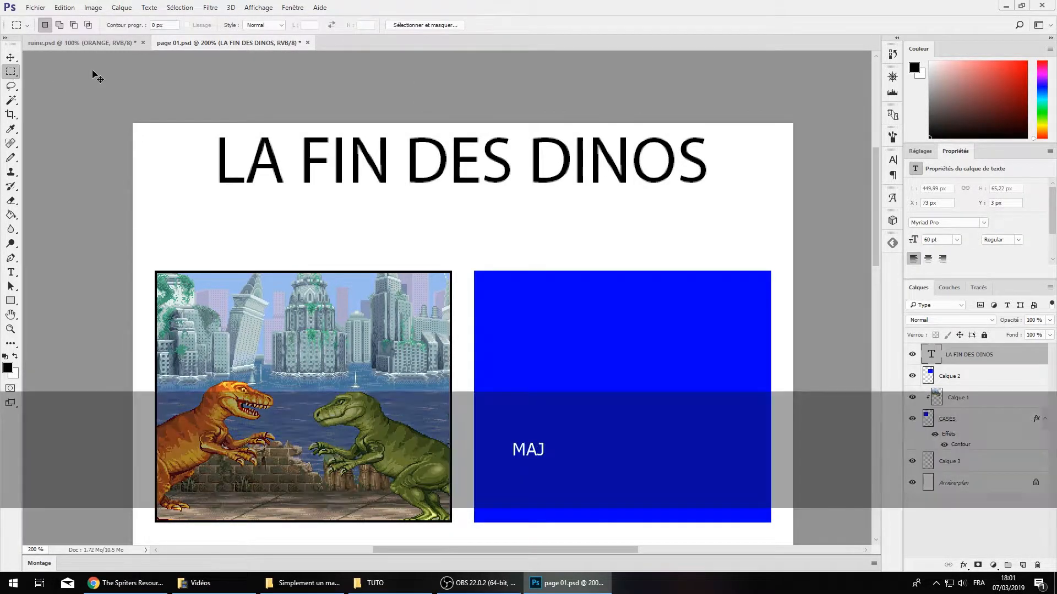
key(ctrl+shift+Down)
key(ctrl+shift+Down)
key(ctrl+shift+Down)
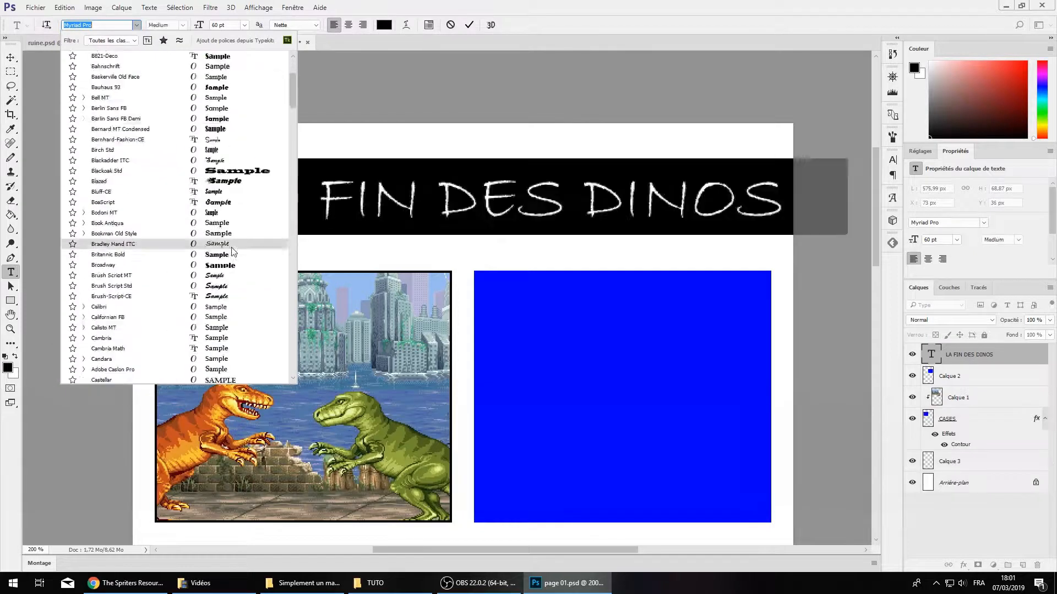
Change the title's font to Friday13 and centre the text horizontally on the page again
key(Down)
key(Down)
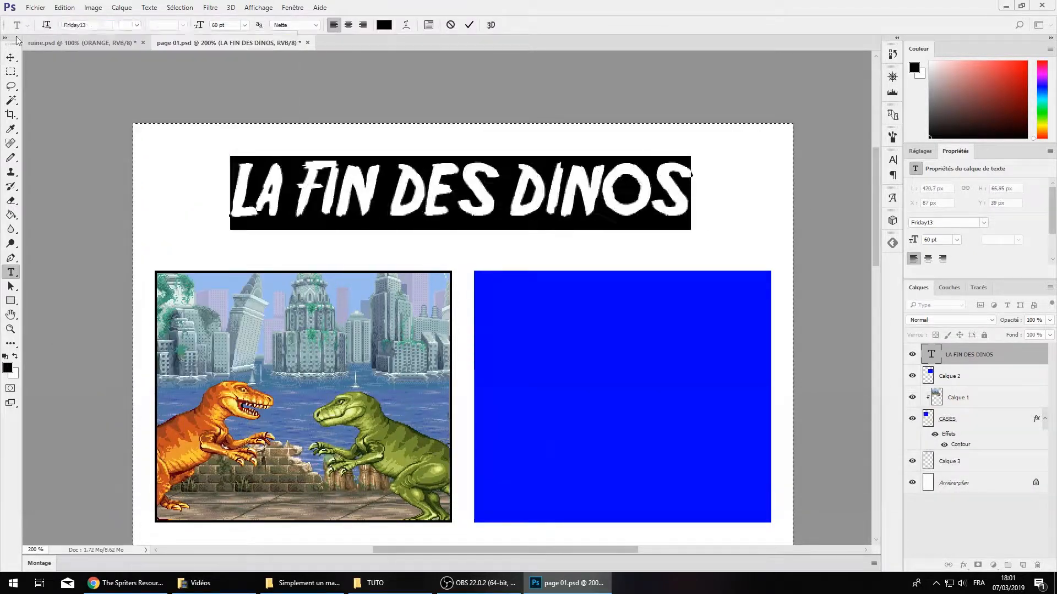
click(11, 57)
key(ctrl+a)
key(m)
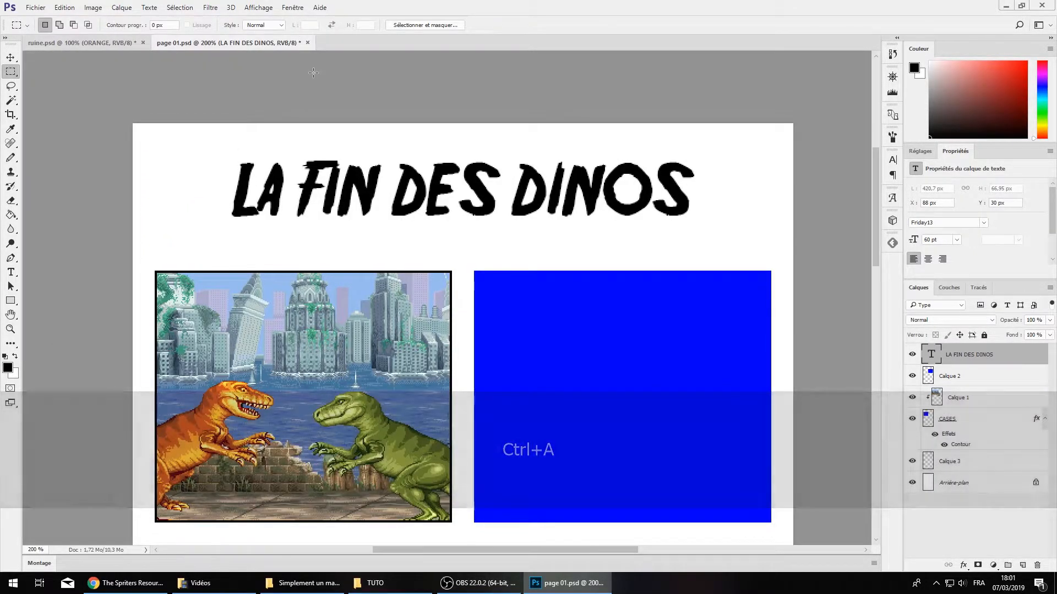
Set the whole title's font size to 70 pt
key(ctrl+KP_Subtract)
key(t)
click(399, 228)
key(ctrl+a)
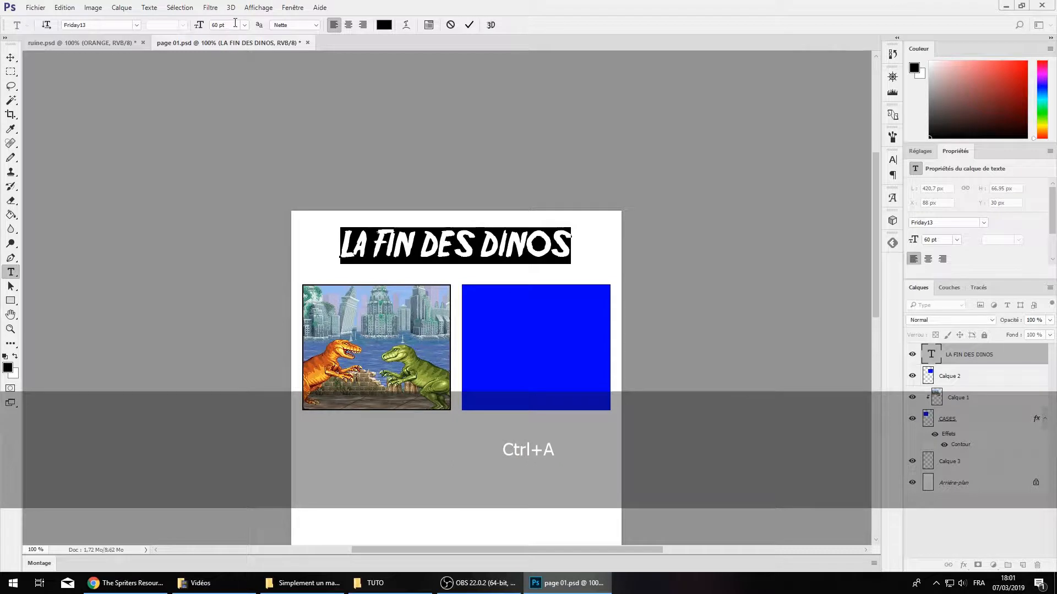
text(70)
key(Return)
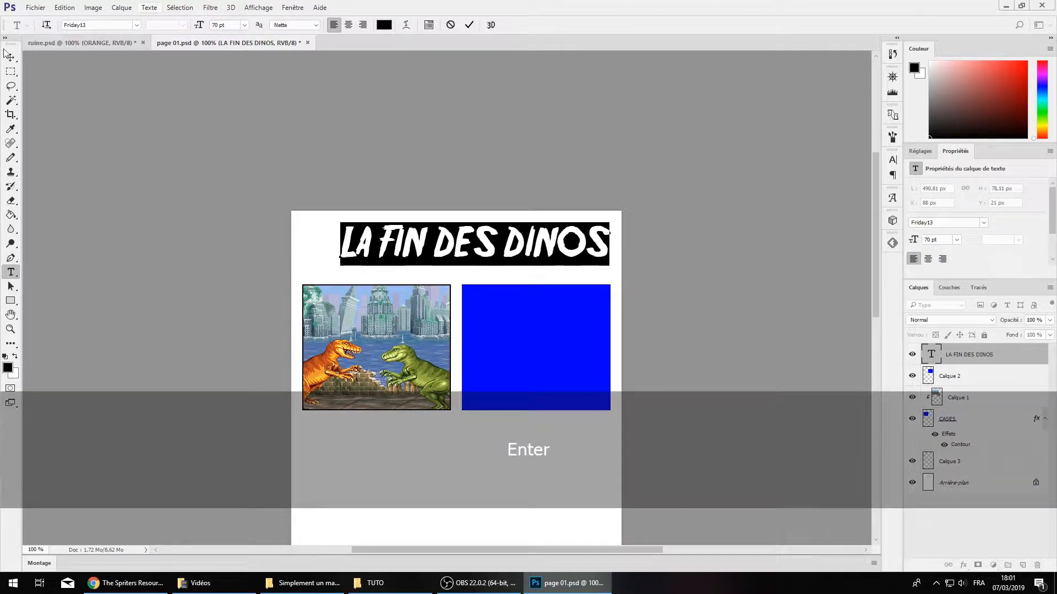
Realign the enlarged title to the page's horizontal centre and nudge it 10 px down
click(10, 61)
key(ctrl+a)
click(290, 25)
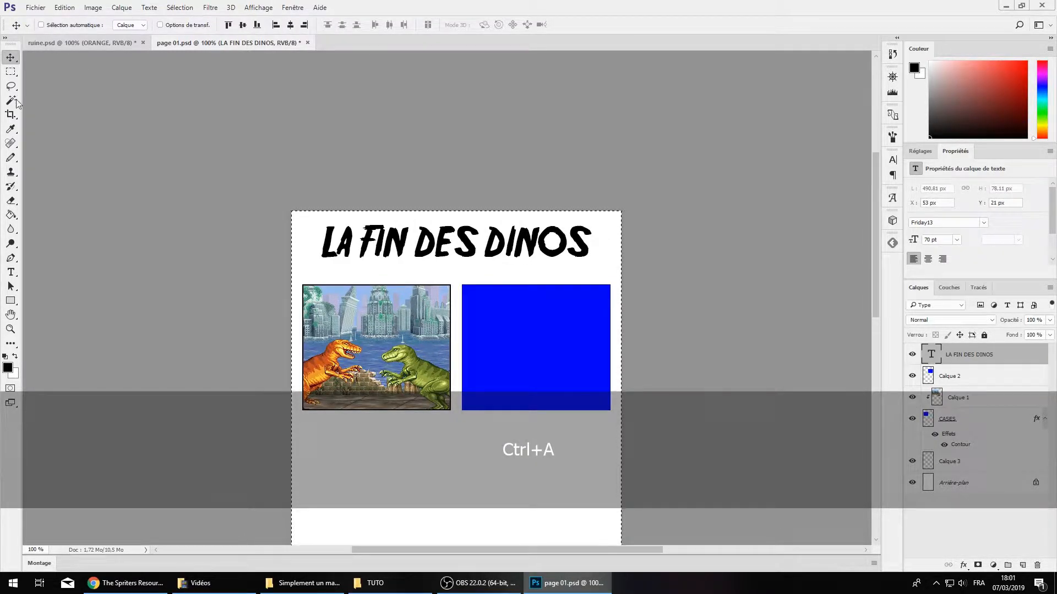
click(10, 71)
click(123, 90)
key(ctrl+shift+Down)
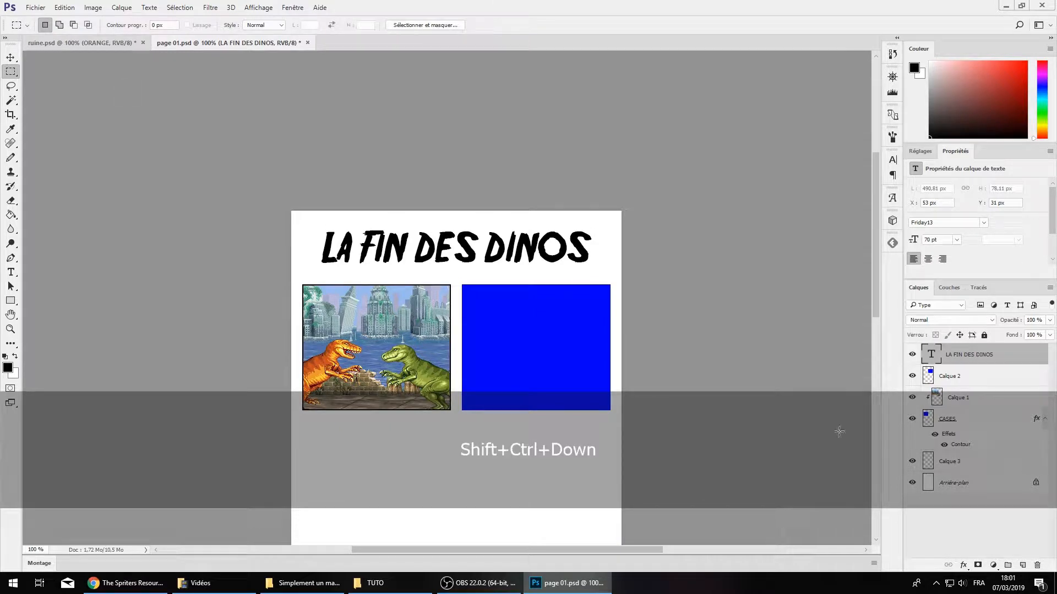
Add a Stroke layer style to the title text layer with the yellow colour fff600
click(963, 565)
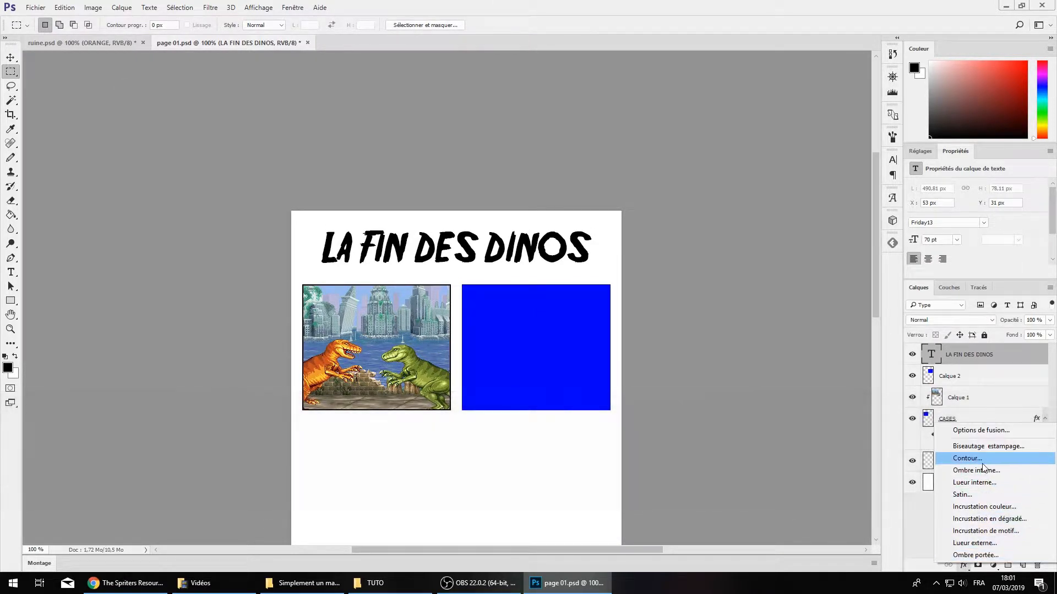
click(979, 462)
key(ctrl+KP_Add)
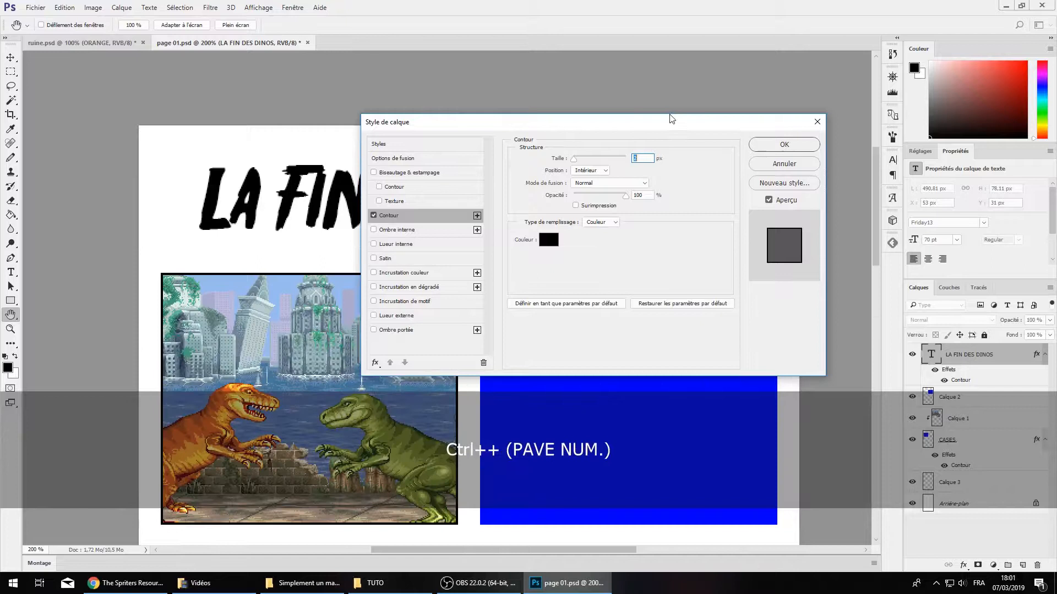
drag(672, 118, 888, 120)
click(764, 241)
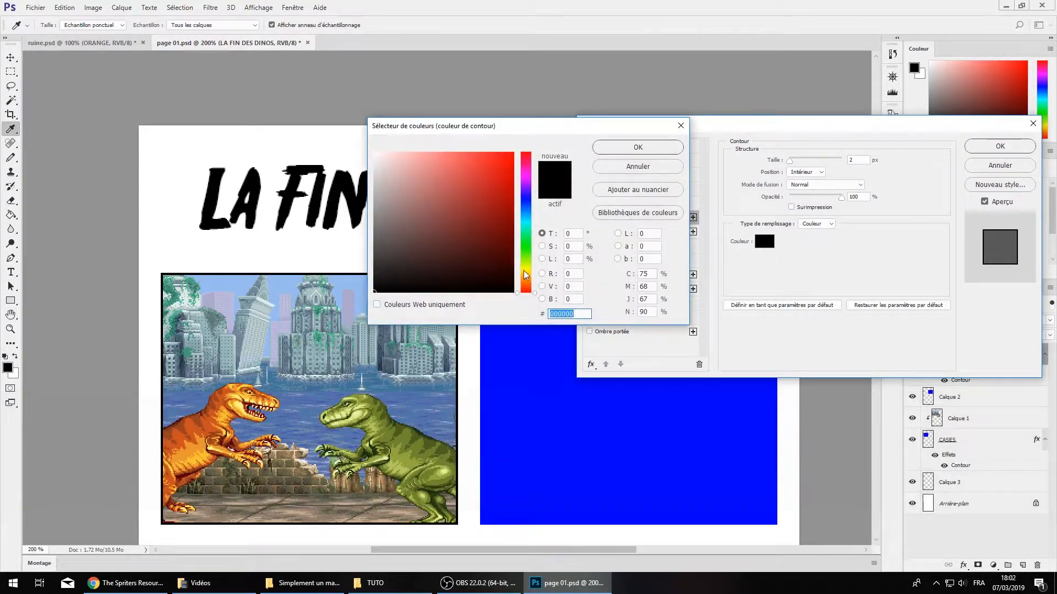
click(524, 271)
drag(495, 165, 537, 163)
drag(550, 125, 571, 225)
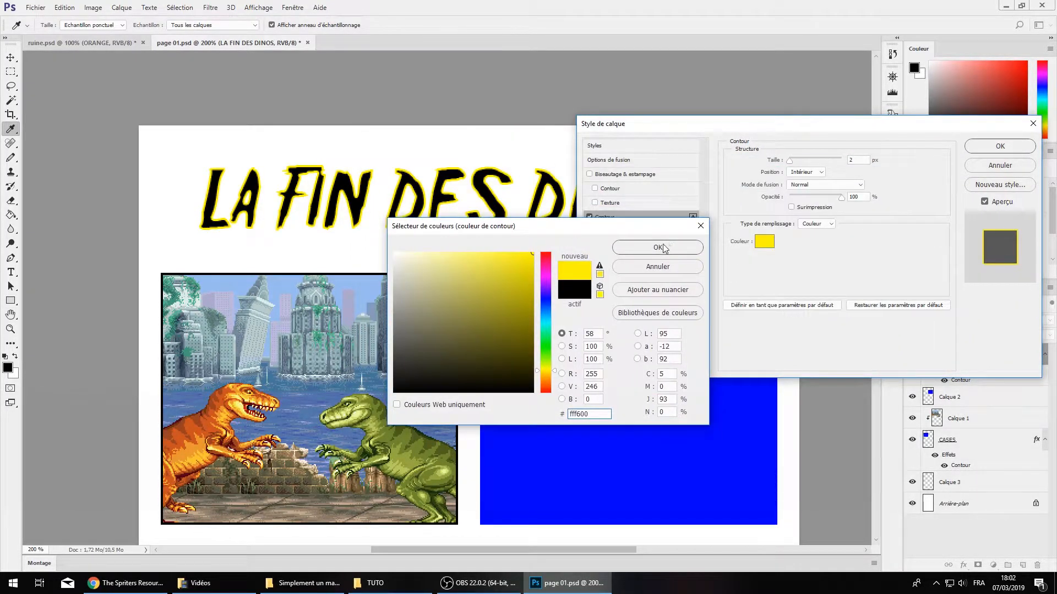
click(657, 248)
Set the title's stroke position to outside and its colour to red ff0000, and apply the layer style
click(807, 172)
click(808, 174)
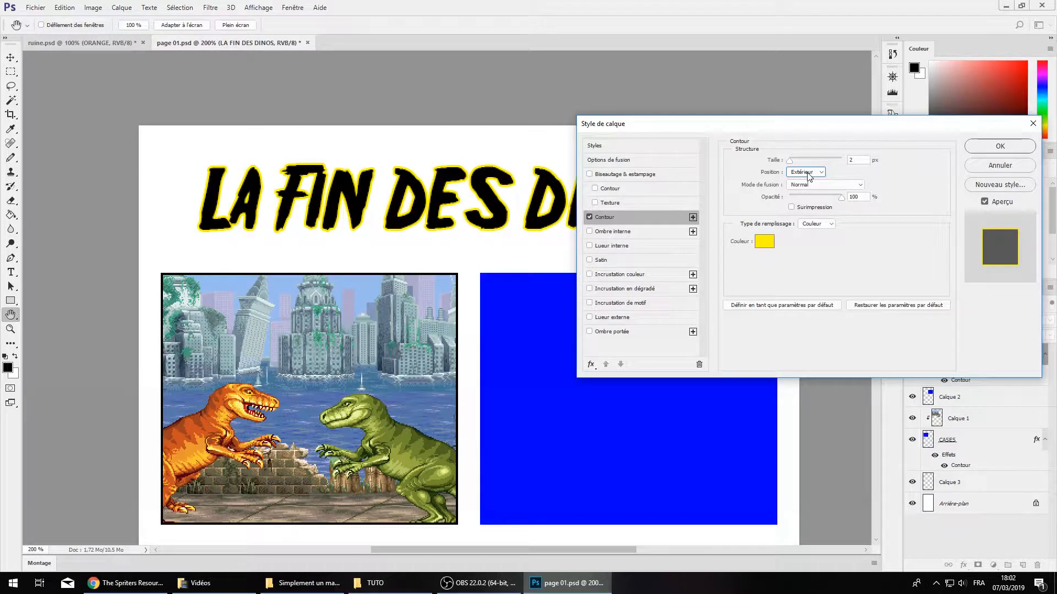
click(764, 241)
text(ff0000)
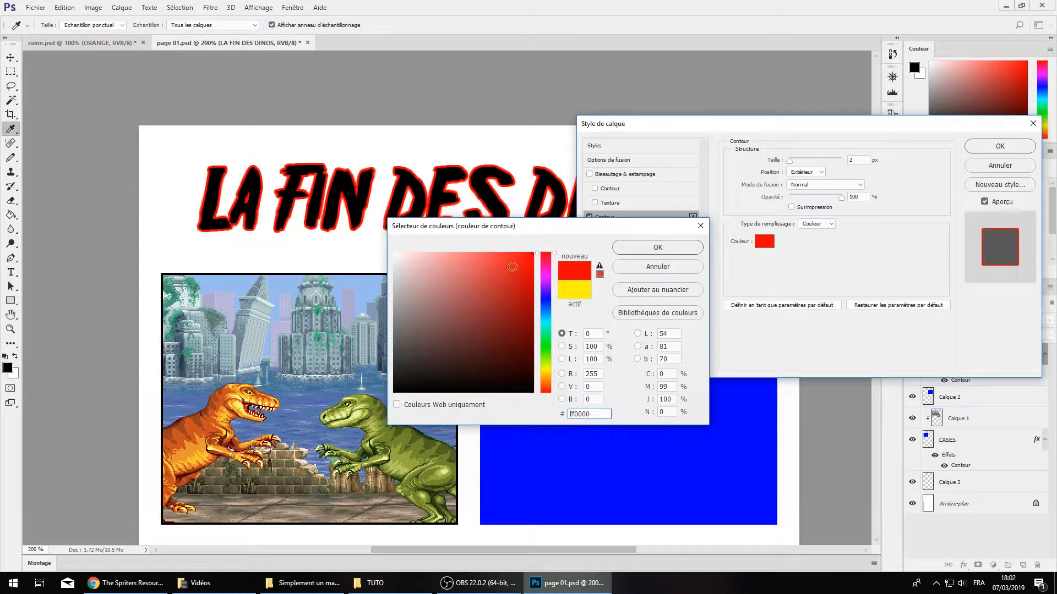
click(652, 246)
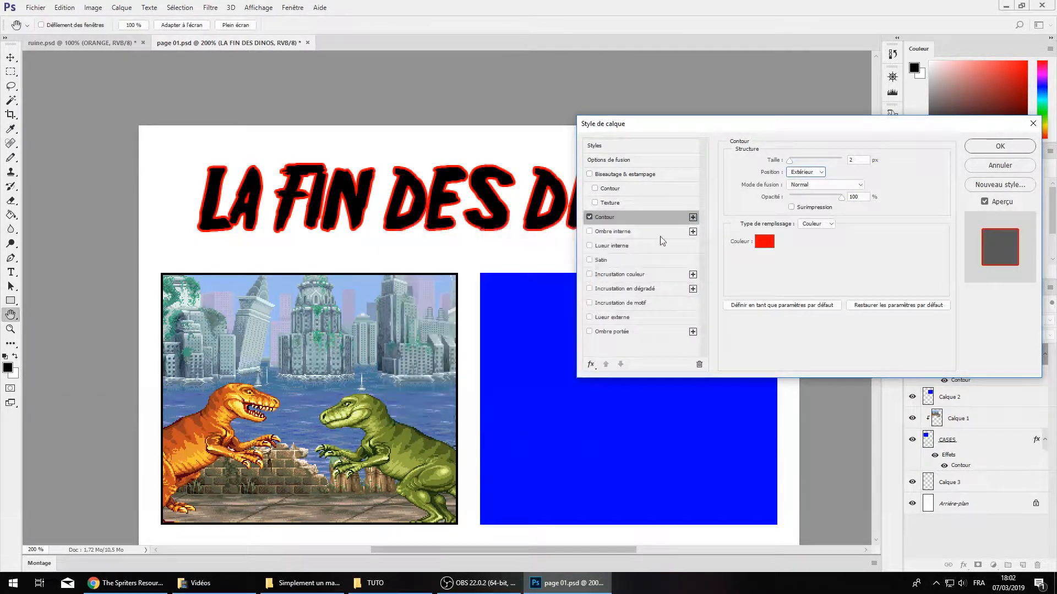
click(590, 218)
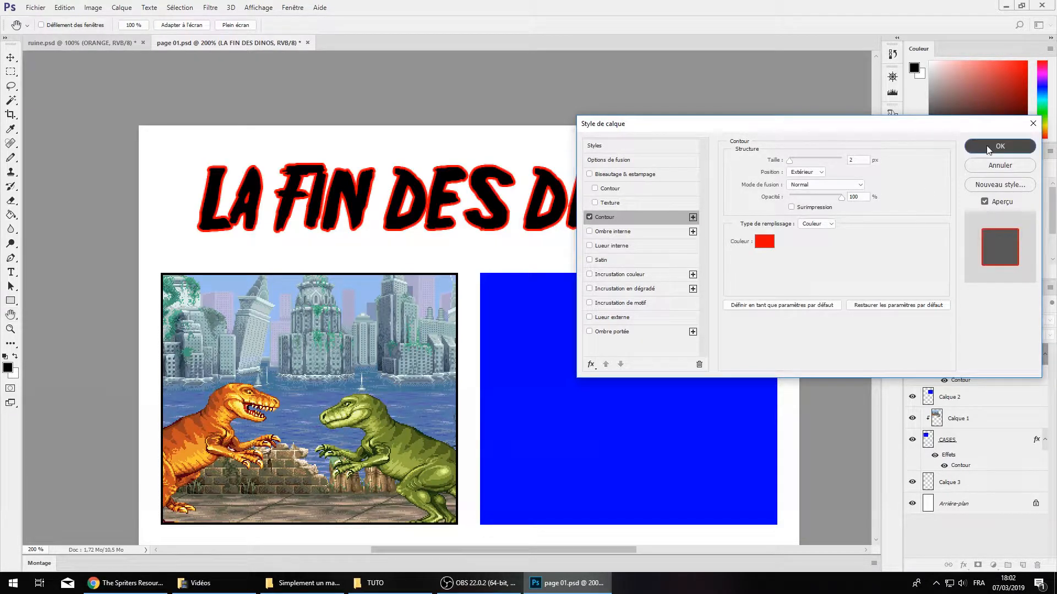
click(1000, 146)
Change the fill colour of the whole title text to white
key(t)
click(447, 190)
key(ctrl+a)
click(512, 145)
key(ctrl+a)
drag(986, 111, 929, 62)
click(11, 71)
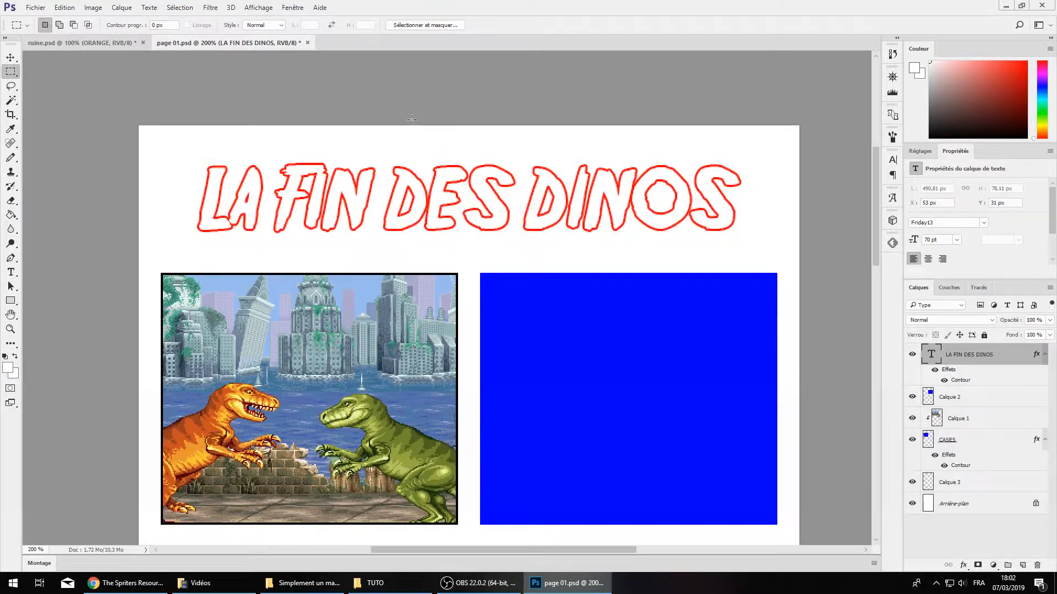
key(t)
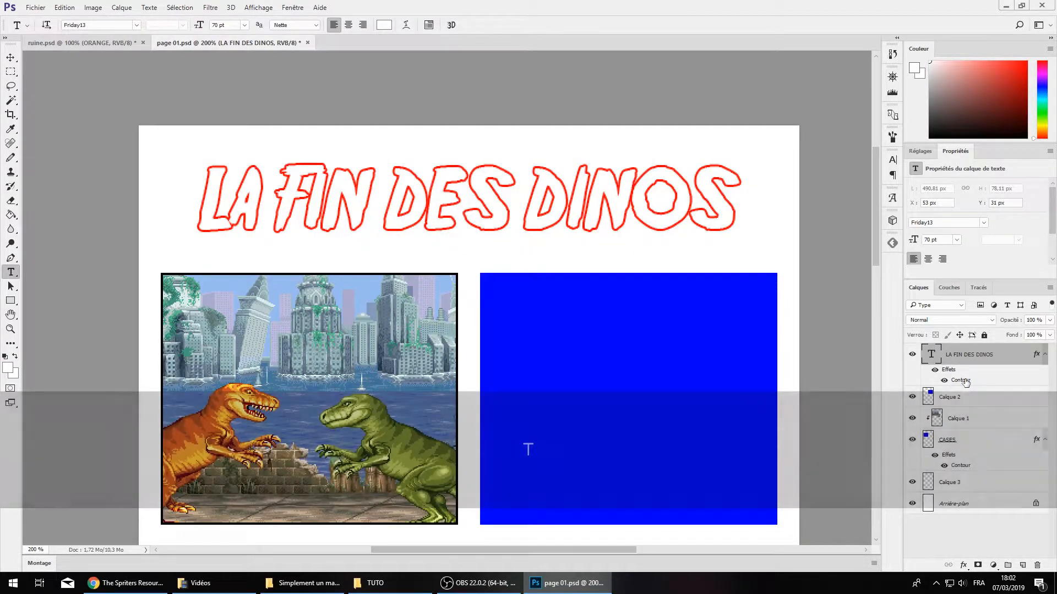
double_click(952, 381)
click(764, 241)
click(438, 382)
click(574, 289)
click(653, 249)
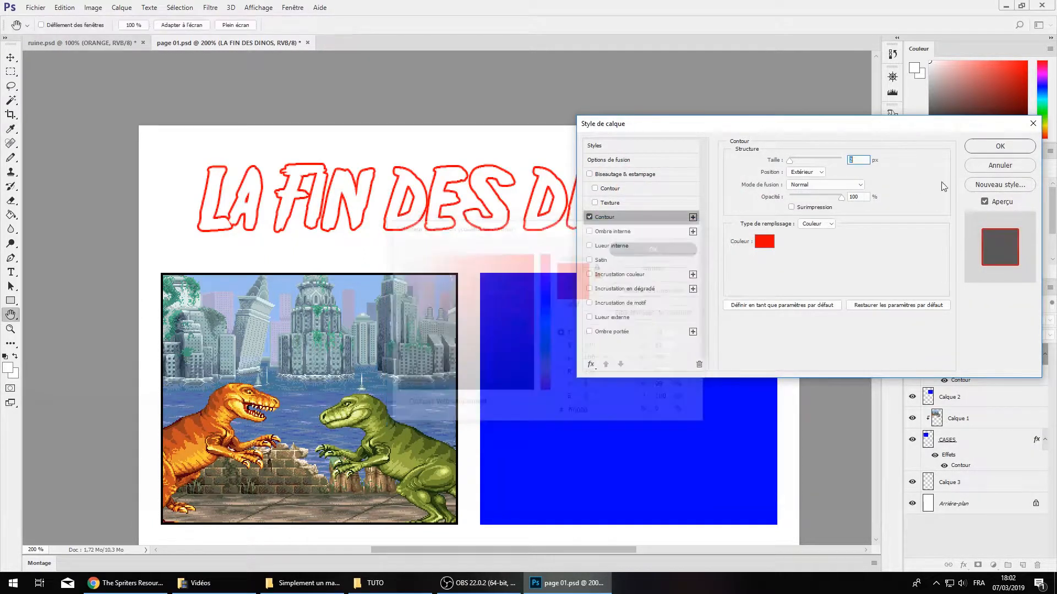
click(1000, 147)
Add a second Stroke effect to the title's layer style and set its colour to black 000000
key(t)
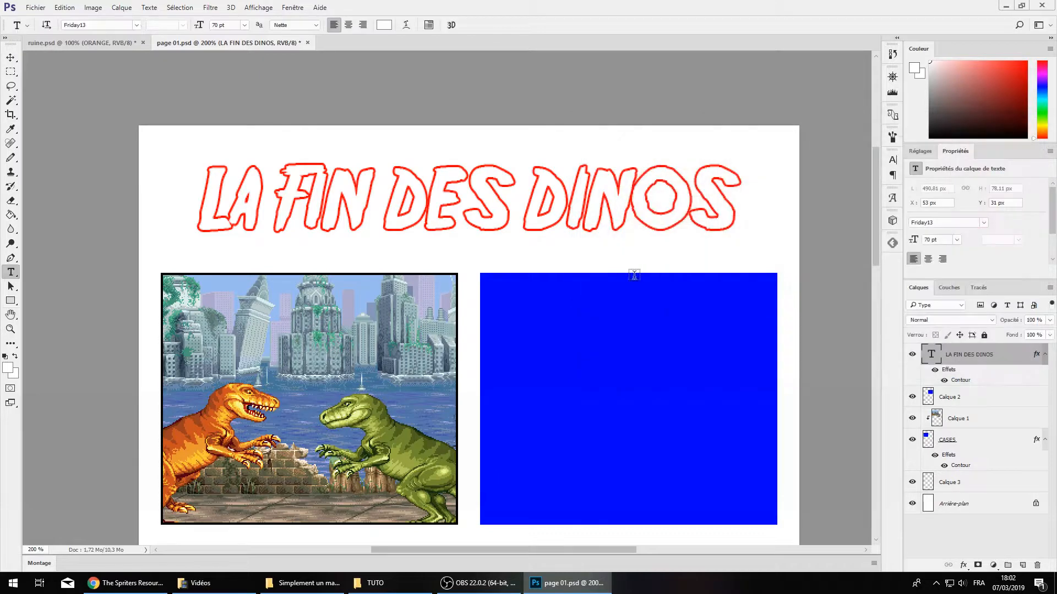
double_click(974, 381)
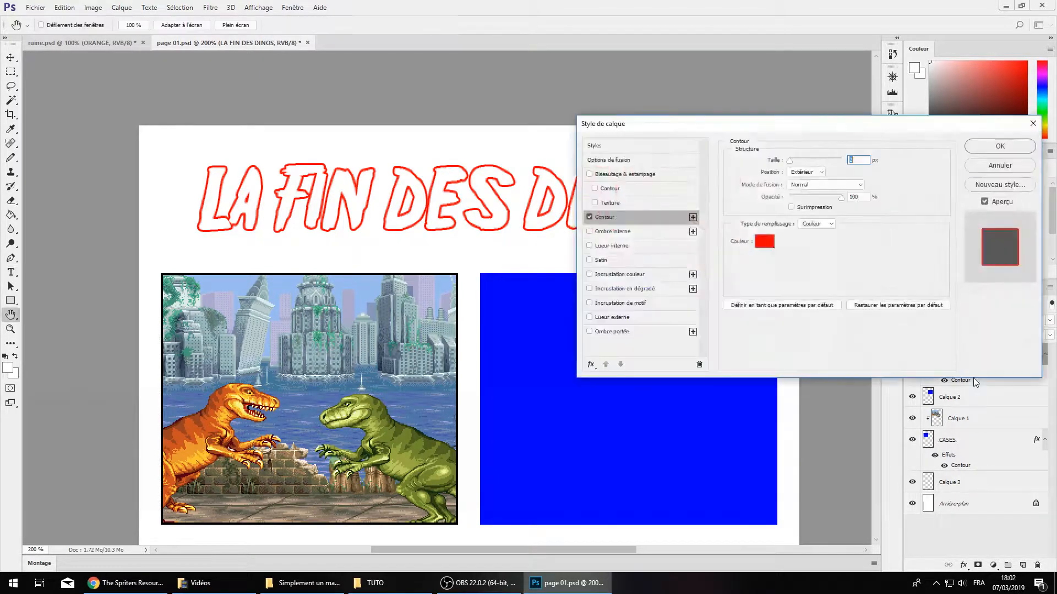
click(692, 217)
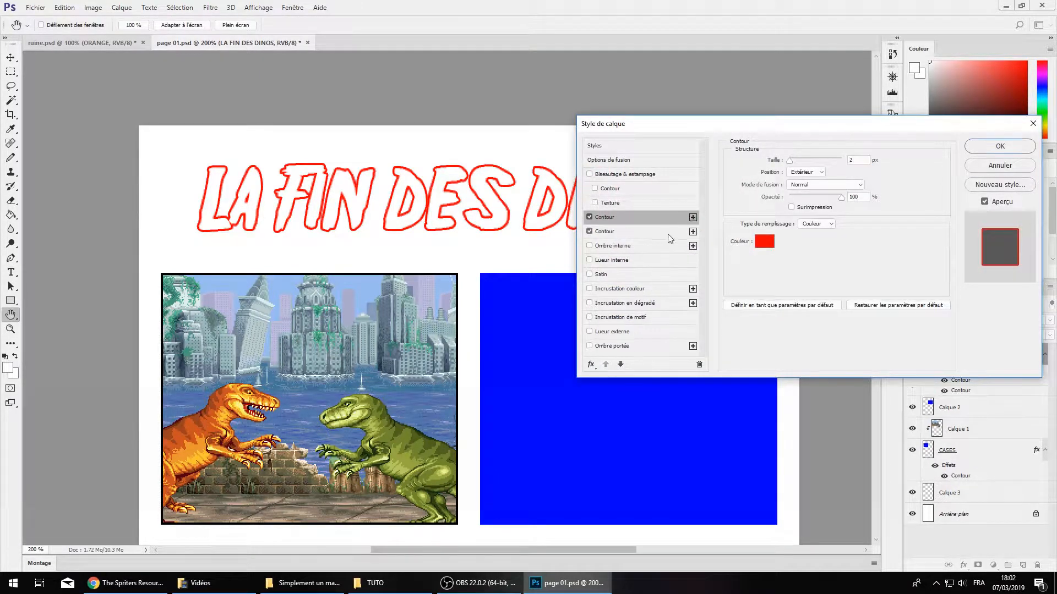
click(763, 242)
text(000000)
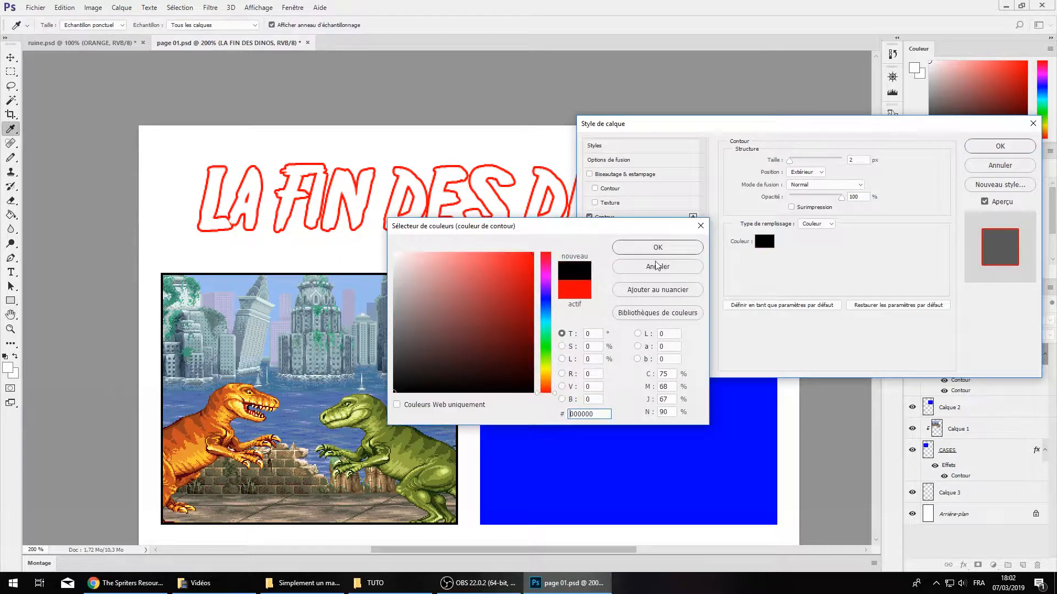
click(685, 245)
Set the title's black outer stroke size to 7 px and apply the layer style
drag(768, 132, 676, 172)
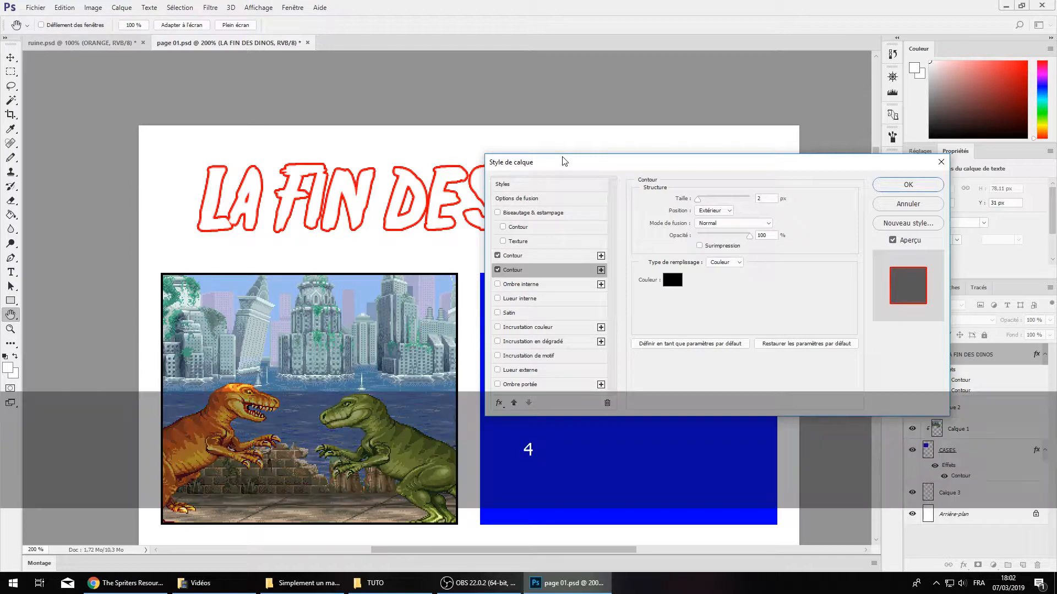
double_click(763, 198)
text(4)
key(BackSpace)
text(7)
key(Return)
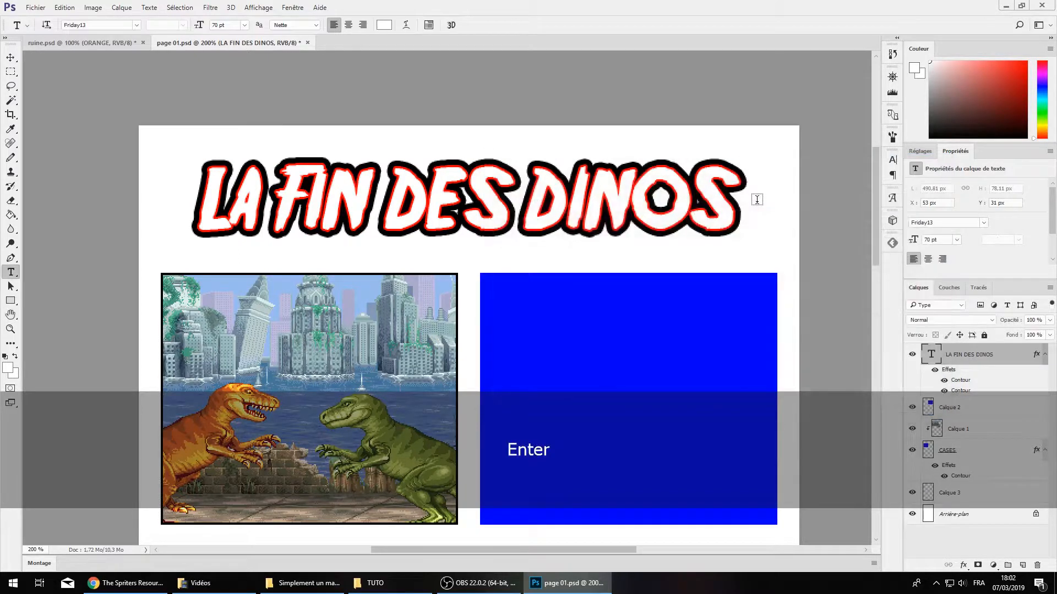
Reduce the title text's black outer outline to 5 px
key(ctrl+KP_Subtract)
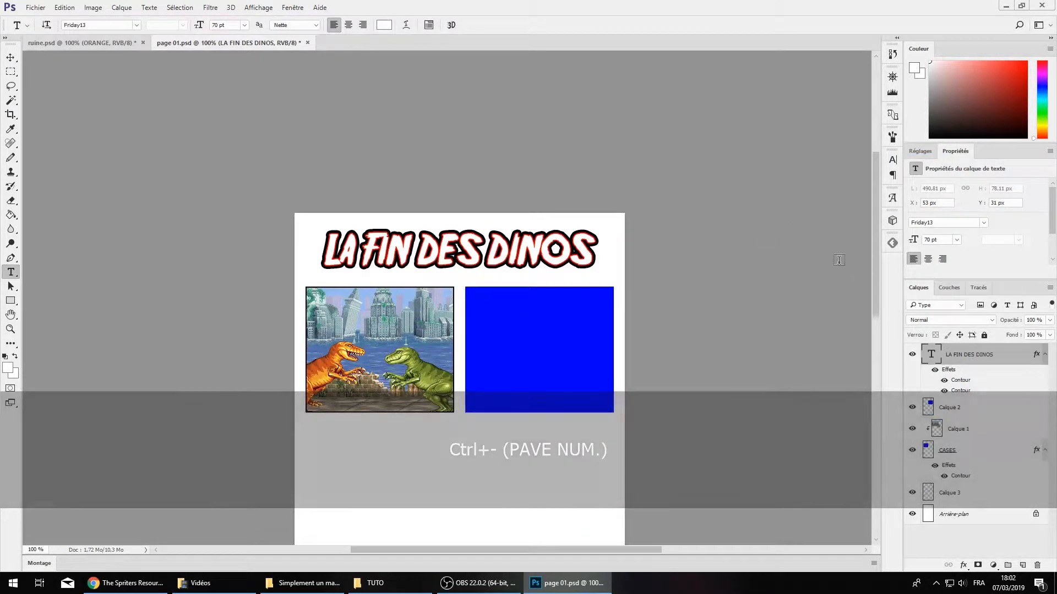
double_click(968, 390)
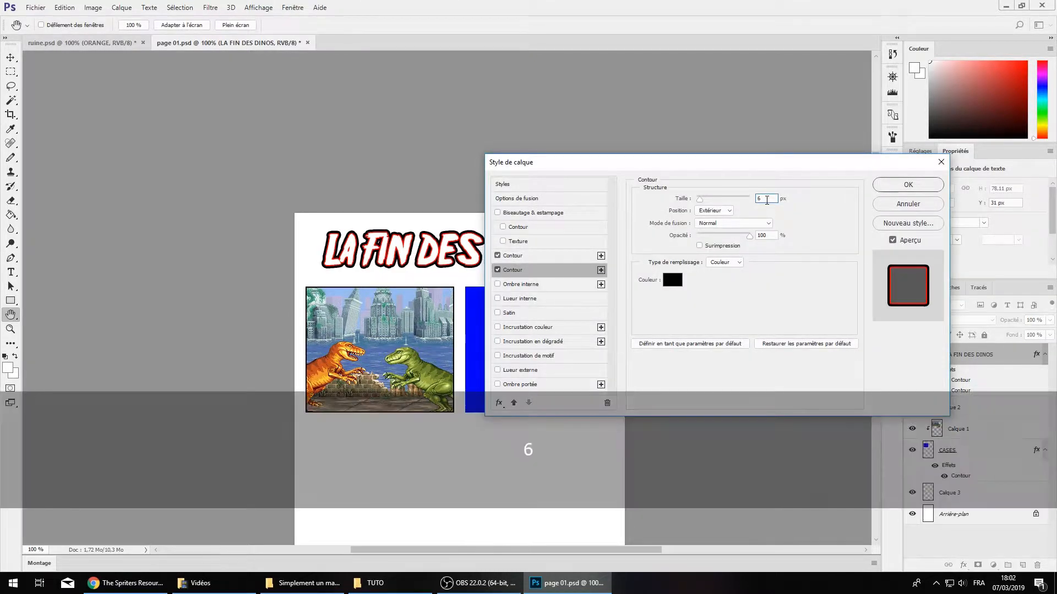
key(Return)
double_click(961, 391)
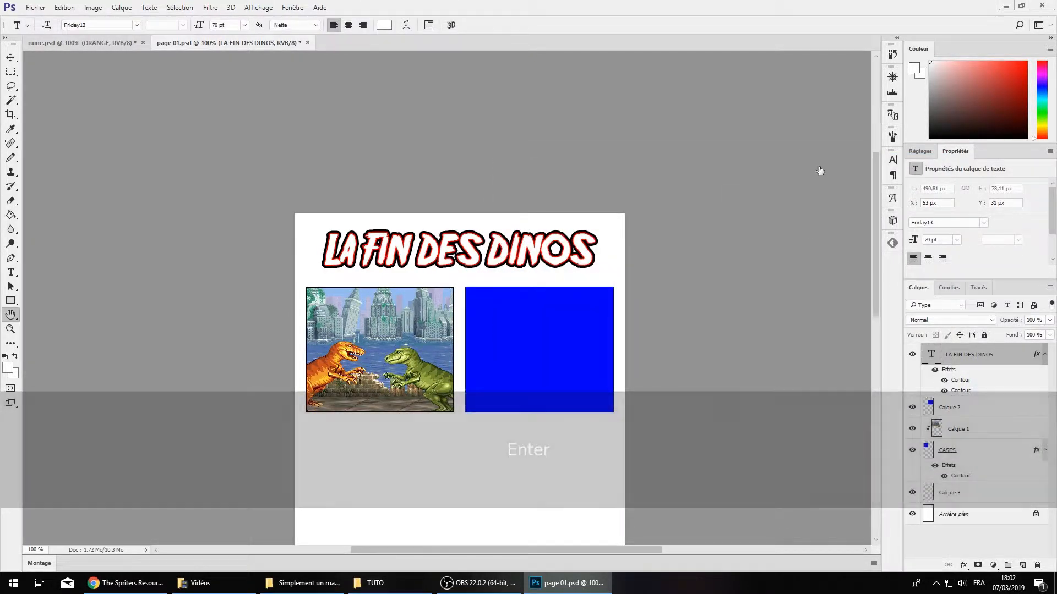
text(5)
key(Return)
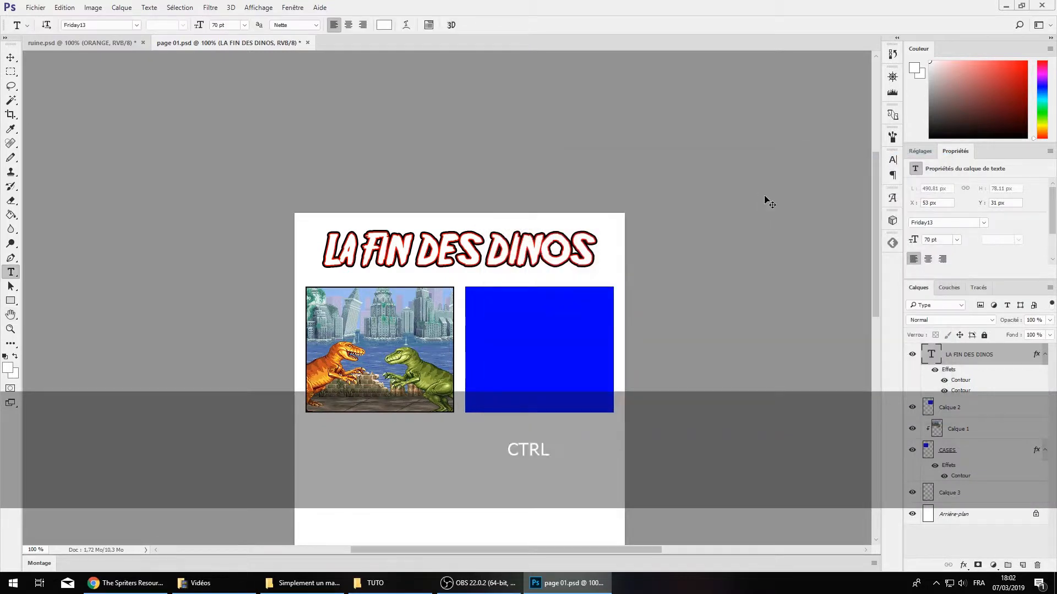
key(ctrl+KP_Add)
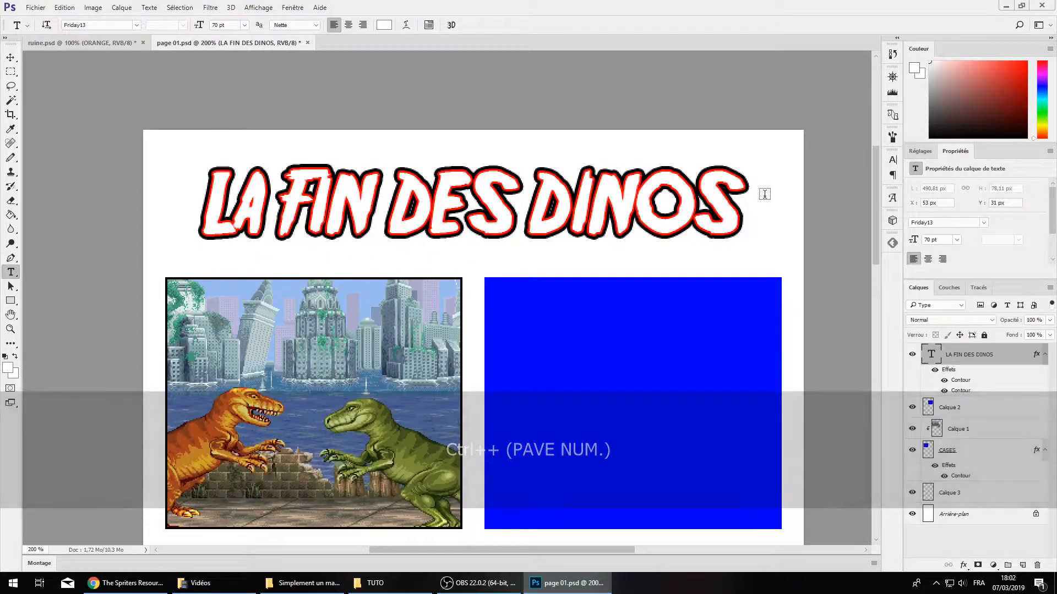
Collapse the text properties, select the Calque 1 layer and reset the text colour to black
double_click(950, 152)
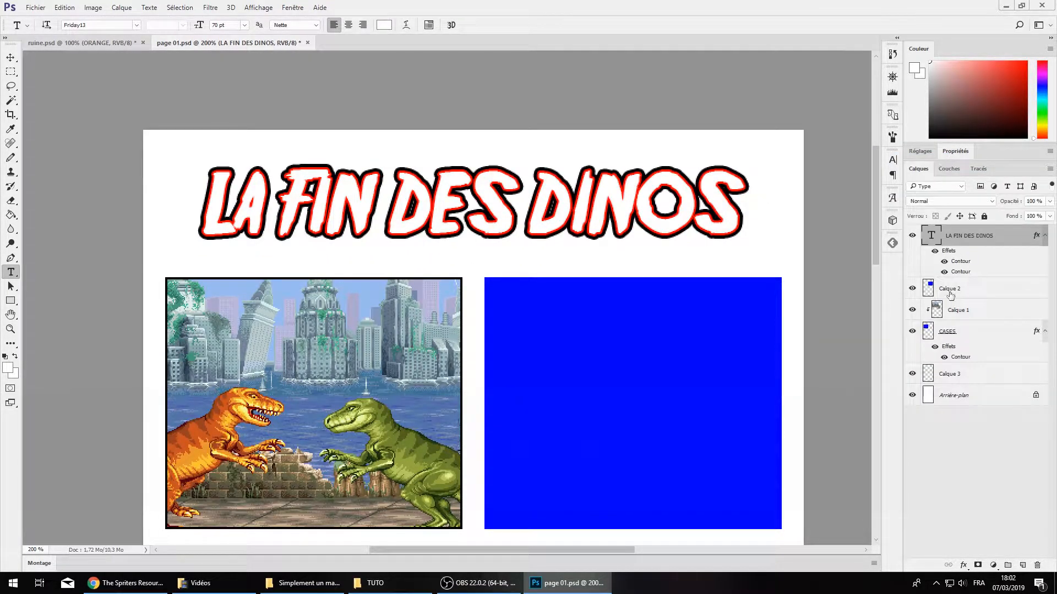
click(958, 309)
scroll(1050, 315, down, 1)
key(r)
click(5, 357)
key(t)
key(ctrl+6)
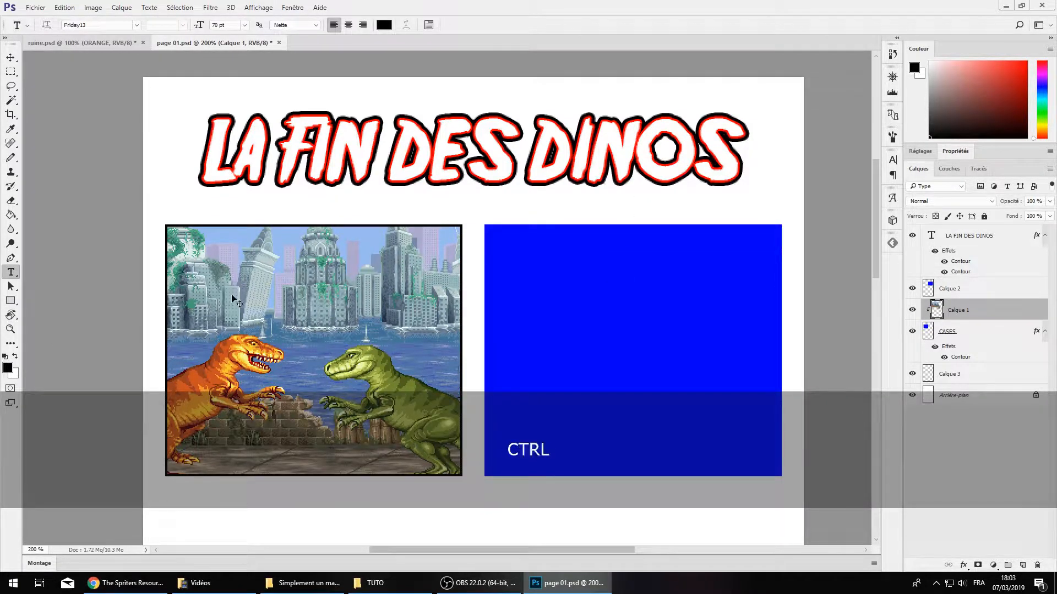
Set the text font to Franklin Gothic Book Regular
key(ctrl+KP_Add)
drag(424, 551, 384, 551)
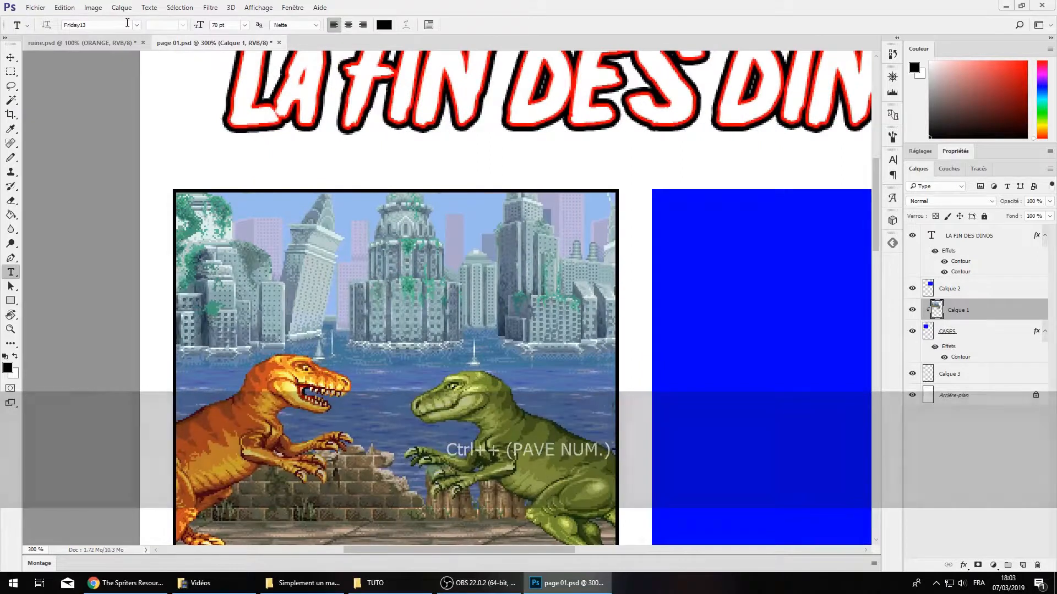
click(136, 25)
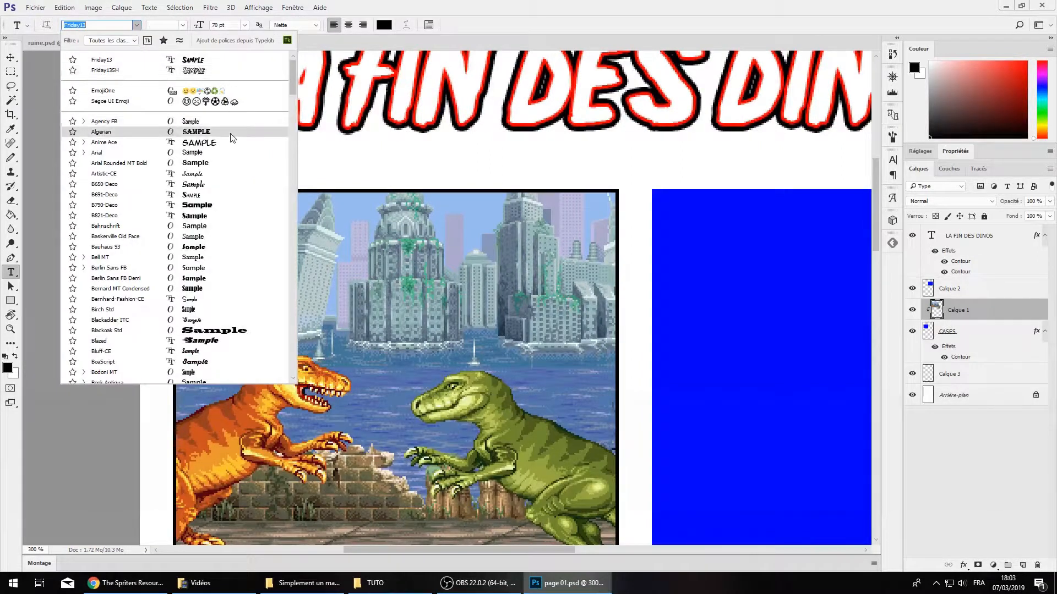
scroll(232, 176, down, 1)
scroll(230, 209, down, 10)
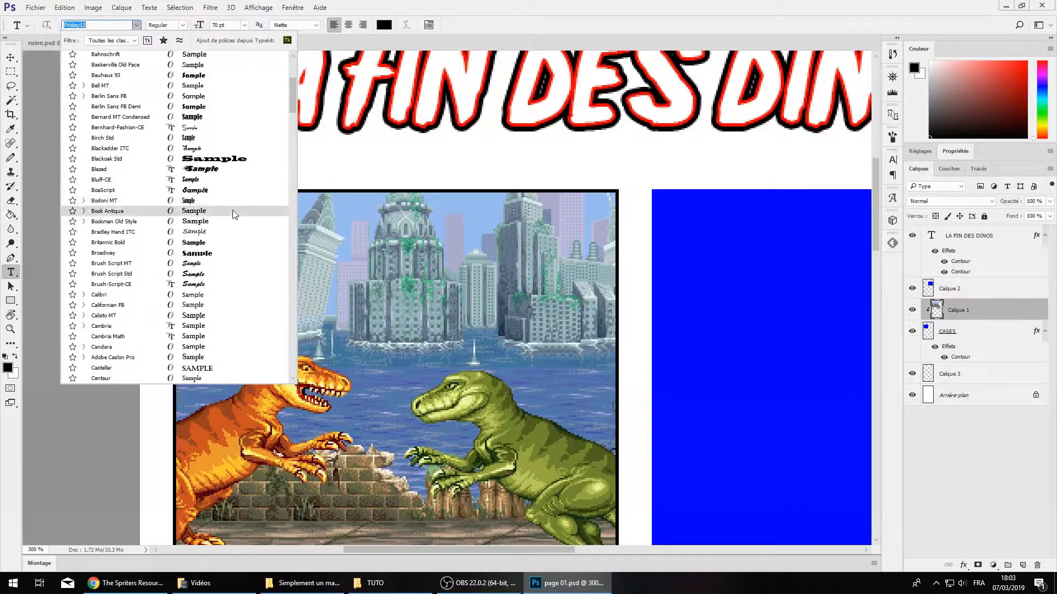
text(frank)
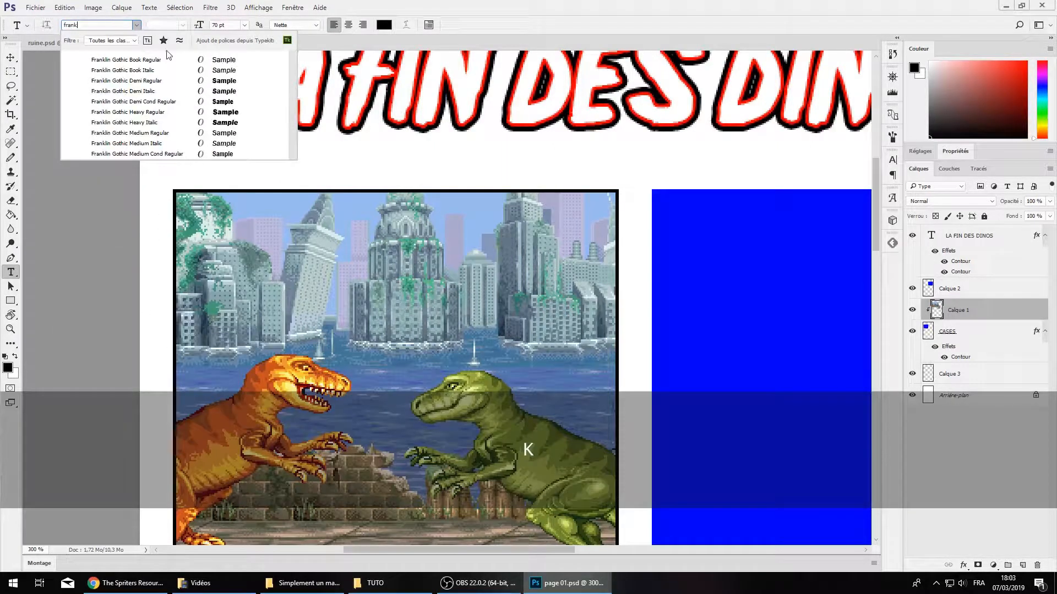
click(169, 59)
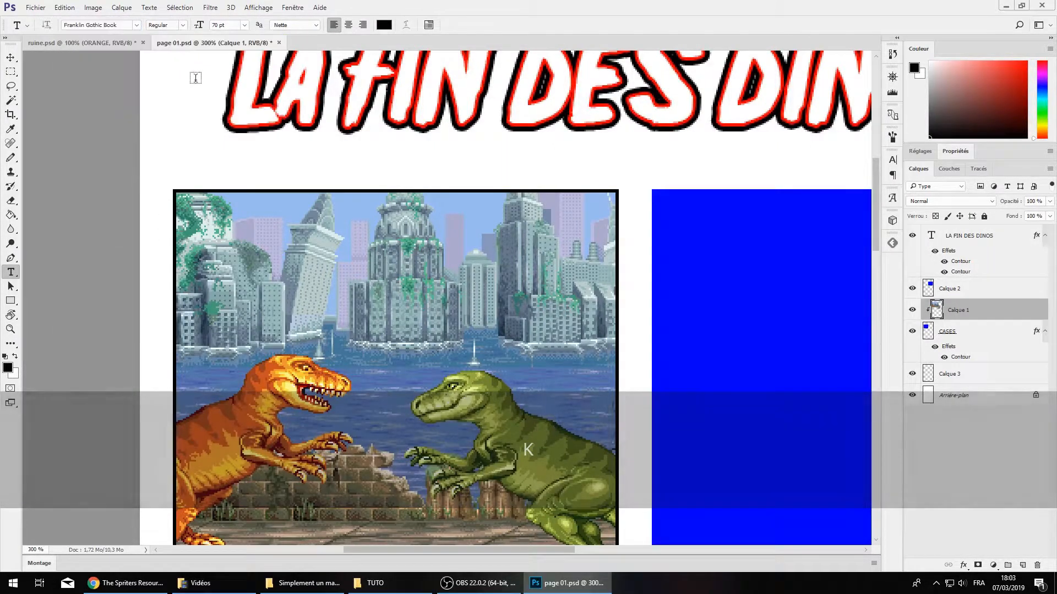
Add a new text reading "Hé Amuno !" above the dinosaurs in the first comic frame at 18 pt
click(282, 281)
key(Caps_Lock)
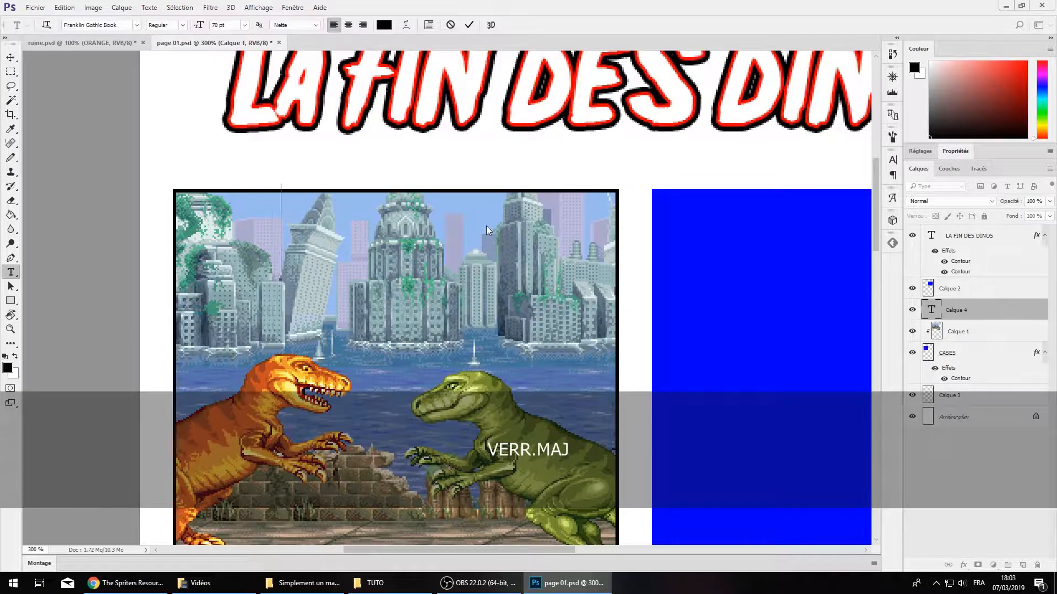
text(Hé)
key(ctrl+a)
click(244, 25)
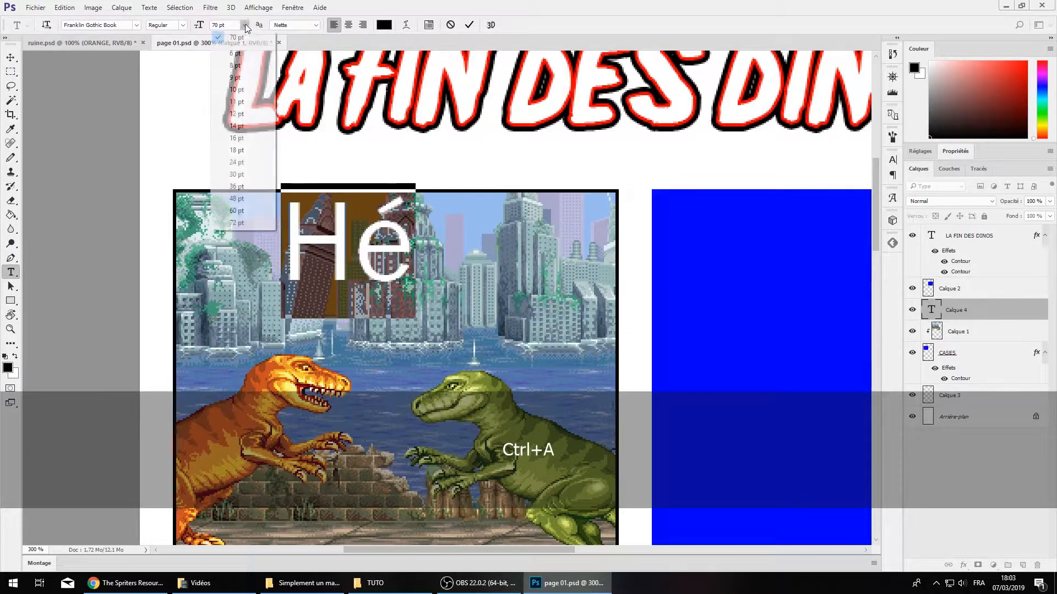
click(252, 150)
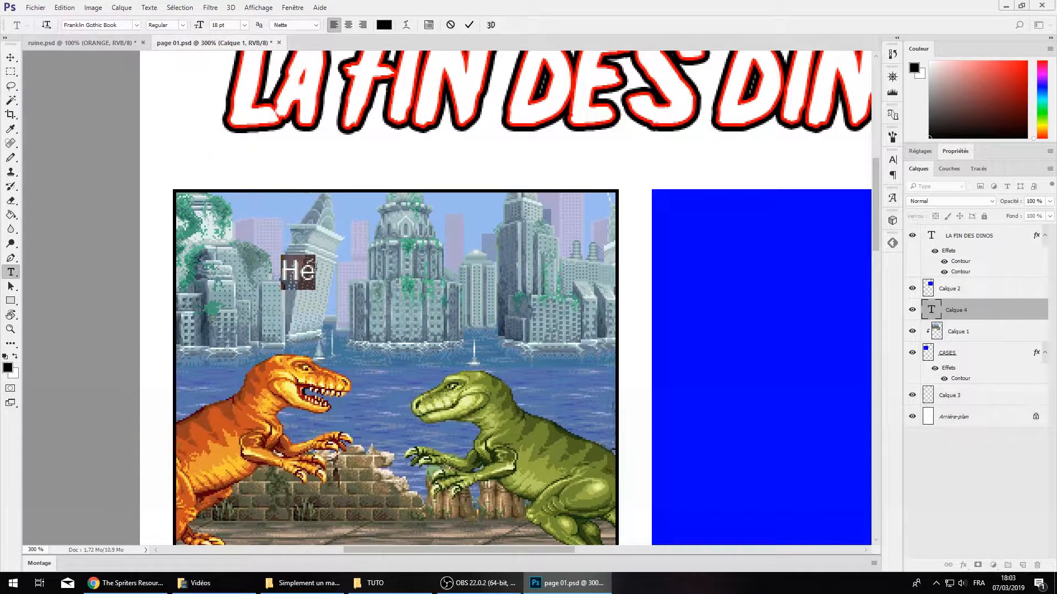
key(Caps_Lock)
text(Amuno !)
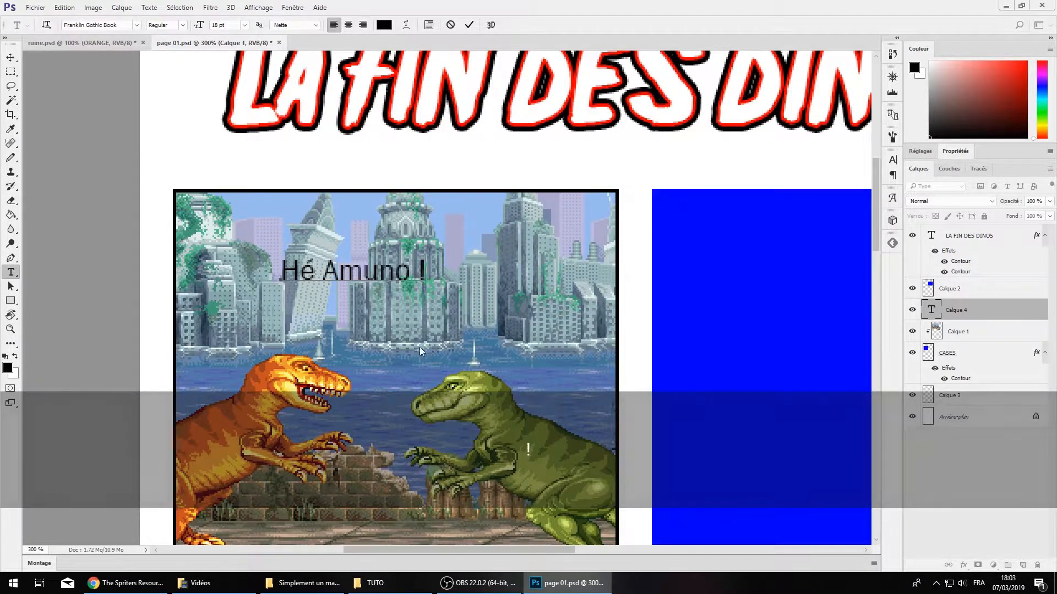
Continue the dialogue text with "La fin du monde est proche"
scroll(420, 347, down, 2)
key(Caps_Lock)
text(La fin du monde es)
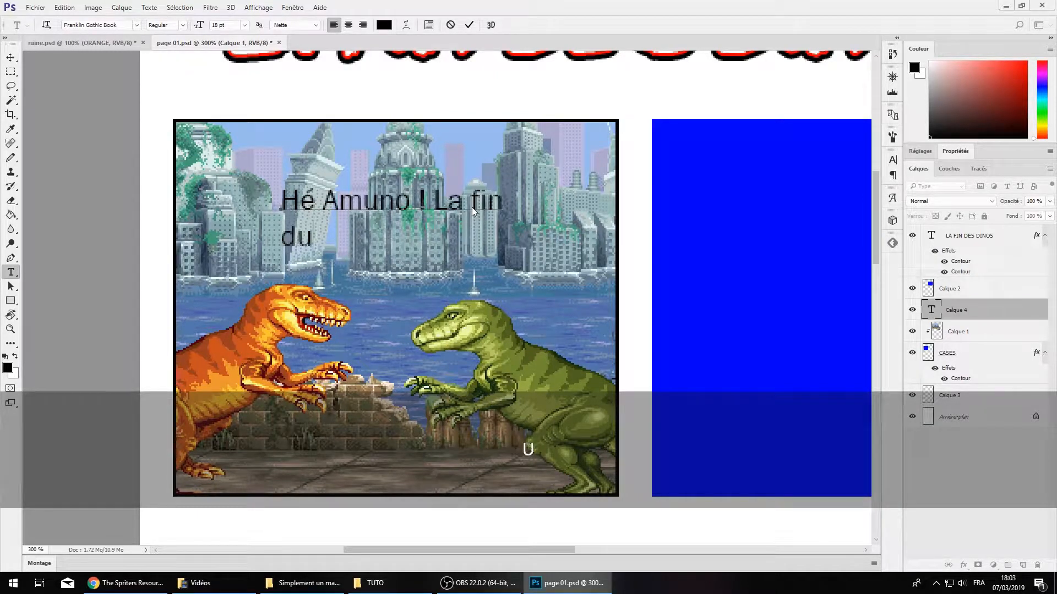
text(t proche)
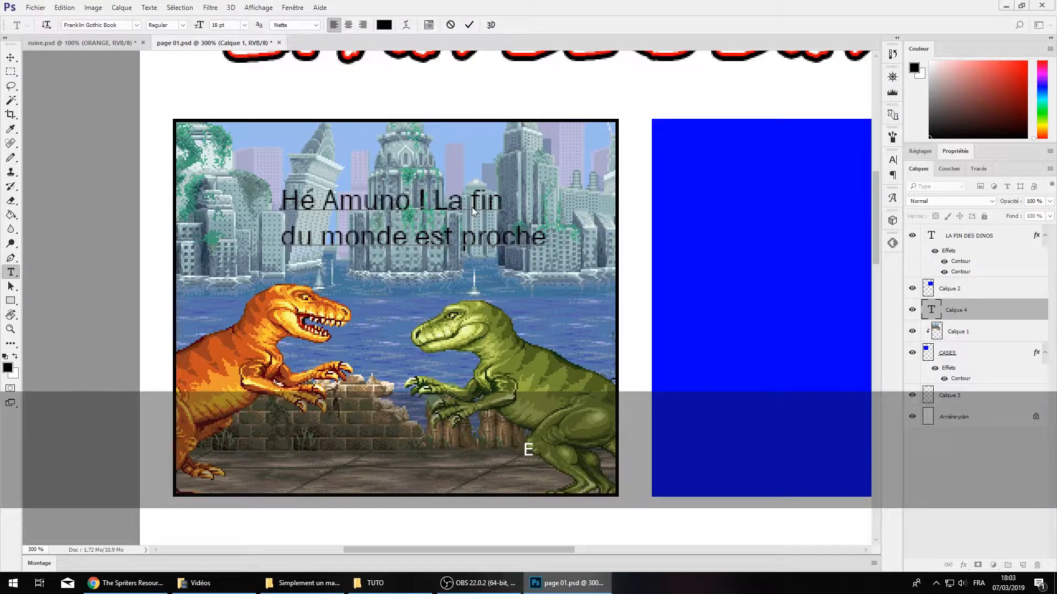
Replace the sentence after "Hé Amuno !" with "Tu penses que les dinos vont survivre longtemps ?", spread over three lines
drag(550, 247, 438, 202)
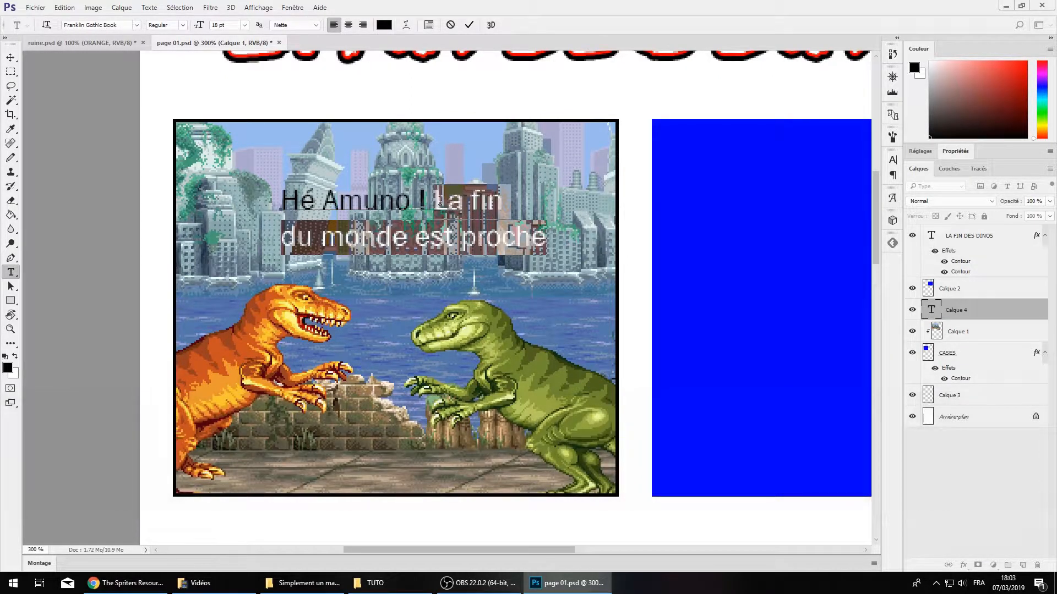
text(Tu penses)
key(Return)
text(que les dinos f)
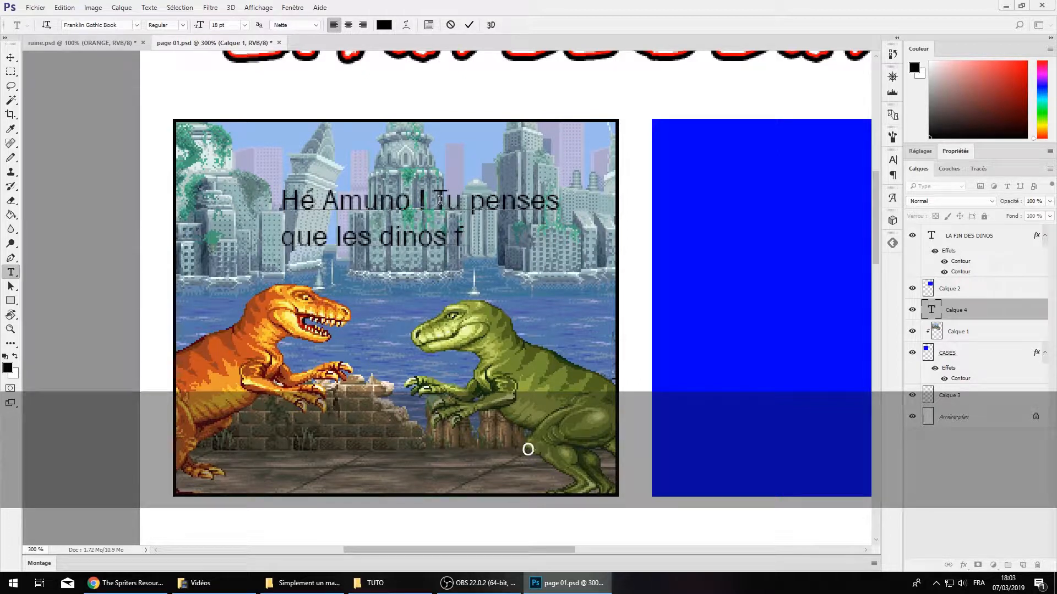
key(BackSpace)
text(vont)
key(Return)
text(s)
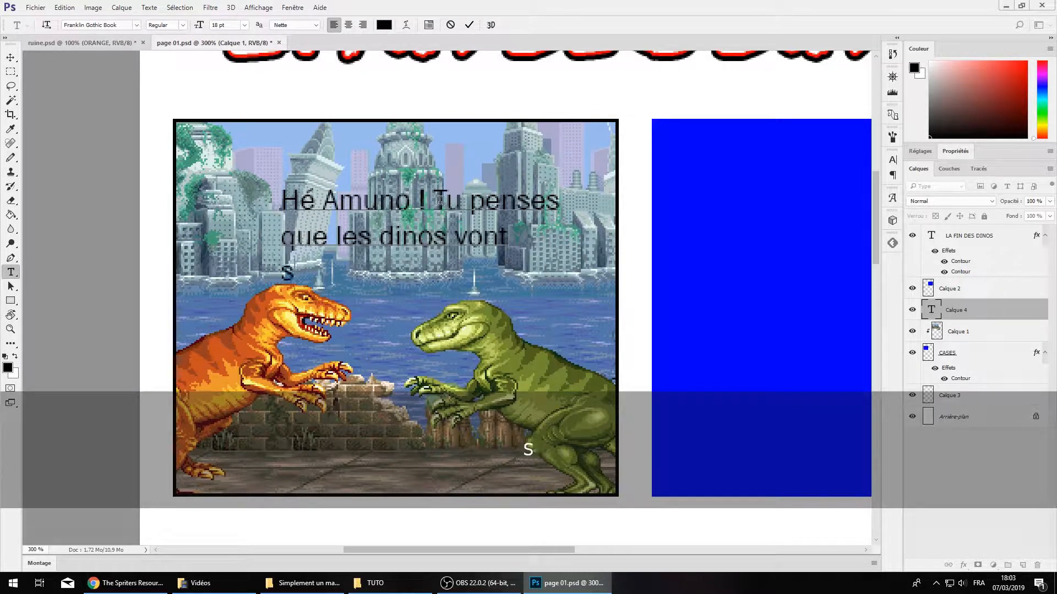
text(urvivre longtemps ?)
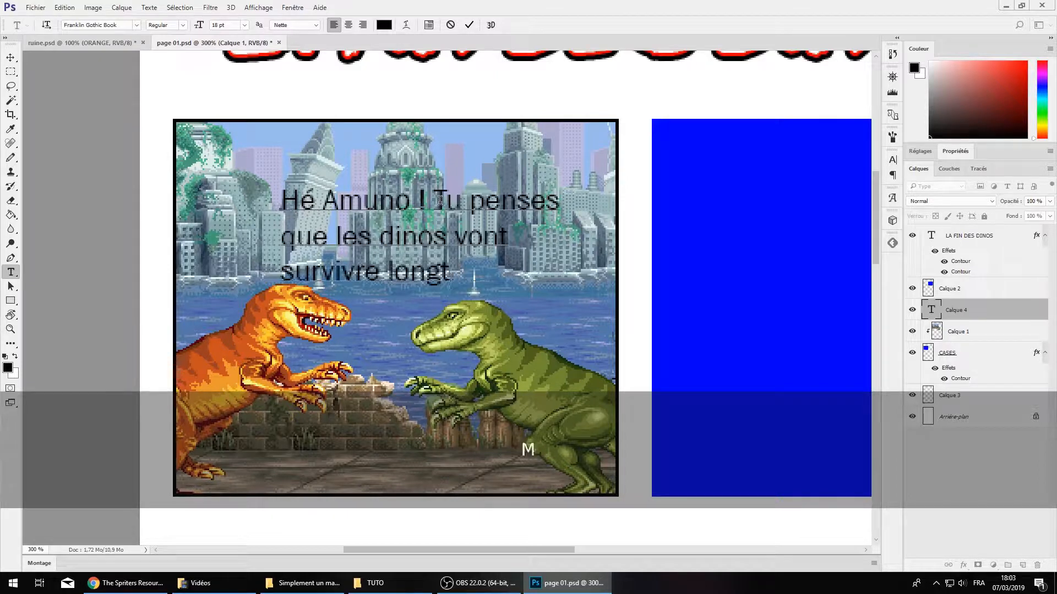
click(11, 272)
Centre-align the dialogue text and move it back over the buildings in the first frame
scroll(344, 272, up, 2)
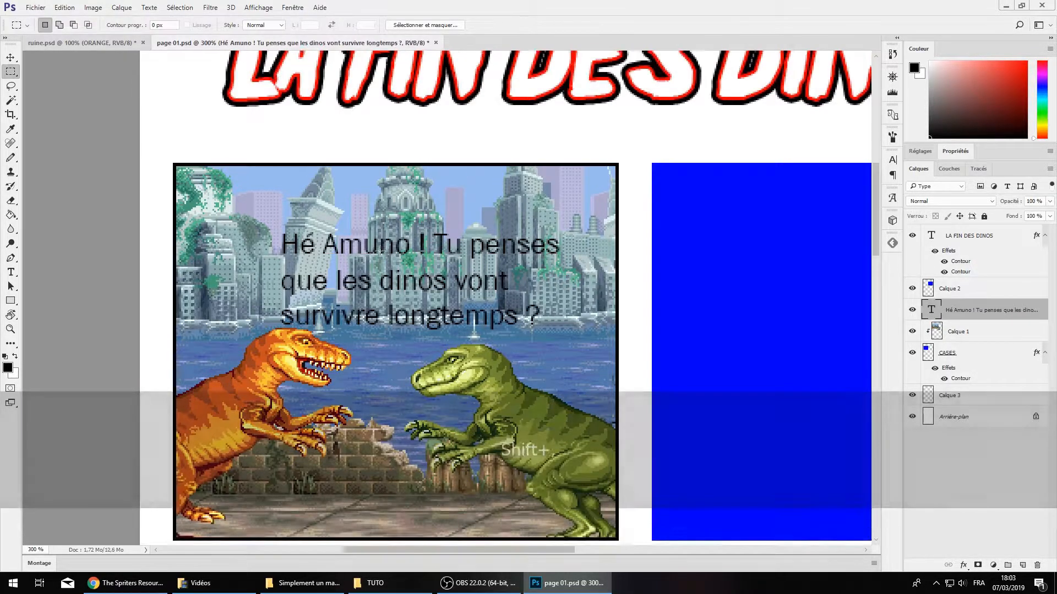
click(343, 271)
key(ctrl+a)
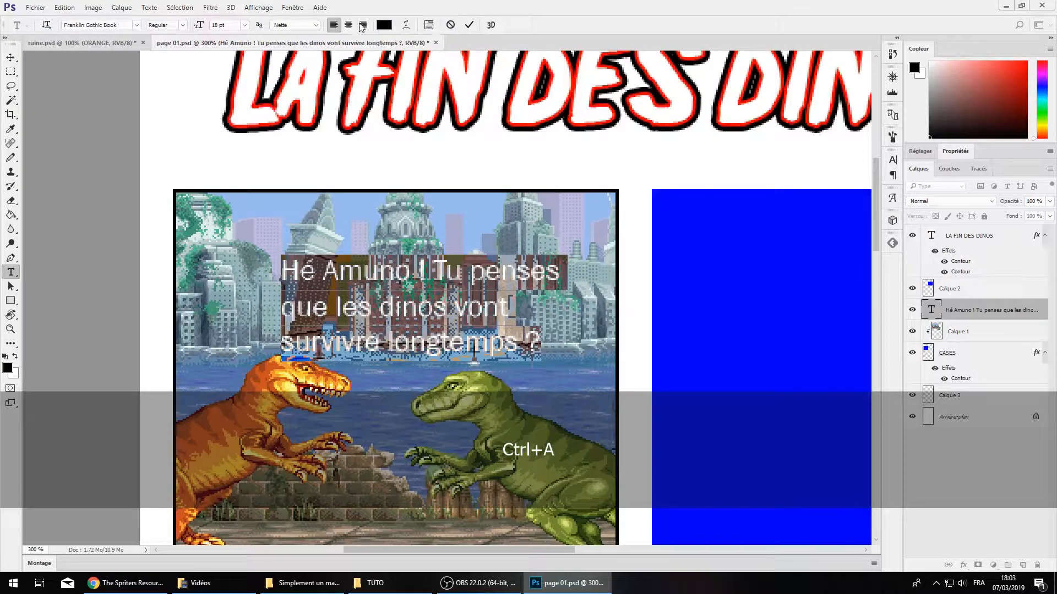
click(348, 24)
click(11, 72)
drag(376, 304, 466, 287)
Set the dialogue text's line spacing to 18 pt and nudge the text slightly lower in the frame
key(t)
click(299, 239)
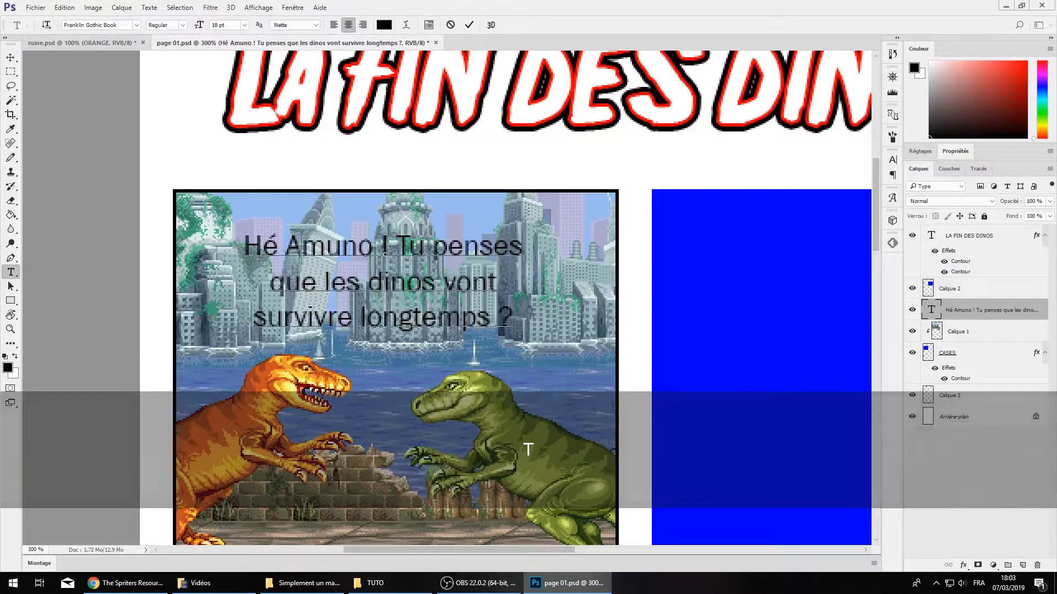
key(ctrl+a)
click(893, 160)
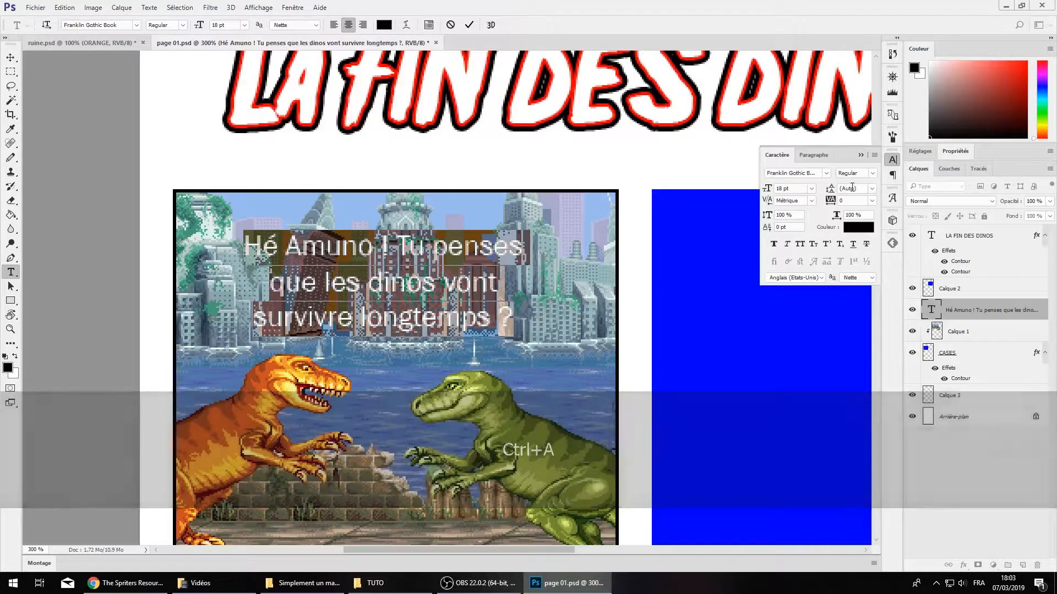
click(872, 188)
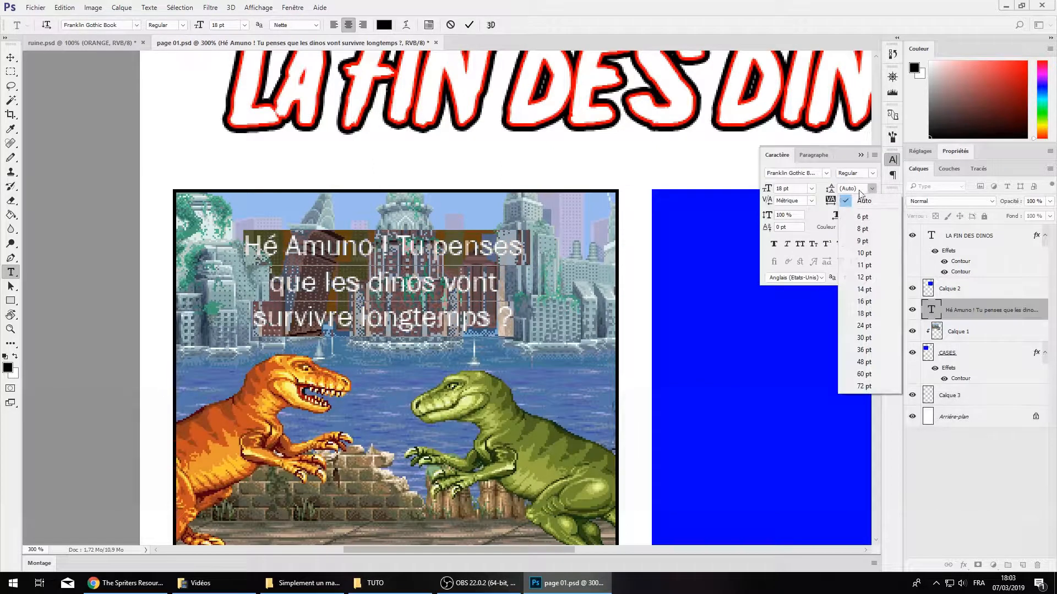
click(872, 313)
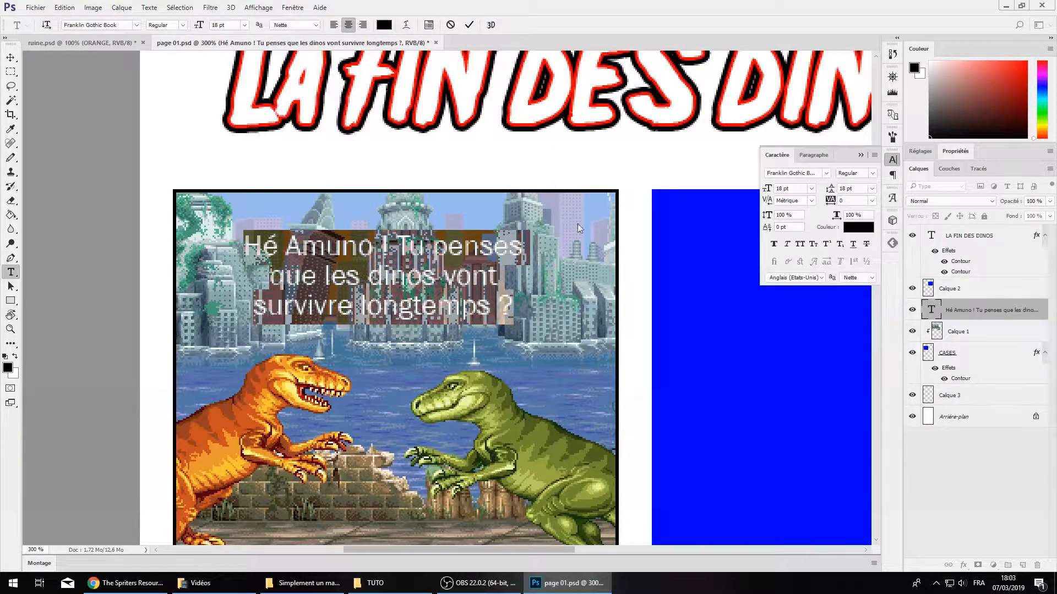
click(11, 72)
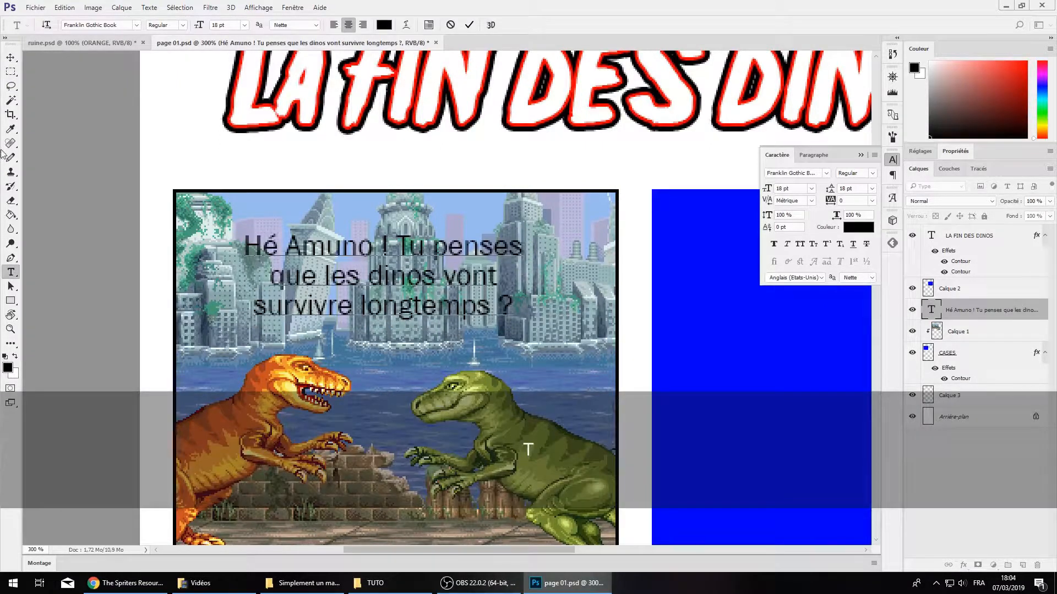
drag(391, 257, 416, 280)
Create a new layer between Calque 1 and the dialogue text and name it BULLES
key(ctrl+shift+alt+n)
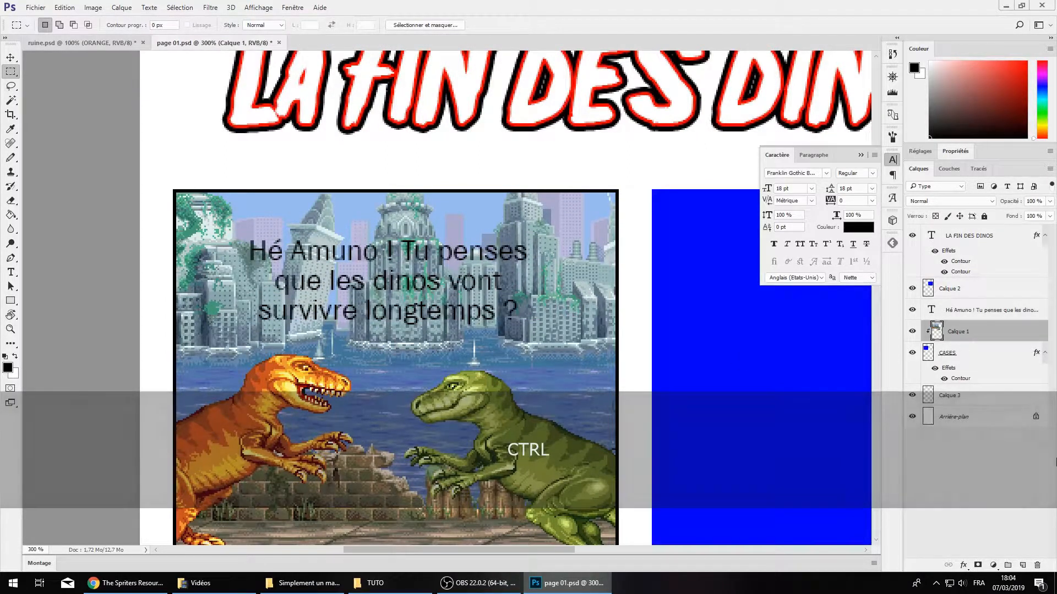
double_click(956, 332)
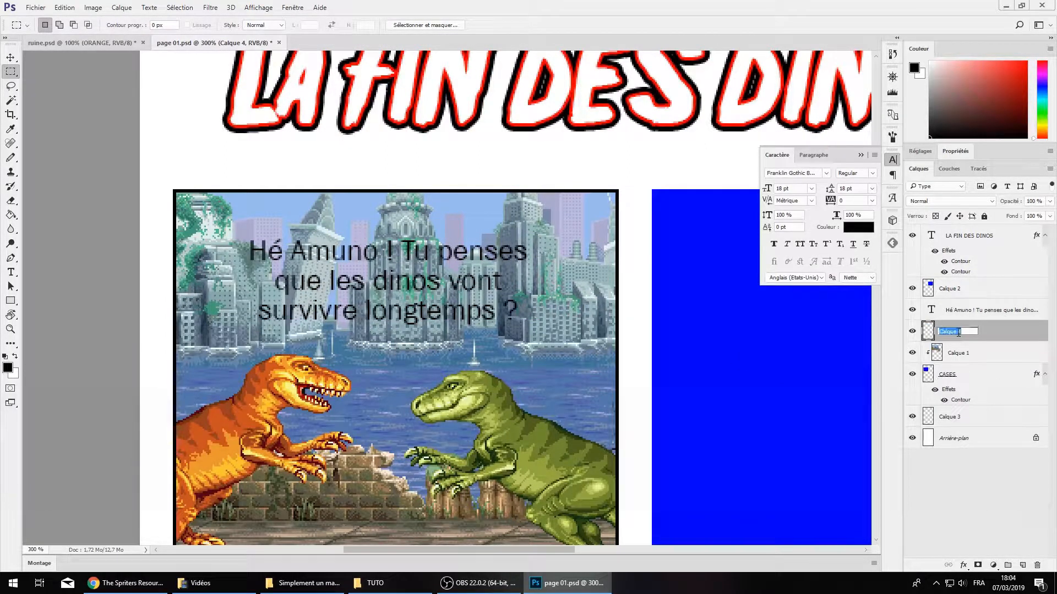
text(BULLES)
key(Return)
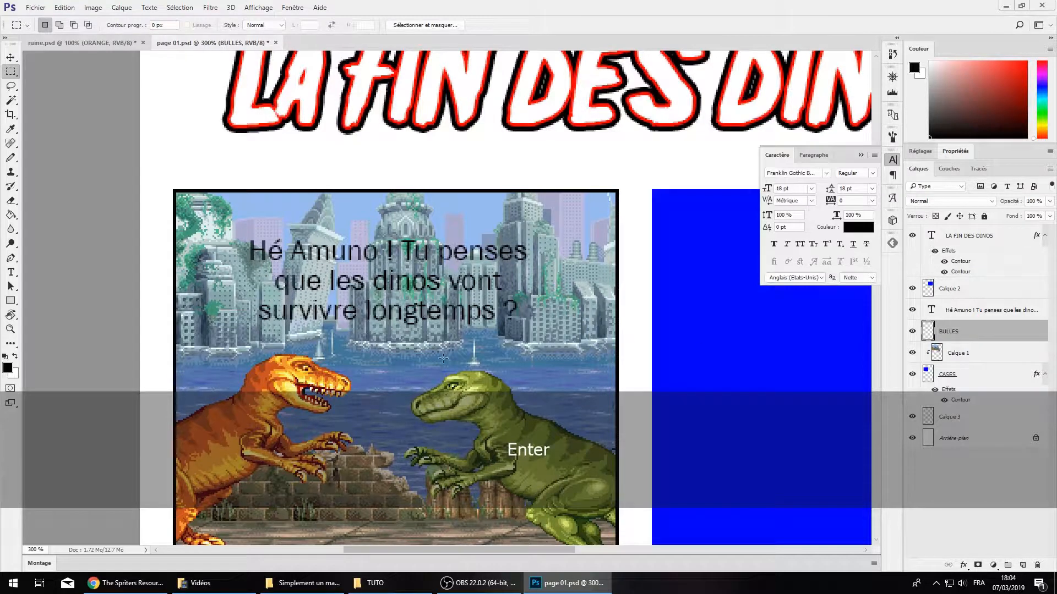
Draw a white rounded rectangle with a 10 px radius on the BULLES layer, framing the three-line dialogue text
right_click(10, 300)
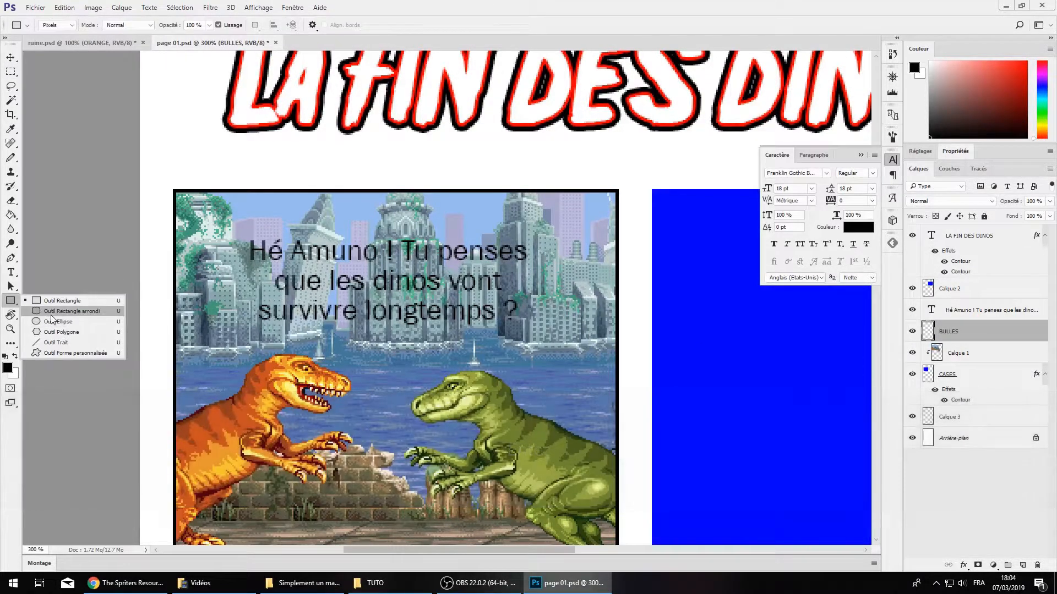
click(55, 322)
click(16, 358)
right_click(10, 301)
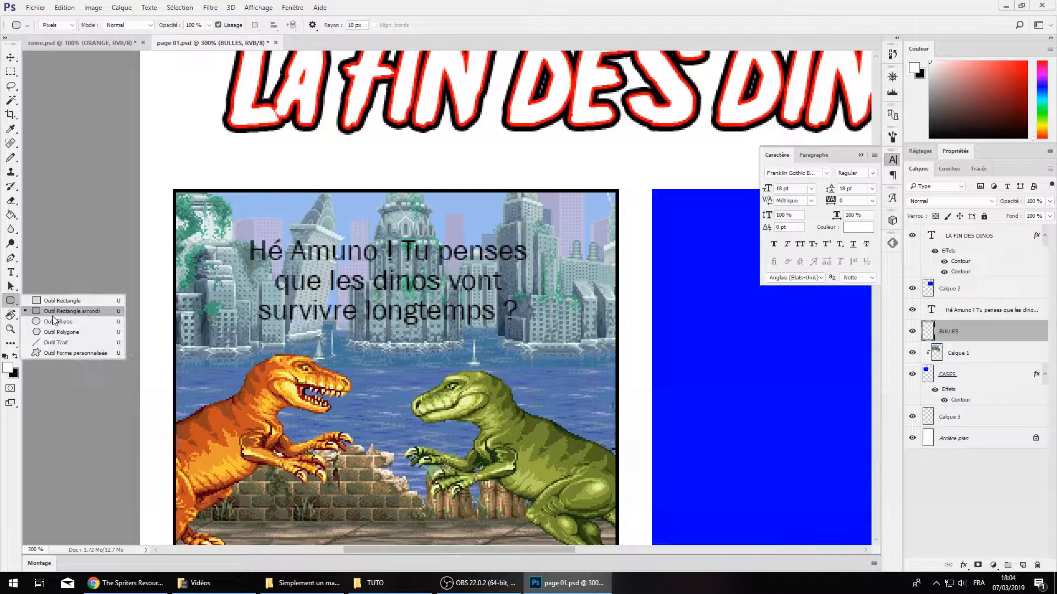
click(511, 4)
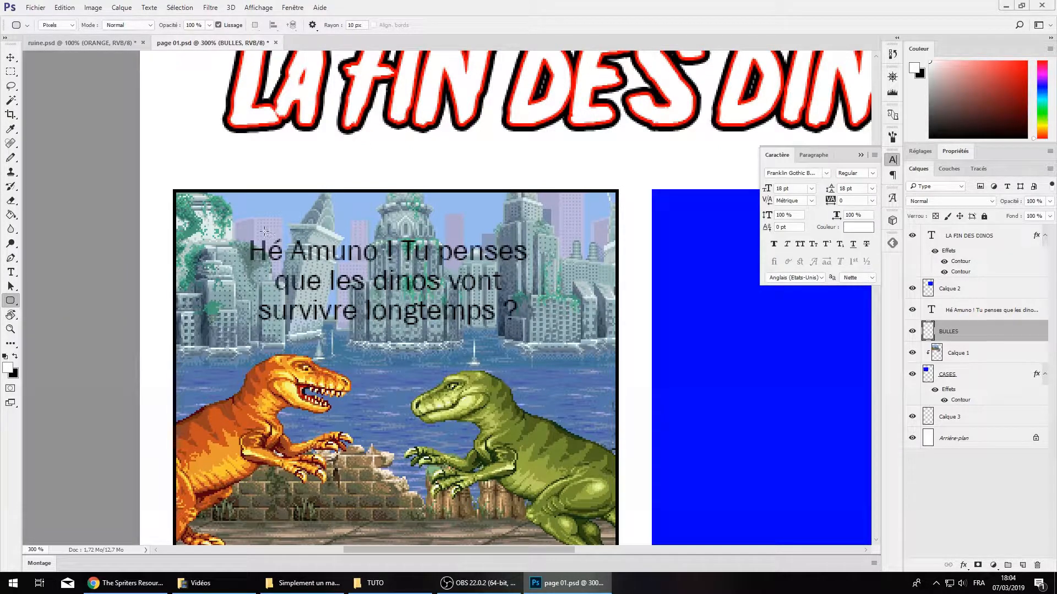
drag(233, 228, 541, 333)
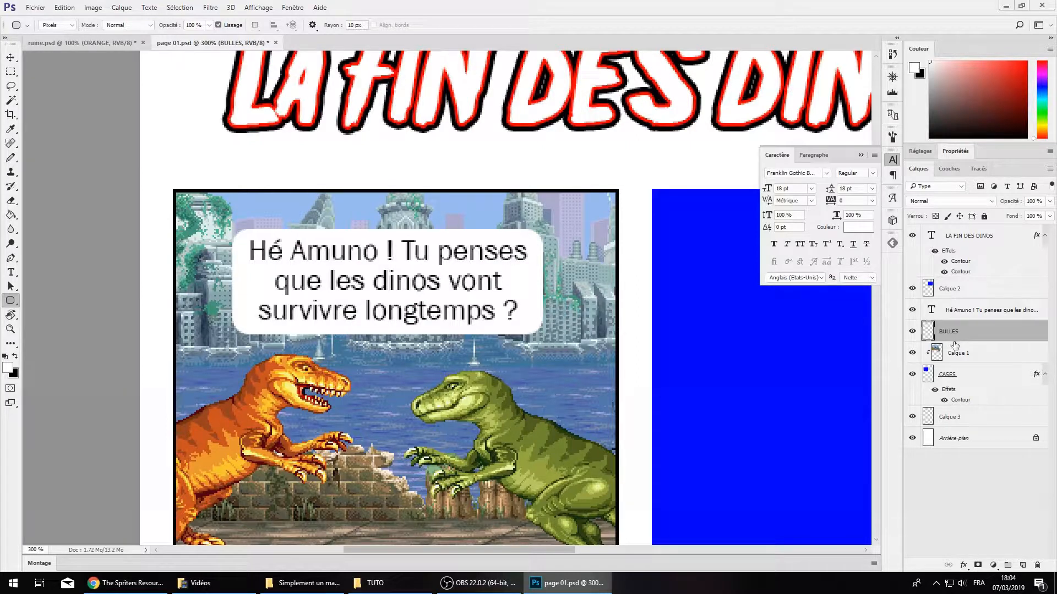
Add a drop shadow to the BULLES layer with 100% opacity, 0 px distance and 3 px size
click(963, 566)
click(968, 552)
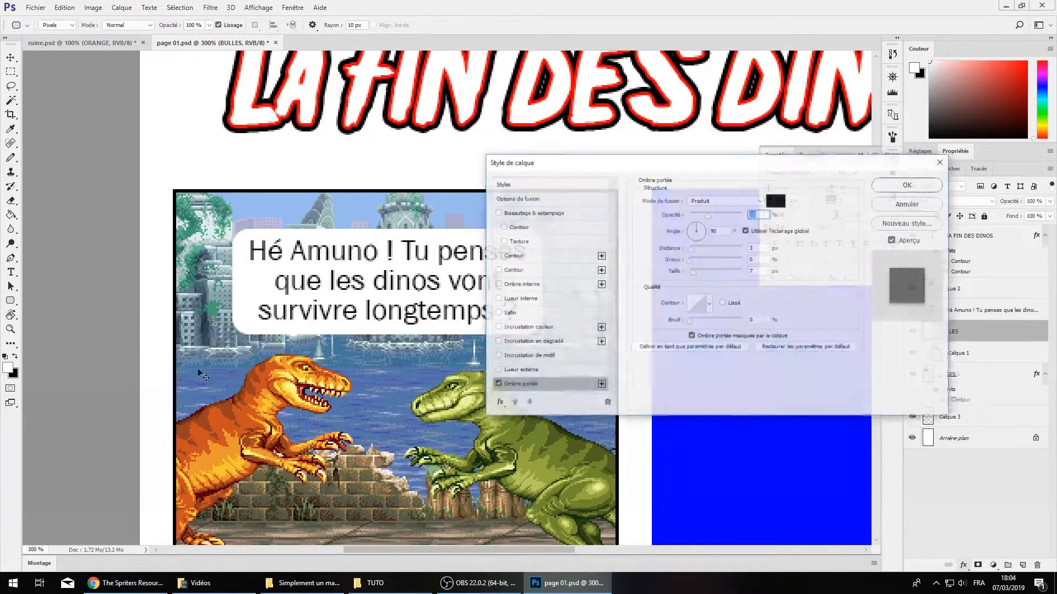
drag(678, 162, 729, 175)
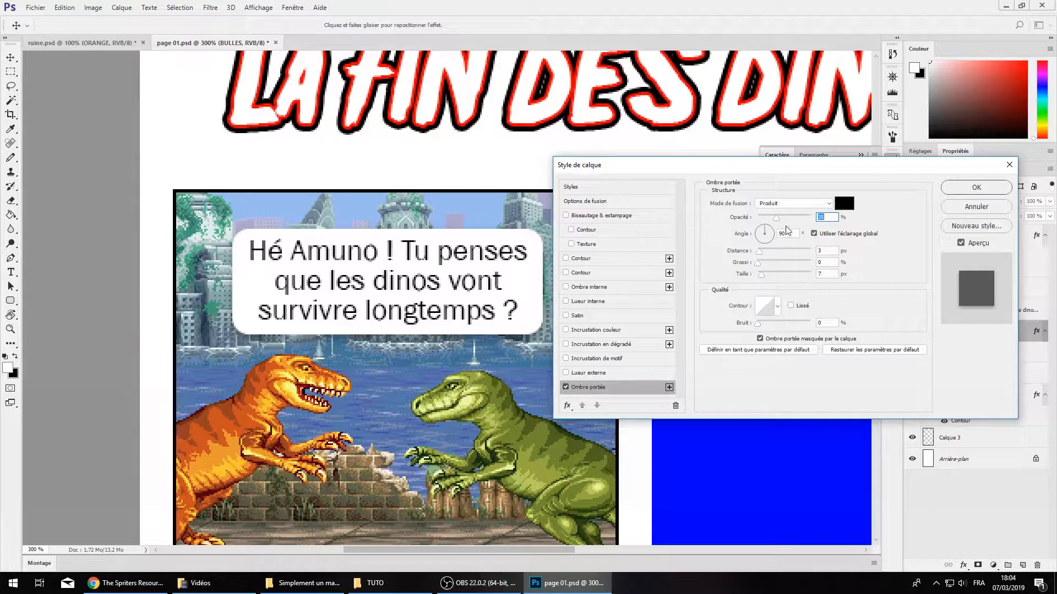
drag(776, 218, 867, 216)
drag(776, 254, 752, 256)
click(827, 273)
text(3)
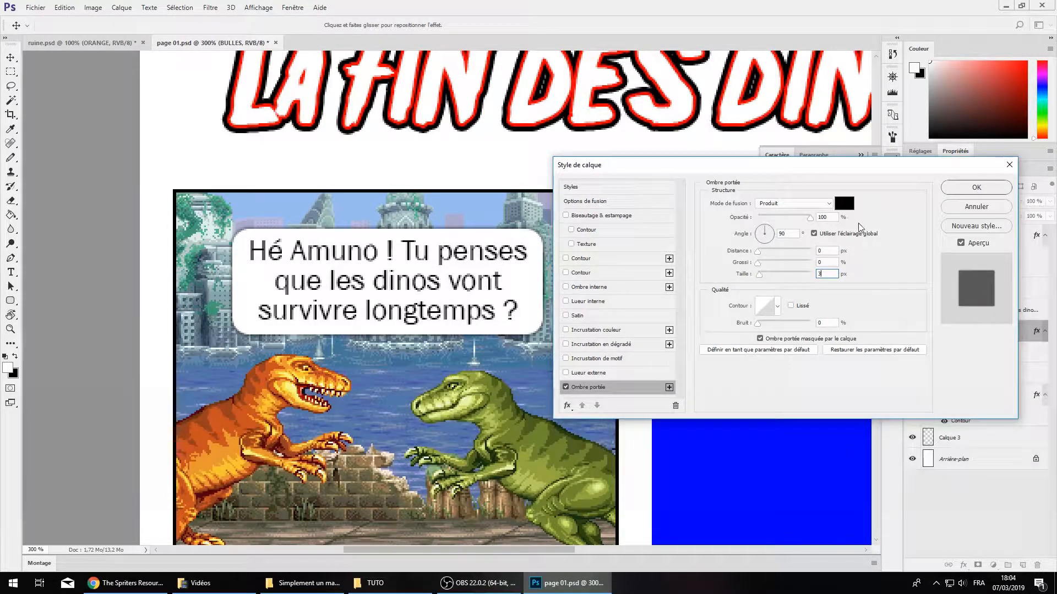
click(958, 190)
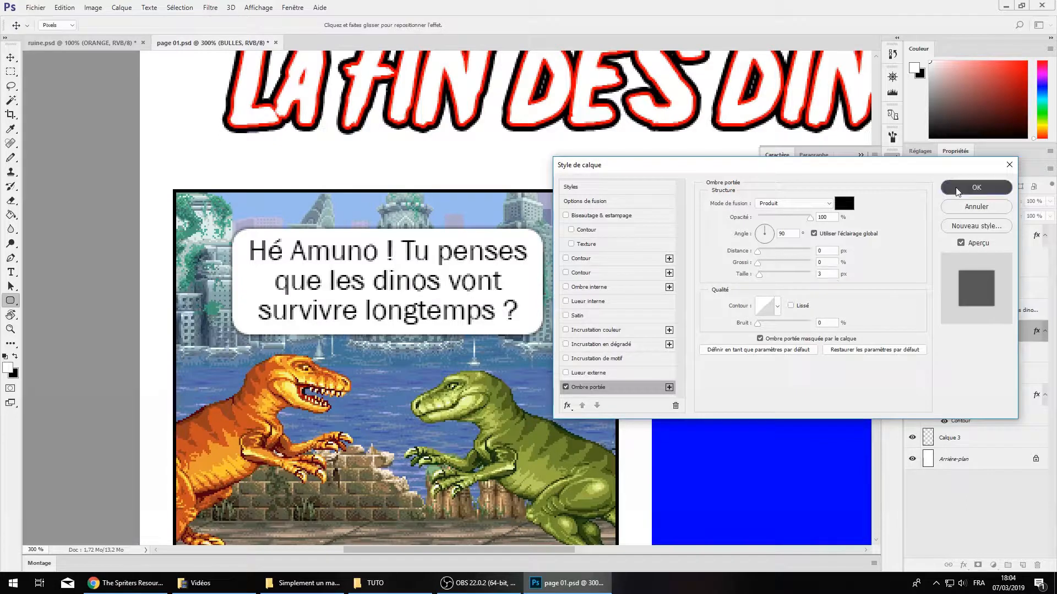
Nudge the dialogue text layer slightly down to centre it inside the white bubble
key(ctrl+KP_Subtract)
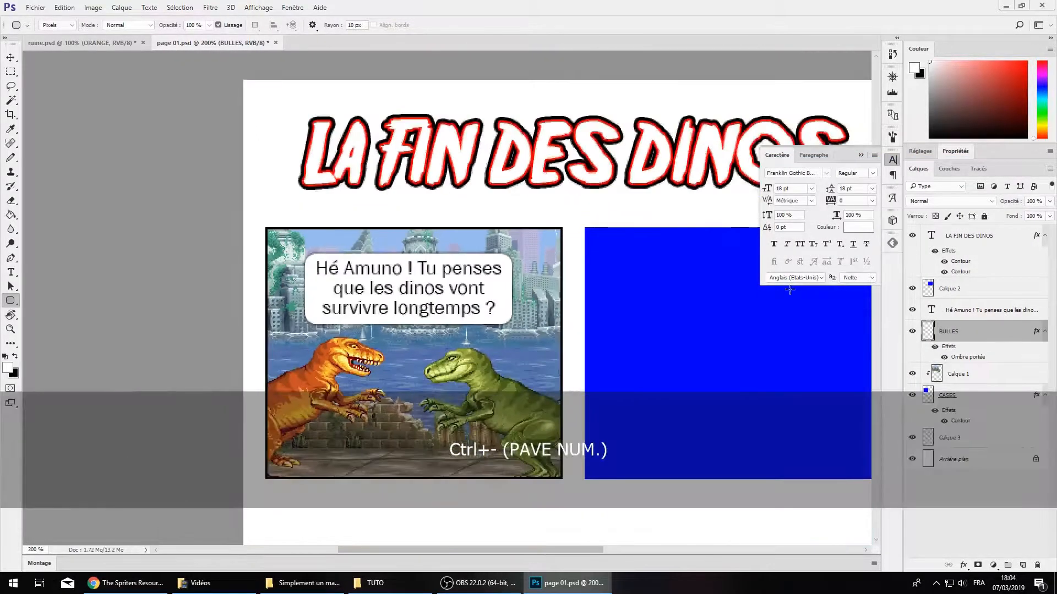
click(970, 313)
key(ctrl+Down)
click(12, 72)
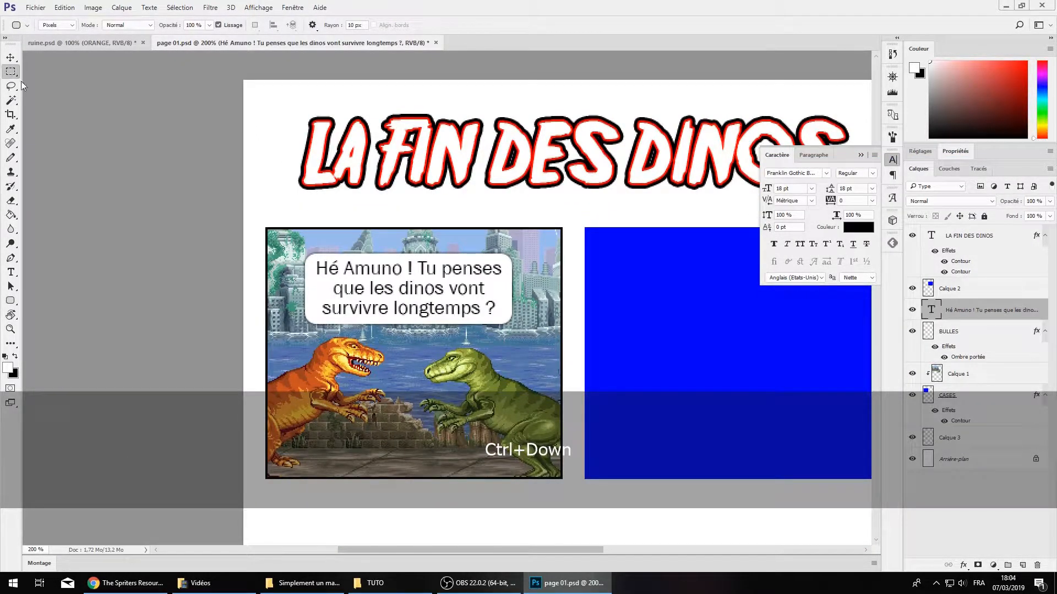
key(ctrl+Down)
key(ctrl+Right)
key(ctrl+Left)
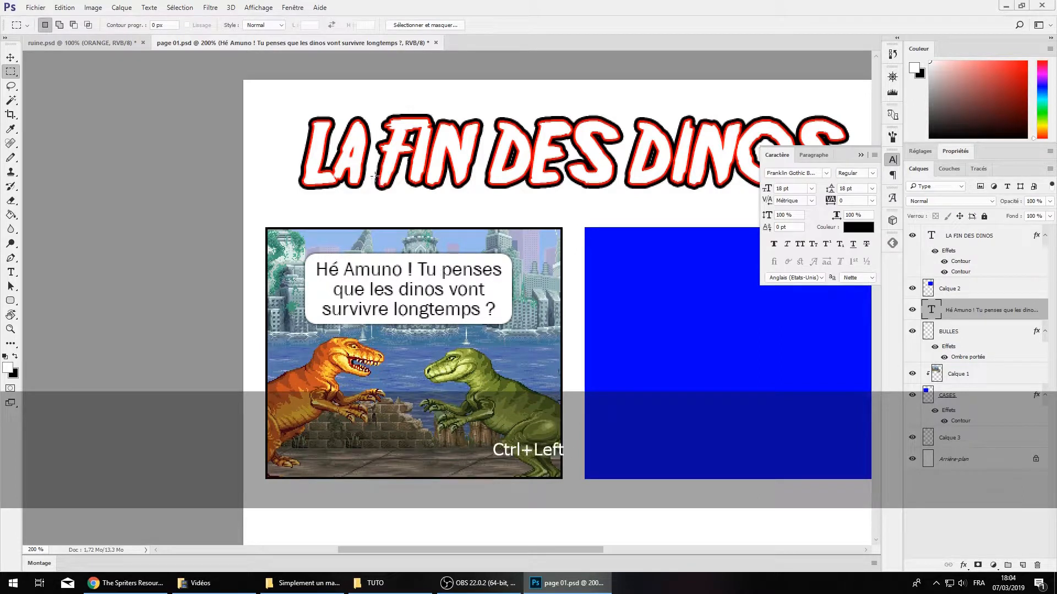
With the Pen tool, draw a pointed white tail shape above BULLES, from the bubble's lower edge toward the orange dinosaur's head
key(ctrl+KP_Add)
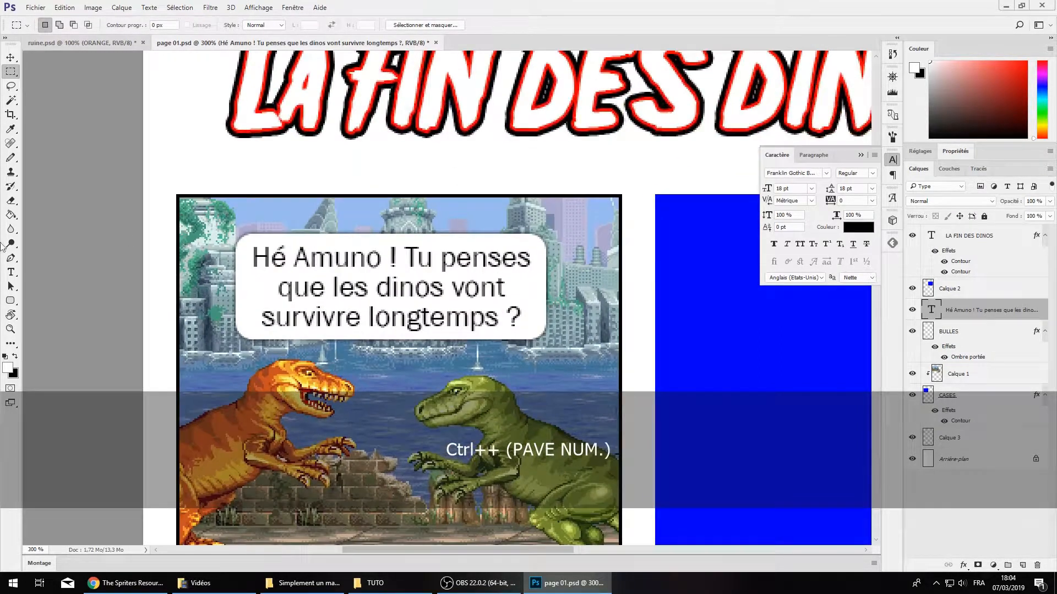
click(11, 260)
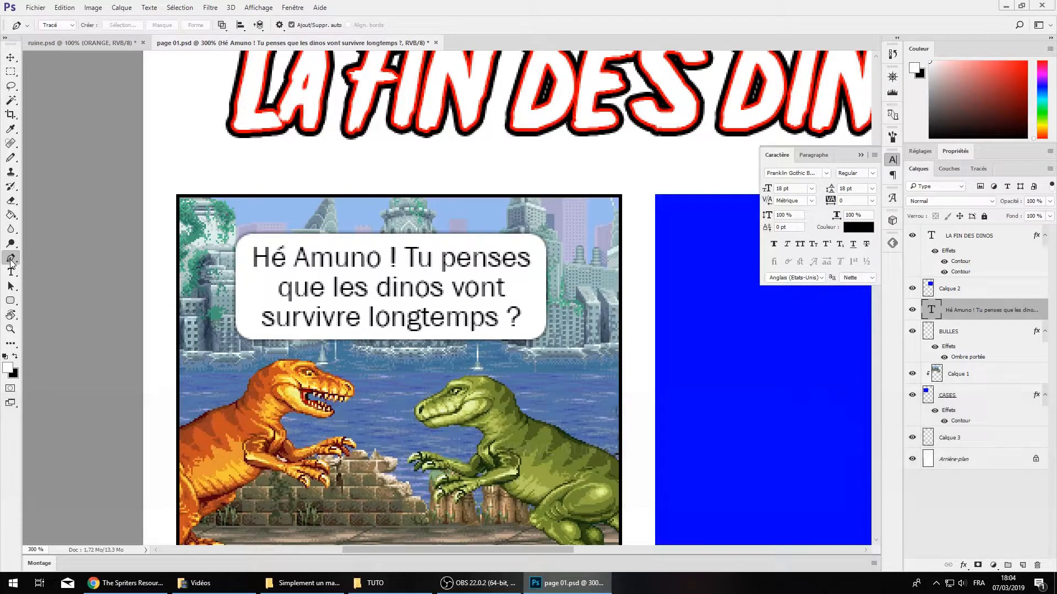
click(963, 334)
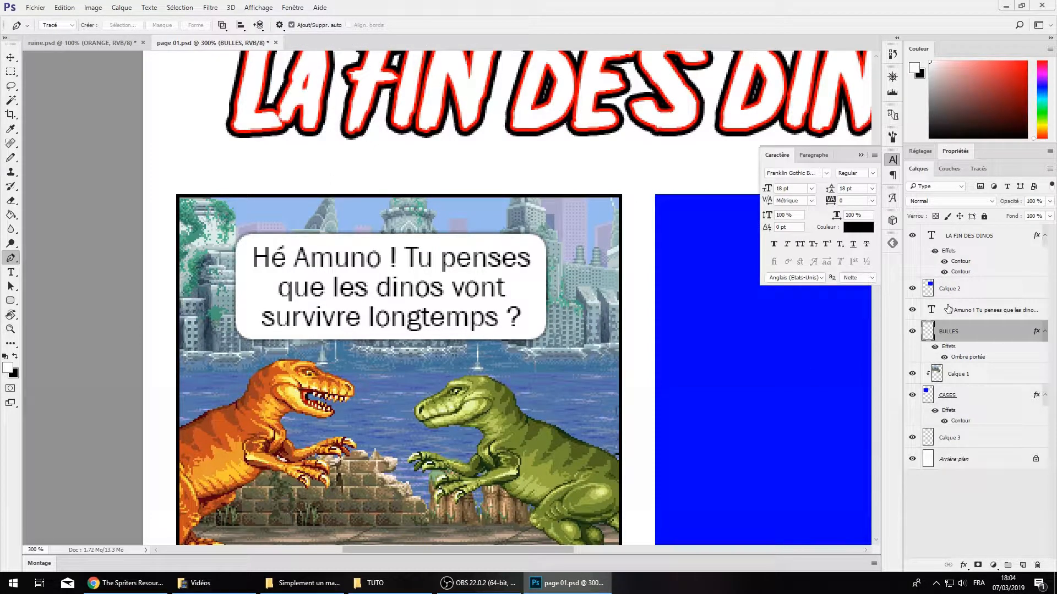
click(338, 334)
click(357, 335)
key(ctrl)
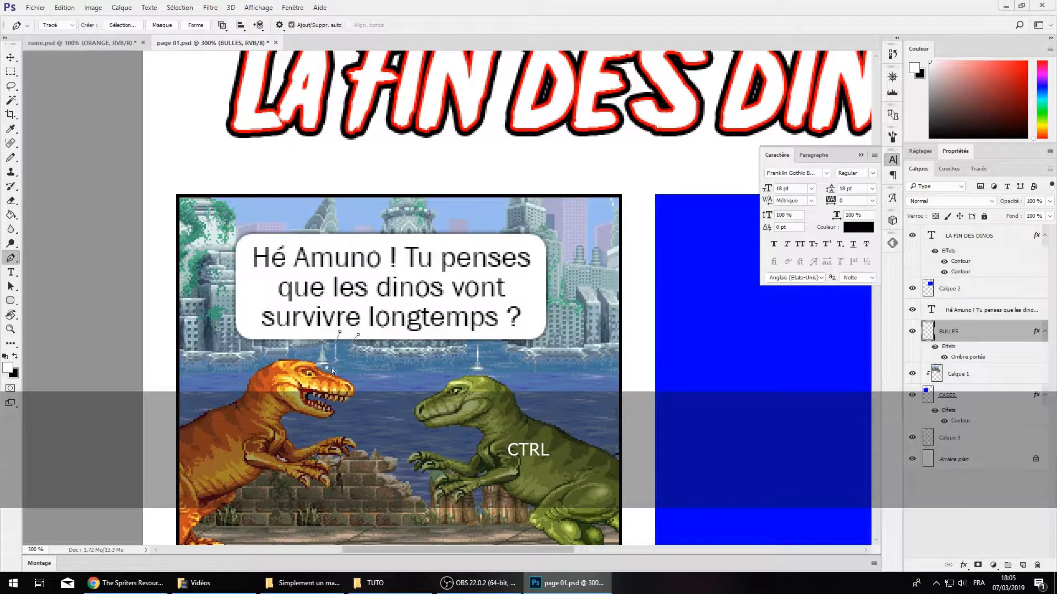
click(196, 25)
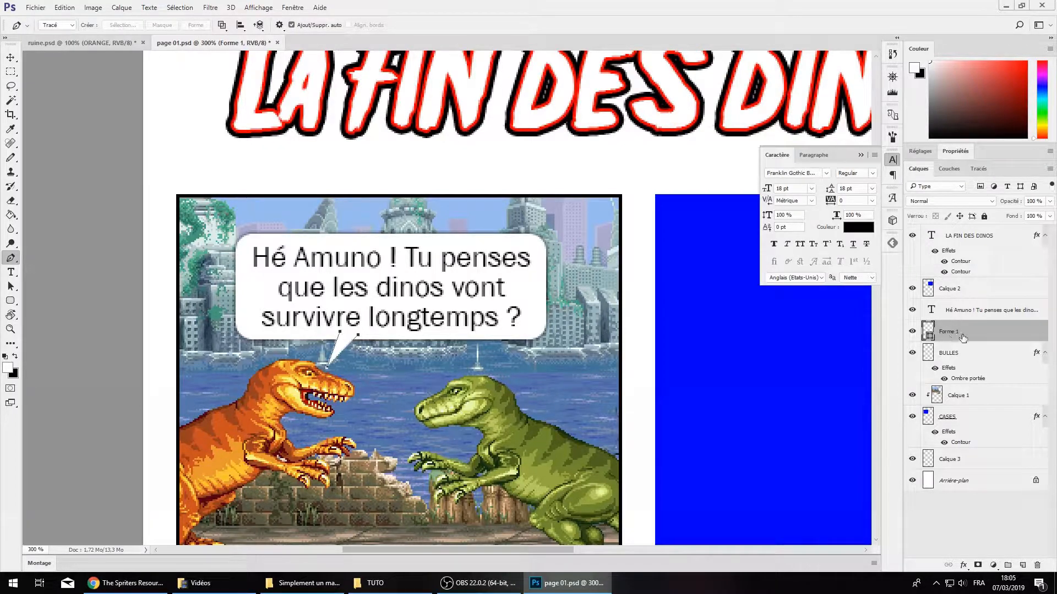
Try to merge the tail shape layer down into the BULLES layer
right_click(994, 335)
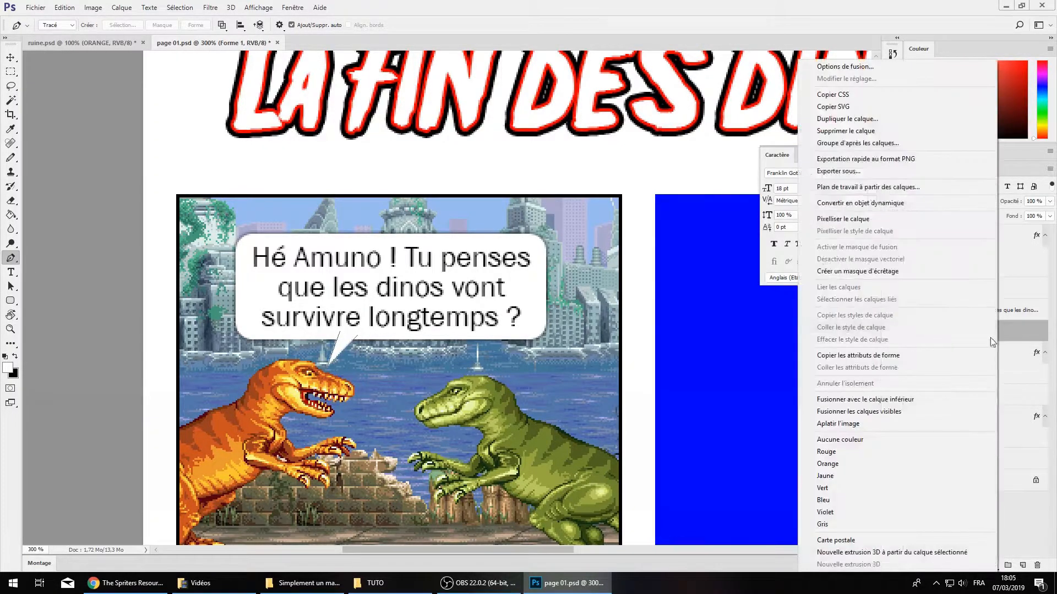
click(886, 400)
key(ctrl+z)
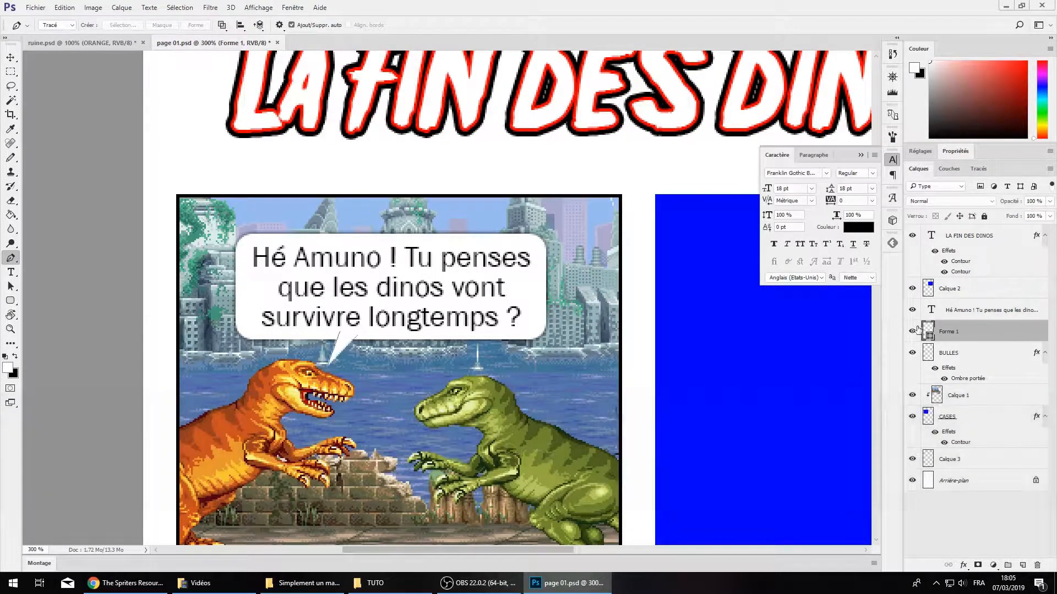
scroll(642, 366, up, 2)
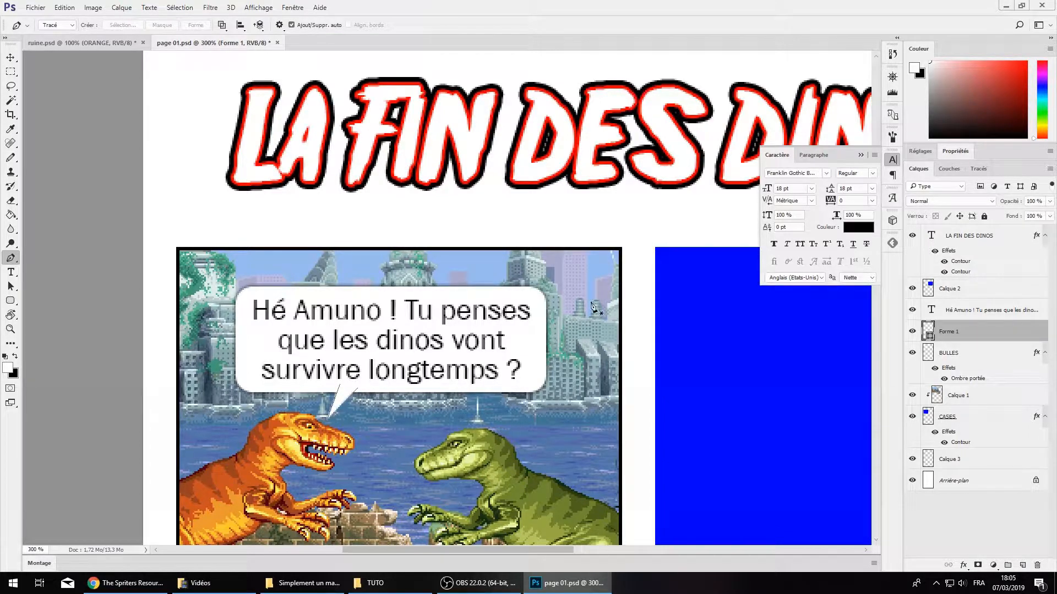
scroll(593, 306, down, 1)
key(b)
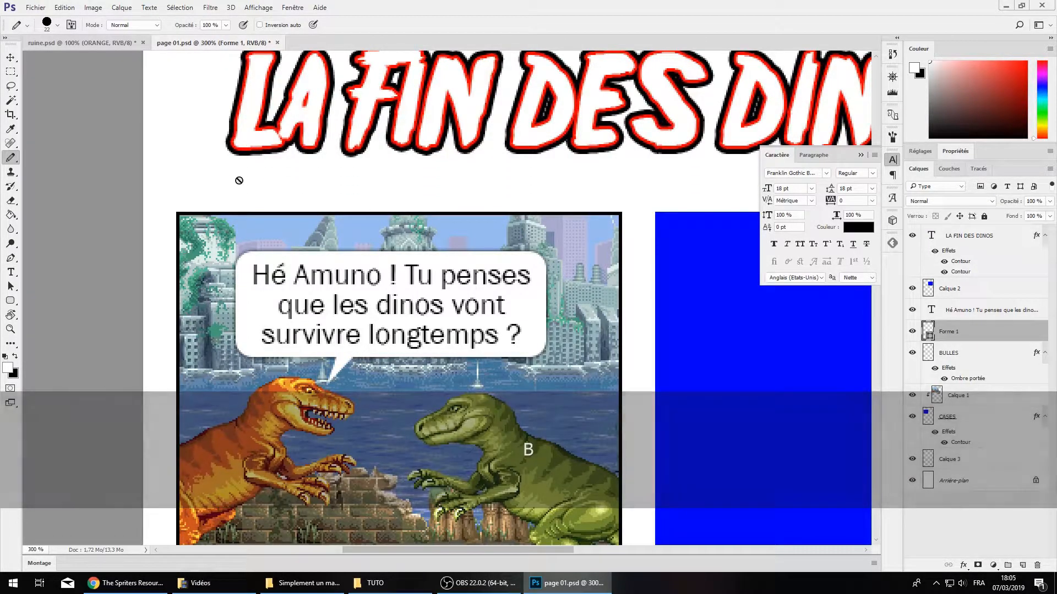
click(295, 186)
key(Escape)
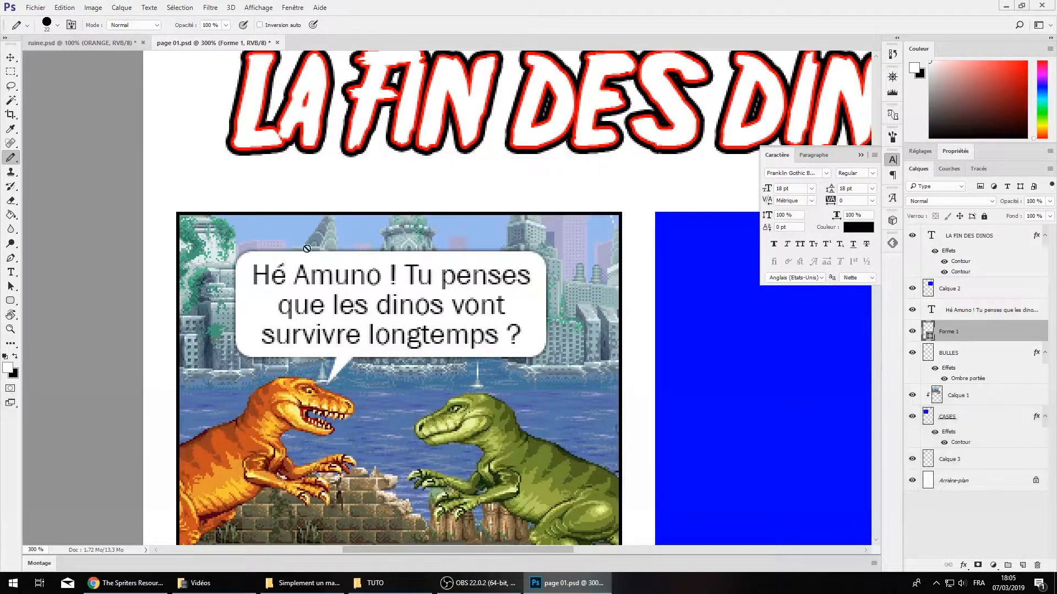
Rasterize the tail shape layer Forme 1 and merge it down into the BULLES layer
right_click(10, 159)
click(55, 168)
click(242, 171)
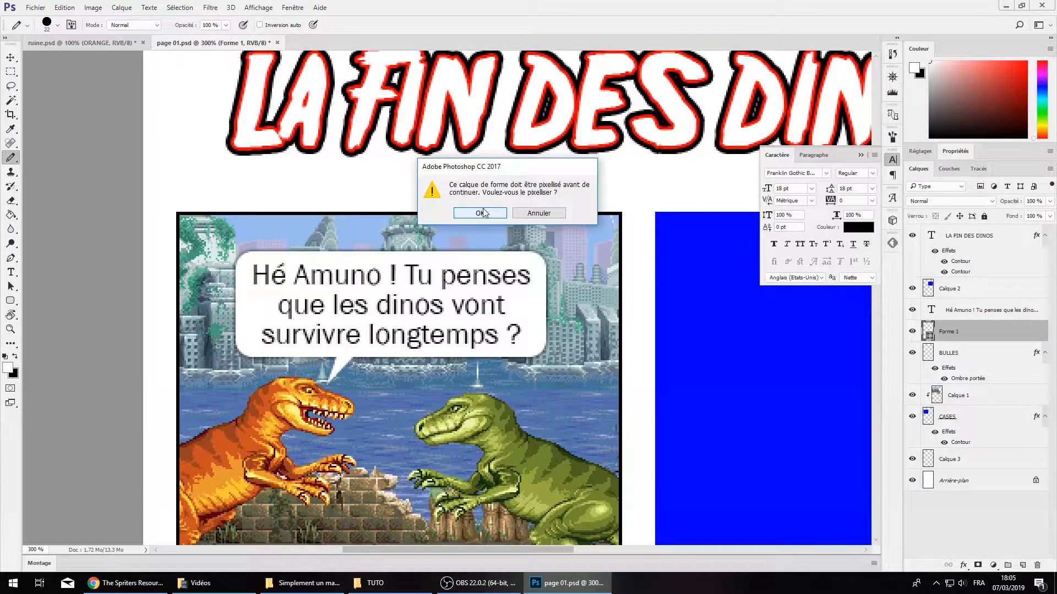
click(482, 213)
click(912, 331)
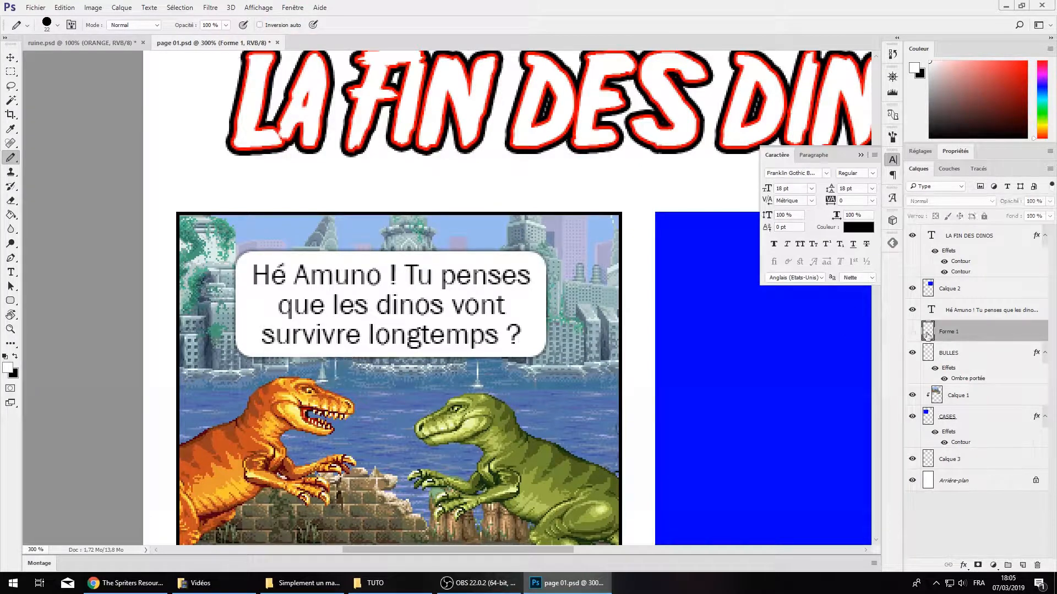
right_click(977, 331)
click(829, 411)
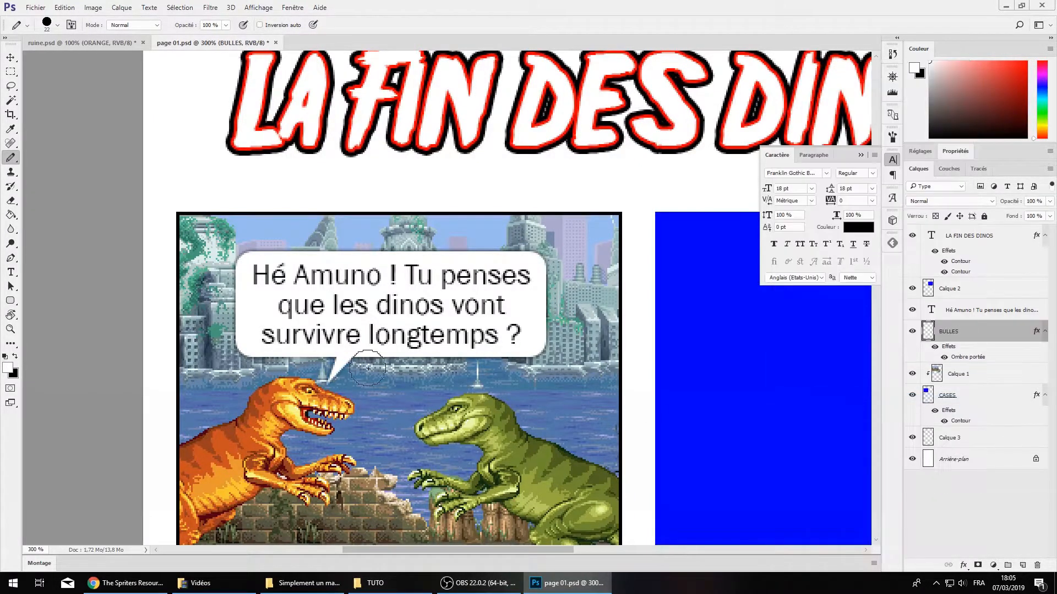
Increase the spread of the BULLES layer's drop shadow to about 32%
key(ctrl+KP_Subtract)
double_click(968, 358)
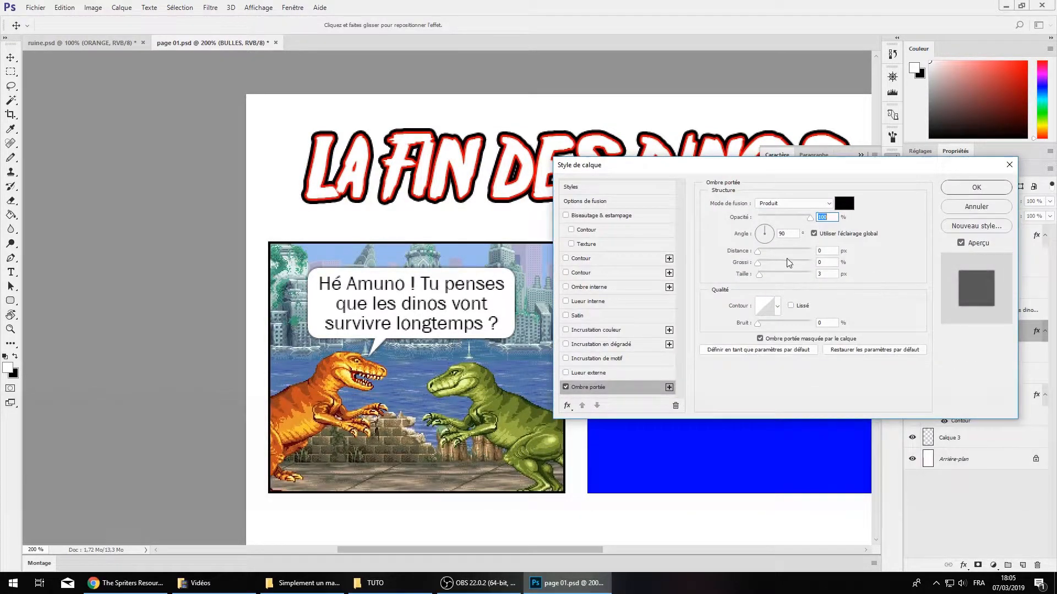
click(793, 203)
click(792, 203)
mouse_move(758, 263)
mouse_down()
mouse_move(794, 262)
mouse_move(775, 263)
mouse_up()
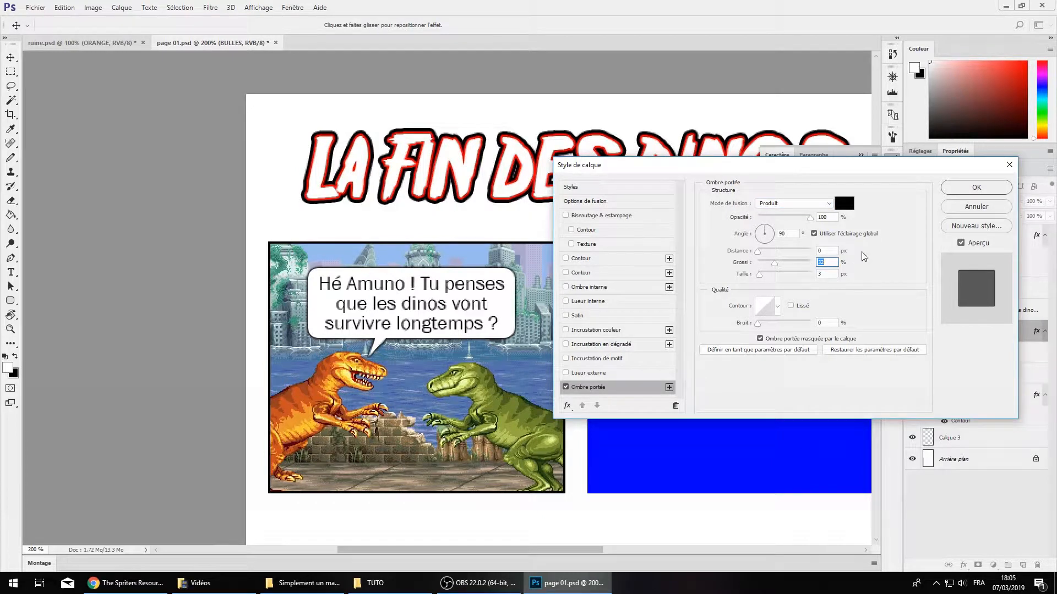
key(Return)
scroll(624, 194, down, 3)
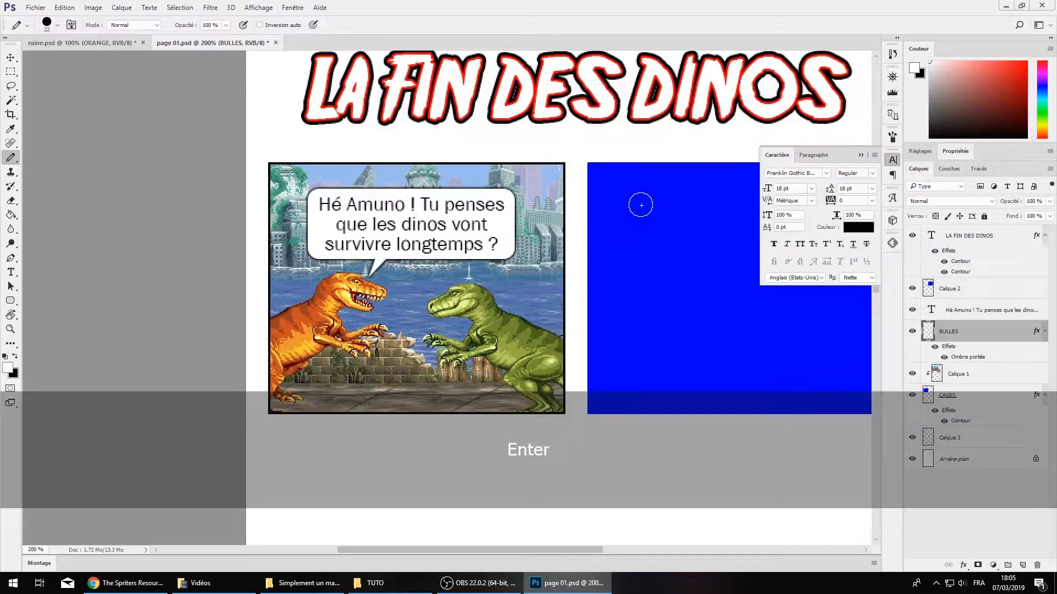
scroll(641, 205, up, 2)
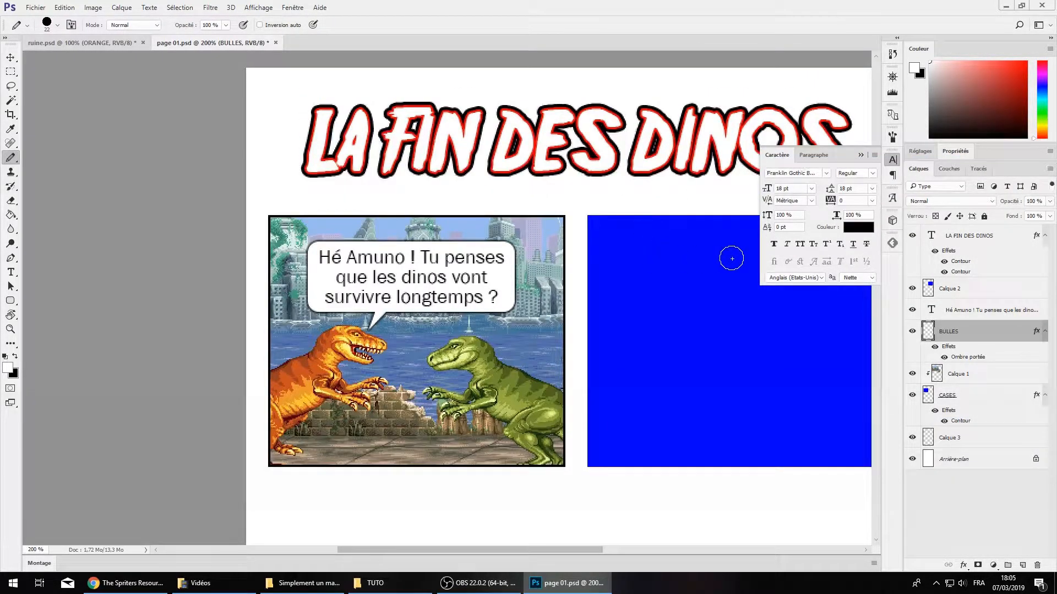
Shift the dialogue text and its speech bubble slightly up and to the right in the first frame
click(11, 72)
click(912, 330)
click(912, 331)
click(912, 310)
click(912, 309)
click(975, 311)
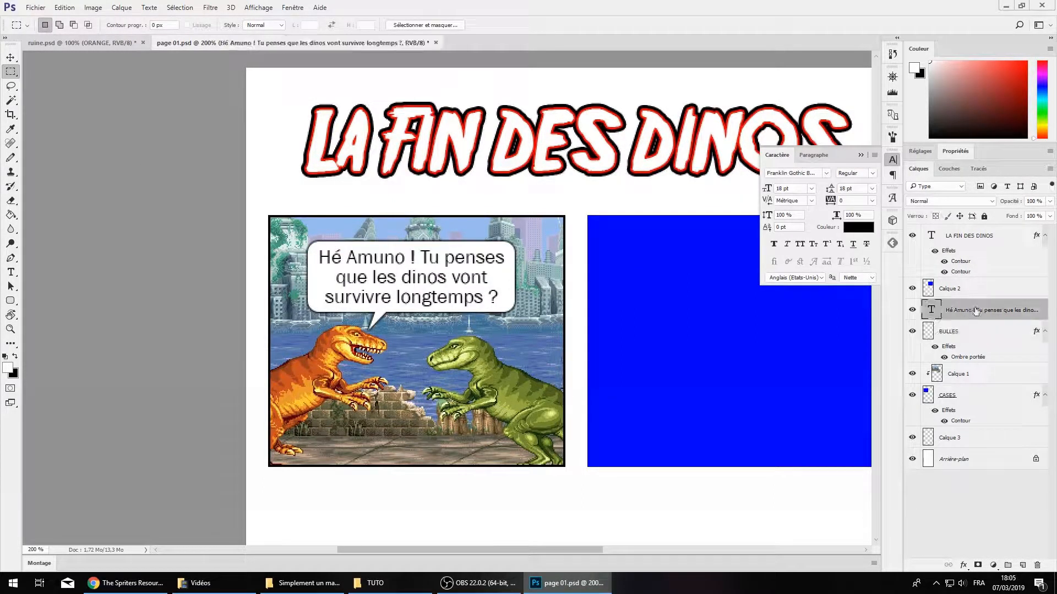
key(shift+ctrl+Up)
key(shift+ctrl+Right)
key(shift+ctrl+Down)
key(shift+ctrl+Up)
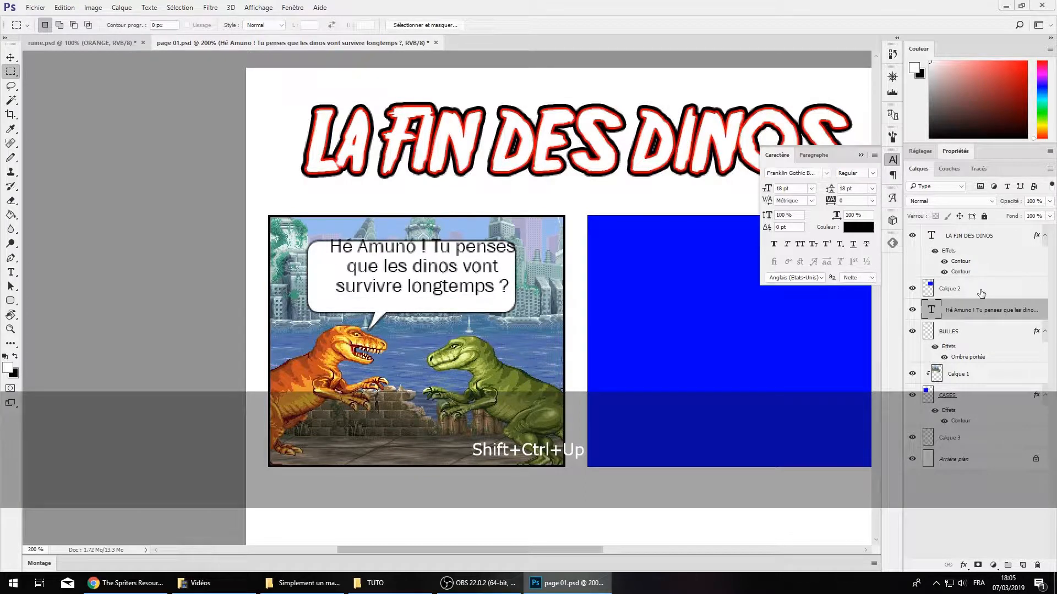
click(973, 333)
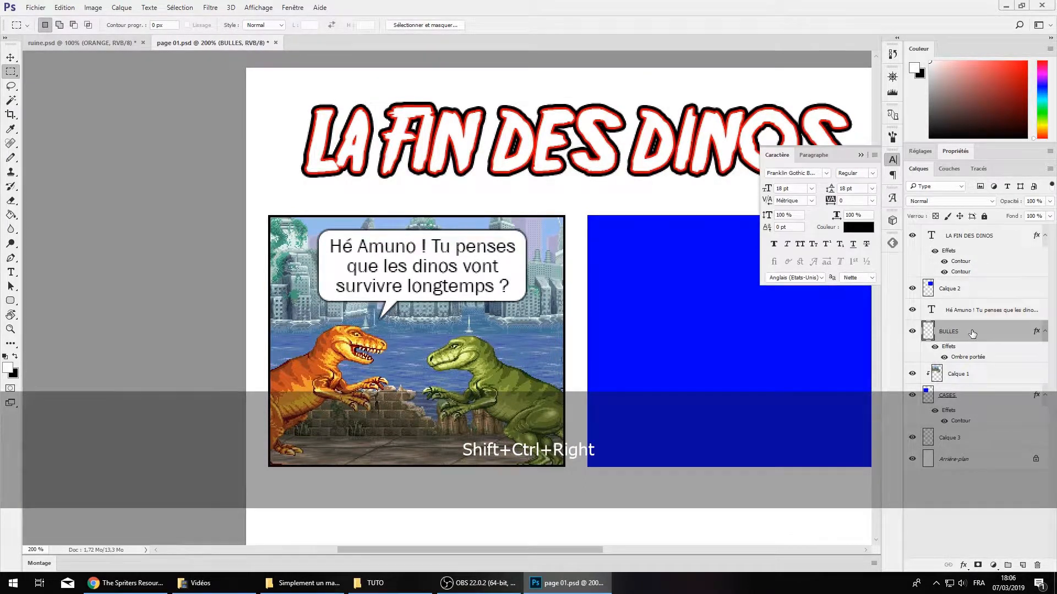
key(ctrl+KP_Subtract)
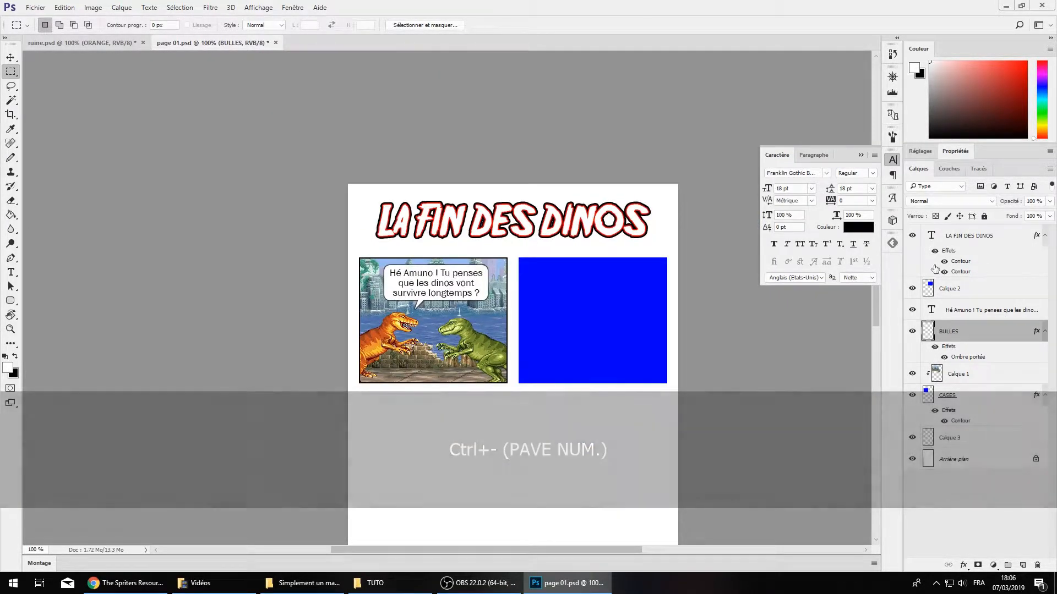
In ruine.psd, move the dinosaur sprite sheet on the Calque 1 layer up and to the left
click(77, 42)
drag(618, 258, 287, 346)
scroll(511, 305, right, 5)
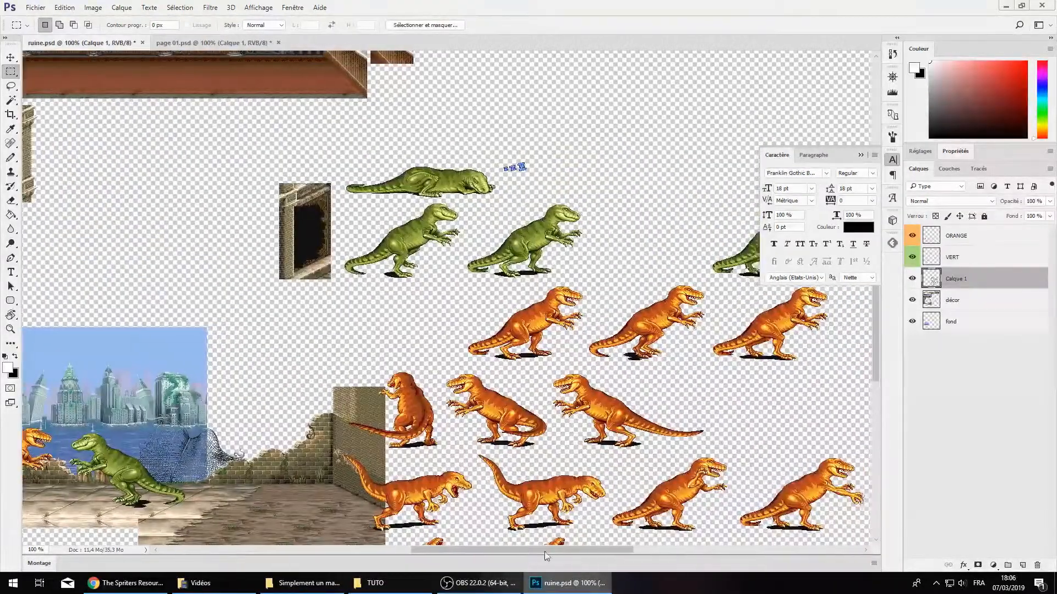
scroll(511, 305, up, 1)
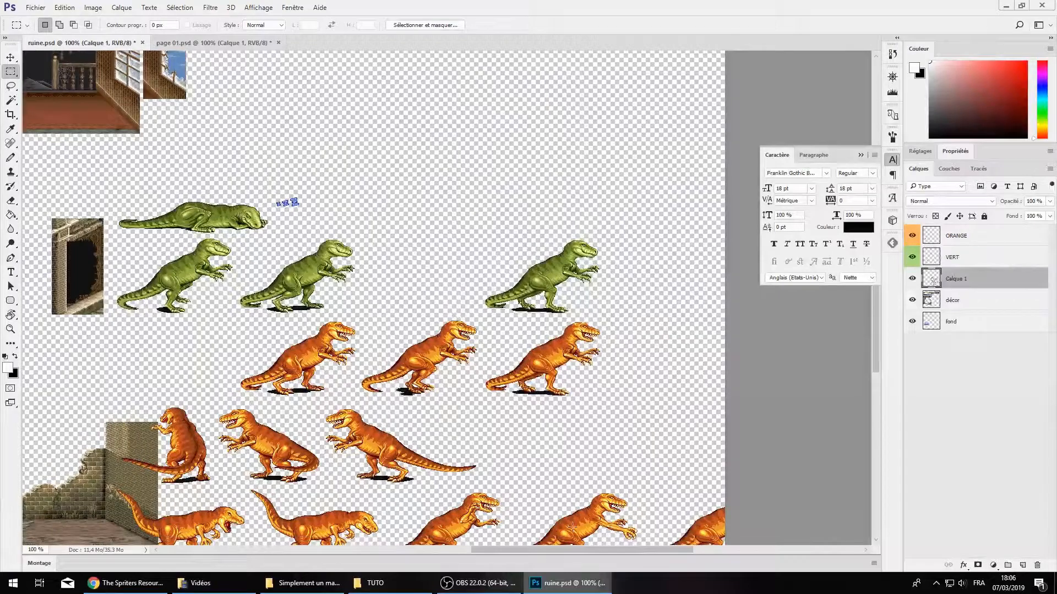
scroll(572, 527, left, 6)
scroll(543, 363, down, 3)
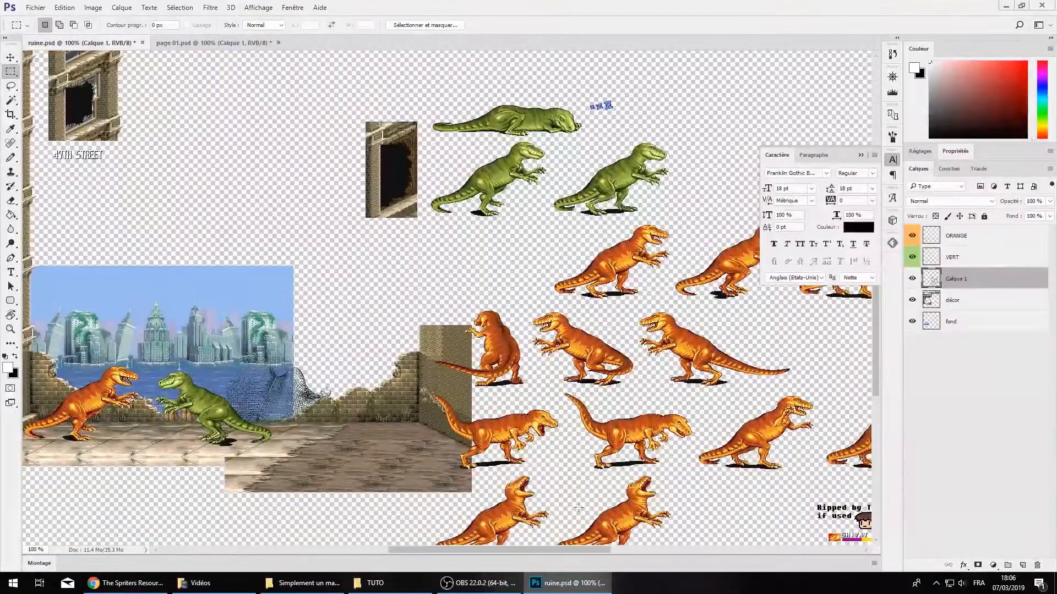
scroll(578, 550, right, 3)
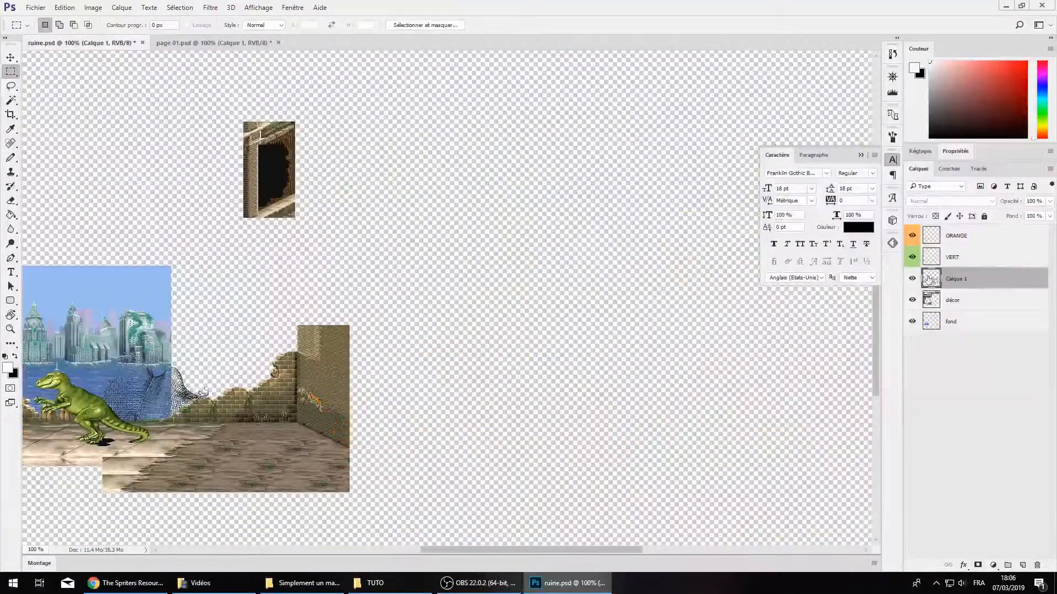
drag(575, 257, 501, 172)
scroll(425, 413, left, 2)
key(ctrl+KP_Subtract)
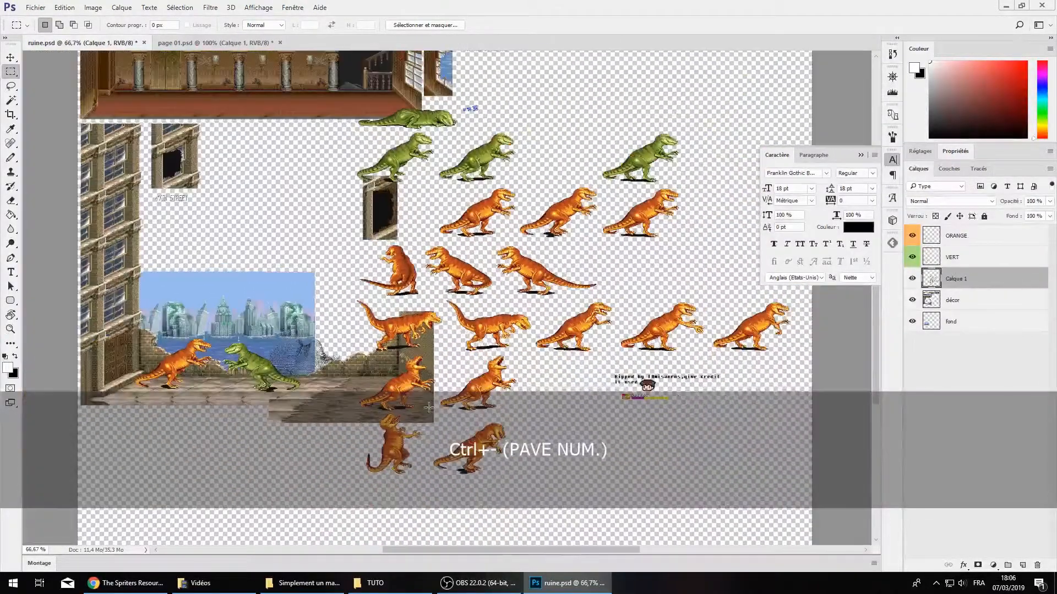
Duplicate the sprite layer Calque 1, hide the original and shift the copy slightly down
right_click(1001, 294)
click(936, 116)
key(Return)
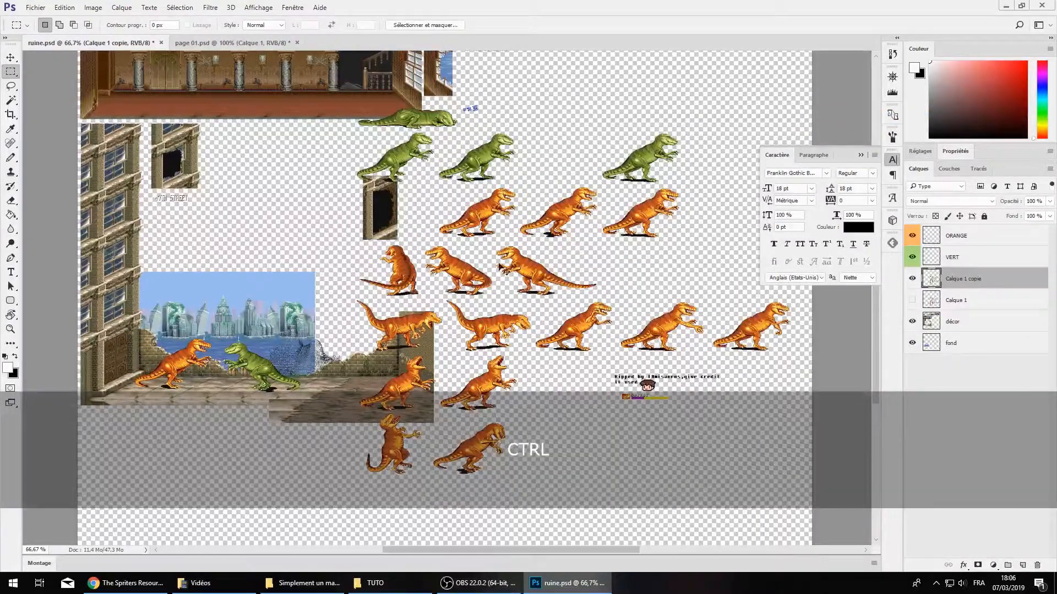
drag(468, 272, 471, 311)
Sample the medium green from the body of the green dinosaur above the orange ones as the foreground colour
key(ctrl+KP_Add)
key(ctrl+KP_Add)
key(ctrl+KP_Add)
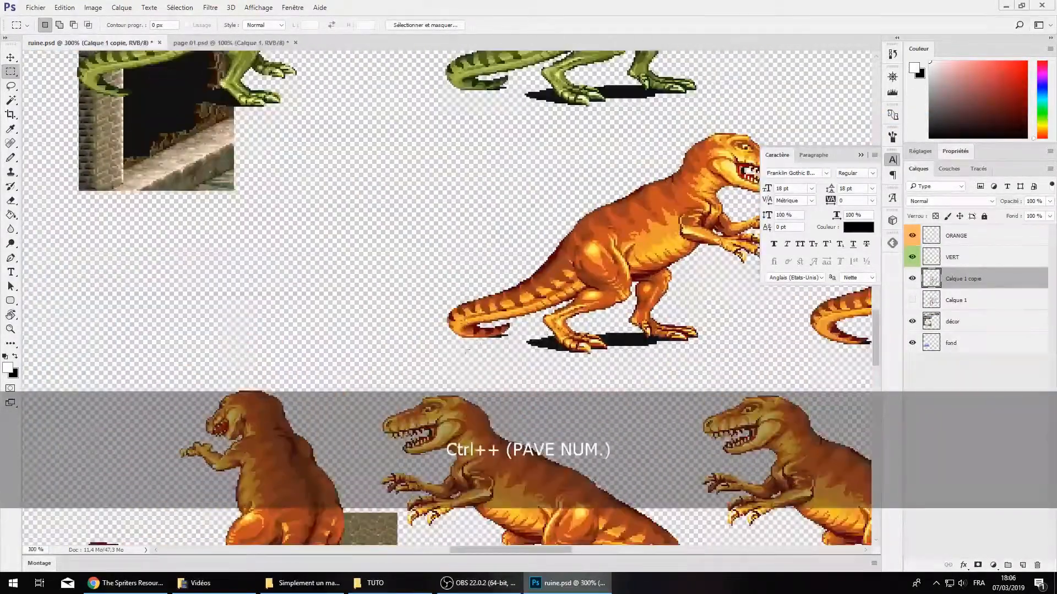
scroll(451, 473, up, 4)
scroll(451, 474, right, 5)
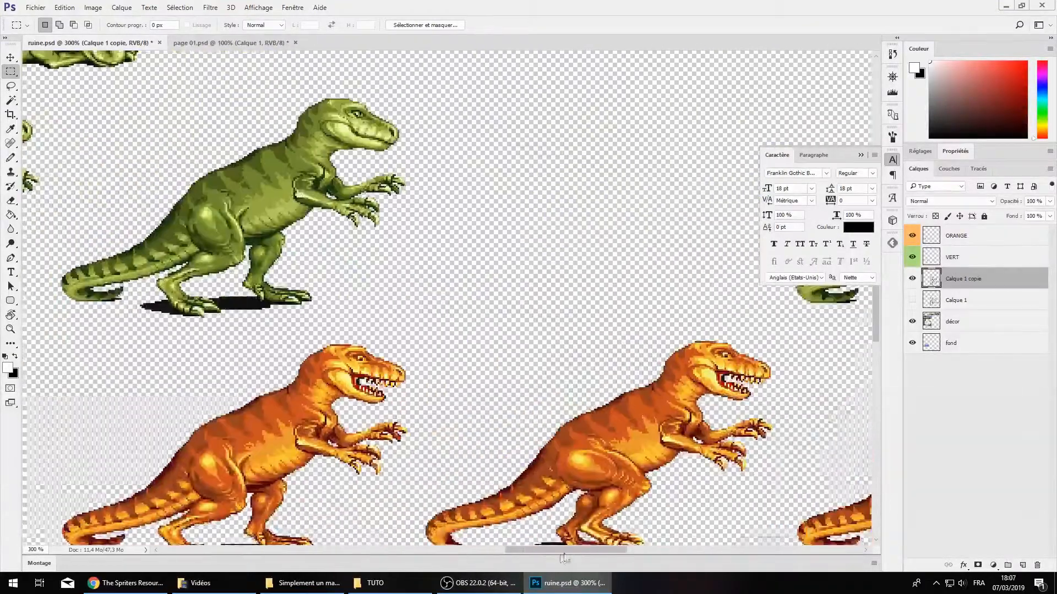
scroll(495, 523, up, 1)
scroll(552, 261, left, 3)
key(ctrl+KP_Add)
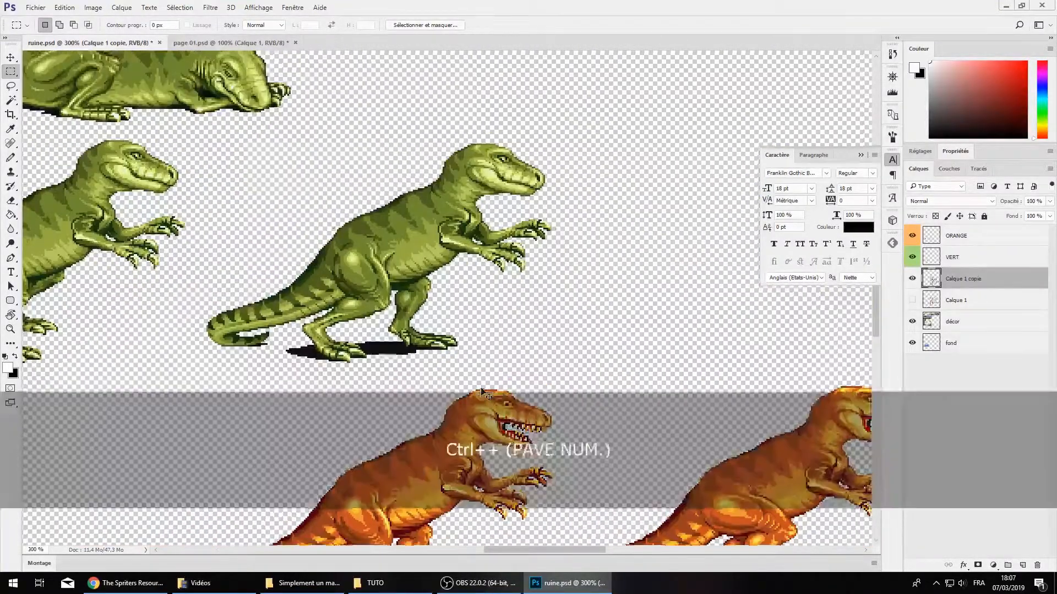
drag(465, 364, 553, 439)
key(ctrl+KP_Subtract)
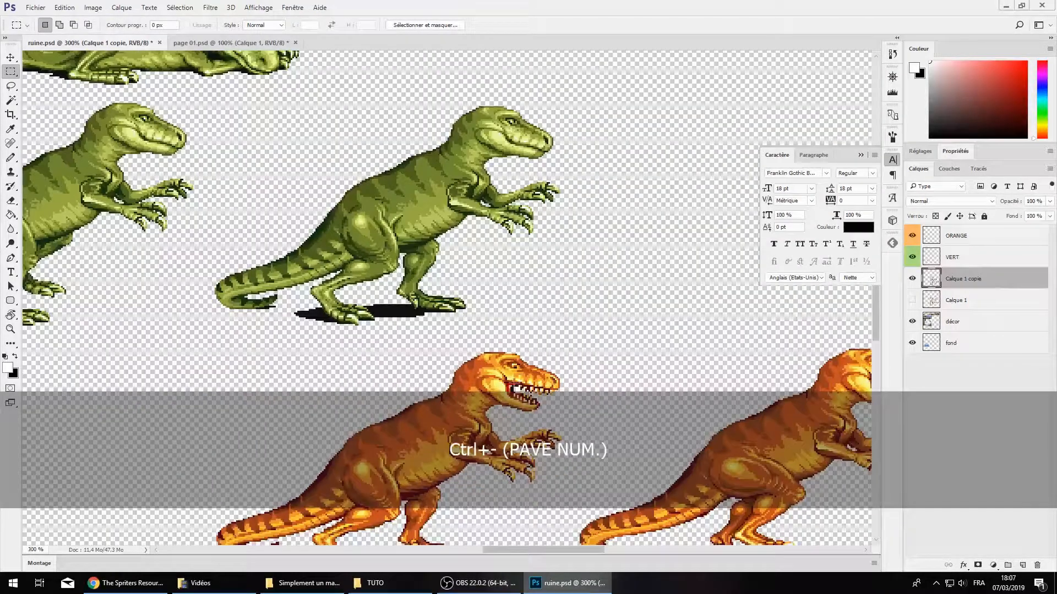
scroll(511, 377, up, 3)
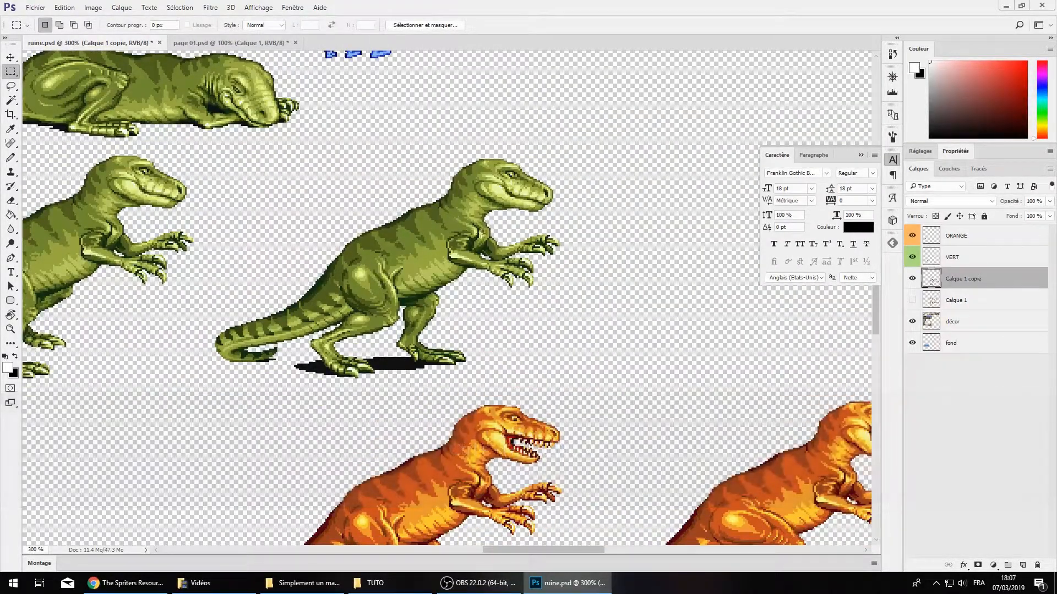
key(ctrl+KP_Add)
key(i)
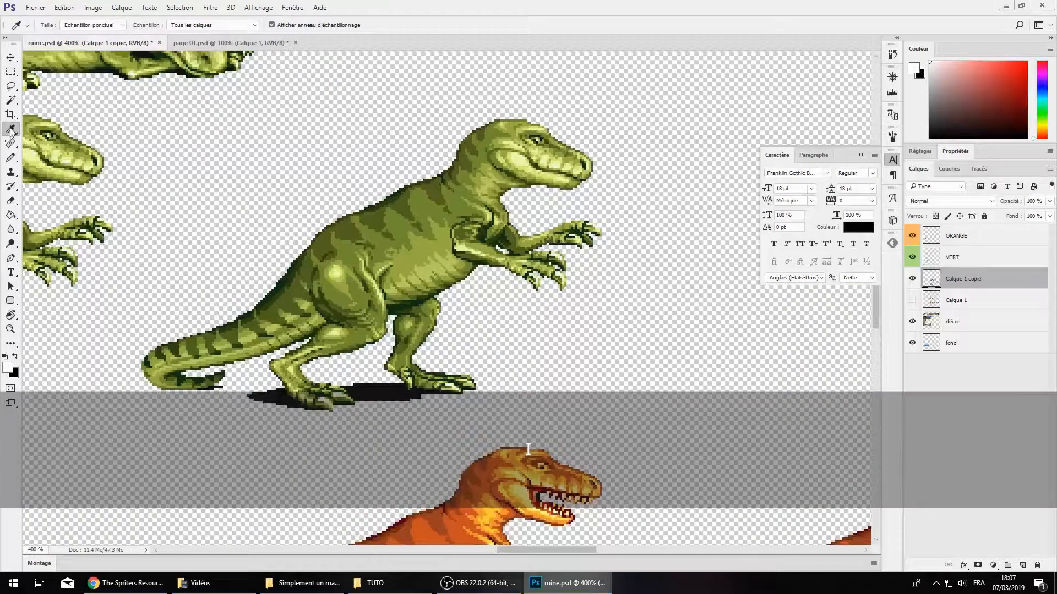
scroll(514, 282, down, 3)
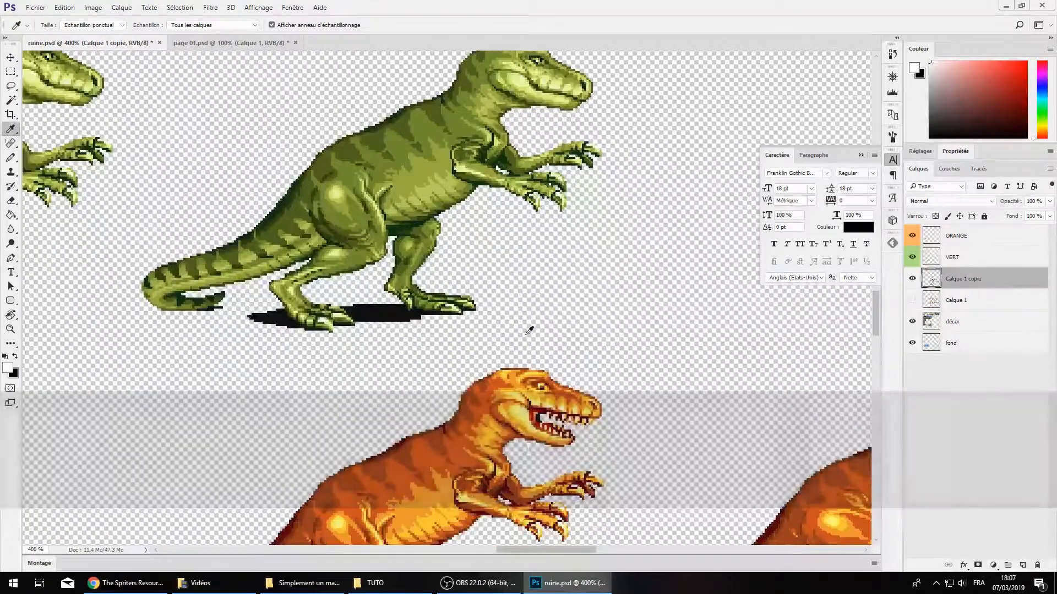
scroll(525, 330, up, 2)
click(456, 161)
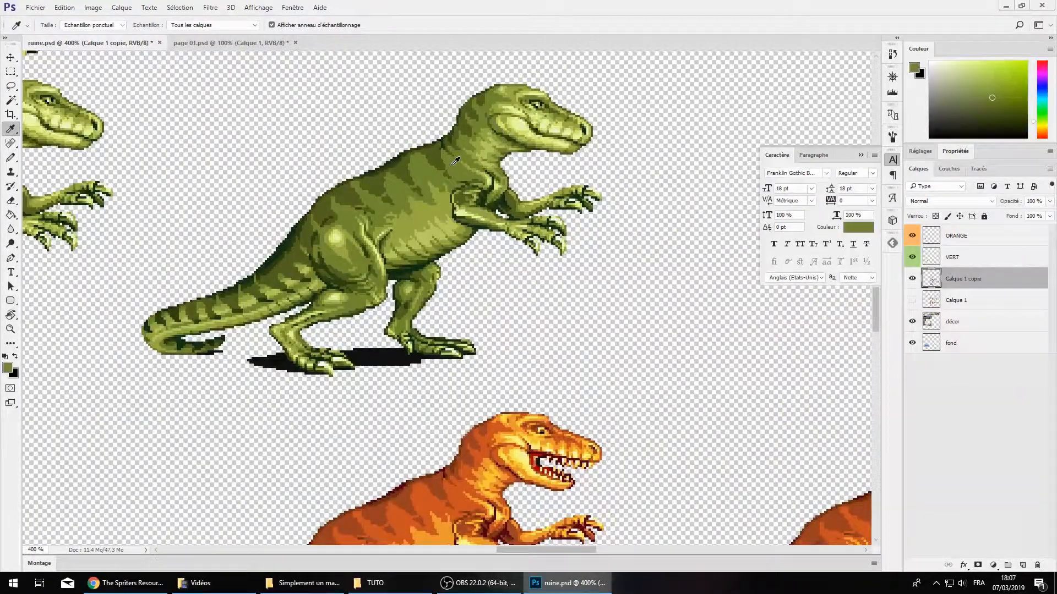
Set the Paint Bucket to tolerance 0 with Lissage and Pixels contigus off, and fill the orange dinosaurs' main orange with the sampled green
key(g)
right_click(21, 220)
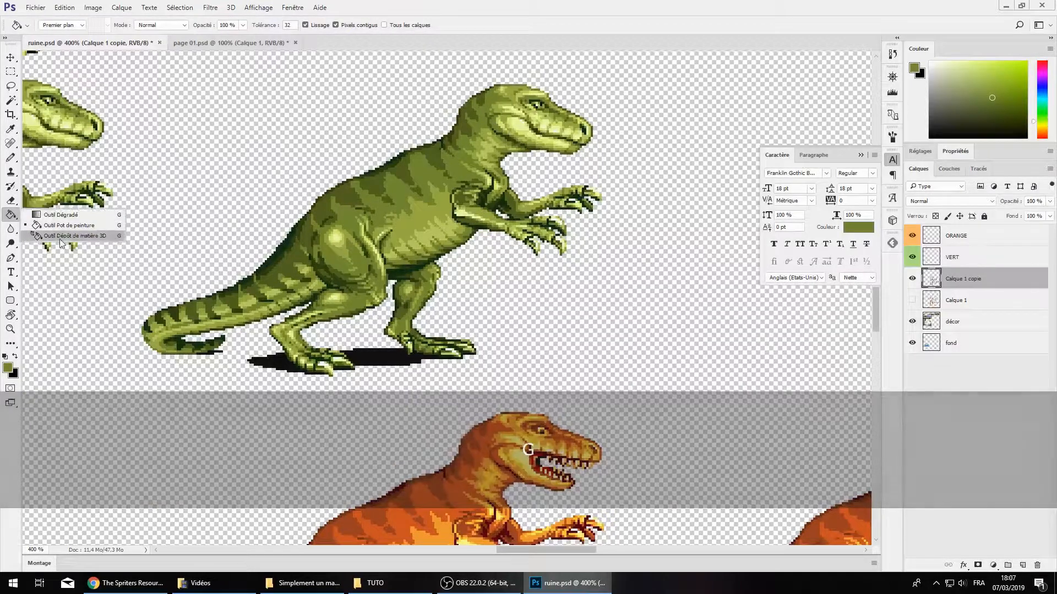
click(77, 225)
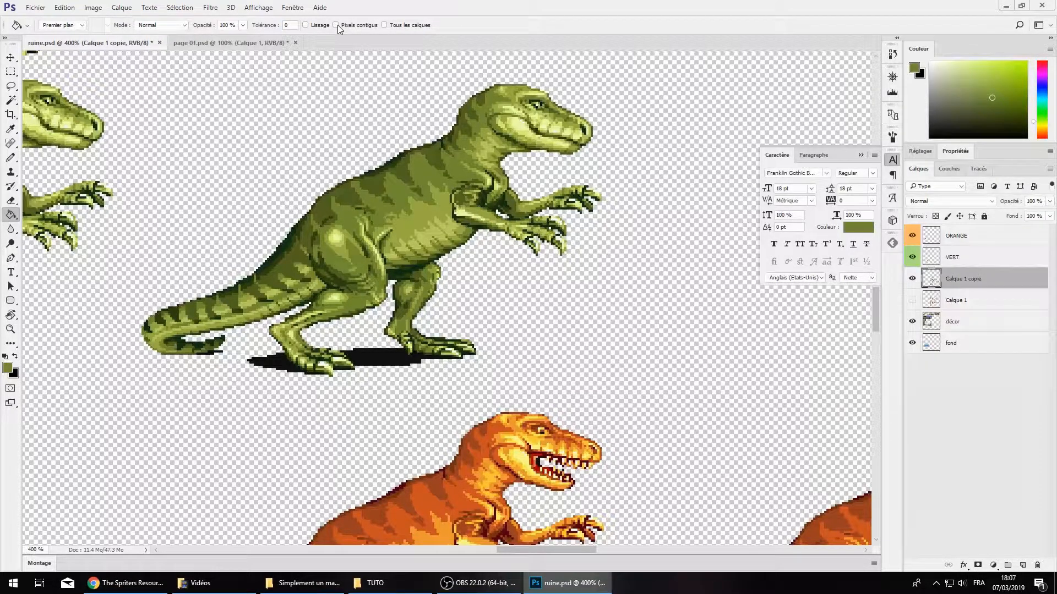
scroll(629, 401, down, 4)
click(457, 397)
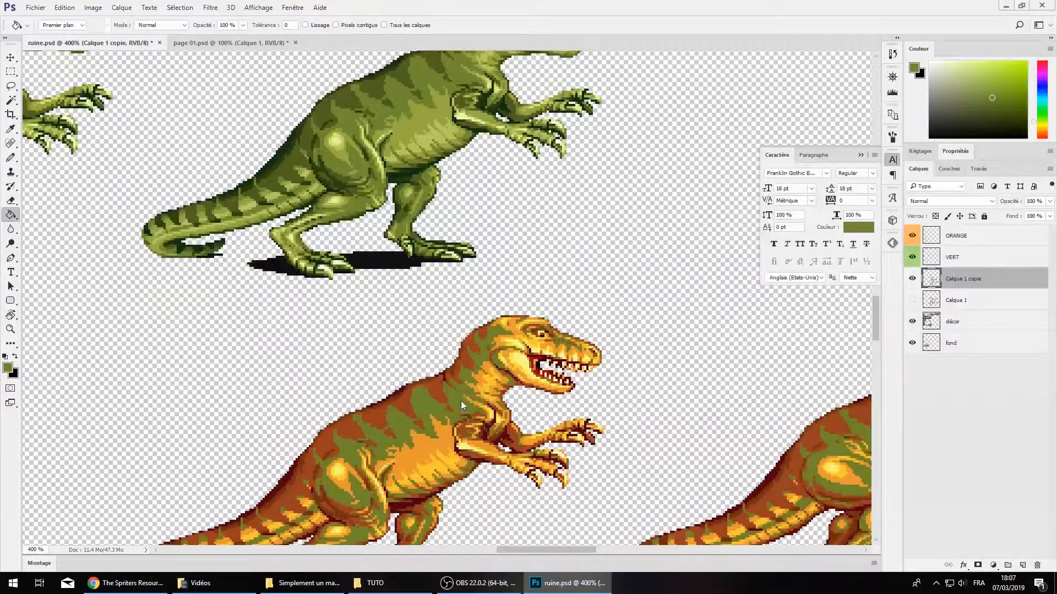
Replace the orange dinosaurs' dark brown shading with the darker greens sampled from the green dinosaur
scroll(462, 402, down, 3)
scroll(515, 435, up, 5)
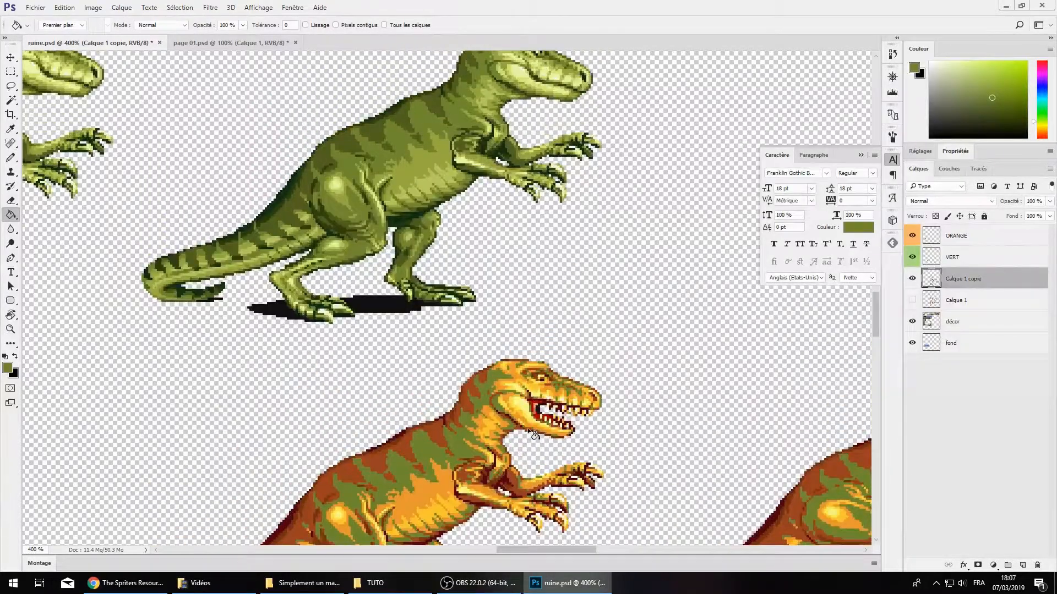
key(i)
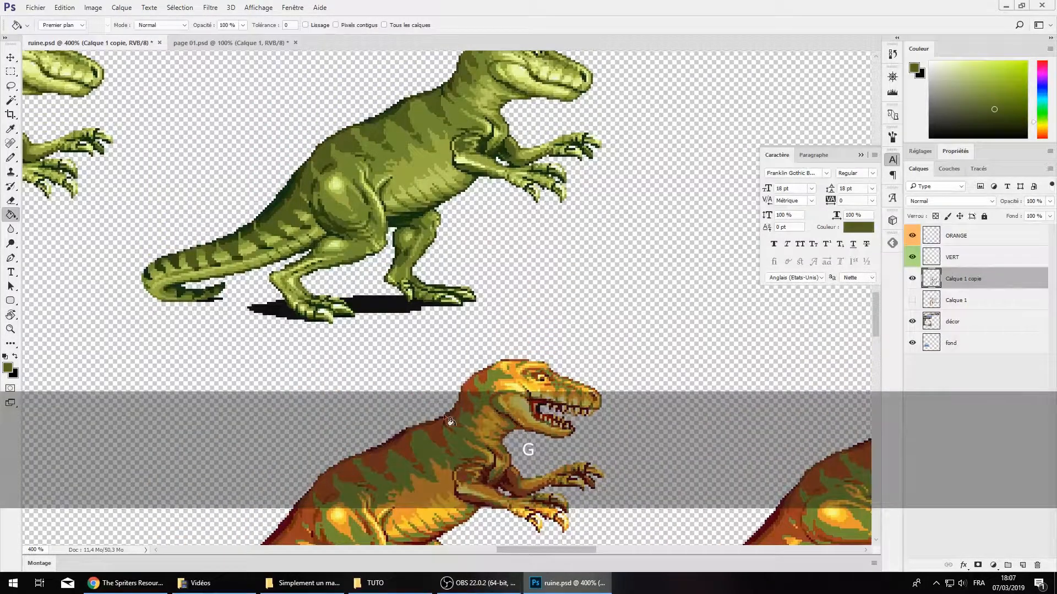
scroll(377, 196, up, 2)
click(292, 225)
key(g)
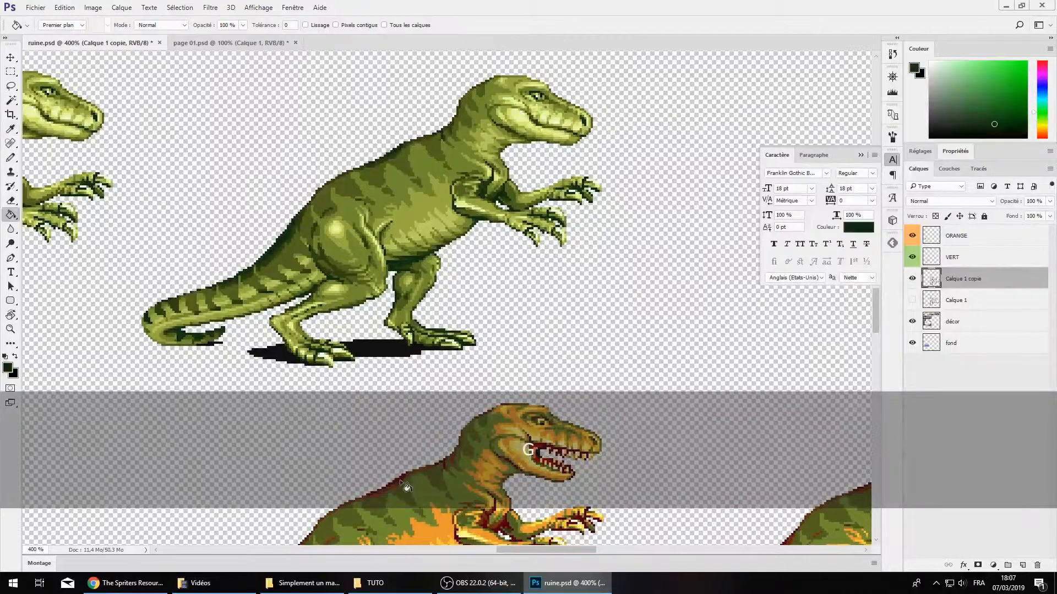
Replace the sprites' lighter orange tones with the olive and light greens sampled from the green dinosaur
alt+click(280, 245)
scroll(400, 494, down, 2)
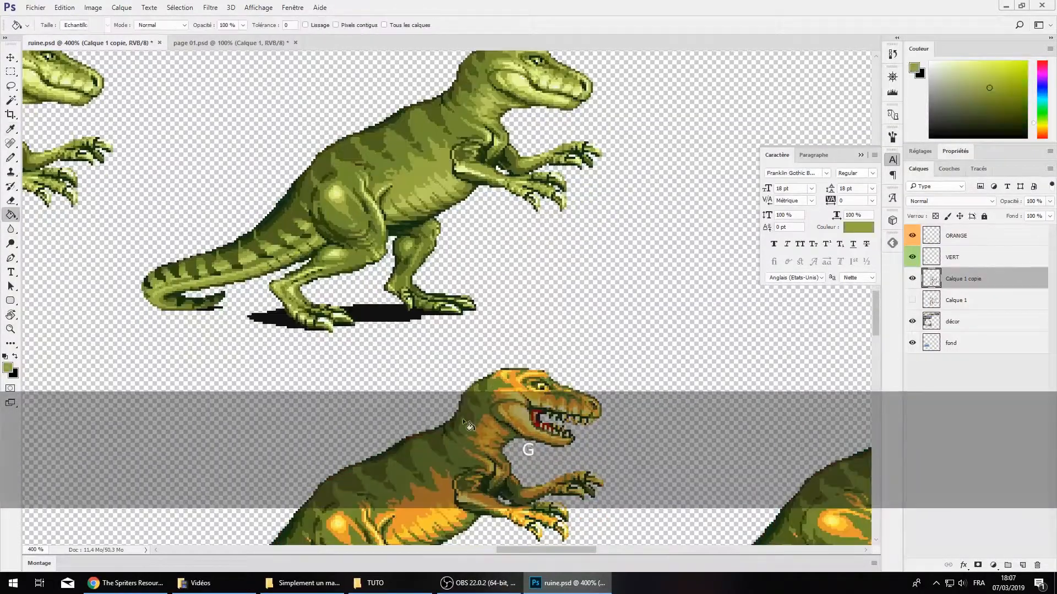
click(401, 493)
alt+click(448, 106)
scroll(528, 450, down, 1)
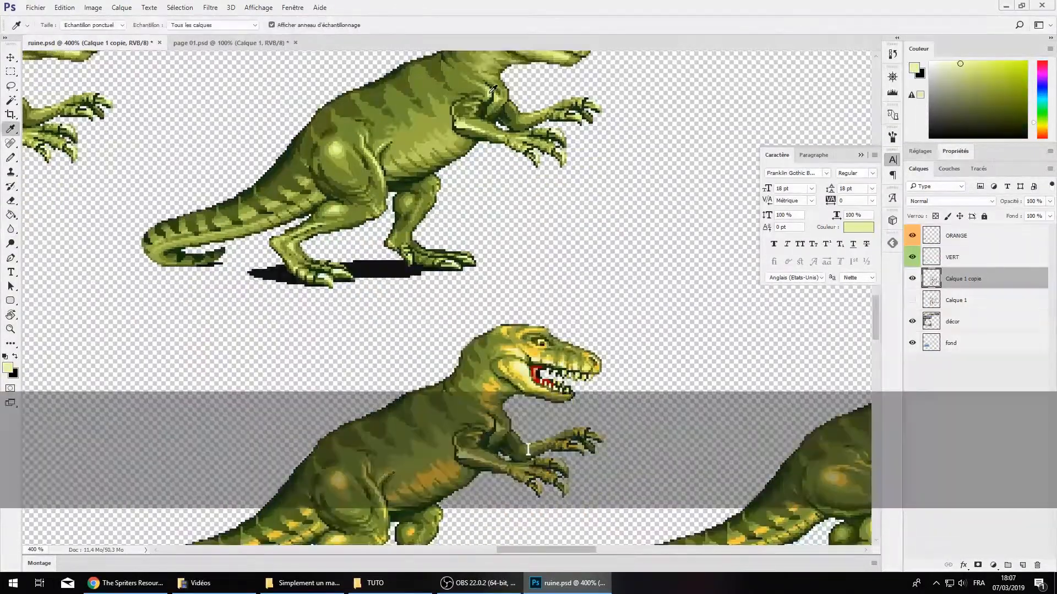
Undo the last colour fill and replace the remaining yellow-orange patches with the bright yellow-green sampled from the green dinosaur's neck
alt+click(551, 449)
key(ctrl+z)
key(g)
alt+click(503, 61)
scroll(526, 292, down, 1)
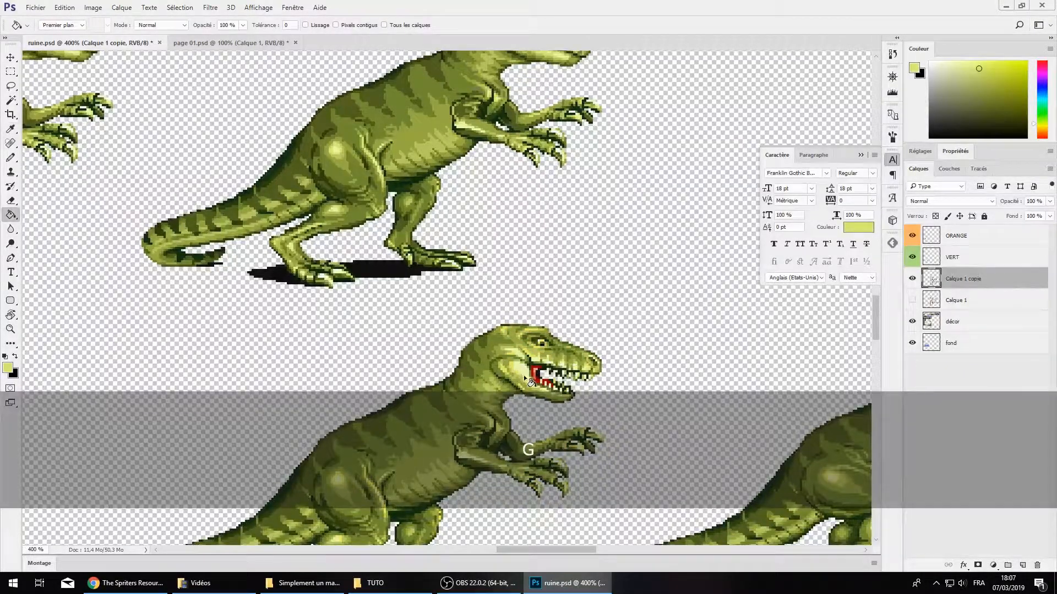
Select the first recoloured open-mouthed dinosaur in the second standing row and paste a copy of it onto a new layer
scroll(551, 357, down, 8)
key(ctrl+KP_Subtract)
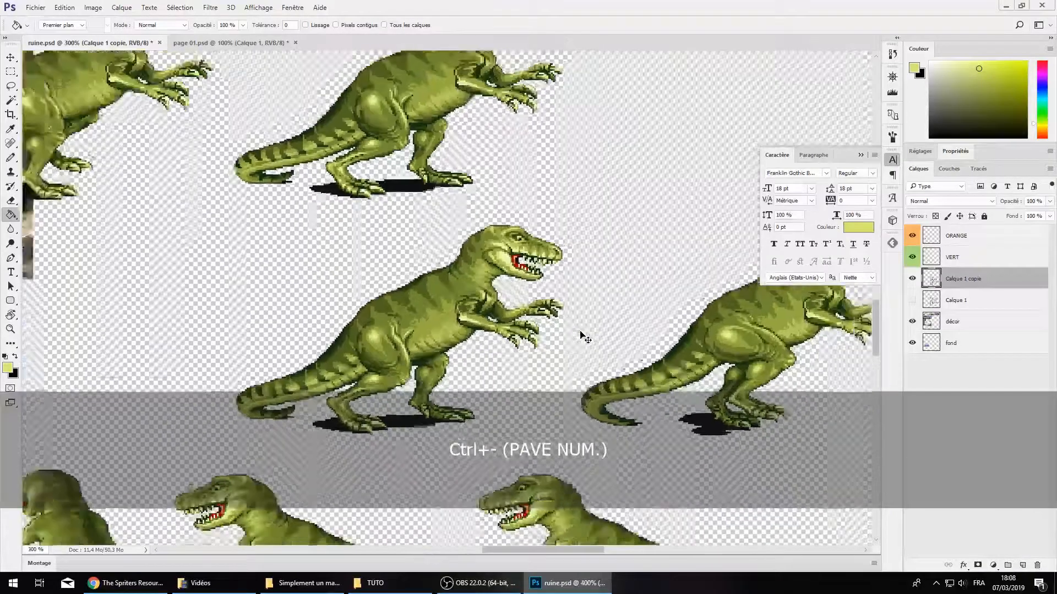
key(ctrl+KP_Subtract)
key(ctrl+KP_Subtract)
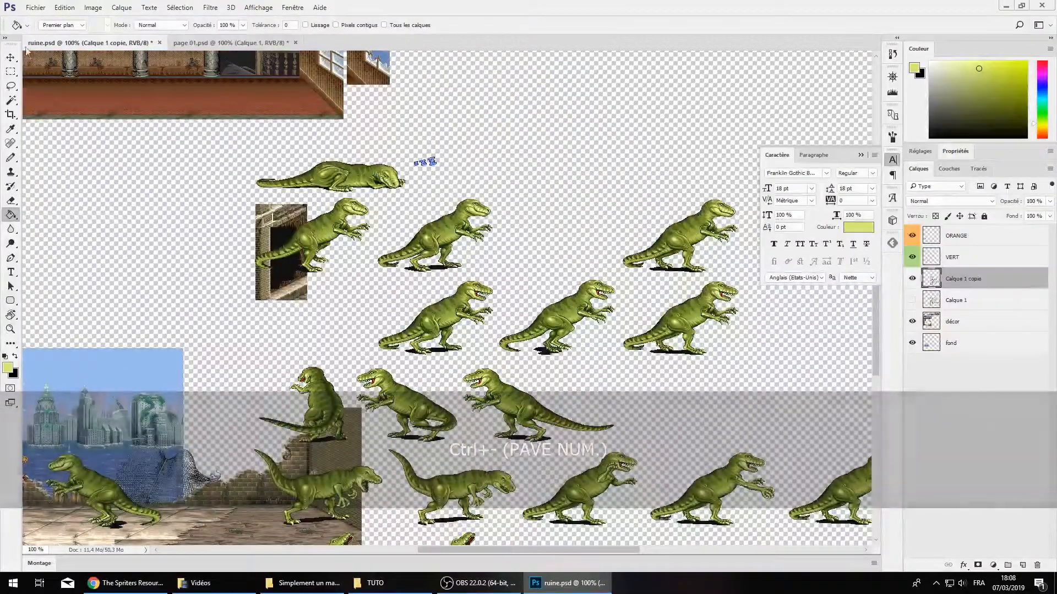
key(m)
key(ctrl+KP_Add)
drag(552, 260, 553, 259)
key(ctrl+KP_Subtract)
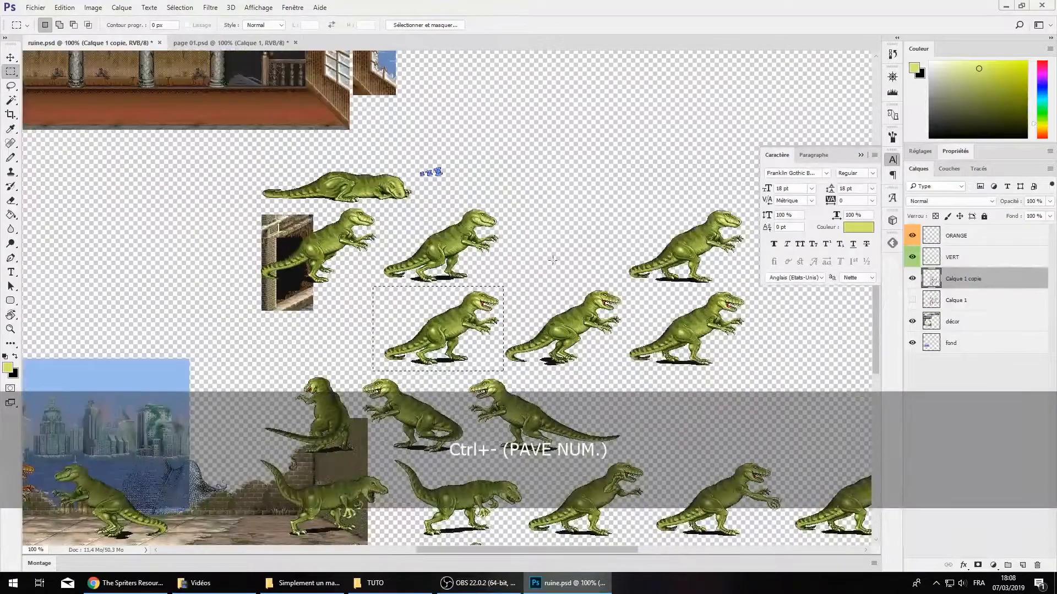
scroll(544, 545, left, 5)
scroll(715, 330, down, 2)
key(ctrl+v)
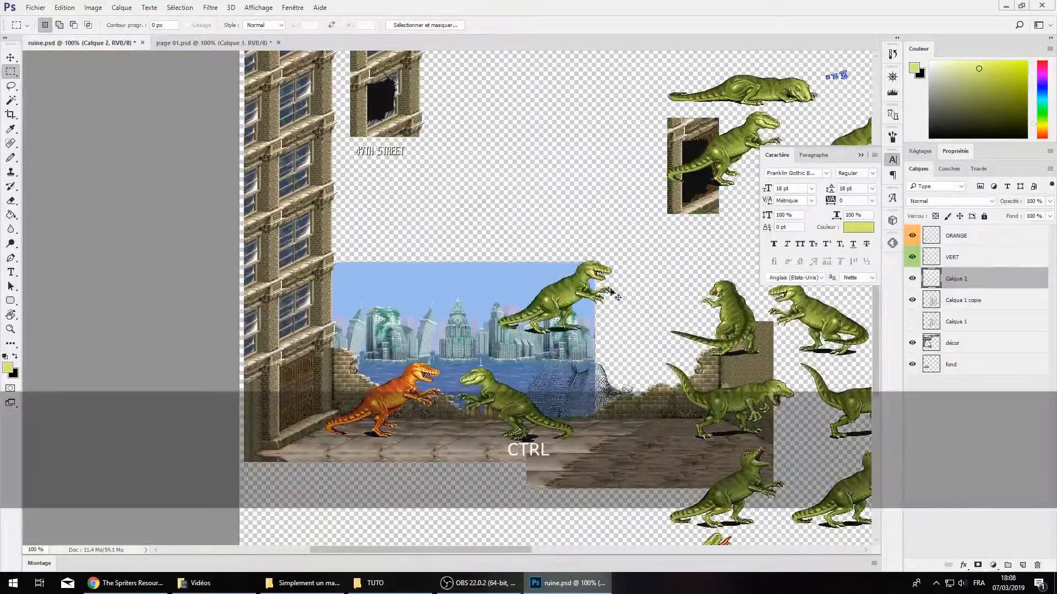
Hide the ORANGE and Calque 1 copie layers and flip the pasted open-mouthed dinosaur horizontally
drag(912, 236, 913, 300)
click(912, 278)
click(912, 257)
key(ctrl+KP_Add)
scroll(550, 330, down, 2)
key(ctrl+t)
key(Return)
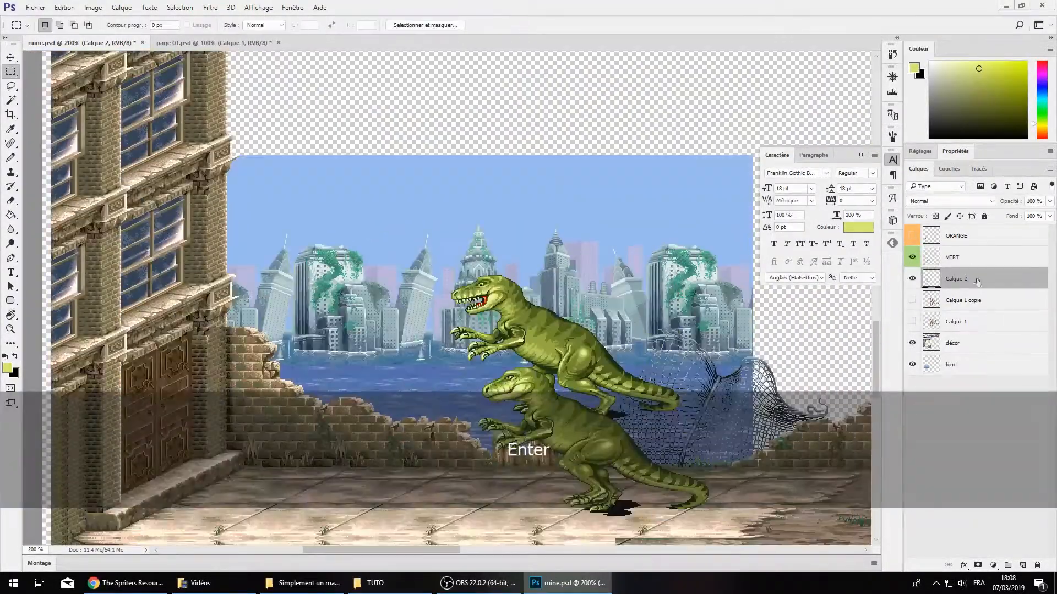
Place the Calque 2 layer above VERT, align its dinosaur over the closed-mouth one, and hide the VERT layer
drag(977, 279, 976, 248)
ctrl+drag(561, 336, 592, 425)
key(ctrl+KP_Add)
key(ctrl+KP_Add)
scroll(447, 330, down, 3)
ctrl+drag(297, 324, 283, 337)
click(912, 278)
key(ctrl+KP_Subtract)
key(ctrl+KP_Subtract)
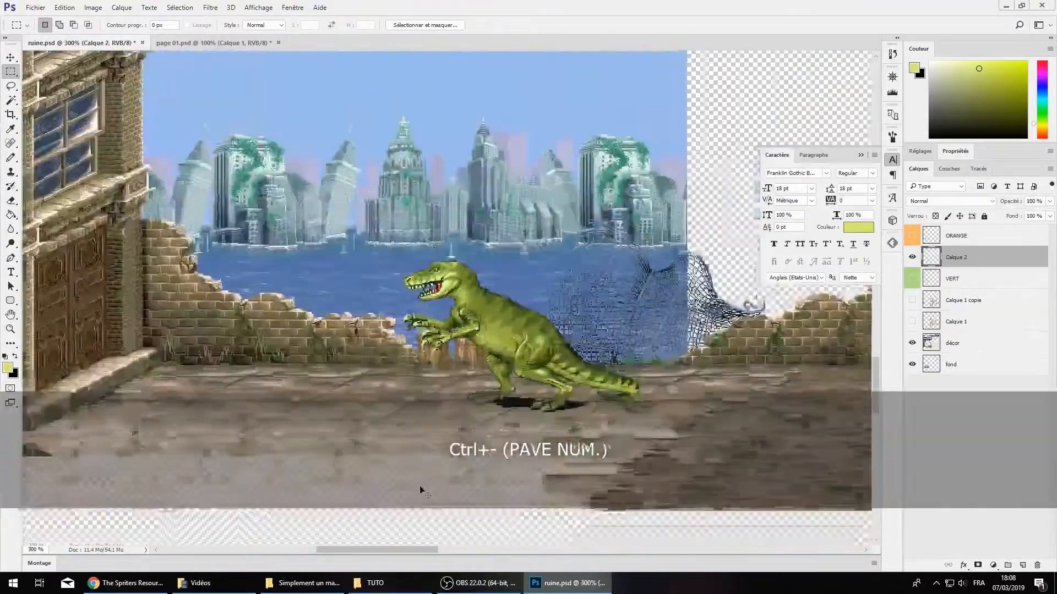
Show the ORANGE layer, then paste a merged copy of the scene into page 01.psd and bring it to the top layer
scroll(419, 485, up, 1)
click(912, 235)
key(shift+ctrl+c)
key(ctrl+Tab)
key(ctrl+v)
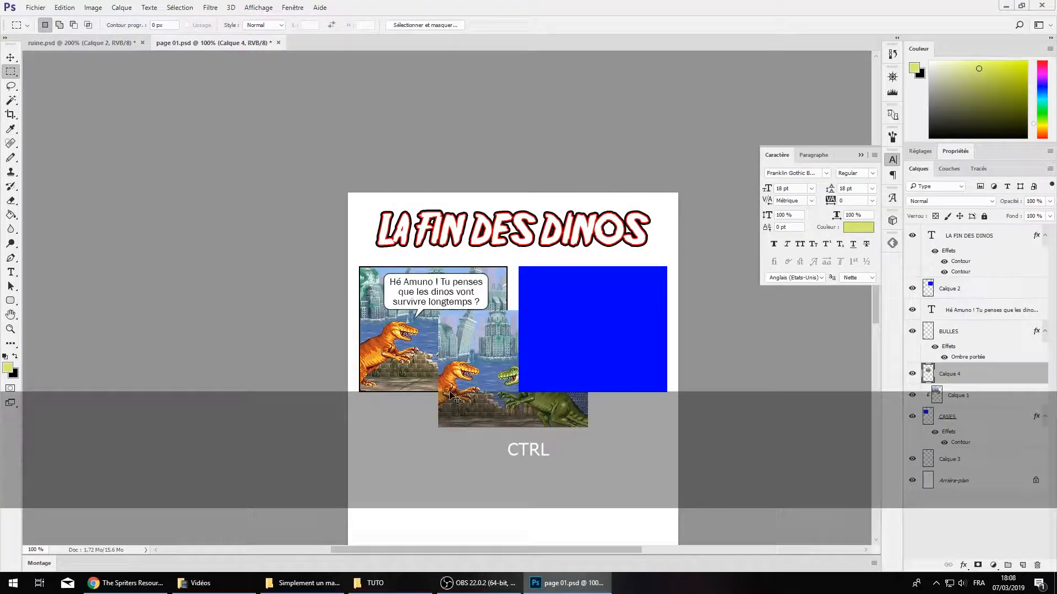
key(ctrl+shift+bracketright)
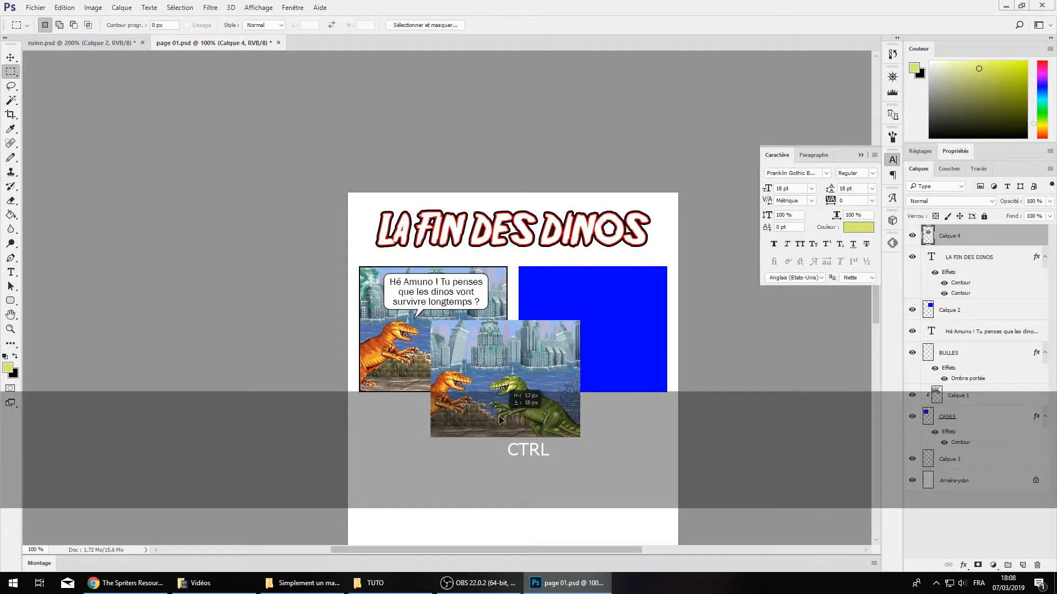
Try enlarging the pasted scene on Calque 4 proportionally to 133%
key(ctrl+KP_Add)
scroll(557, 529, down, 2)
ctrl+scroll(549, 523, right, 3)
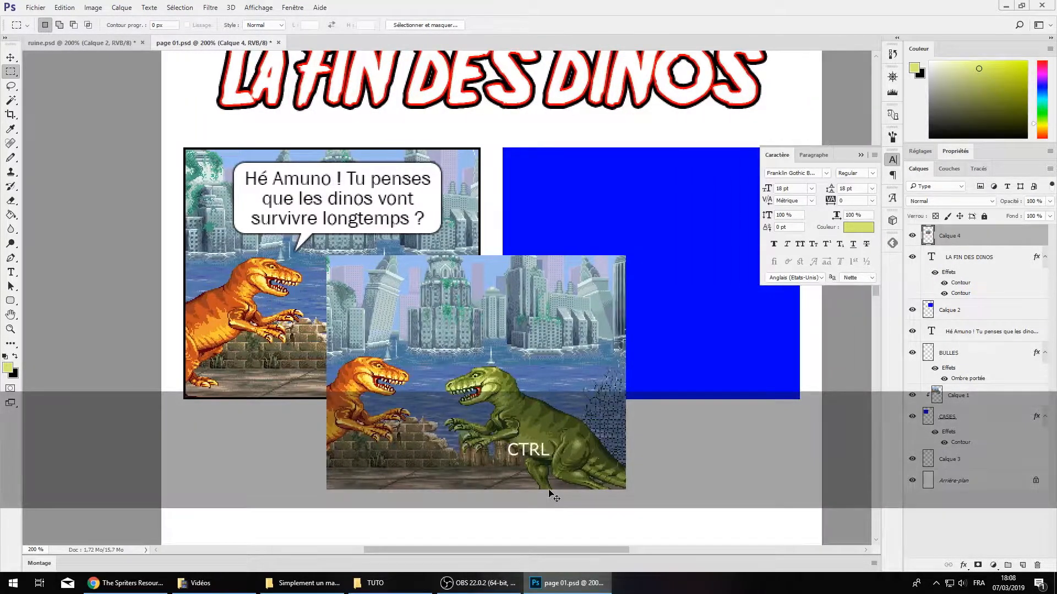
key(ctrl+t)
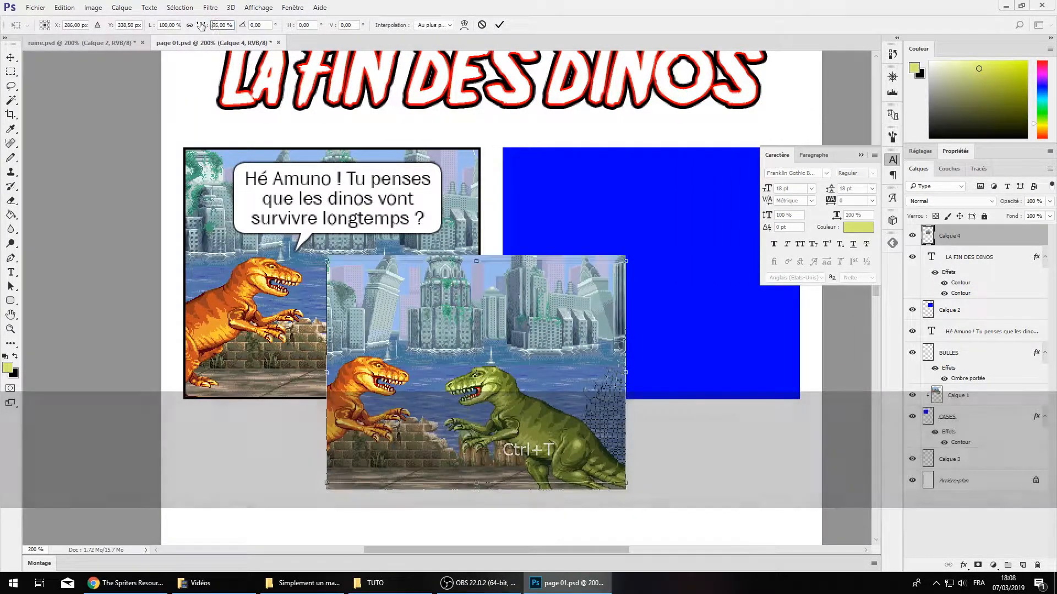
drag(214, 23, 224, 44)
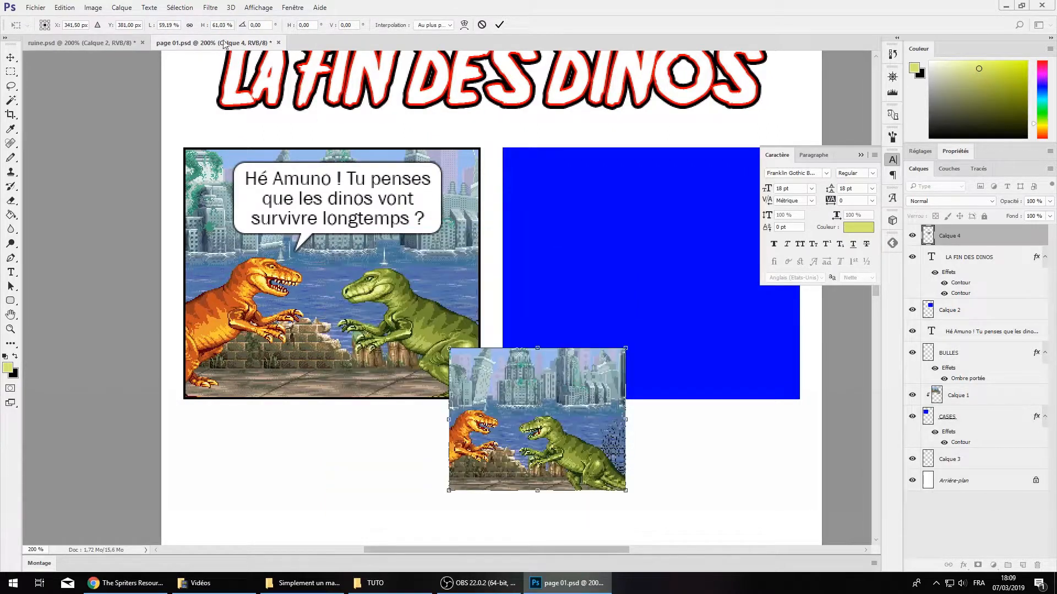
click(189, 25)
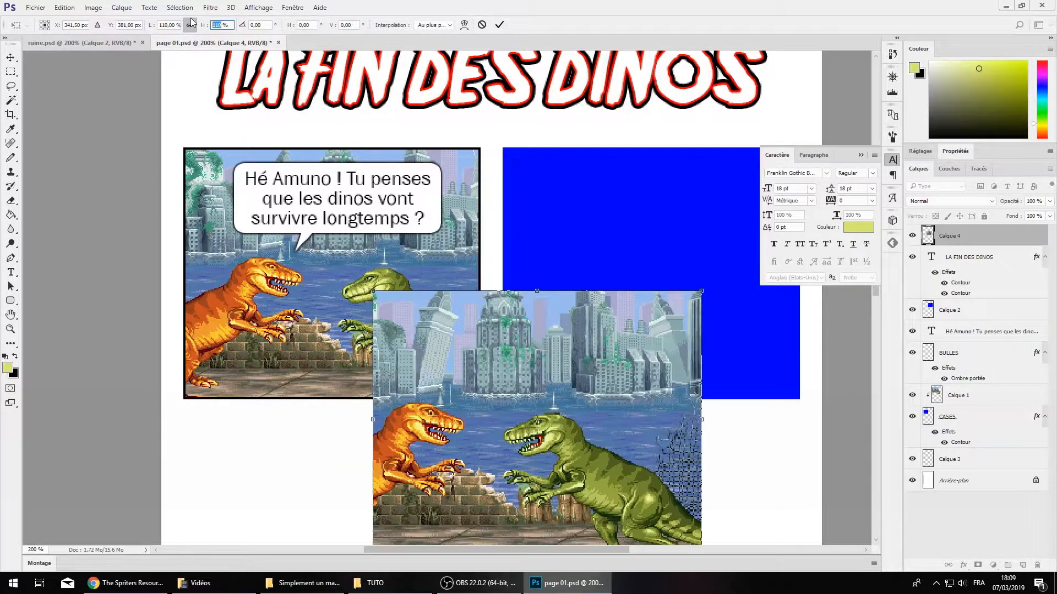
text(133)
key(Return)
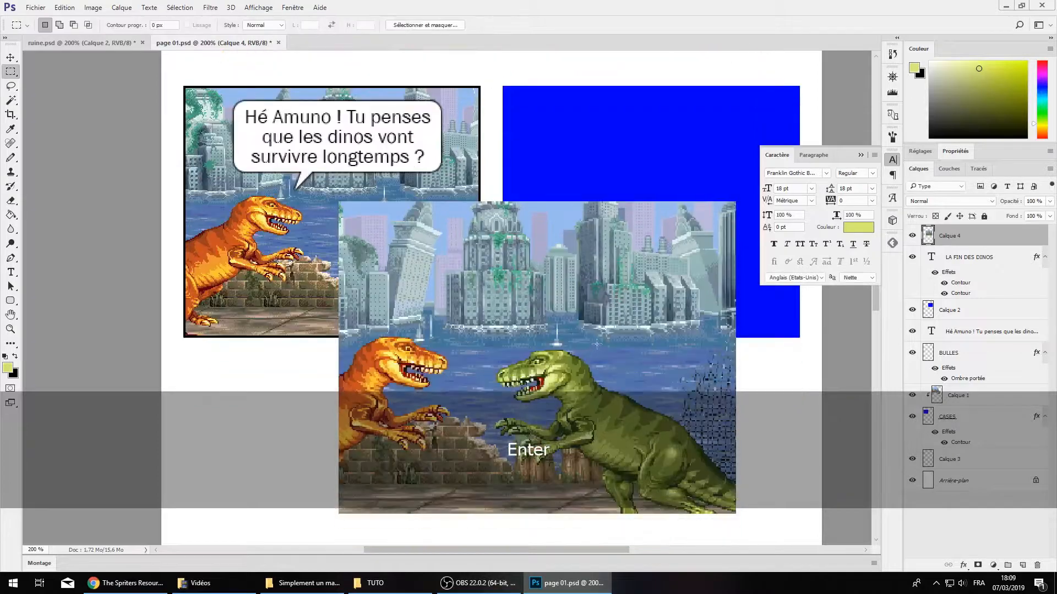
Examine the pixel quality of the two enlarged dinosaurs up close
scroll(559, 352, down, 3)
key(ctrl+KP_Add)
key(ctrl+KP_Add)
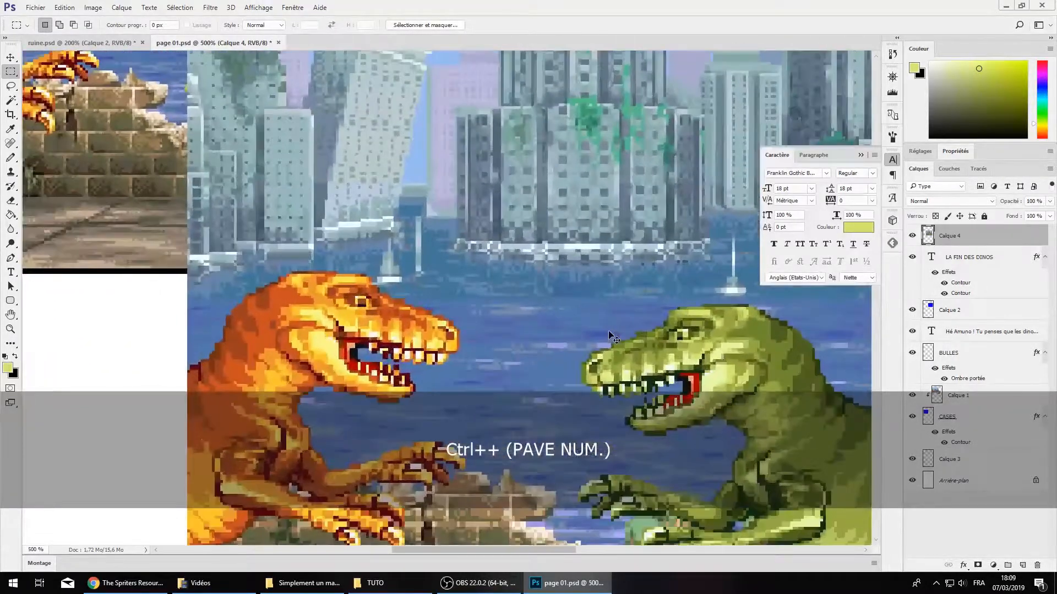
key(ctrl+KP_Subtract)
key(ctrl+KP_Subtract)
key(ctrl+KP_Subtract)
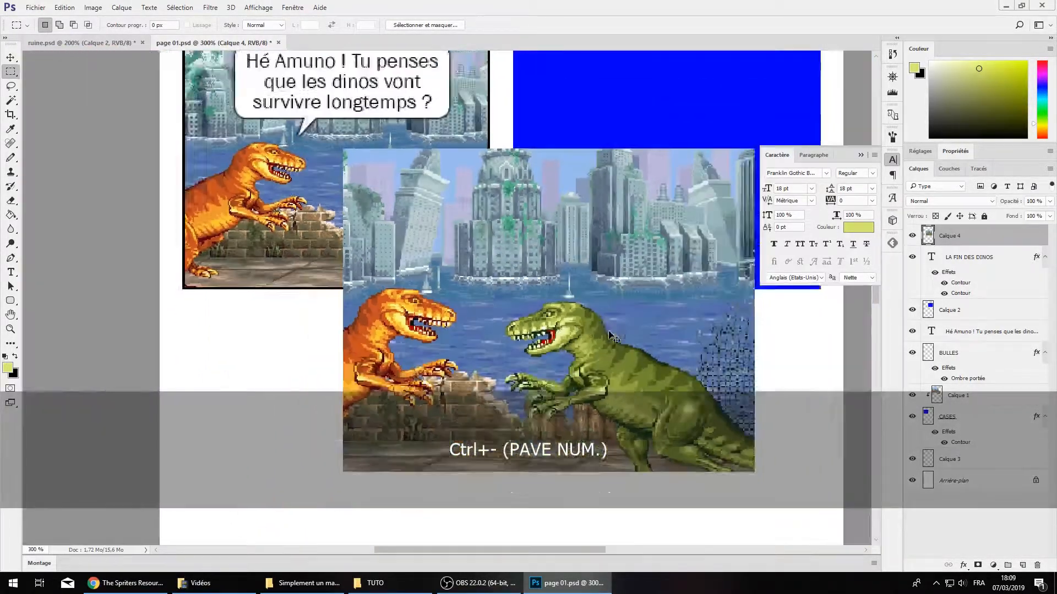
scroll(484, 382, down, 1)
key(ctrl+KP_Add)
key(ctrl+KP_Subtract)
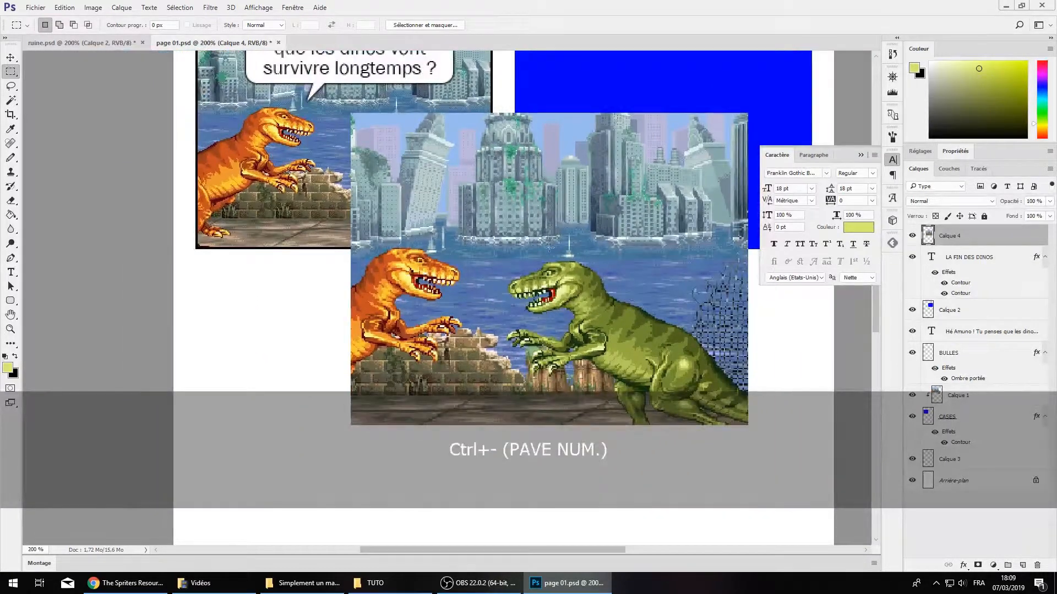
Reset the colours to default black and white and choose the Pencil tool with a 1-pixel tip
key(b)
click(6, 357)
right_click(10, 157)
click(49, 172)
click(58, 25)
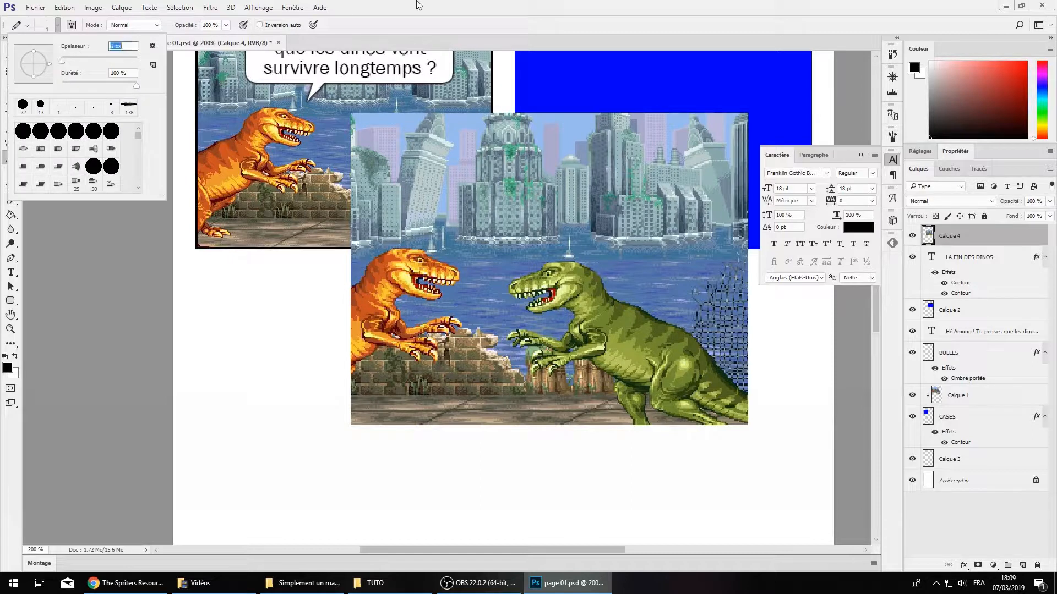
key(Return)
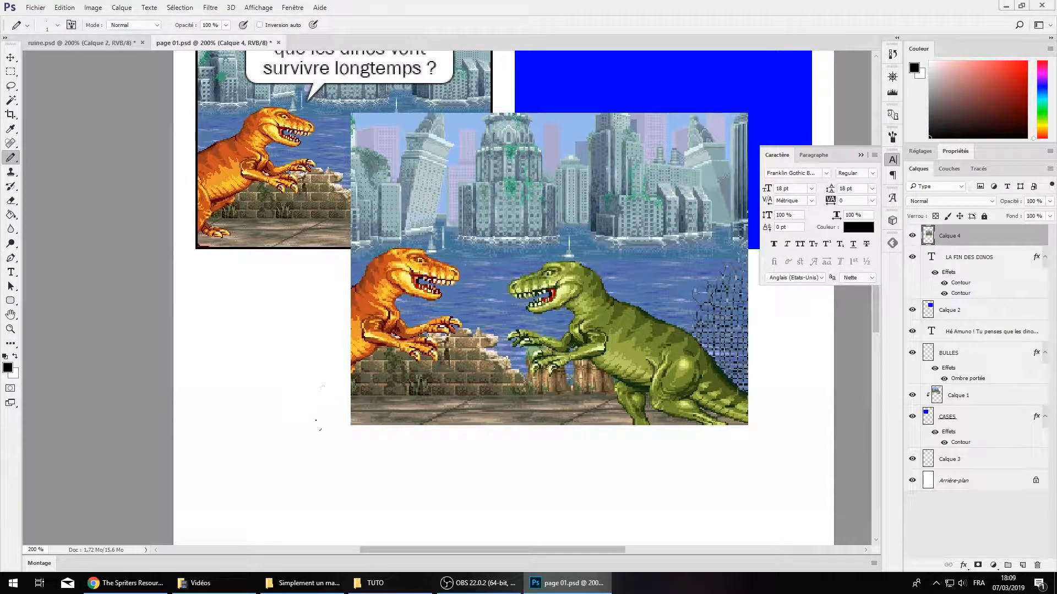
Undo the 133% scaling of the pasted scene
key(ctrl+z)
scroll(421, 396, up, 3)
key(ctrl+z)
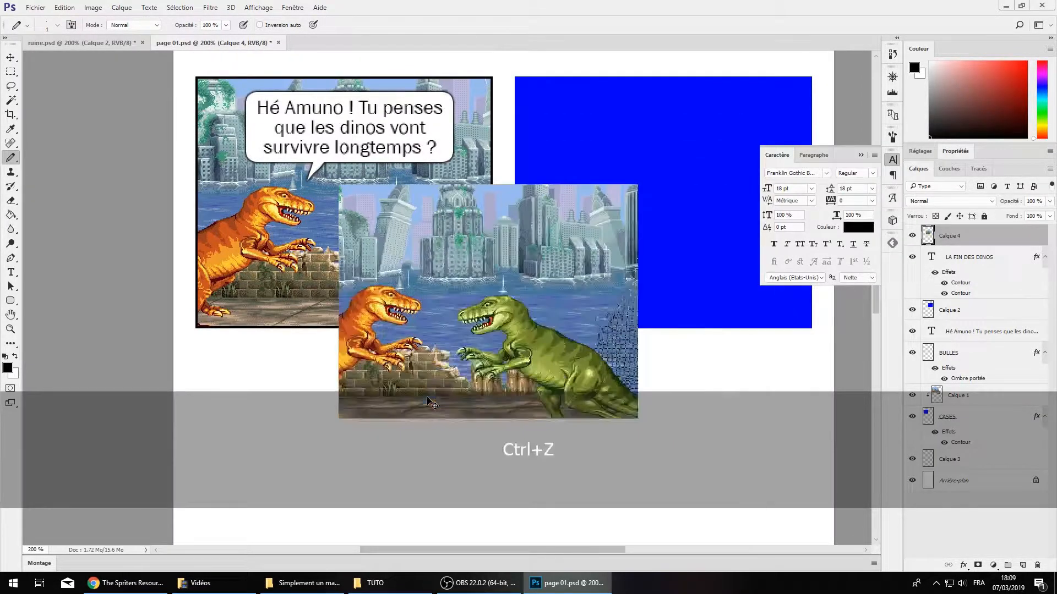
Transform the pasted scene, trying heights of 133% and 200%, and scale it proportionally to 300%
key(ctrl+t)
scroll(438, 364, up, 2)
double_click(223, 25)
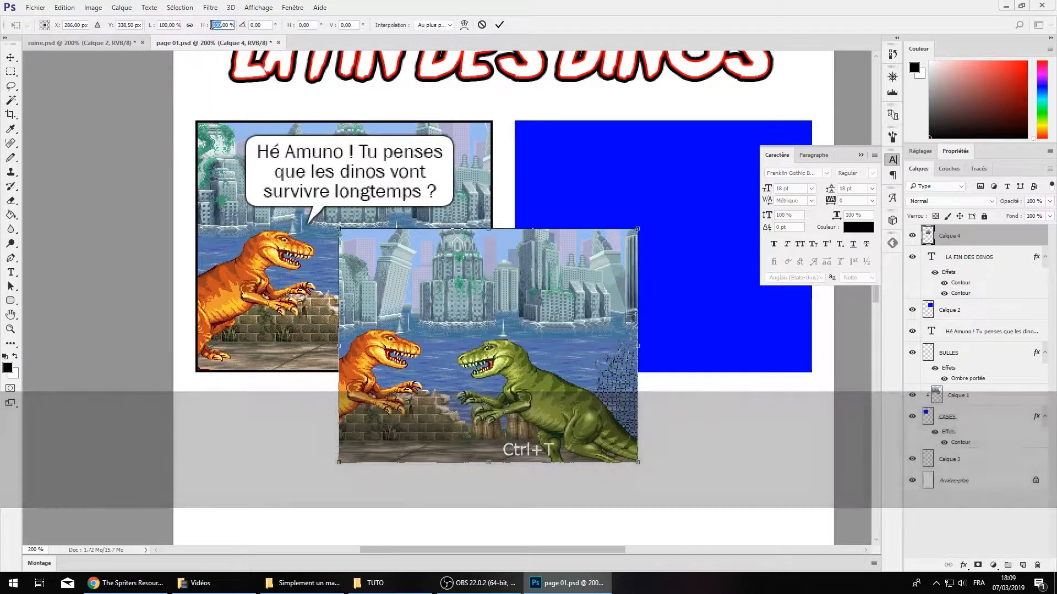
text(133)
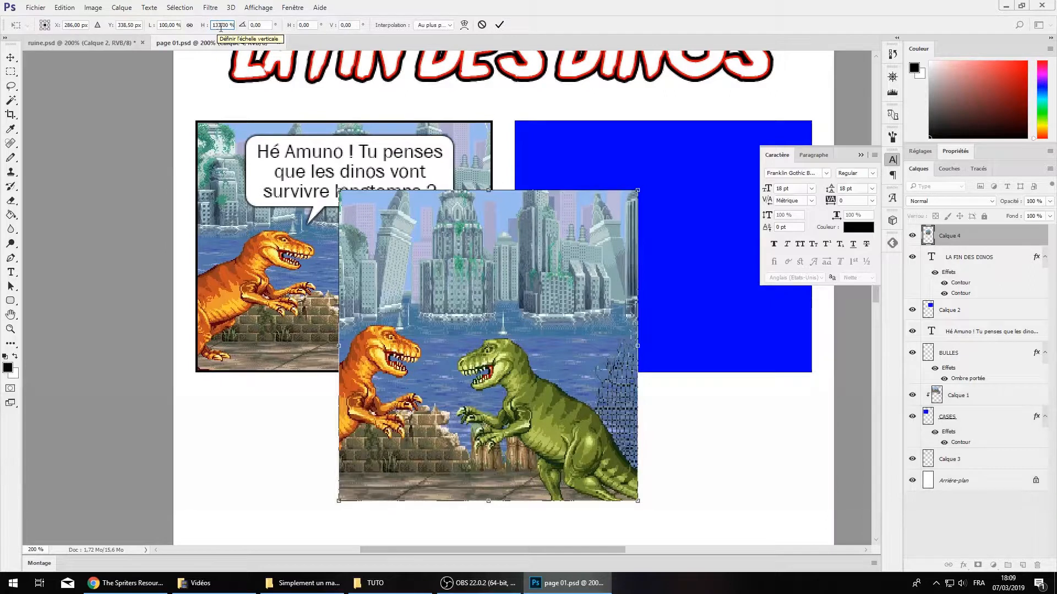
key(ctrl+a)
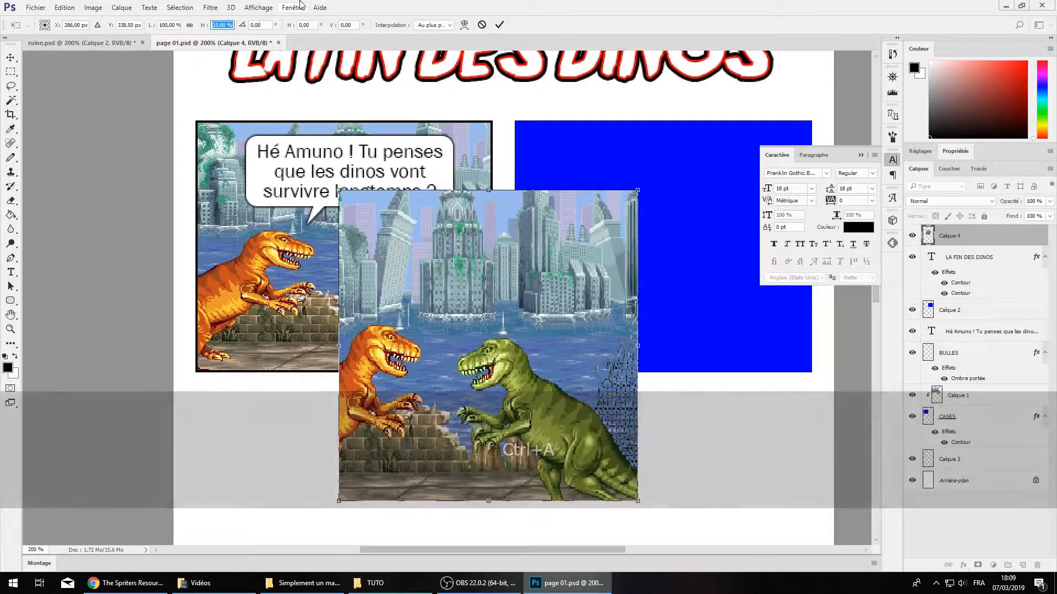
text(00)
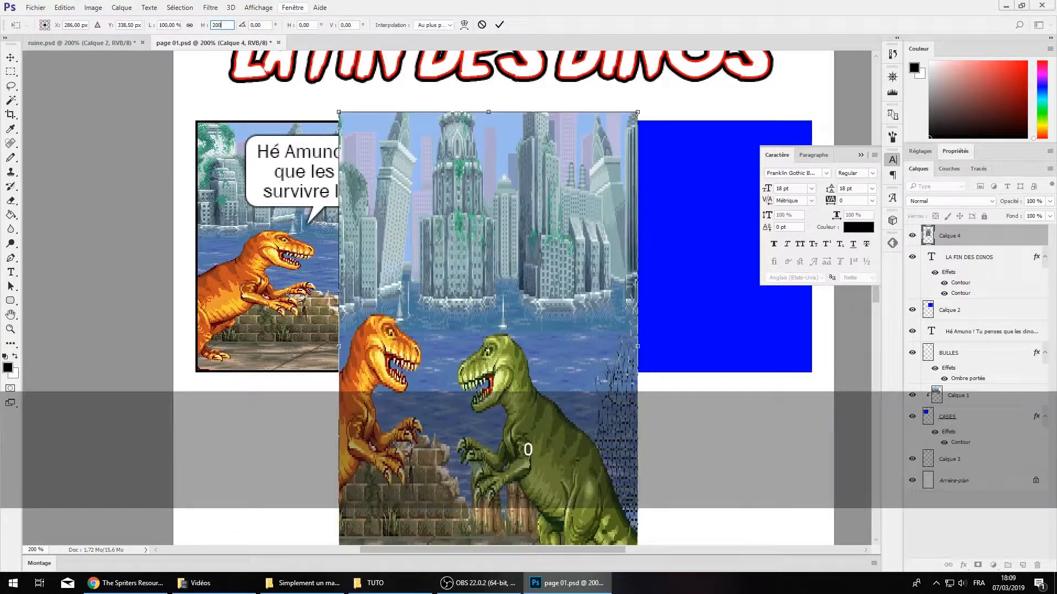
key(BackSpace)
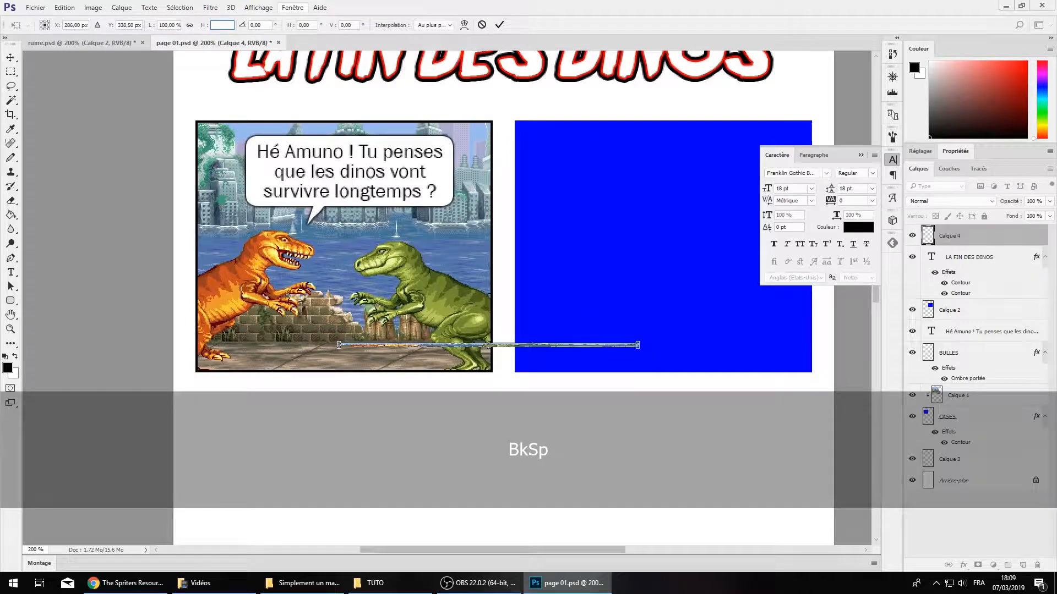
text(200)
click(190, 26)
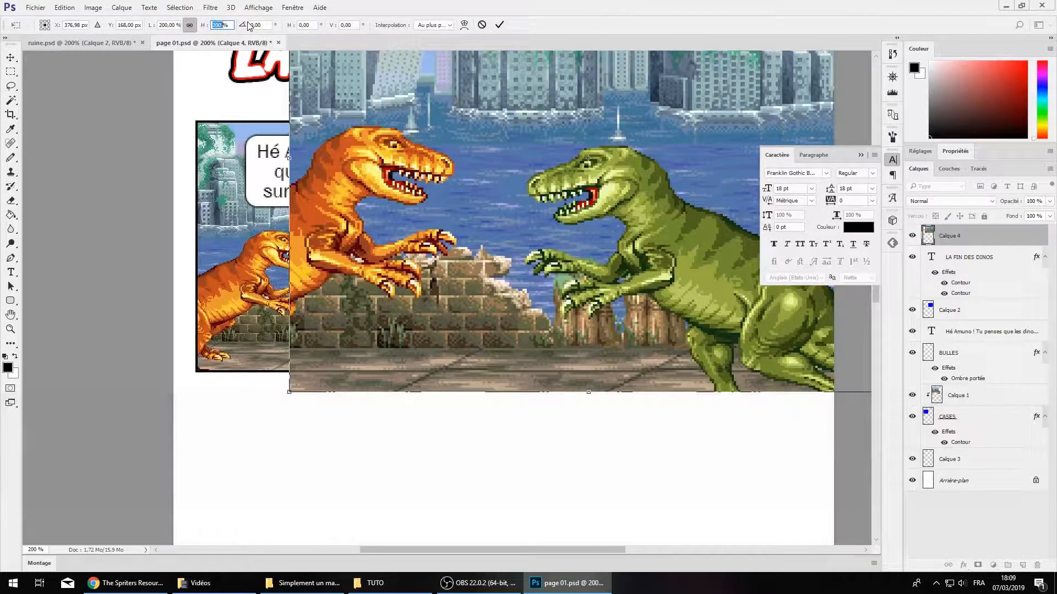
text(300)
key(Return)
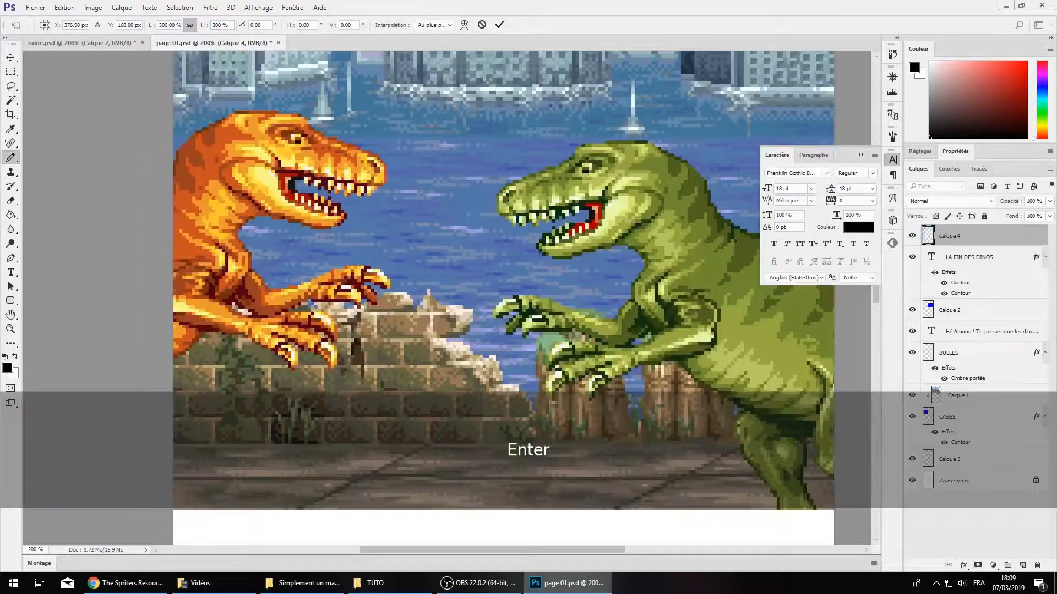
Place the Calque 4 scene directly above Calque 2 and clip it to the blue second frame
key(ctrl+KP_Subtract)
key(ctrl+KP_Add)
key(ctrl+t)
key(Escape)
key(ctrl+KP_Subtract)
click(1015, 312)
key(ctrl+shift+Right)
key(ctrl+shift+Left)
key(ctrl+shift+Left)
key(m)
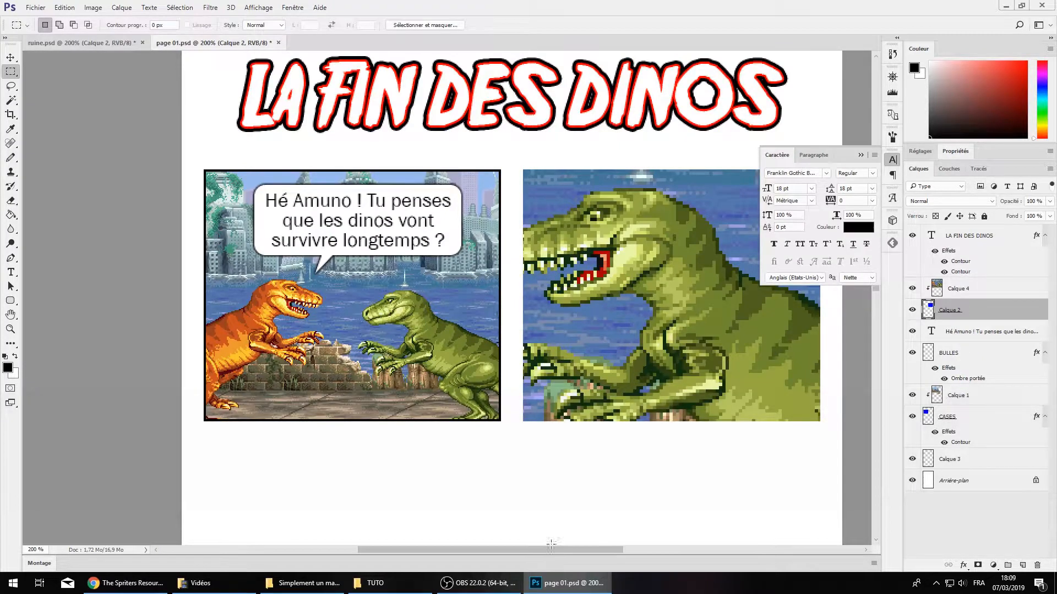
Reposition the Calque 4 scene so the green dinosaur's whole head fits inside the second frame
scroll(499, 319, right, 2)
ctrl+click(500, 319)
key(ctrl+Right)
key(ctrl+shift+Down)
key(ctrl+shift+Down)
key(ctrl+shift+Down)
key(ctrl+shift+Down)
key(ctrl+shift+Down)
key(ctrl+shift+Down)
key(ctrl+shift+Up)
key(ctrl+Up)
key(ctrl+Up)
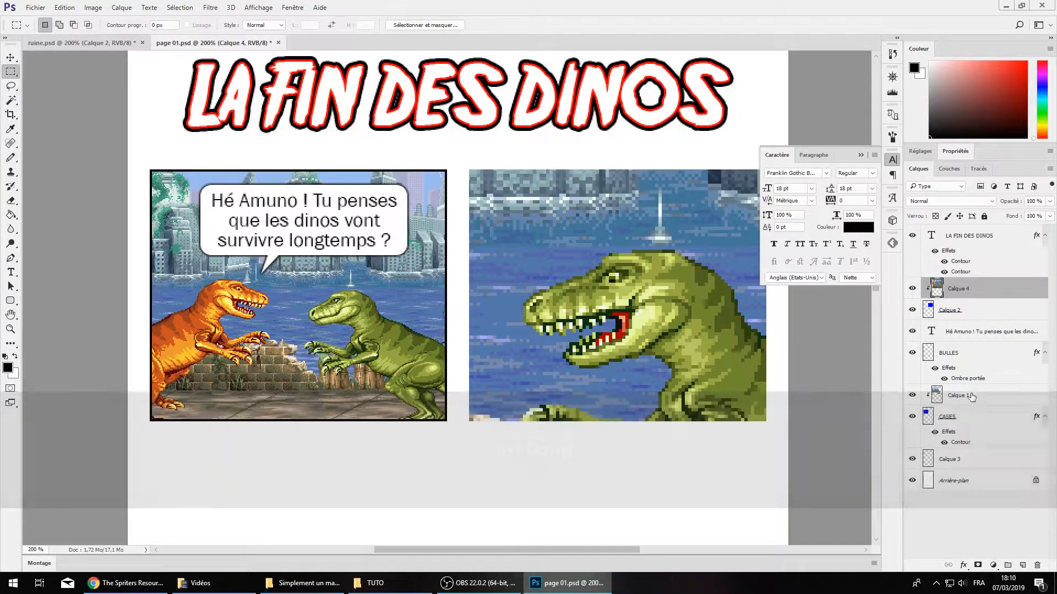
Copy the outline layer style from the CASES layer and apply it to Calque 2
right_click(971, 417)
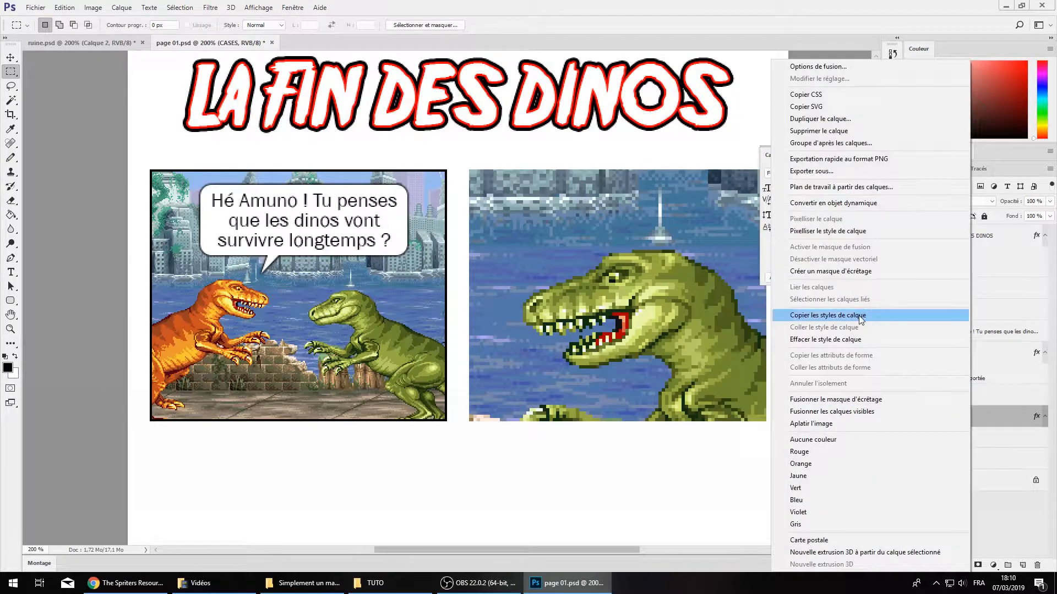
click(858, 316)
right_click(983, 310)
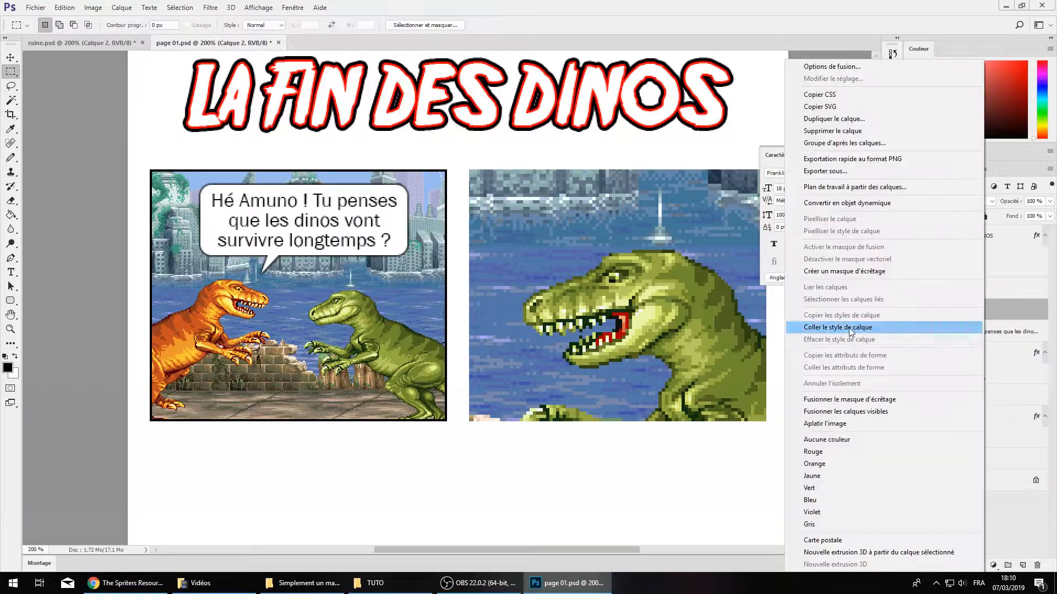
click(838, 328)
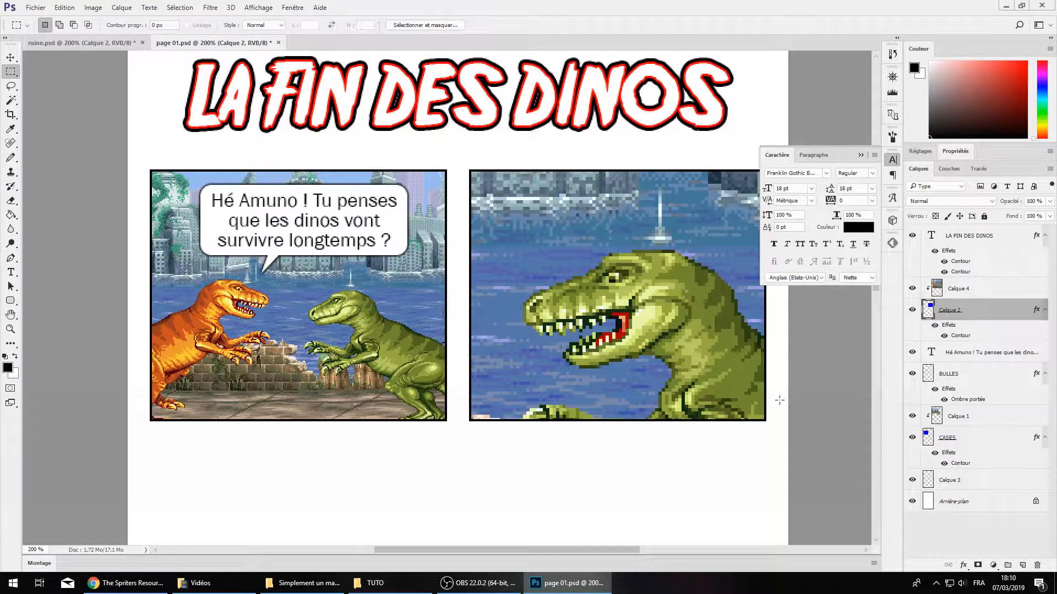
Shift the Calque 4 scene down so the green dinosaur's head sits lower in the second frame
click(1003, 293)
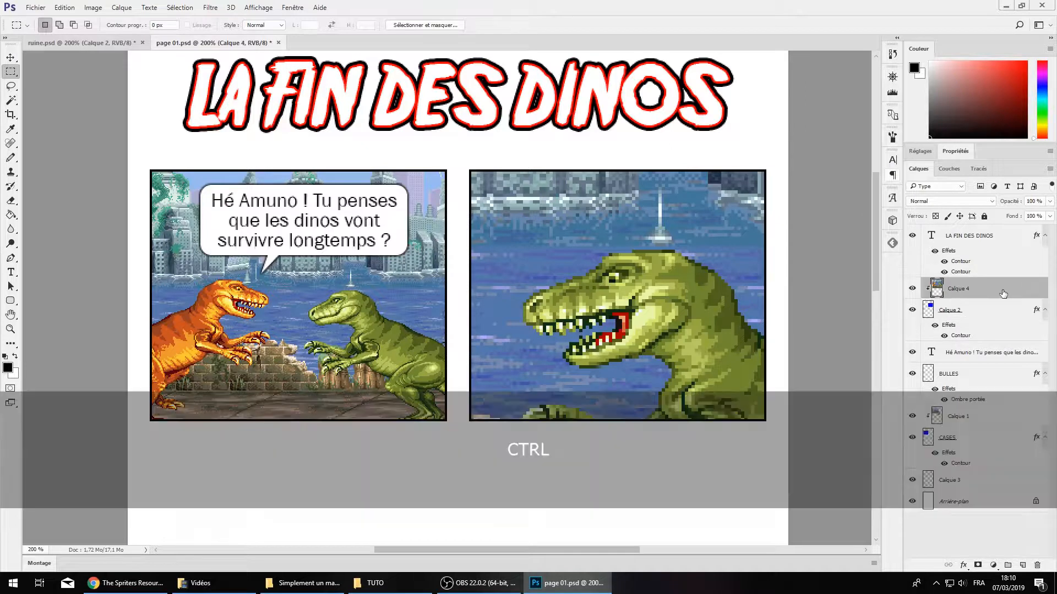
key(shift+ctrl+Down)
key(shift+ctrl+Down)
key(ctrl+Down)
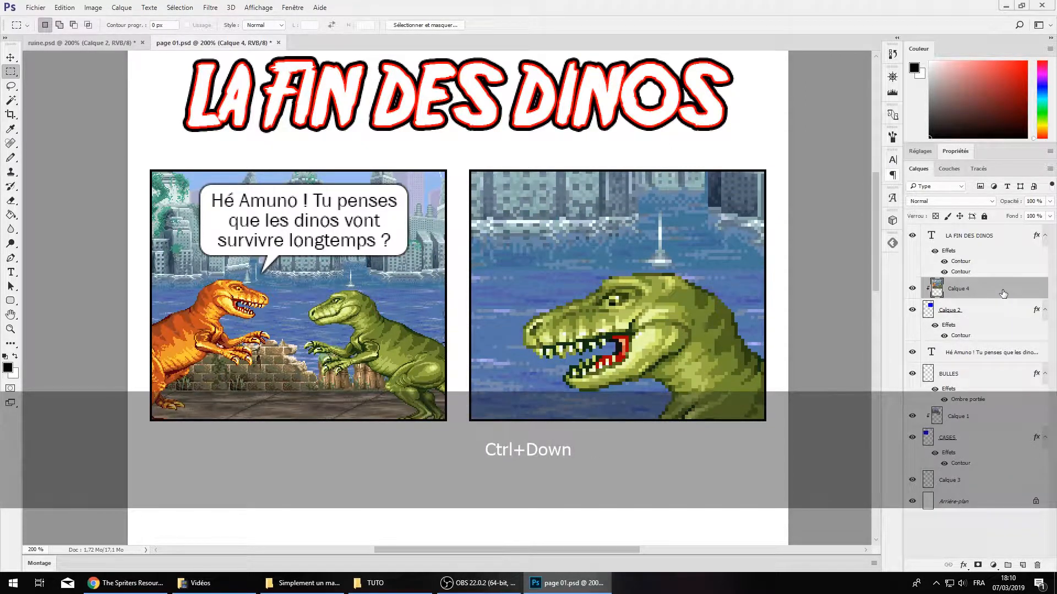
key(ctrl+Down)
key(ctrl+Up)
key(ctrl+Down)
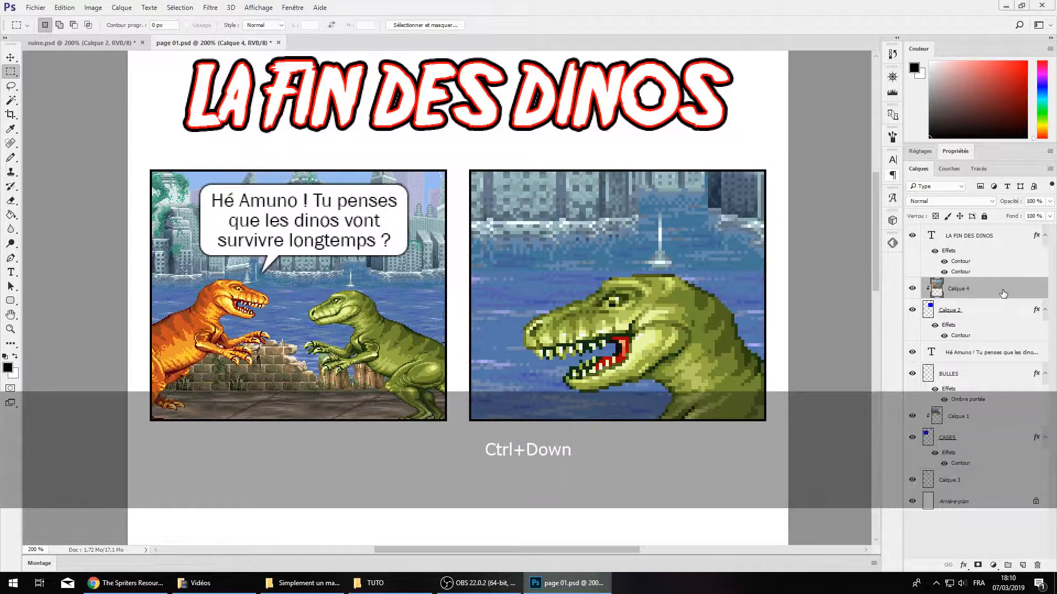
Rename the CASES layer as CASE 1 and the Calque 2 layer as CASE 2
double_click(963, 441)
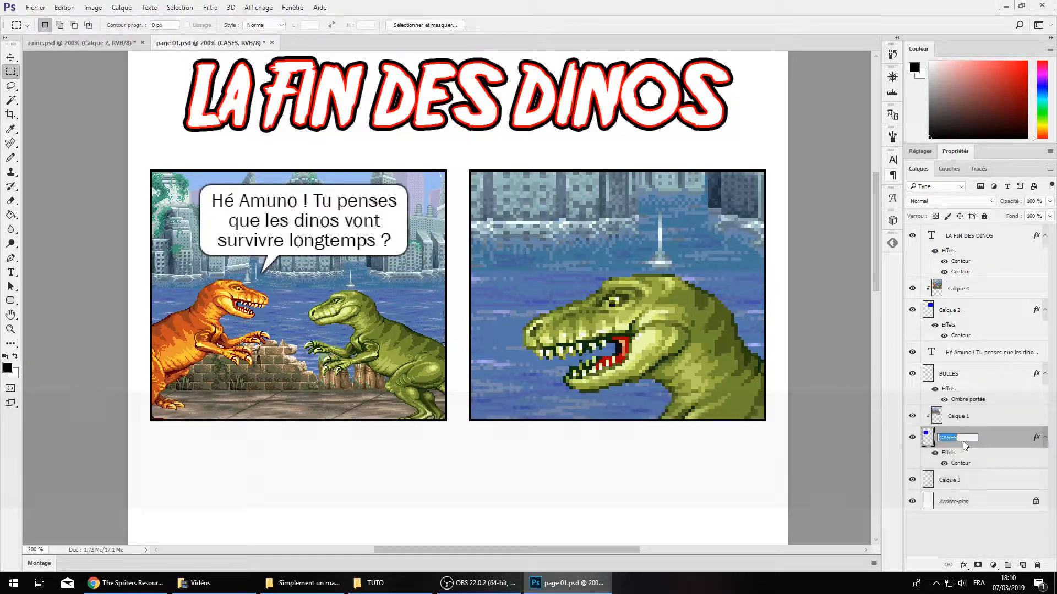
key(BackSpace)
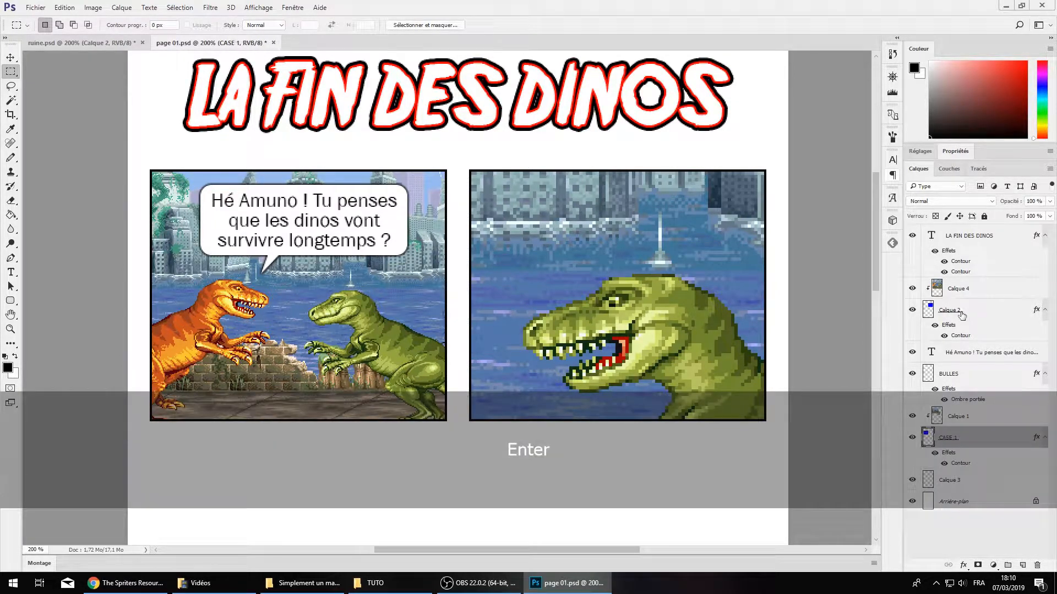
double_click(960, 311)
text(CASE)
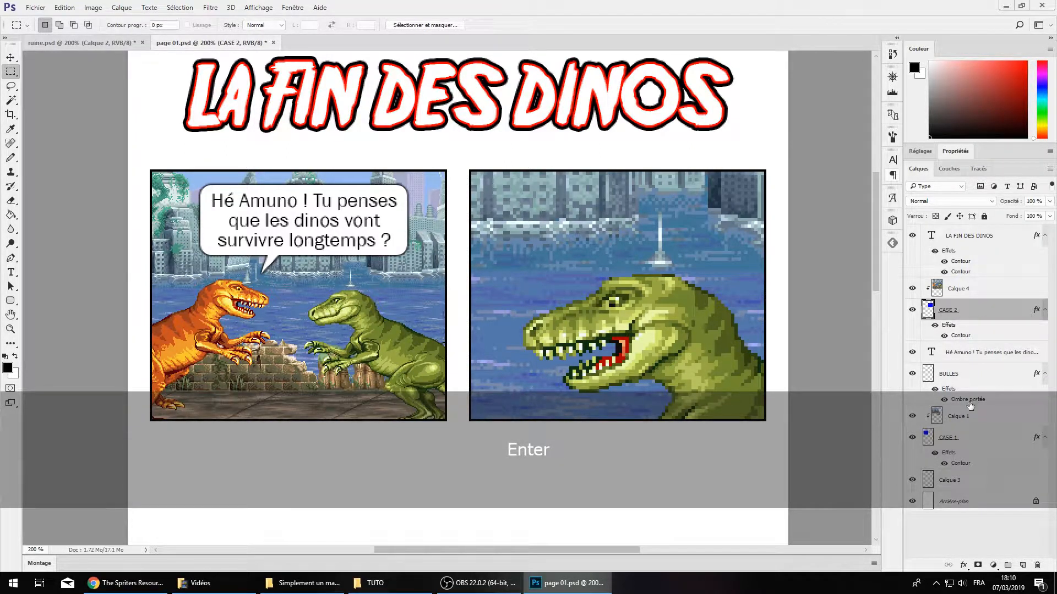
Create a layer group named textes and put the title and dialogue text layers in it
key(ctrl+g)
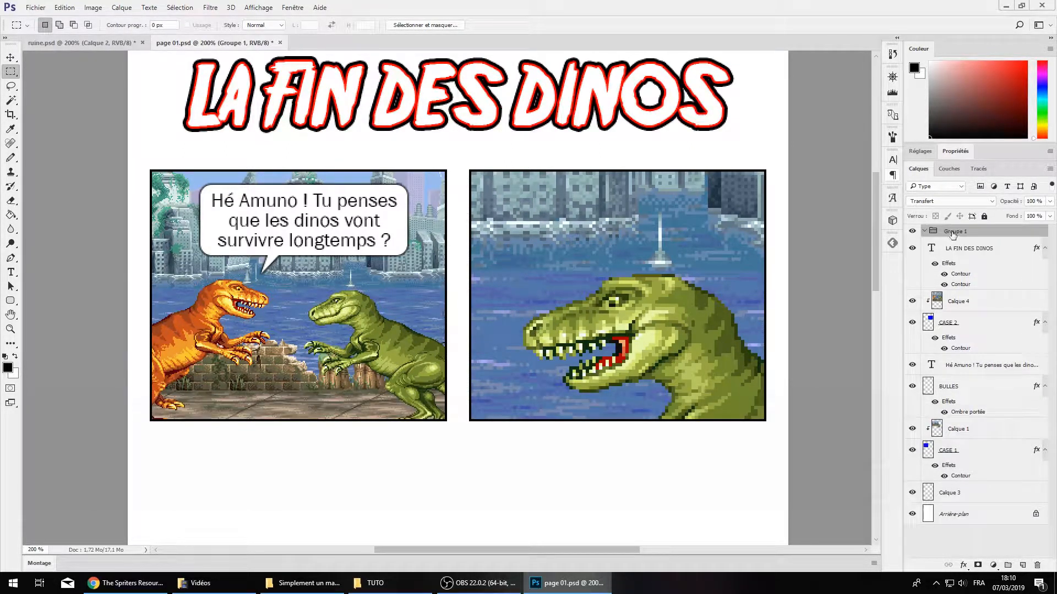
text(textes)
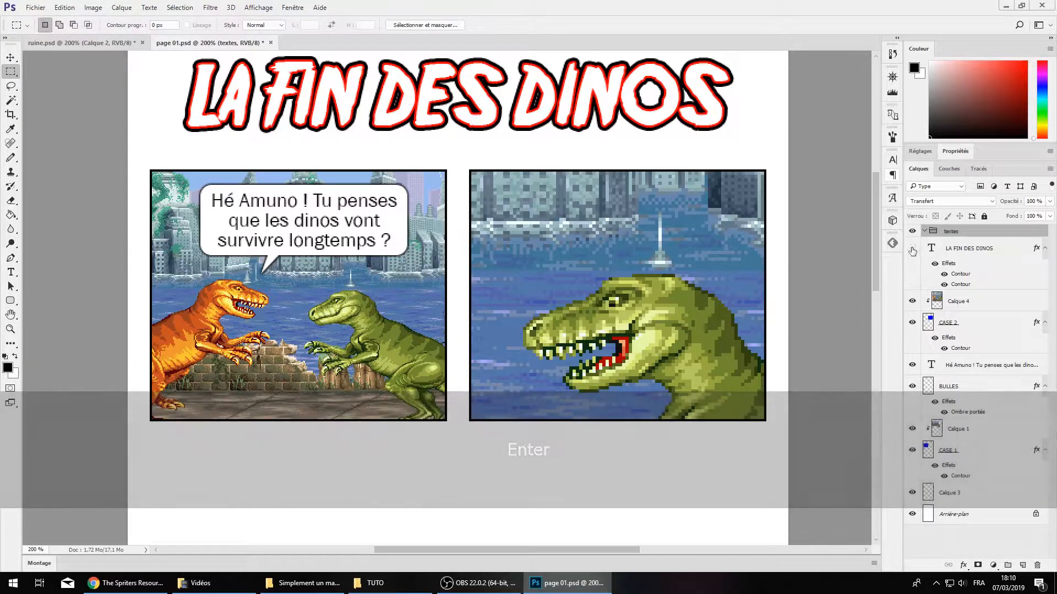
double_click(969, 248)
drag(1025, 251, 942, 250)
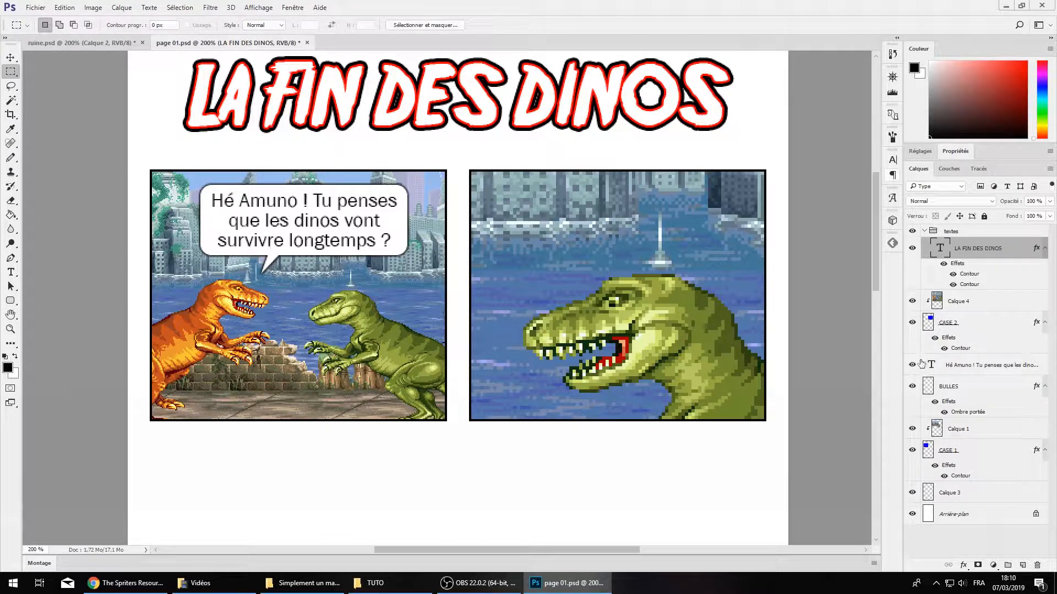
drag(984, 368, 975, 242)
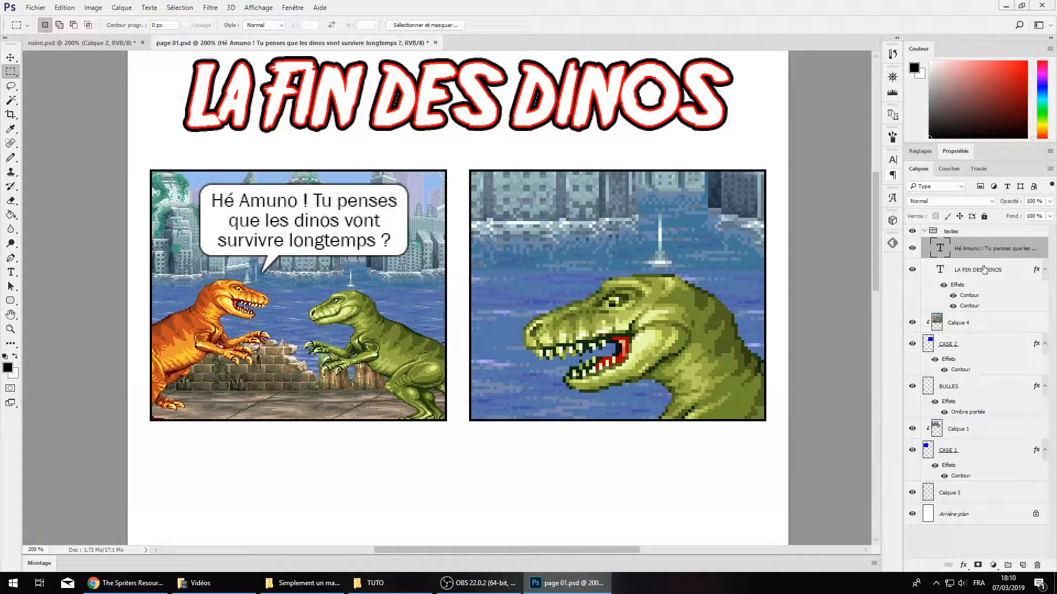
Move the BULLES layer into the textes group, below the LA FIN DES DINOS title layer
click(998, 389)
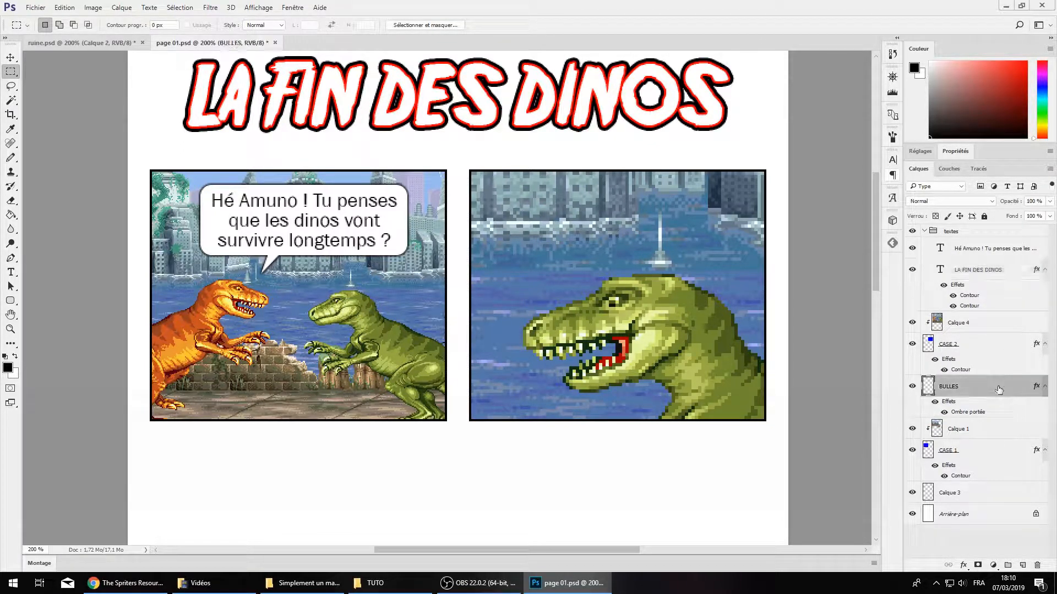
drag(984, 382, 974, 309)
key(ctrl+z)
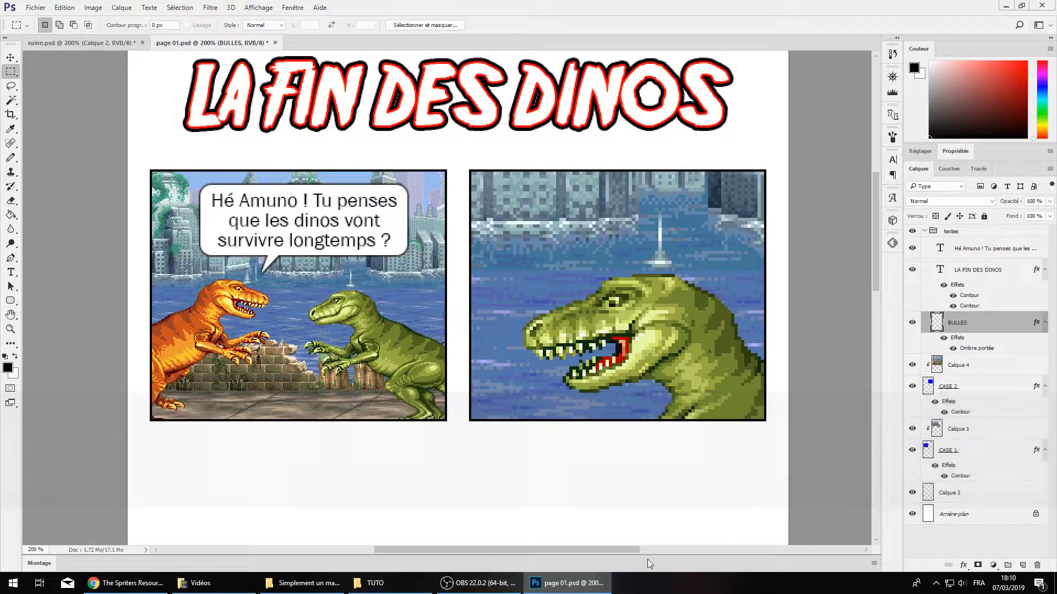
Delete the Calque 3 layer and make BULLES the active layer
click(951, 492)
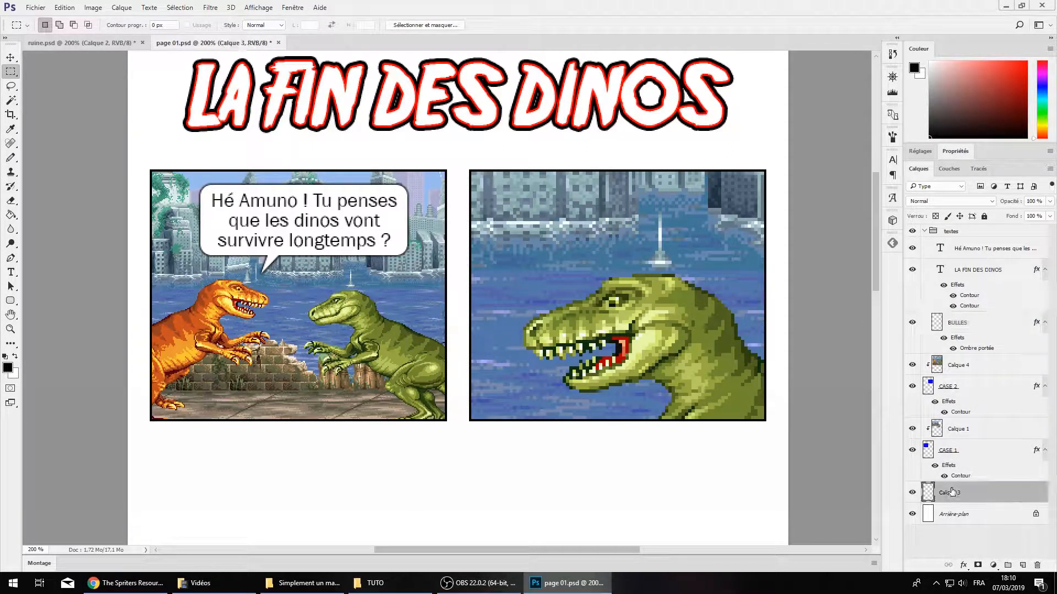
key(Delete)
click(972, 323)
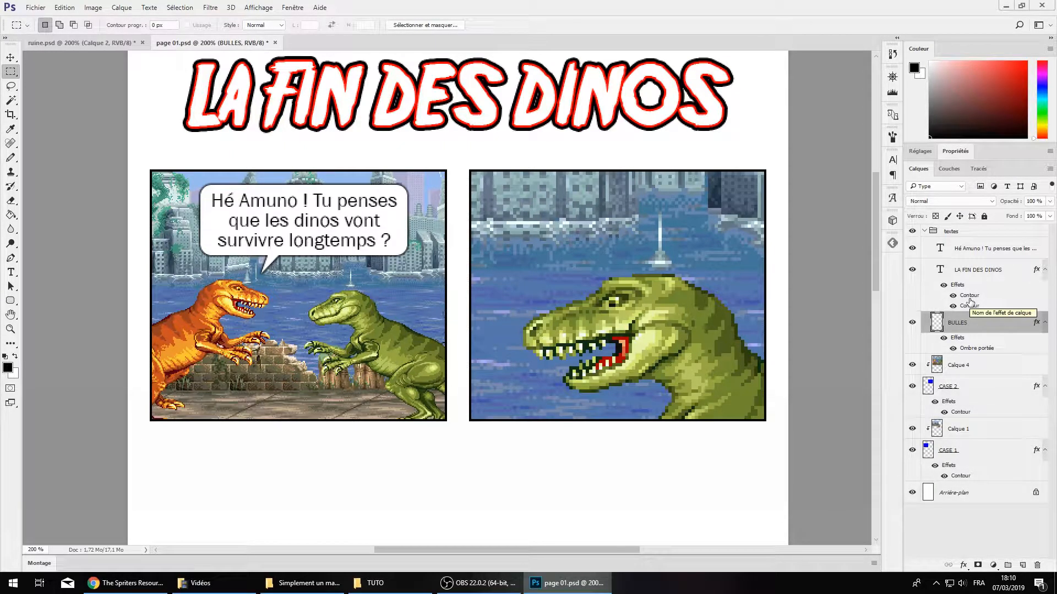
scroll(743, 333, up, 2)
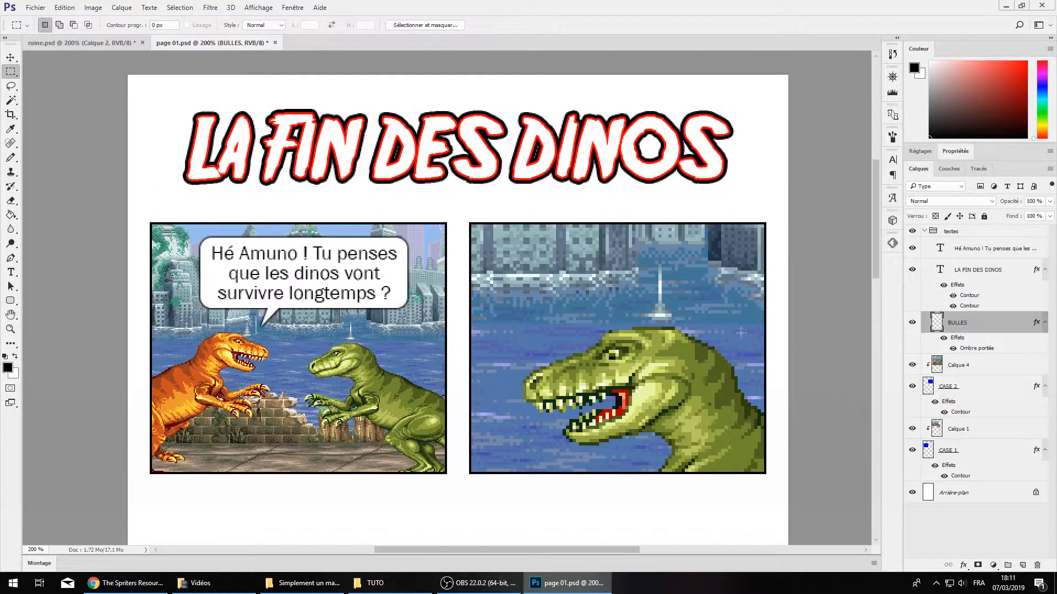
Save page 01.psd with maximised compatibility, save ruine.psd as well, and return to the comic page
key(ctrl+s)
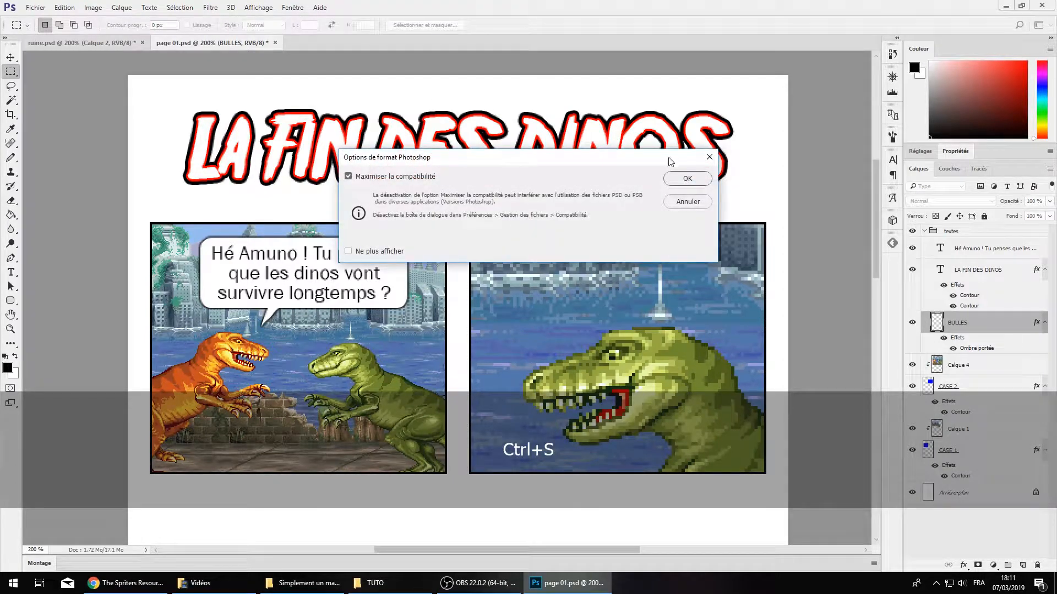
click(687, 179)
scroll(386, 138, up, 1)
click(82, 43)
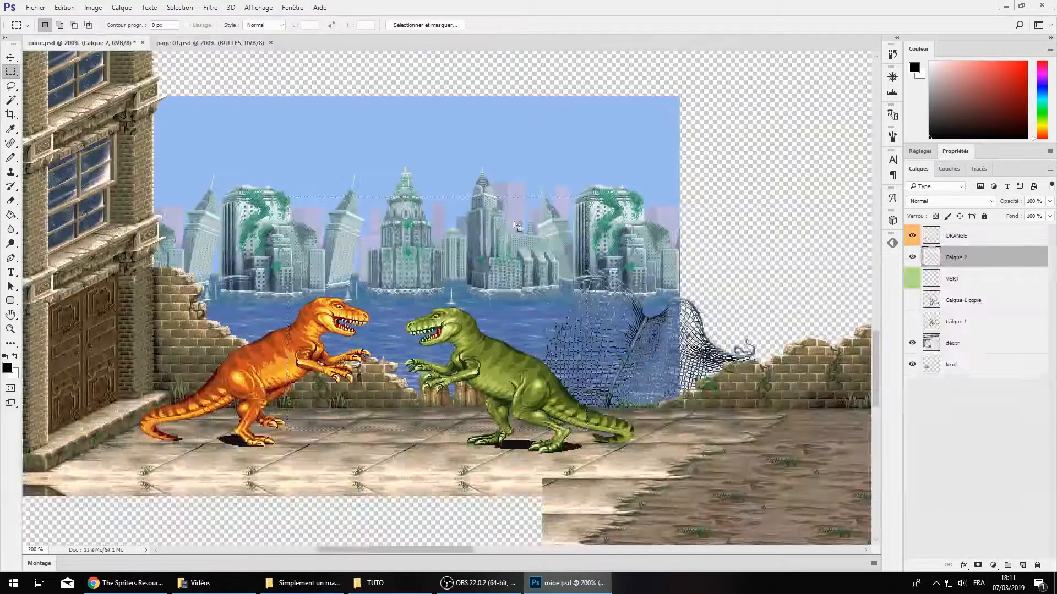
click(264, 43)
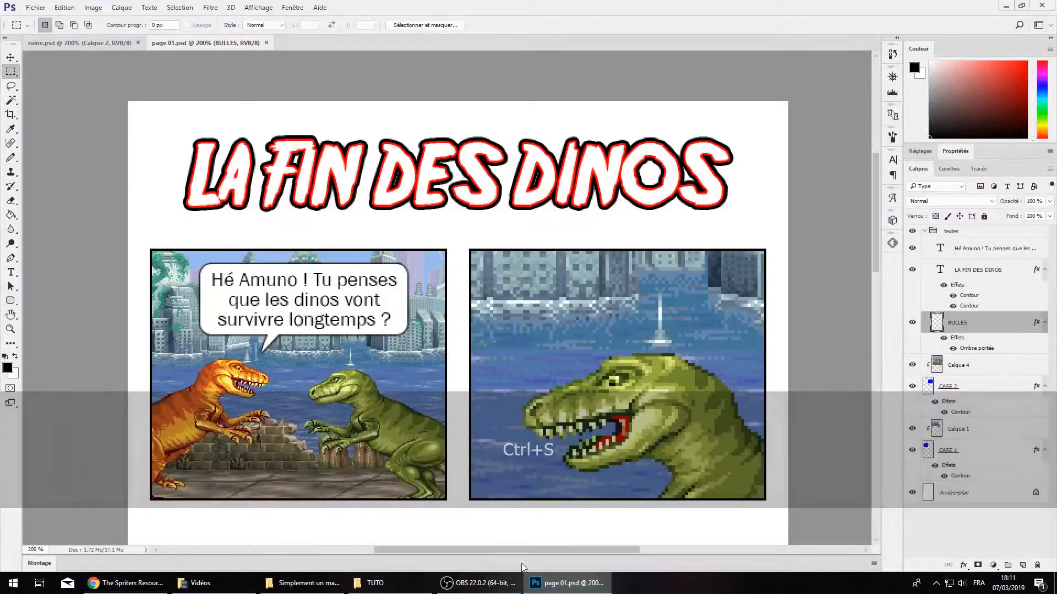
Add the centred two-line dialogue "Bah ouais pourquoi ?" above the green dinosaur's head in the second frame
scroll(566, 436, down, 2)
scroll(566, 436, right, 5)
scroll(687, 280, up, 1)
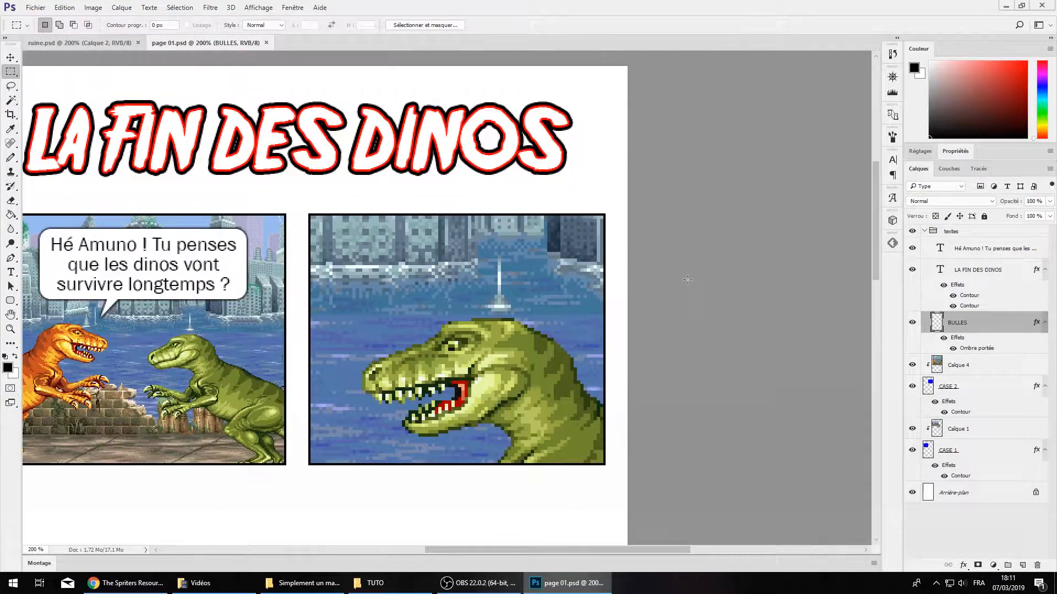
key(t)
click(360, 275)
key(Caps_Lock)
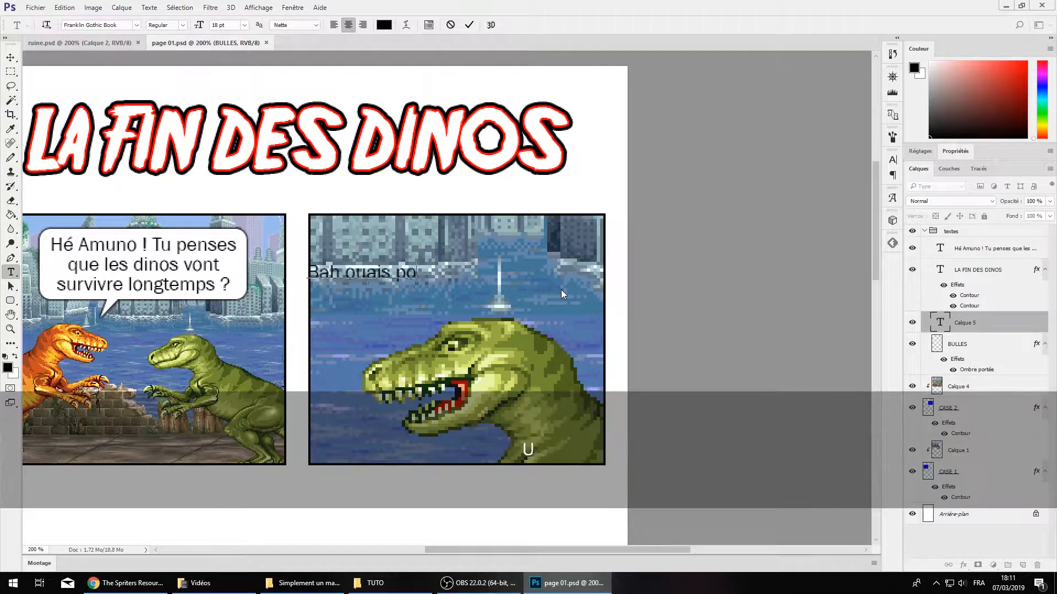
click(359, 274)
key(Return)
key(ctrl+a)
key(ctrl+Return)
key(ctrl+plus)
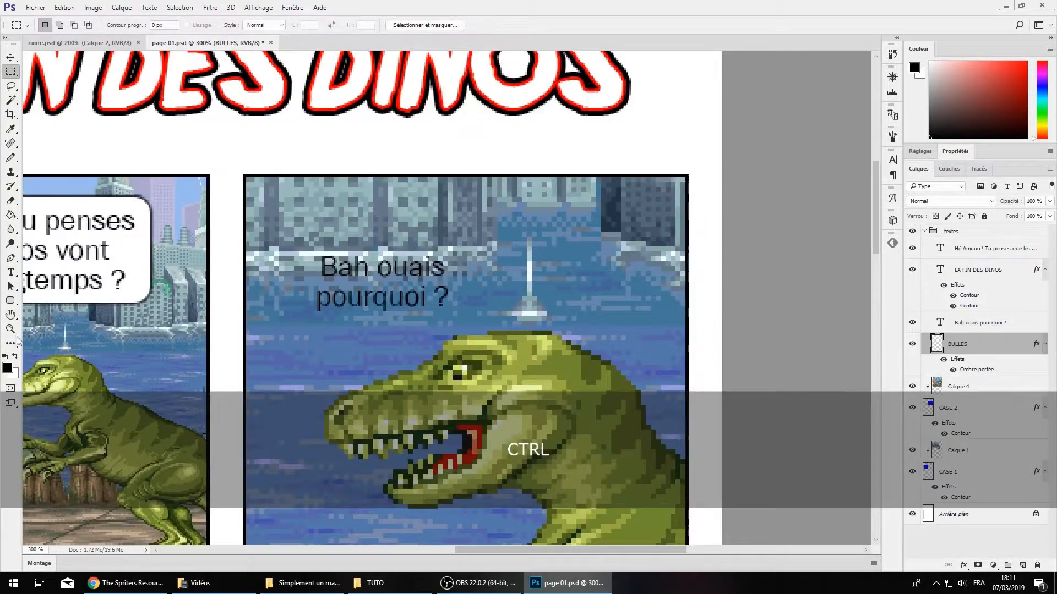
Draw a white rounded speech bubble behind "Bah ouais pourquoi ?" on the BULLES layer
key(u)
key(alt+bracketleft)
drag(467, 319, 469, 320)
Add a pointed white tail under the second frame's bubble, aimed at the green dinosaur, using a filled Pen path
key(p)
click(382, 316)
click(401, 345)
click(401, 312)
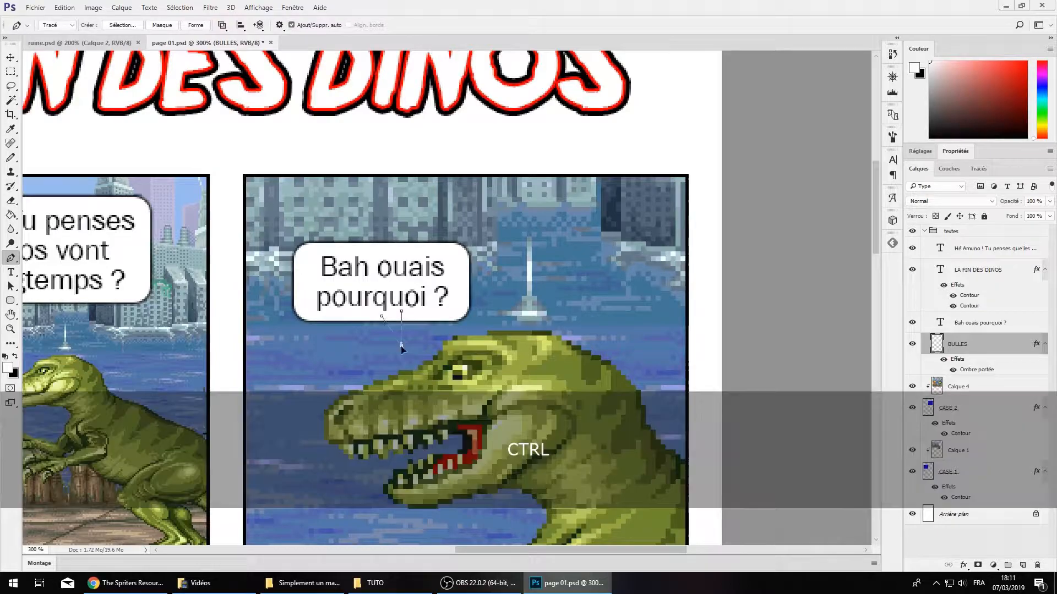
key(ctrl+Return)
key(alt+BackSpace)
key(ctrl+d)
right_click(989, 340)
click(895, 403)
key(ctrl+KP_Subtract)
key(ctrl+KP_Subtract)
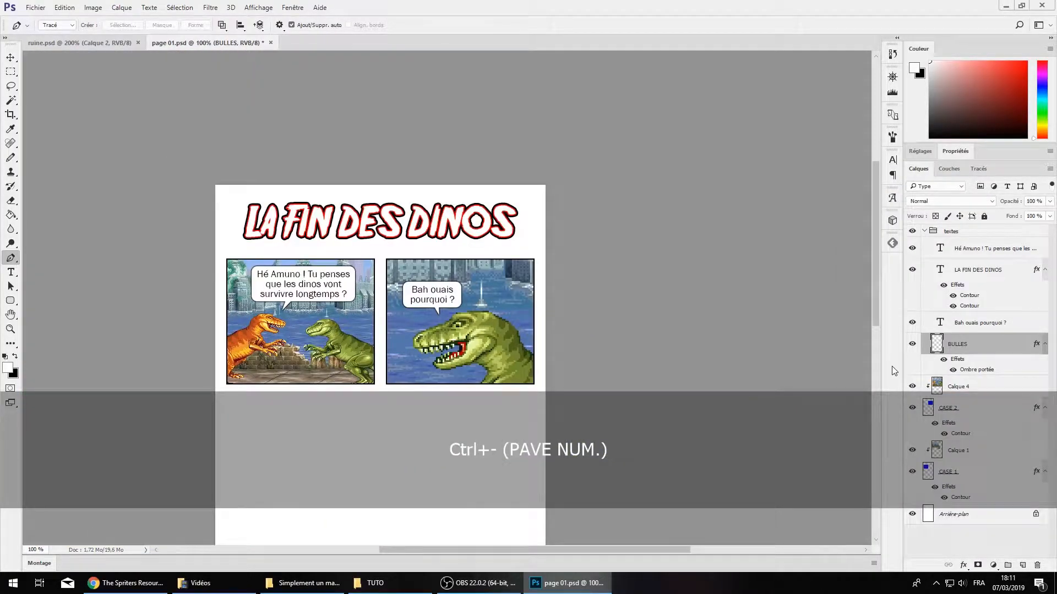
Switch to ruine.psd, duplicate the fond layer and place the copy to extend the city and sea backdrop sideways
key(ctrl+KP_Subtract)
key(ctrl+KP_Add)
scroll(666, 453, up, 2)
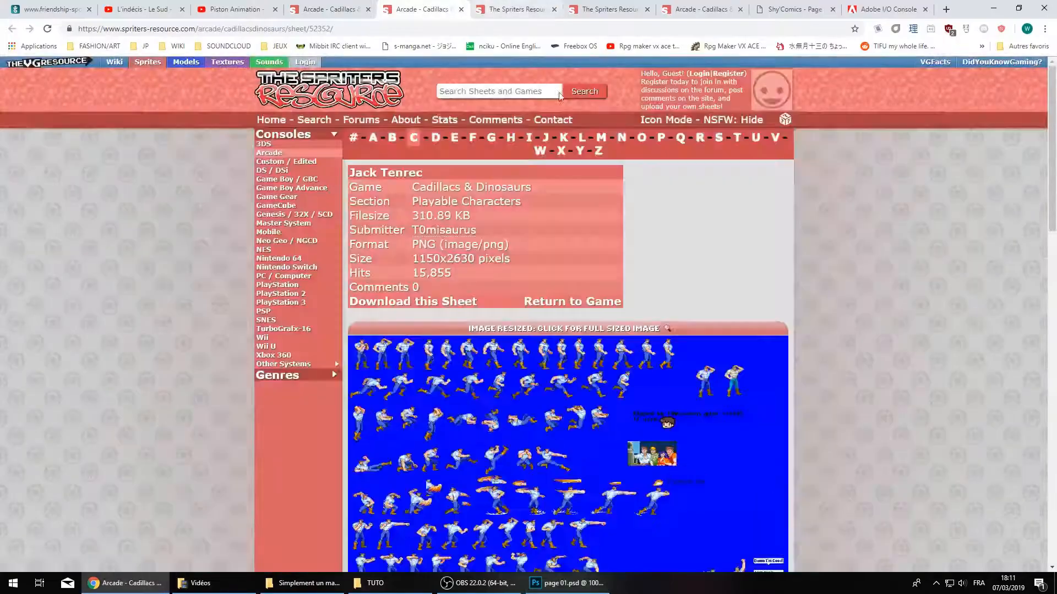
key(ctrl+KP_Subtract)
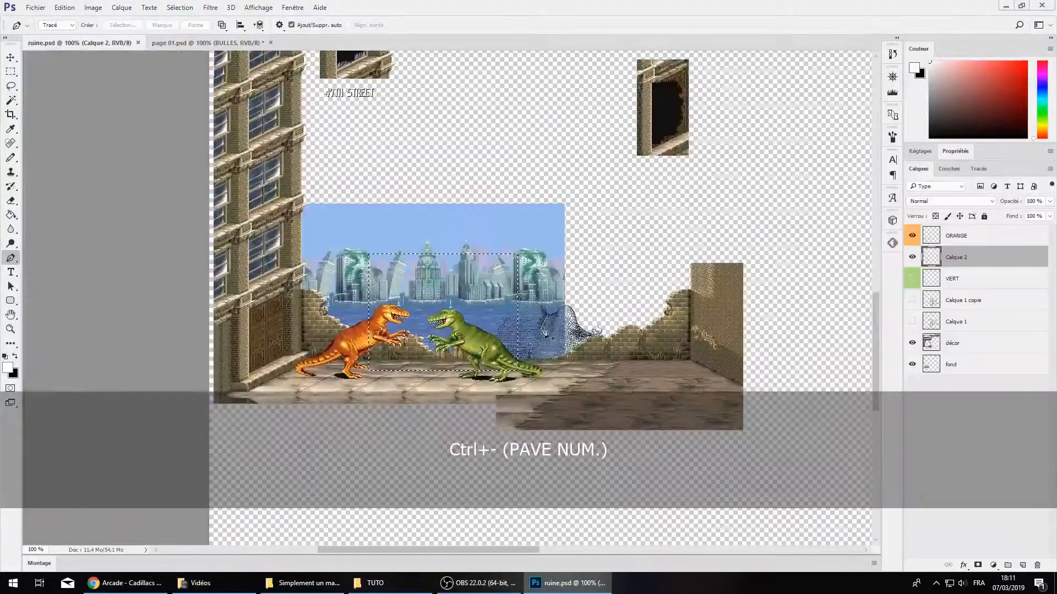
key(Return)
key(ctrl+Left)
key(ctrl+KP_Subtract)
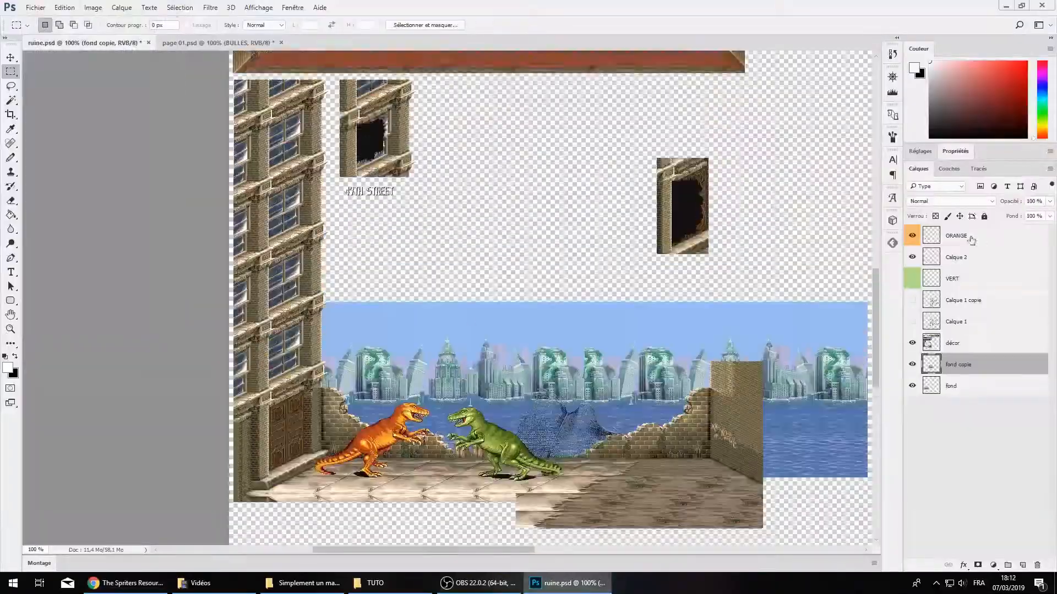
Paste the armed woman's sprite sheet beside the scene and place a rifle-firing copy, facing the dinosaurs, on the ground
key(ctrl+v)
key(ctrl+v)
key(m)
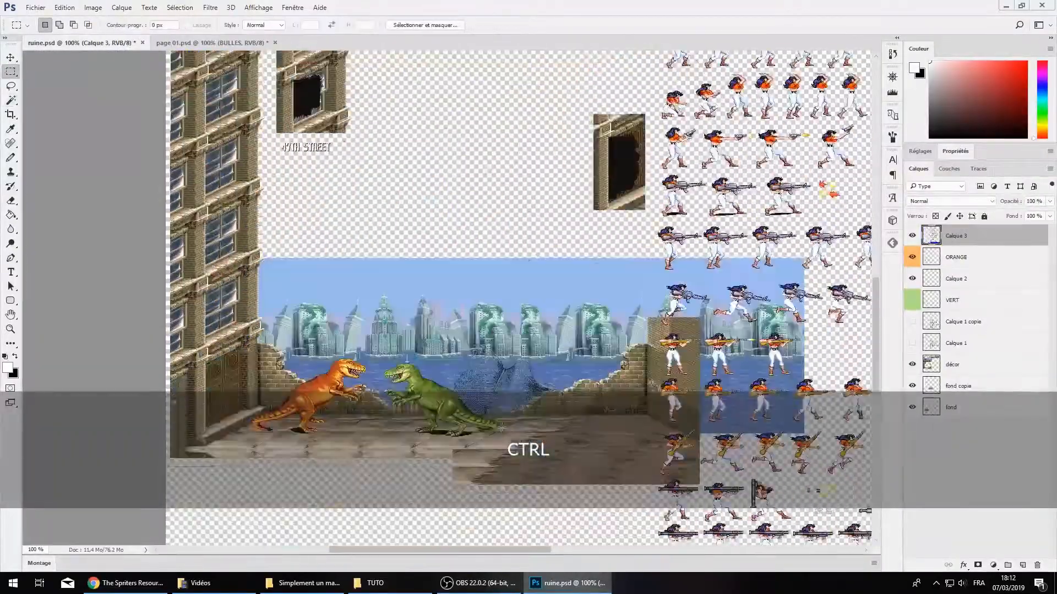
key(ctrl+KP_Add)
scroll(550, 408, right, 5)
scroll(551, 407, right, 5)
Copy the muzzle flash sprites from the Calque 3 sheet onto a new layer
drag(688, 138, 743, 163)
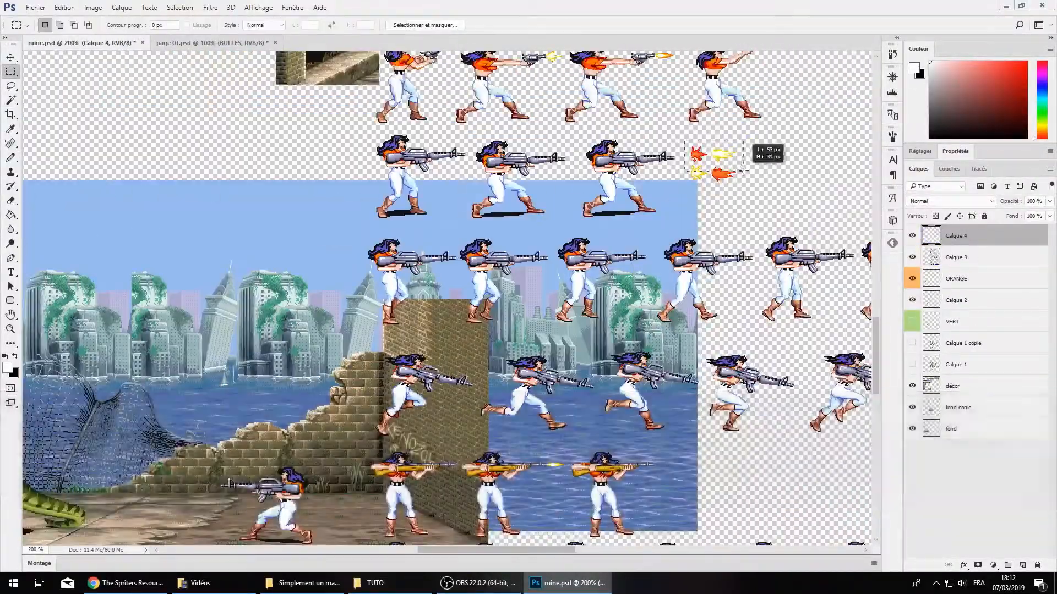
click(957, 257)
key(ctrl+c)
key(ctrl+v)
Isolate one yellow muzzle flash and position it at the tip of the woman's rifle
key(ctrl+KP_Add)
drag(460, 330, 497, 367)
key(ctrl+x)
key(Return)
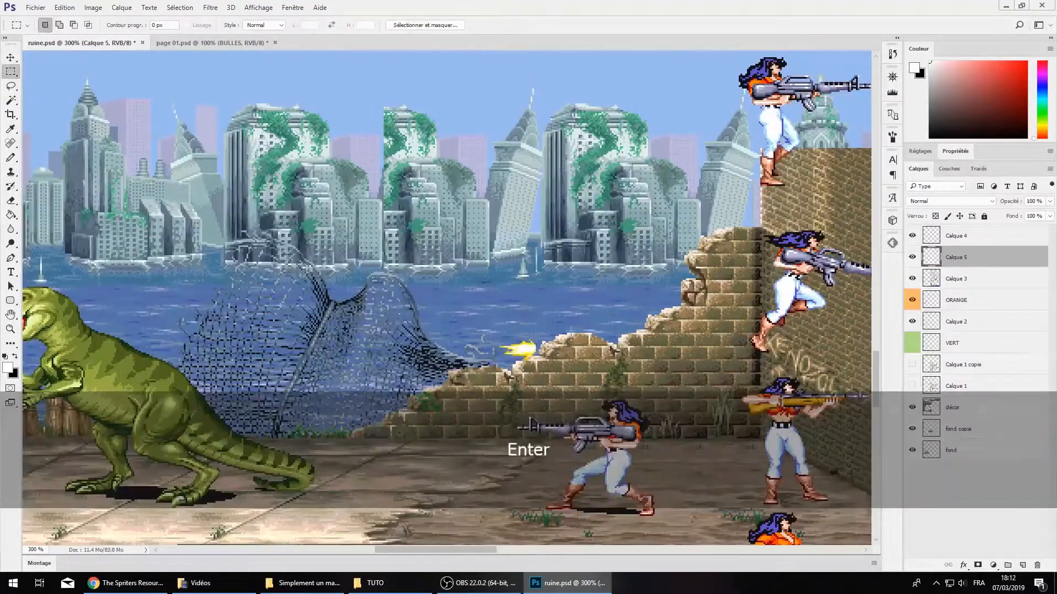
key(ctrl+KP_Subtract)
key(ctrl+KP_Subtract)
key(ctrl+z)
drag(759, 288, 765, 289)
Show the Calque 1 copie sprite sheet and copy the green dinosaur seen from behind
click(956, 322)
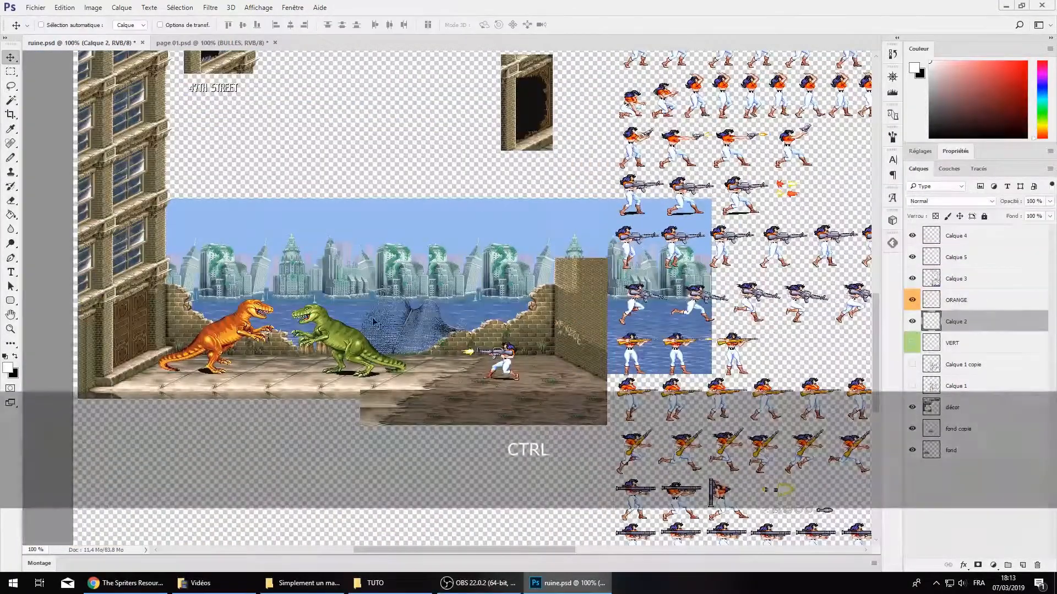
click(912, 364)
click(957, 365)
scroll(551, 276, up, 3)
key(m)
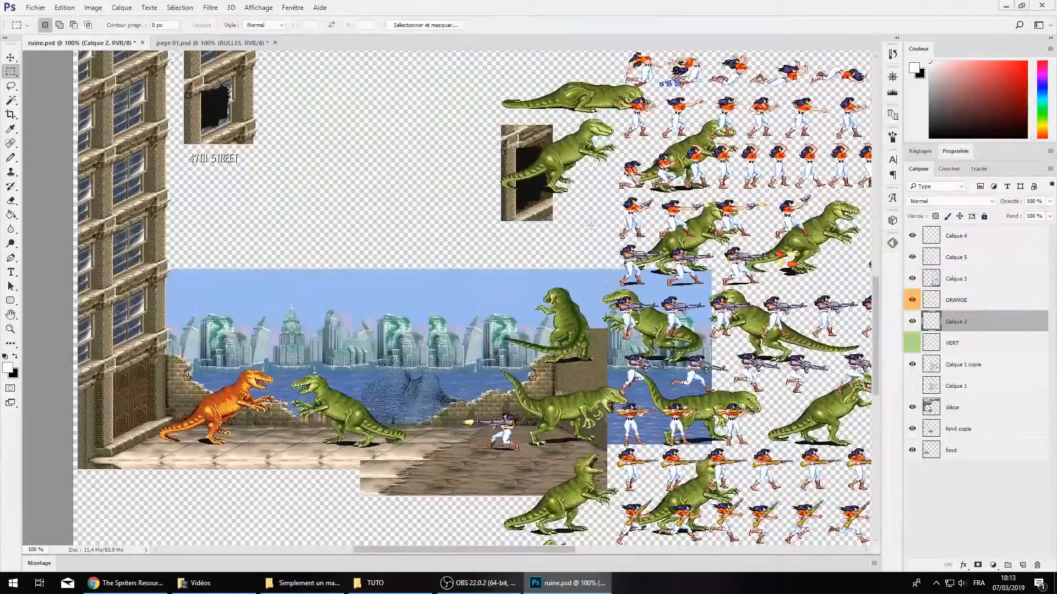
drag(452, 242, 598, 365)
key(ctrl+c)
Hide Calque 2 and paste the back-turned green dinosaur in its place, opposite the orange one
key(ctrl+KP_Add)
click(911, 321)
click(956, 321)
key(ctrl+v)
drag(479, 300, 245, 348)
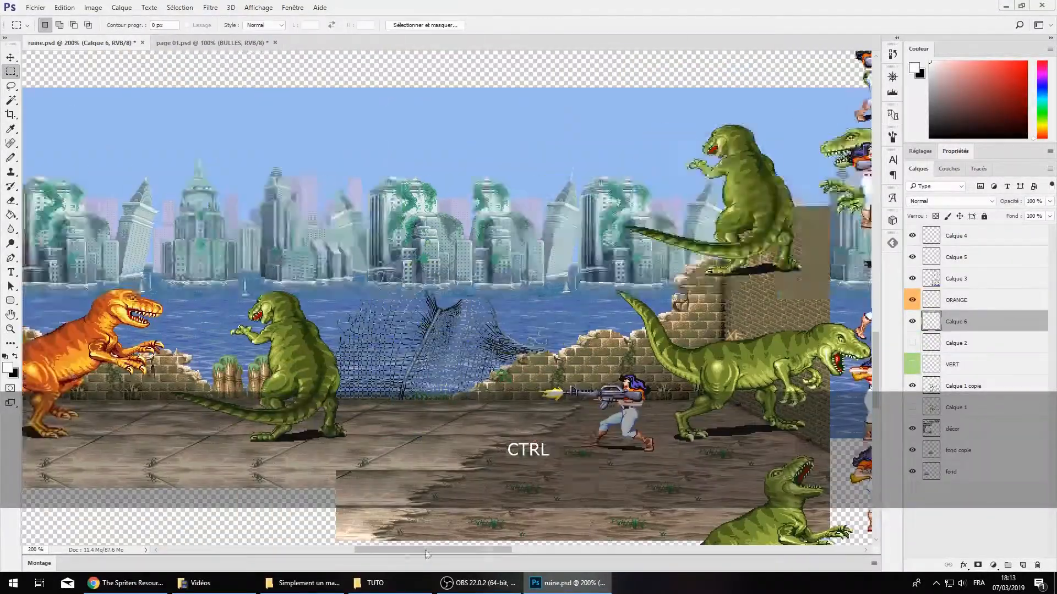
Hide the Calque 3 sprite sheet and show the orange dinosaur sheet on Calque 1
key(ctrl+KP_Subtract)
click(912, 278)
click(911, 366)
click(912, 407)
Replace the ORANGE layer's dinosaur with a copy of the orange sprite seen from behind, facing the green one
key(ctrl+KP_Add)
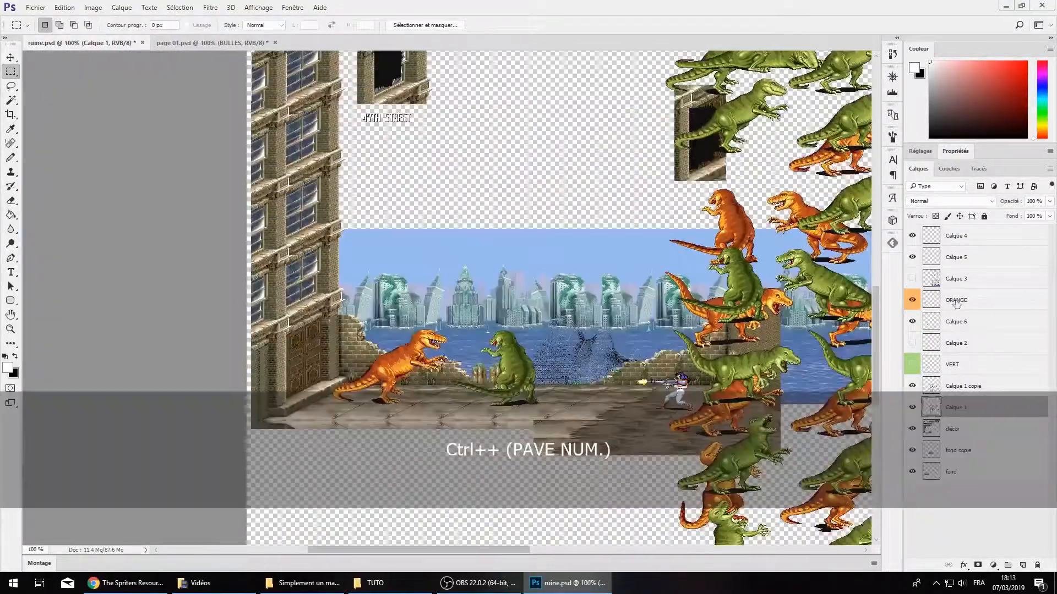
key(ctrl+KP_Add)
key(m)
key(Return)
drag(387, 270, 393, 377)
Copy the composed dinosaur scene into page 01.psd and clip it to a duplicate of the CASE 2 frame
key(ctrl+KP_Subtract)
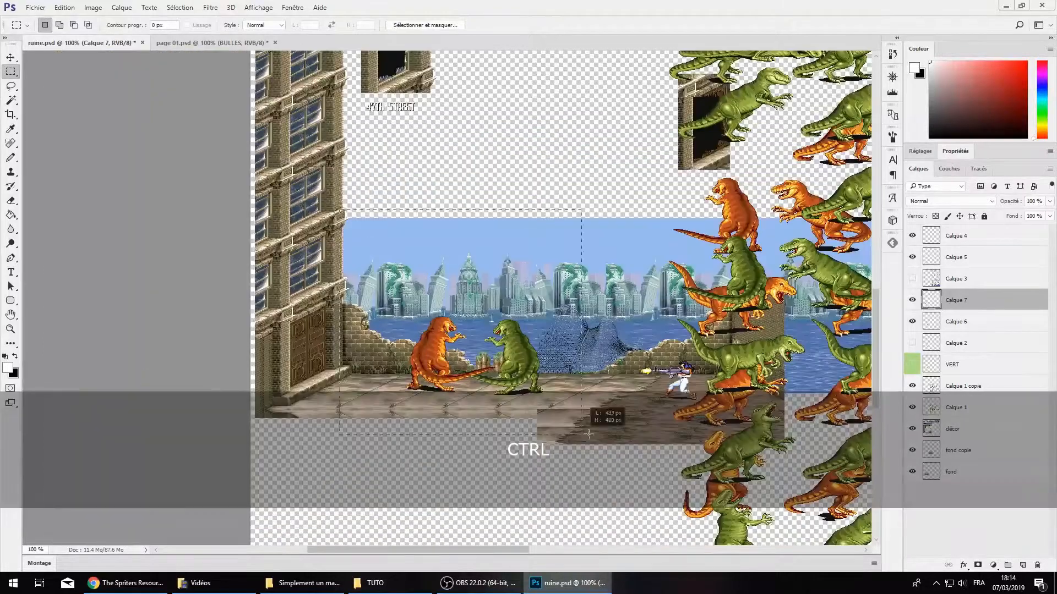
key(ctrl+Tab)
key(Return)
key(ctrl+KP_Subtract)
double_click(985, 343)
click(975, 186)
key(ctrl+alt+g)
Place the new frame below the first row and shift its scene up to show more of the dinosaurs
drag(435, 205, 443, 341)
key(ctrl+KP_Add)
key(ctrl+KP_Add)
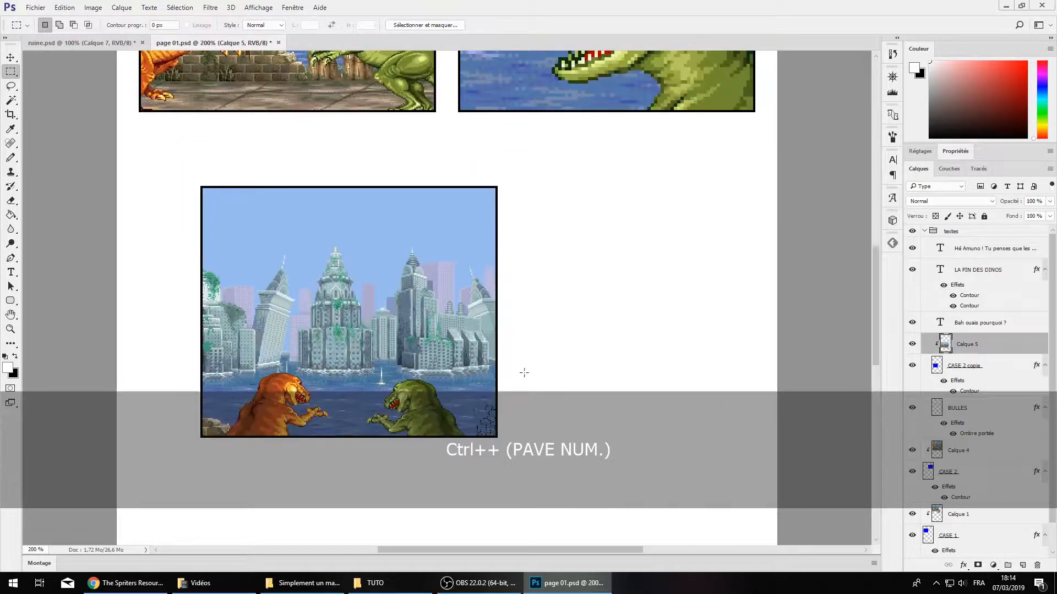
key(ctrl+shift+Up)
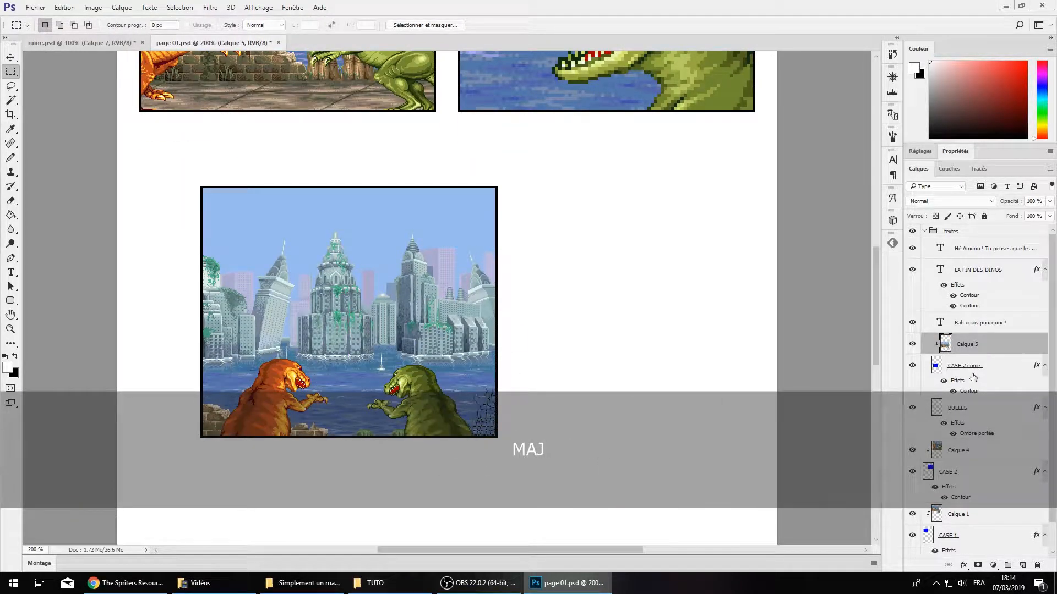
Try to move the CASE 2 copie frame on its own
click(973, 377)
scroll(537, 538, left, 1)
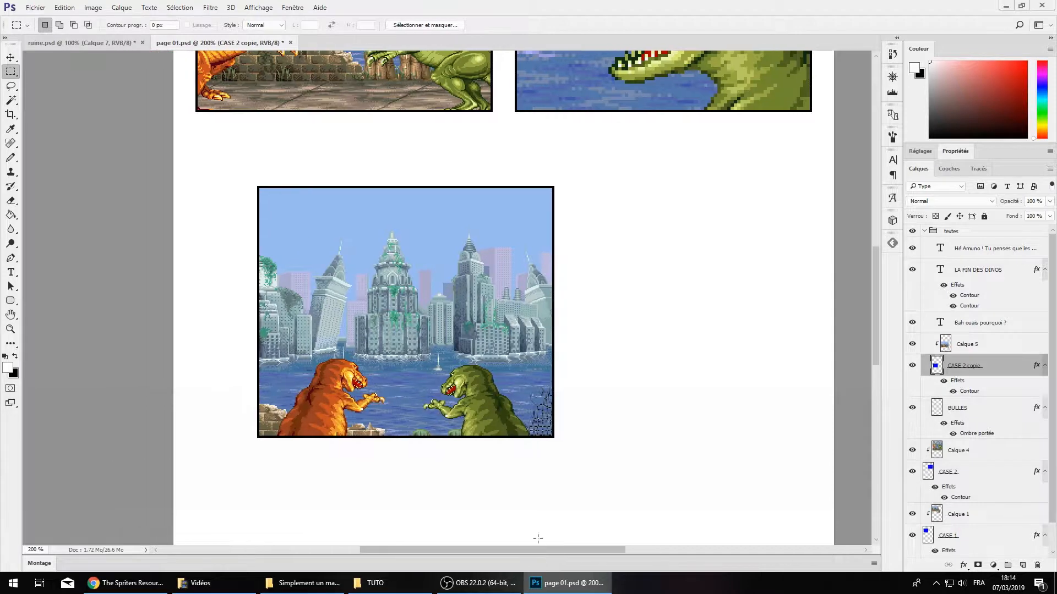
drag(562, 372, 496, 383)
key(ctrl+z)
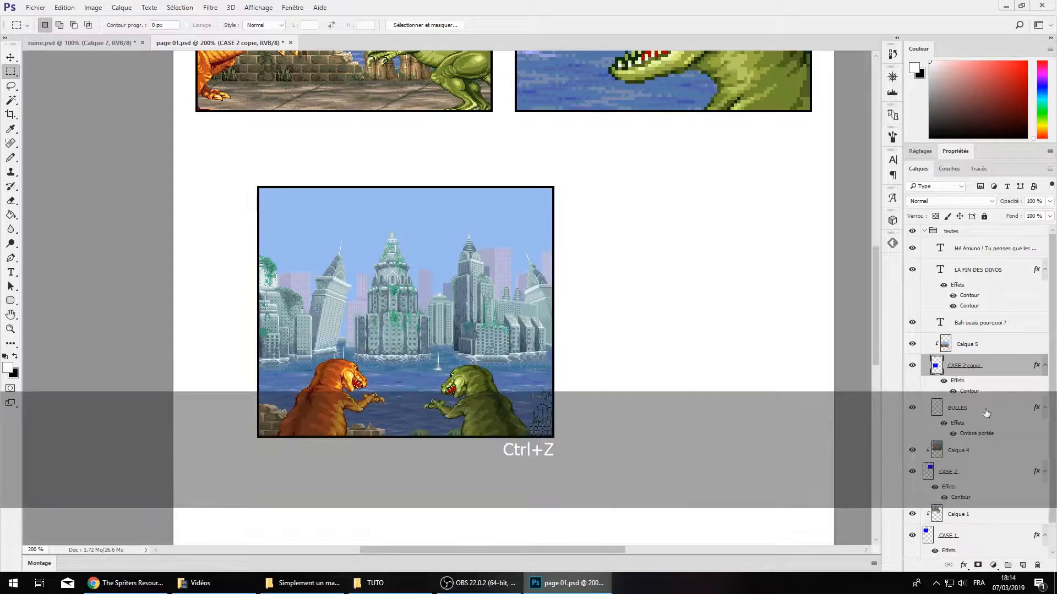
Link Calque 5 with the CASE 2 copie frame layer, then keep only the frame layer selected
shift+click(997, 346)
click(947, 565)
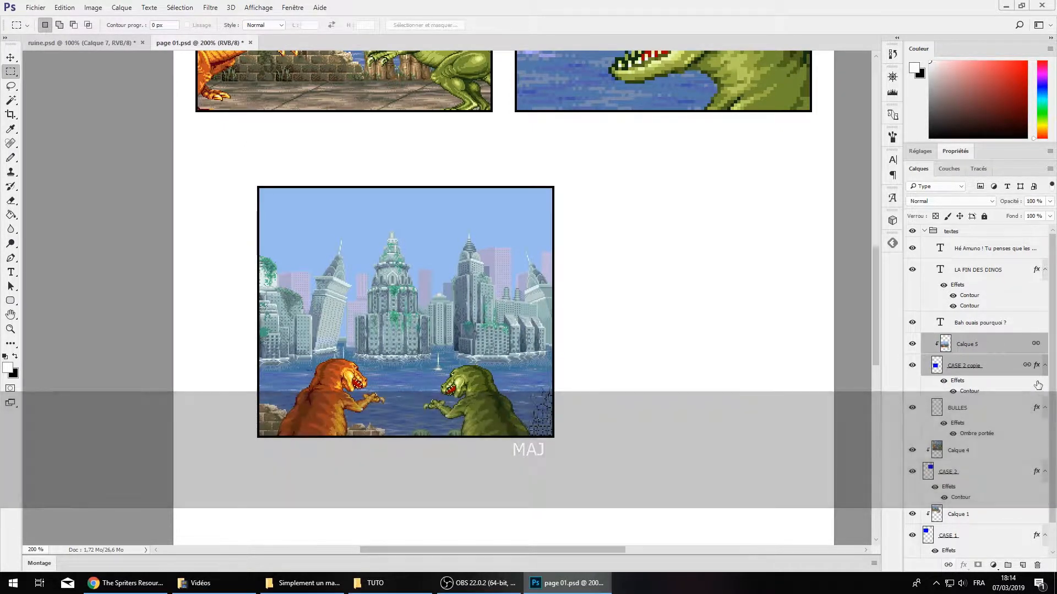
click(979, 366)
drag(633, 379, 589, 433)
scroll(589, 433, up, 1)
scroll(589, 433, up, 1)
key(ctrl+z)
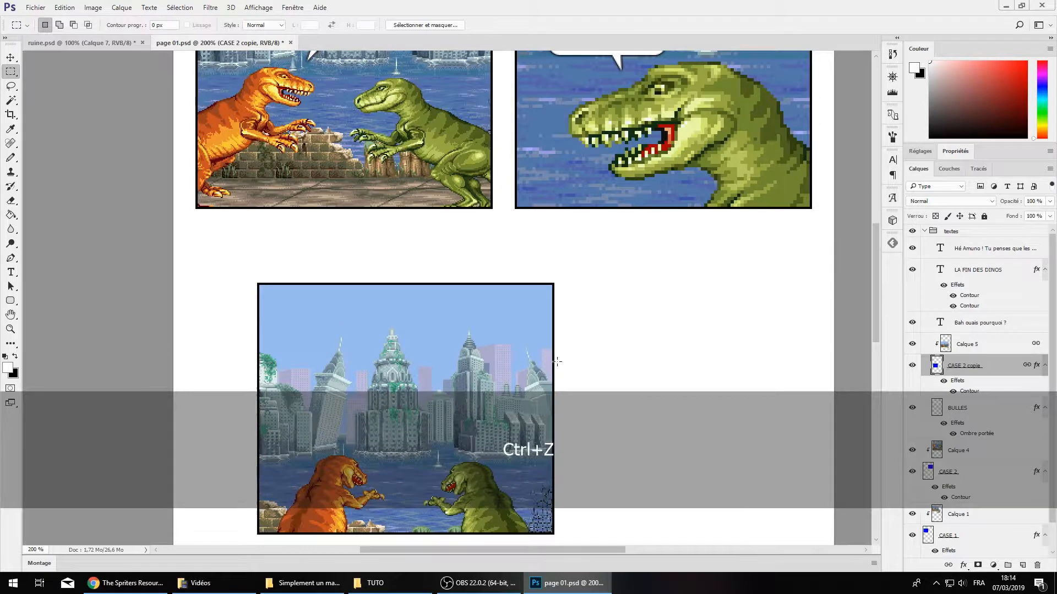
Align the linked frame and scene directly below the first frame and rename the frame layer as CASE 3
drag(557, 337, 501, 279)
key(ctrl+Up)
key(ctrl+Up)
key(ctrl+Up)
key(ctrl+Up)
key(ctrl+Up)
key(shift+ctrl+Down)
key(shift+ctrl+Down)
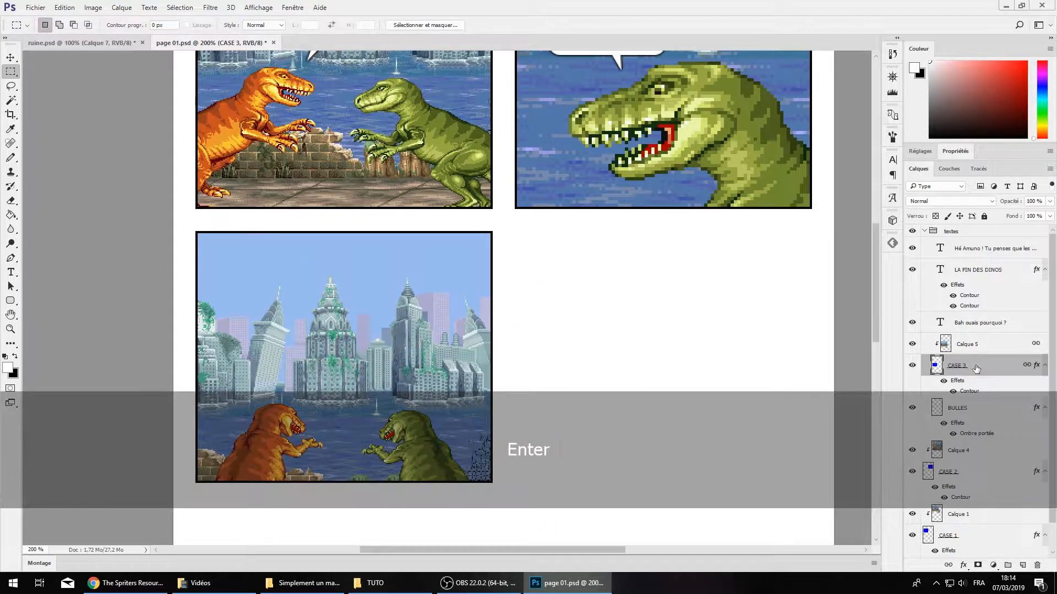
Add the dialogue "Tu vois un astéroïde quelque part bolosse ?" on two lines in the upper part of the third frame
key(t)
click(410, 326)
text(Tu vois un astéro)
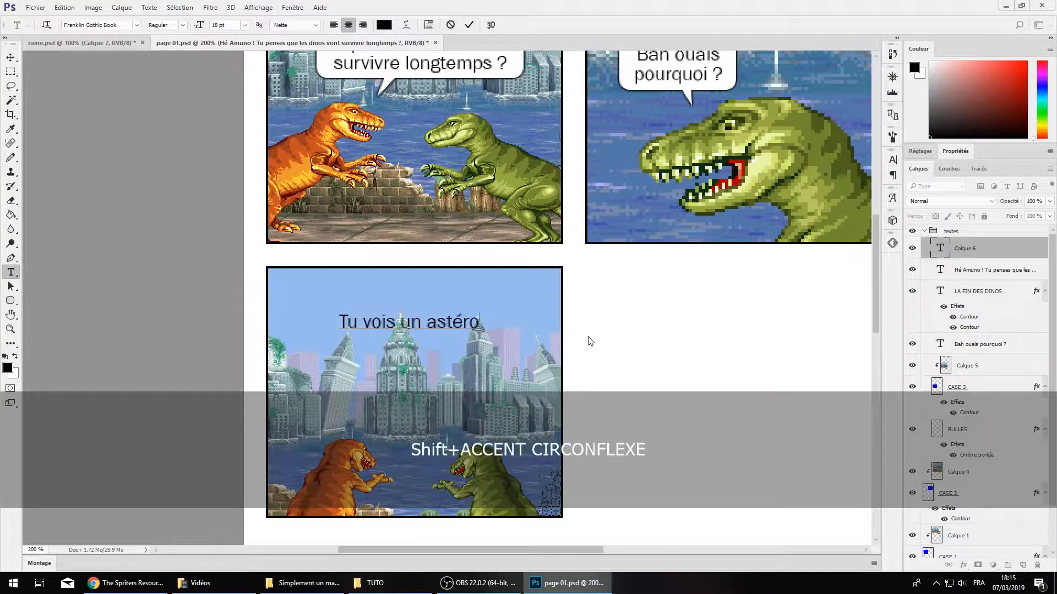
text(ïde quelque part bolosse ?)
drag(297, 353, 338, 344)
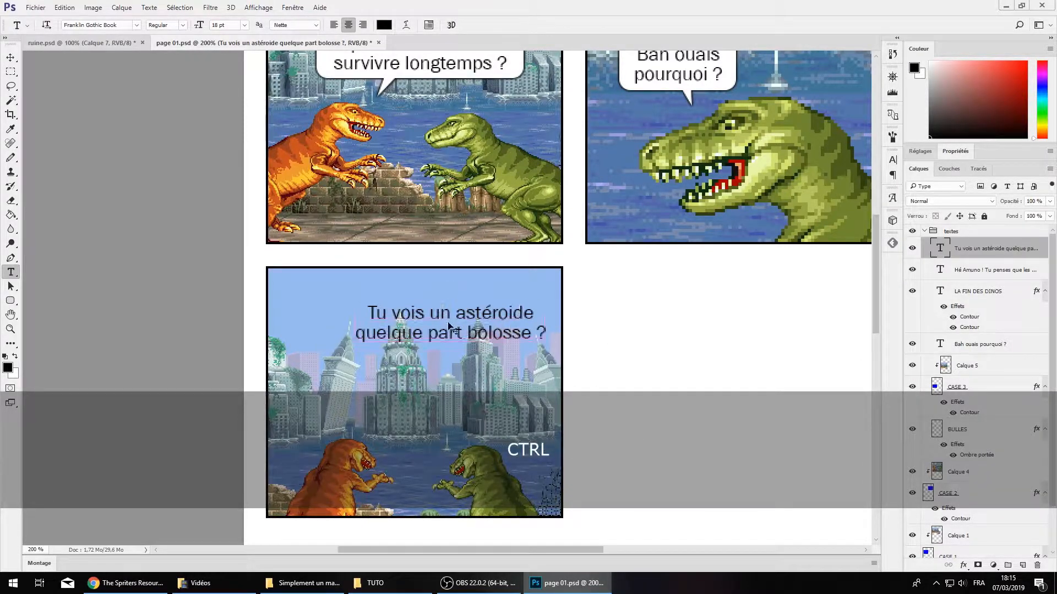
Add the three-line dialogue "oops t'as raison, my bad :(" above the orange dinosaur in the third frame
key(t)
click(353, 330)
text(A)
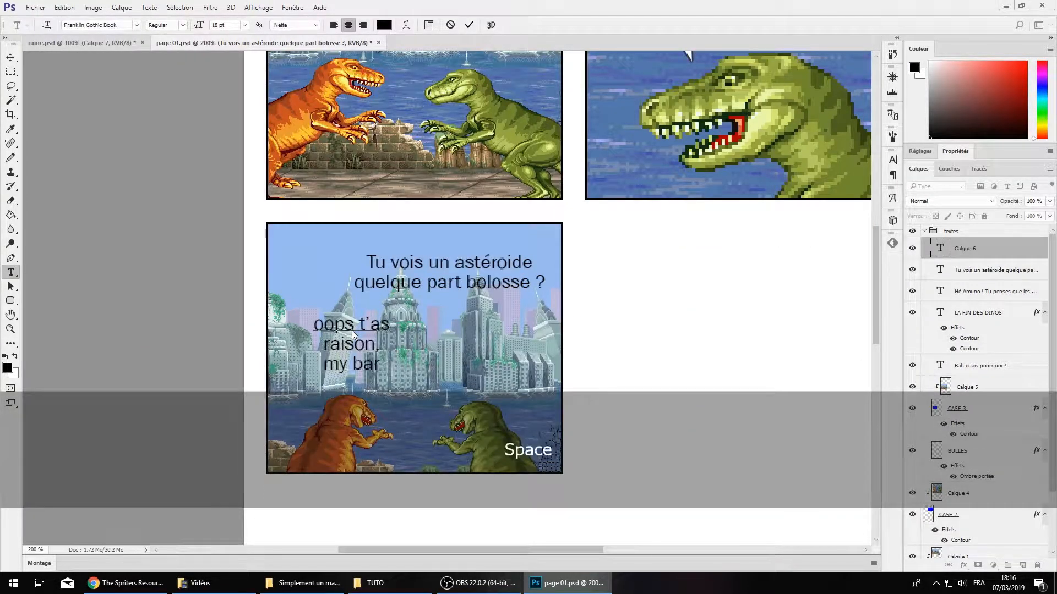
key(BackSpace)
text(d :()
drag(352, 333, 346, 329)
Move the BULLES layer above Calque 5 and draw white rounded bubbles behind both third-frame lines
key(m)
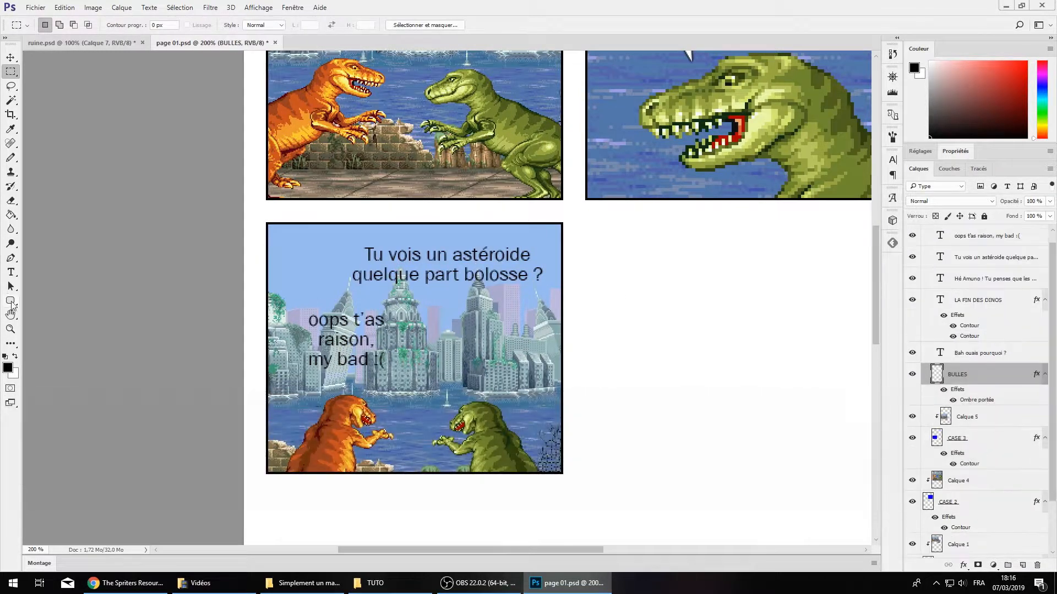
click(11, 302)
drag(337, 238, 555, 289)
drag(291, 304, 389, 373)
Add pointed tails to the third frame's speech bubbles with the Pen tool
key(m)
key(ctrl+plus)
key(p)
click(299, 356)
click(314, 386)
right_click(957, 374)
key(ctrl+minus)
key(ctrl+minus)
Switch to ruine.psd and hide the Calque 1 copie and Calque 1 layers that hold the spare dinosaurs
click(82, 42)
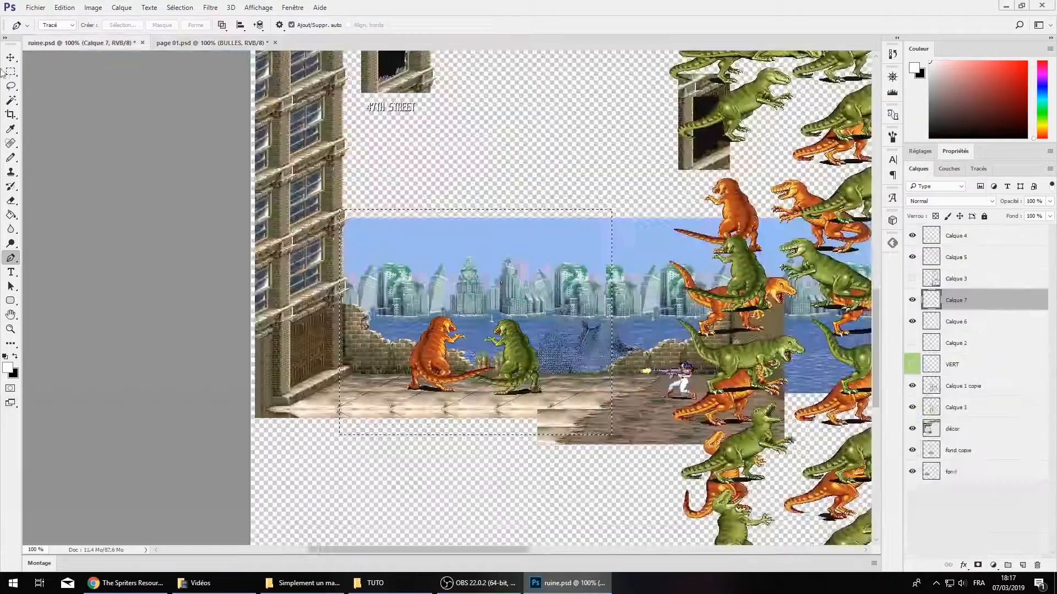
key(ctrl+plus)
key(m)
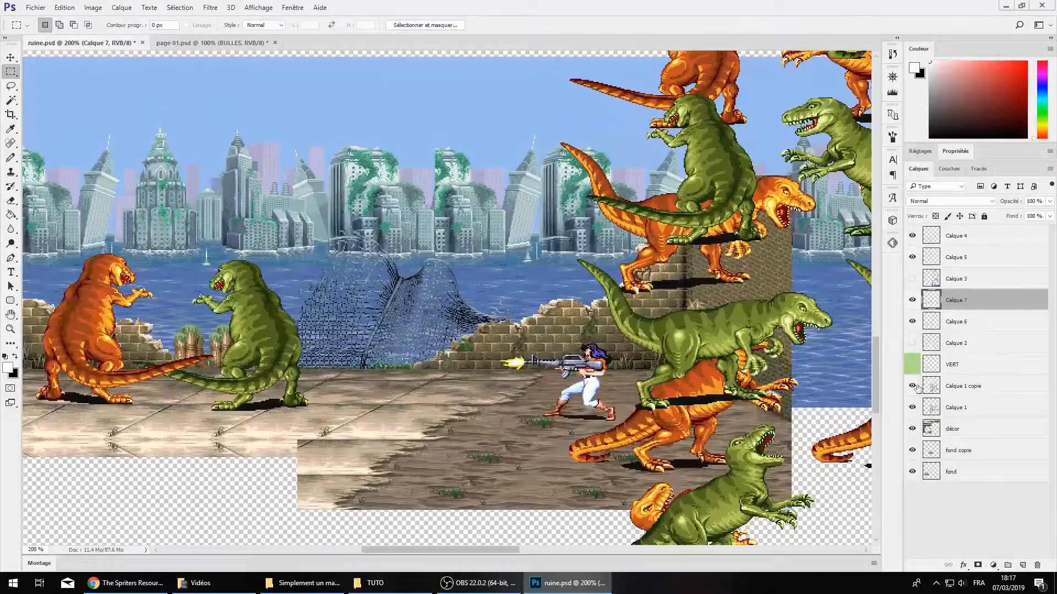
click(913, 386)
click(912, 407)
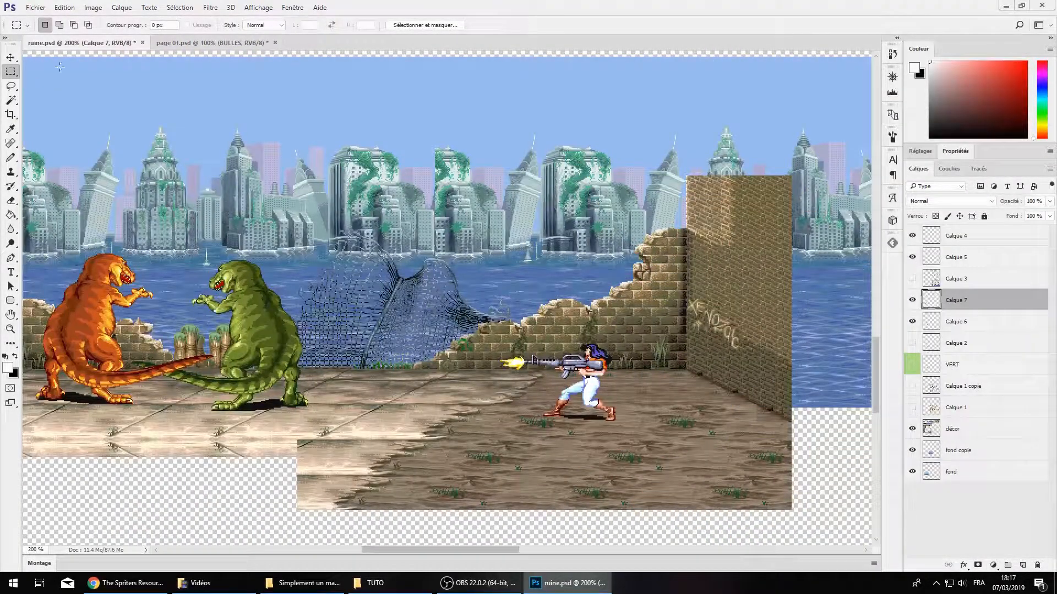
scroll(509, 302, up, 1)
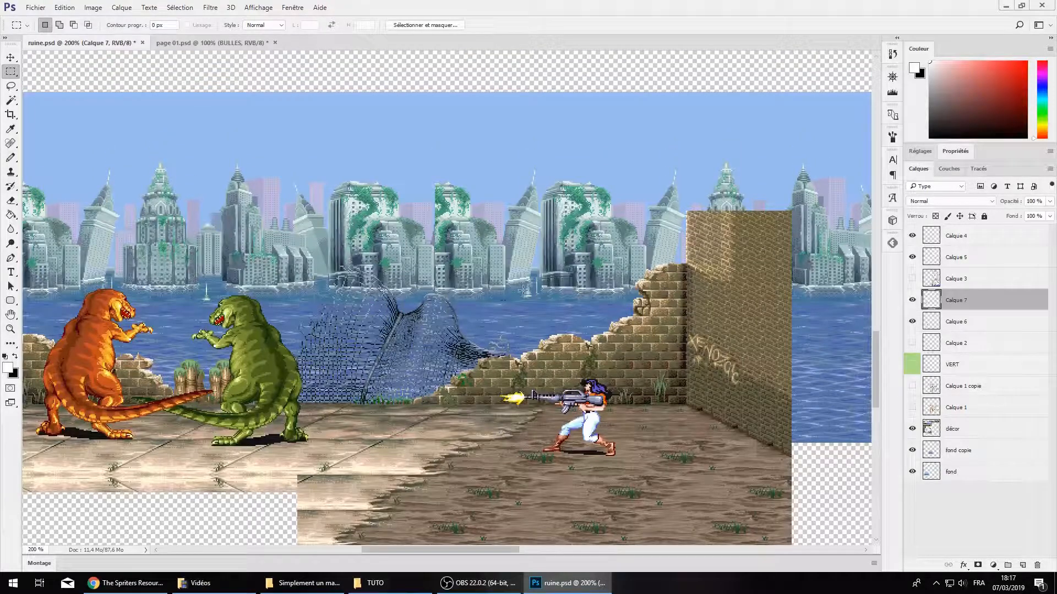
Switch to Chrome and run a Google Images search for "explosion" in a new tab
click(128, 583)
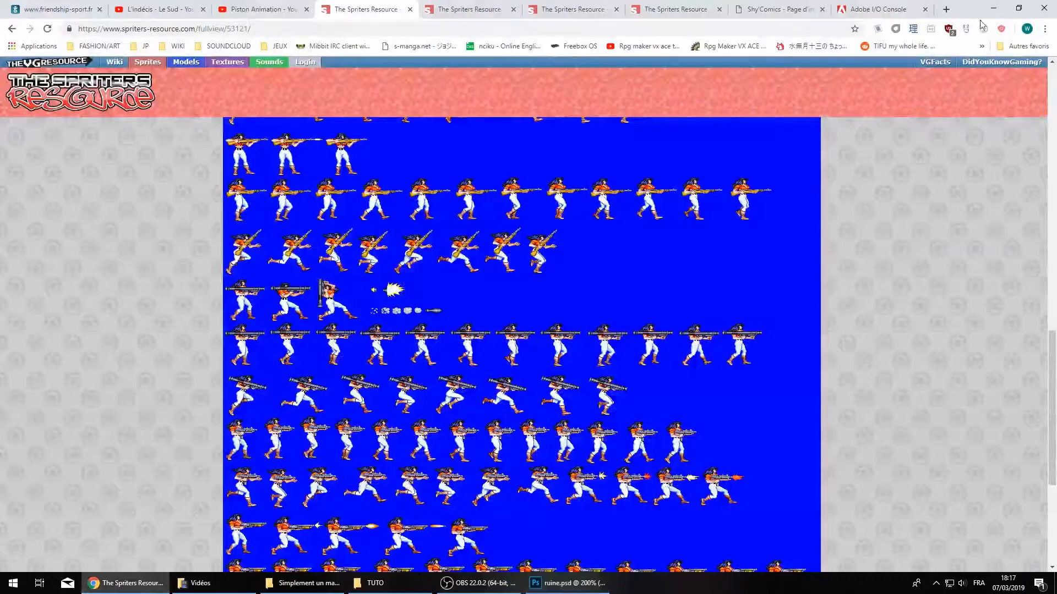
click(951, 6)
text(explosion)
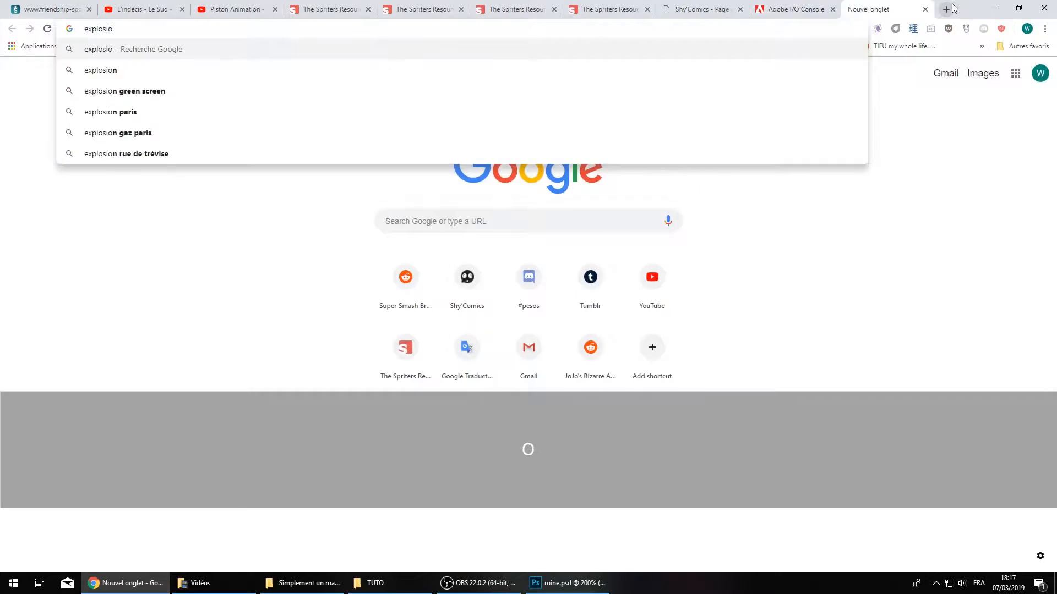
key(Return)
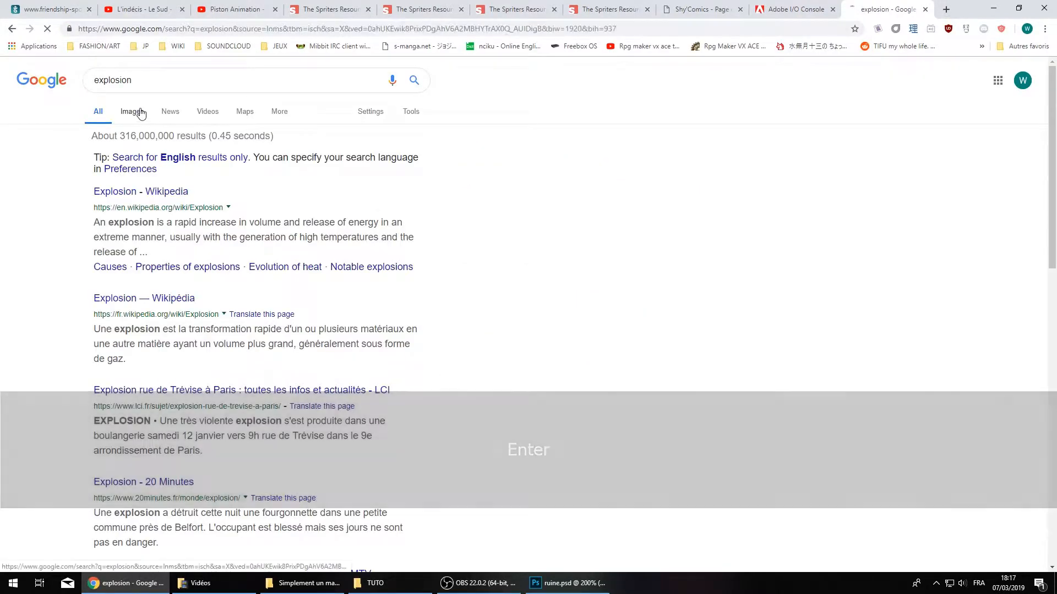
click(139, 112)
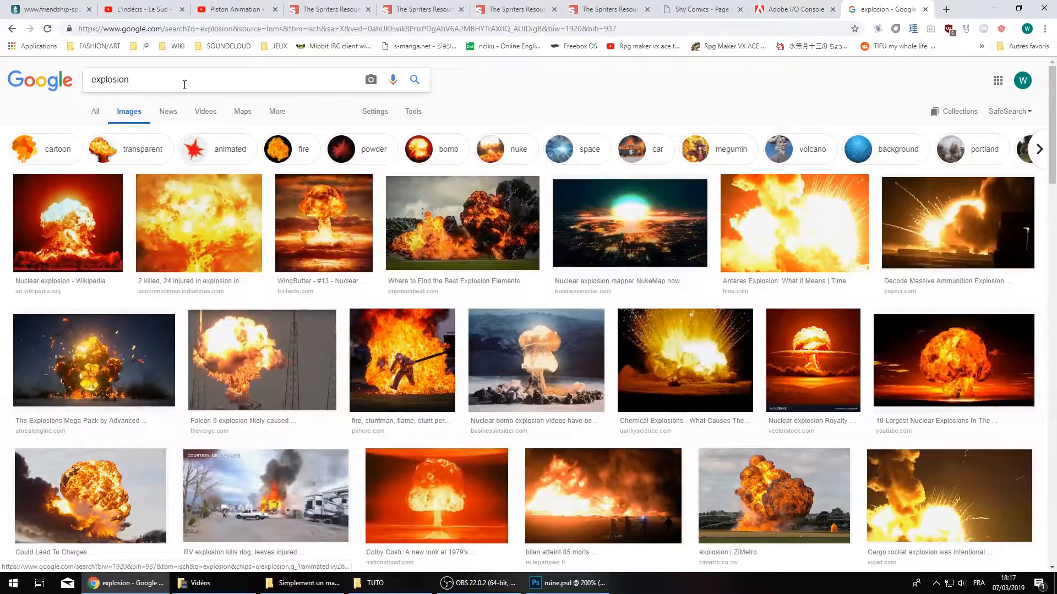
Refine the image search to "explosion coup de feu"
drag(185, 84, 1, 69)
key(Right)
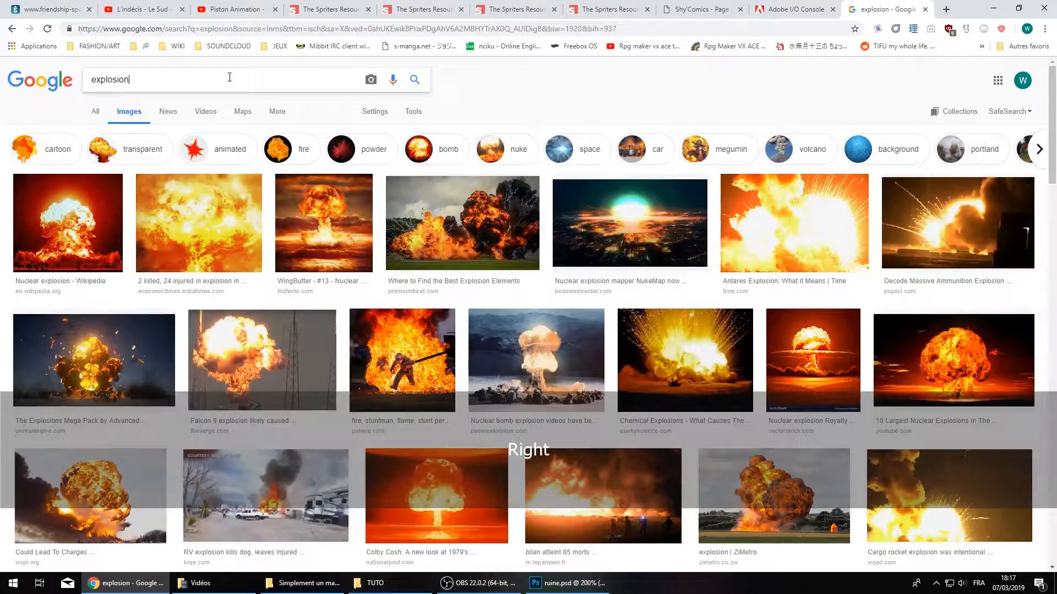
text(coup de)
key(BackSpace)
key(BackSpace)
key(BackSpace)
text(p de)
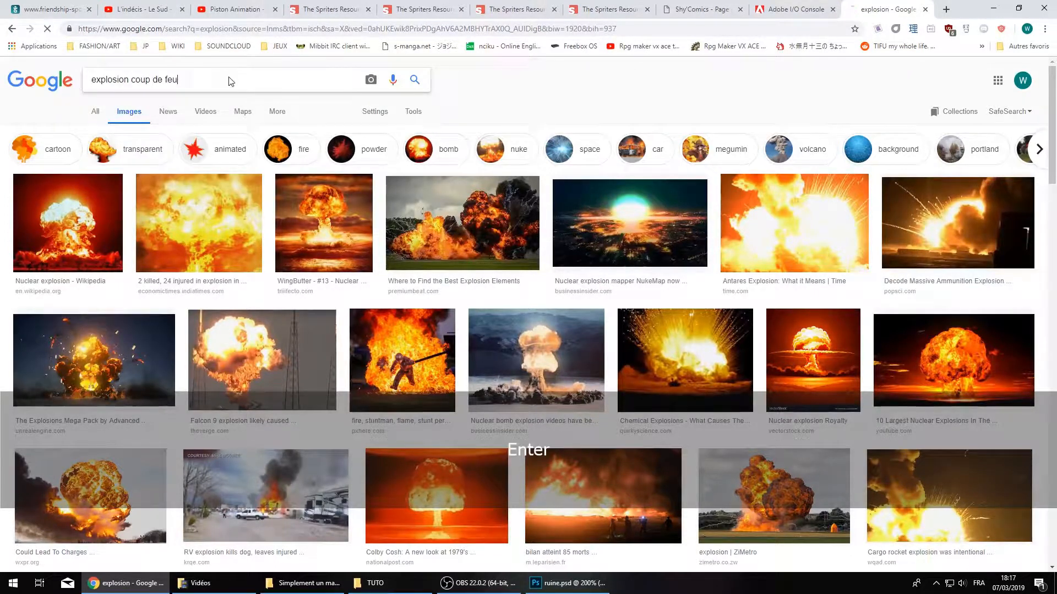
Open the picture of an orange fireball on a black background and copy the image
click(64, 223)
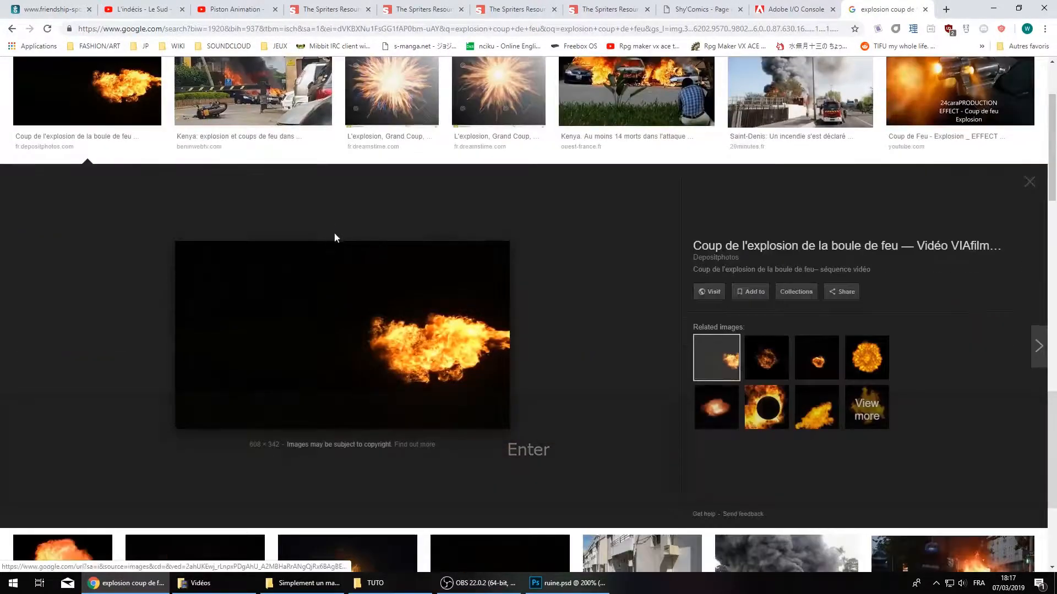
scroll(335, 238, down, 3)
scroll(431, 230, up, 2)
right_click(412, 300)
click(465, 409)
Return to ruine.psd in Photoshop, paste the fireball picture and place its flame tip at the woman's rifle muzzle
click(567, 583)
key(ctrl+v)
drag(661, 285, 410, 379)
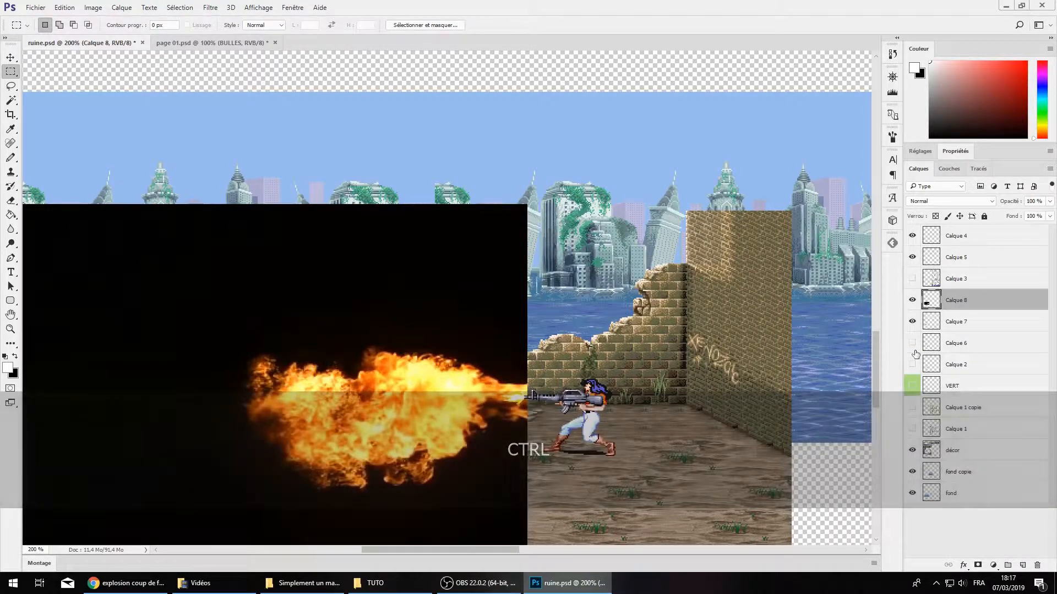
Hide the small muzzle flash on Calque 5 and nudge the fireball picture slightly up and to the left
click(912, 260)
key(ctrl+Up)
key(ctrl+Up)
key(ctrl+Up)
key(ctrl+Up)
key(ctrl+Left)
key(ctrl+Left)
key(ctrl+Left)
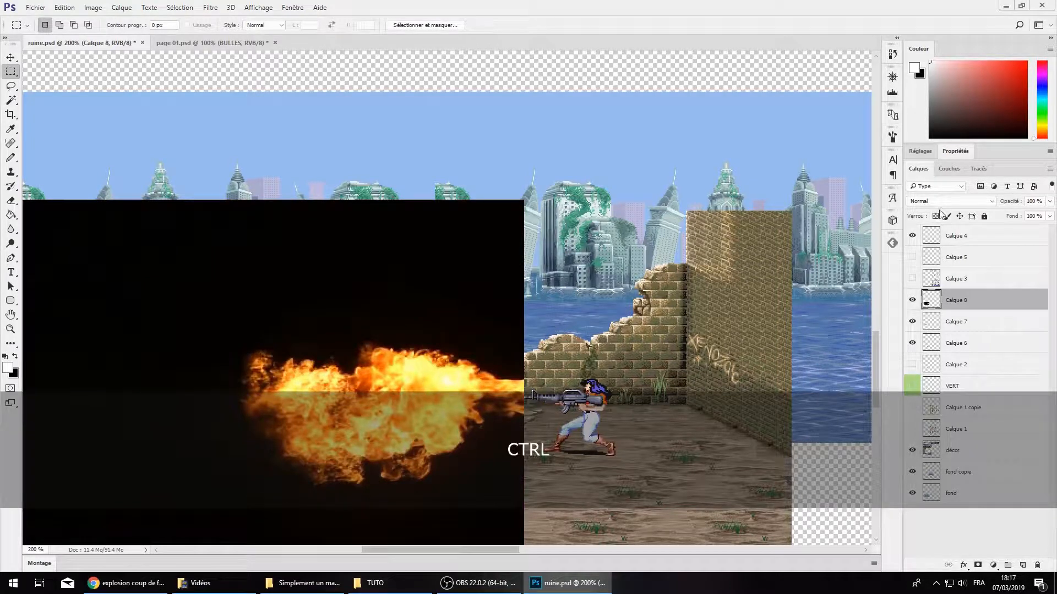
Set the blend mode of the fireball layer, Calque 8, to Eclaircir
click(940, 202)
click(936, 205)
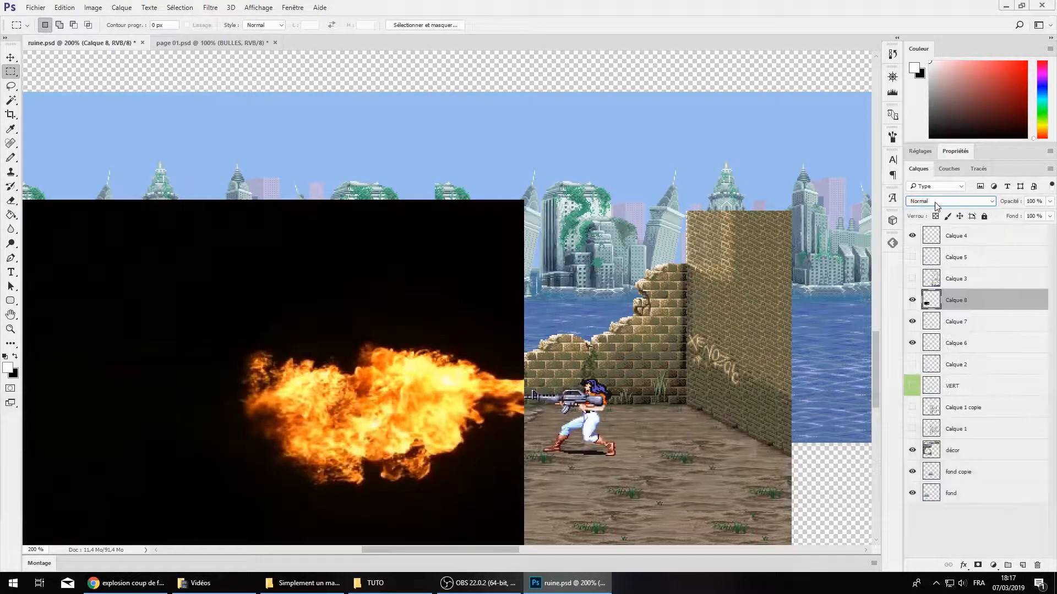
click(935, 204)
key(Down)
key(Down)
key(Down)
key(Return)
key(Down)
key(Down)
key(Down)
key(Down)
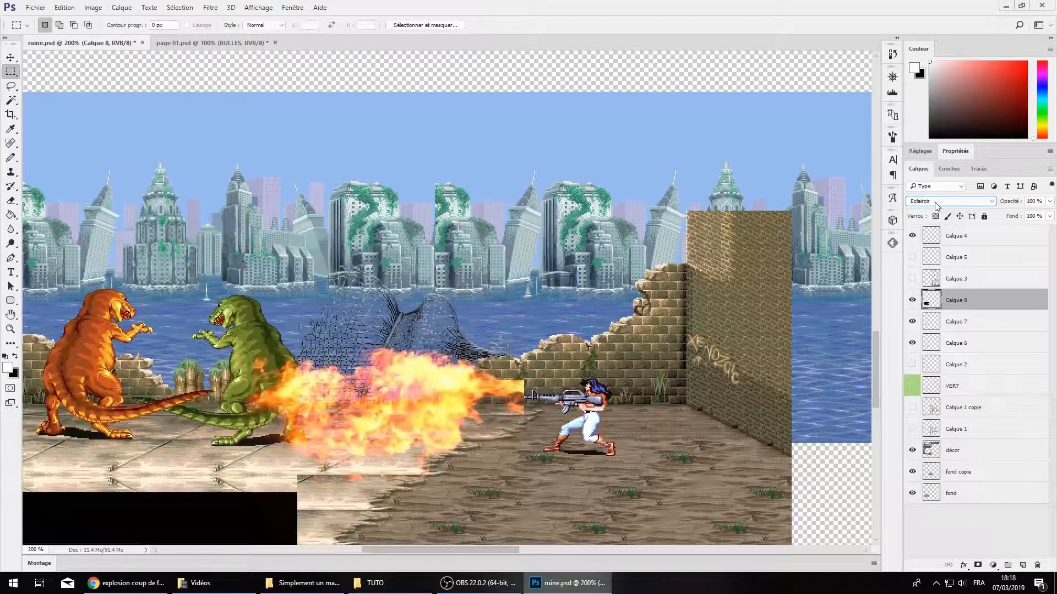
click(936, 205)
click(603, 328)
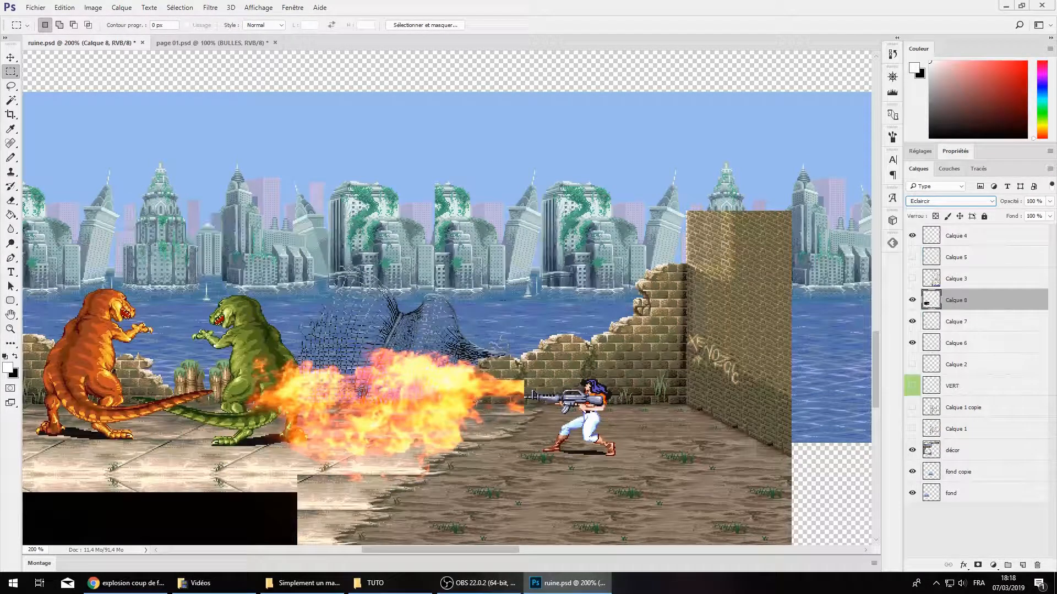
drag(477, 402, 466, 329)
scroll(498, 397, down, 2)
click(928, 208)
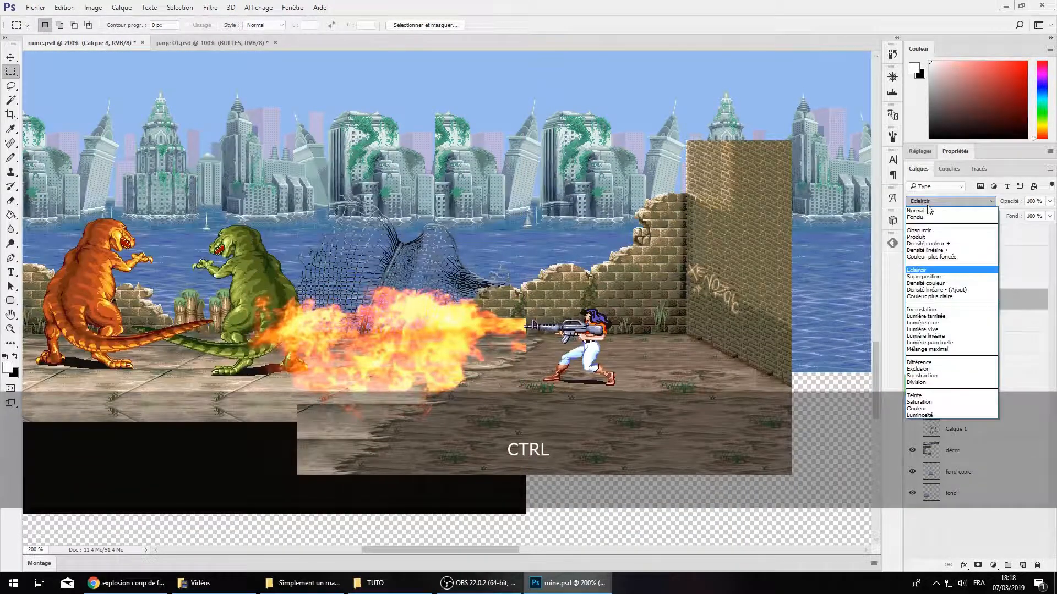
click(928, 208)
click(928, 208)
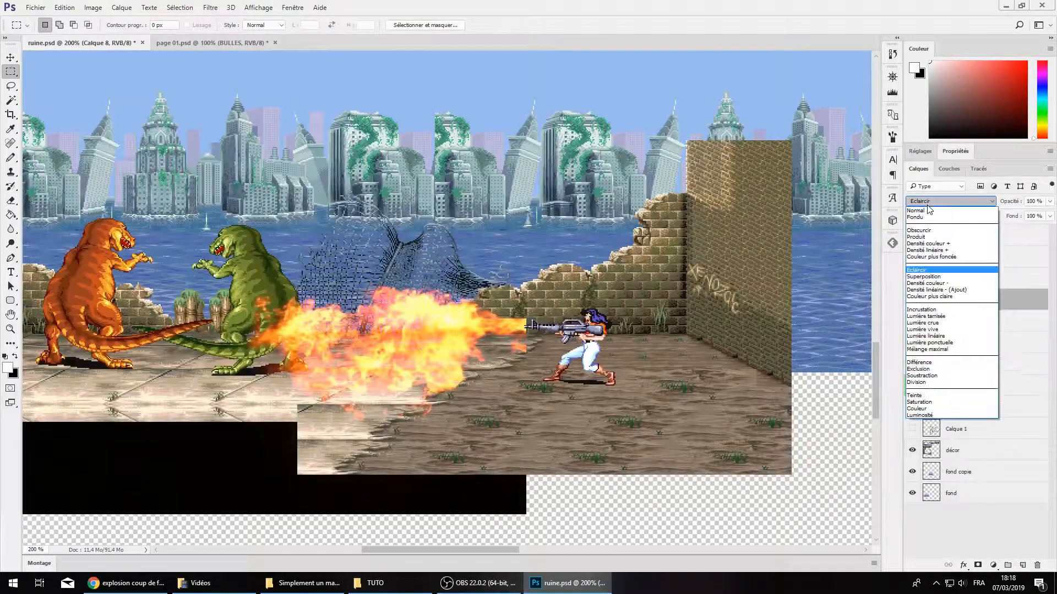
click(928, 207)
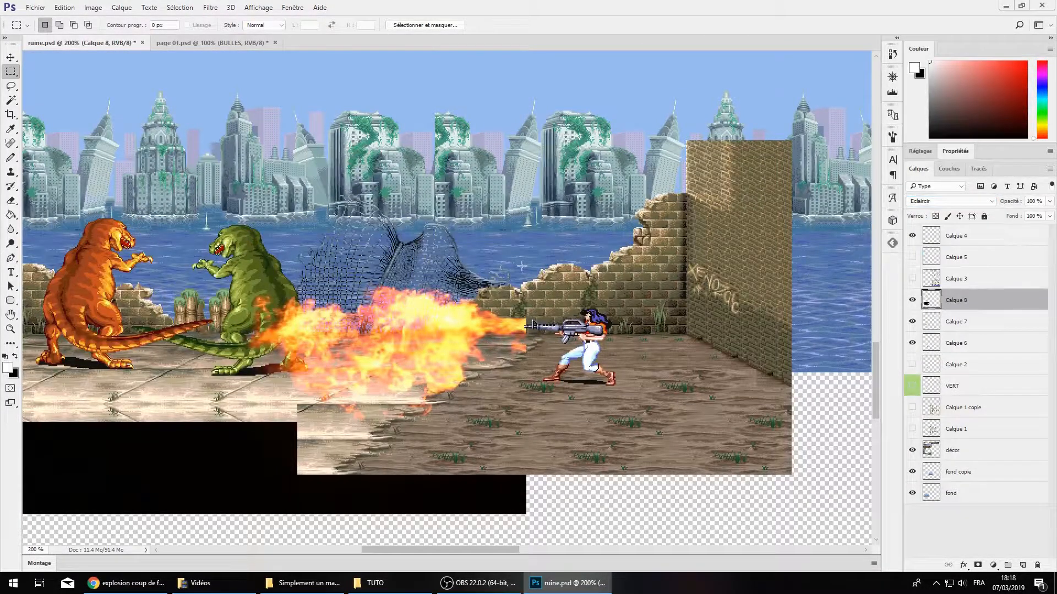
Add a white layer mask to Calque 8 and display the mask on its own
key(ctrl+KP_Add)
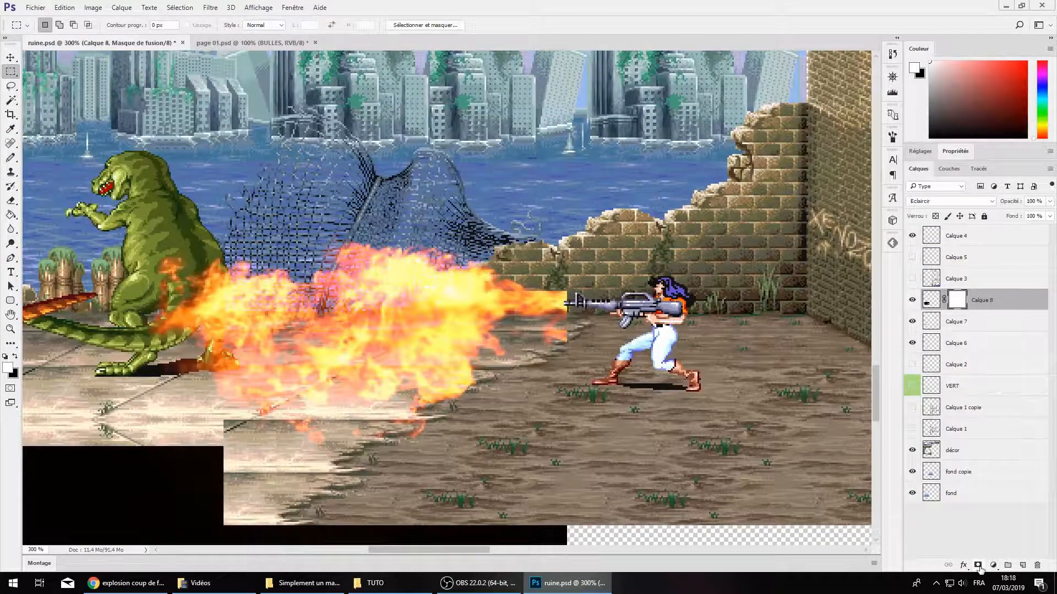
scroll(765, 289, up, 2)
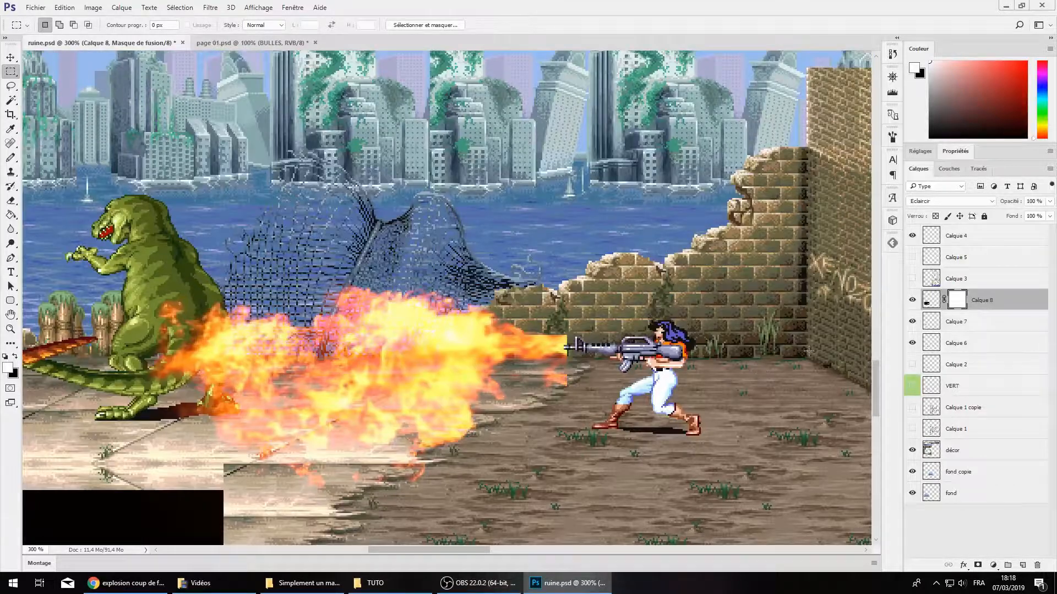
alt+click(956, 301)
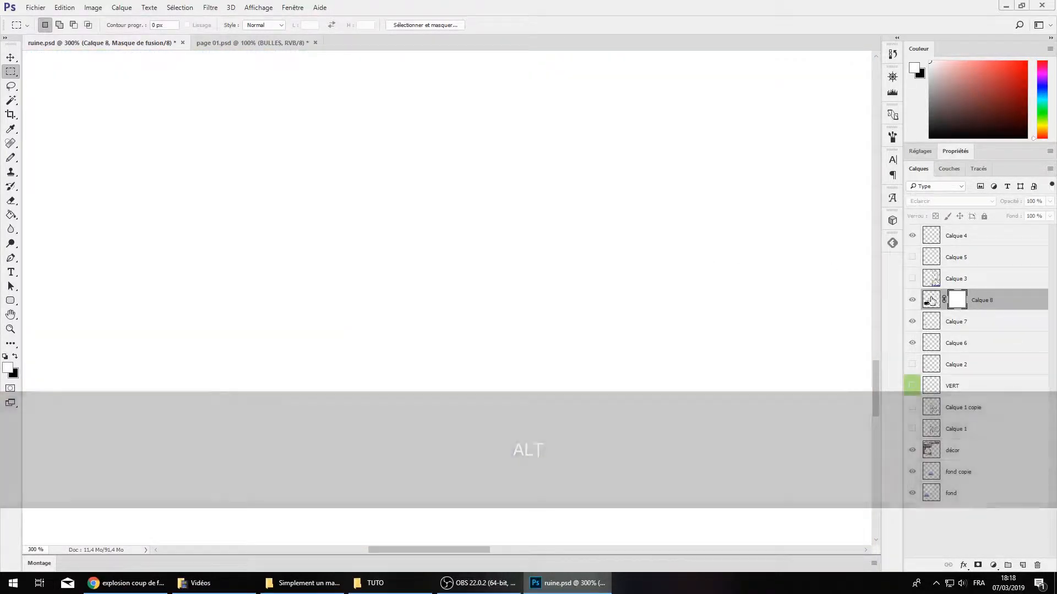
click(933, 300)
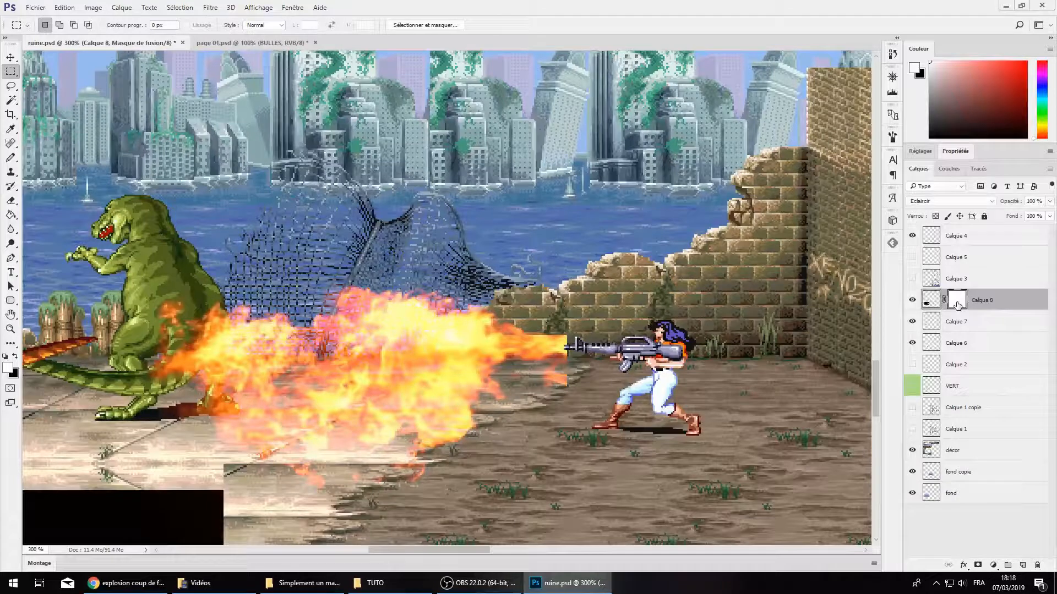
alt+click(955, 302)
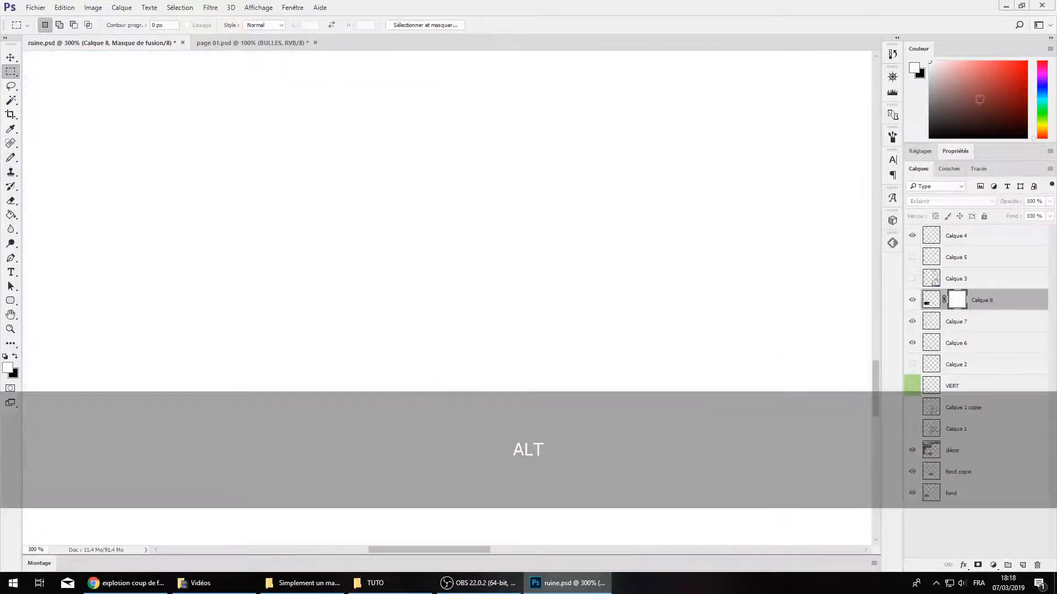
Sketch a test doodle in black on Calque 8's mask with the Pencil and return to the composite image
right_click(10, 157)
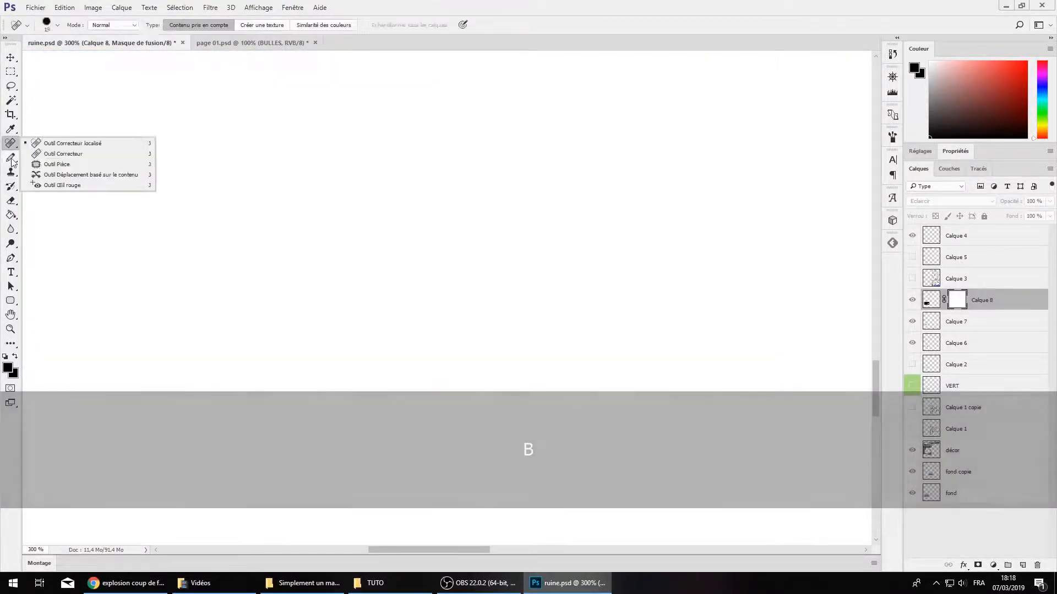
click(55, 158)
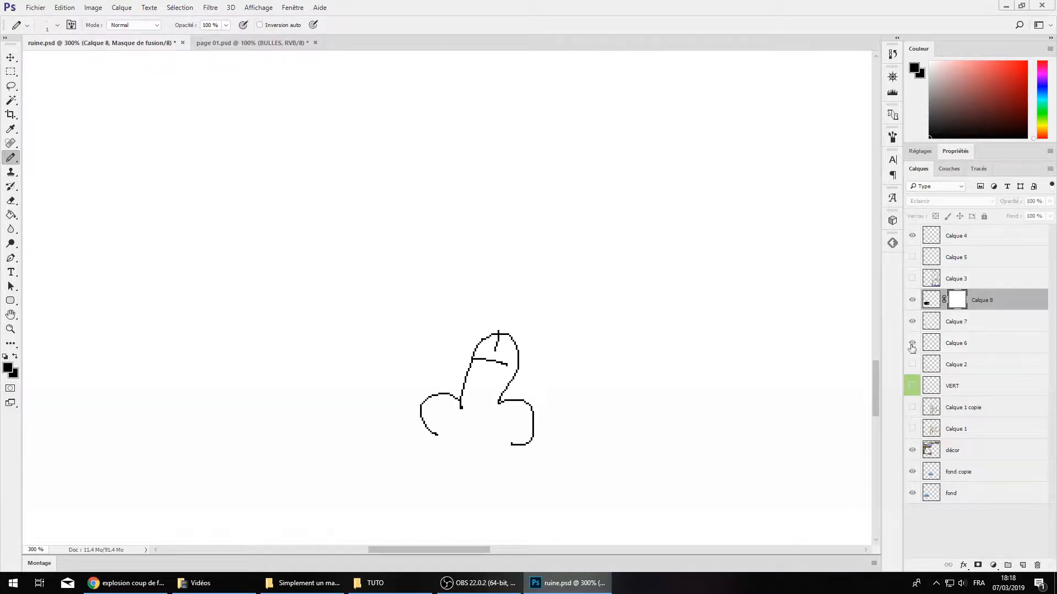
click(930, 302)
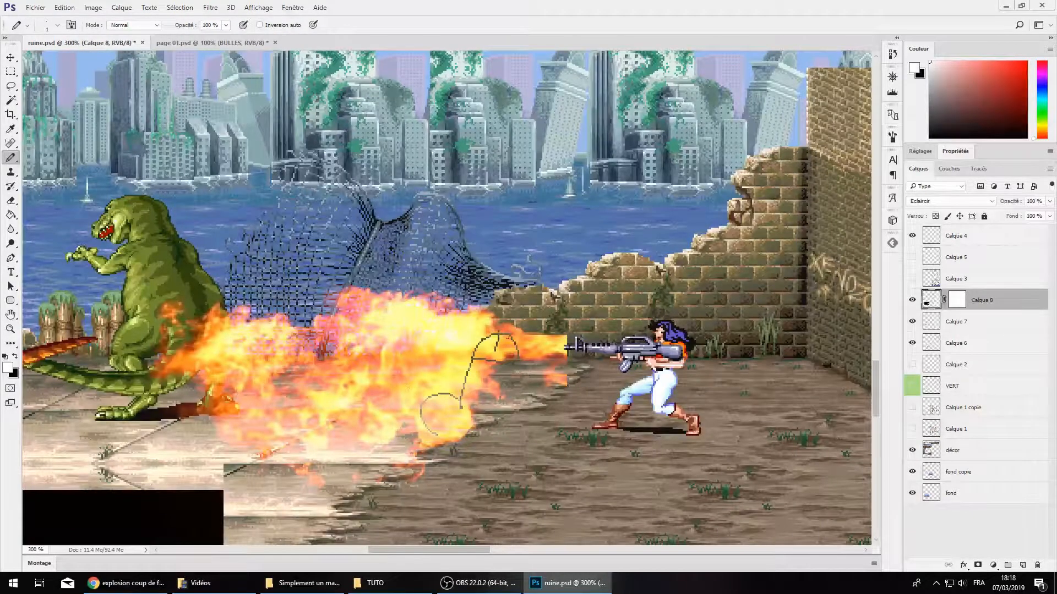
click(960, 306)
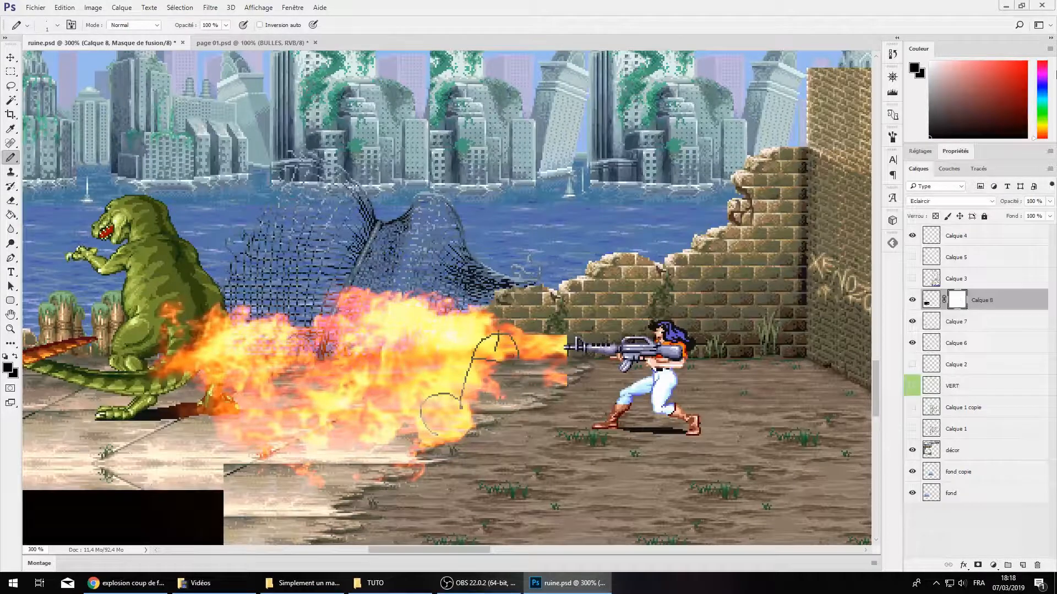
Paint black on Calque 8's mask to trim the fireball's square-cut edge to a point at the rifle muzzle
click(50, 28)
click(70, 58)
click(493, 359)
click(11, 85)
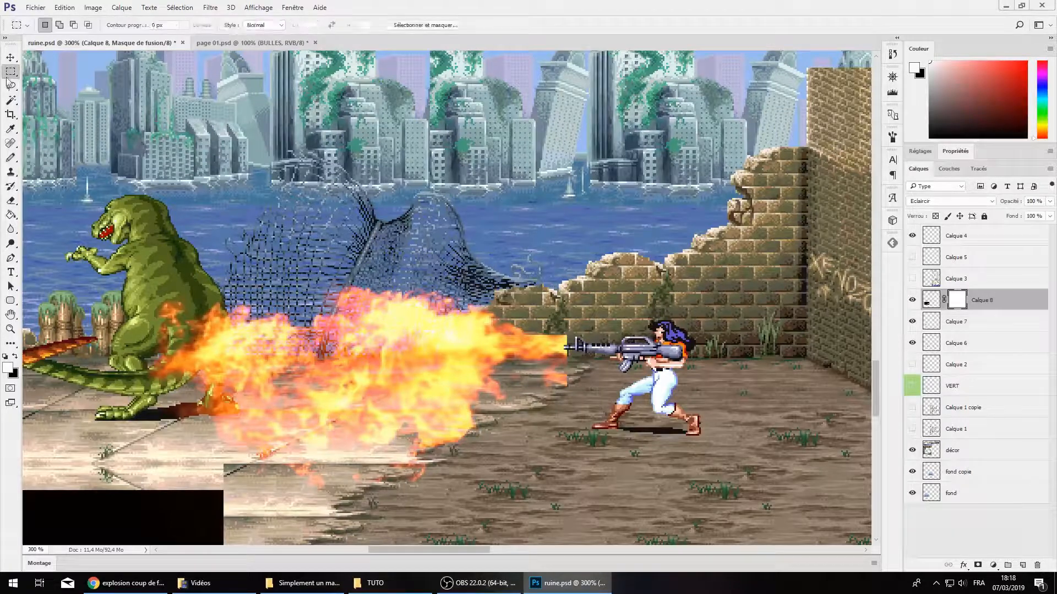
key(b)
key(x)
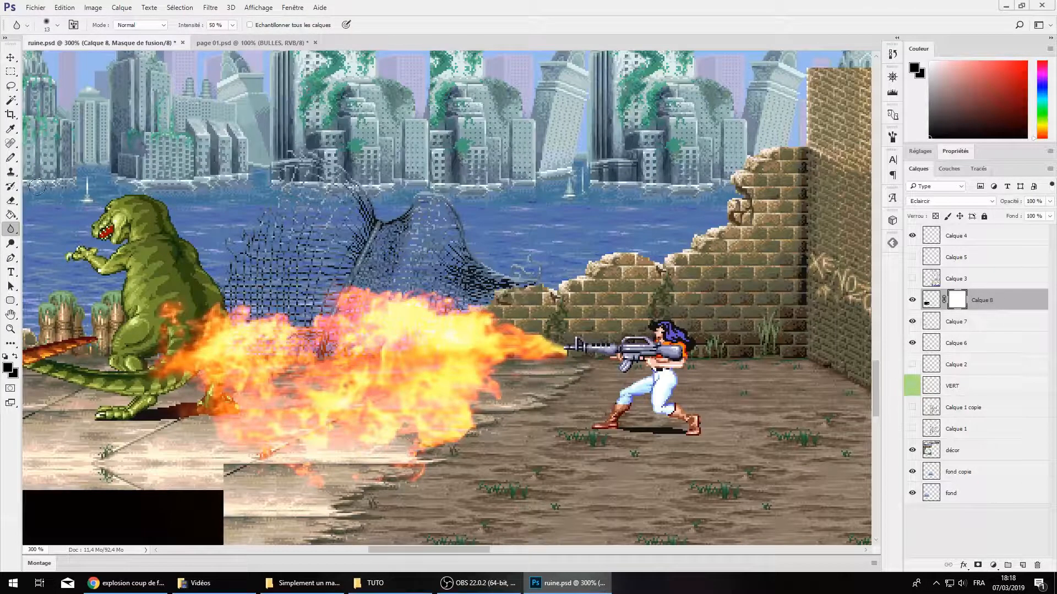
Apply a horizontal white-to-black linear gradient to Calque 8's mask so the fireball fades out near the rifle muzzle
key(b)
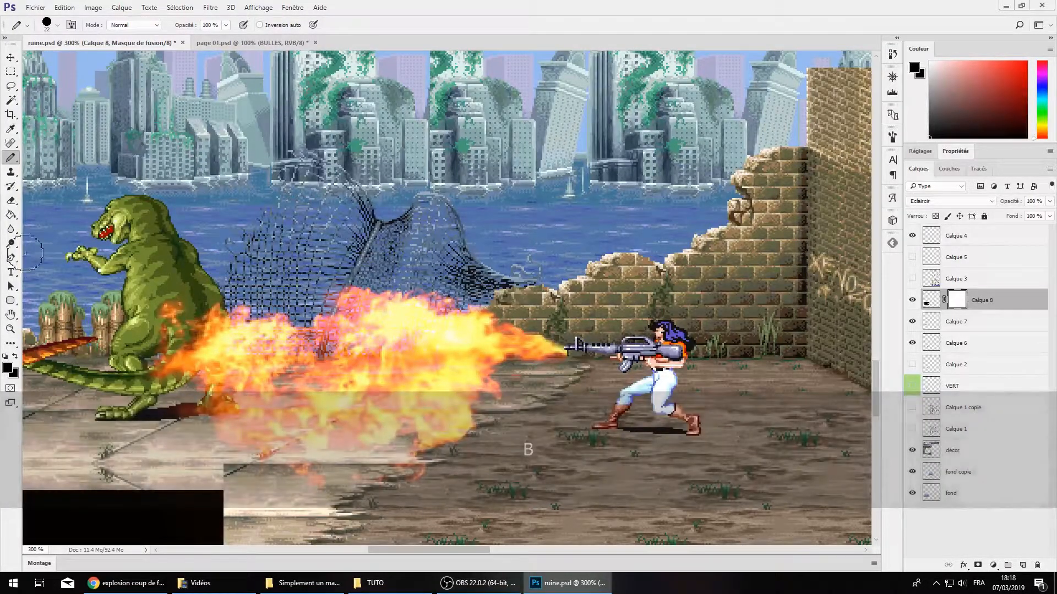
click(11, 216)
click(61, 215)
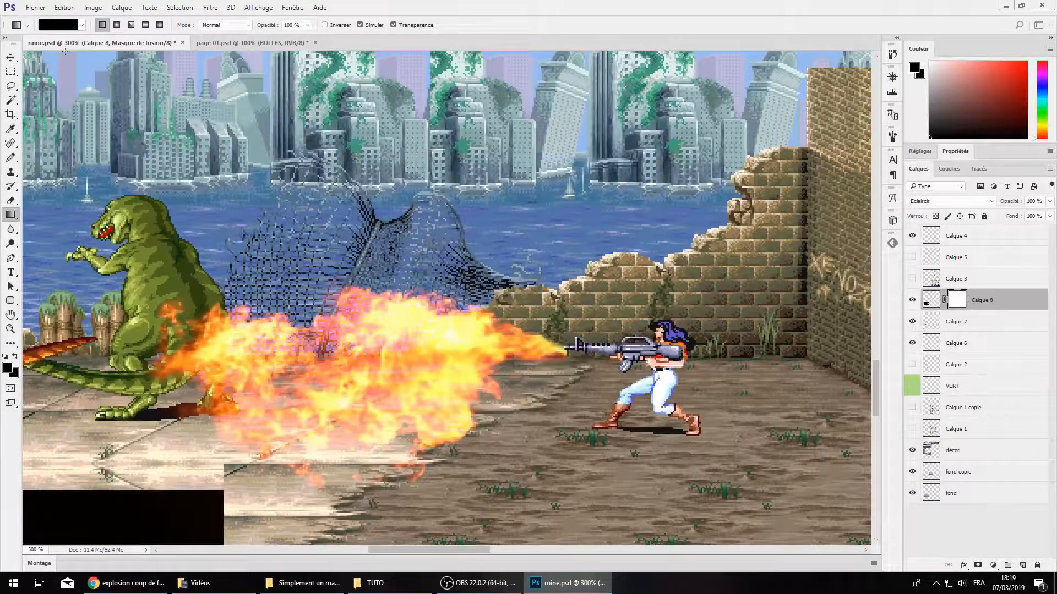
click(80, 25)
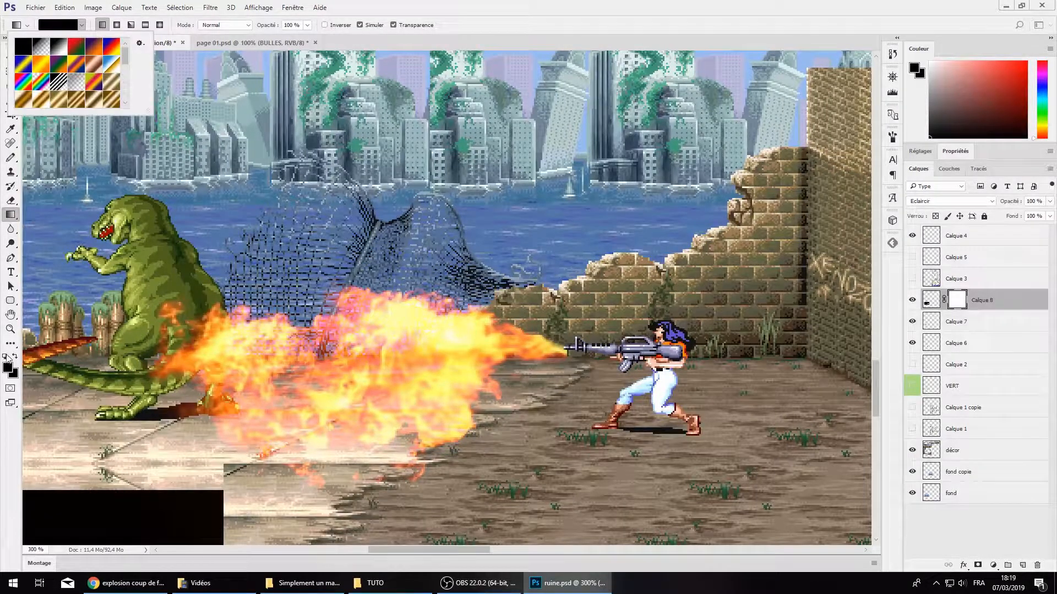
click(13, 358)
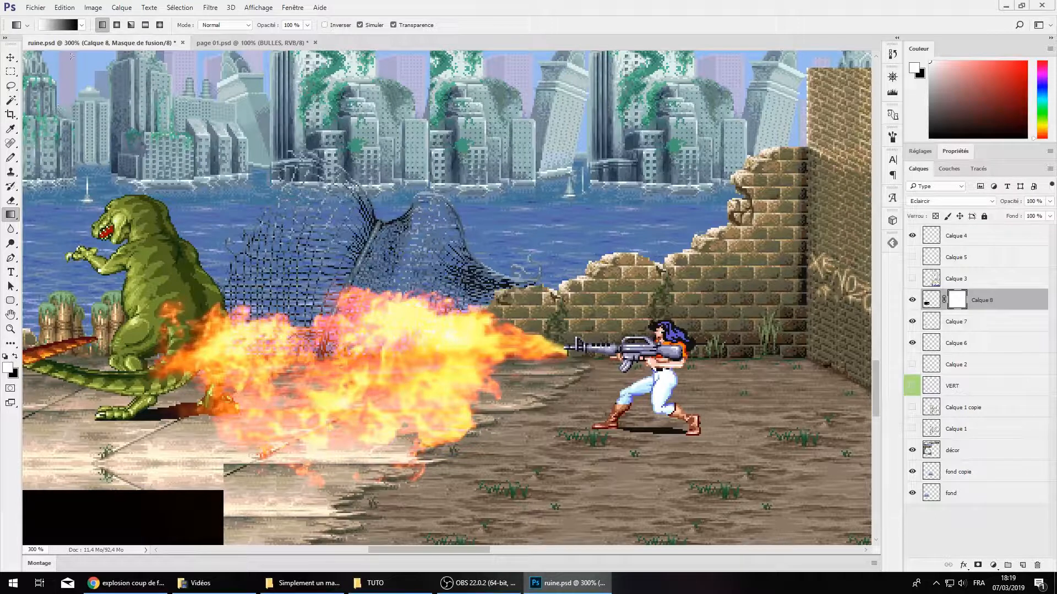
drag(543, 352, 484, 353)
key(ctrl+z)
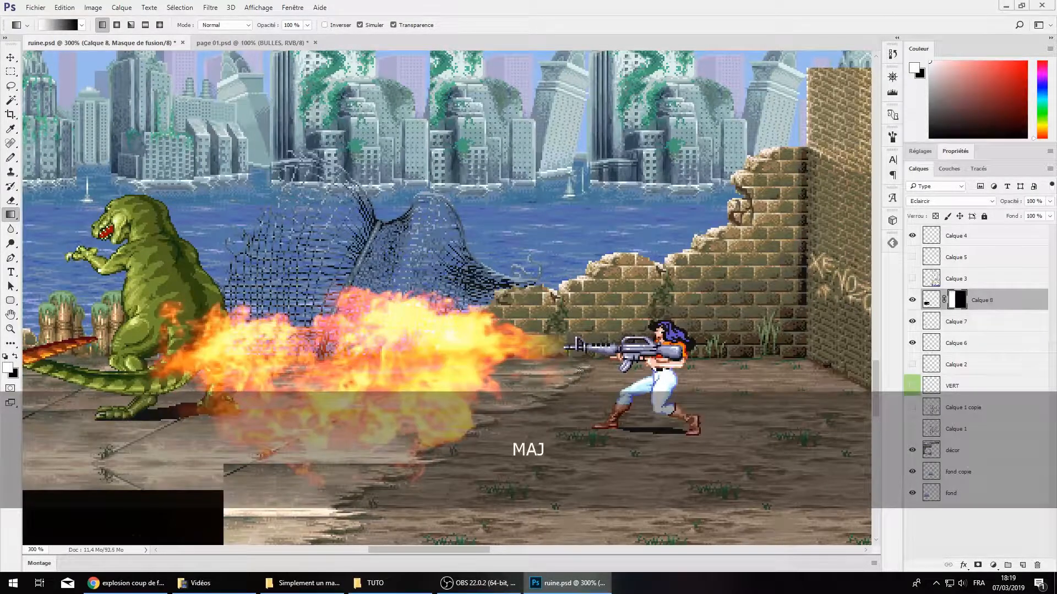
Redraw the white-to-black gradient on Calque 8's mask near the rifle and compare the fireball with and without the fade
drag(580, 370, 637, 376)
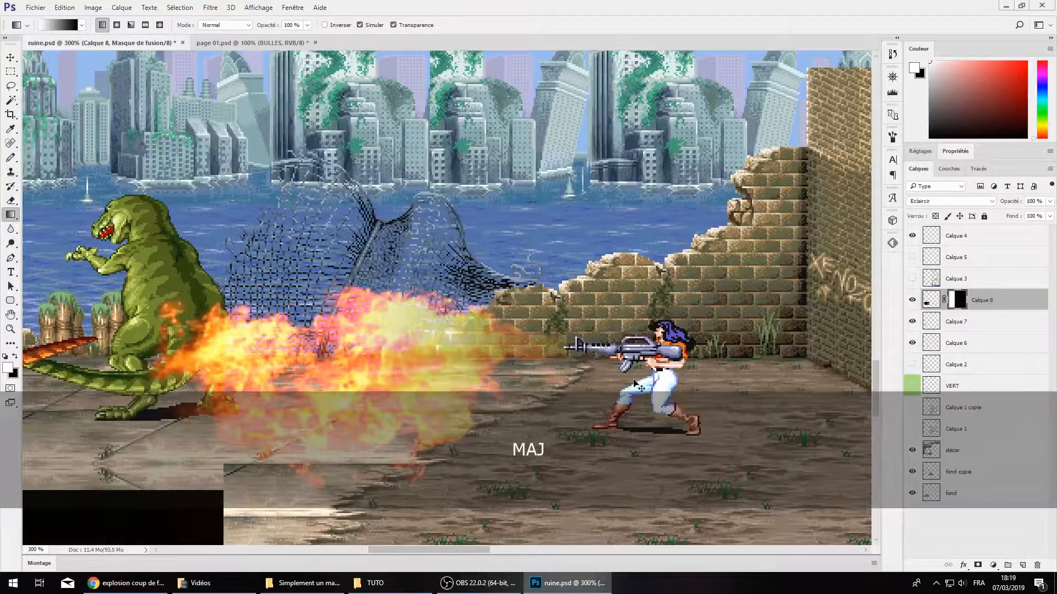
key(ctrl+z)
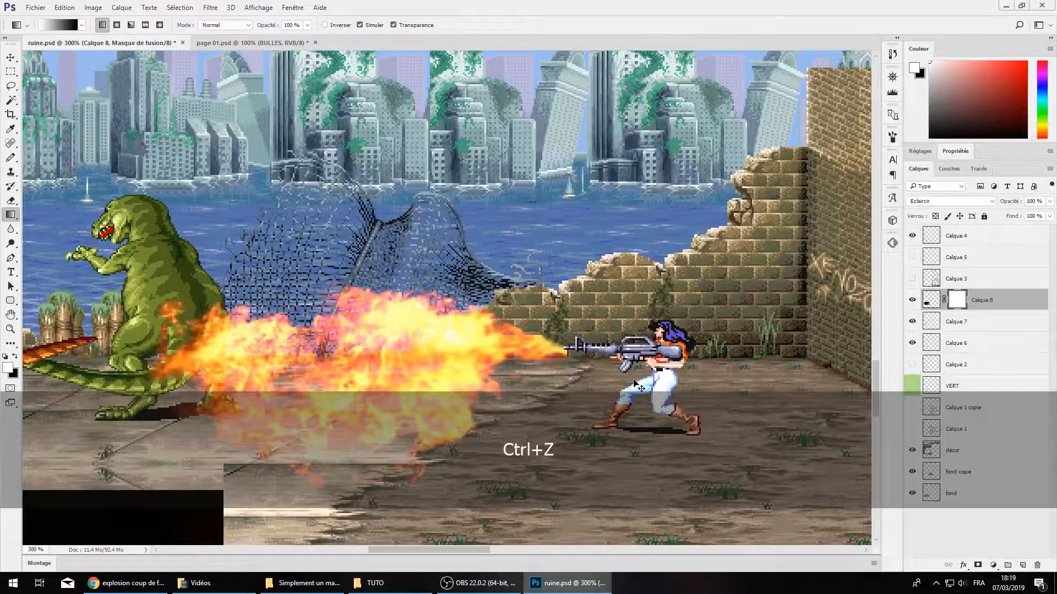
key(ctrl+y)
key(ctrl+z)
key(ctrl+y)
Switch from the Pencil to the Brush tool and shift the masked fireball up slightly in front of the rifle
key(b)
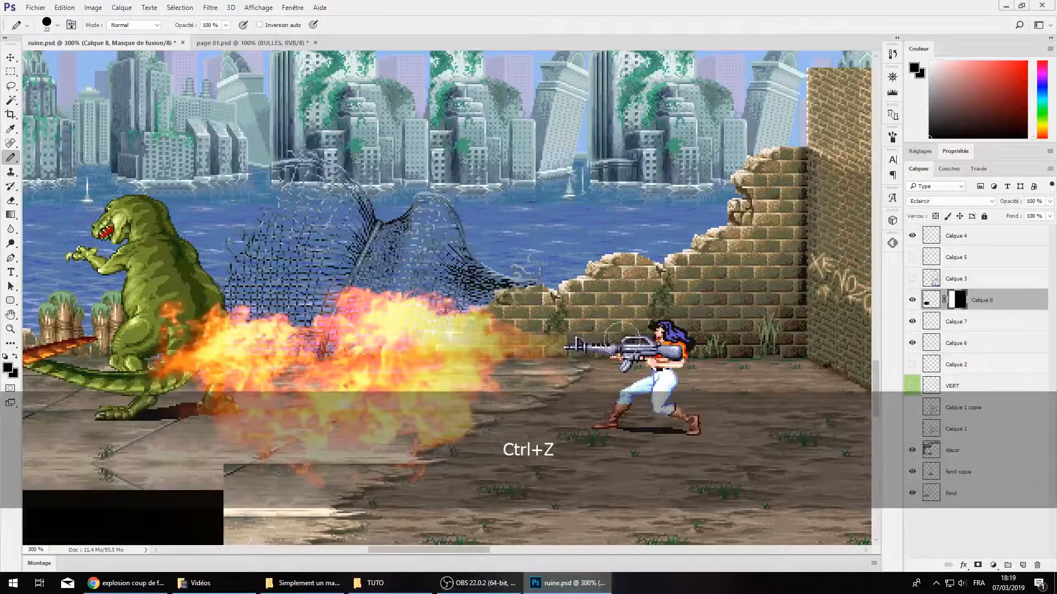
key(ctrl+z)
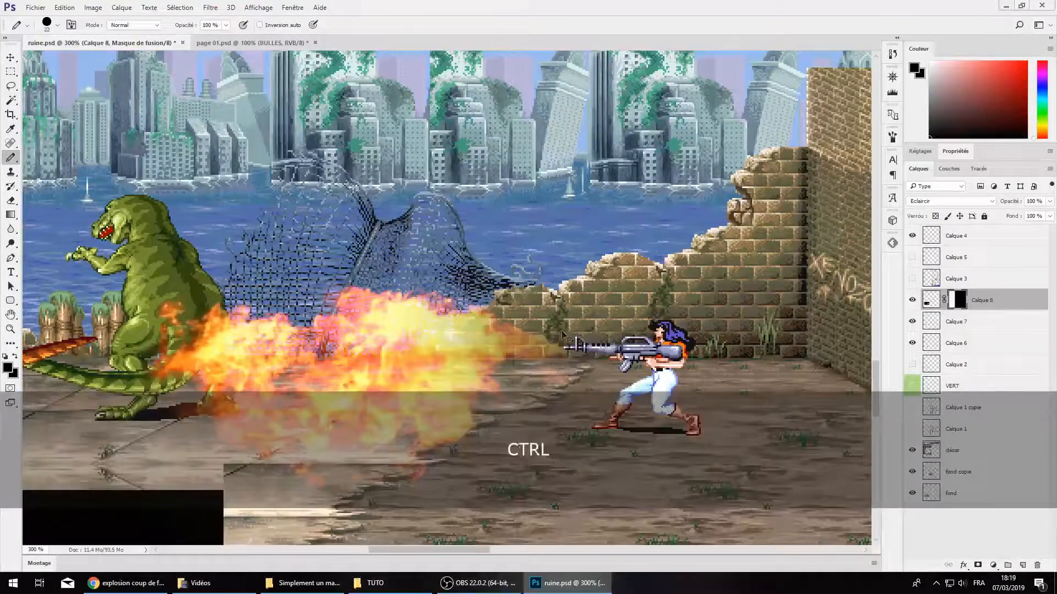
right_click(11, 160)
click(44, 155)
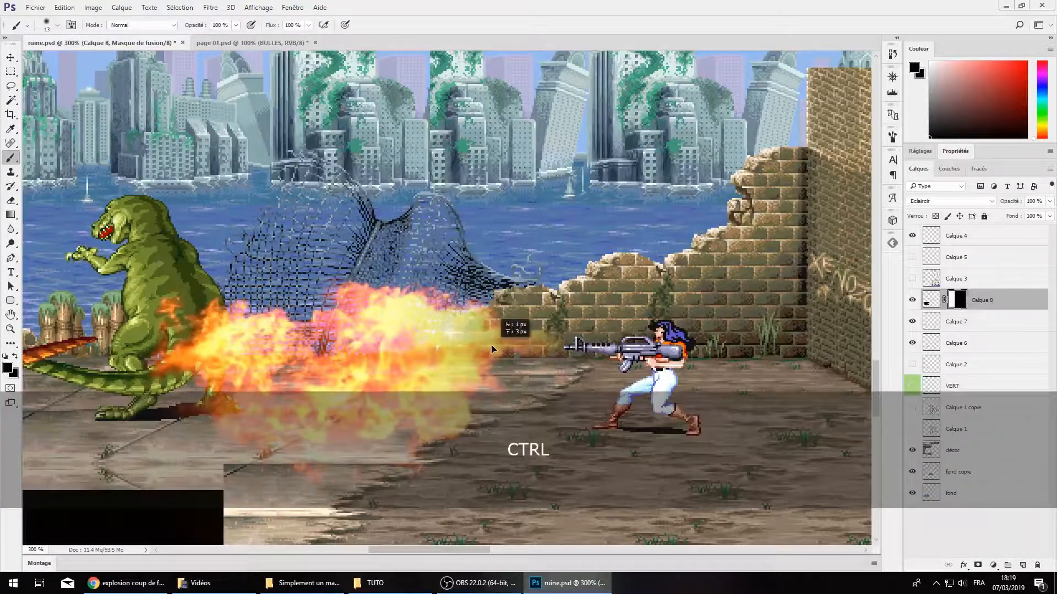
Show and select Calque 5 to preview the yellow muzzle flash at the rifle's tip
key(ctrl+KP_Subtract)
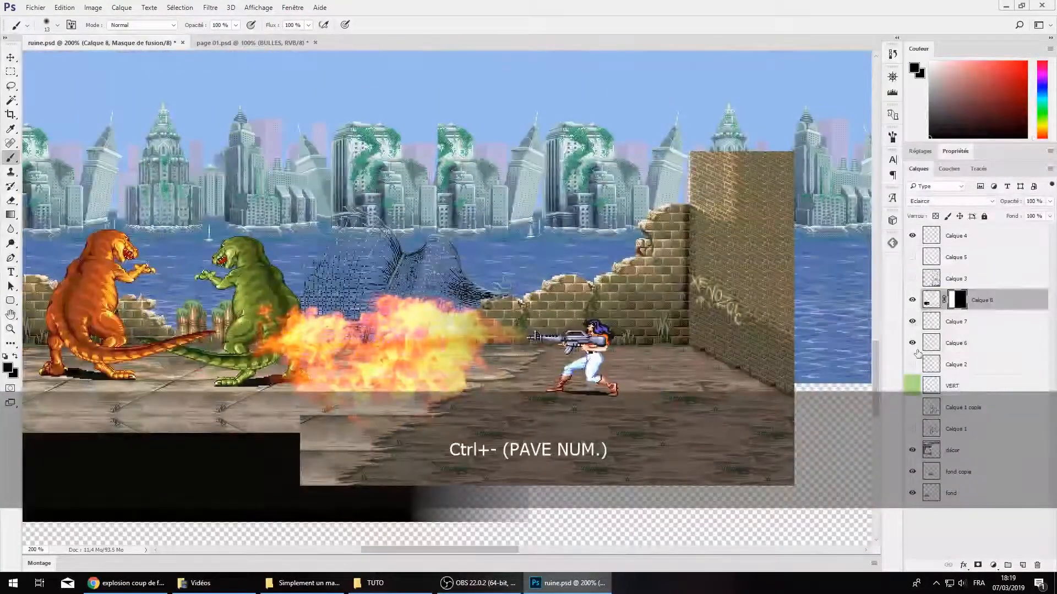
click(912, 257)
click(955, 257)
key(x)
scroll(440, 275, up, 1)
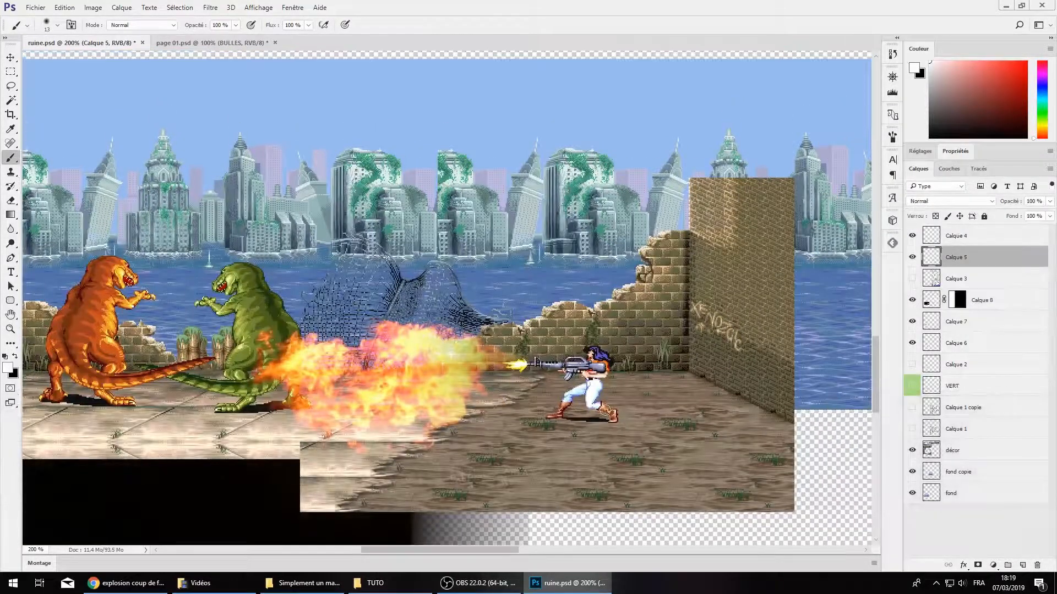
Delete Calque 6, the layer with the standing green dinosaur behind the fireball
scroll(799, 290, up, 1)
drag(417, 550, 383, 550)
click(912, 343)
click(912, 343)
click(947, 345)
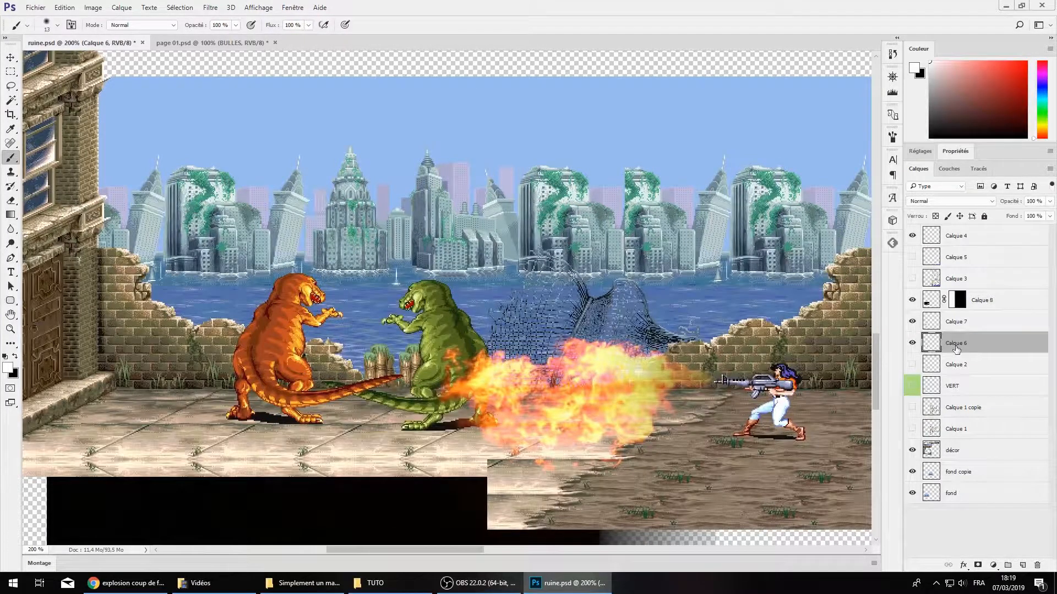
key(Delete)
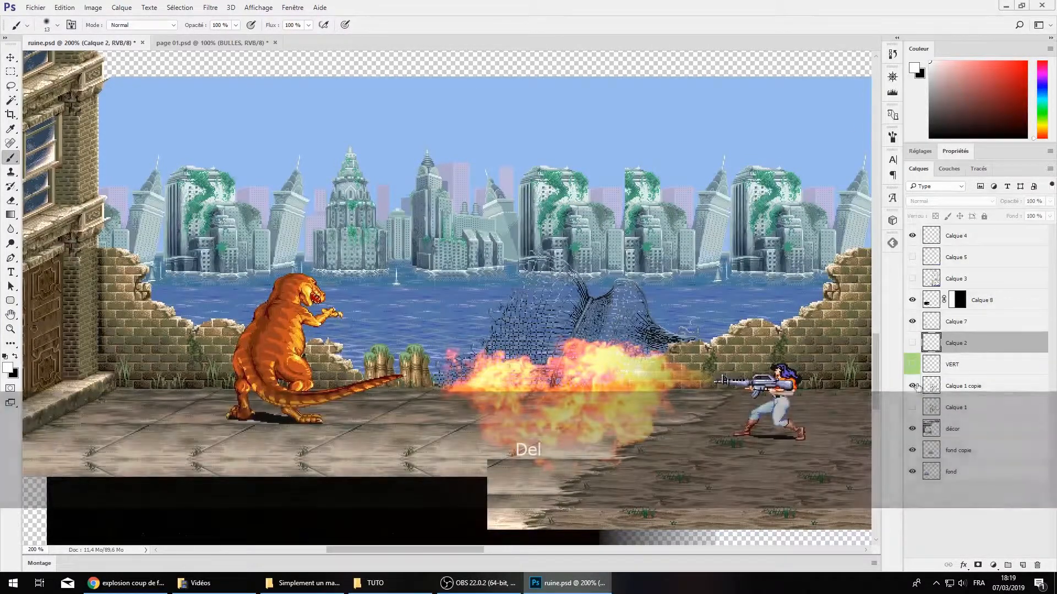
Copy the charging green dinosaur with raised tail from the Calque 1 copie sprite sheet and hide that layer again
click(911, 386)
click(948, 386)
key(ctrl+KP_Subtract)
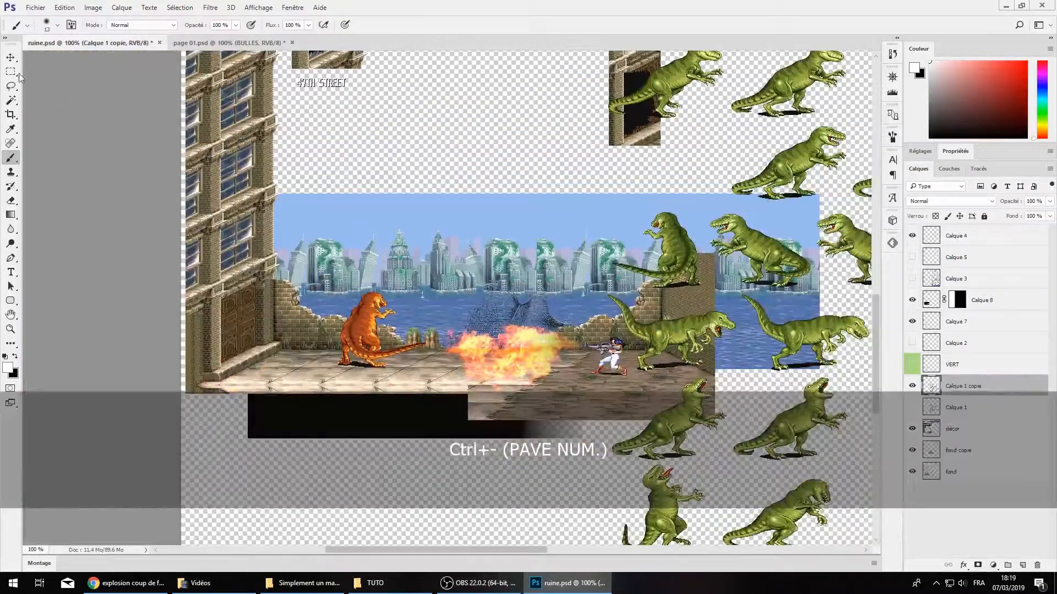
click(19, 75)
drag(461, 551, 523, 557)
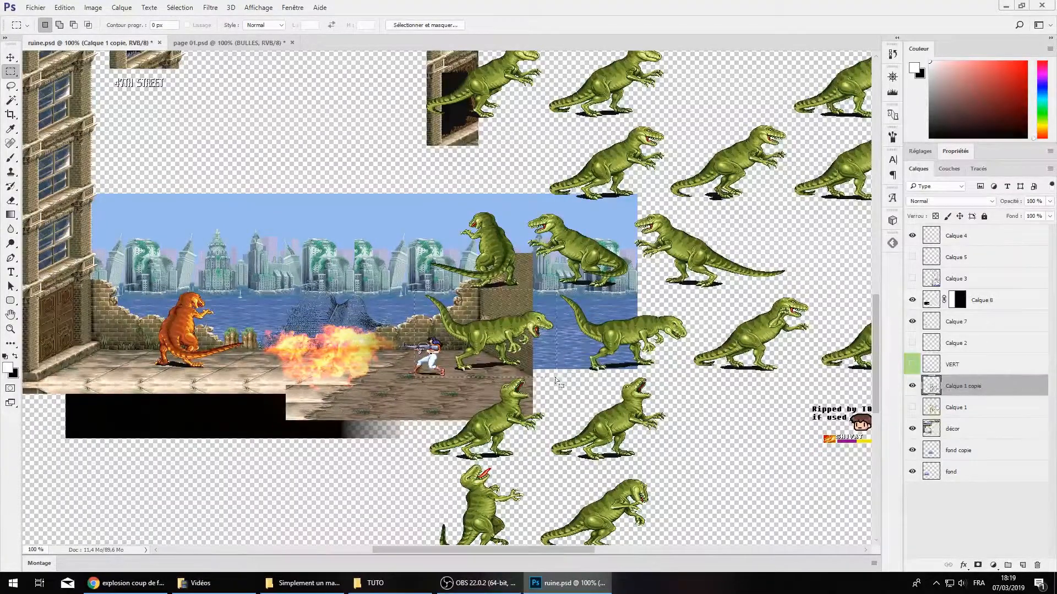
key(ctrl+x)
click(912, 386)
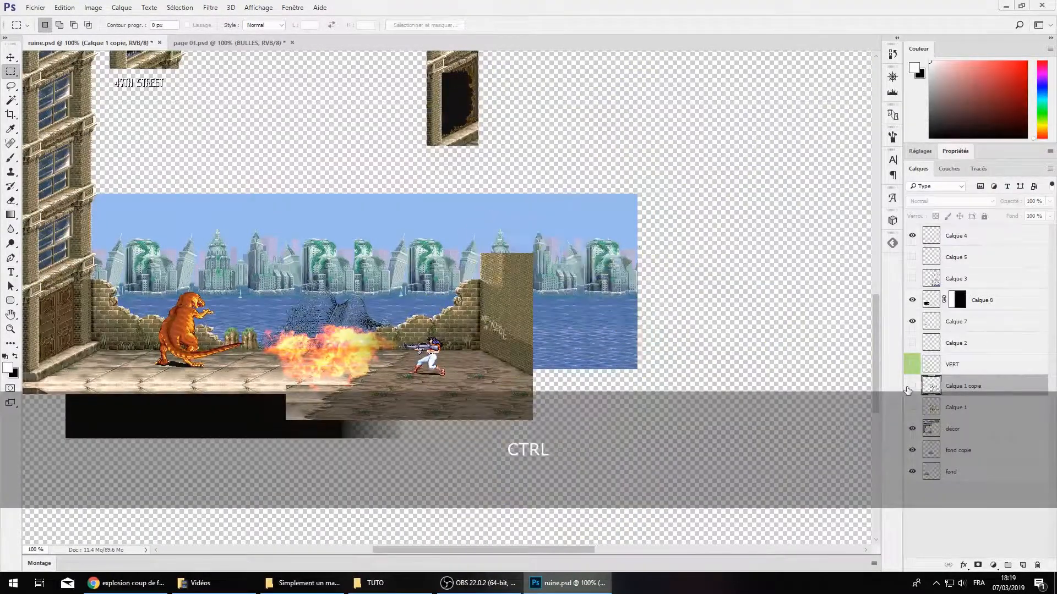
Paste the charging green dinosaur into the scene and place it behind the fireball, facing the woman
key(ctrl+KP_Add)
drag(535, 555, 500, 556)
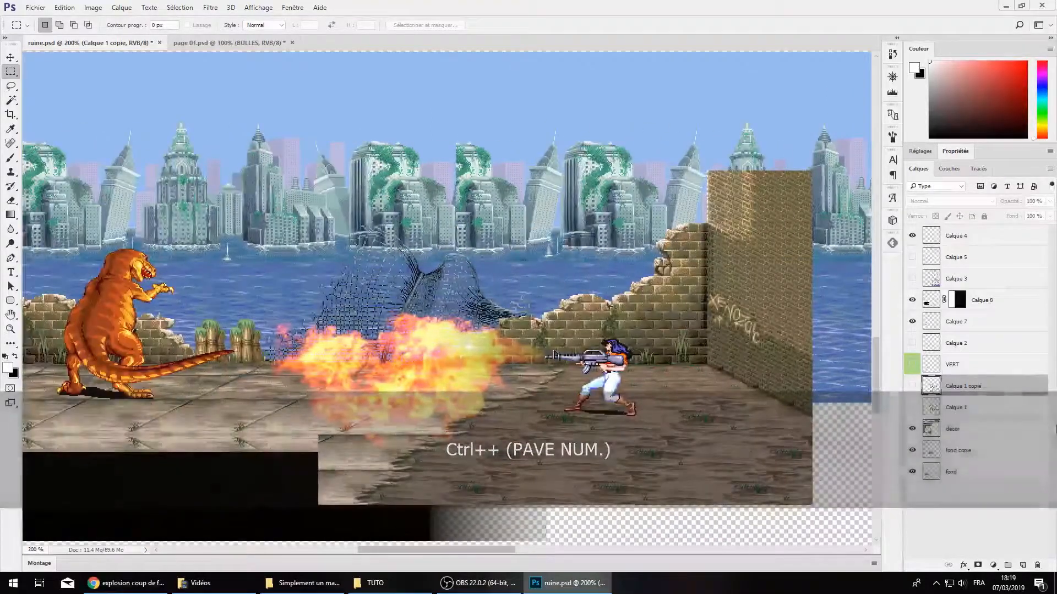
key(ctrl+v)
drag(400, 341, 492, 326)
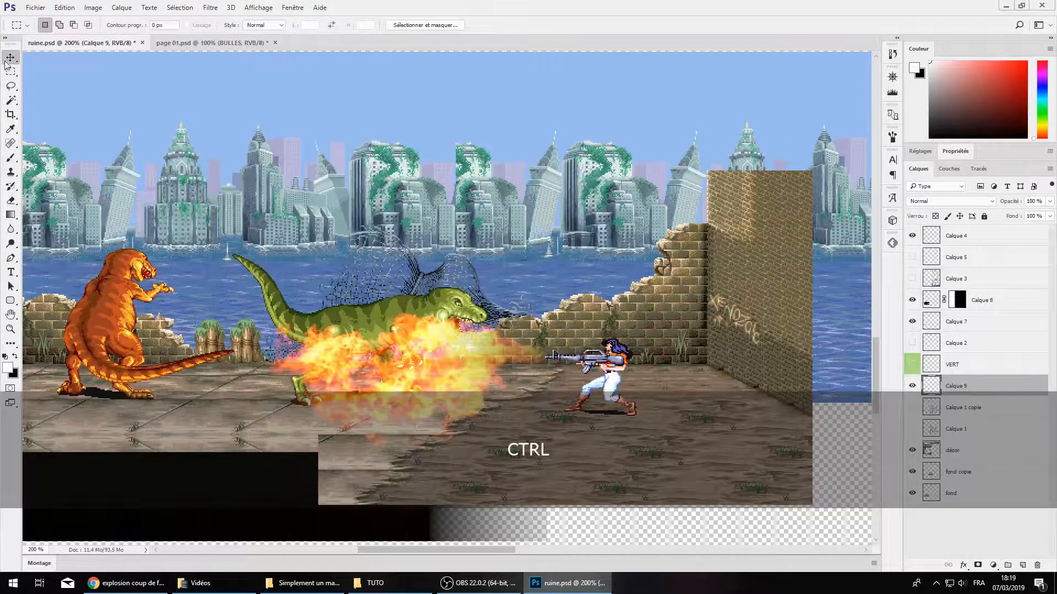
ctrl+click(324, 293)
Check what Calque 8 and Calque 7 contain by toggling their visibility, and delete Calque 7 with the orange dinosaur
key(ctrl+KP_Subtract)
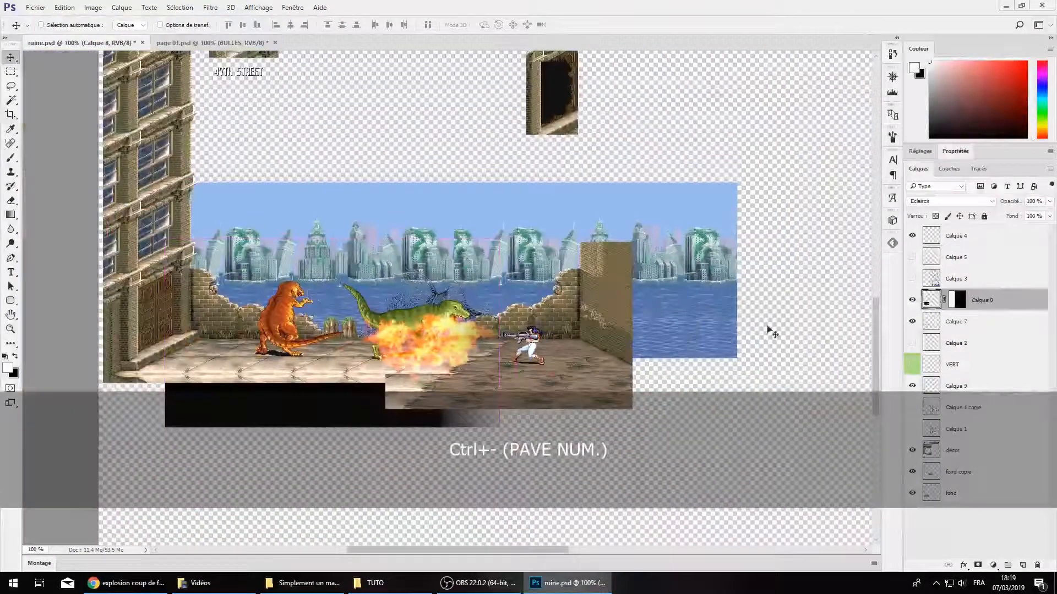
click(911, 300)
click(912, 300)
click(912, 321)
click(912, 321)
click(912, 321)
click(912, 321)
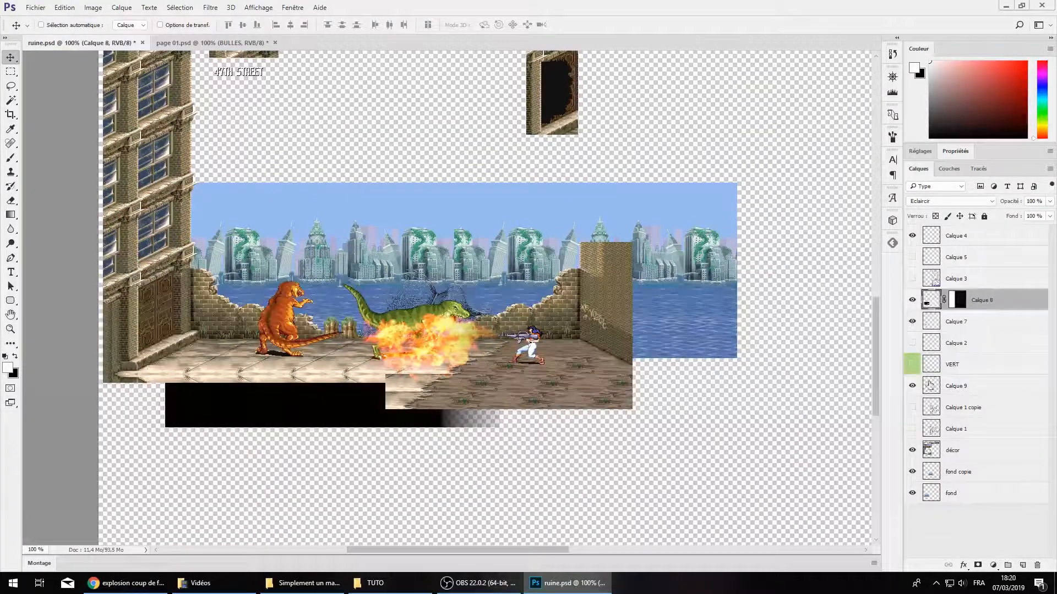
click(971, 330)
key(Delete)
Copy the merged scene in a rectangle around the charging dinosaur, fireball and woman, and paste it into page 01.psd
key(ctrl+KP_Add)
key(m)
drag(189, 122, 696, 471)
click(952, 429)
key(ctrl+c)
key(ctrl+Tab)
key(ctrl+v)
Clip the pasted scene to the blue fourth frame, Calque 7, with a black outline, framing the burning dinosaur and the woman
key(ctrl+KP_Add)
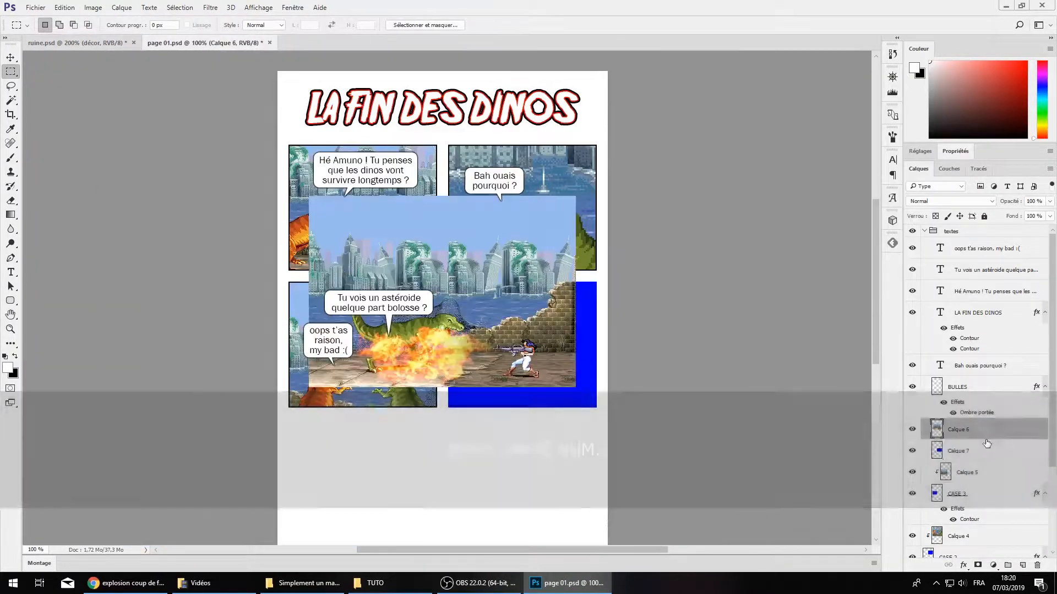
key(ctrl+Down)
key(ctrl+KP_Add)
Add the text "TIENS ! C'EST POUR MUGUL PRENDS CA !!!" on three lines above the woman in the fourth frame
key(t)
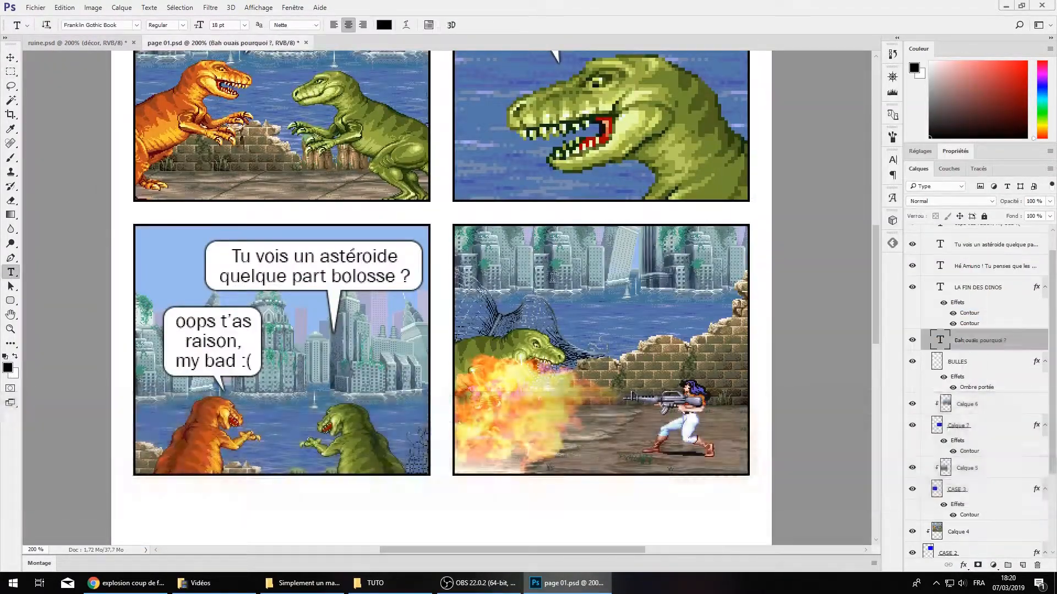
click(552, 277)
key(Caps_Lock)
text(TIENS ! C'EST POUR MUGUL)
key(Return)
text(PRENDS CA !!!)
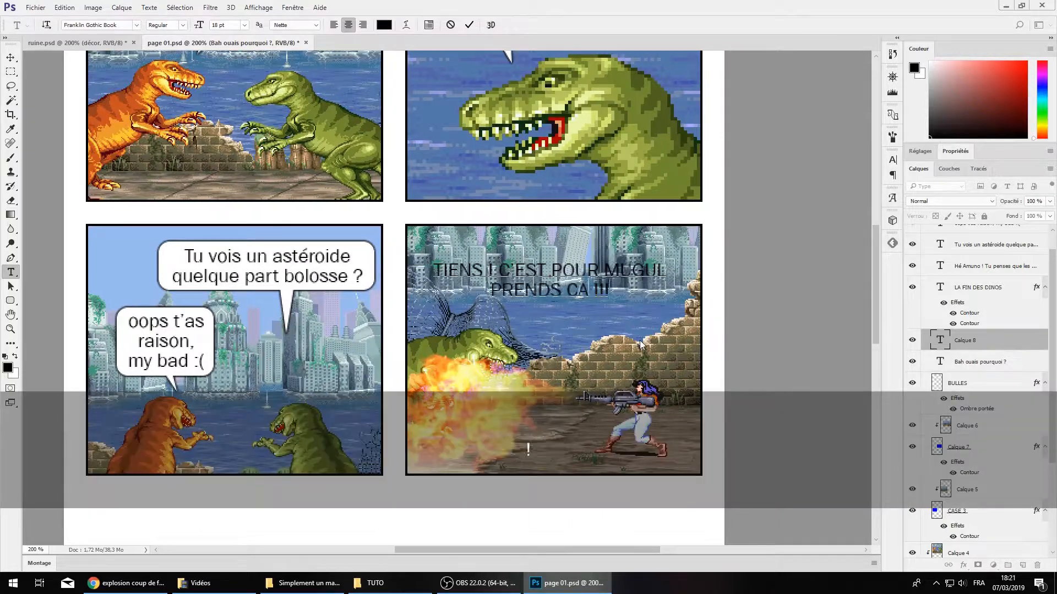
key(BackSpace)
drag(638, 297, 688, 302)
key(ctrl+Return)
Draw a white rounded speech bubble with a tail on the BULLES layer and move it behind the woman's text
key(u)
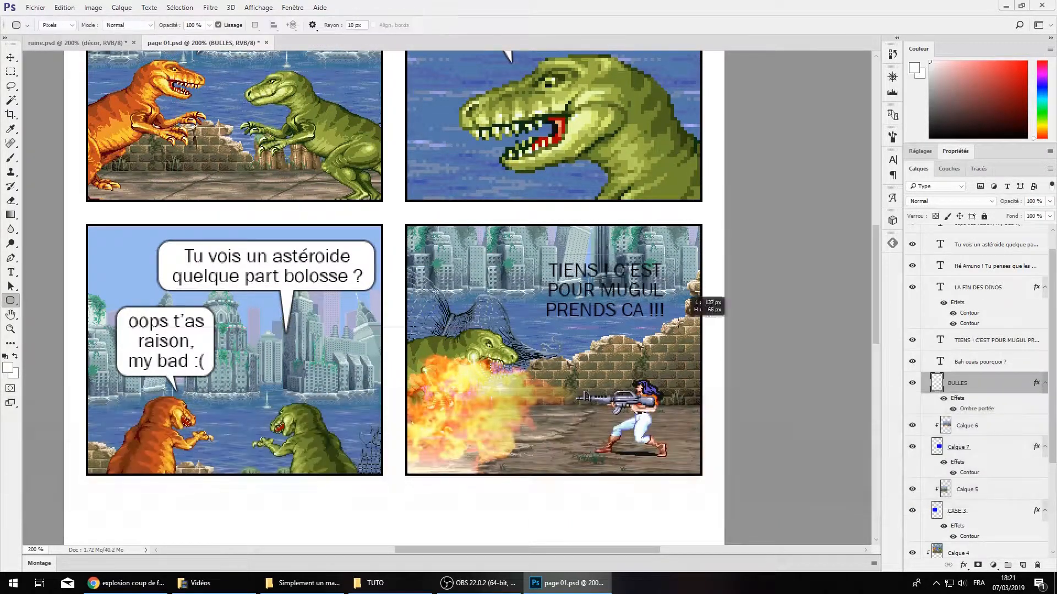
drag(539, 233, 689, 306)
right_click(985, 386)
key(Escape)
key(m)
scroll(737, 348, up, 1)
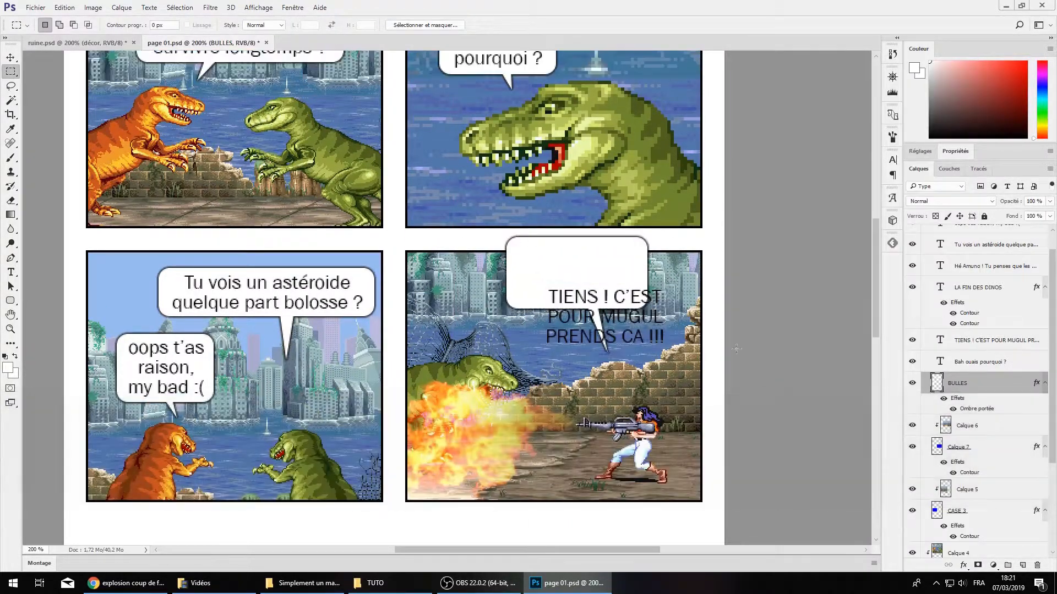
key(ctrl+Right)
Add the dinosaur's scream "AHHH !" as large red text in a comic-style font above its head in the fourth frame
key(t)
click(550, 366)
text(AHHHHHH)
key(ctrl+a)
click(135, 25)
drag(289, 331, 291, 182)
click(279, 180)
text(AHHH !)
key(ctrl+a)
key(alt+BackSpace)
key(ctrl+Return)
Adjust the placement of the lettering in the fourth frame and draw a white rounded bubble behind "AHHH !" on the BULLES layer
key(m)
drag(536, 347, 517, 335)
mouse_move(572, 304)
mouse_down()
mouse_move(598, 304)
mouse_move(602, 274)
mouse_up()
click(10, 301)
key(x)
drag(443, 316, 578, 359)
key(ctrl+plus)
key(v)
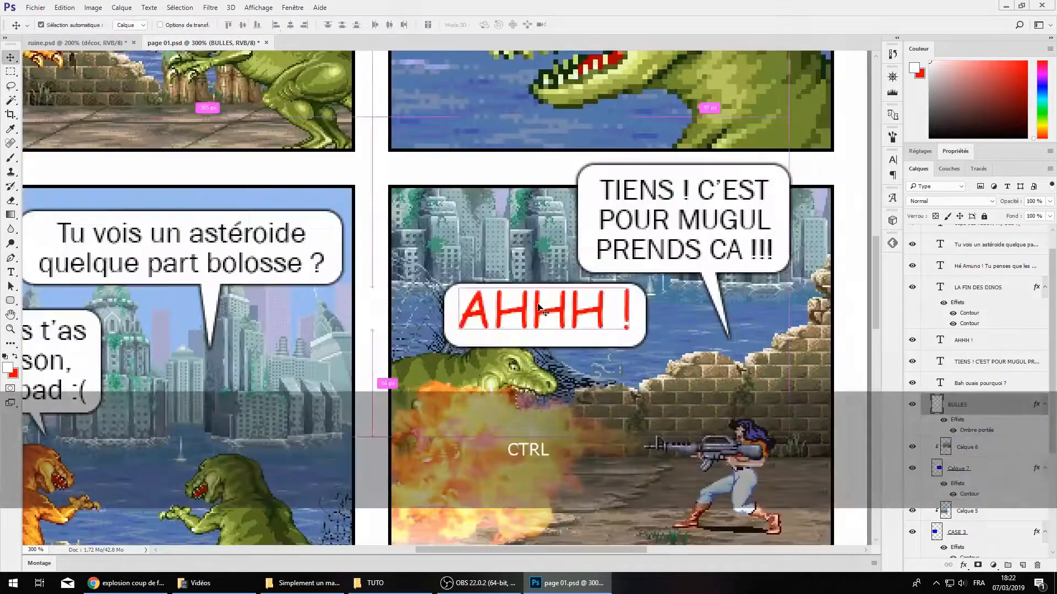
Add a pointed tail to the "AHHH !" bubble, directed at the green dinosaur, using the Pen tool
key(p)
key(ctrl+minus)
key(ctrl+minus)
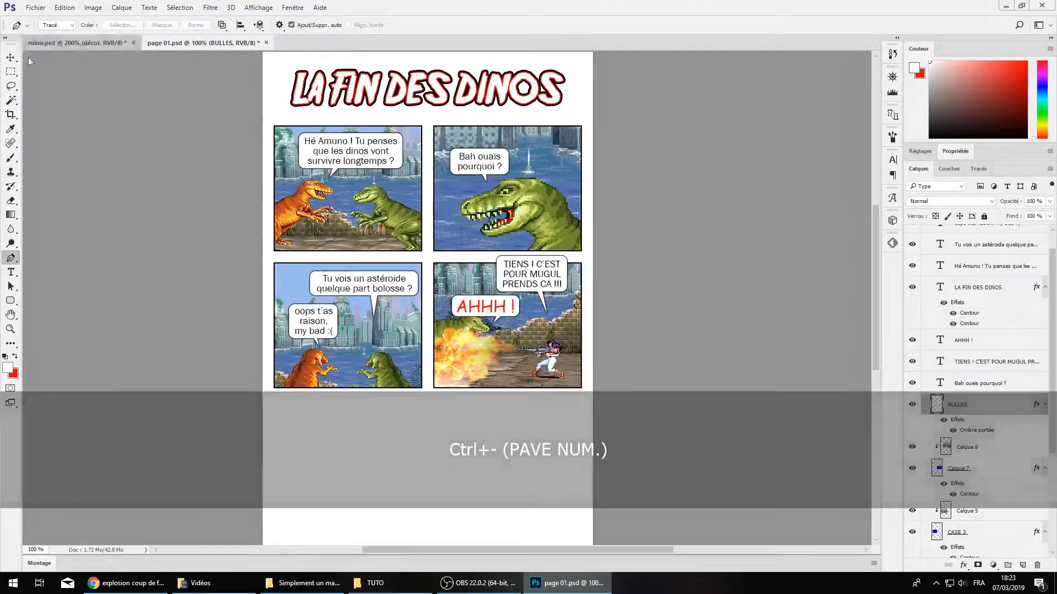
Switch to ruine.psd, show the Calque 1 copie sprite sheet and hide Calque 9, décor, Calque 4 and Calque 8
click(55, 42)
key(m)
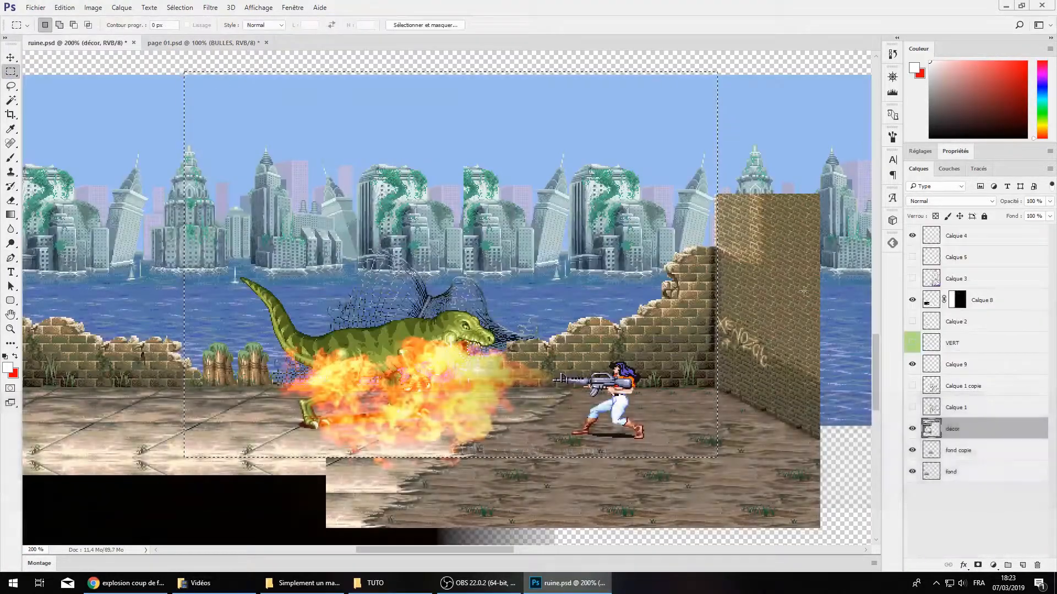
click(913, 366)
click(912, 428)
click(913, 386)
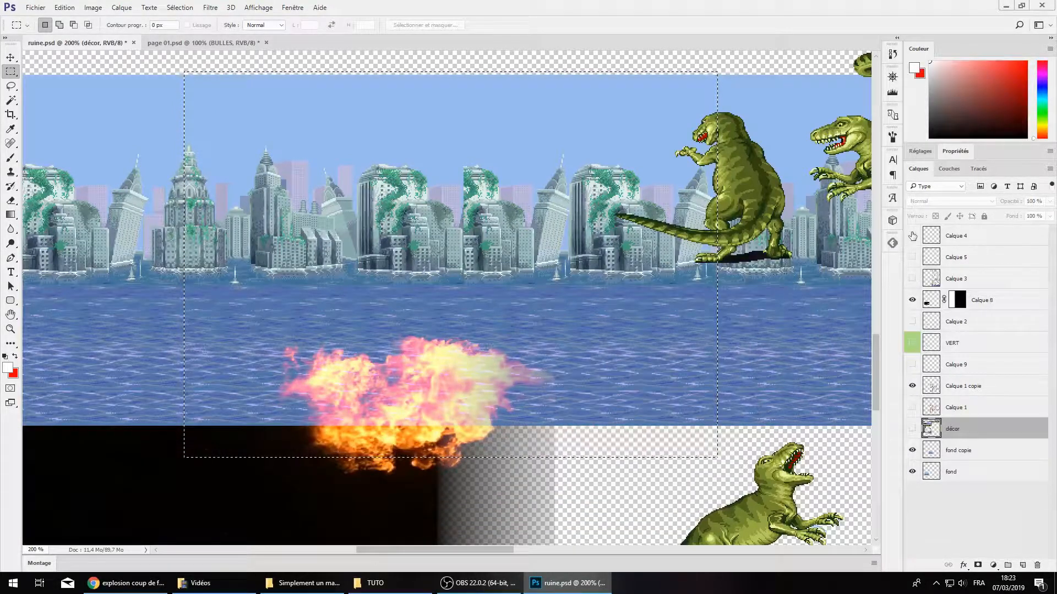
click(912, 386)
click(912, 386)
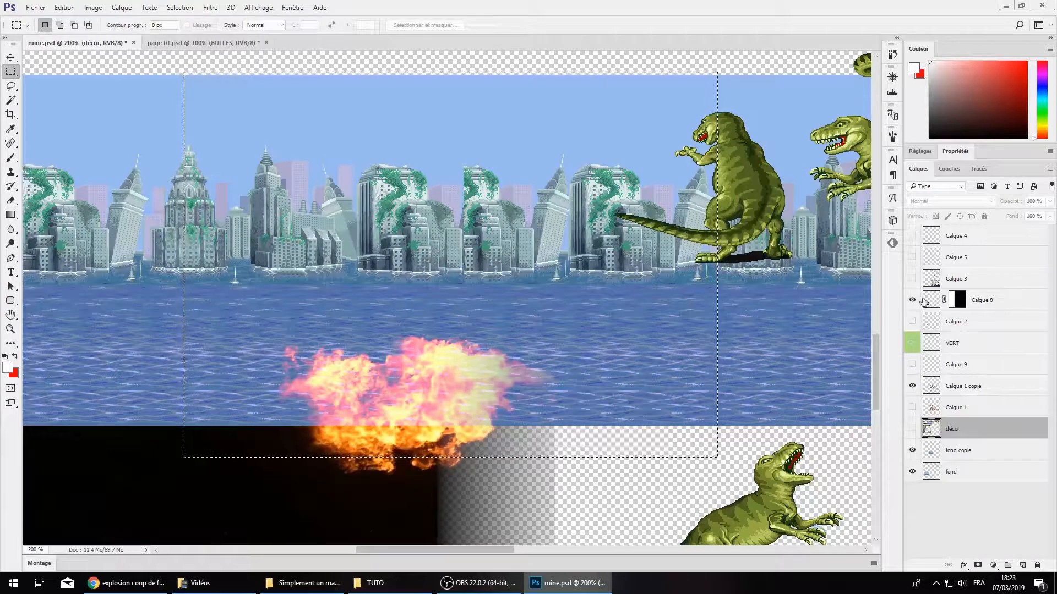
click(913, 300)
Select the green dinosaur lying on the ground on Calque 1 copie with a rectangular marquee and copy it
key(ctrl+KP_Subtract)
key(ctrl+KP_Subtract)
key(ctrl+KP_Subtract)
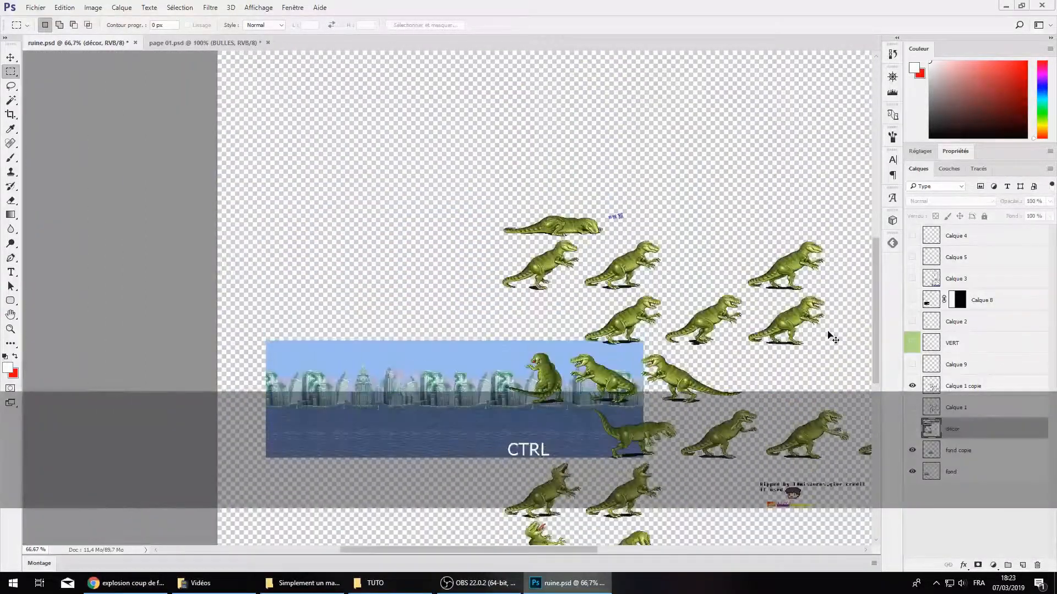
key(ctrl+KP_Add)
drag(690, 215, 684, 216)
click(956, 407)
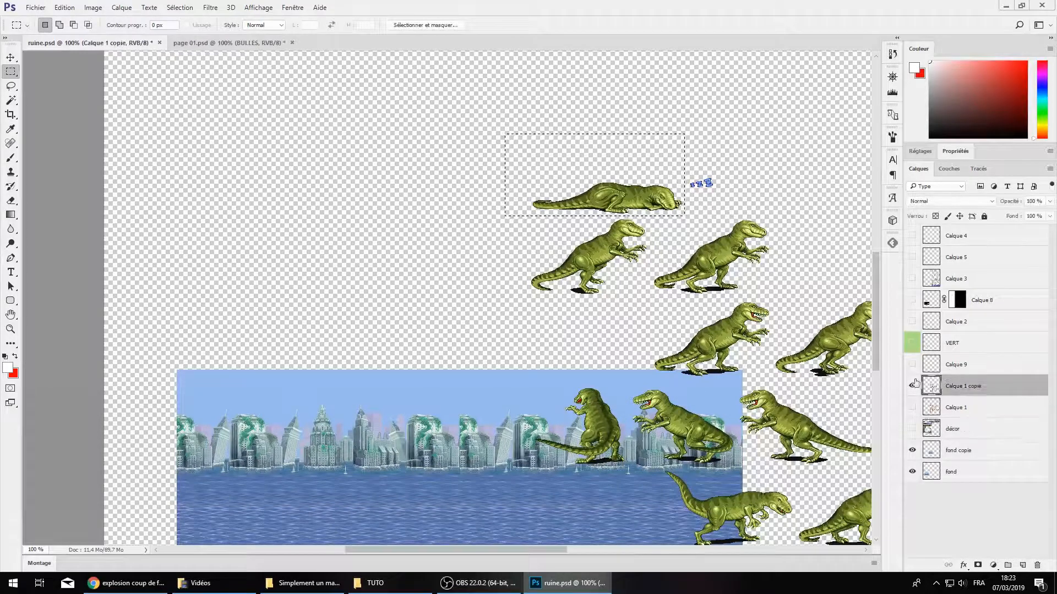
key(ctrl+c)
Show the décor layer again and paste the lying dinosaur on a new layer above it
scroll(608, 411, down, 4)
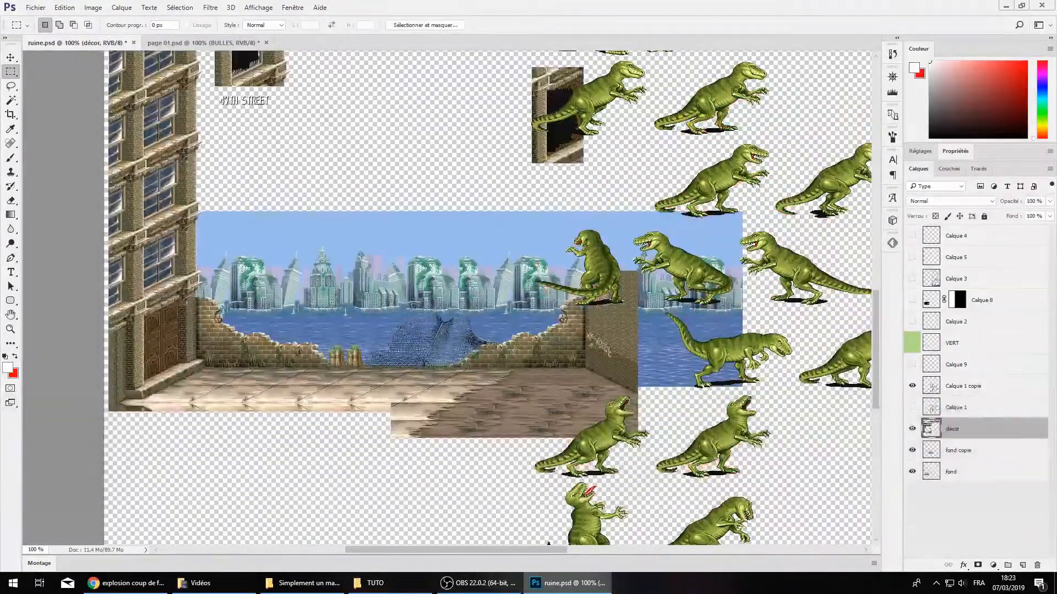
key(ctrl+KP_Add)
key(ctrl+v)
Try flipping the pasted lying dinosaur horizontally, and undo the flip
key(ctrl+t)
right_click(530, 306)
click(626, 471)
key(Return)
scroll(425, 251, down, 2)
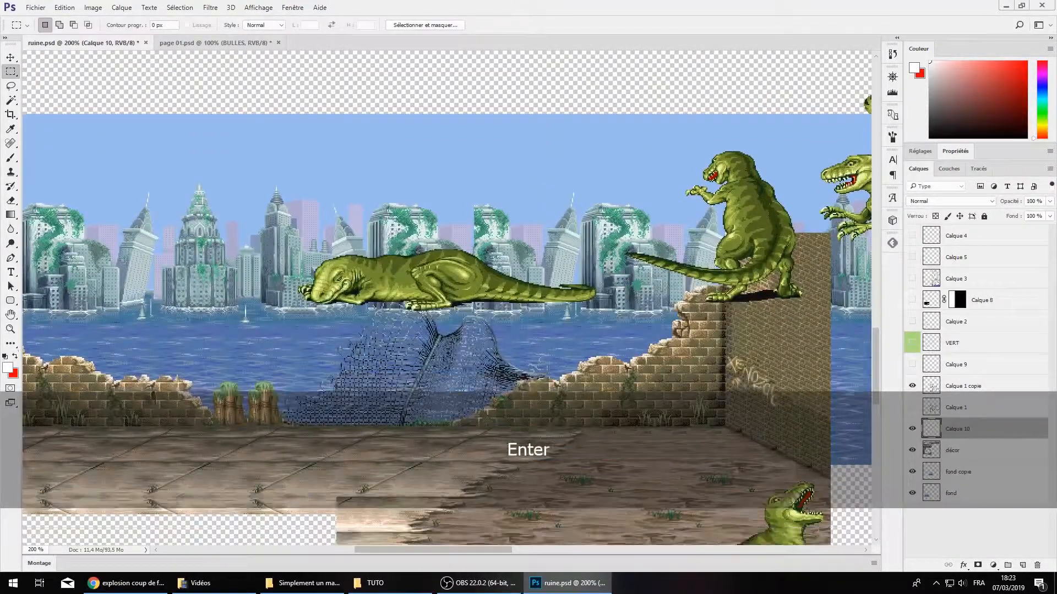
key(ctrl+z)
Place the lying dinosaur on the paved ground in front of the gap in the ruined wall
drag(451, 256, 385, 371)
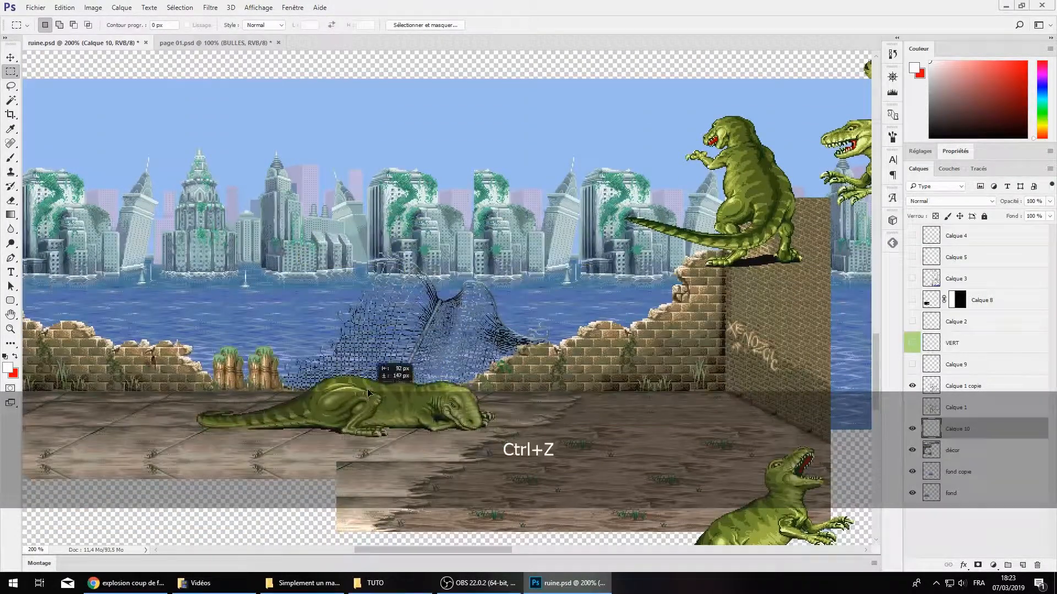
scroll(406, 491, left, 3)
scroll(406, 492, down, 2)
drag(507, 354, 506, 347)
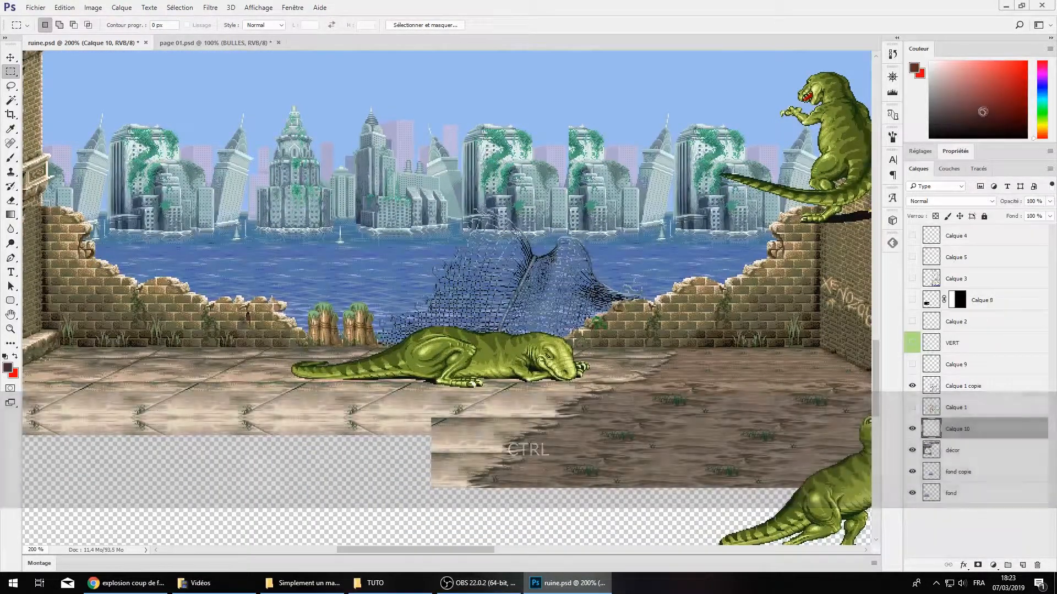
Set the foreground colour to a dark brownish red
click(984, 108)
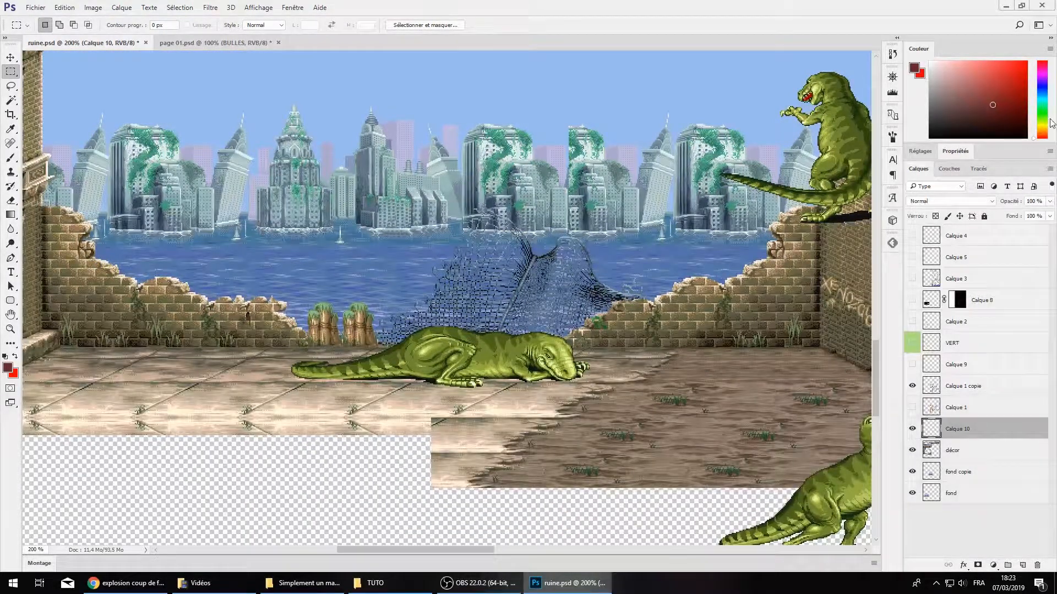
click(1040, 137)
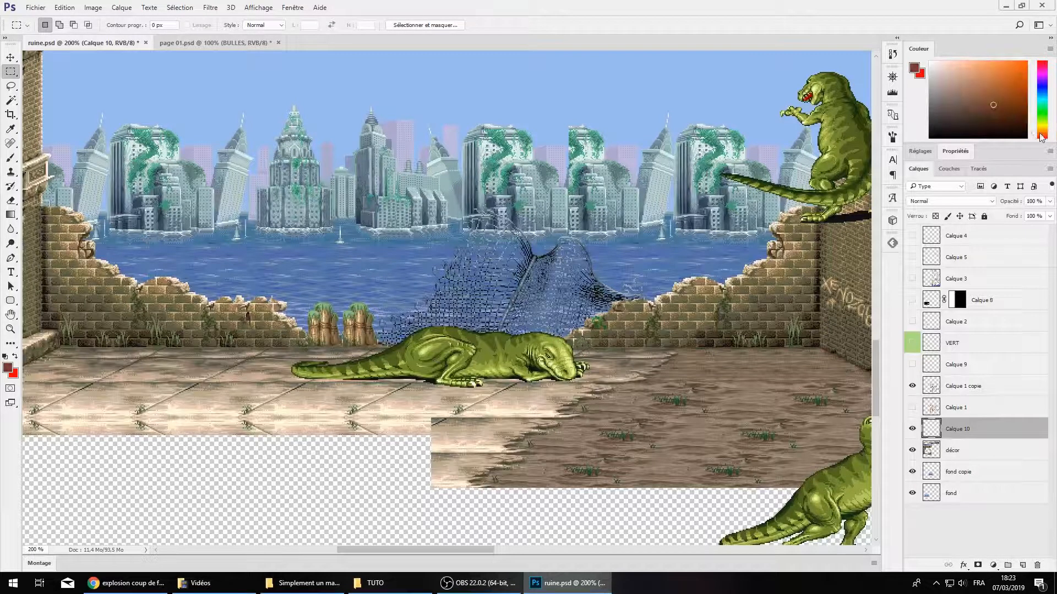
click(1041, 137)
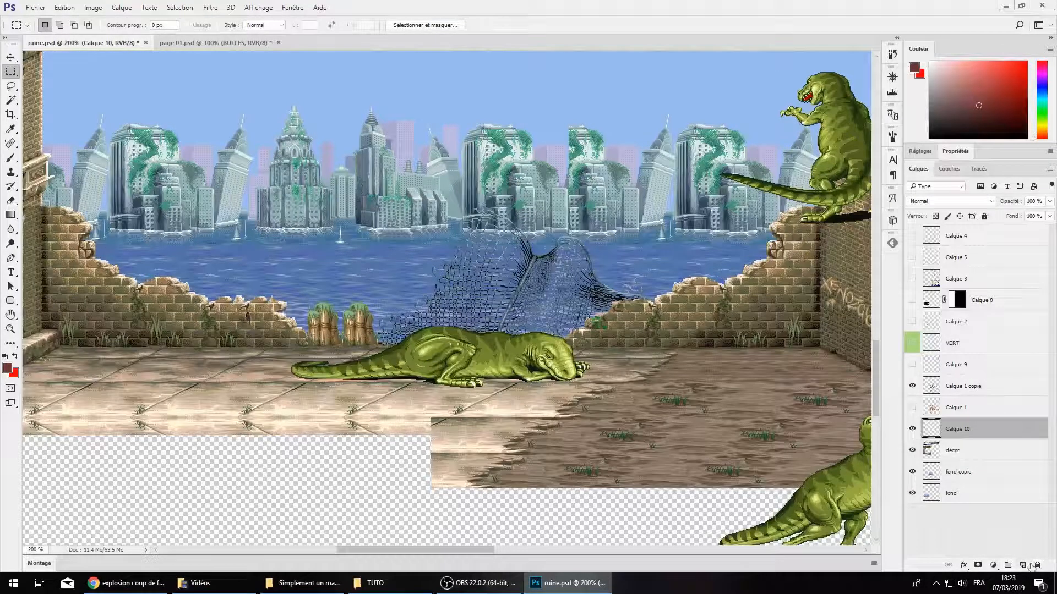
Fill a new layer above the lying dinosaur with the dark brownish red and clip it to the dinosaur's layer
key(g)
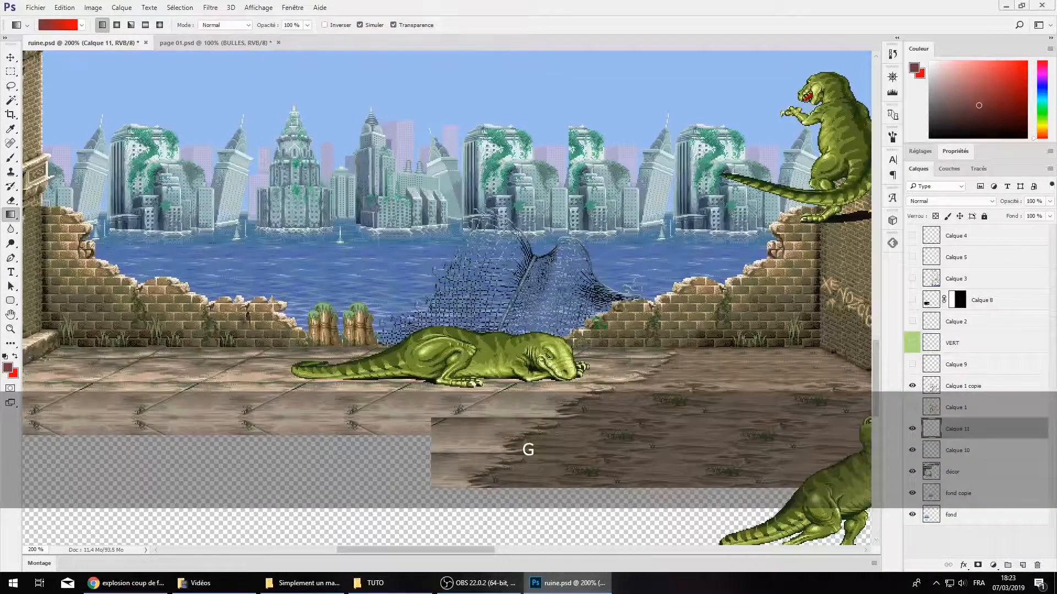
right_click(9, 216)
click(55, 231)
click(528, 284)
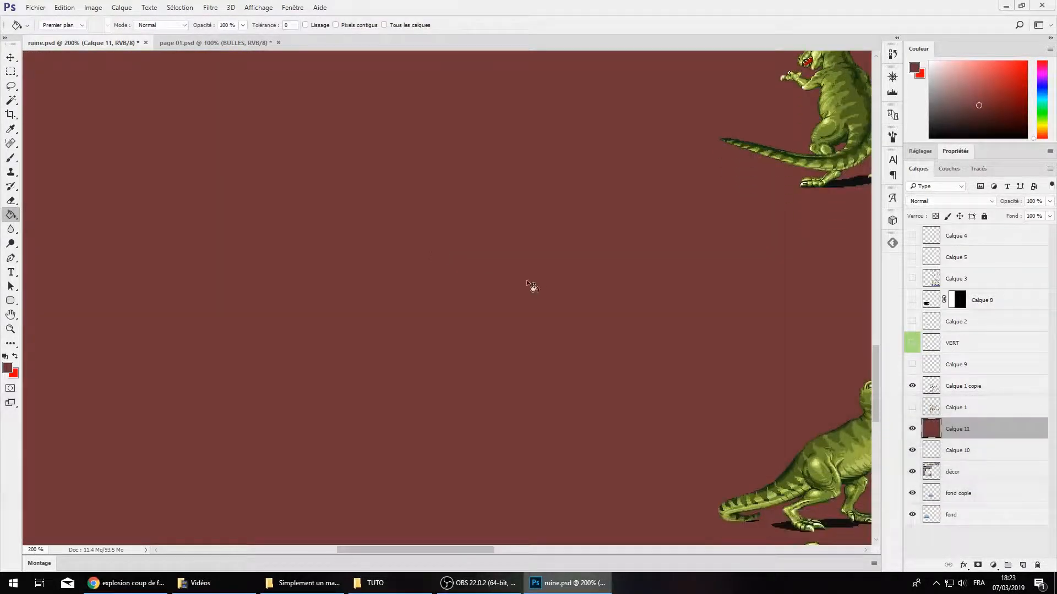
alt+click(929, 417)
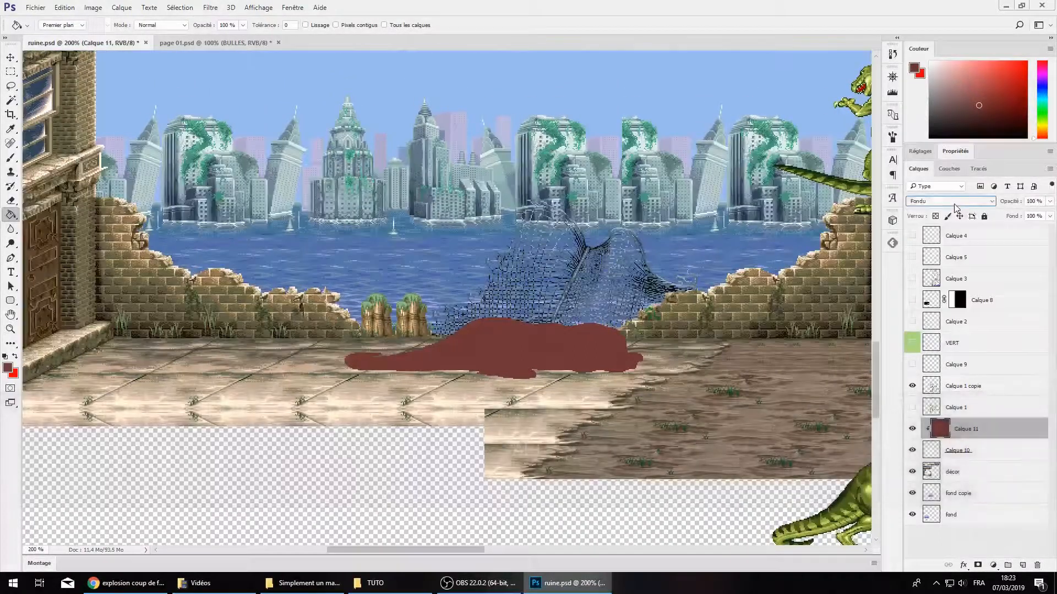
Try darkening blend modes on the clipped red layer and settle on Densité linéaire +
click(955, 201)
scroll(955, 201, down, 3)
scroll(955, 203, up, 1)
click(955, 203)
click(955, 204)
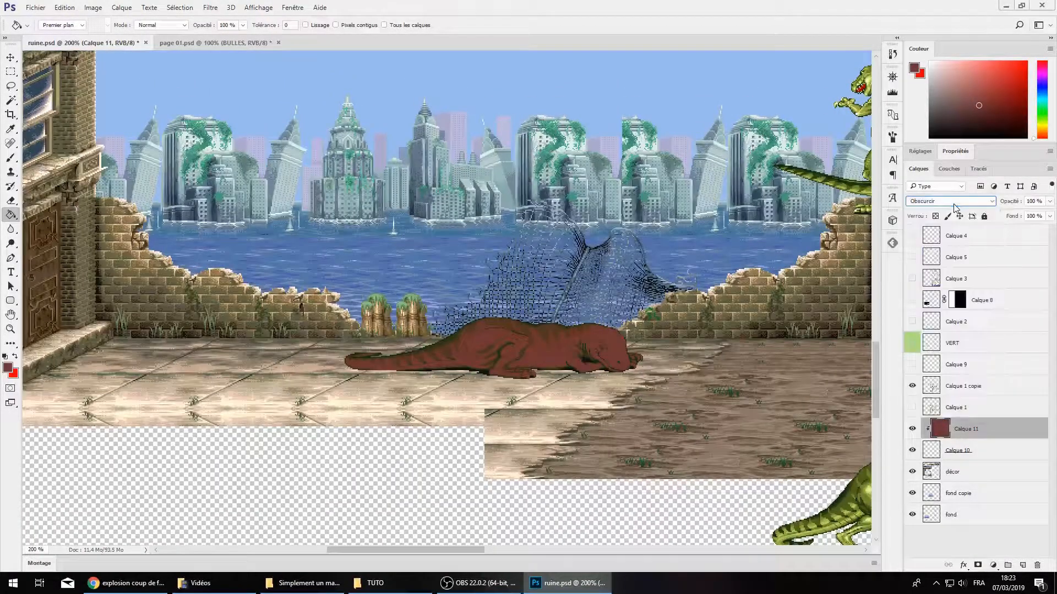
scroll(955, 203, down, 2)
scroll(955, 206, down, 2)
scroll(954, 206, up, 2)
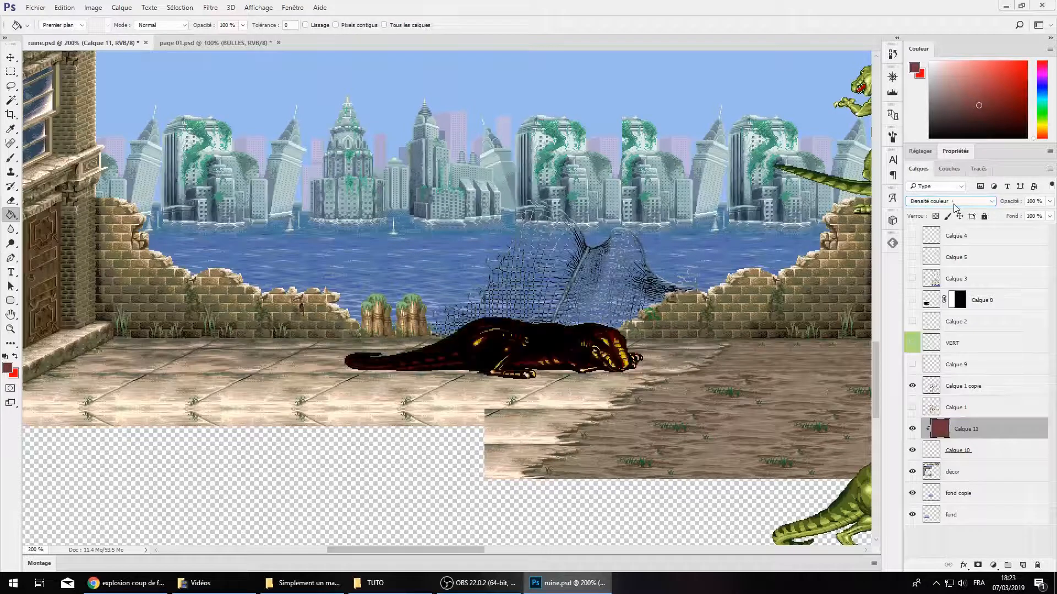
scroll(955, 208, down, 1)
scroll(955, 208, up, 1)
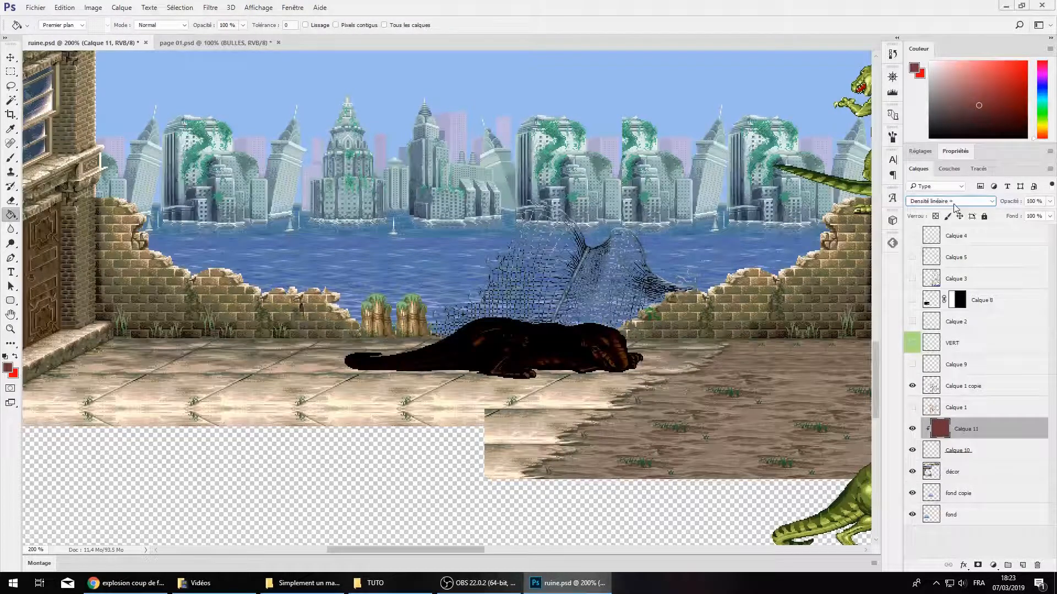
Merge the clipped red layer into the lying dinosaur's layer below it
click(10, 71)
scroll(423, 554, up, 3)
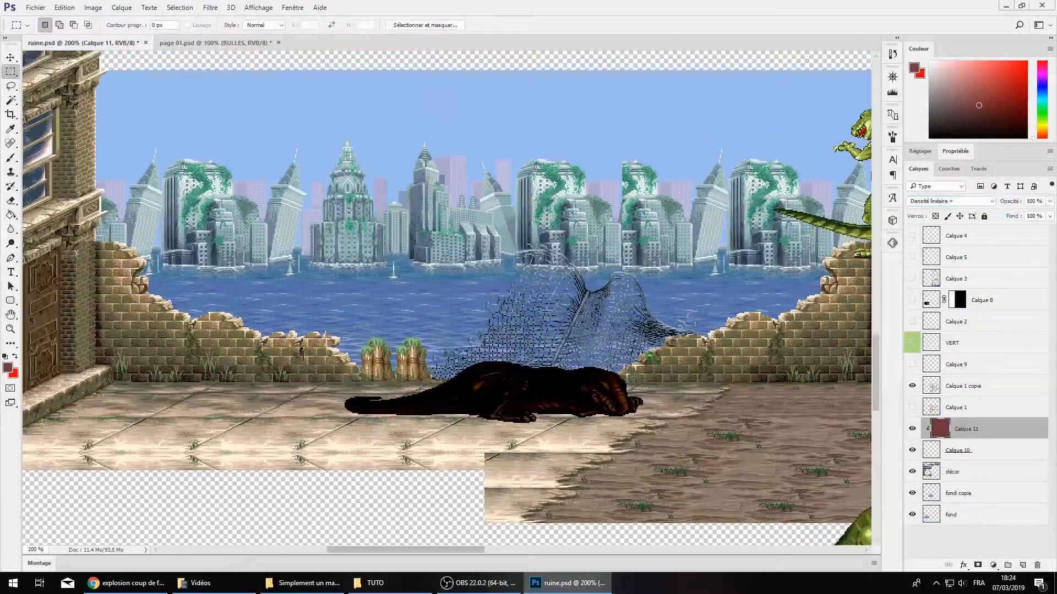
click(929, 456)
click(968, 429)
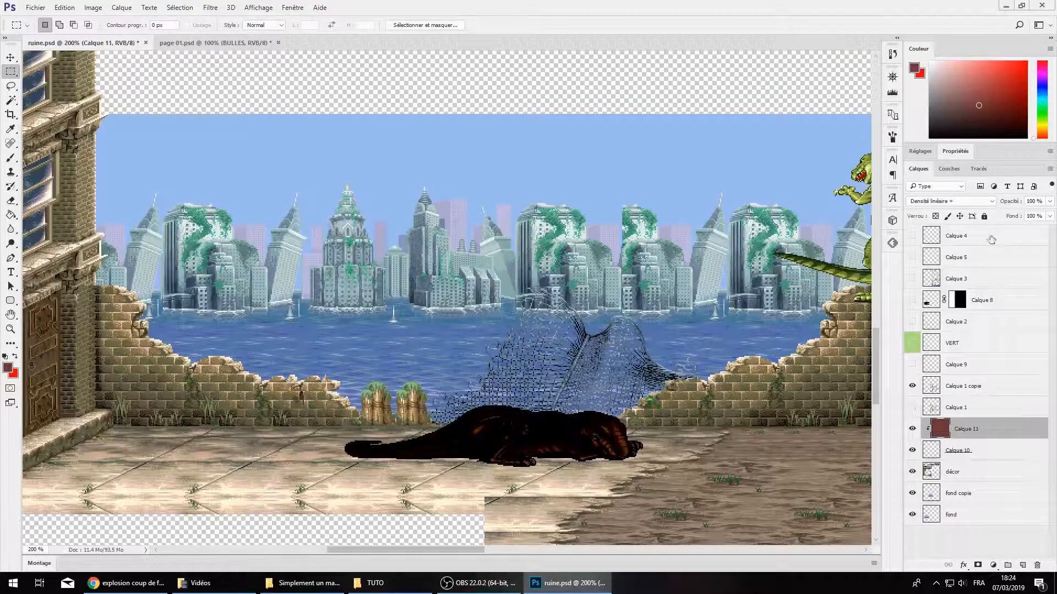
click(988, 449)
click(984, 438)
click(994, 565)
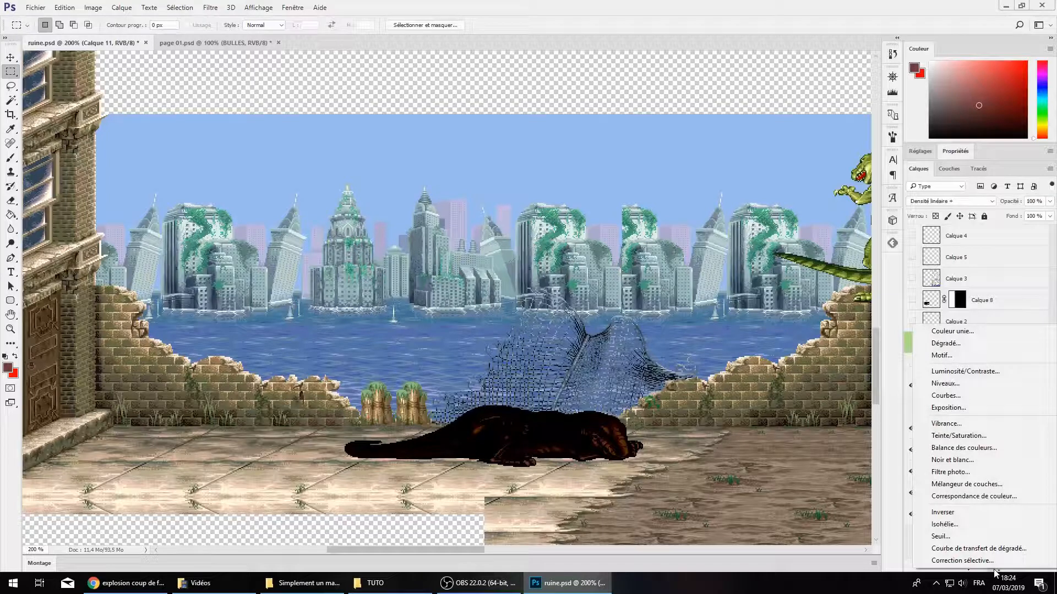
click(994, 568)
right_click(997, 436)
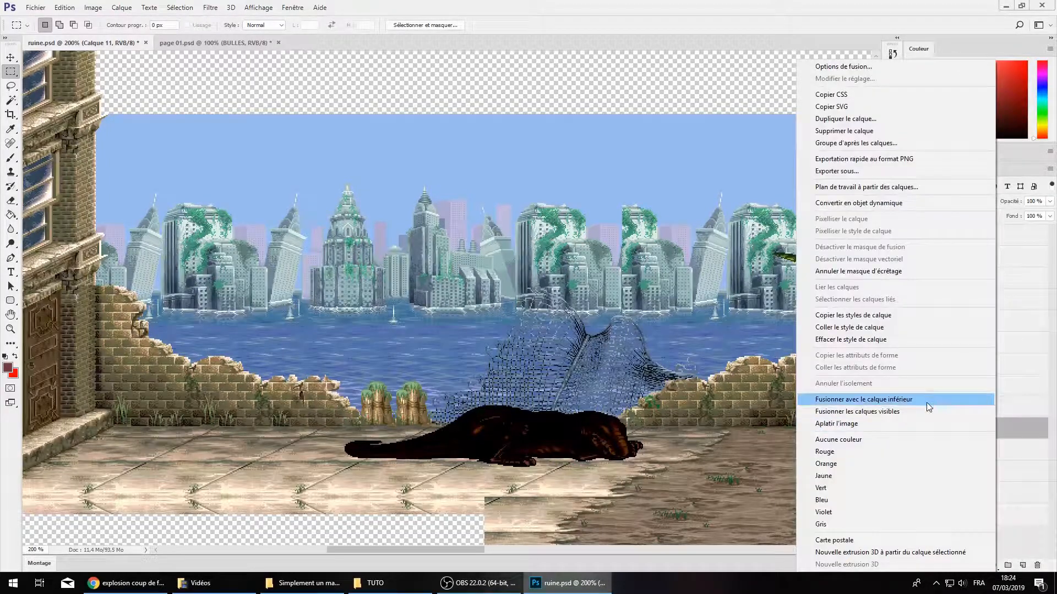
click(926, 402)
Select the charred dinosaur's pixels and adjust their brightness and contrast with the legacy algorithm to lighten the dinosaur slightly
ctrl+click(930, 431)
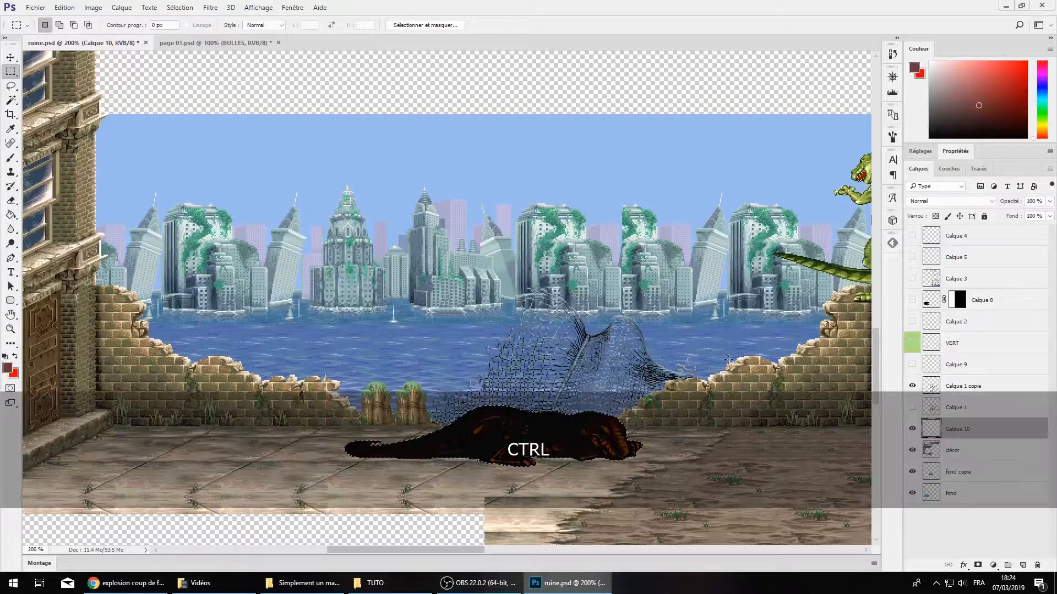
click(93, 8)
mouse_move(105, 31)
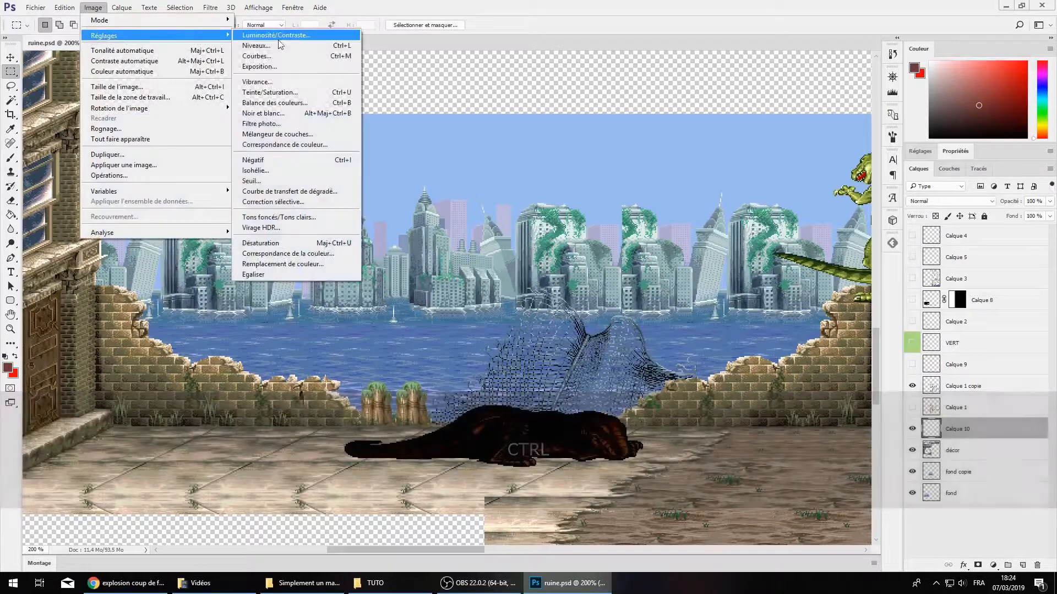
click(291, 33)
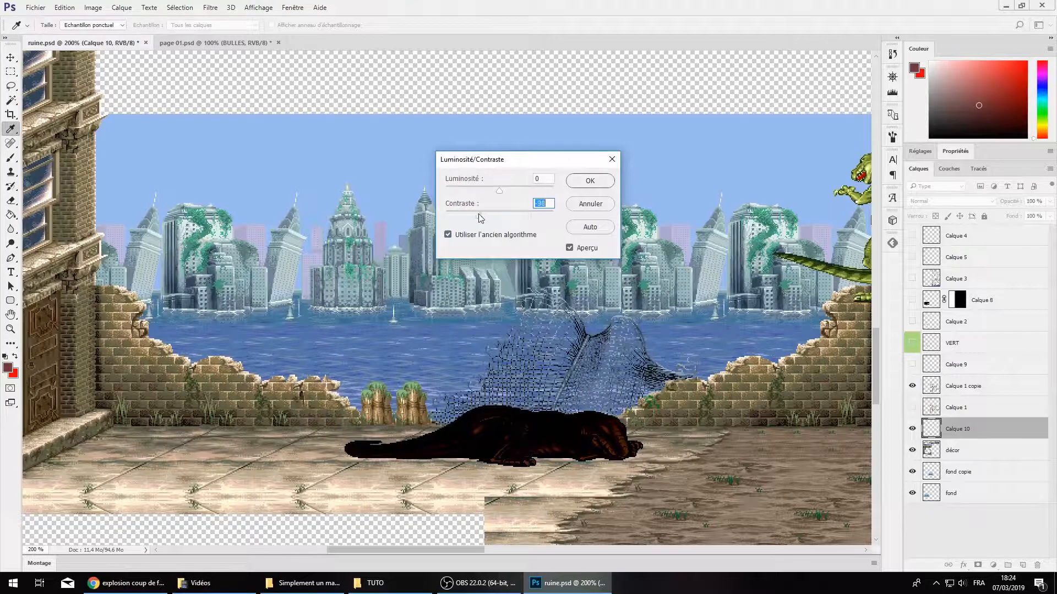
drag(517, 190, 523, 190)
drag(446, 215, 517, 198)
click(573, 185)
key(m)
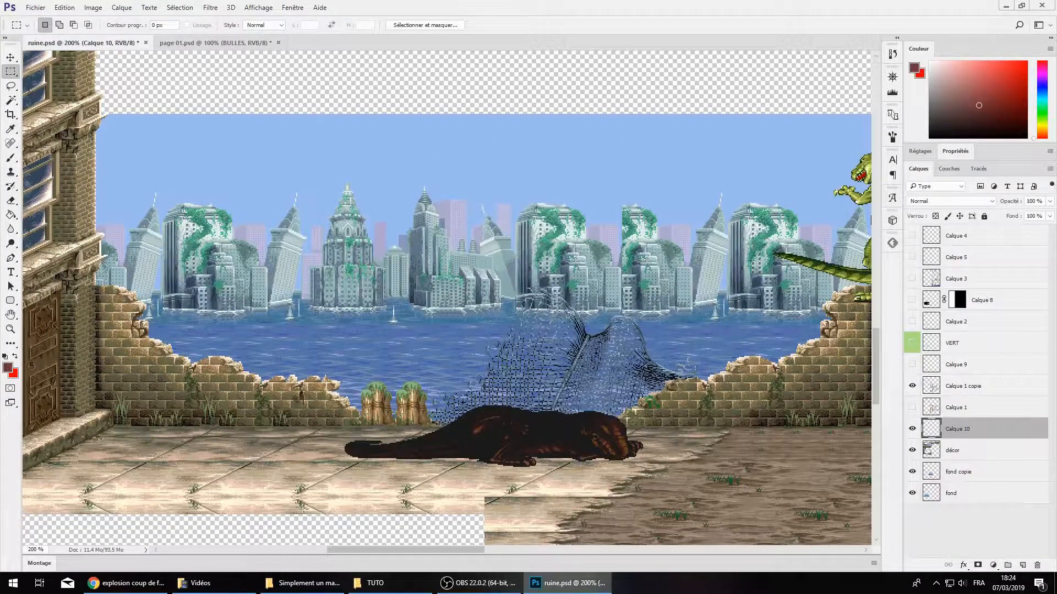
Switch to Chrome, search Google Images for "fumée" and copy the picture of a white smoke cloud on black
click(165, 582)
scroll(314, 110, up, 3)
triple_click(248, 80)
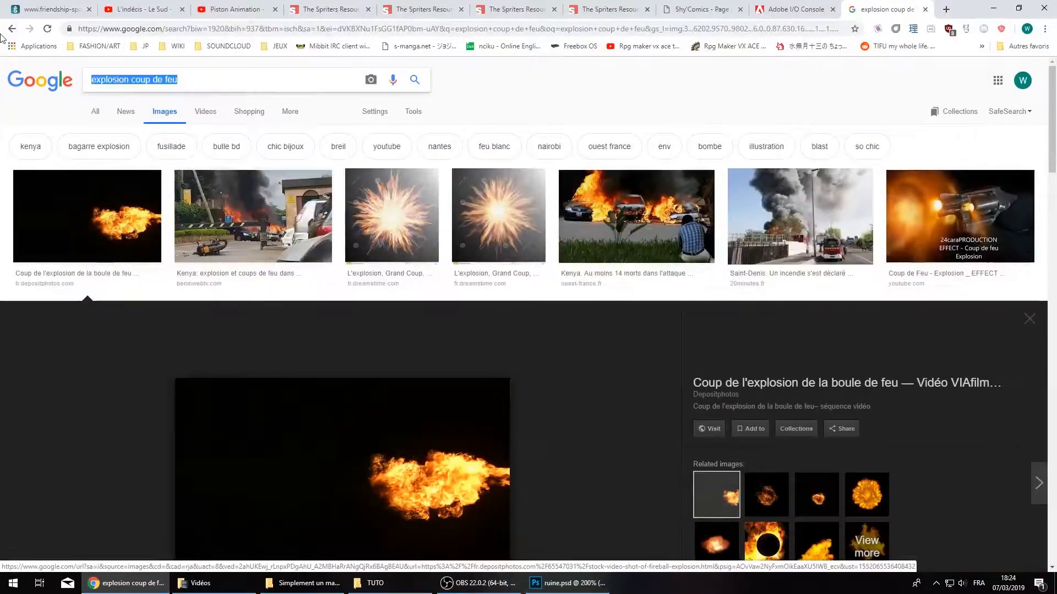
text(fumée)
key(Return)
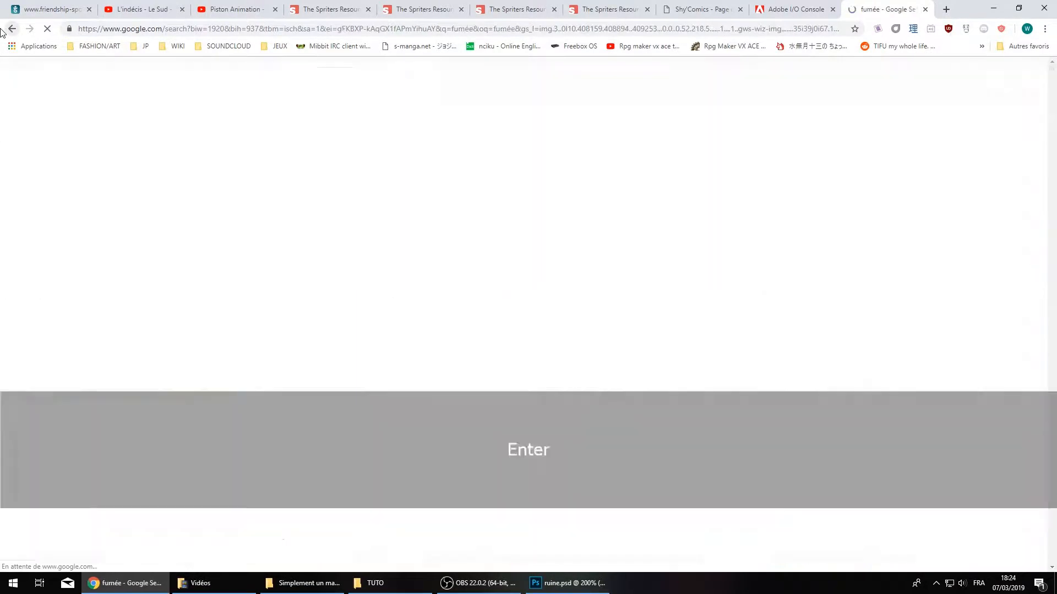
scroll(638, 221, down, 10)
click(405, 242)
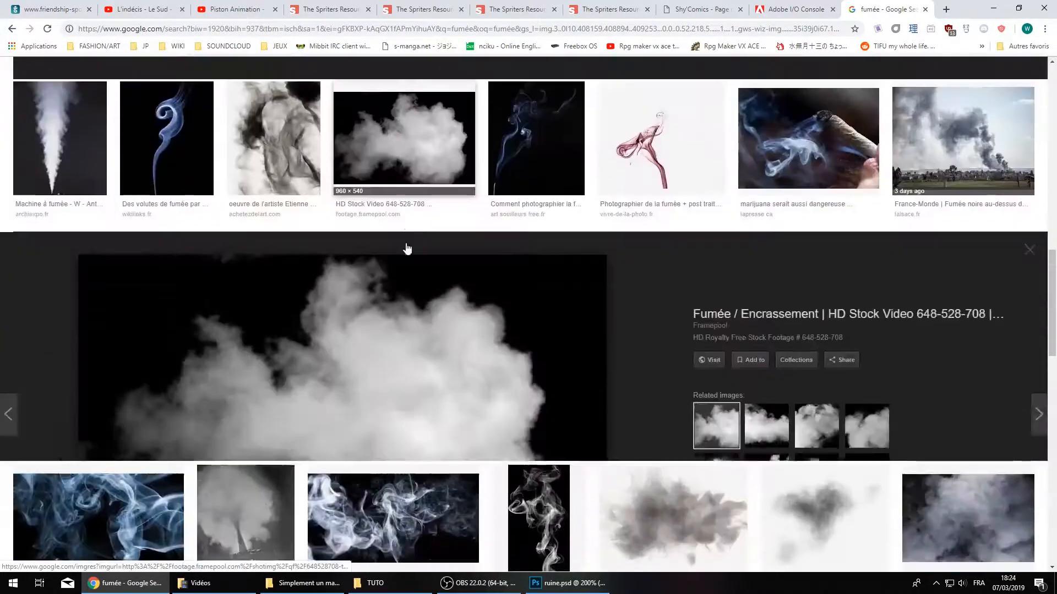
right_click(463, 278)
click(517, 387)
Switch back to Photoshop and paste the smoke picture into ruine.psd as a new layer
click(567, 582)
key(ctrl+v)
key(ctrl+minus)
key(ctrl+minus)
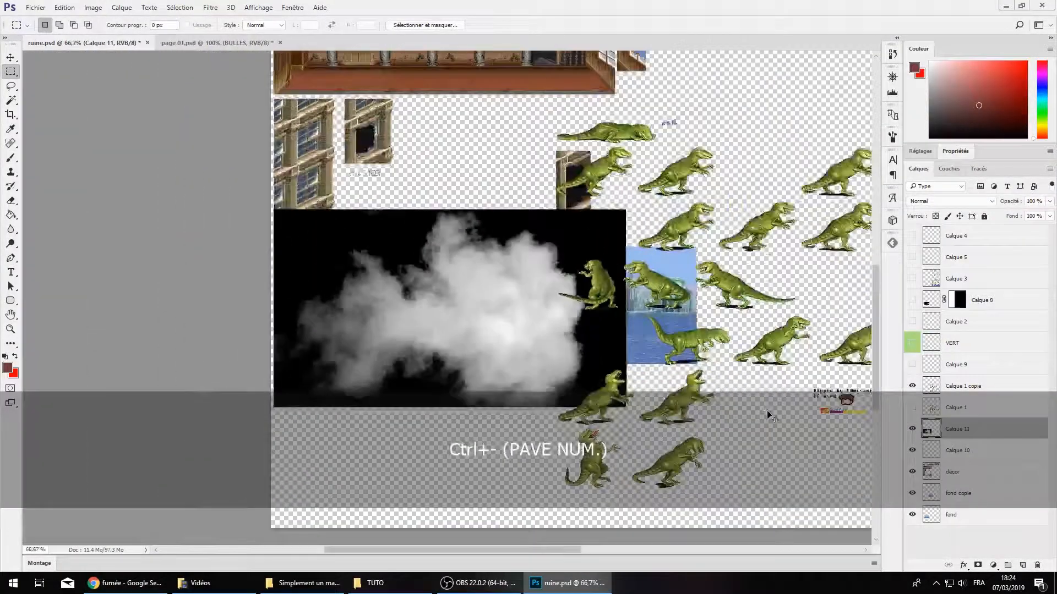
key(ctrl+plus)
Scale the smoke picture to about 55% with Bicubique interpolation and place it above the charred dinosaur
key(ctrl+t)
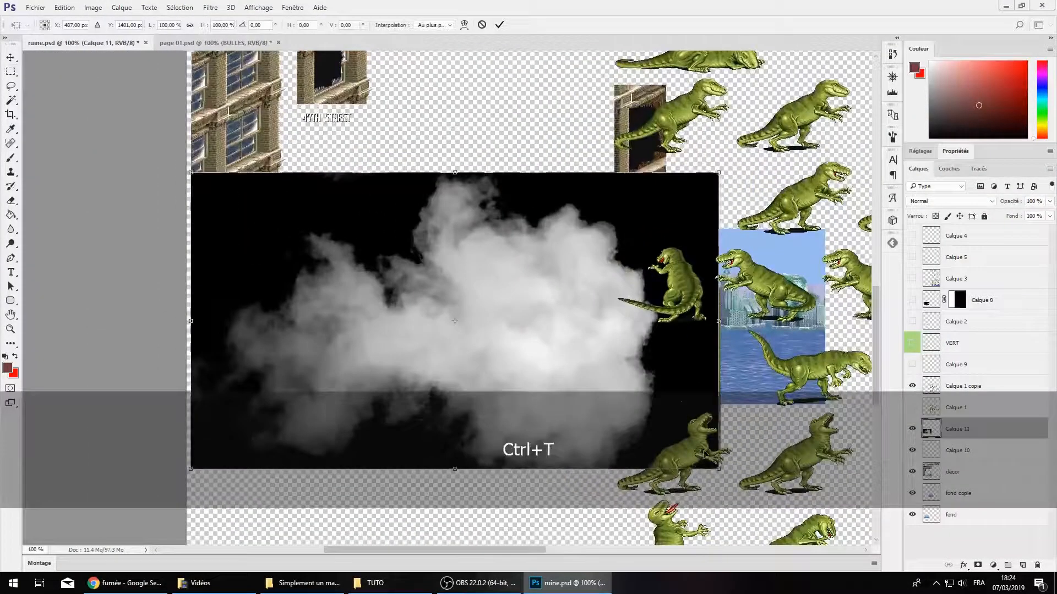
drag(400, 260, 399, 246)
click(434, 25)
click(435, 55)
drag(717, 455, 526, 346)
key(ctrl+plus)
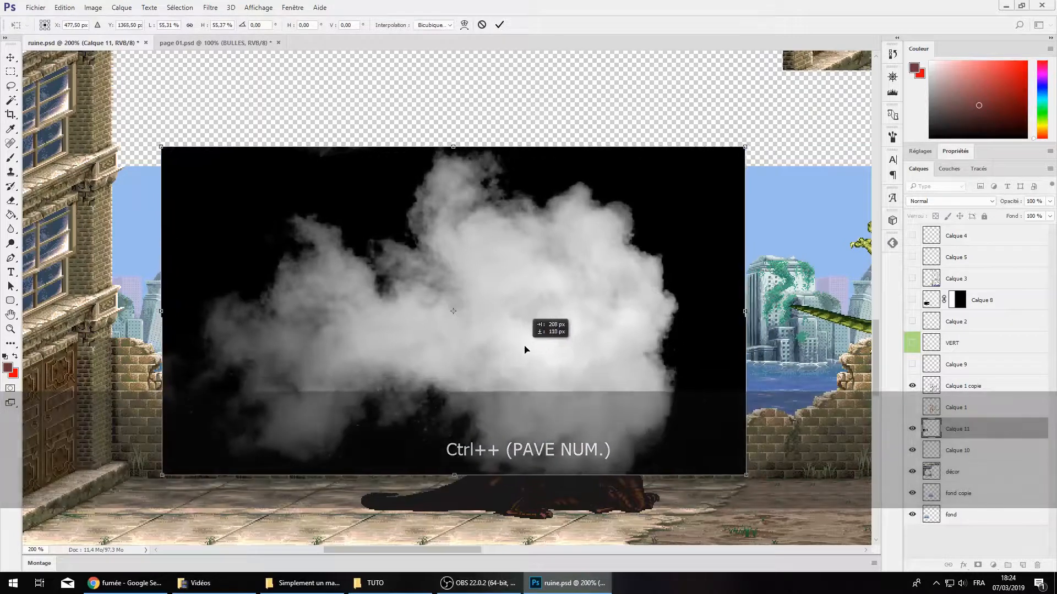
key(Return)
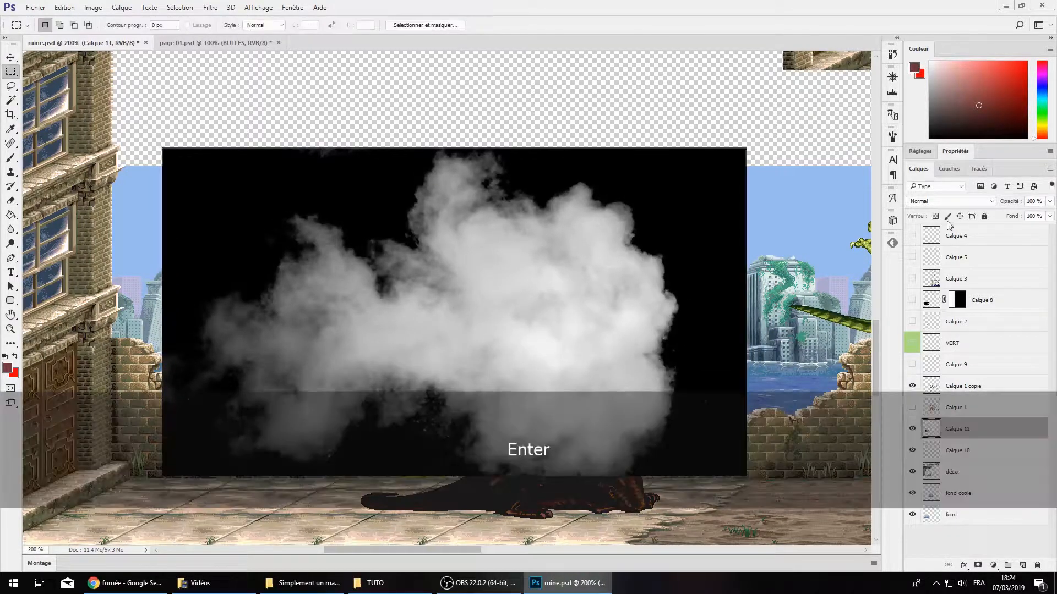
Try Obscurcir on the smoke layer, and set its blend mode to Eclaircir
click(936, 202)
click(935, 251)
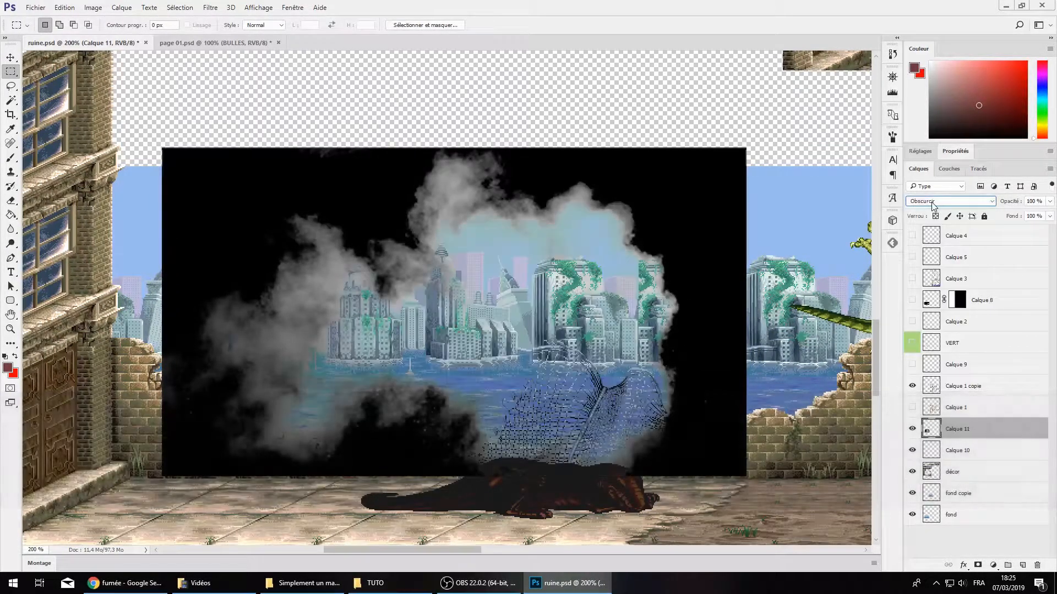
click(933, 203)
click(939, 270)
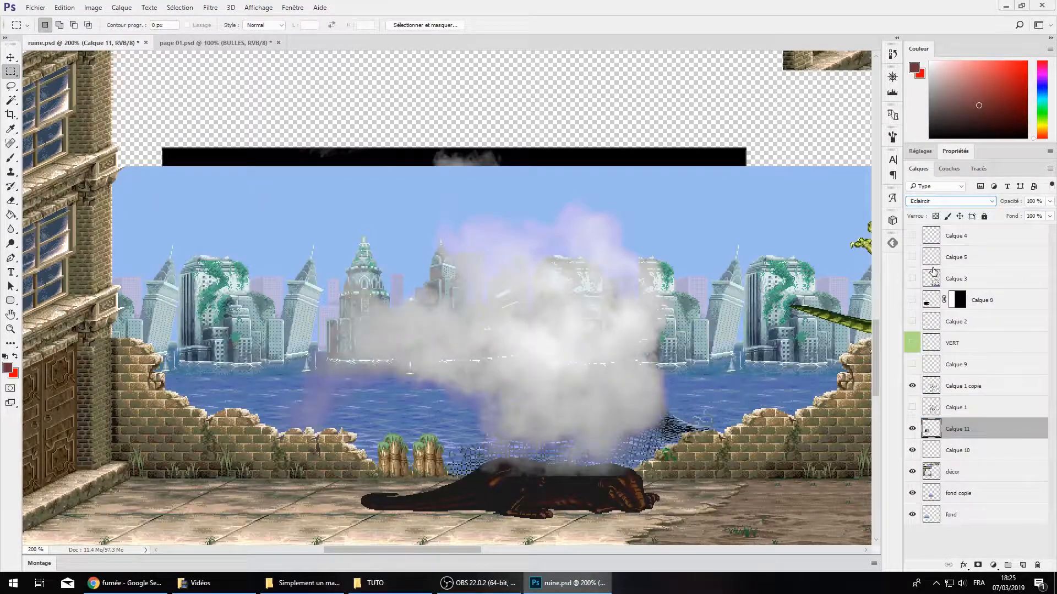
Cut away the smoke picture's black strip above the sky and reposition the smoke over the charred dinosaur, keeping Eclaircir blending
drag(571, 342, 582, 352)
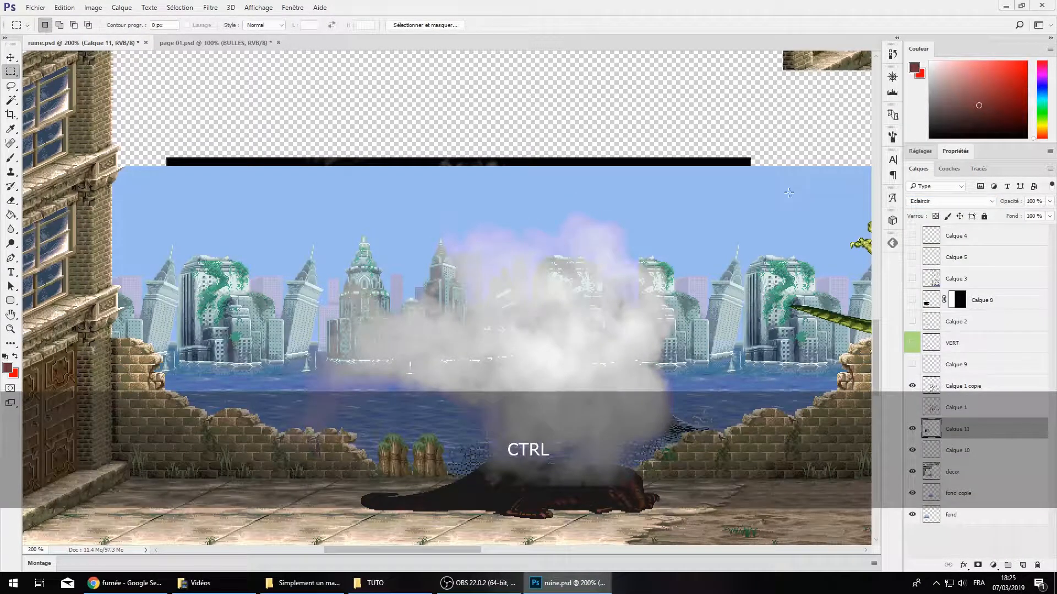
key(ctrl+x)
scroll(960, 202, down, 3)
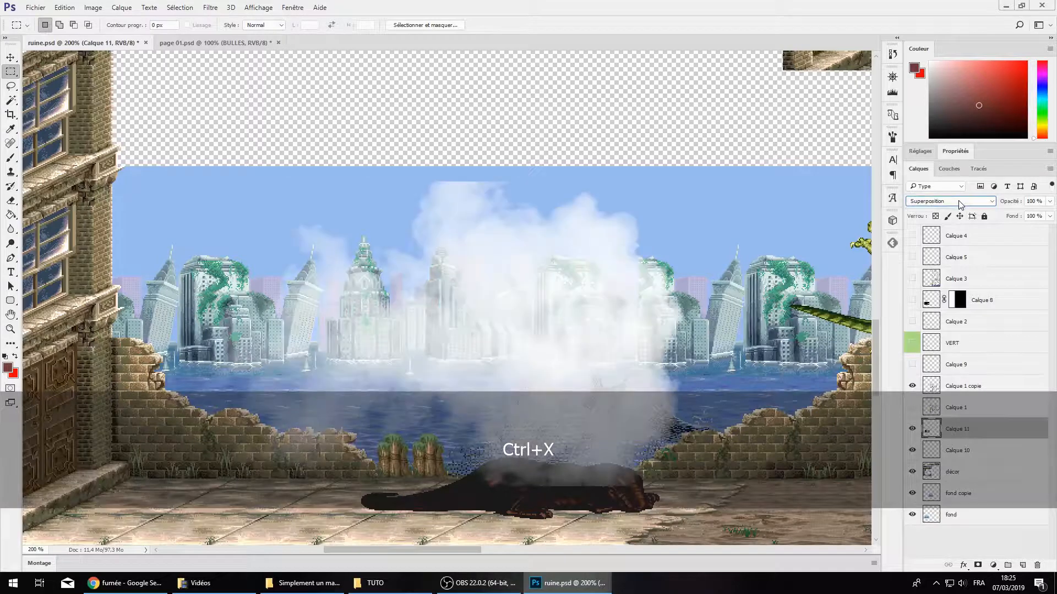
scroll(960, 203, up, 3)
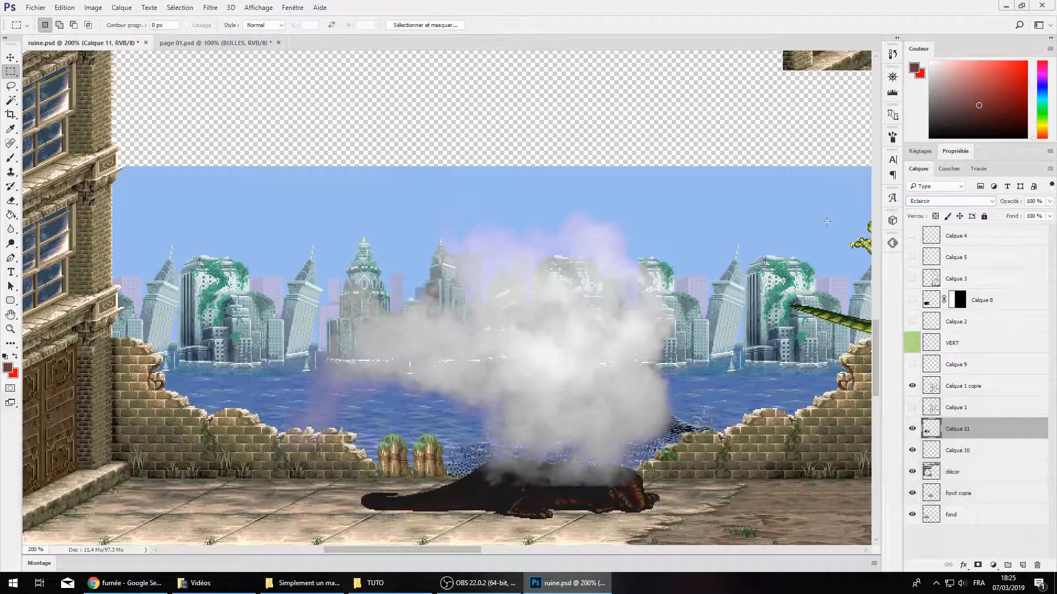
drag(488, 401, 537, 352)
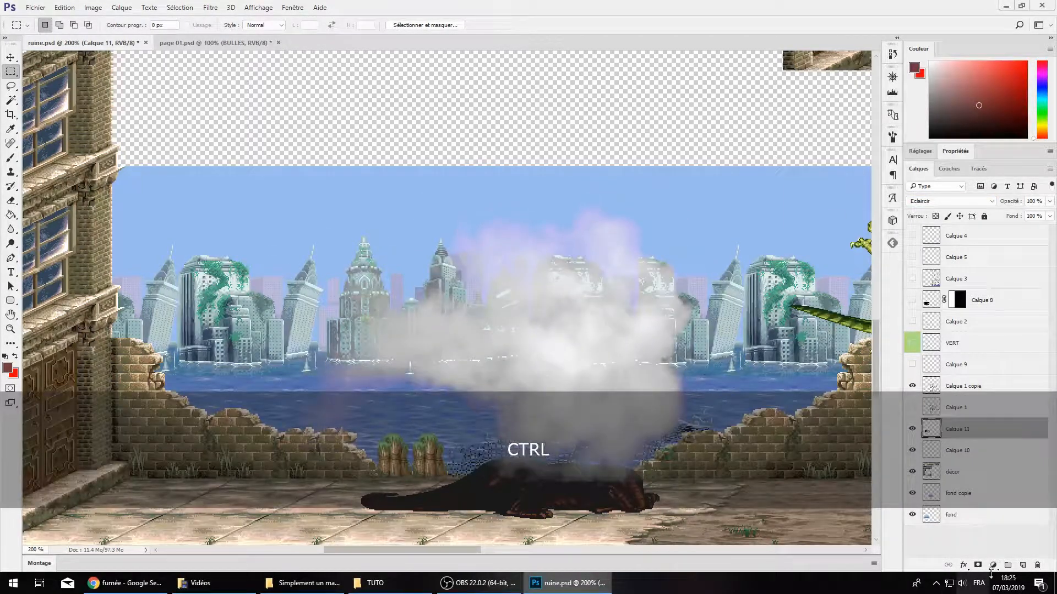
Add a layer mask to the smoke and fade out its lower edge with a black-and-white gradient
key(g)
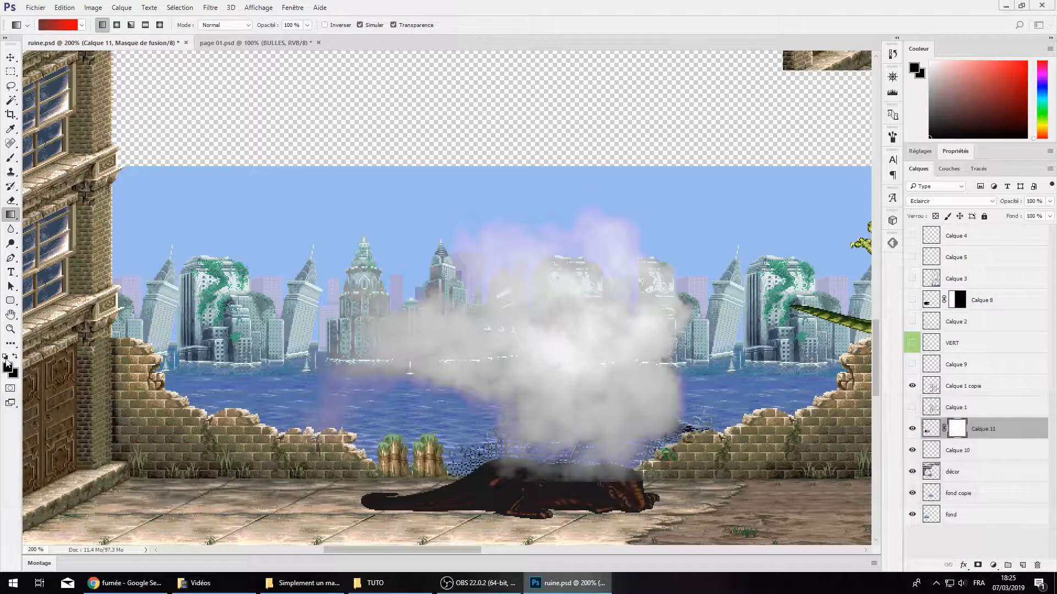
drag(614, 512, 580, 495)
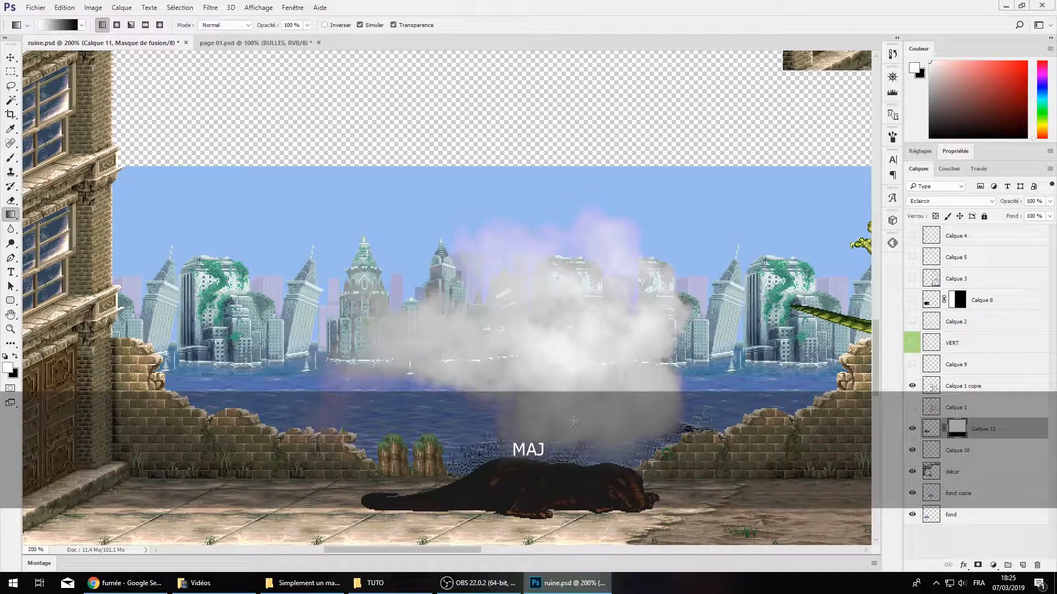
drag(582, 516, 582, 516)
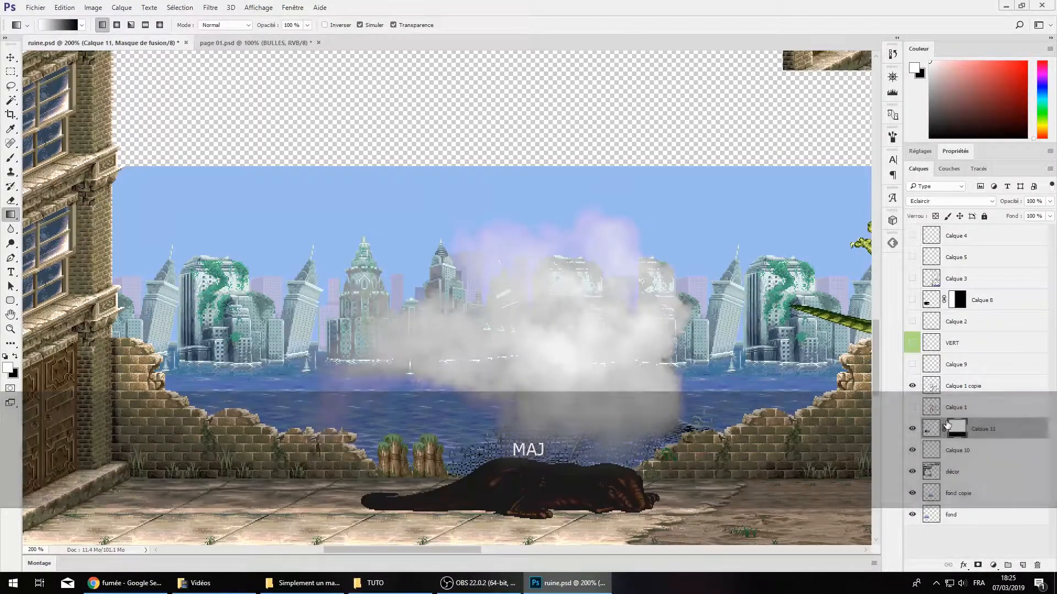
Copy the orange roaring dinosaur onto a new layer above the smoke, facing the charred dinosaur, and hide the green dinosaur sprites
click(930, 429)
key(ctrl+KP_Subtract)
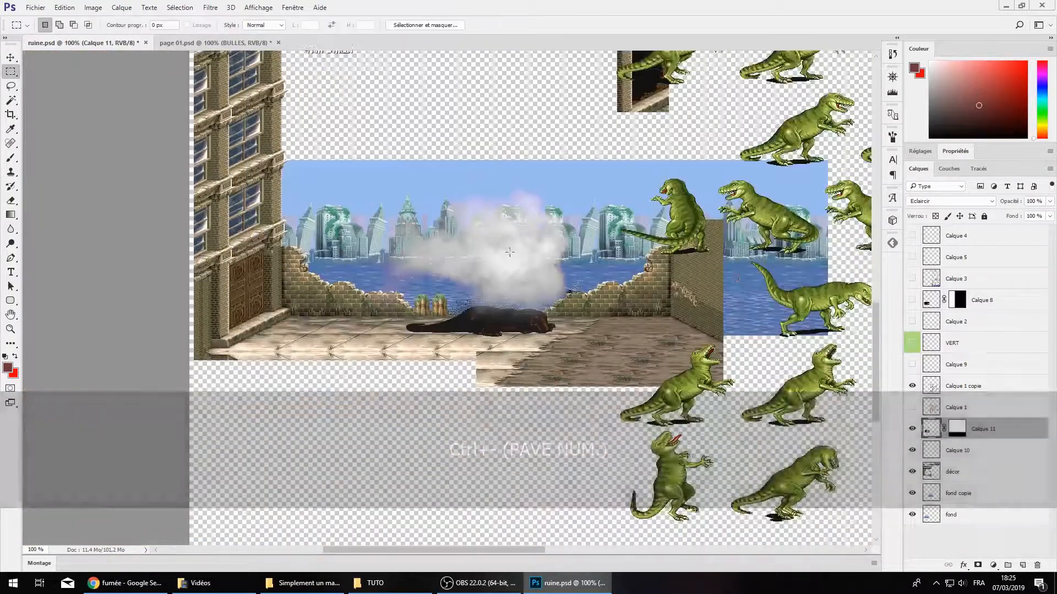
key(ctrl+c)
key(ctrl+KP_Add)
key(ctrl+v)
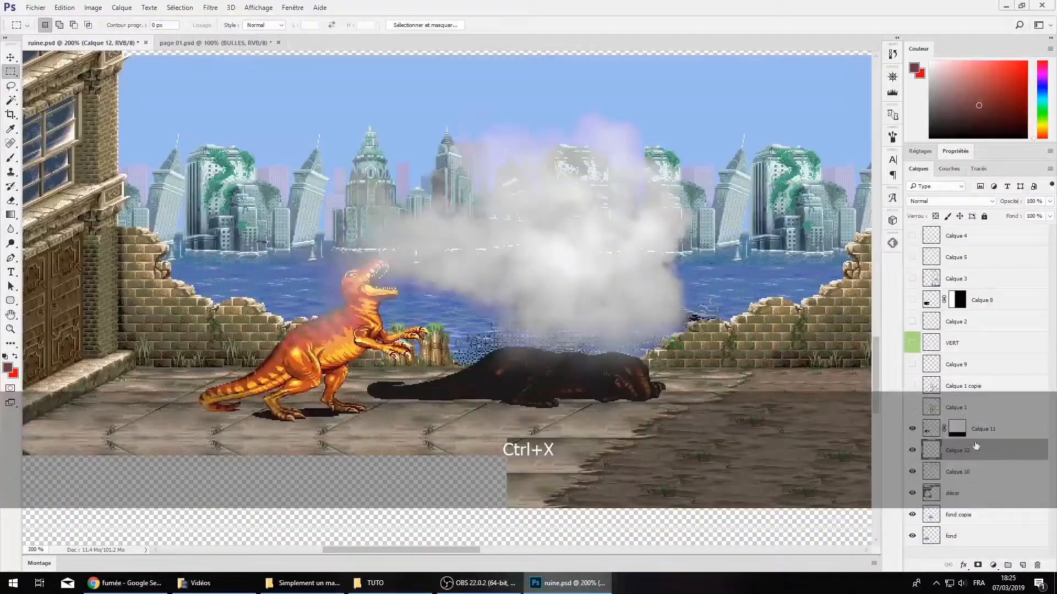
Select the scene around both dinosaurs, the smoke and the ruined wall, and copy it merged
key(ctrl+KP_Subtract)
drag(305, 152, 647, 366)
key(shift+ctrl+c)
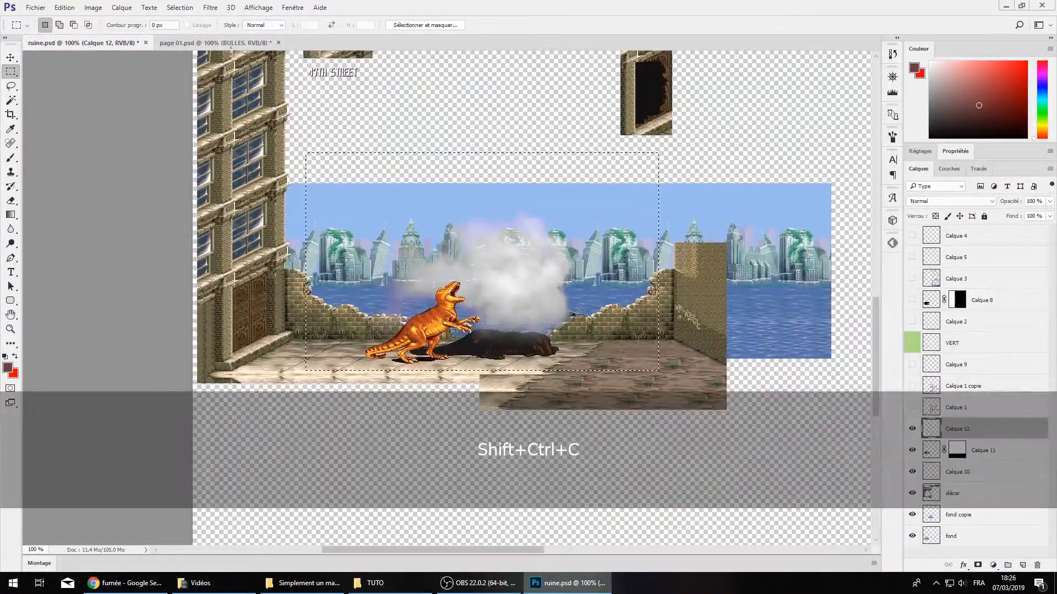
Paste the merged scene into page 01.psd and place it across the blank area below the asteroid and fireball frames
click(215, 42)
scroll(429, 247, down, 3)
key(ctrl+v)
key(ctrl+KP_Add)
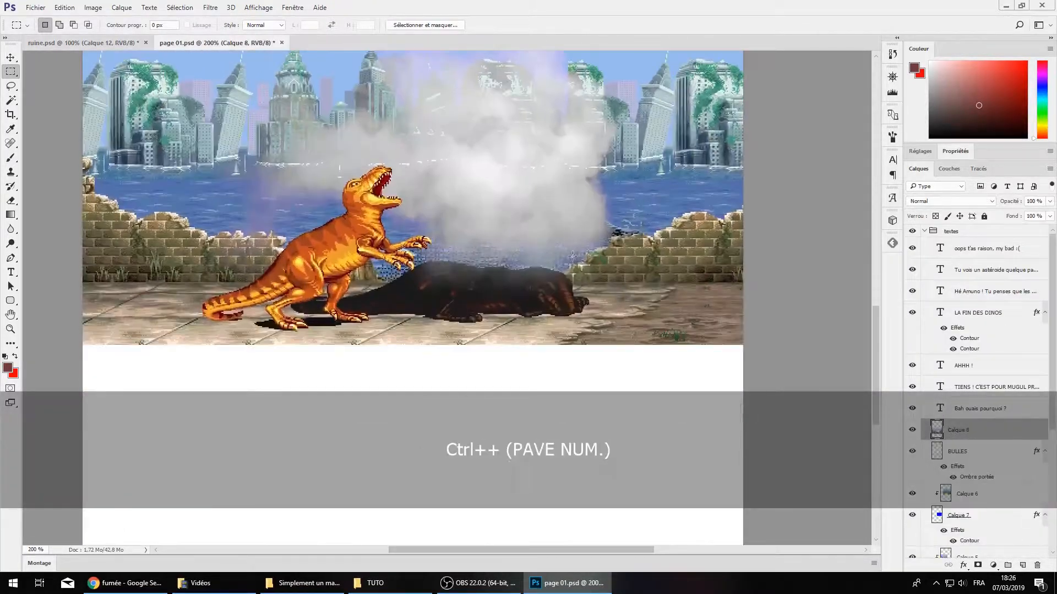
key(ctrl+KP_Subtract)
drag(439, 221, 455, 317)
Hide the pasted scene and draw a large blue ellipse on a new layer above BULLES, filling the blank area below the frames
right_click(10, 301)
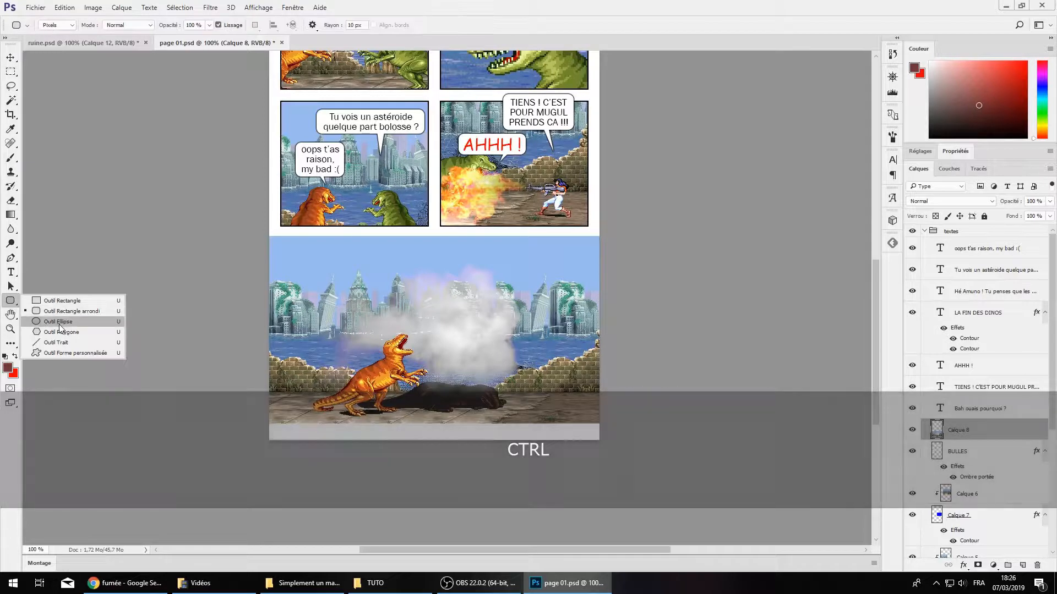
click(38, 319)
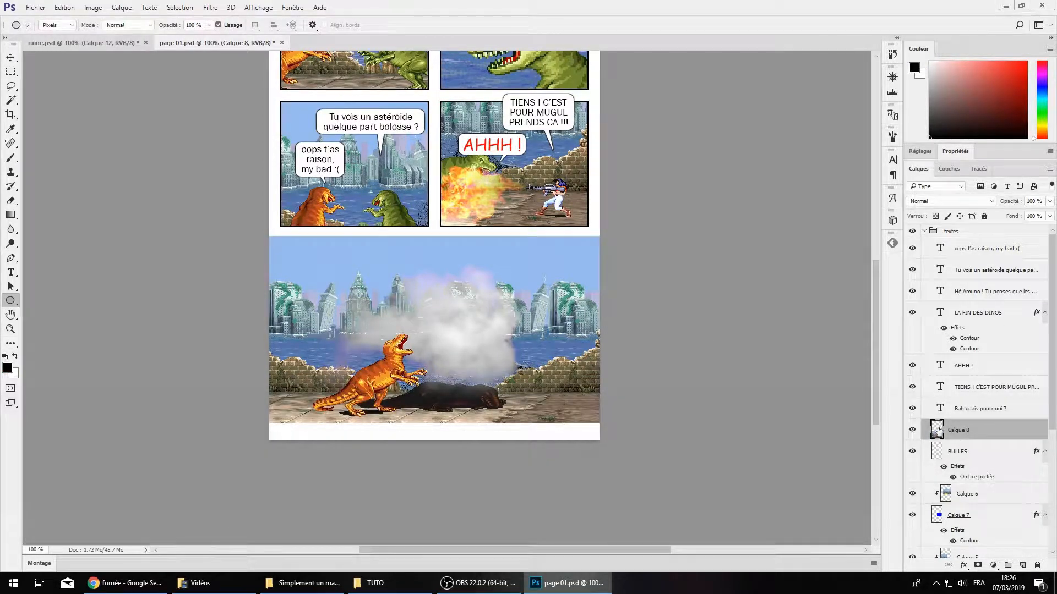
scroll(968, 408, down, 2)
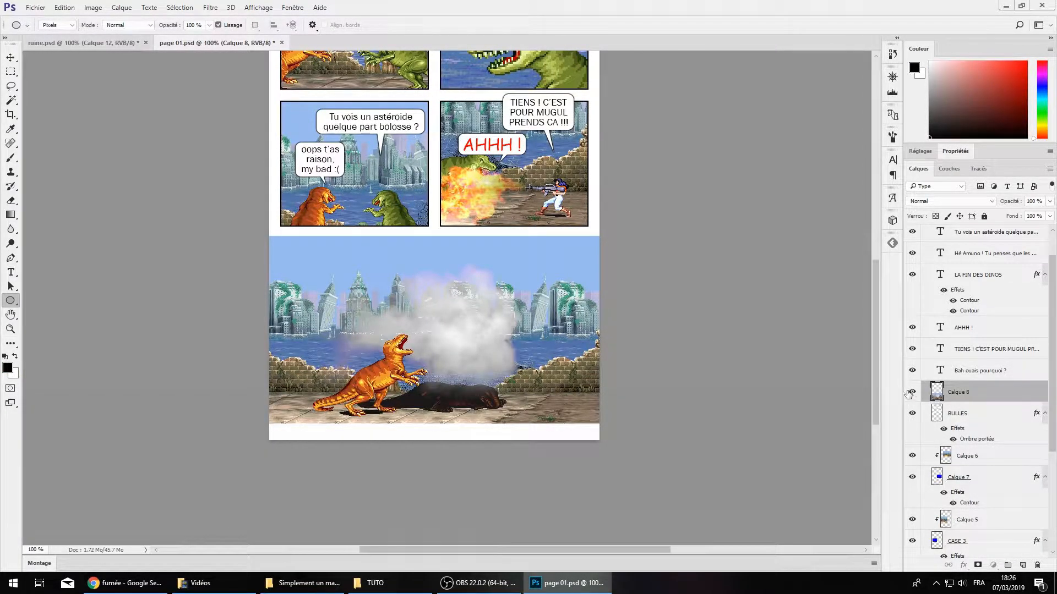
click(912, 392)
click(958, 416)
click(1023, 565)
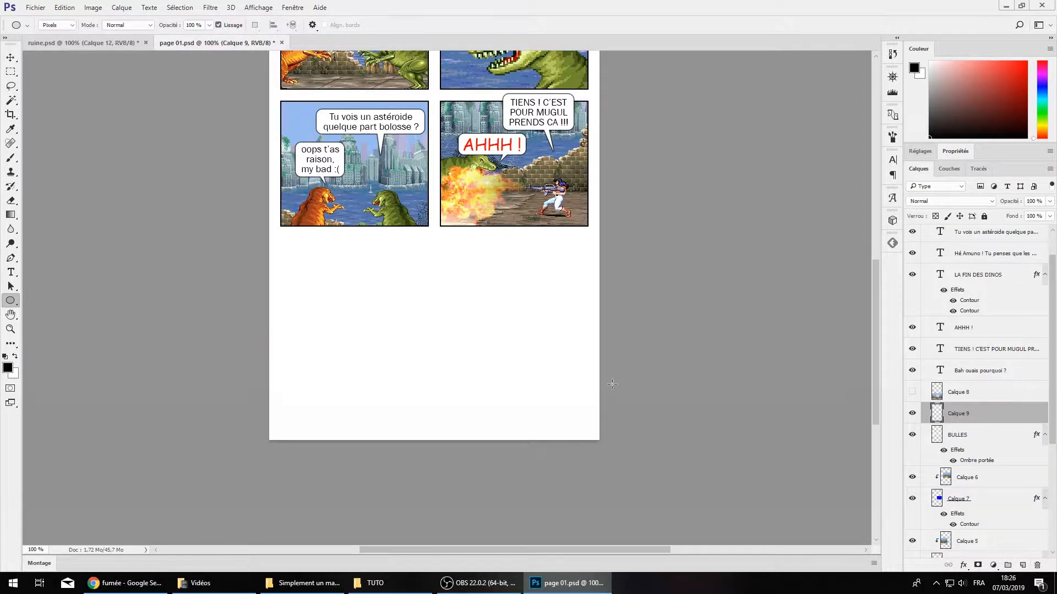
key(ctrl+KP_Add)
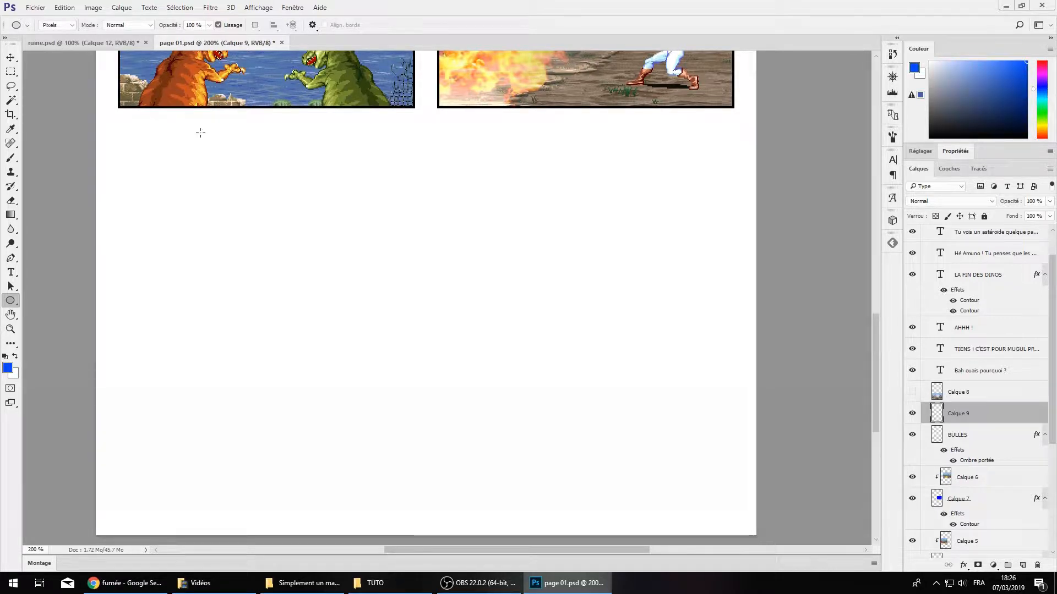
drag(123, 130, 740, 526)
key(shift)
Centre the blue ellipse horizontally on the page and nudge it slightly upward
click(11, 58)
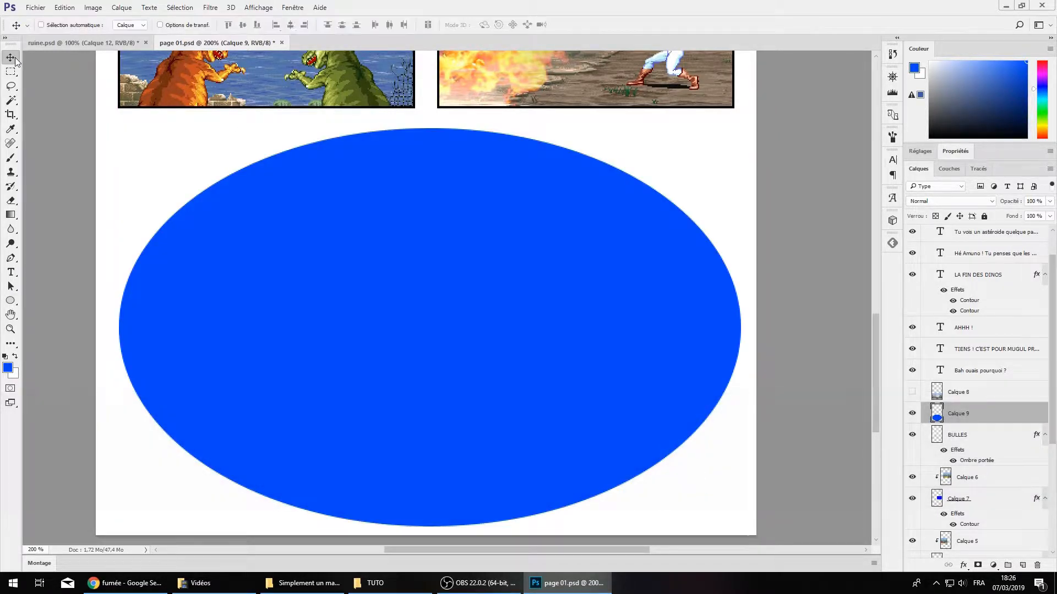
key(ctrl+a)
click(290, 25)
click(10, 71)
click(206, 75)
key(ctrl+Up)
key(ctrl+Up)
key(ctrl+Down)
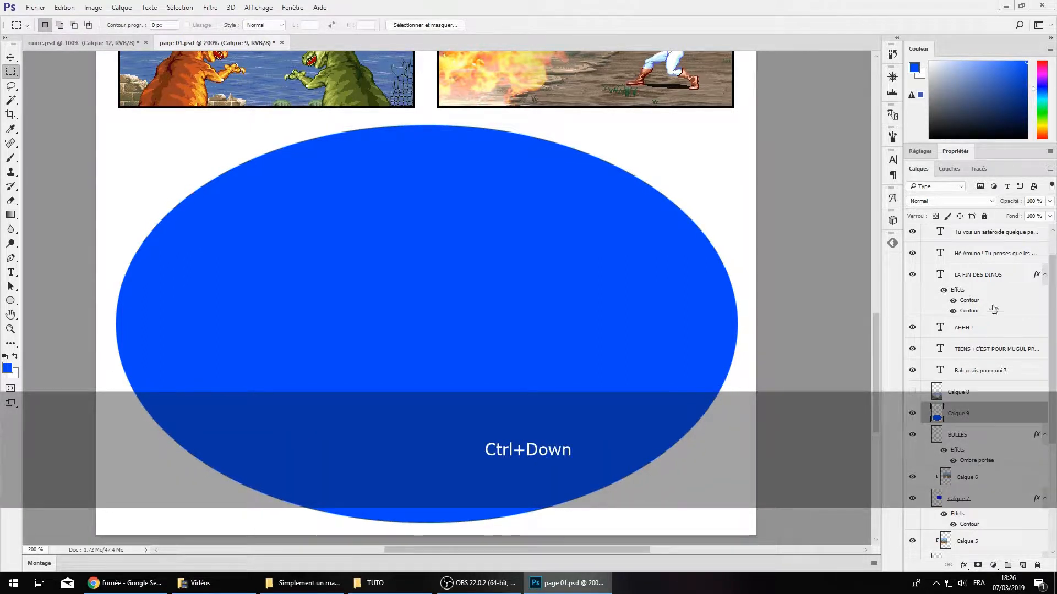
Rename the ellipse layer as CASE 5, show the scene layer Calque 8 again and clip it to the ellipse
double_click(965, 419)
text(CASE)
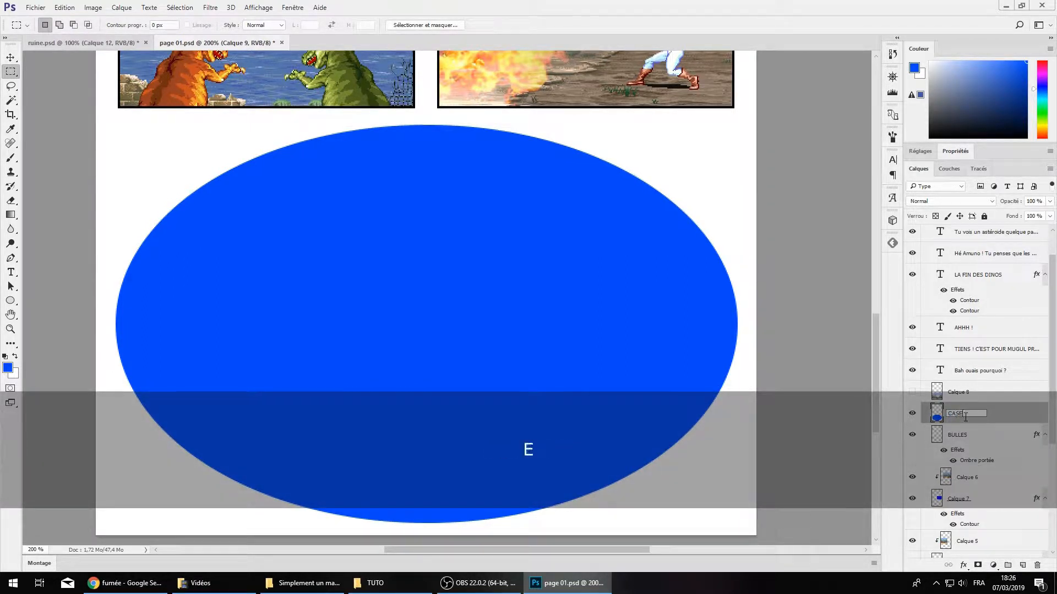
alt+click(980, 403)
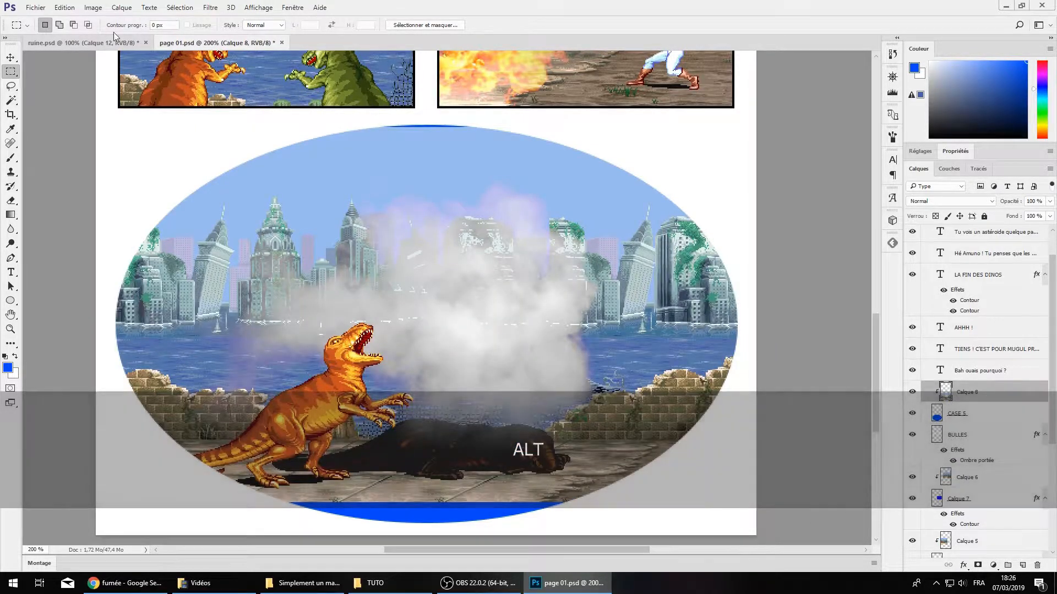
Copy the ruine.psd scene merged again, replace the old scene in page 01.psd with it and clip it to the CASE 5 ellipse
key(ctrl+Tab)
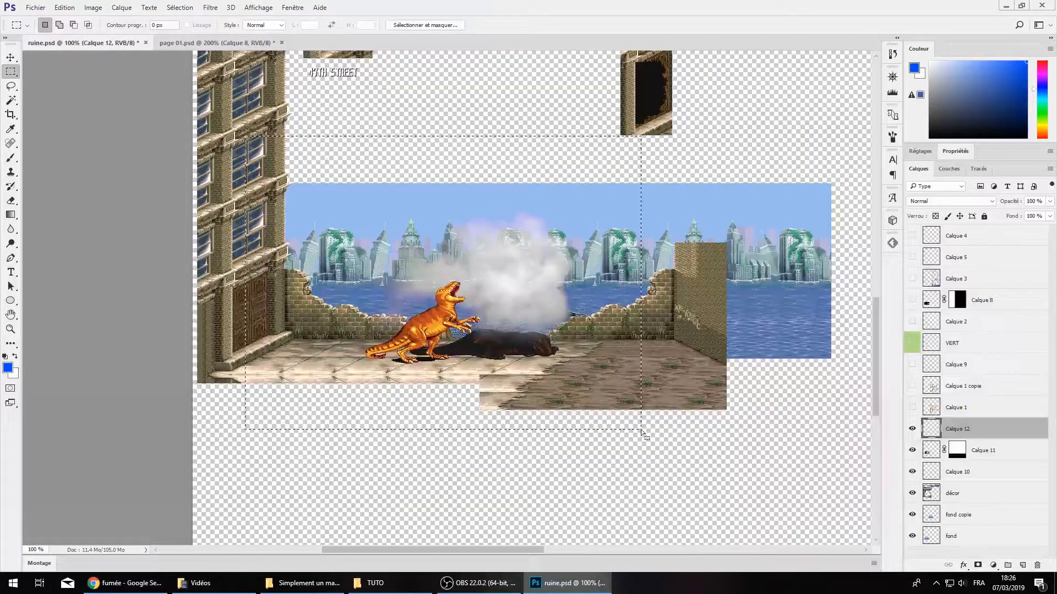
key(ctrl+shift+c)
key(ctrl+Tab)
key(Delete)
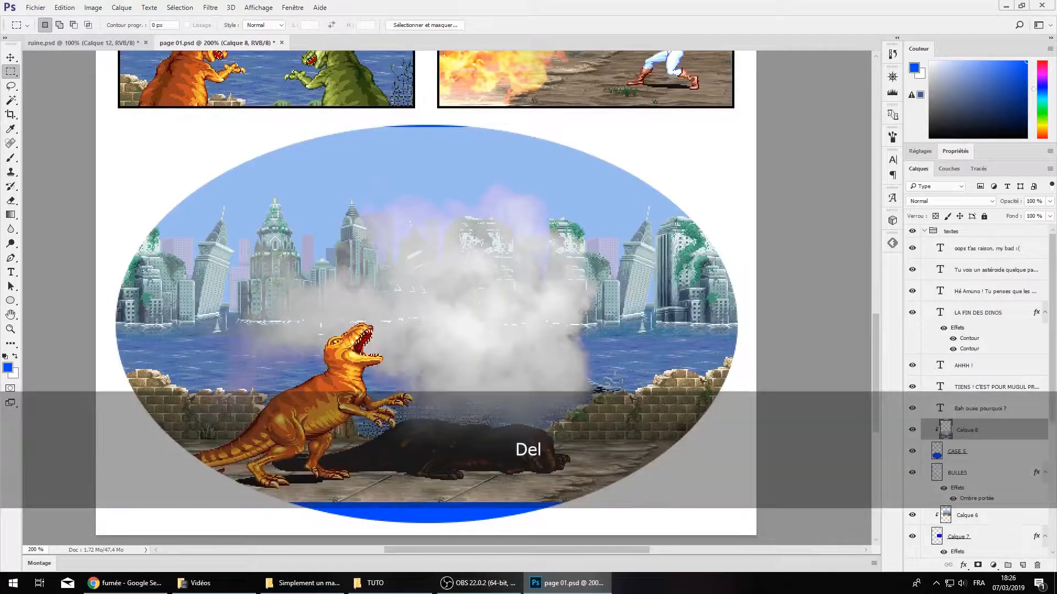
key(ctrl+v)
drag(585, 373, 575, 407)
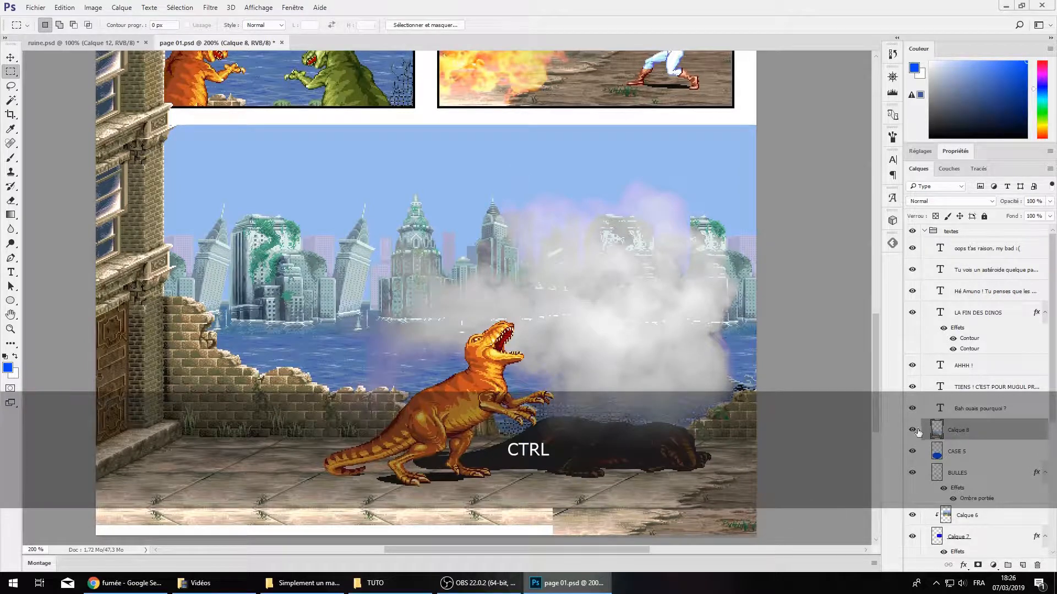
alt+click(968, 439)
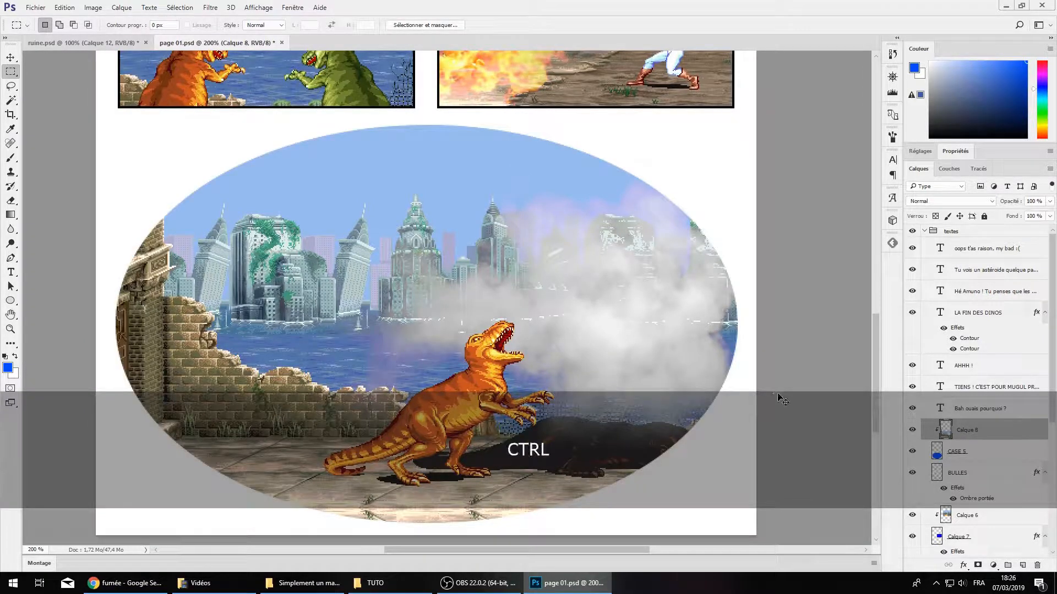
Shift the clipped scene left and slightly down so both dinosaurs sit well inside the ellipse
key(shift+ctrl+Left)
key(shift+ctrl+Left)
key(shift+ctrl+Left)
key(shift+ctrl+Left)
key(shift+ctrl+Left)
key(shift+ctrl+Left)
key(shift+ctrl+Left)
key(shift+ctrl+Left)
key(shift+ctrl+Left)
key(shift+ctrl+Left)
key(shift+ctrl+Left)
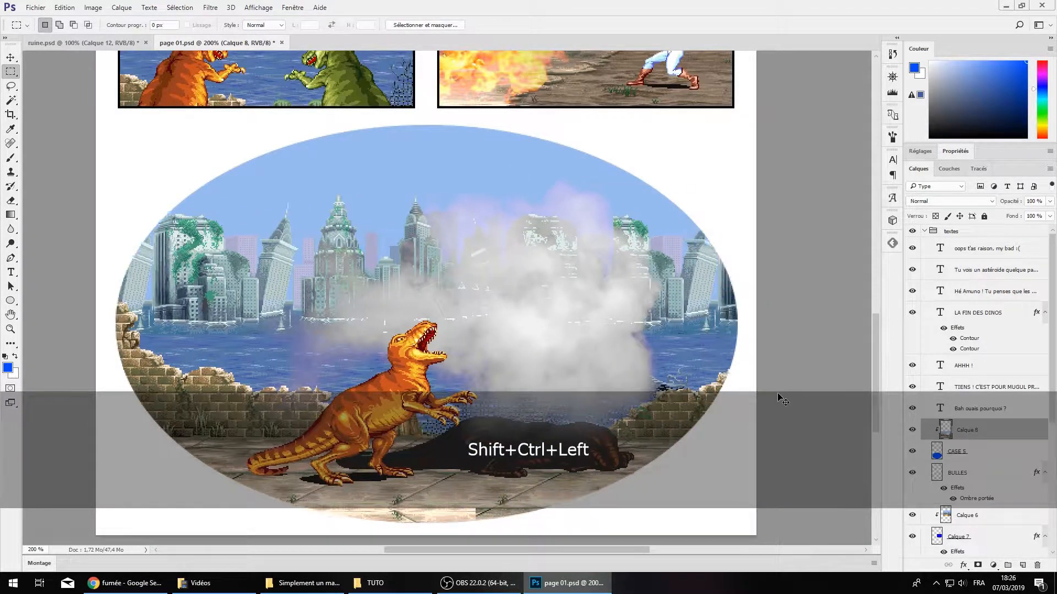
key(shift+ctrl+Left)
key(shift+ctrl+Left)
key(shift+ctrl+Right)
key(shift+ctrl+Right)
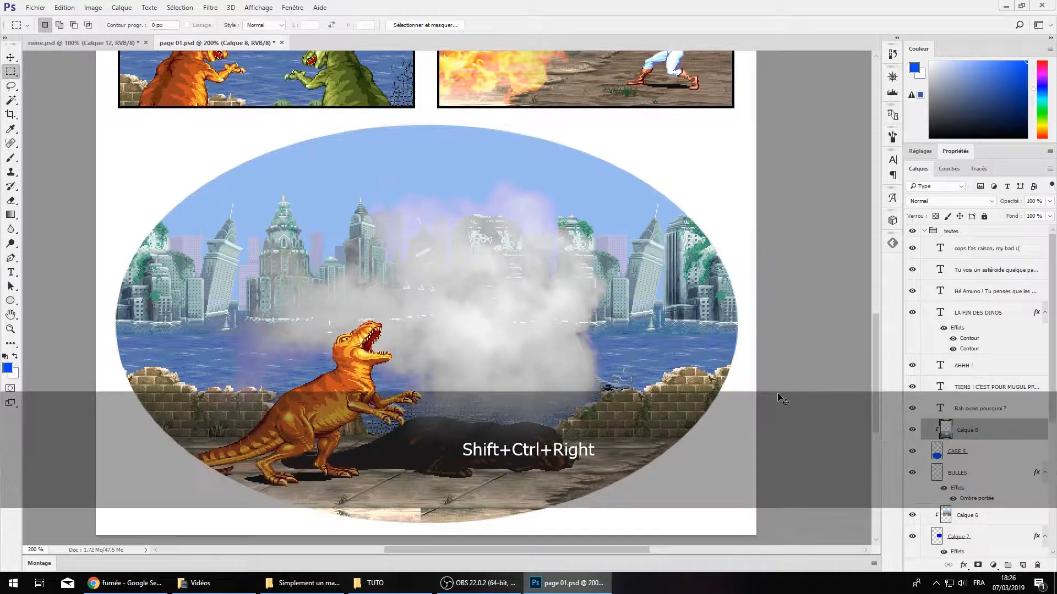
scroll(476, 365, down, 3)
scroll(477, 365, up, 2)
key(shift+ctrl+Down)
key(shift+ctrl+Down)
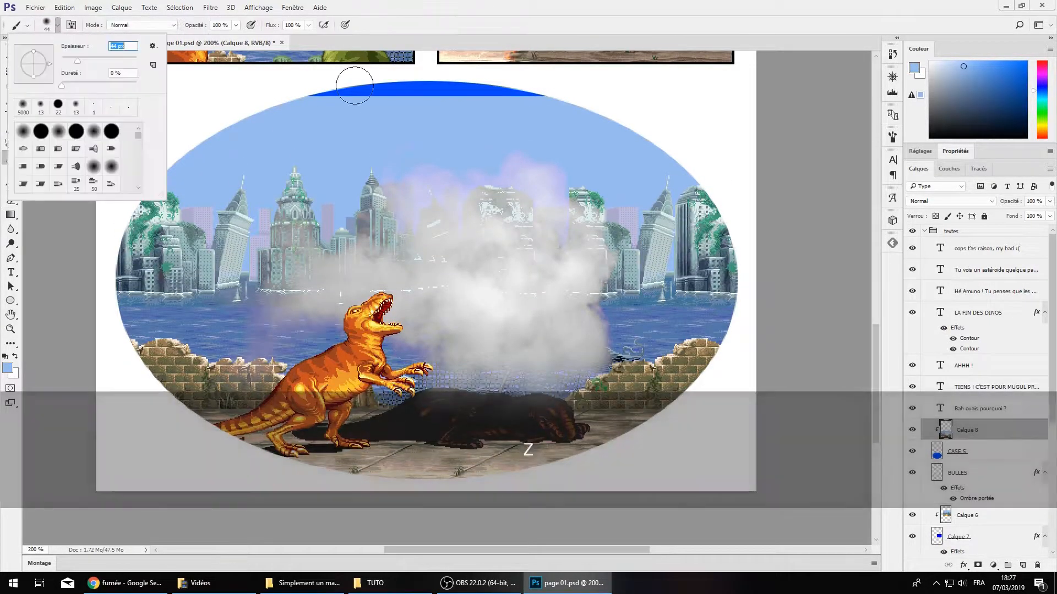
Add the text "AMUNOOOOOOOOO" in 60 pt Franklin Gothic Book across the upper part of the ellipse
key(ctrl+minus)
scroll(440, 248, up, 2)
click(969, 427)
key(t)
click(137, 25)
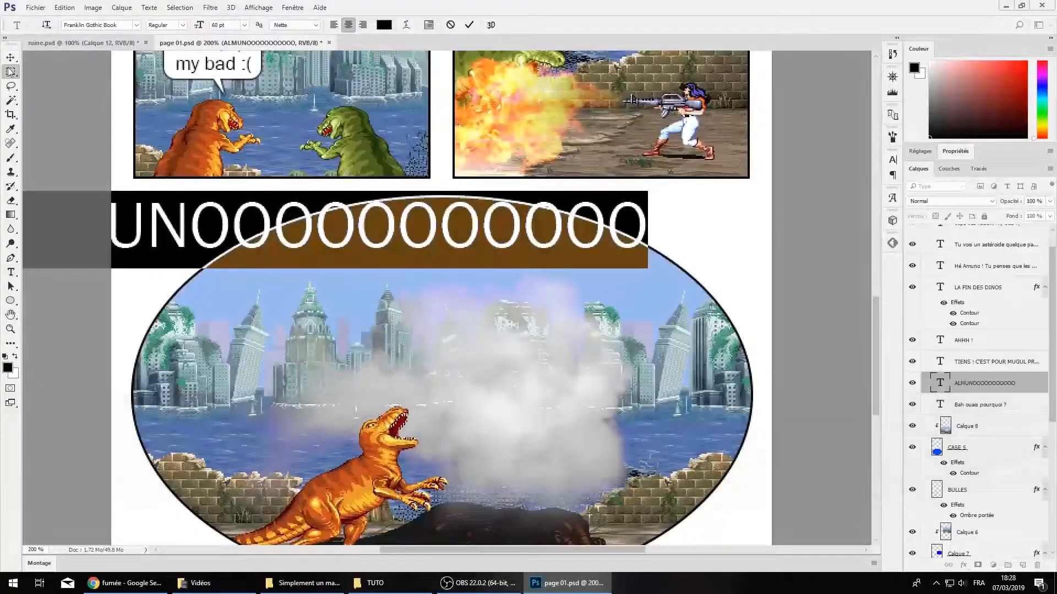
drag(385, 225, 503, 278)
scroll(440, 275, down, 2)
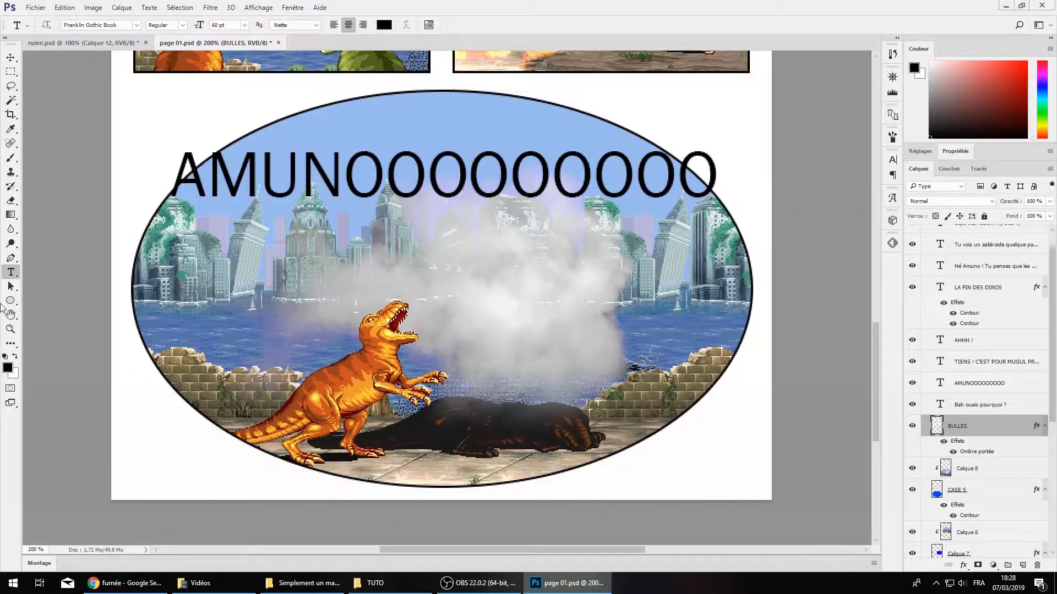
Draw a white rounded-rectangle speech bubble with a 40 px corner radius behind the AMUNOOOOOOOOO text on the BULLES layer
key(m)
key(ctrl+z)
key(ctrl+z)
key(ctrl+z)
click(10, 301)
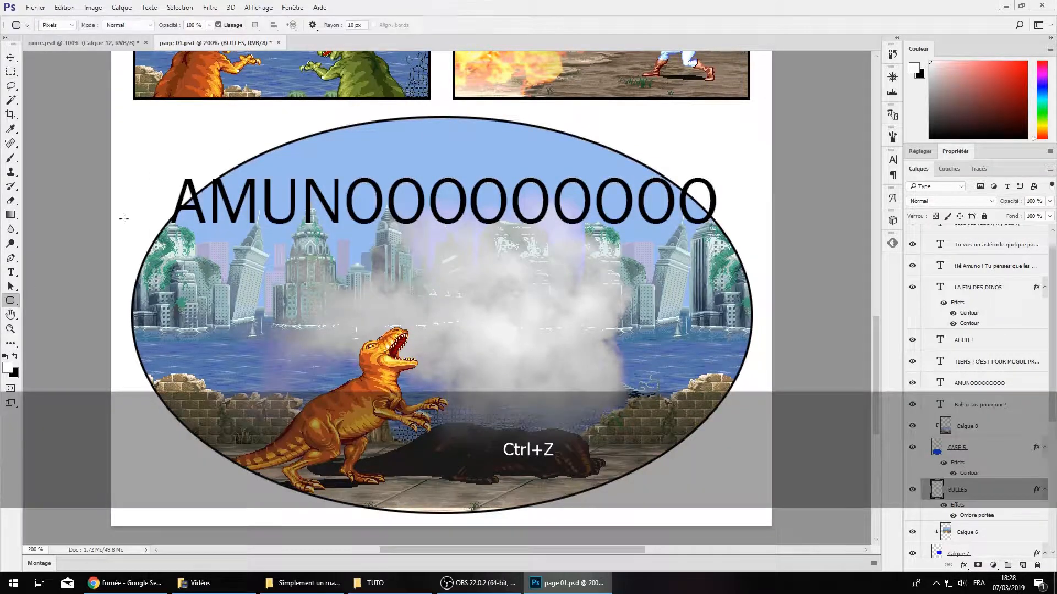
click(348, 26)
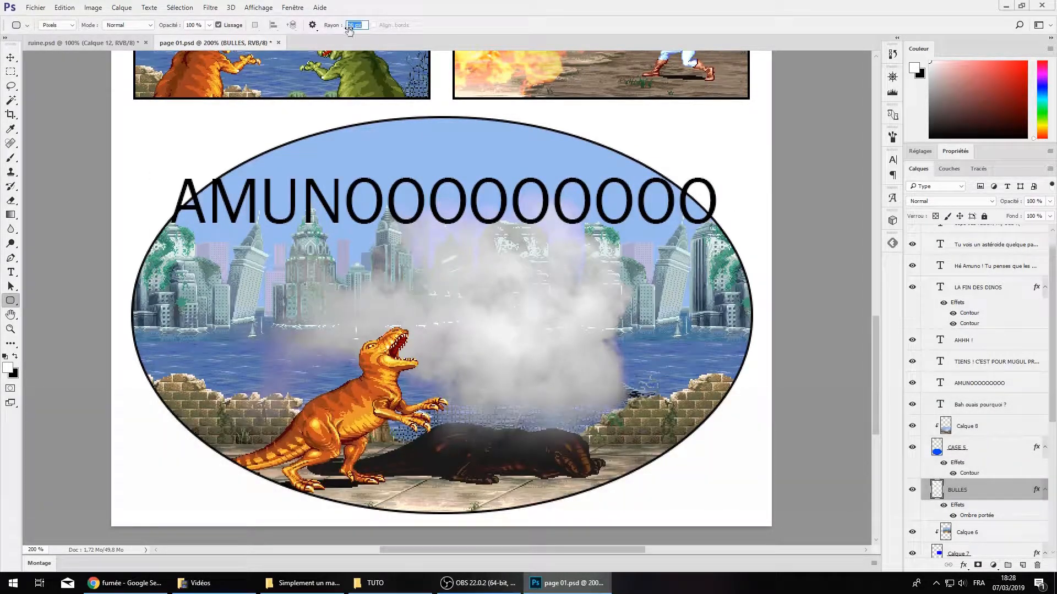
drag(157, 142, 598, 259)
key(ctrl+z)
text(40)
key(Return)
drag(171, 180, 759, 235)
key(ctrl+z)
mouse_move(156, 158)
mouse_down()
mouse_move(721, 237)
mouse_move(726, 247)
mouse_up()
Add a white pointed tail under the large speech bubble with the Pen tool, aimed at the orange dinosaur's mouth
key(p)
click(400, 238)
click(422, 242)
click(404, 288)
right_click(774, 418)
Nudge the AMUNOOOOOOOOO text slightly left and down to centre it in its bubble
click(1004, 395)
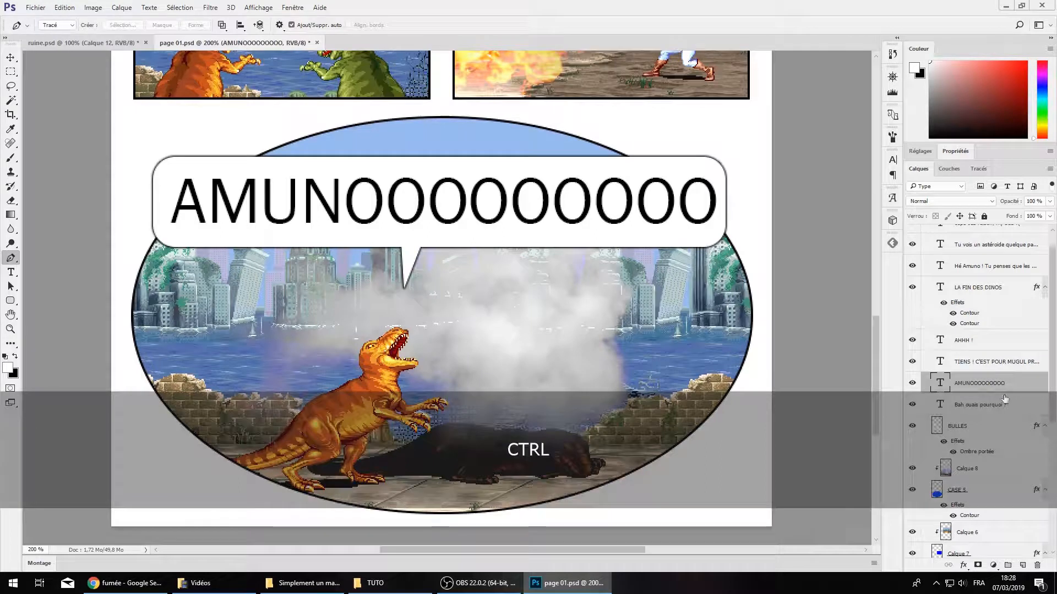
key(m)
key(ctrl+Left)
key(ctrl+Left)
key(ctrl+Down)
key(ctrl+Down)
key(ctrl+Left)
Add the author's pseudonym as black 24 pt text in the page's lower-right corner and align it to the page's right edge
key(t)
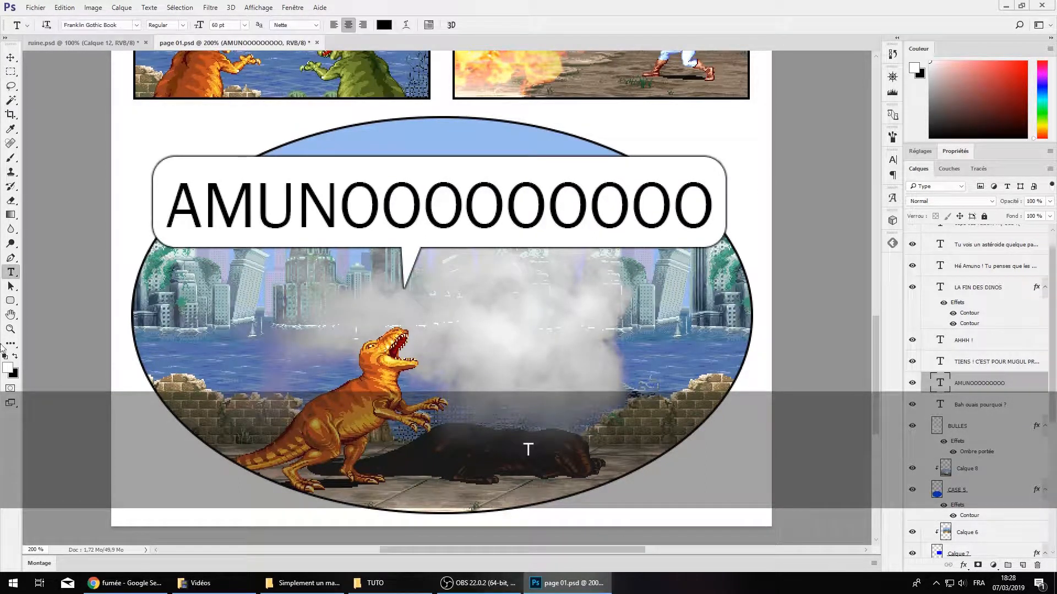
click(5, 358)
click(607, 519)
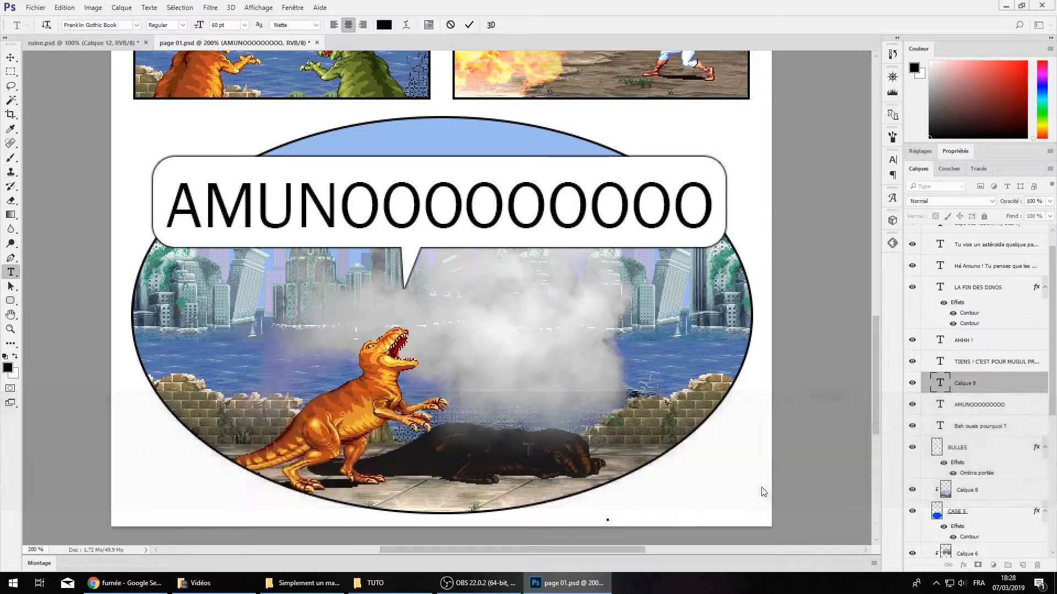
text(fynmorph)
key(ctrl+a)
click(244, 25)
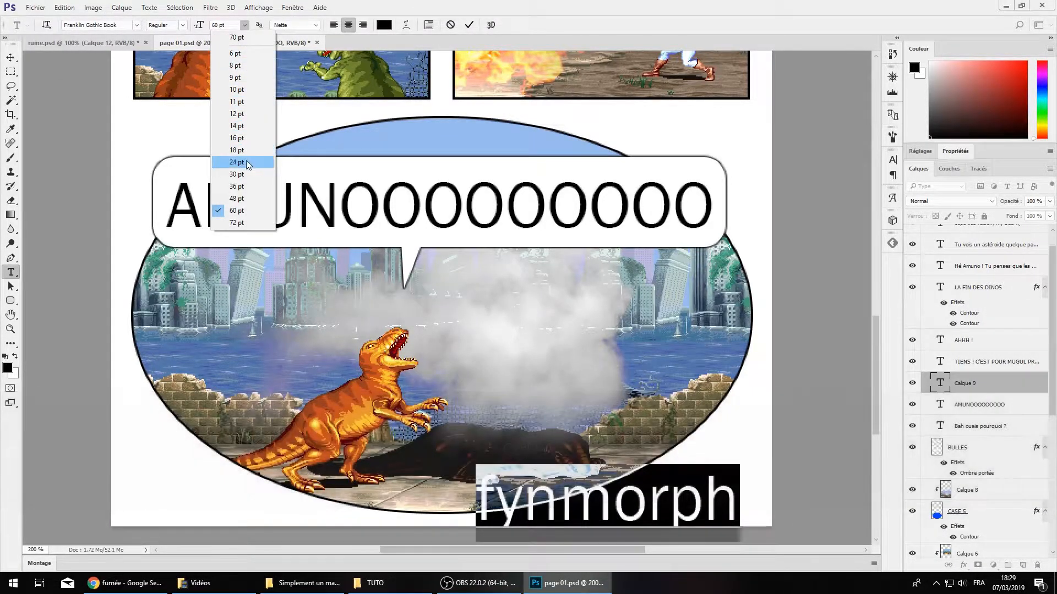
click(236, 162)
key(ctrl+Return)
key(ctrl+a)
click(304, 24)
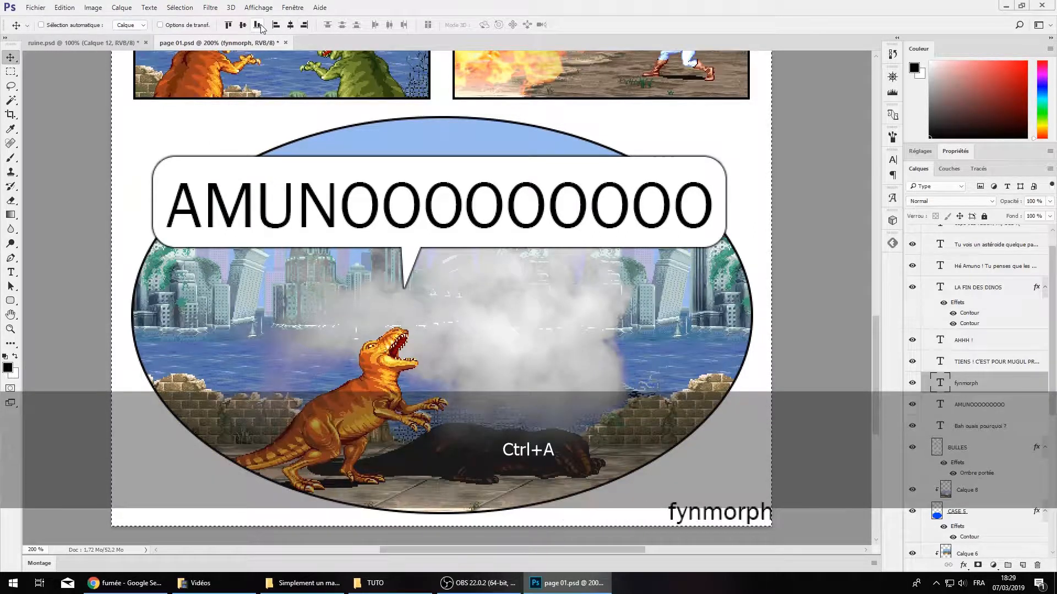
Switch to Chrome and look through the Hannah Dundee sprite sheet on The Spriters Resource for the ripper's credit
click(126, 584)
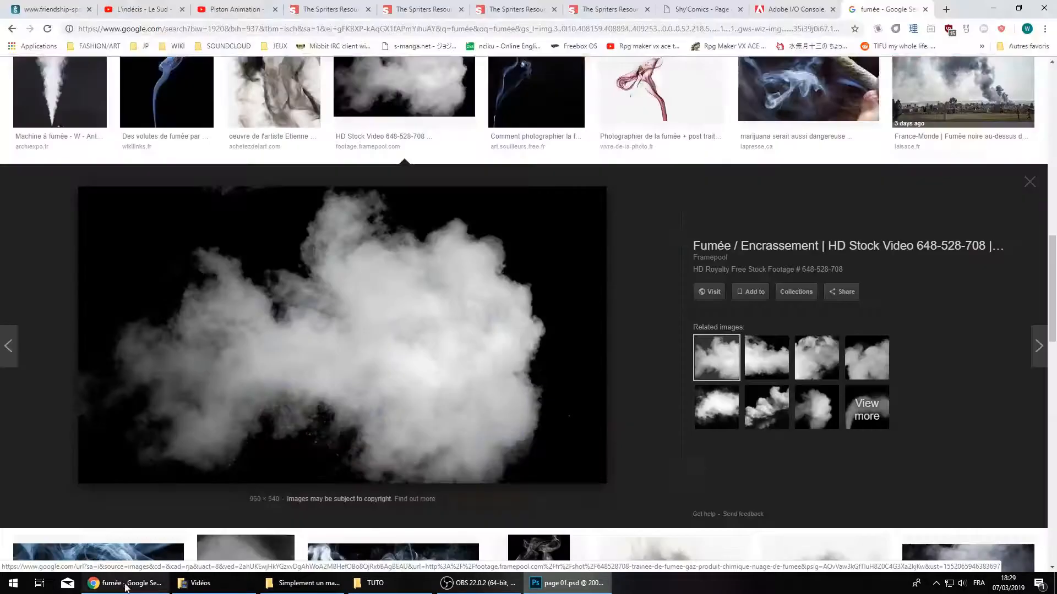
click(289, 9)
scroll(590, 273, down, 5)
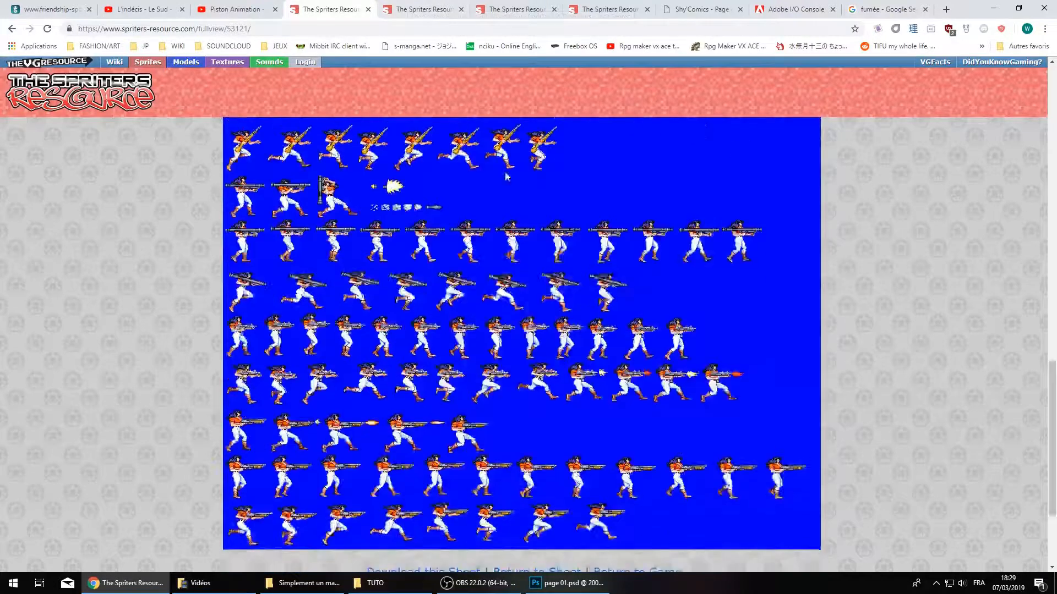
scroll(590, 273, up, 15)
scroll(635, 302, down, 5)
scroll(611, 276, up, 5)
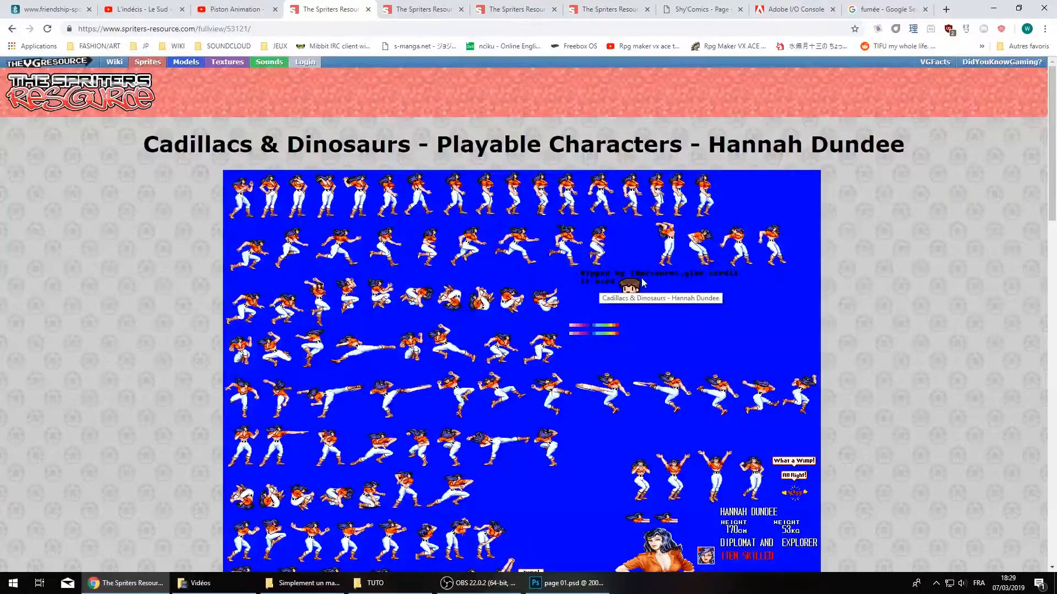
Write the credited ripper's name in the browser's address bar and cut it to the clipboard
click(512, 30)
key(Caps_Lock)
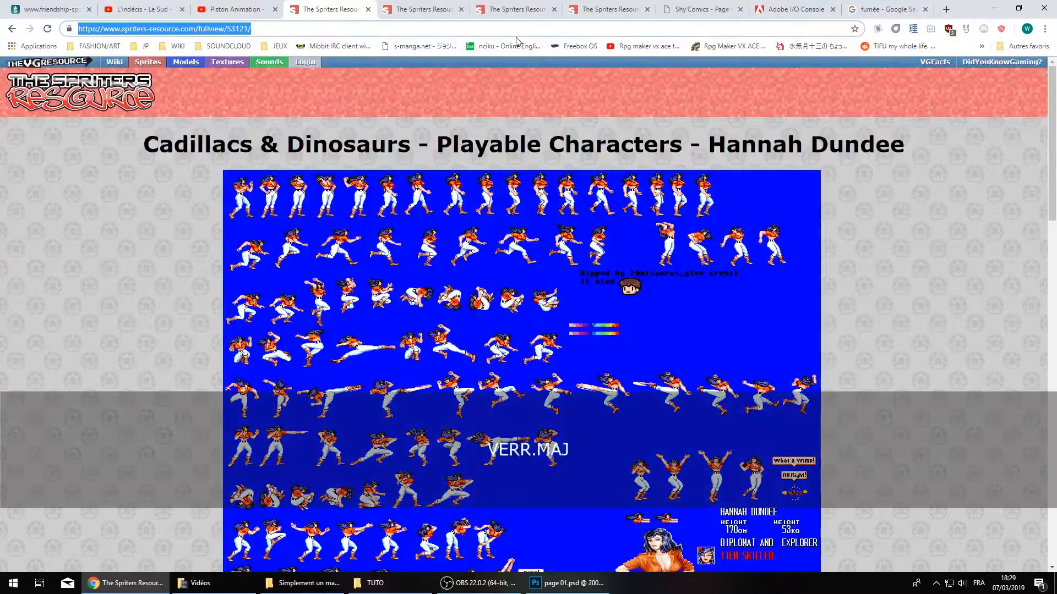
text(T0mi)
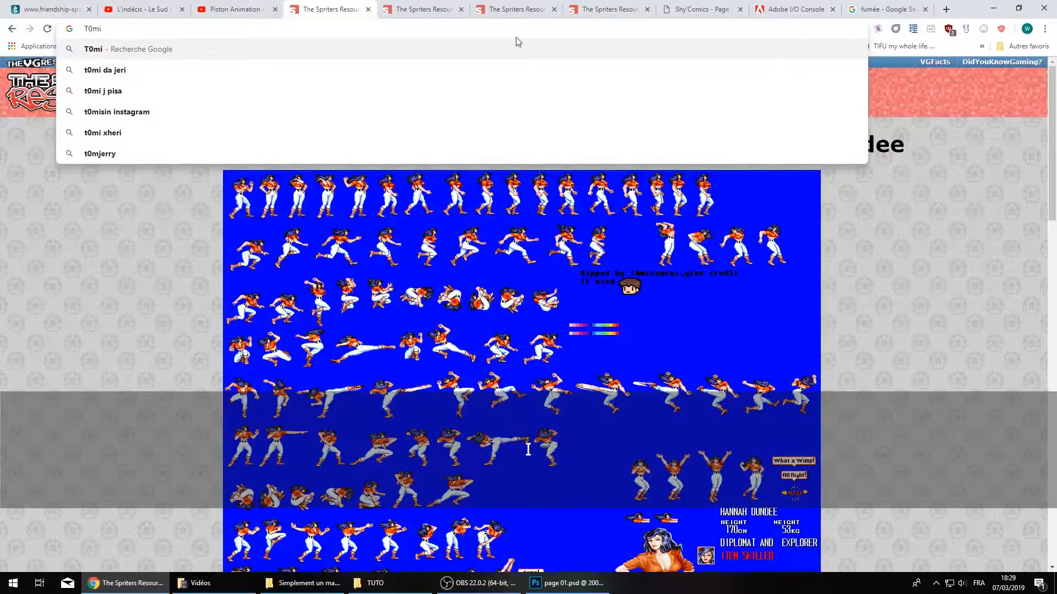
text(saurus)
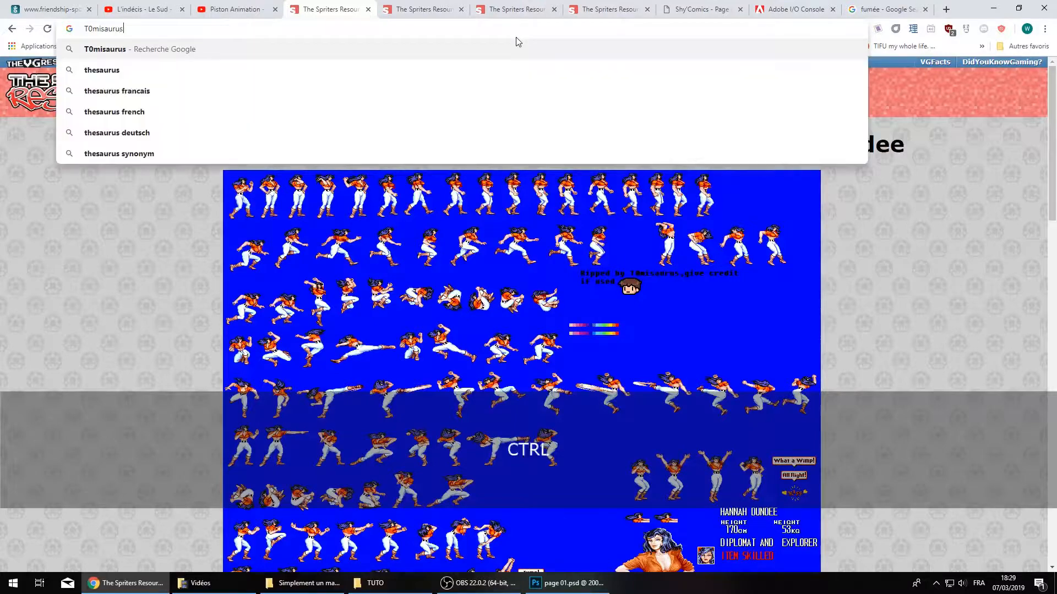
key(ctrl+a)
key(ctrl+x)
Switch back to Photoshop and add the credit "sprites ripped by" followed by the ripper's pseudonym in the page's lower-left corner
click(567, 583)
scroll(452, 474, down, 1)
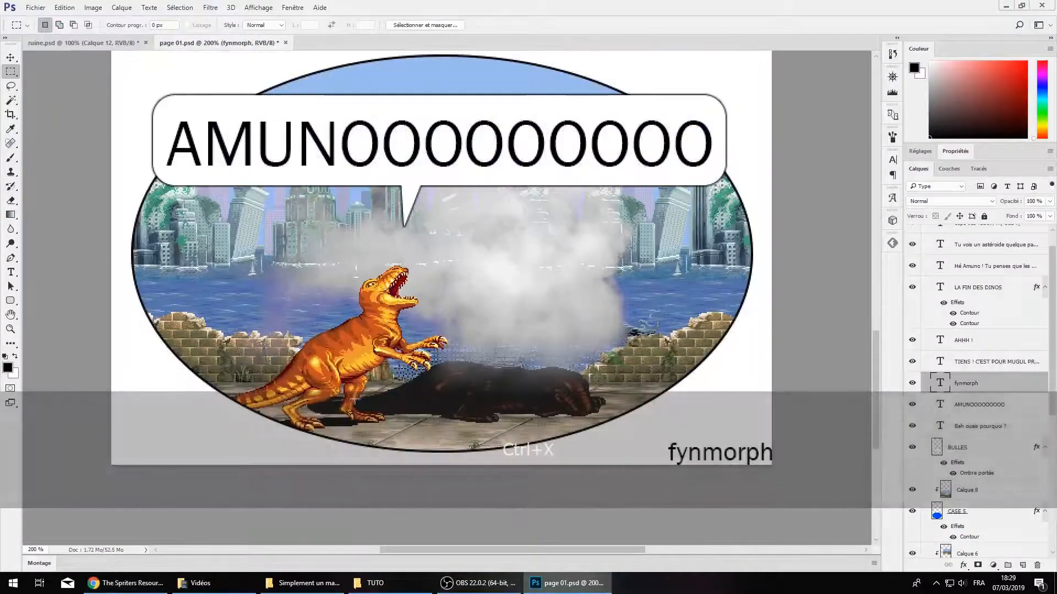
key(t)
click(136, 438)
text(crit)
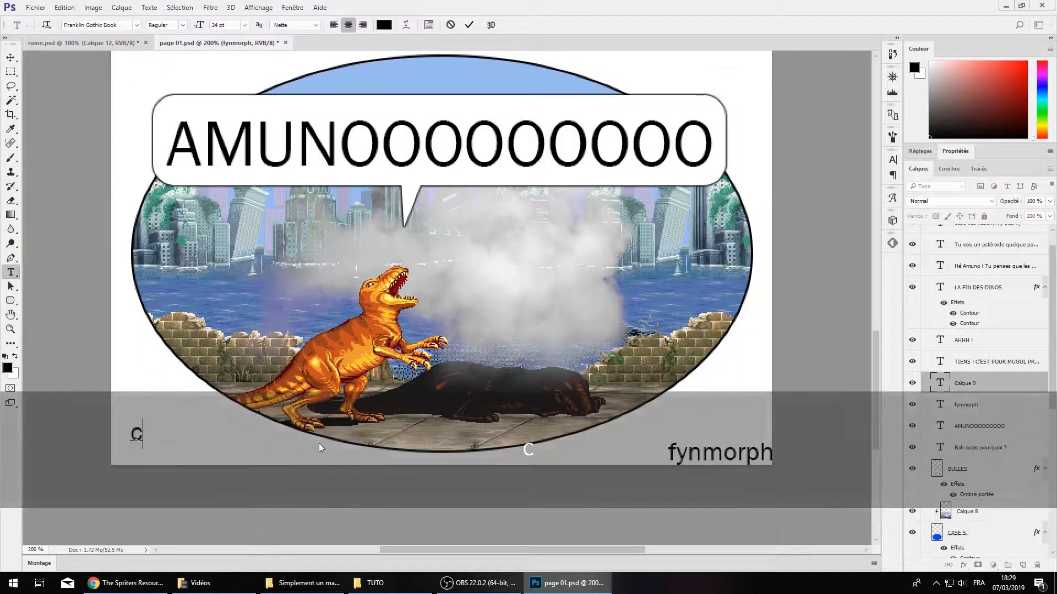
key(BackSpace)
key(BackSpace)
text(ed)
key(ctrl+a)
text(rip by)
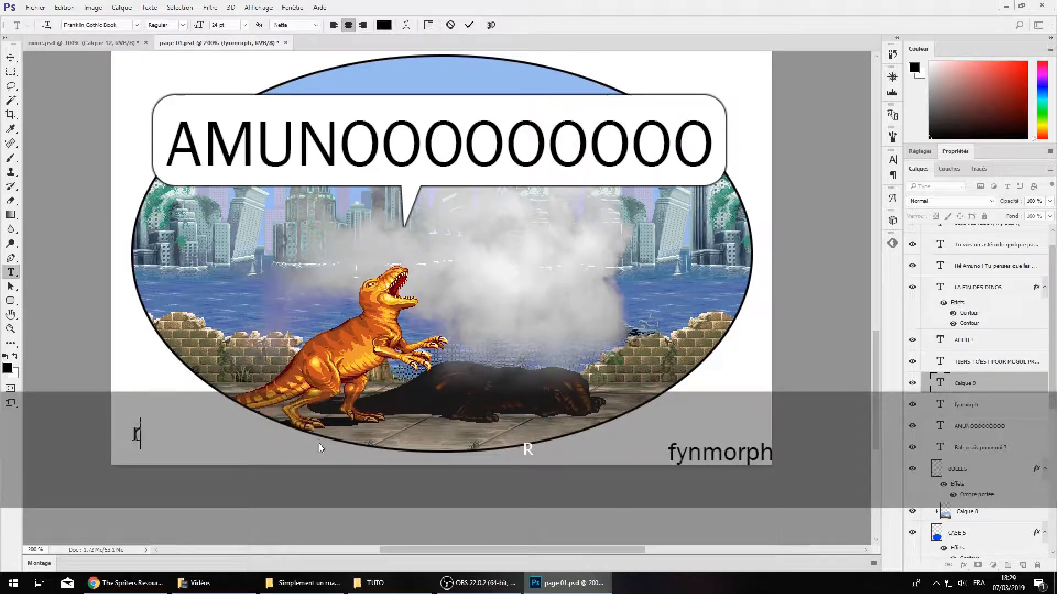
key(BackSpace)
key(BackSpace)
key(BackSpace)
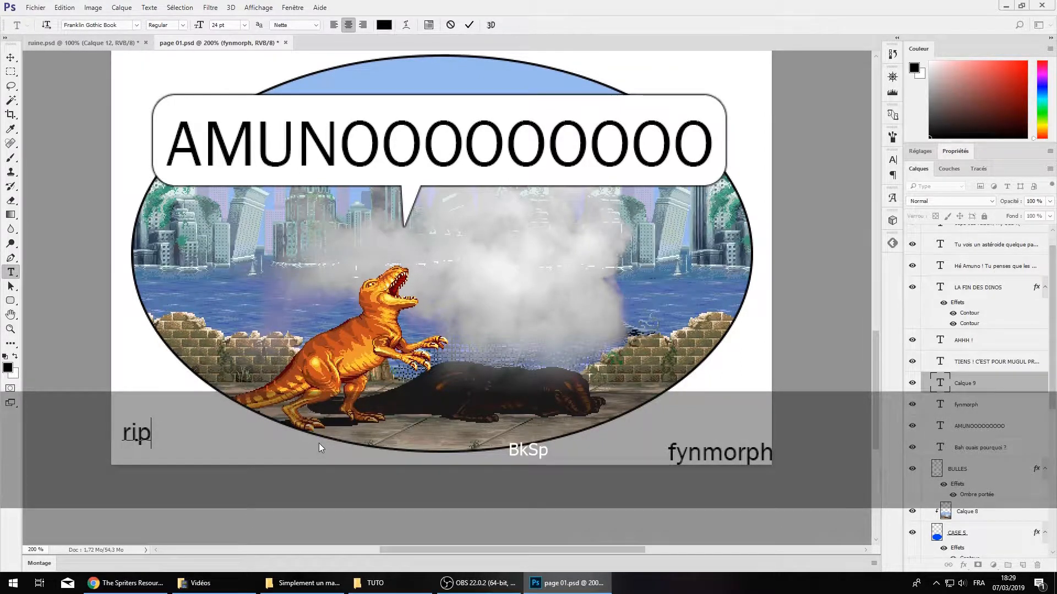
key(BackSpace)
text(sprites ipp)
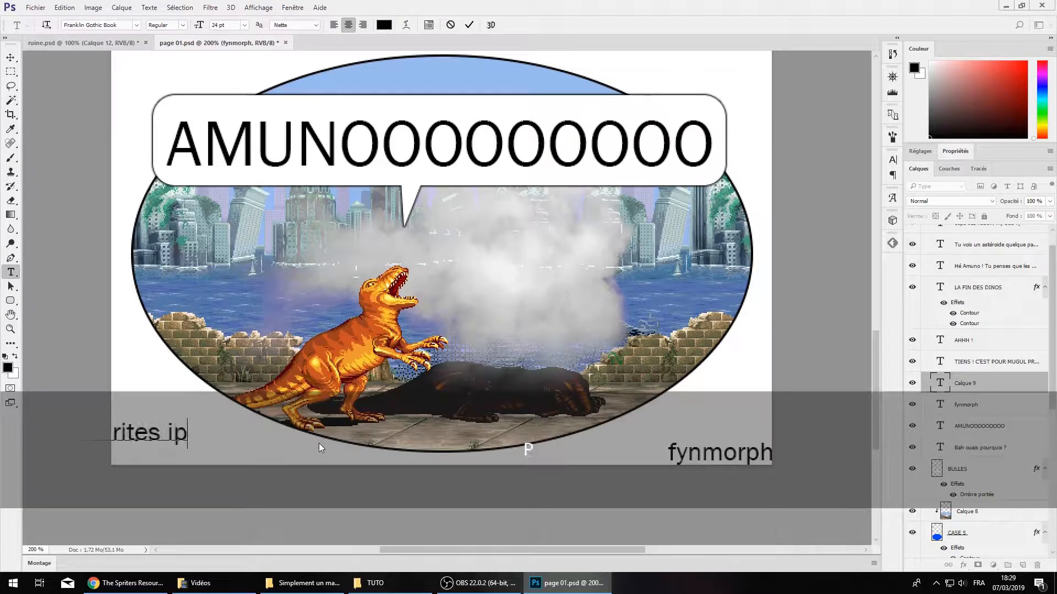
key(BackSpace)
key(BackSpace)
key(BackSpace)
text(ripped by)
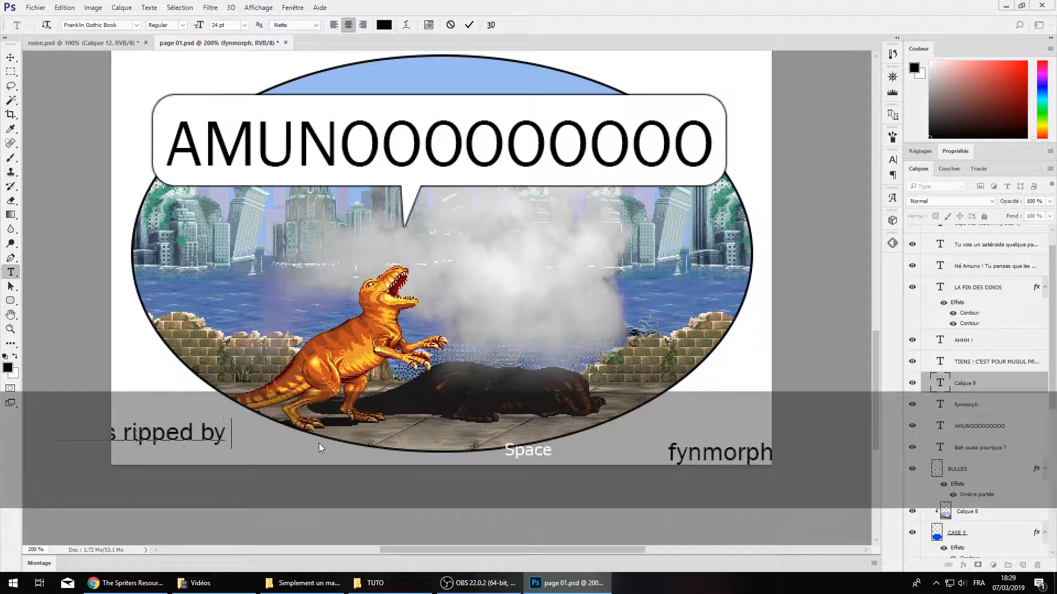
key(ctrl+v)
click(11, 71)
drag(243, 437, 398, 454)
click(92, 7)
click(92, 7)
click(93, 7)
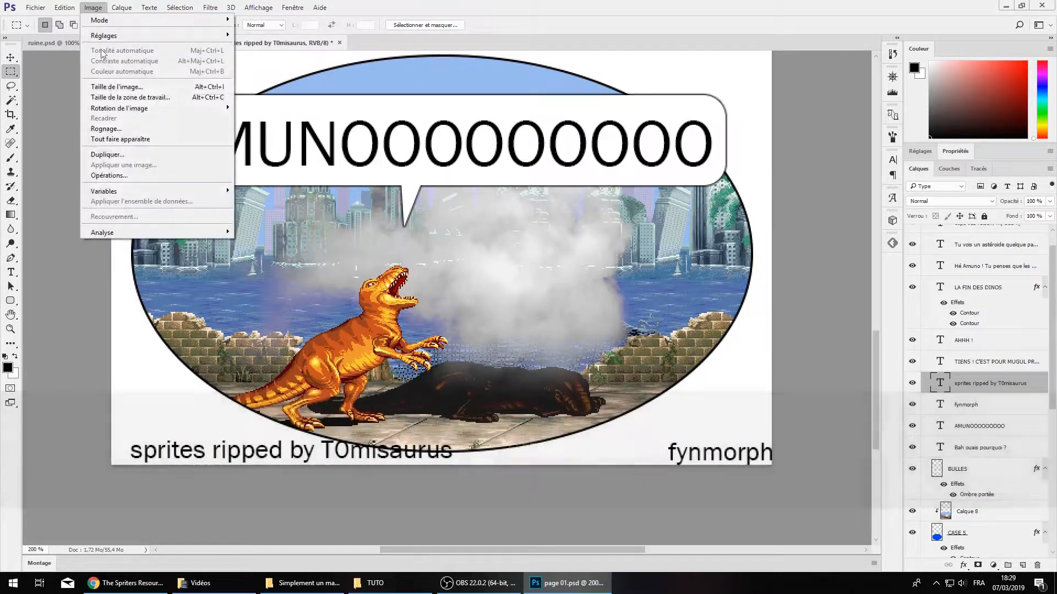
click(117, 98)
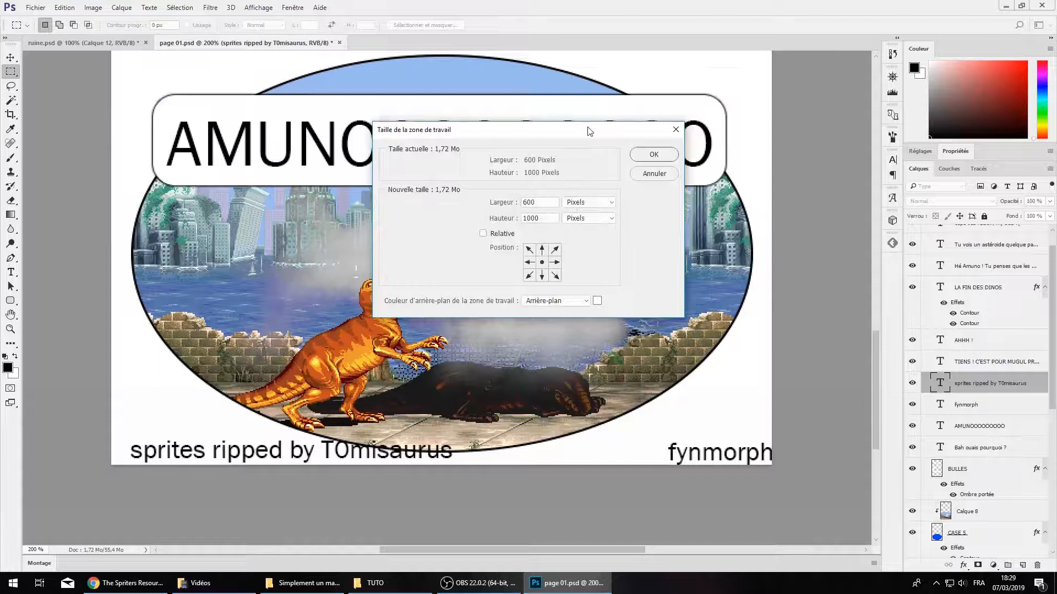
click(676, 129)
Increase the canvas height with the anchor at the top to add white space below the final frame
click(93, 7)
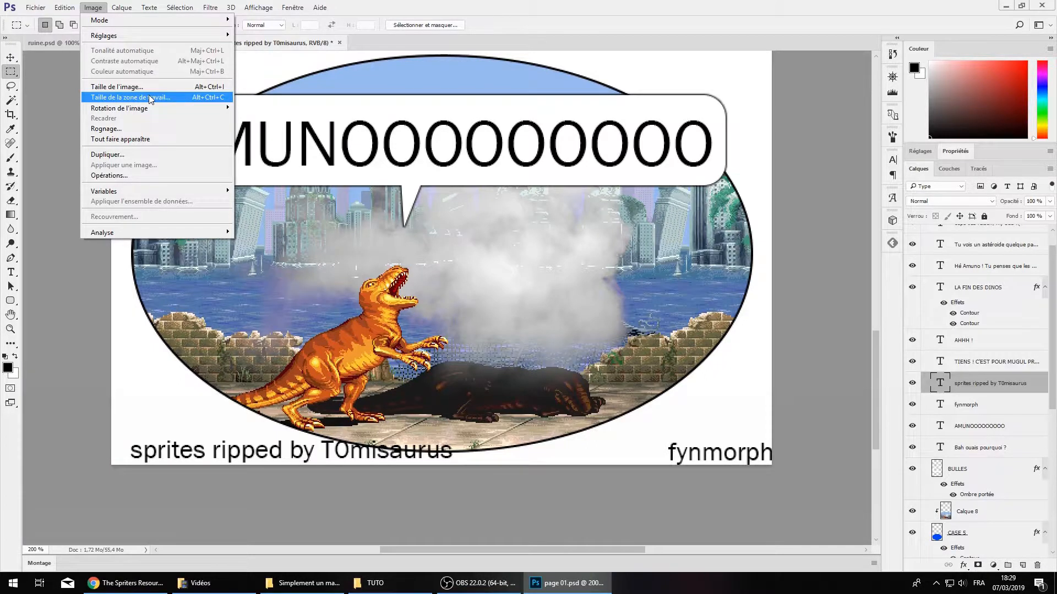
click(150, 98)
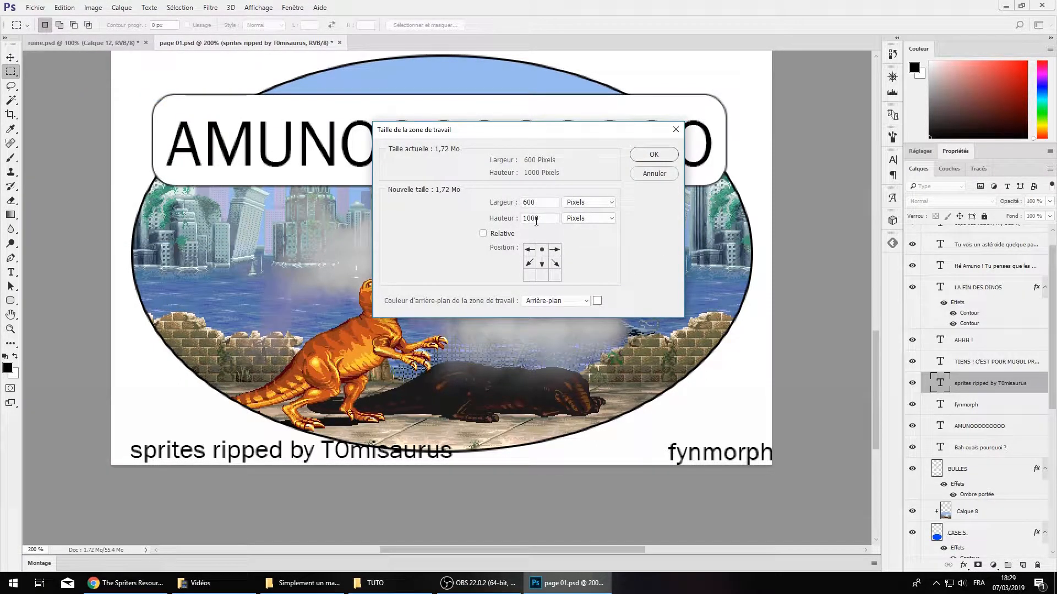
text(1)
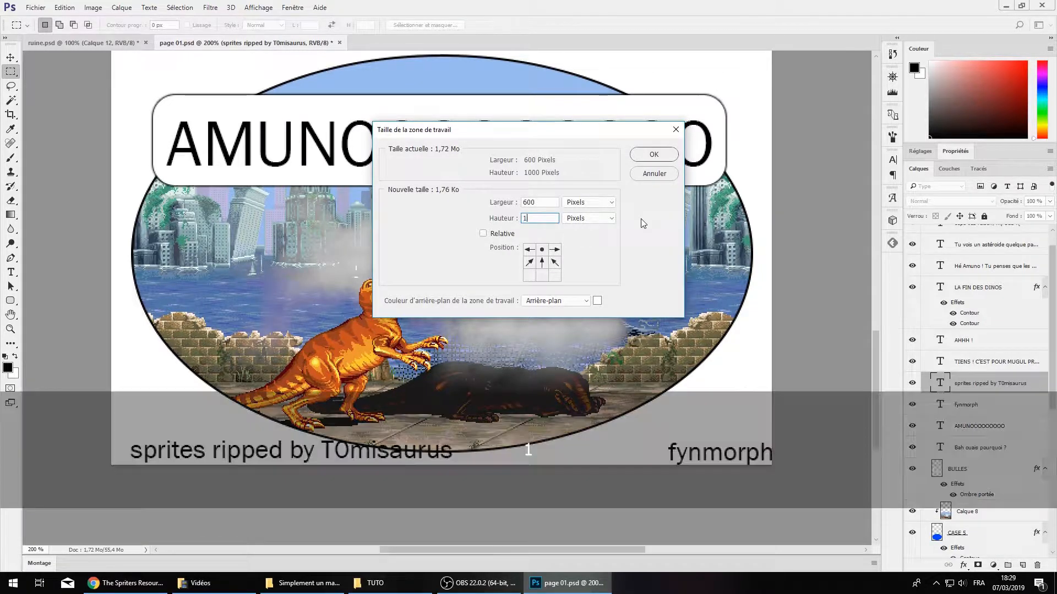
key(BackSpace)
key(Return)
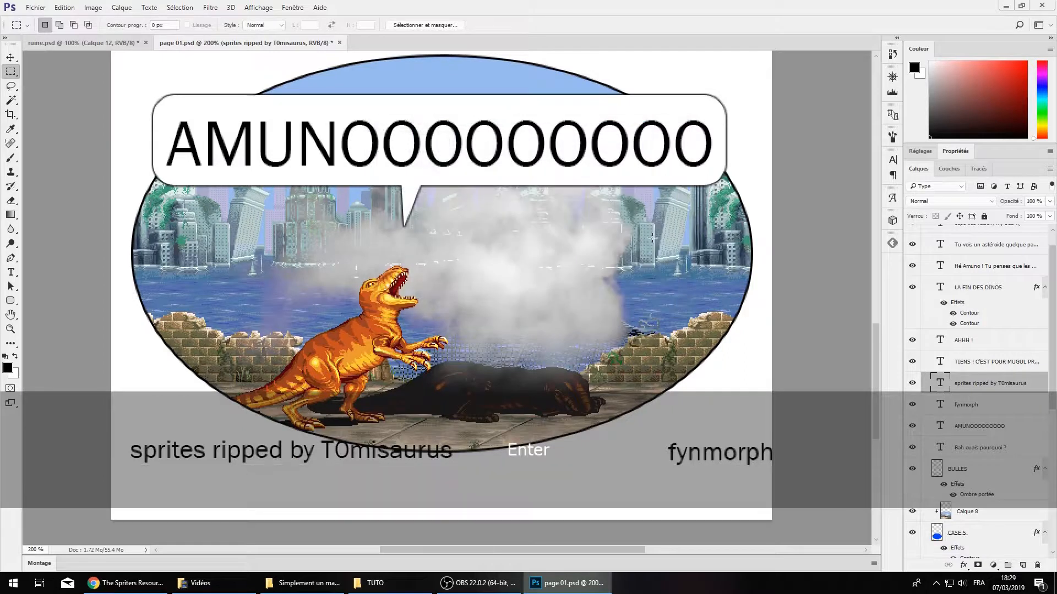
Move the sprite credit down into the added white strip and set its font size to 18 pt
drag(280, 341, 266, 387)
key(t)
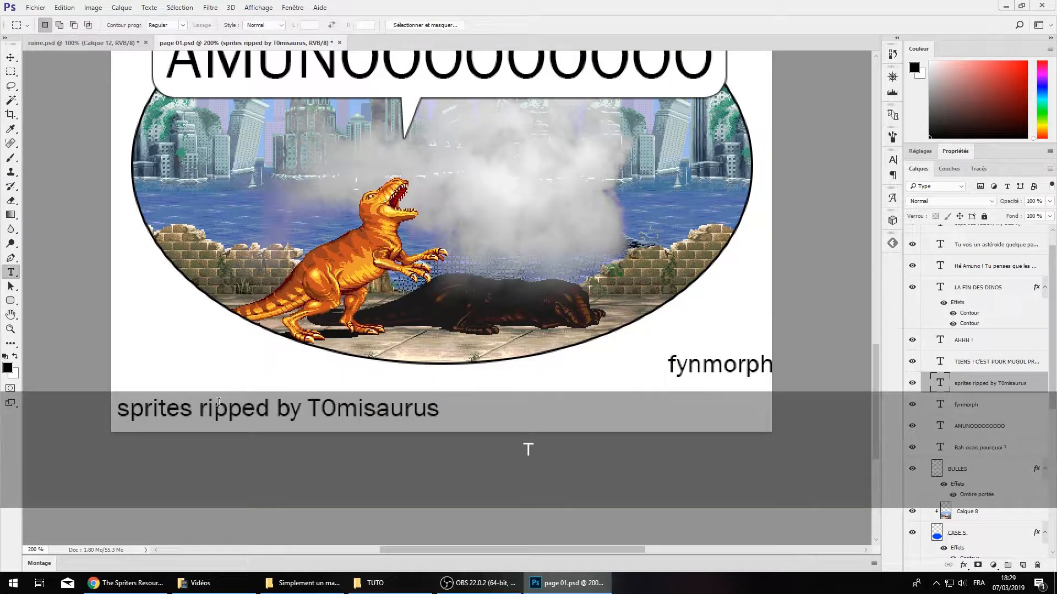
key(Return)
key(ctrl+a)
click(243, 25)
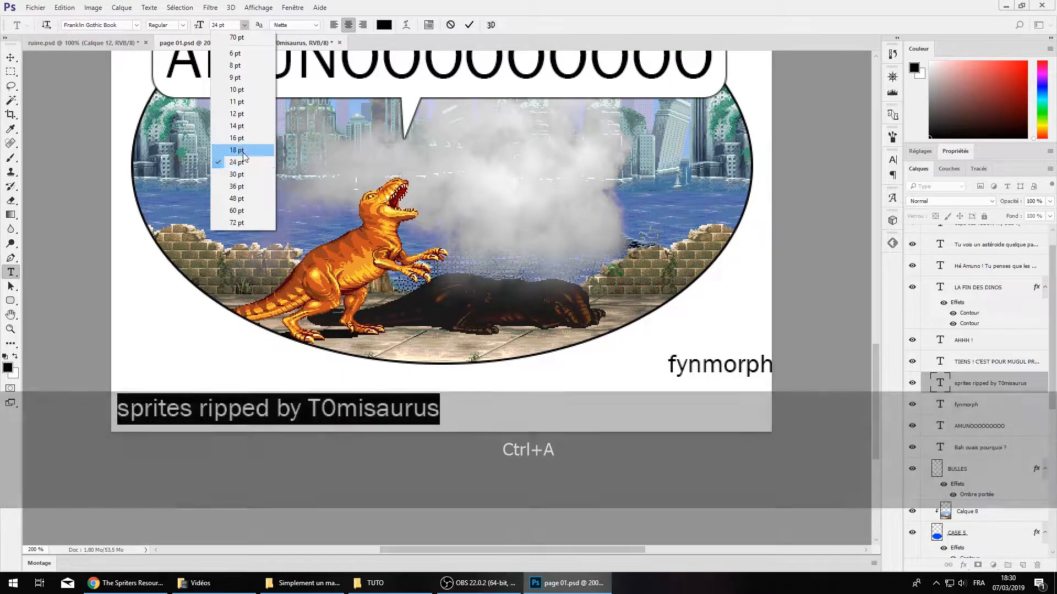
click(226, 150)
Align the sprite credit to the canvas's left and bottom edges, and nudge it slightly up and inward
click(12, 58)
key(ctrl+a)
click(275, 25)
click(257, 25)
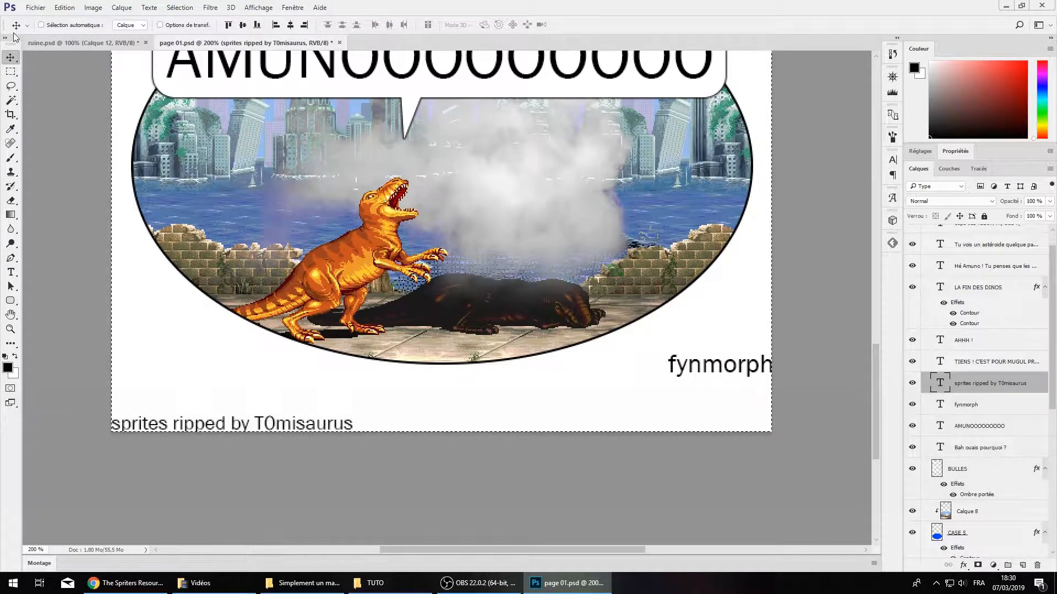
click(11, 71)
click(88, 95)
key(ctrl+Up)
key(ctrl+Right)
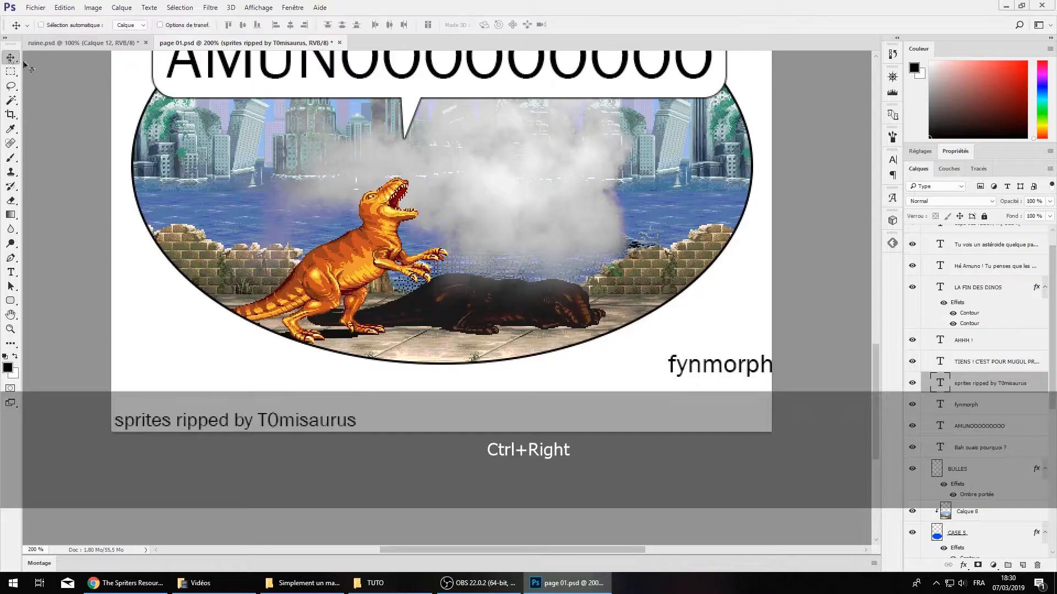
Move the author's signature into the page's new lower-right corner with a small margin from the edges
key(alt+bracketleft)
key(ctrl+a)
key(shift+ctrl+Left)
key(shift+ctrl+Up)
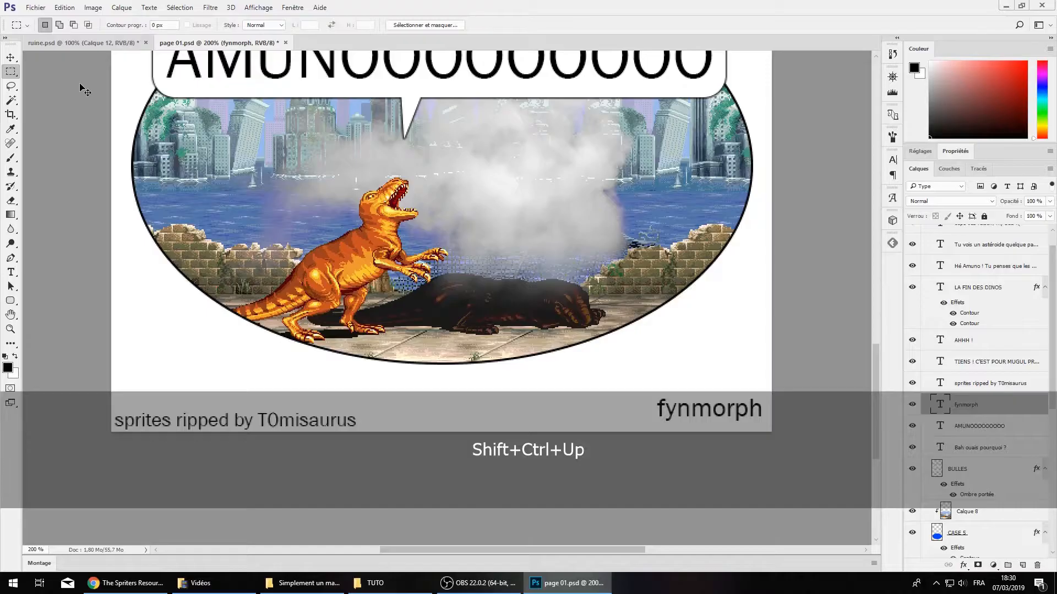
key(ctrl+Down)
key(ctrl+Right)
key(ctrl+Down)
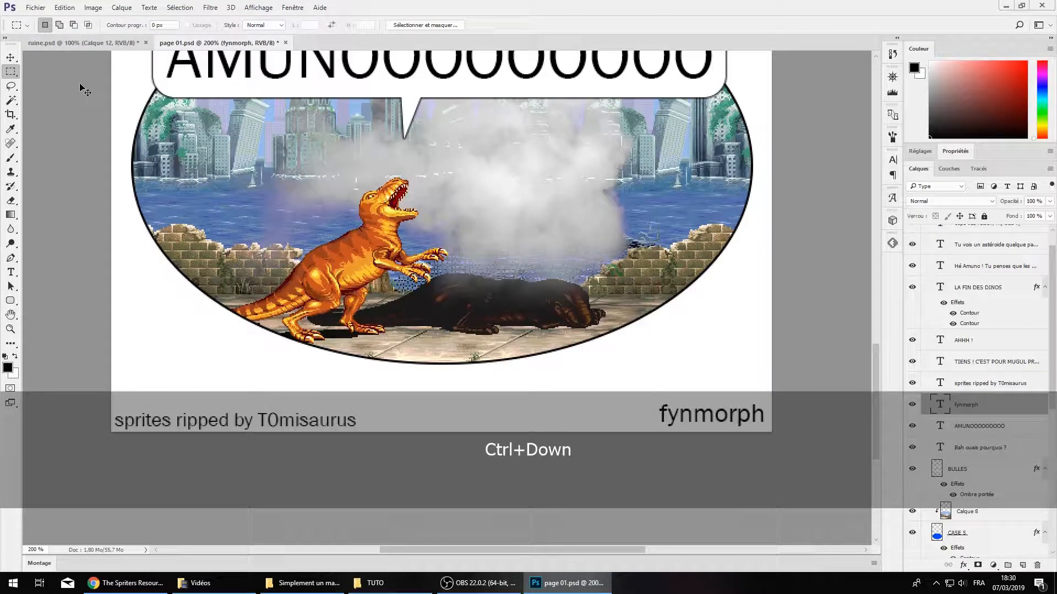
Save both page 01.psd and ruine.psd, and return to the comic page
key(ctrl+s)
click(110, 43)
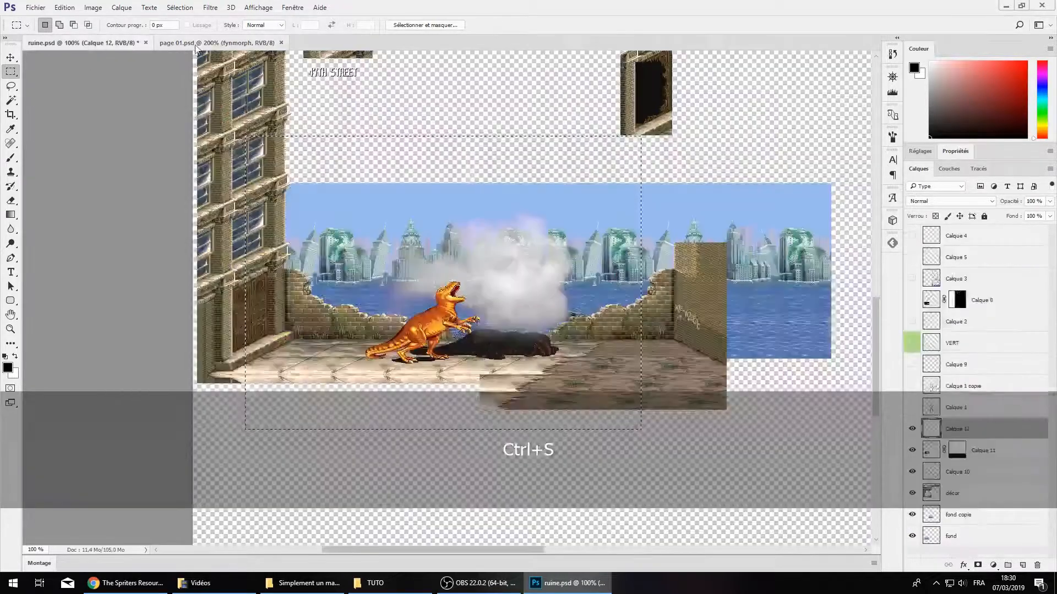
key(ctrl+s)
click(218, 44)
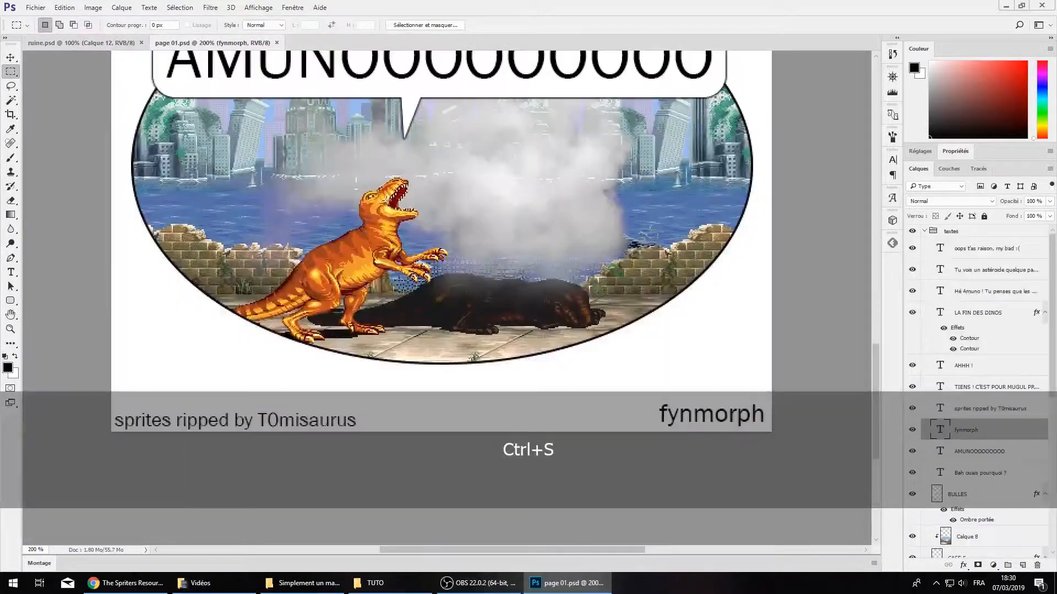
Look over the whole comic page at 100% to check the frames, bubbles and credits
key(ctrl+minus)
key(ctrl+minus)
key(ctrl+plus)
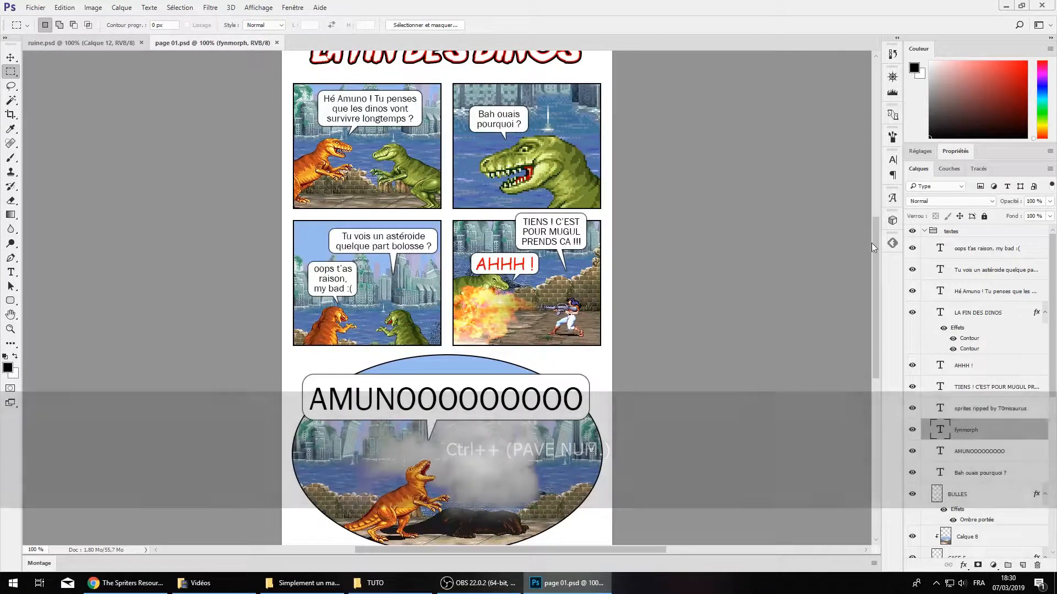
scroll(871, 243, down, 3)
scroll(866, 229, up, 4)
scroll(869, 275, down, 3)
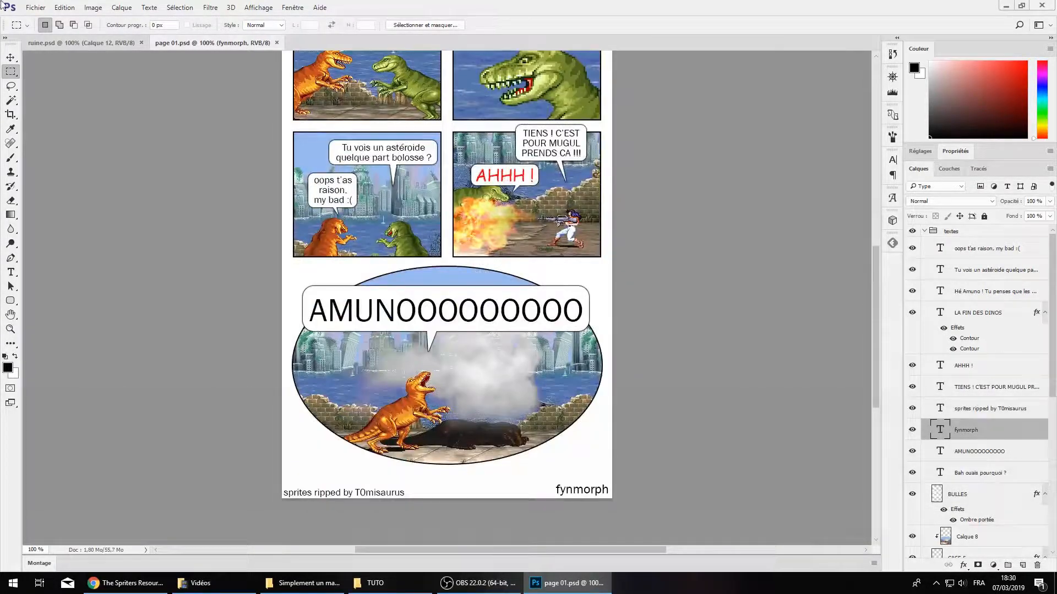
scroll(413, 121, up, 2)
scroll(413, 120, down, 2)
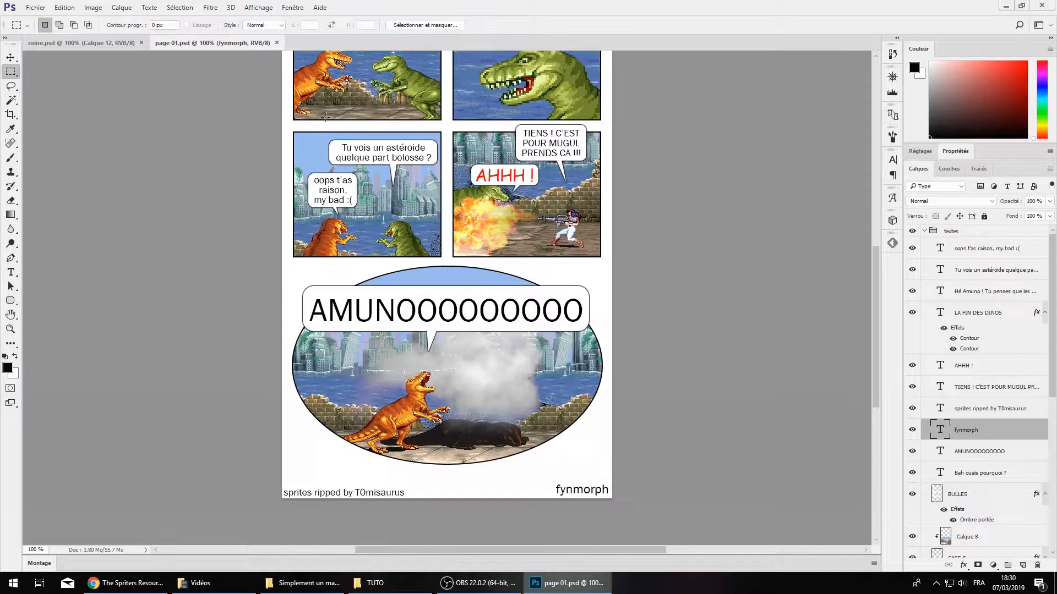
Nudge the AMUNOOOOOOOOO text slightly up and right within its bubble
click(10, 57)
key(ctrl)
ctrl+click(452, 317)
key(ctrl+Up)
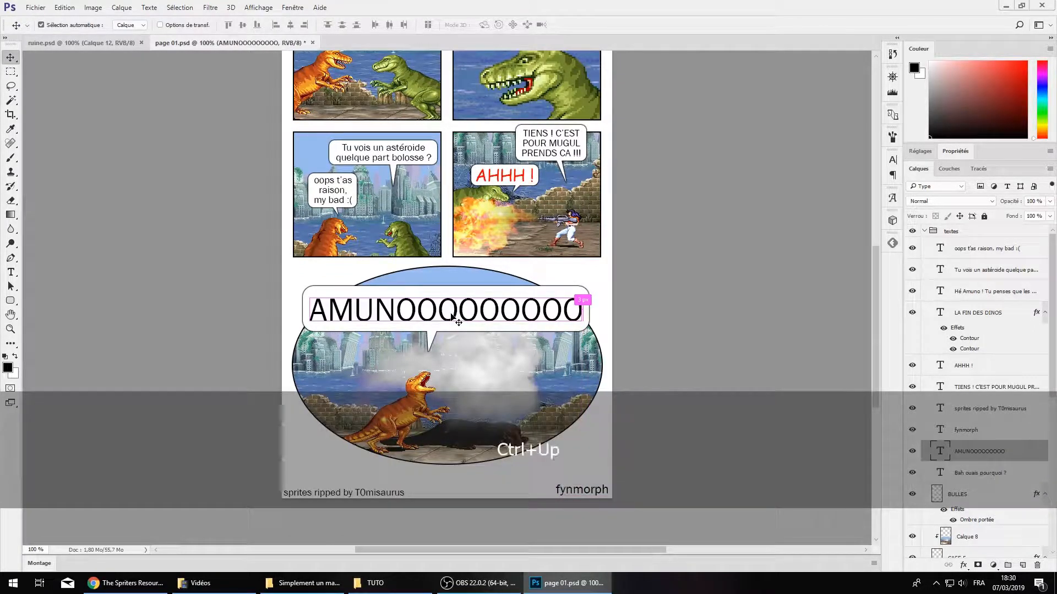
key(ctrl+Right)
key(ctrl+Right)
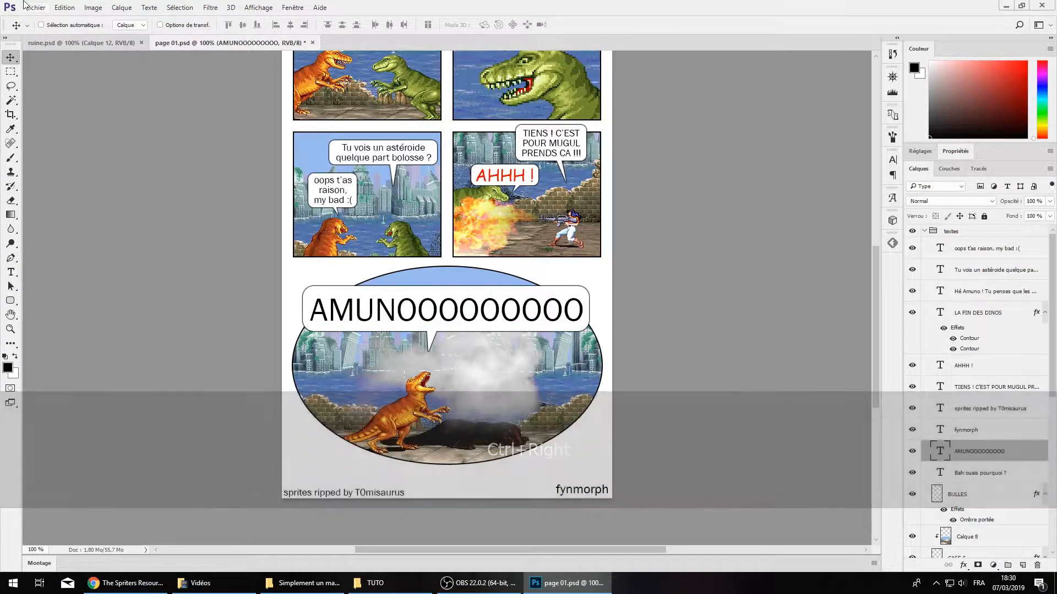
Save a PNG copy of the comic as page 01 in the TUTO folder
click(35, 7)
click(90, 127)
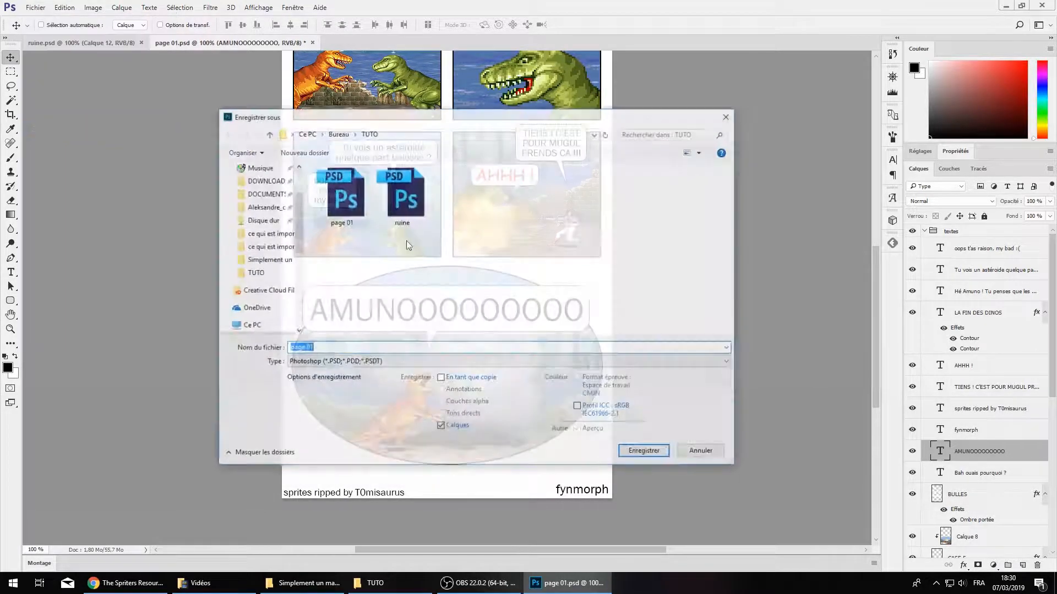
click(381, 363)
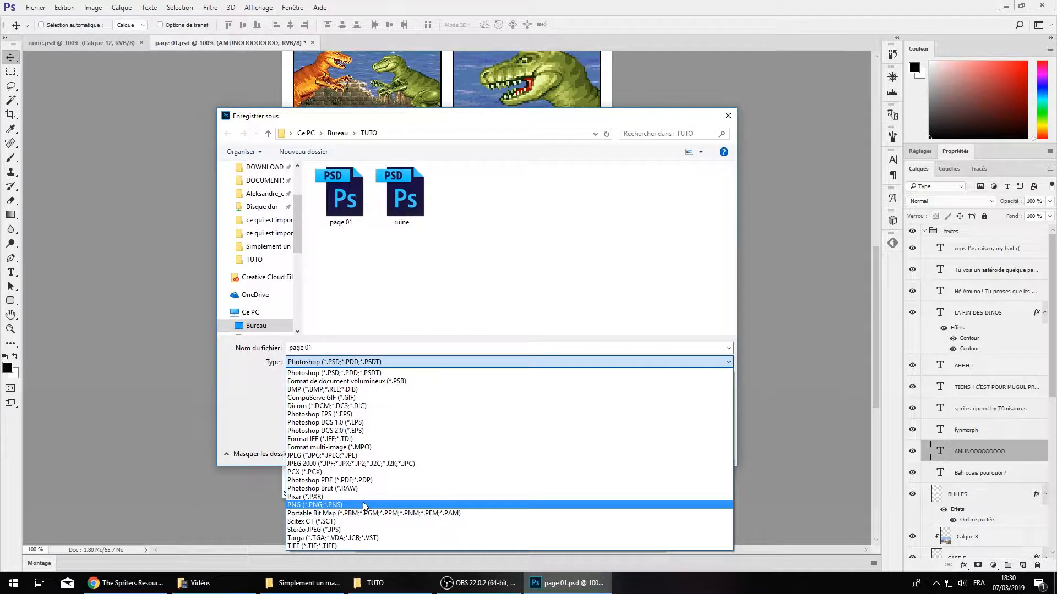
click(363, 504)
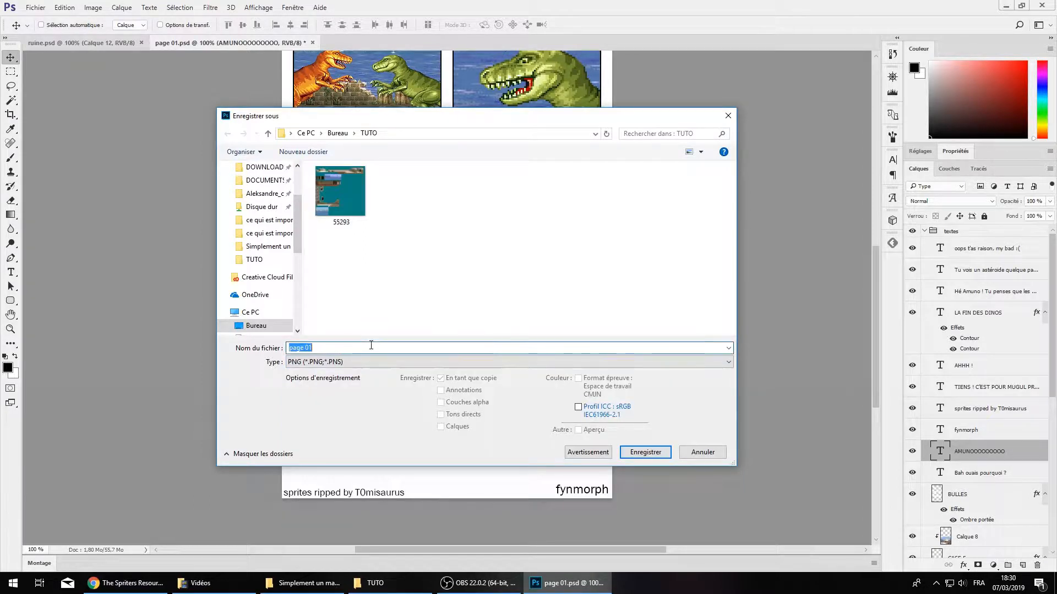
click(643, 454)
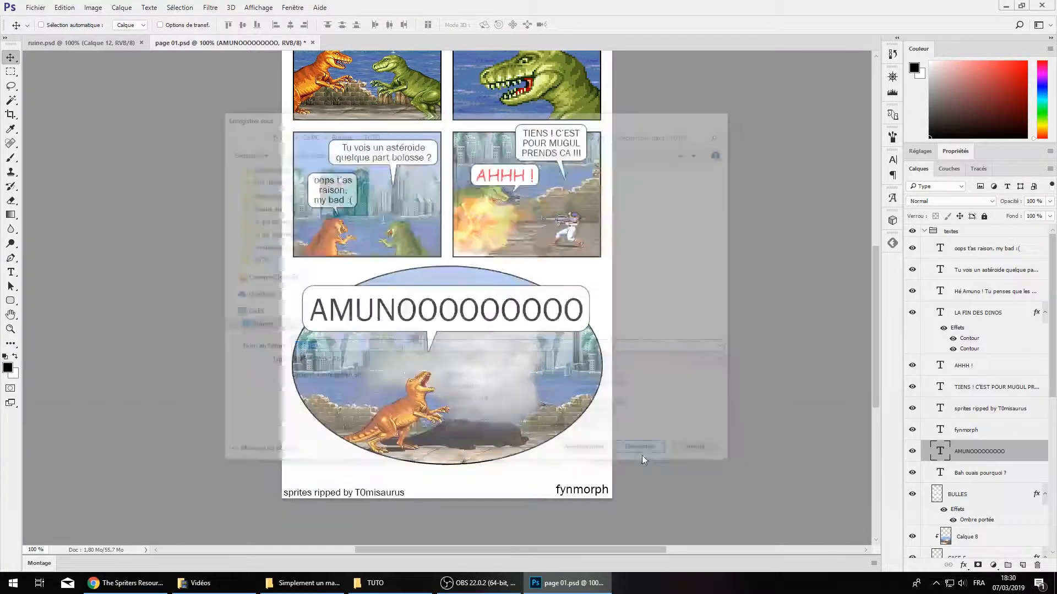
click(561, 185)
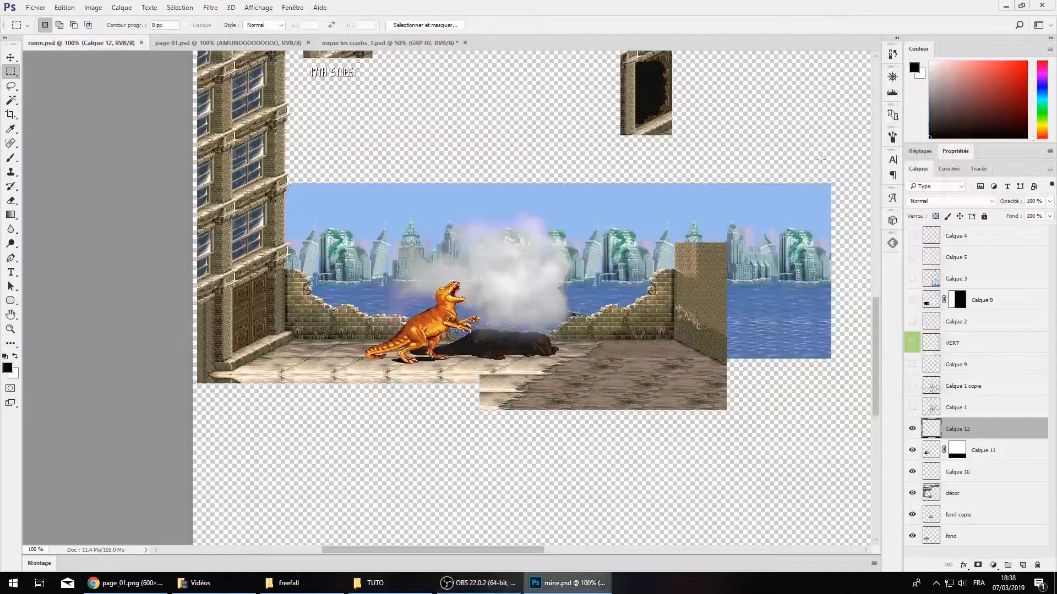
In ruine.psd, select the smoke layer Calque 11 and set its opacity to 70%
scroll(540, 314, up, 2)
scroll(539, 314, up, 3)
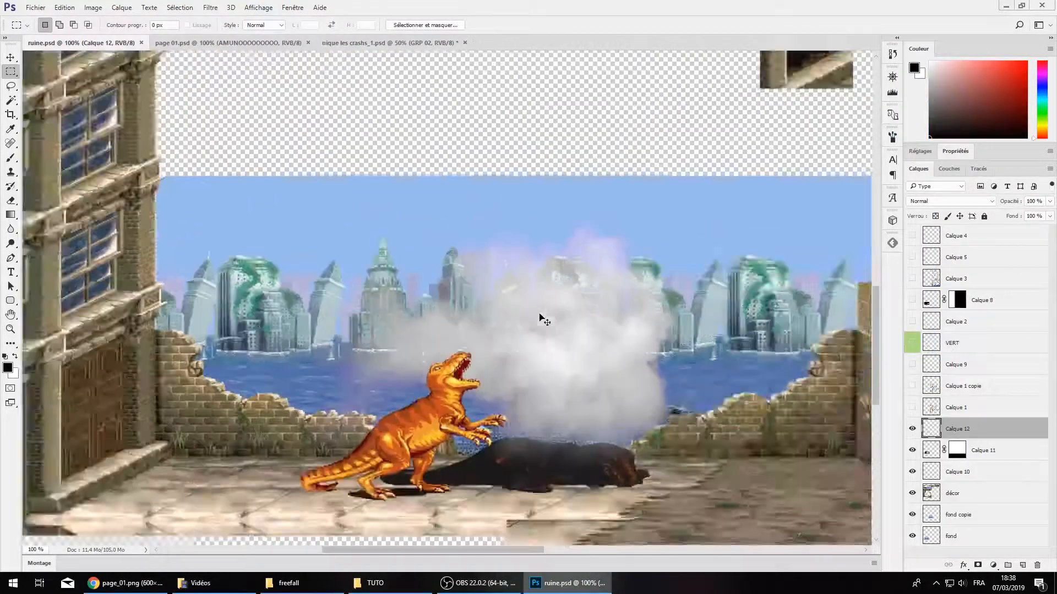
key(v)
click(629, 415)
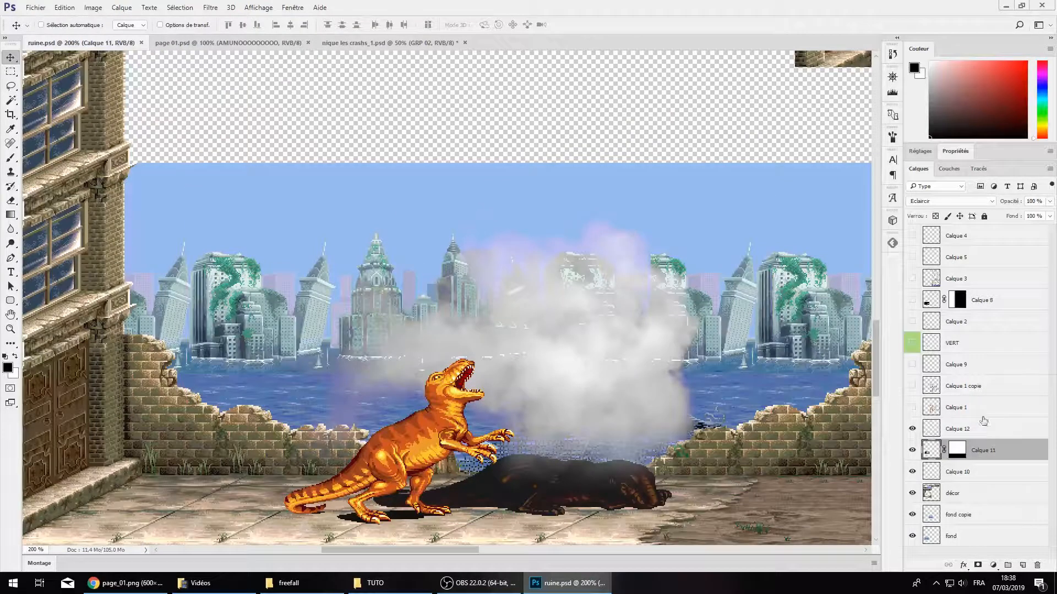
click(912, 451)
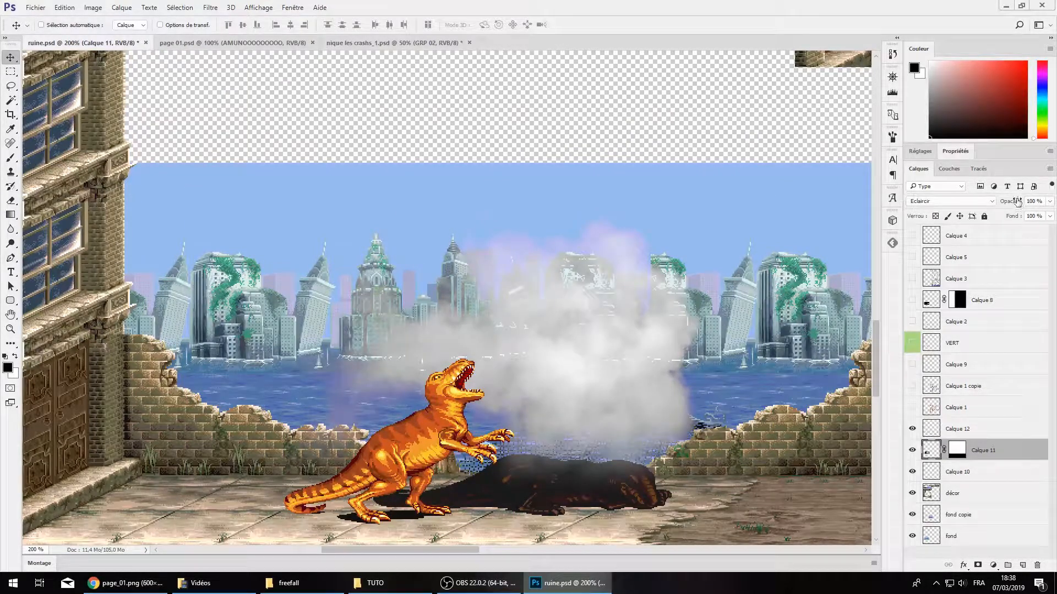
drag(1011, 205, 999, 206)
text(70)
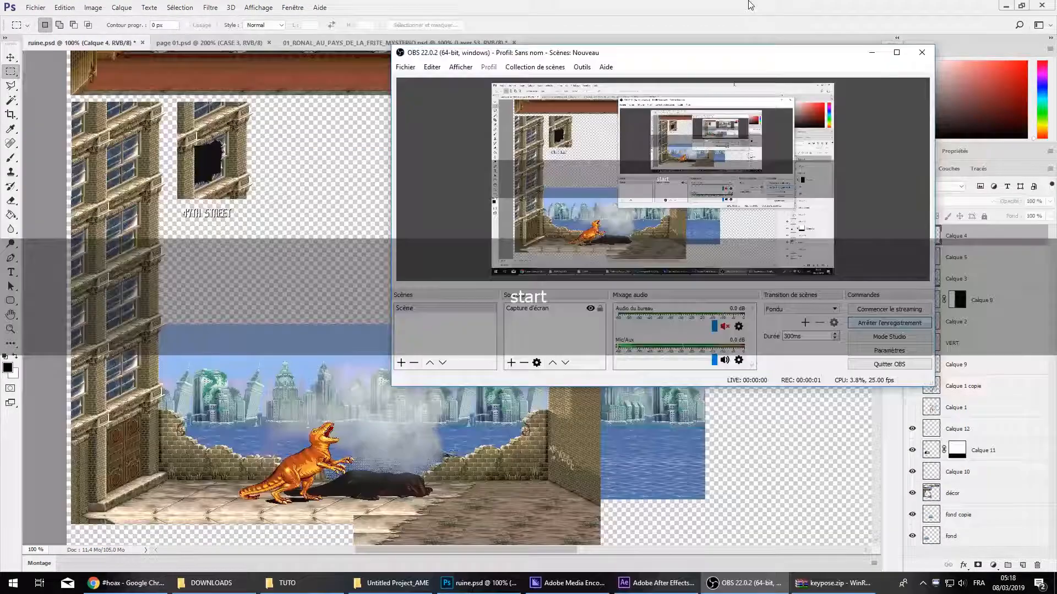
click(770, 5)
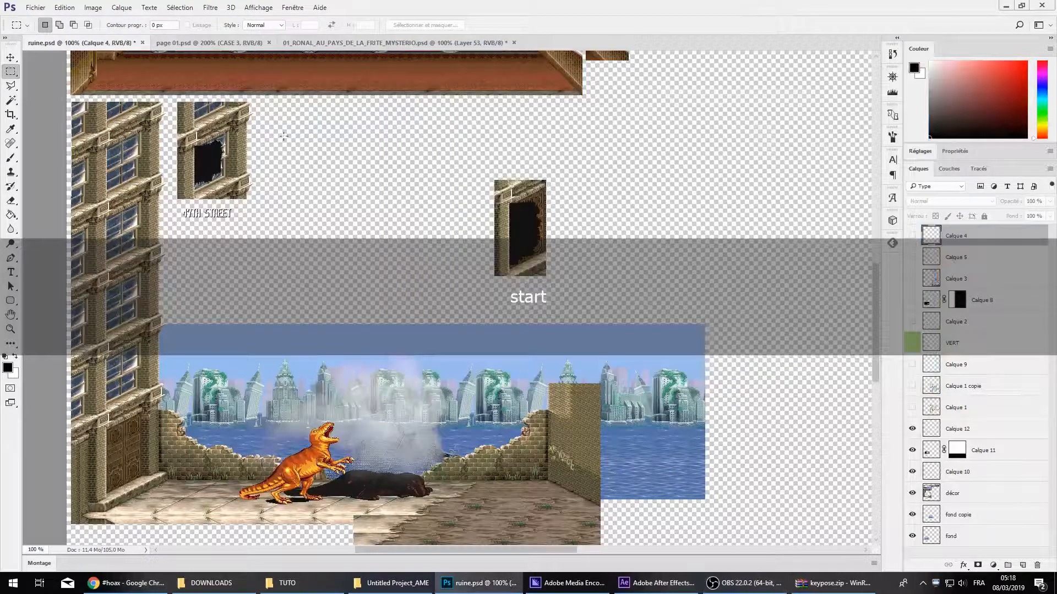
Copy the CASE 3 frame shape from page 01.psd and paste it into ruine.psd
scroll(207, 449, down, 3)
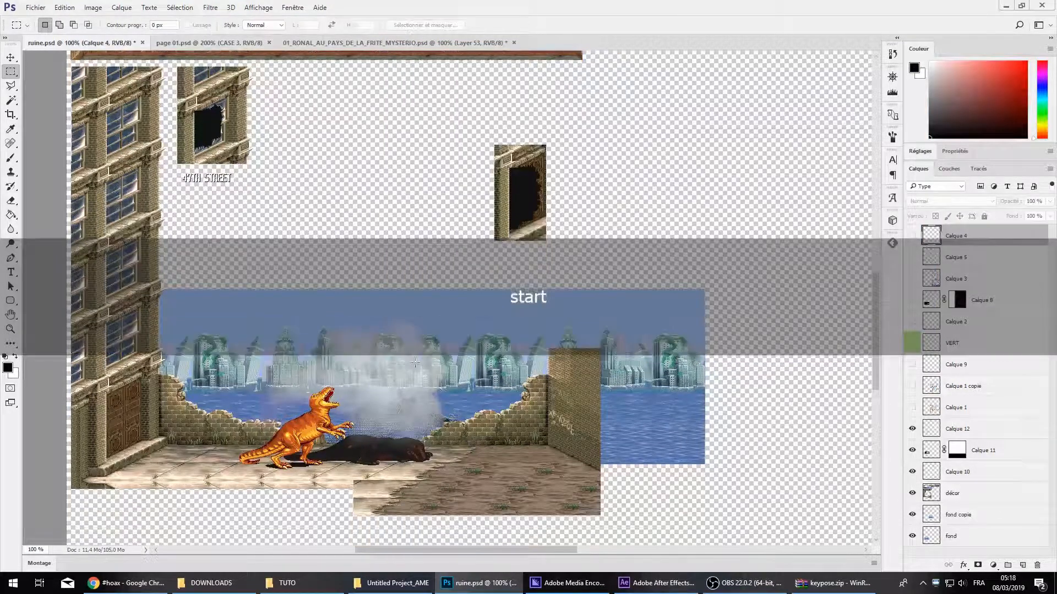
drag(207, 450, 465, 213)
click(514, 180)
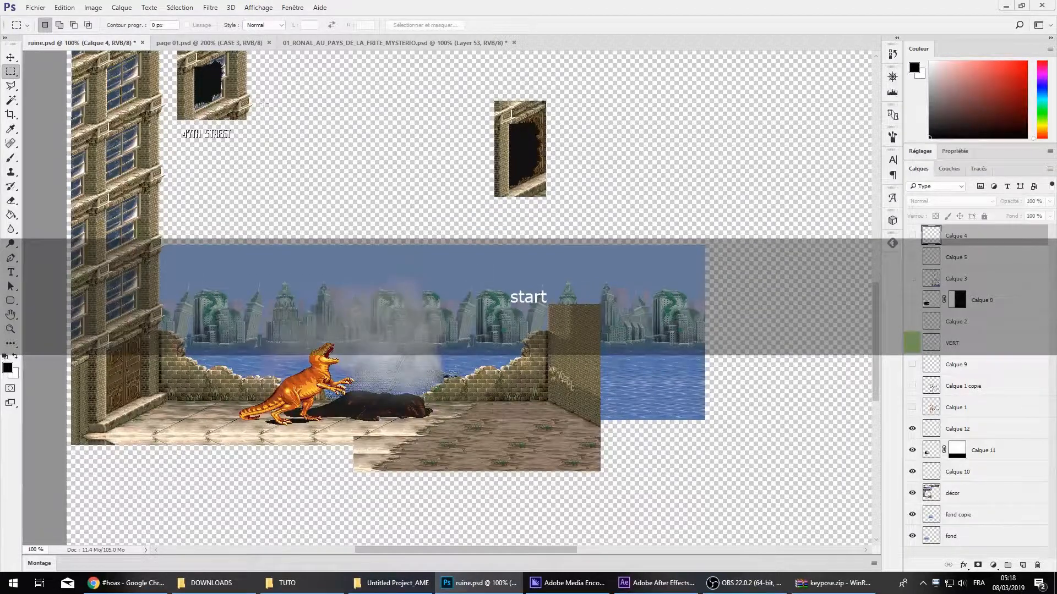
click(229, 44)
scroll(623, 496, up, 2)
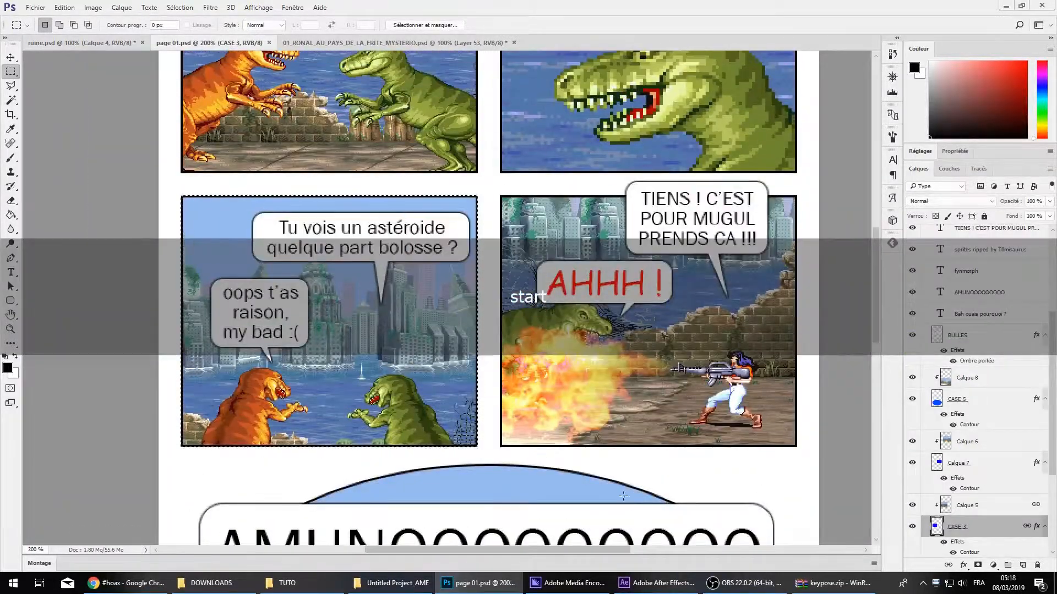
scroll(510, 376, up, 3)
scroll(510, 375, down, 2)
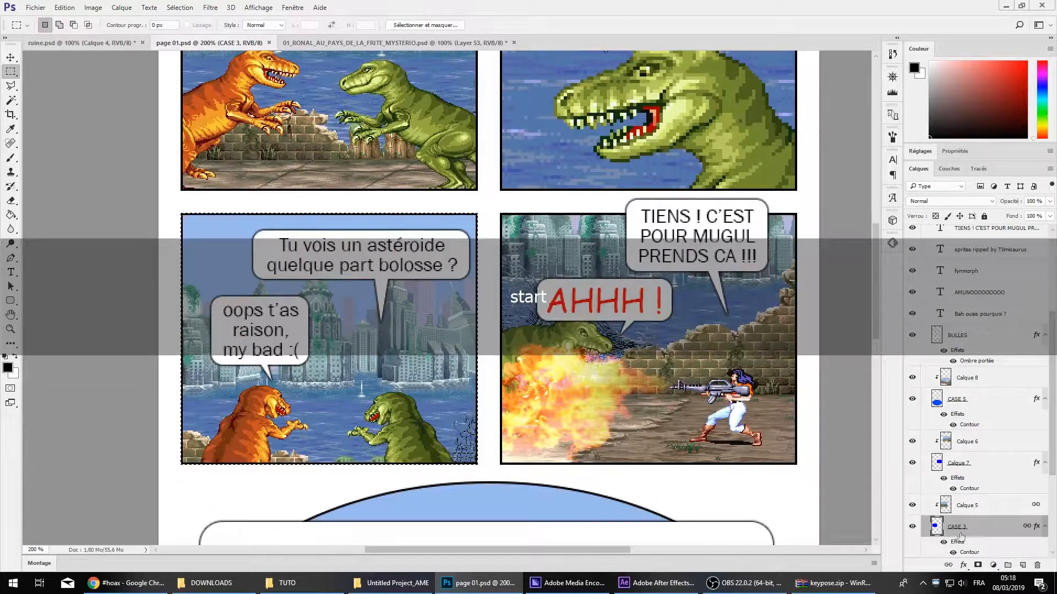
key(ctrl+c)
click(83, 43)
key(ctrl+v)
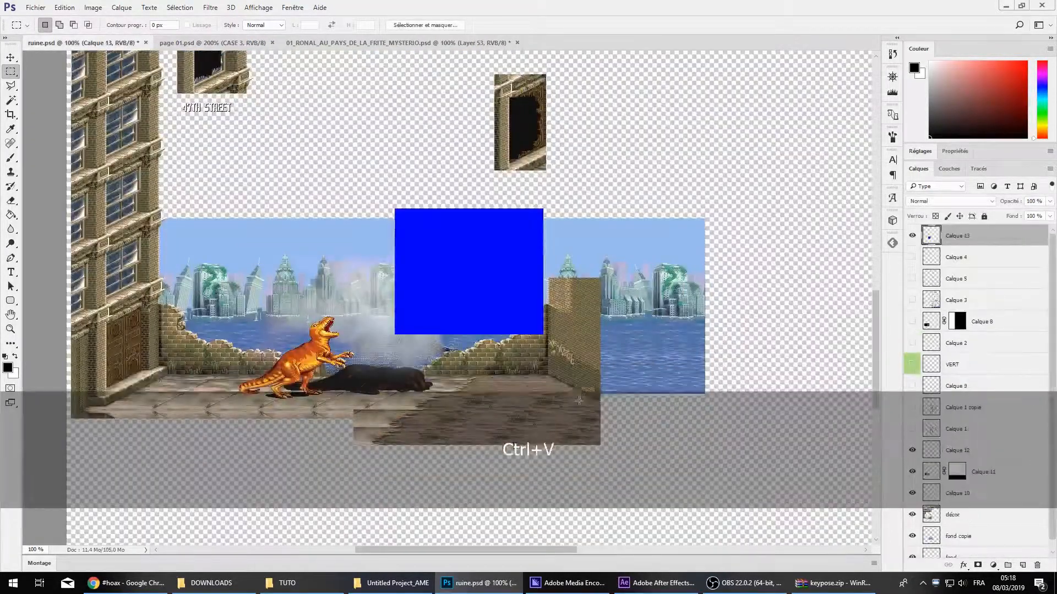
Move the pasted blue frame over the orange dinosaur and the burnt body
key(ctrl+KP_Add)
drag(552, 235, 286, 360)
key(ctrl+KP_Subtract)
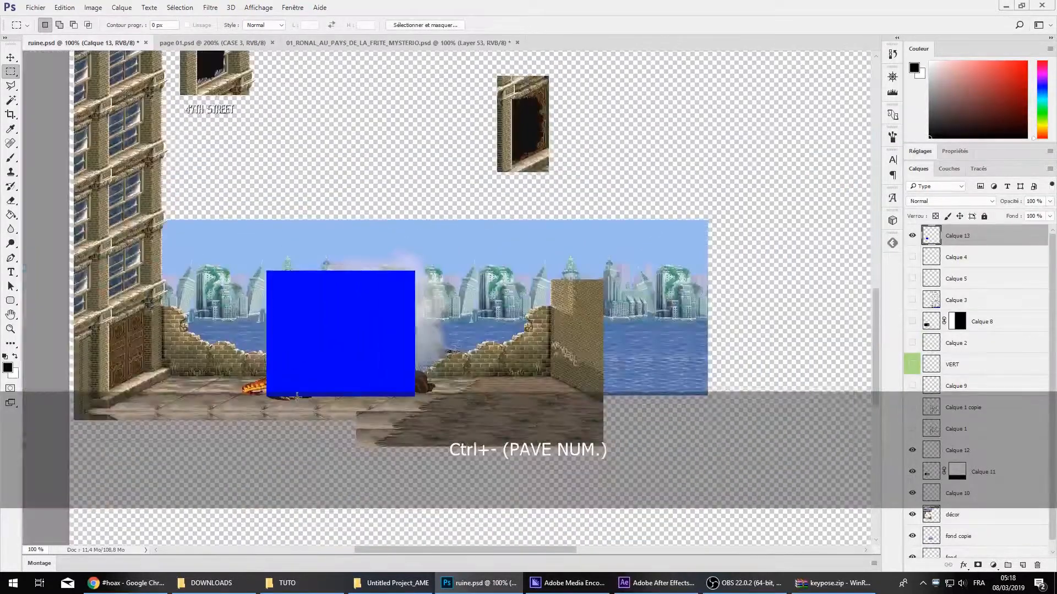
drag(446, 550, 427, 550)
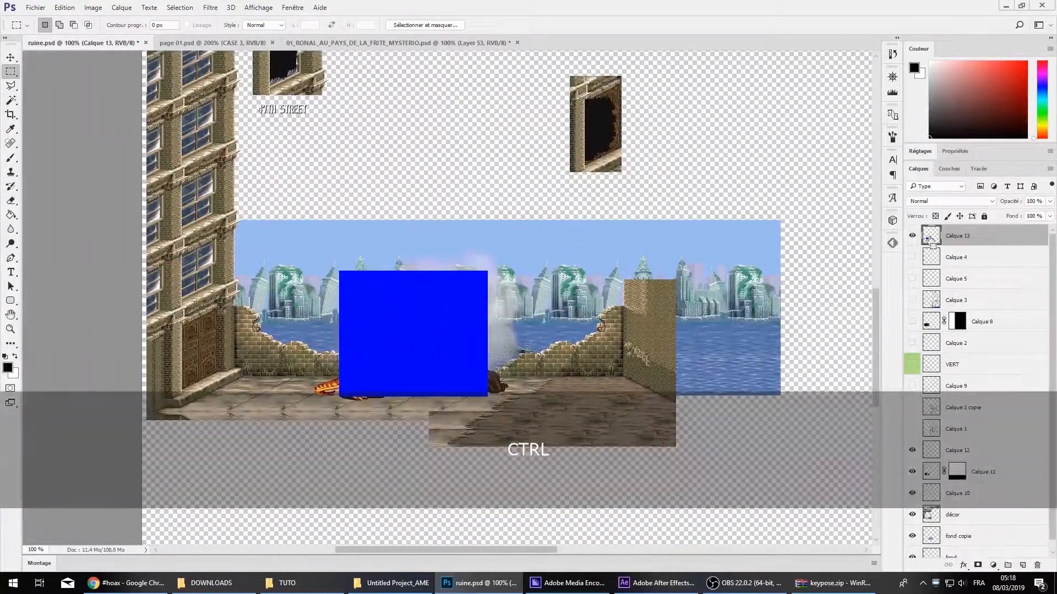
Select the area outside the blue frame by inverting its selection and fill it with a light violet-blue
click(180, 7)
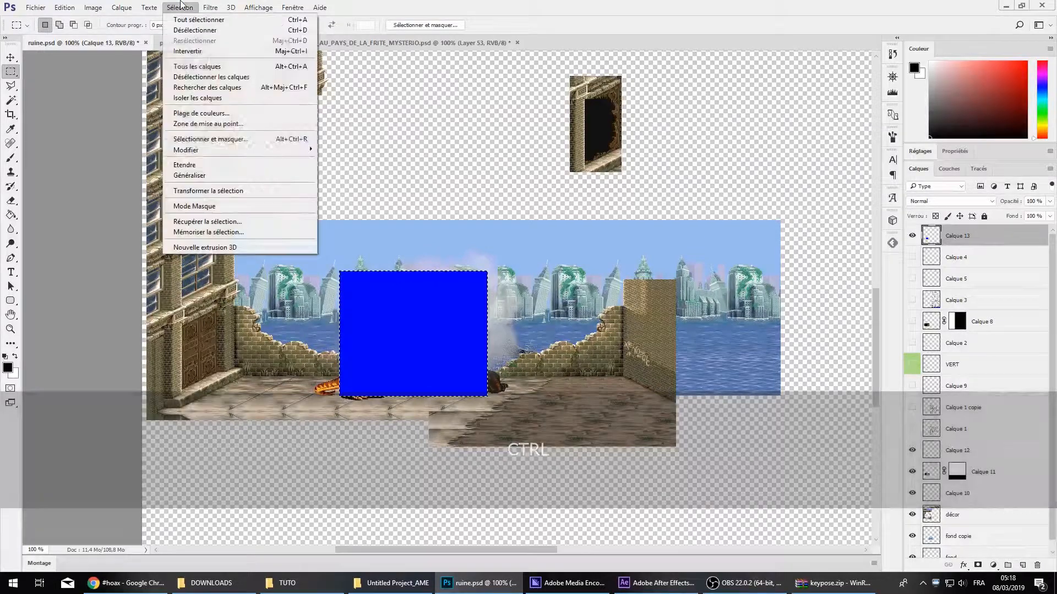
click(203, 52)
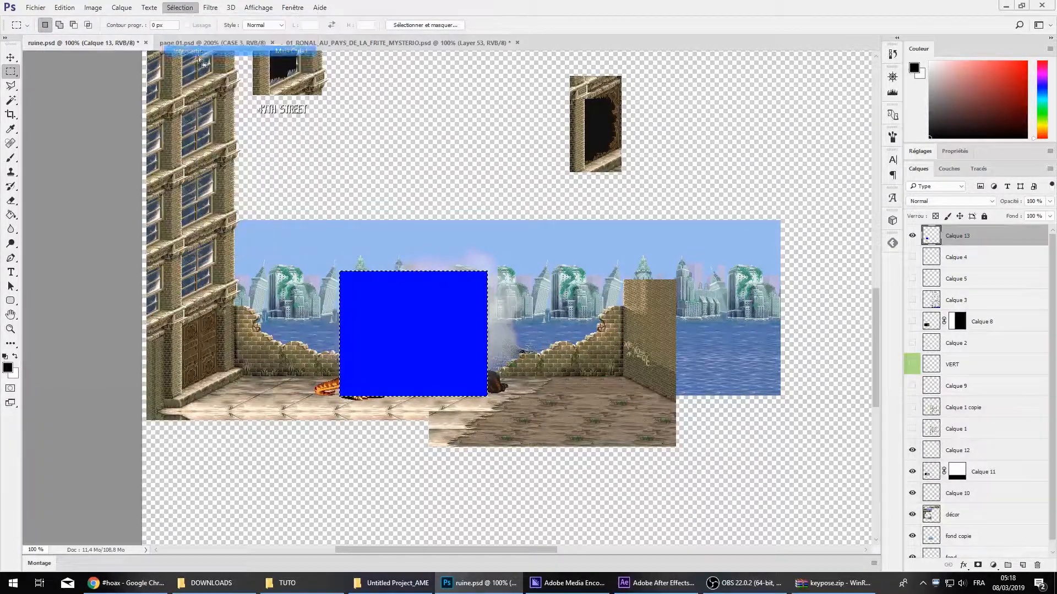
click(180, 7)
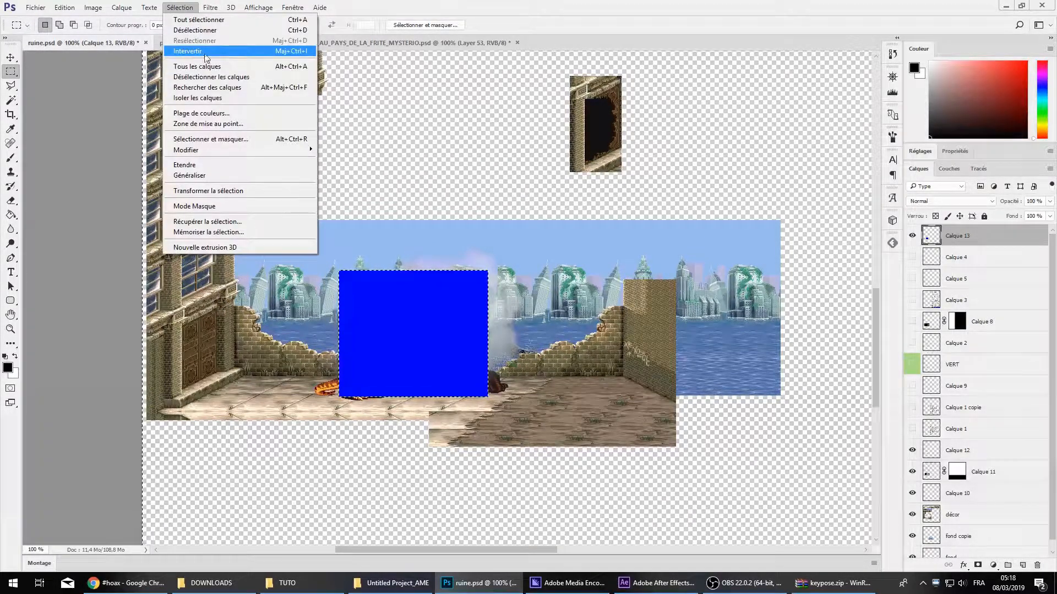
click(115, 147)
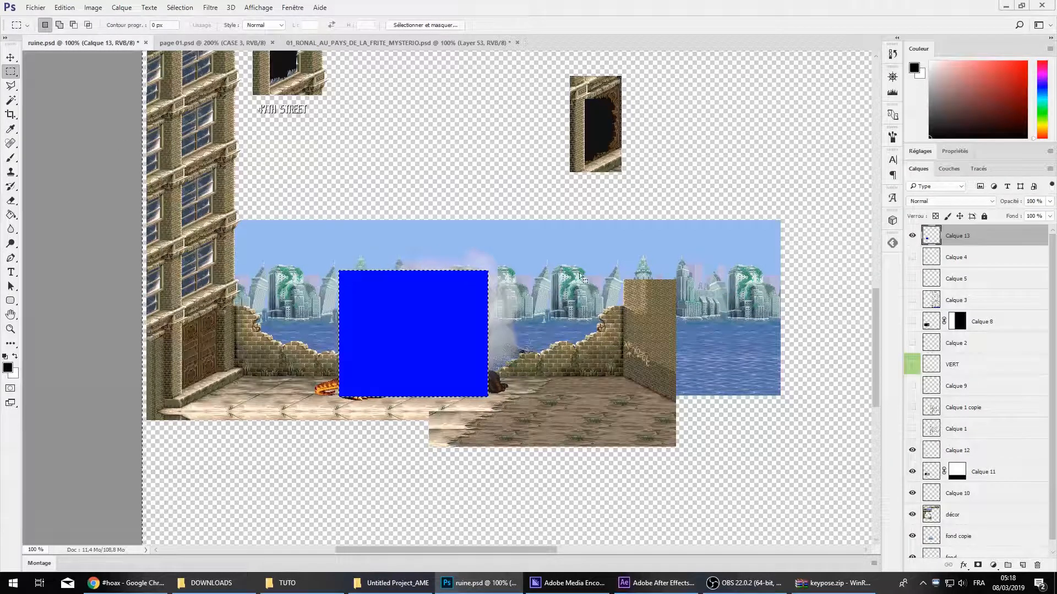
key(g)
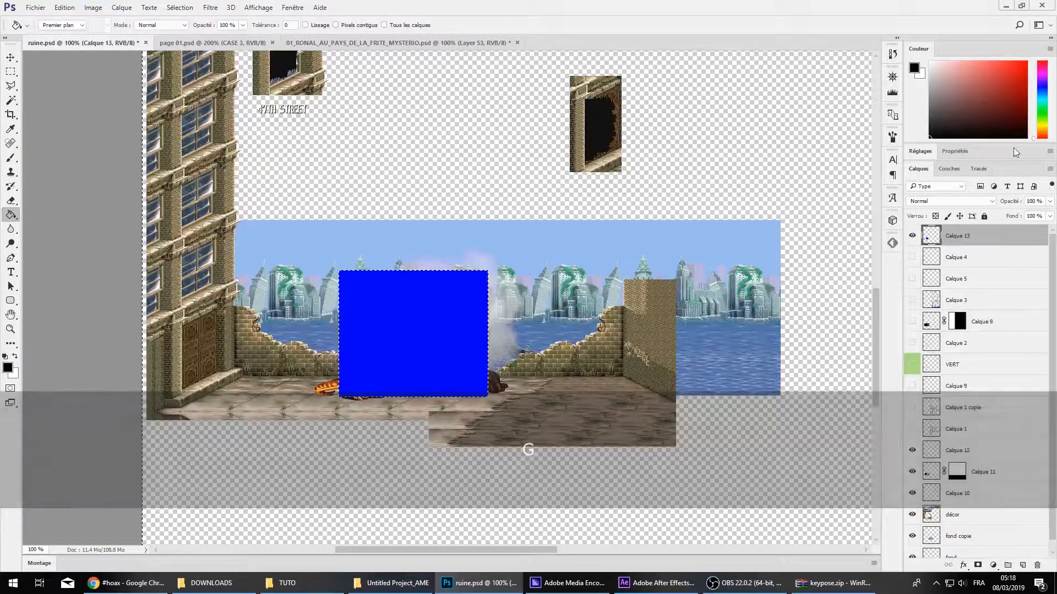
click(1042, 86)
click(981, 69)
click(686, 213)
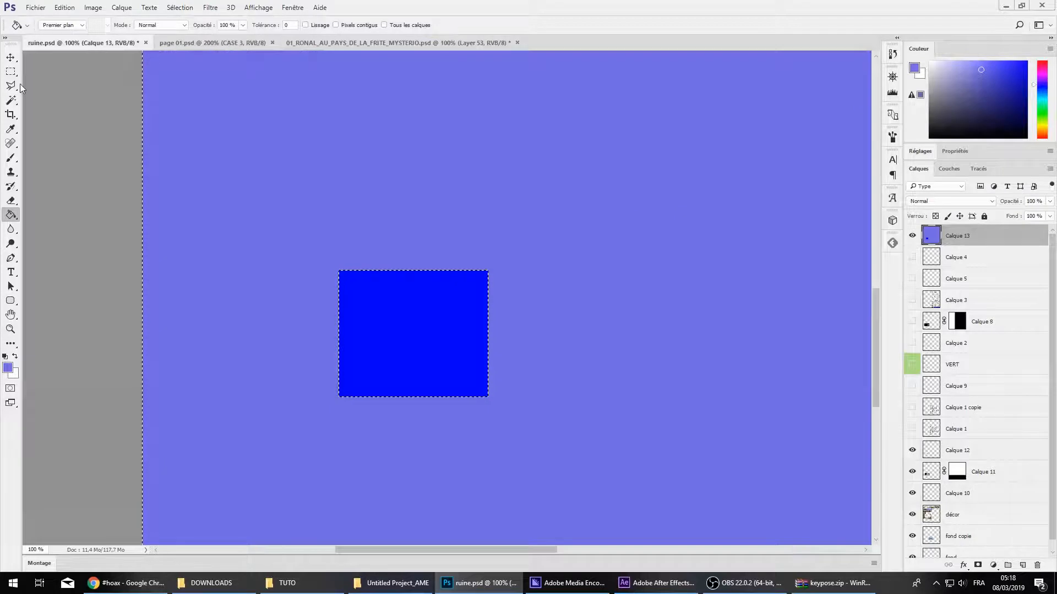
Select the solid blue rectangle on Calque 13 and cut it out to open a framing window
key(w)
click(394, 319)
key(ctrl+x)
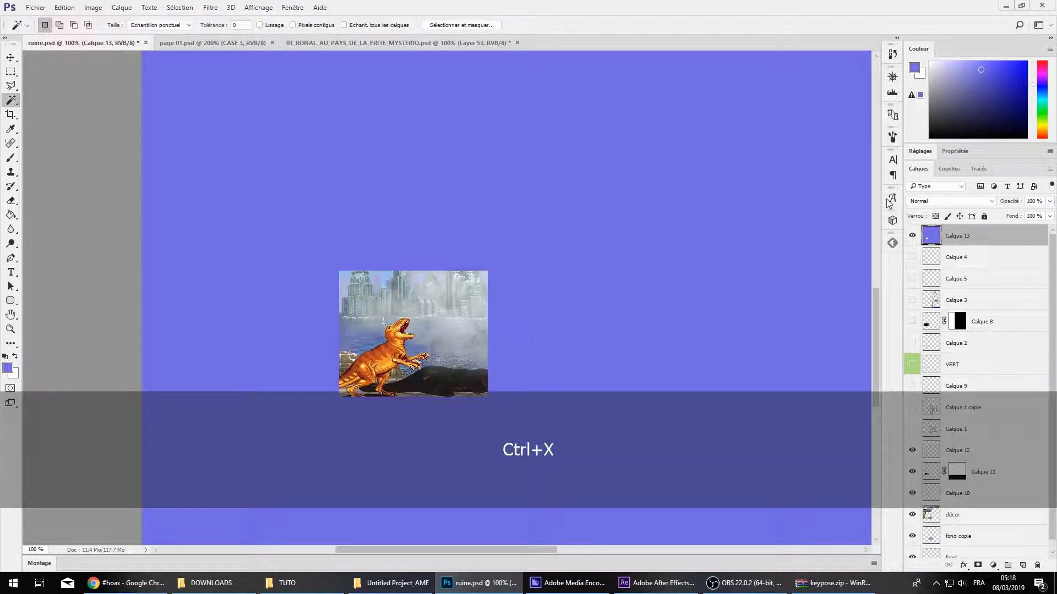
Set Calque 13's opacity to 78% and refill the surround of the framing window with black
click(1046, 202)
text(50)
key(Return)
key(7)
key(8)
key(d)
key(g)
click(608, 184)
Shift the dark overlay so its window frames the orange dinosaur beside the smoking body
key(ctrl+KP_Add)
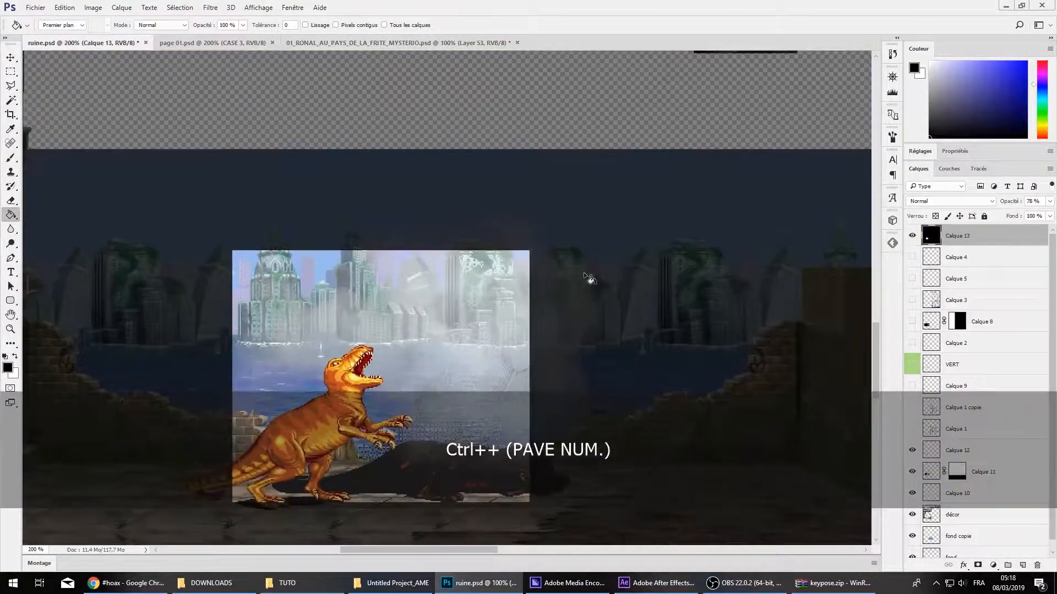
click(11, 72)
mouse_move(354, 260)
mouse_down()
mouse_move(365, 273)
mouse_move(332, 259)
mouse_move(332, 268)
mouse_move(381, 269)
mouse_up()
key(ctrl+KP_Subtract)
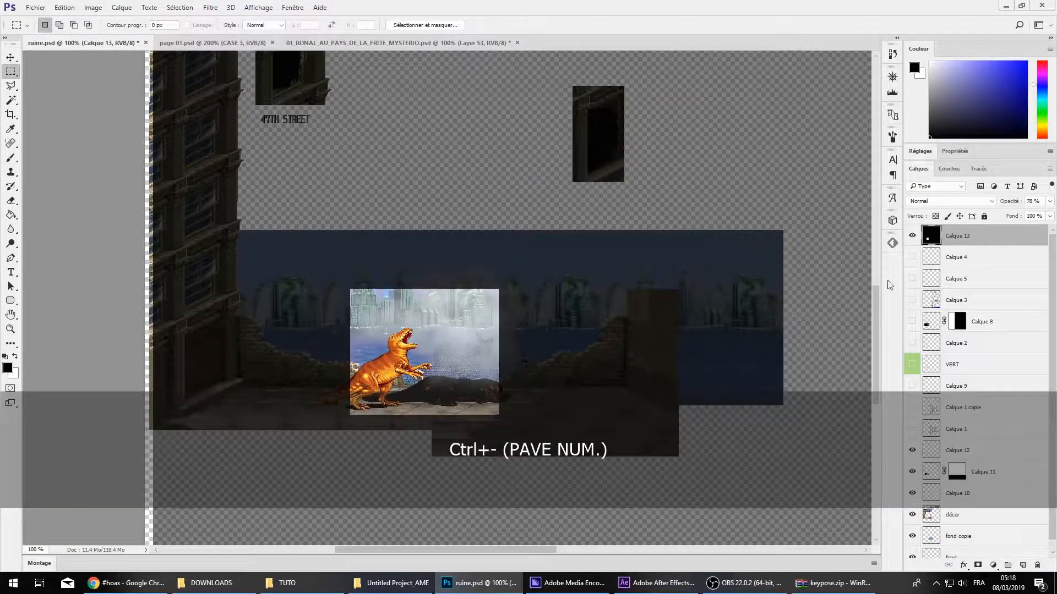
drag(701, 382, 692, 382)
Copy the merged image inside the window and paste it over the third panel in page 01.psd
key(w)
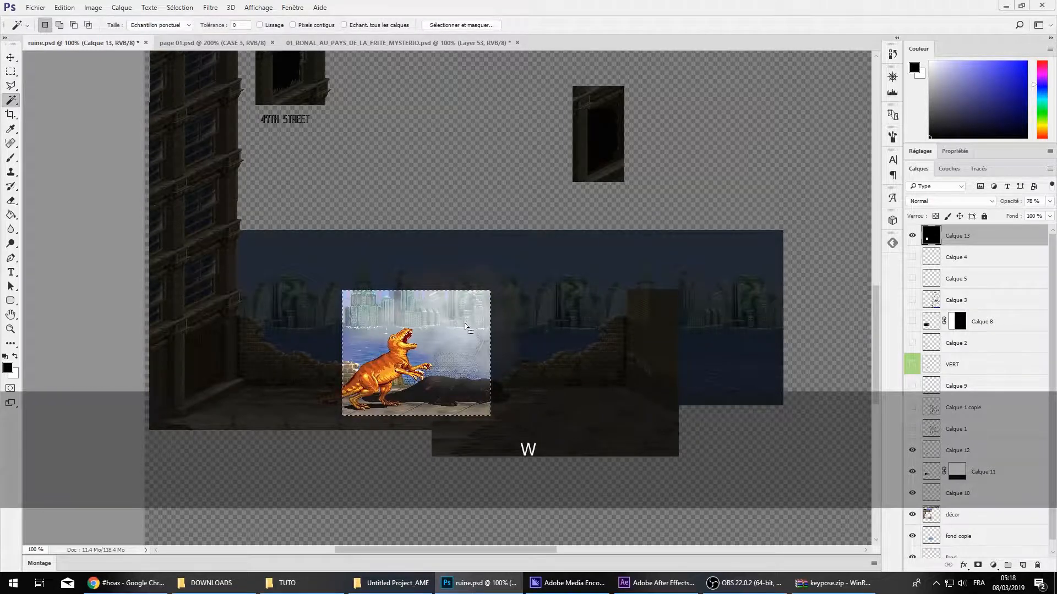
key(ctrl+shift+c)
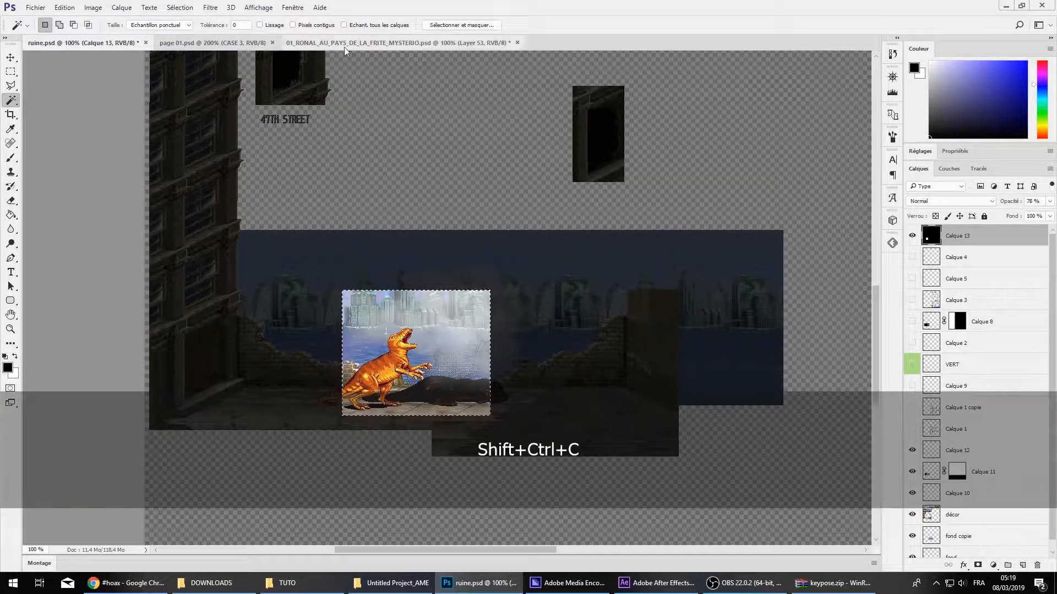
click(211, 43)
key(ctrl+z)
key(ctrl+v)
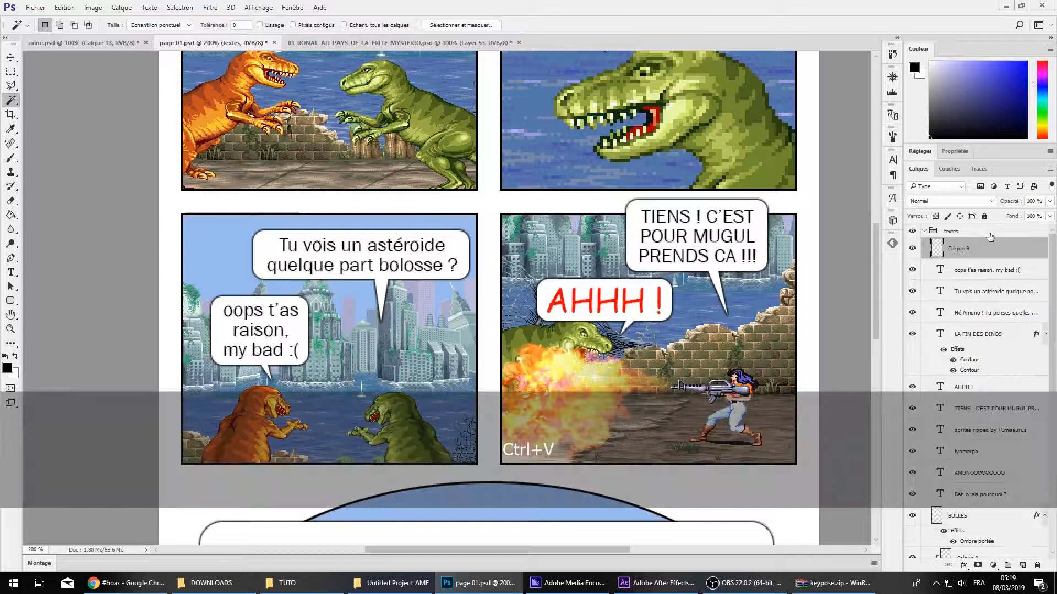
Delete the pasted dinosaur scene from page 01.psd and return to ruine.psd
click(11, 72)
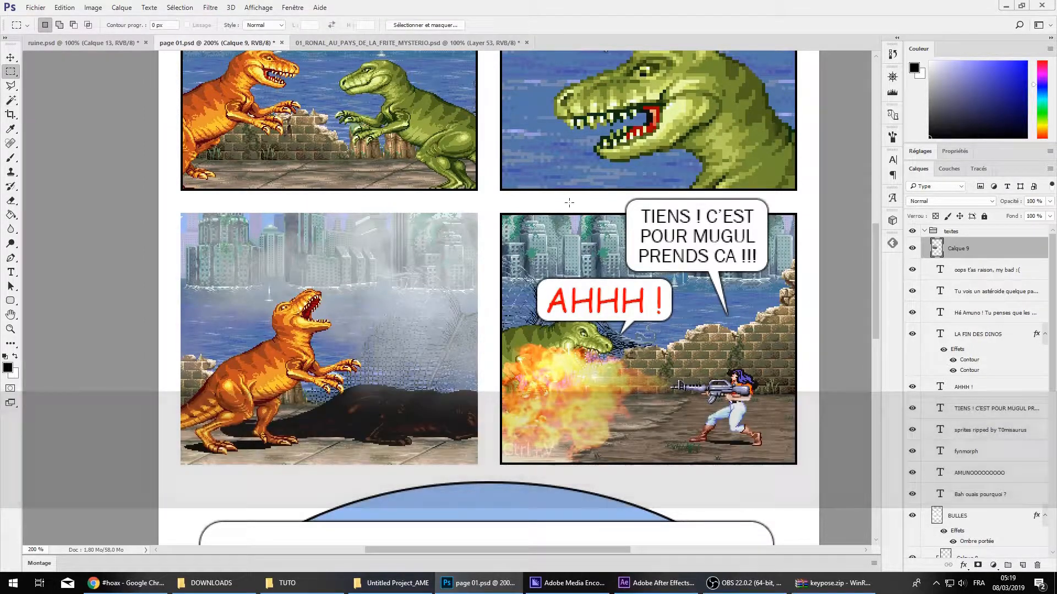
key(Delete)
click(77, 43)
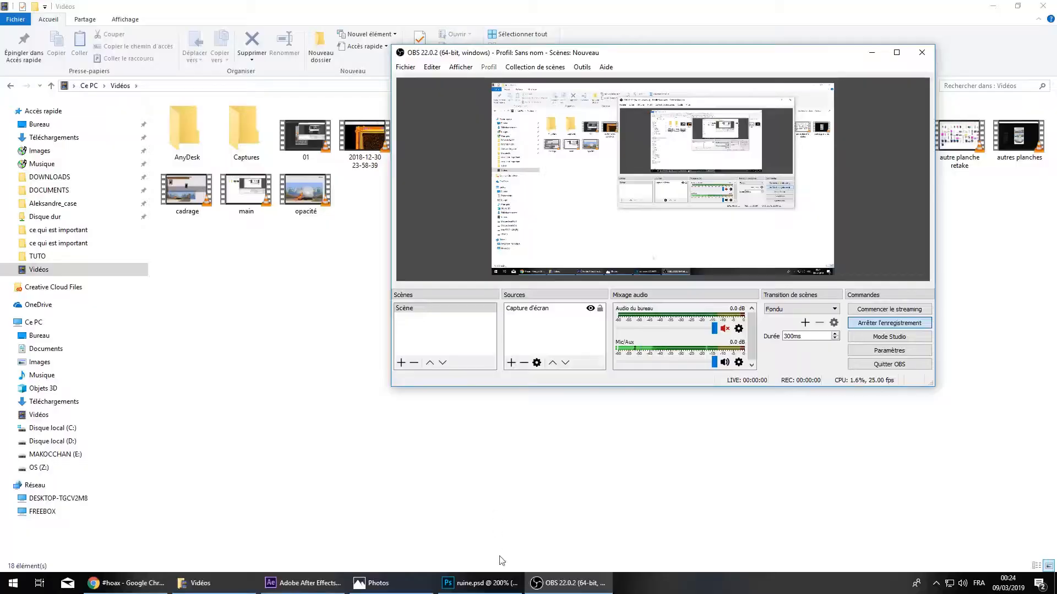
Switch to ruine.psd in Photoshop and view the dinosaur and smoke scene at 200%
click(496, 582)
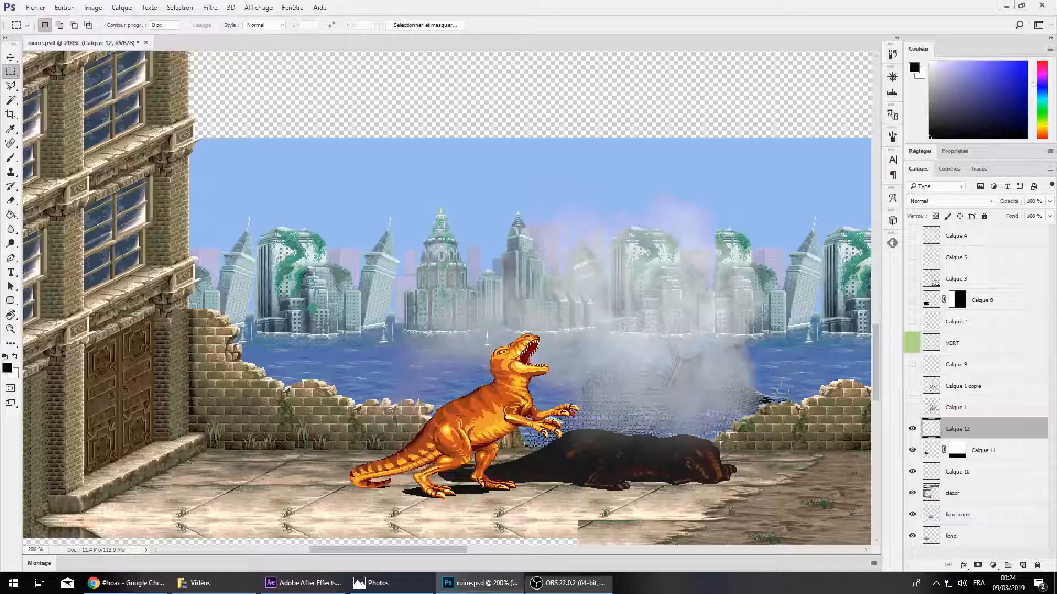
key(ctrl+minus)
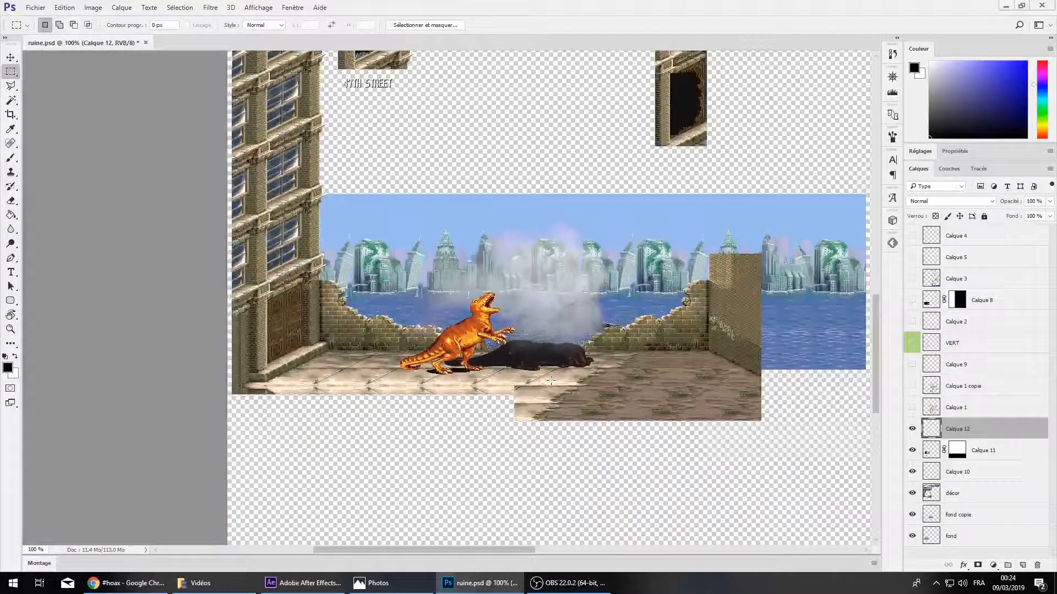
mouse_move(420, 550)
mouse_down()
mouse_move(463, 550)
mouse_move(418, 547)
mouse_up()
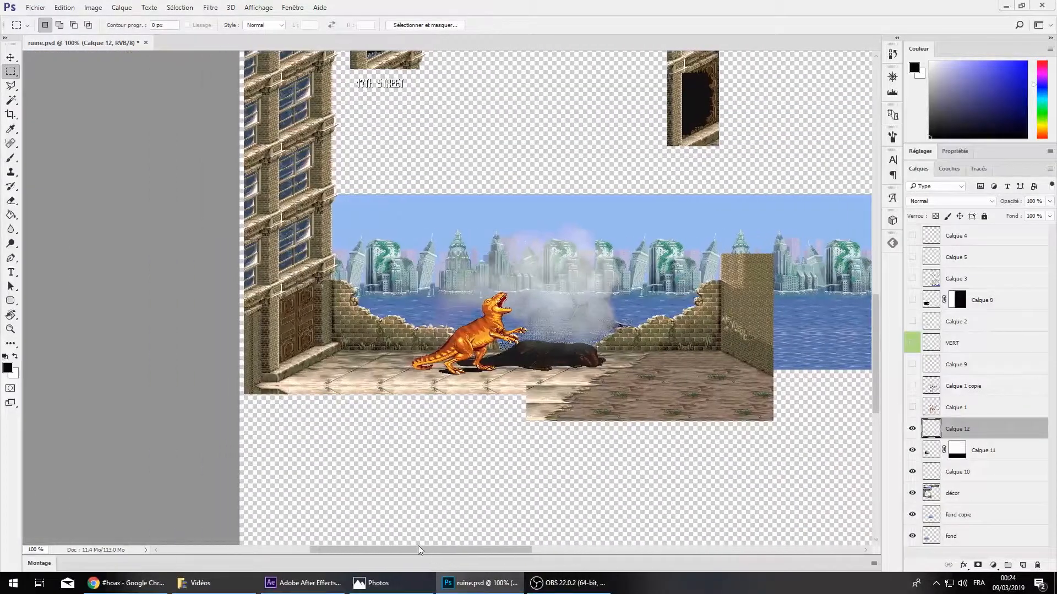
key(ctrl+plus)
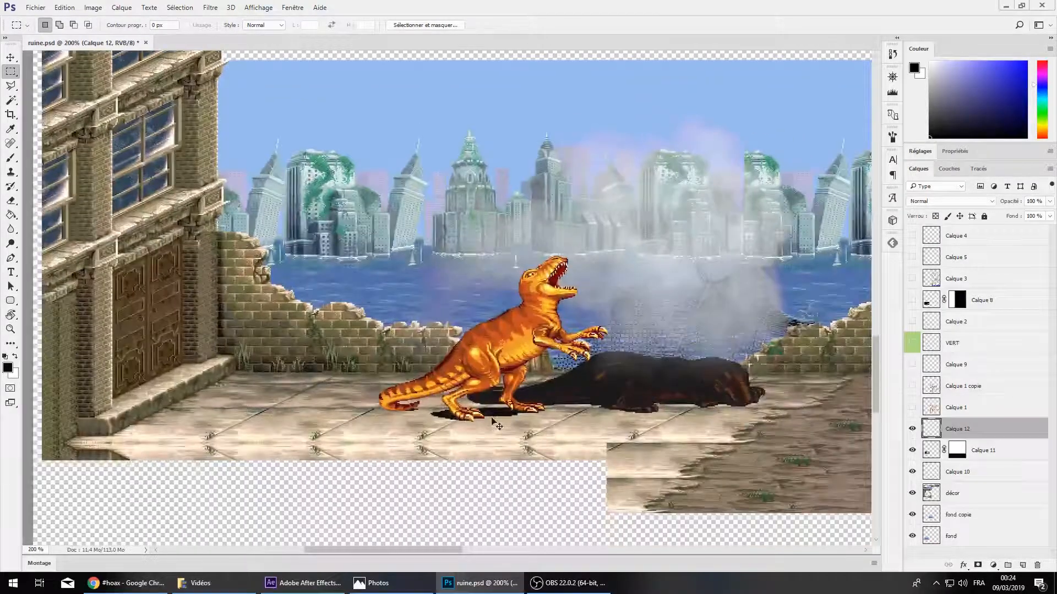
Try the Negative adjustment on the smoke layer Calque 12 and undo it
click(94, 7)
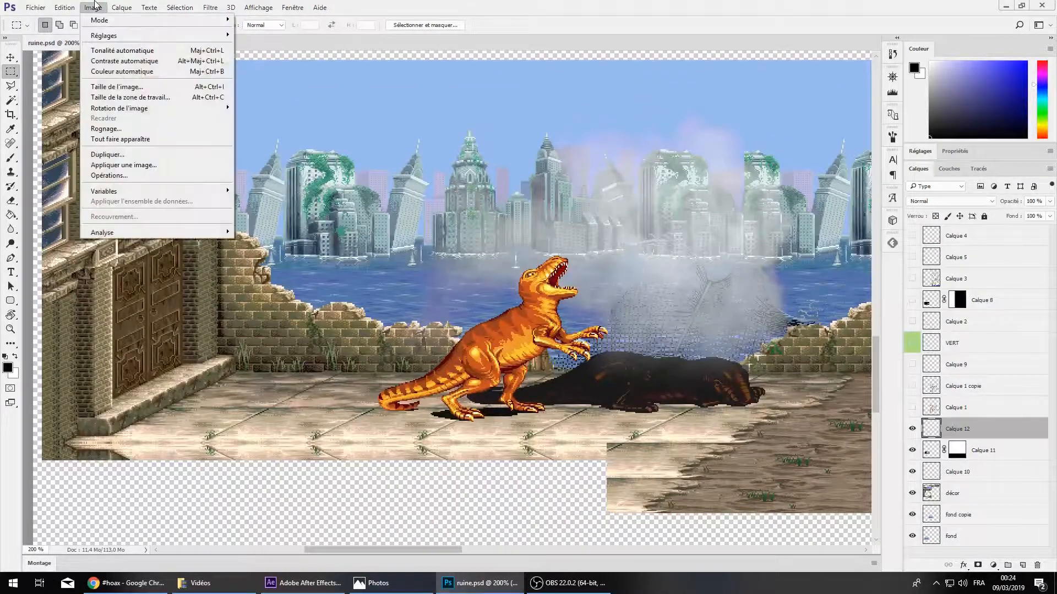
mouse_move(103, 37)
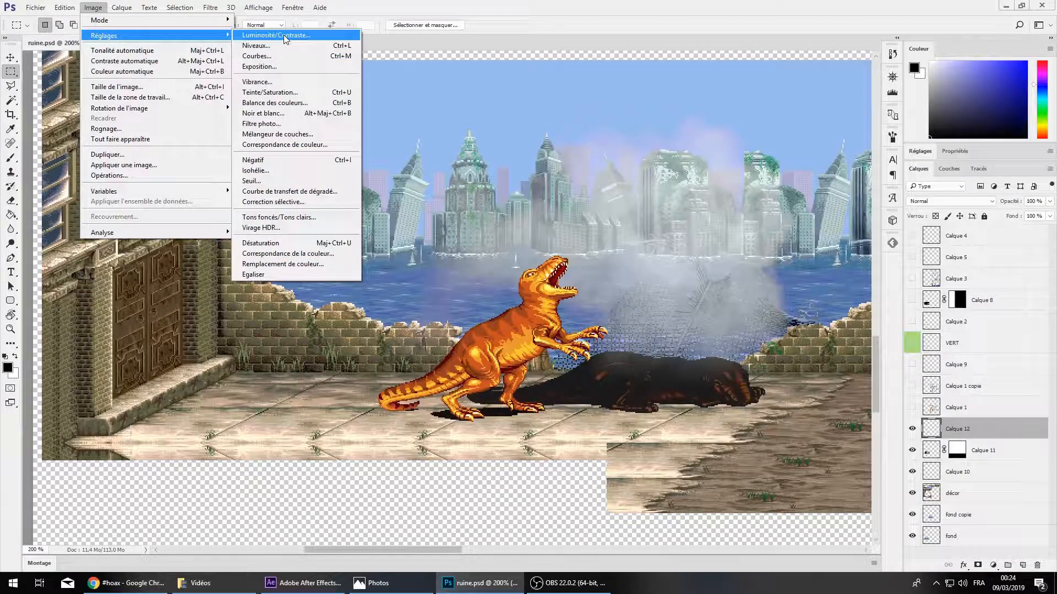
click(290, 60)
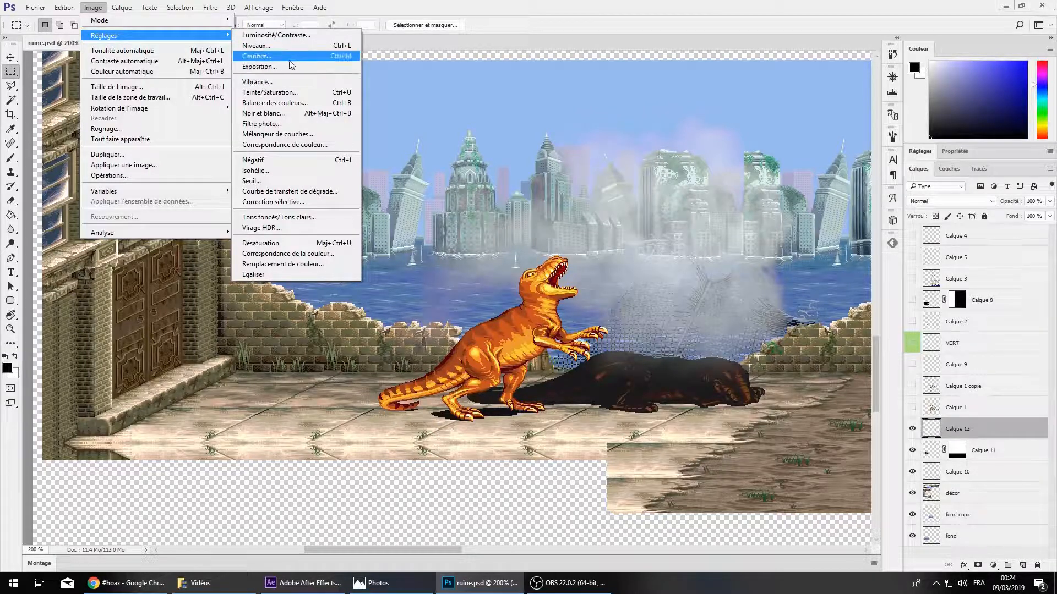
click(294, 165)
key(ctrl+z)
Try brightening Calque 12 directly with a Brightness/Contrast adjustment, leaving it unapplied
click(106, 9)
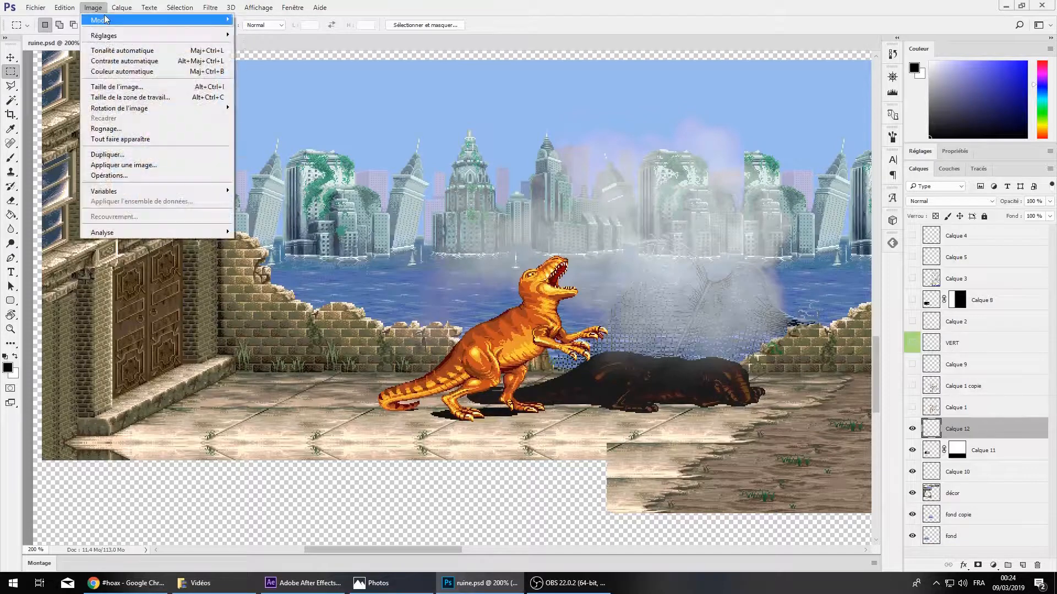
mouse_move(165, 36)
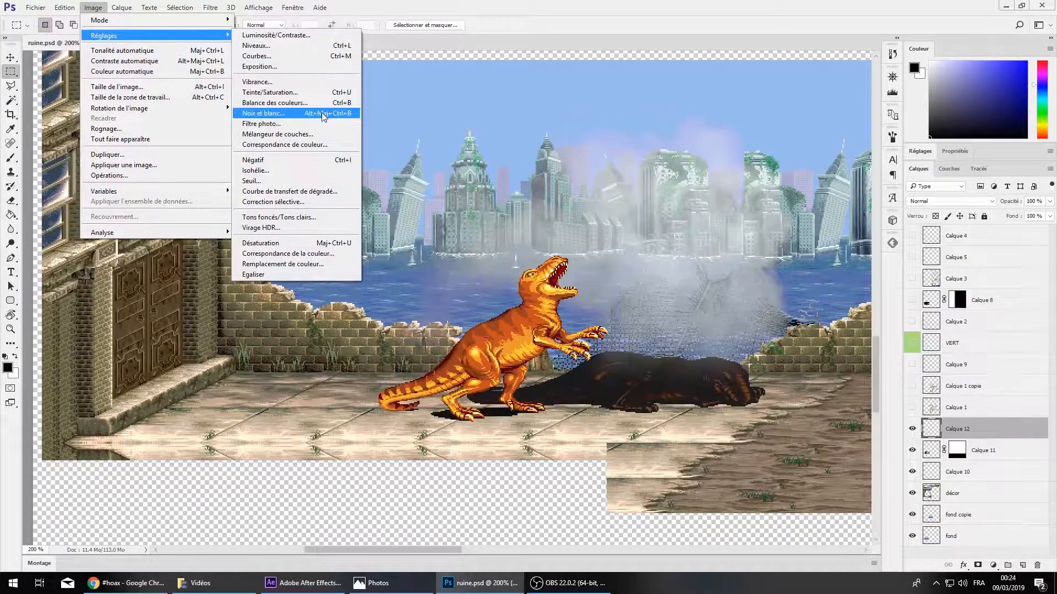
click(310, 36)
drag(500, 190, 552, 190)
click(577, 209)
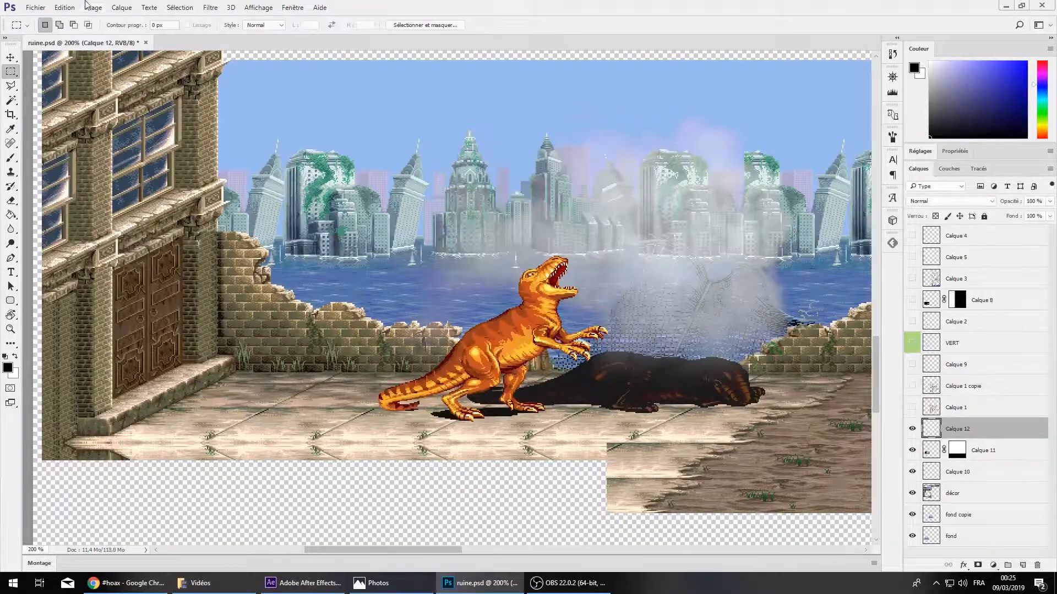
click(93, 7)
mouse_move(165, 20)
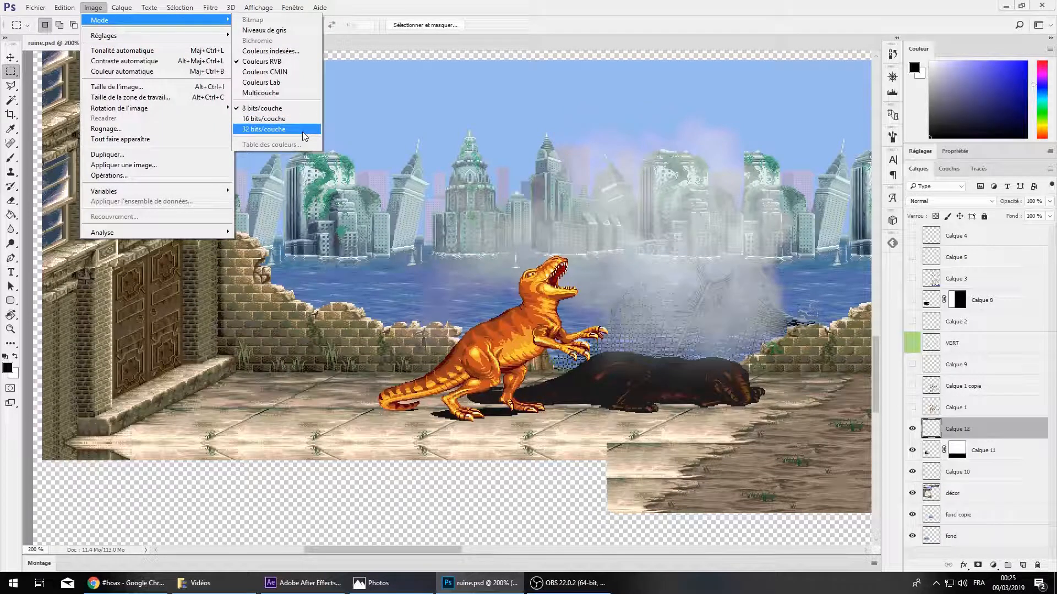
click(424, 134)
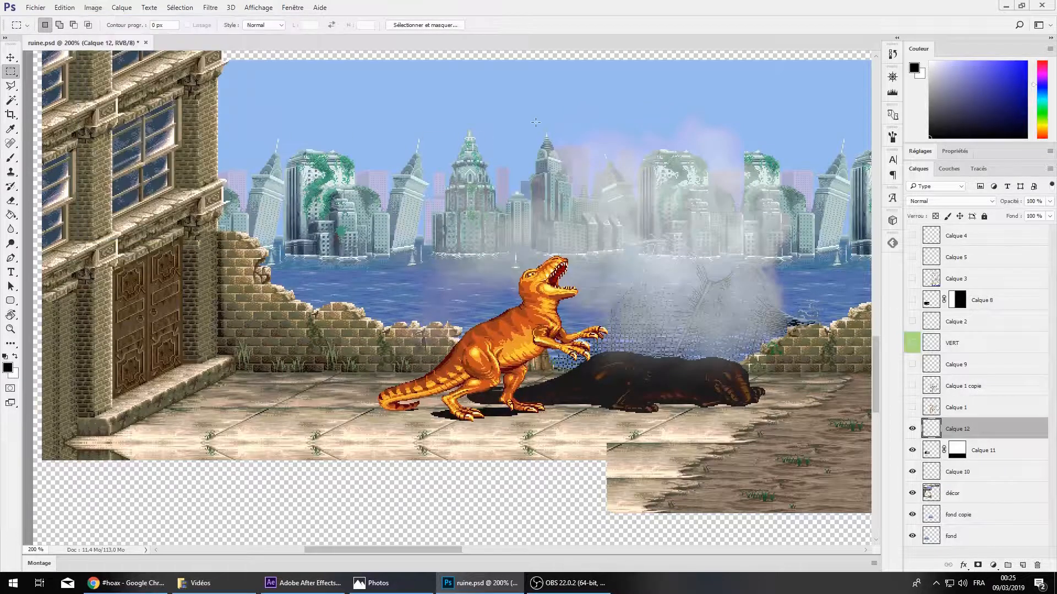
click(956, 170)
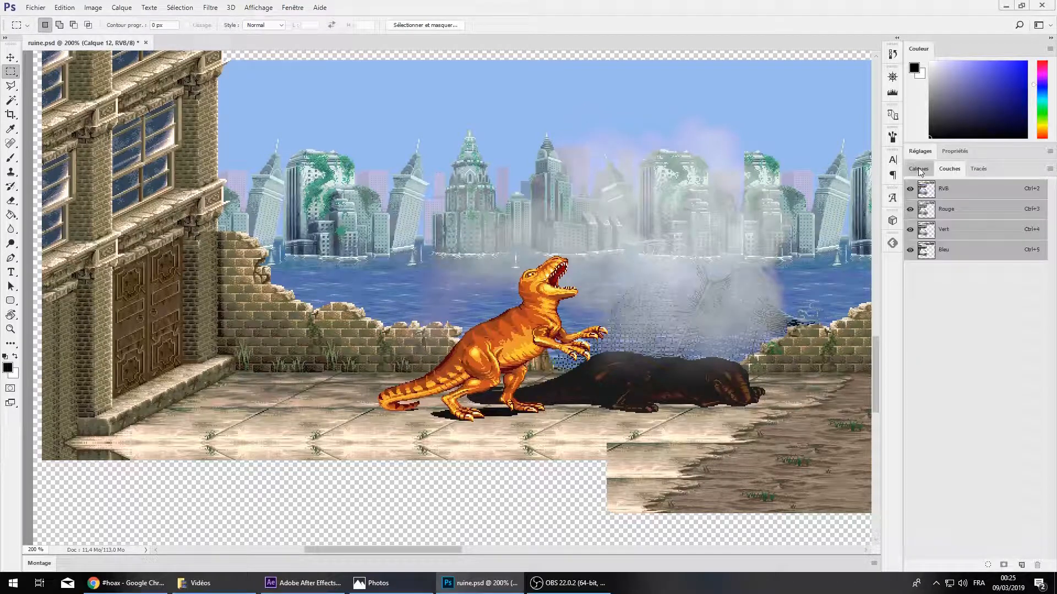
click(918, 171)
Add a Brightness/Contrast adjustment layer above Calque 12 with brightness 68 and select it
click(920, 151)
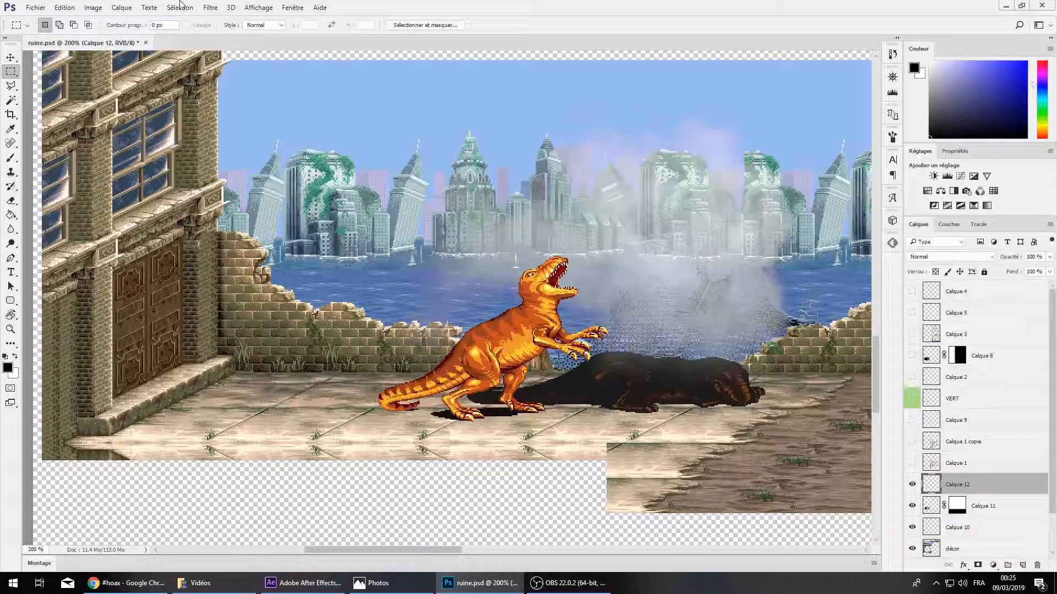
click(93, 7)
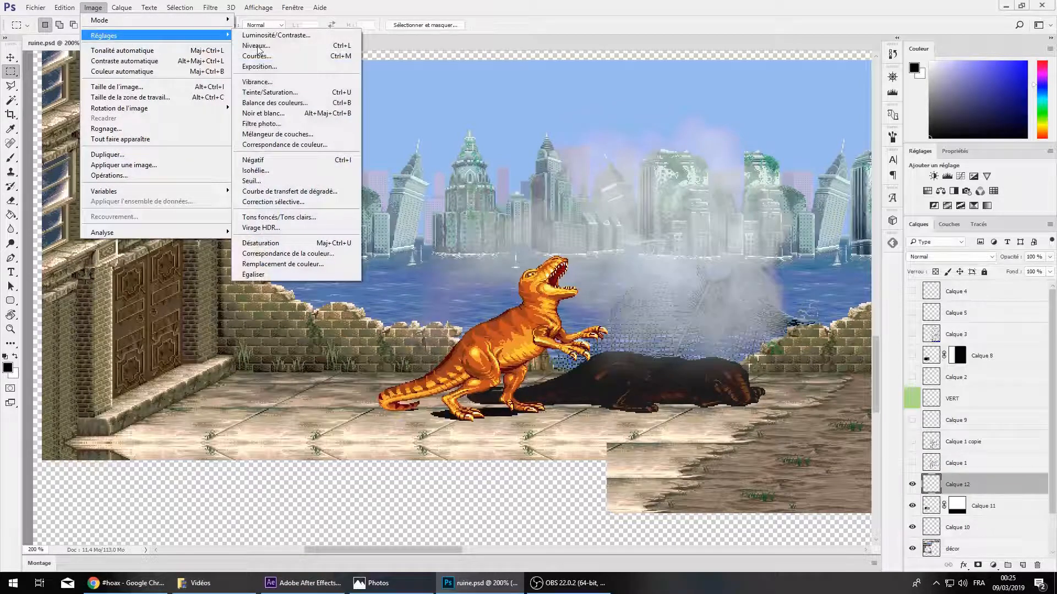
click(578, 15)
click(934, 176)
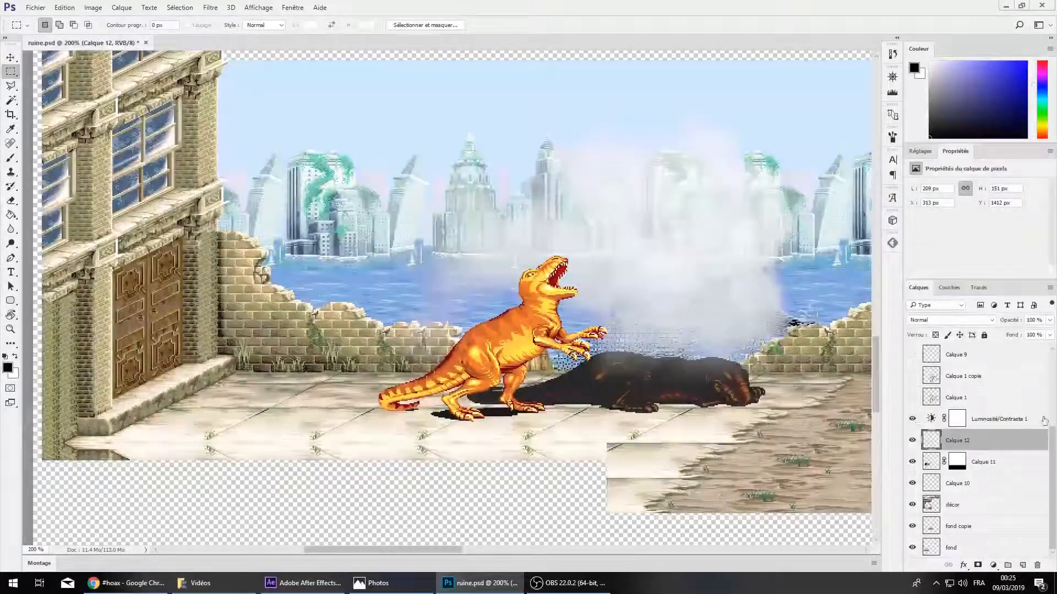
click(1044, 420)
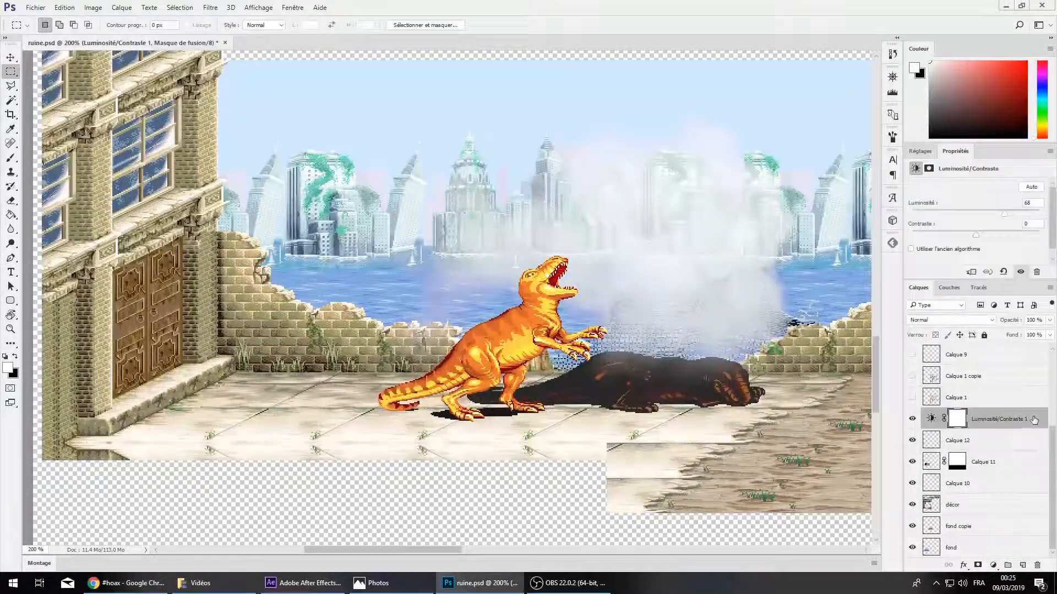